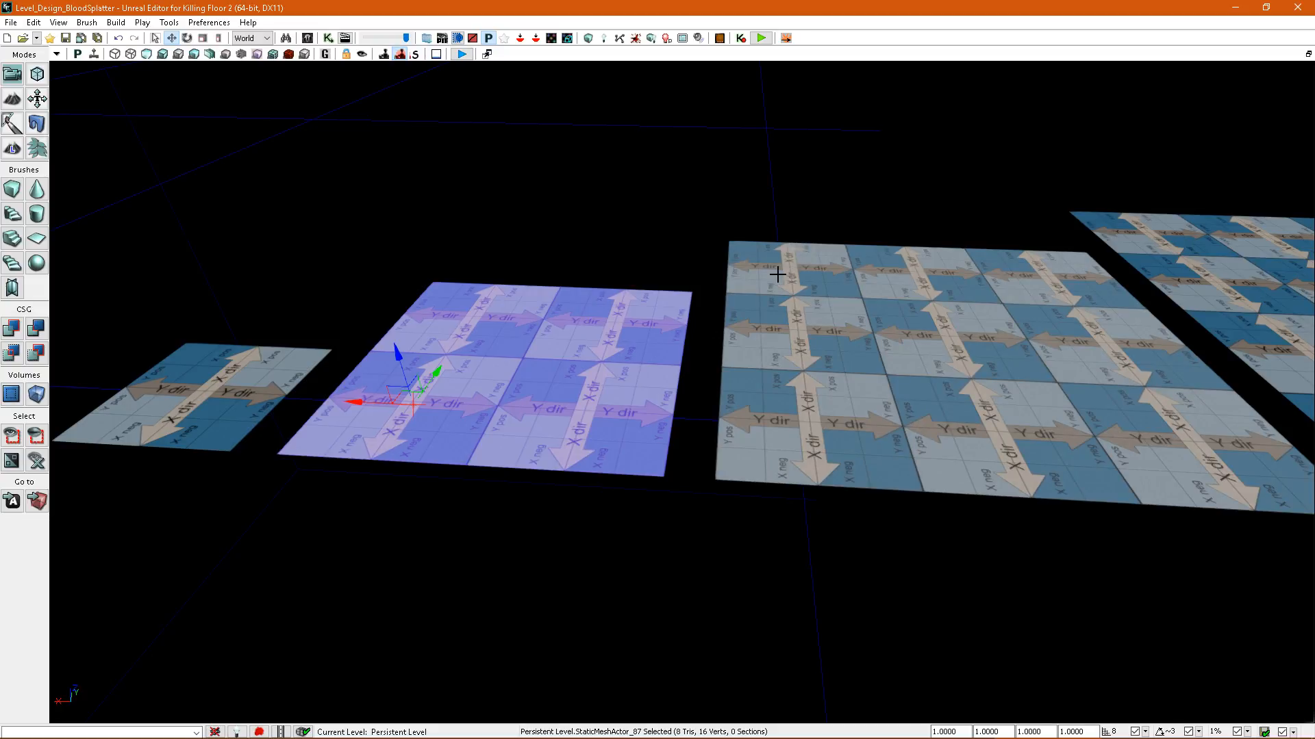
# Build the level's splatter maps and close the map check results.
pyautogui.moveTo(777, 275); pyautogui.dragTo(738, 350, button='right')
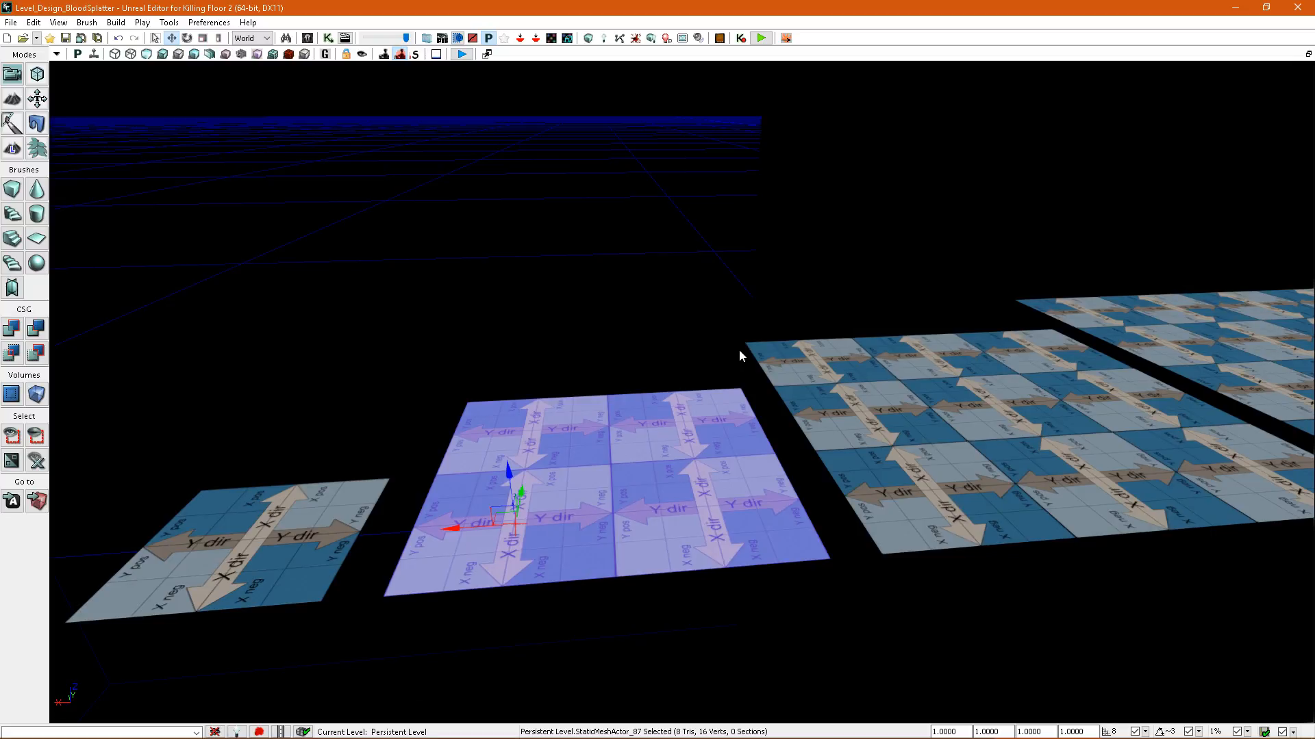
pyautogui.moveTo(692, 303); pyautogui.dragTo(641, 197, button='right')
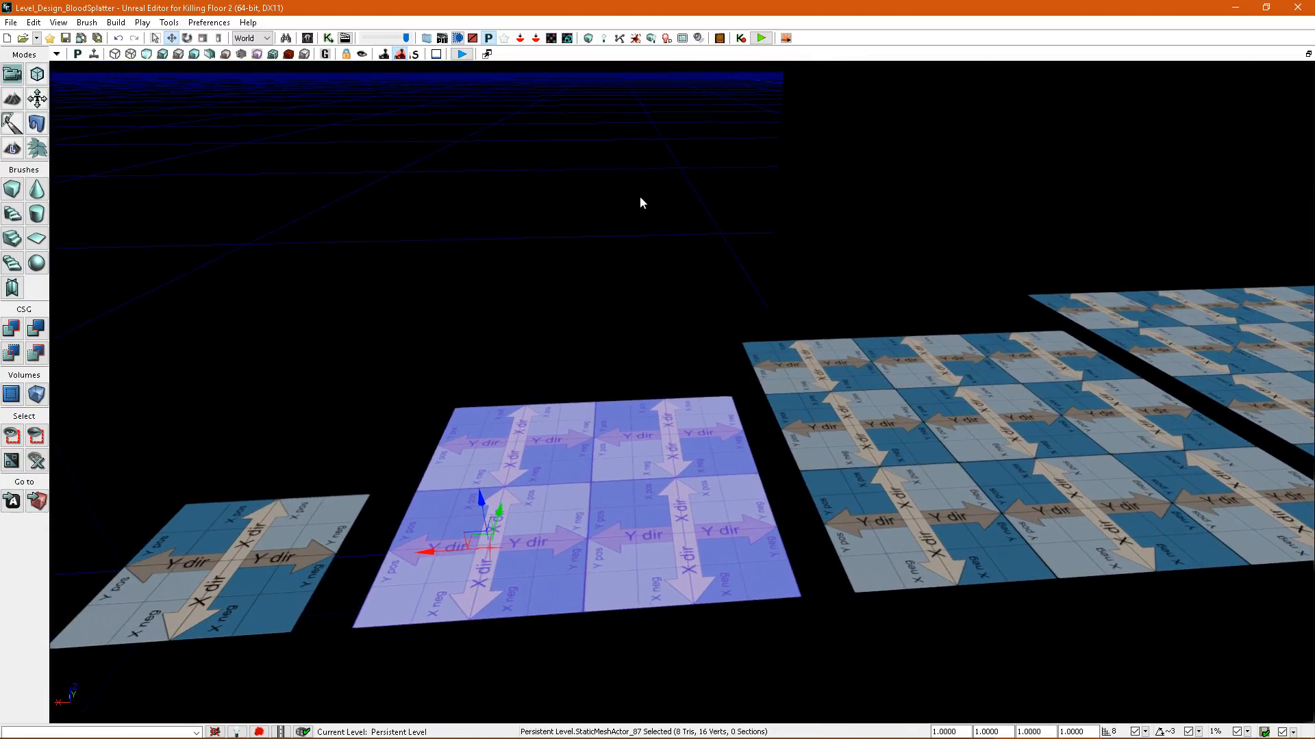
pyautogui.click(636, 39)
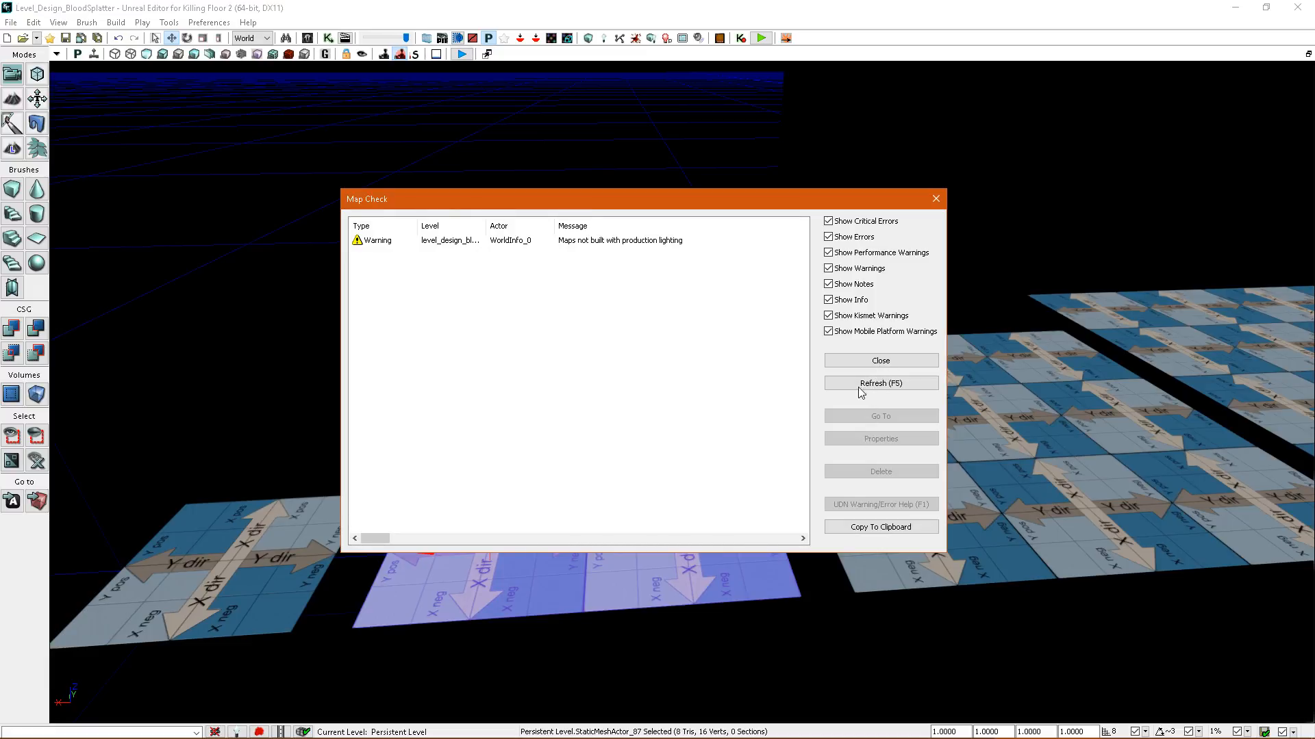
pyautogui.click(884, 364)
# Switch the viewport to the splatter map density view and compare the grid sizes across the floor meshes.
pyautogui.moveTo(623, 287); pyautogui.dragTo(540, 272, button='right')
pyautogui.click(289, 56)
pyautogui.moveTo(646, 263)
pyautogui.mouseDown(button='right')
pyautogui.moveTo(645, 280)
pyautogui.moveTo(624, 280)
pyautogui.moveTo(634, 268)
pyautogui.mouseUp(button='right')
pyautogui.moveTo(419, 194)
pyautogui.mouseDown(button='right')
pyautogui.moveTo(450, 192)
pyautogui.moveTo(419, 194)
pyautogui.mouseUp(button='right')
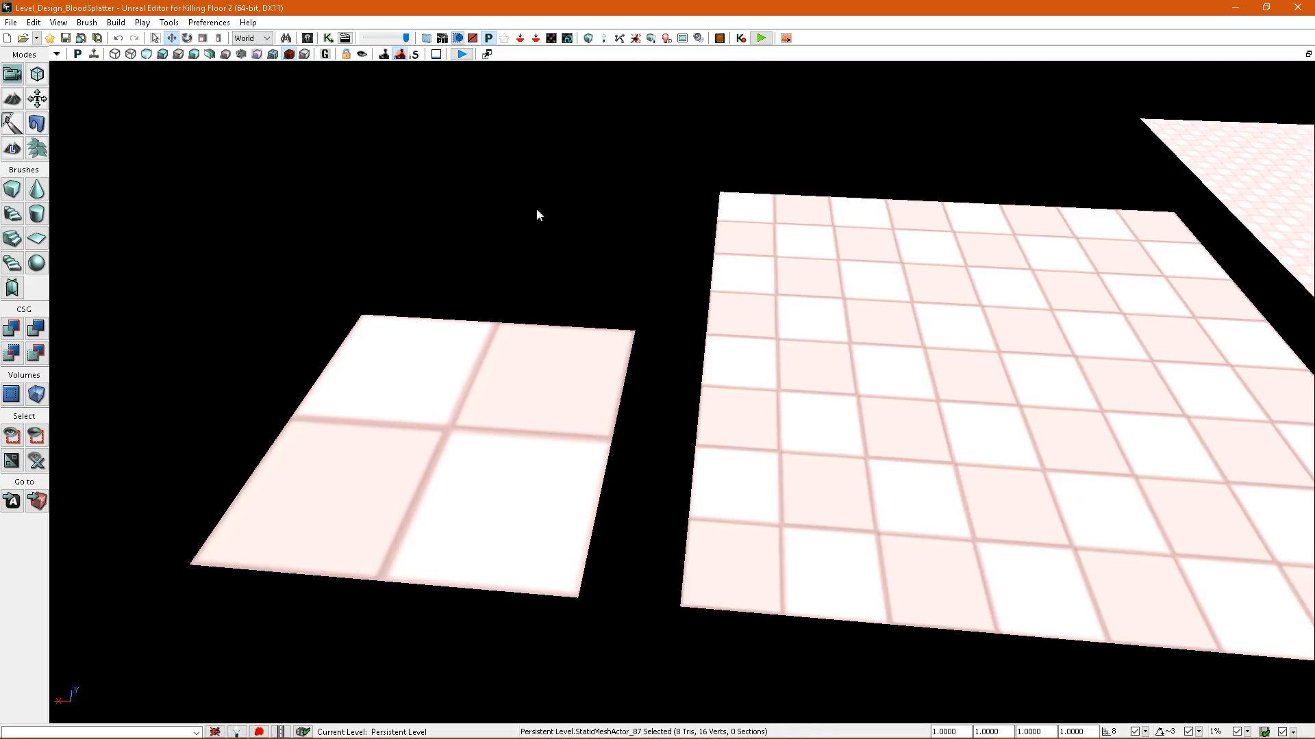
pyautogui.moveTo(510, 206); pyautogui.dragTo(581, 234, button='right')
pyautogui.scroll(-2, 775, 367)
pyautogui.scroll(2, 827, 380)
pyautogui.moveTo(826, 380); pyautogui.dragTo(728, 376, button='right')
pyautogui.press('Left')
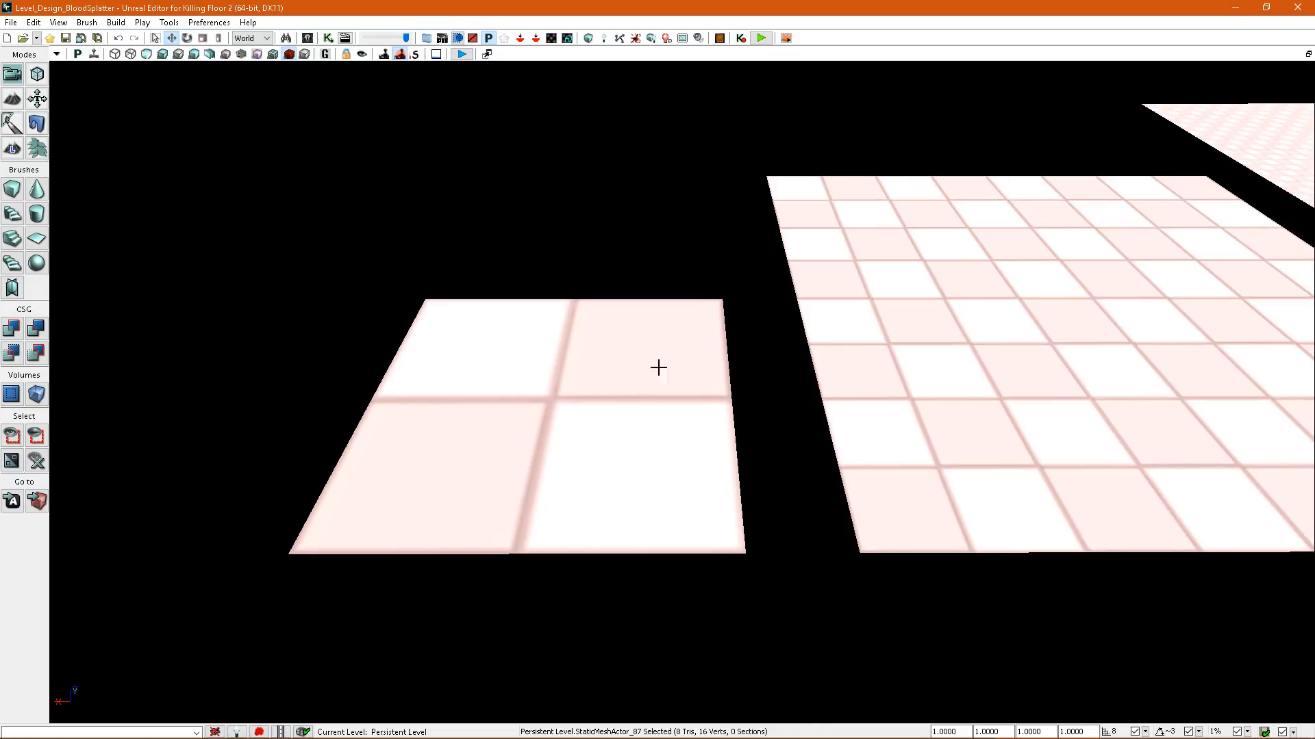
pyautogui.press('Right')
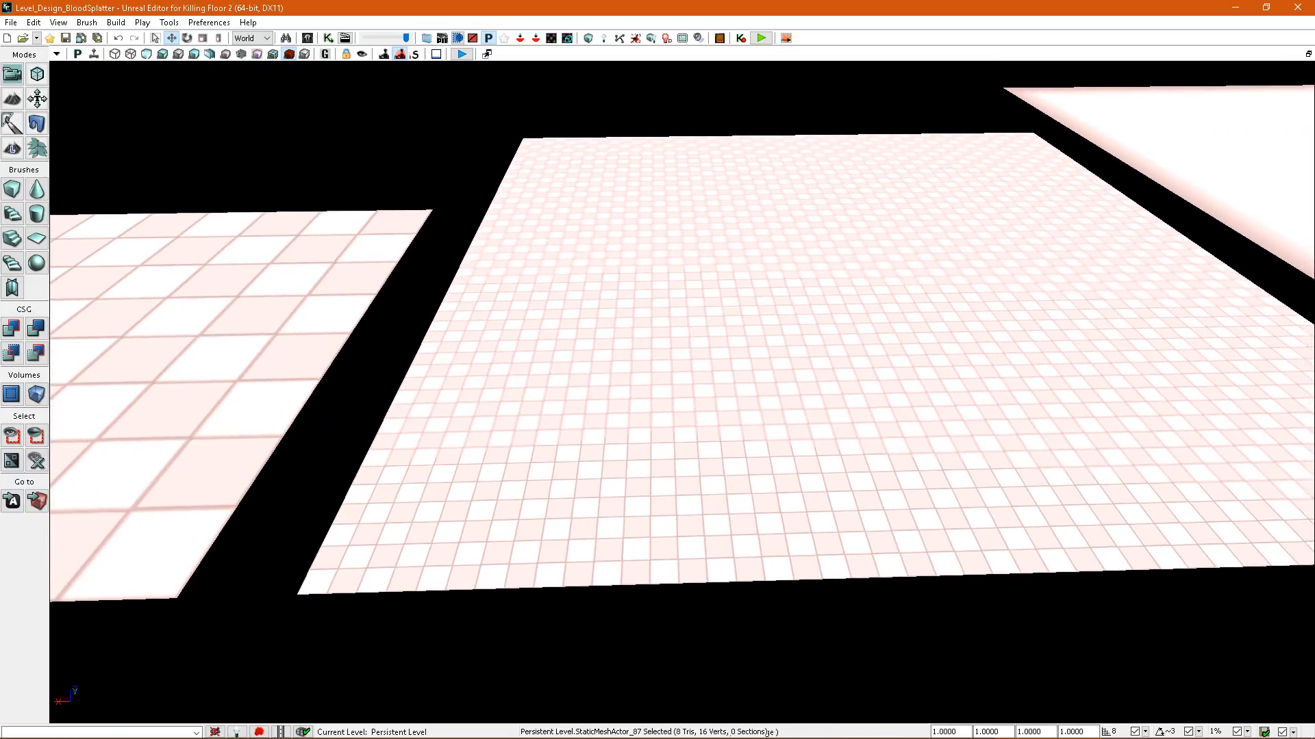
pyautogui.moveTo(712, 346); pyautogui.dragTo(730, 323, button='right')
pyautogui.press('Left')
# Return the viewport to lit mode and start a play preview from the 2x2-tile floor.
pyautogui.click(162, 54)
pyautogui.moveTo(302, 165); pyautogui.dragTo(146, 198, button='right')
pyautogui.press('Up')
pyautogui.press('Right')
pyautogui.rightClick(670, 596)
pyautogui.click(732, 584)
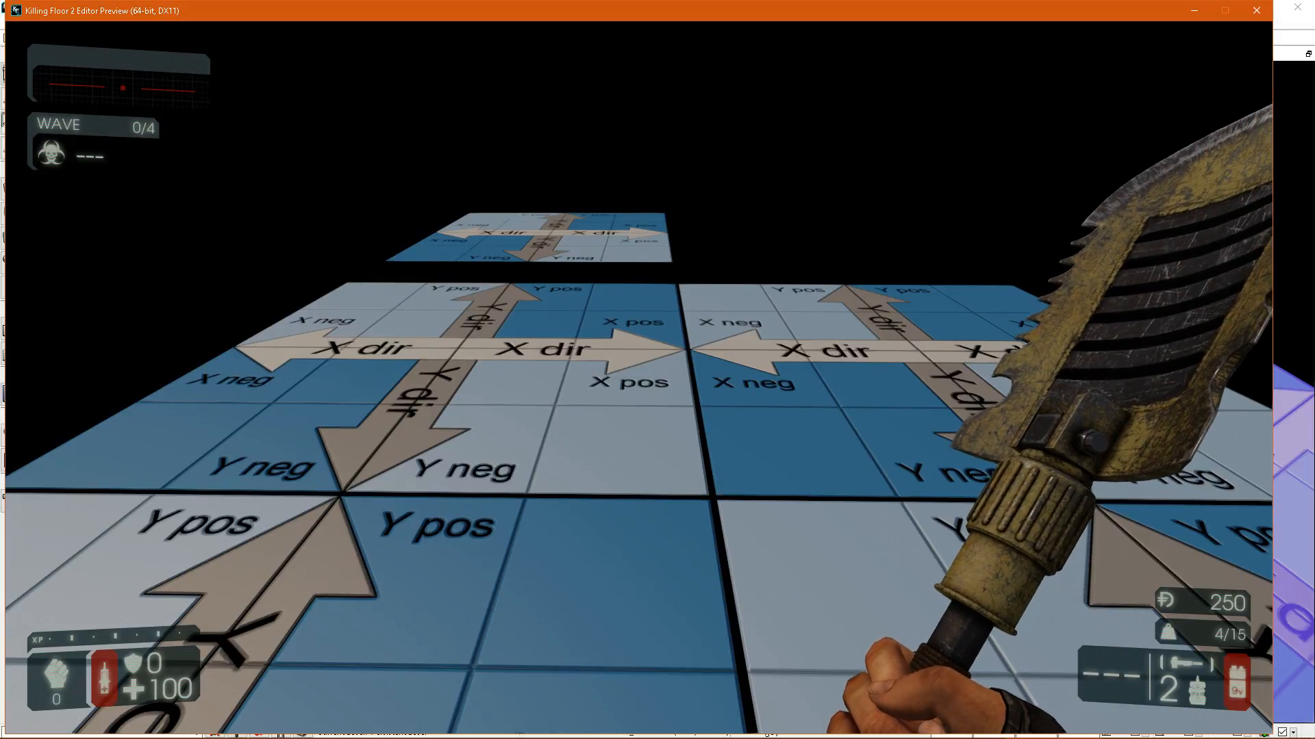
# Give the player weapons through the console and spawn a zed with the command "spawnzed c".
pyautogui.press('w')
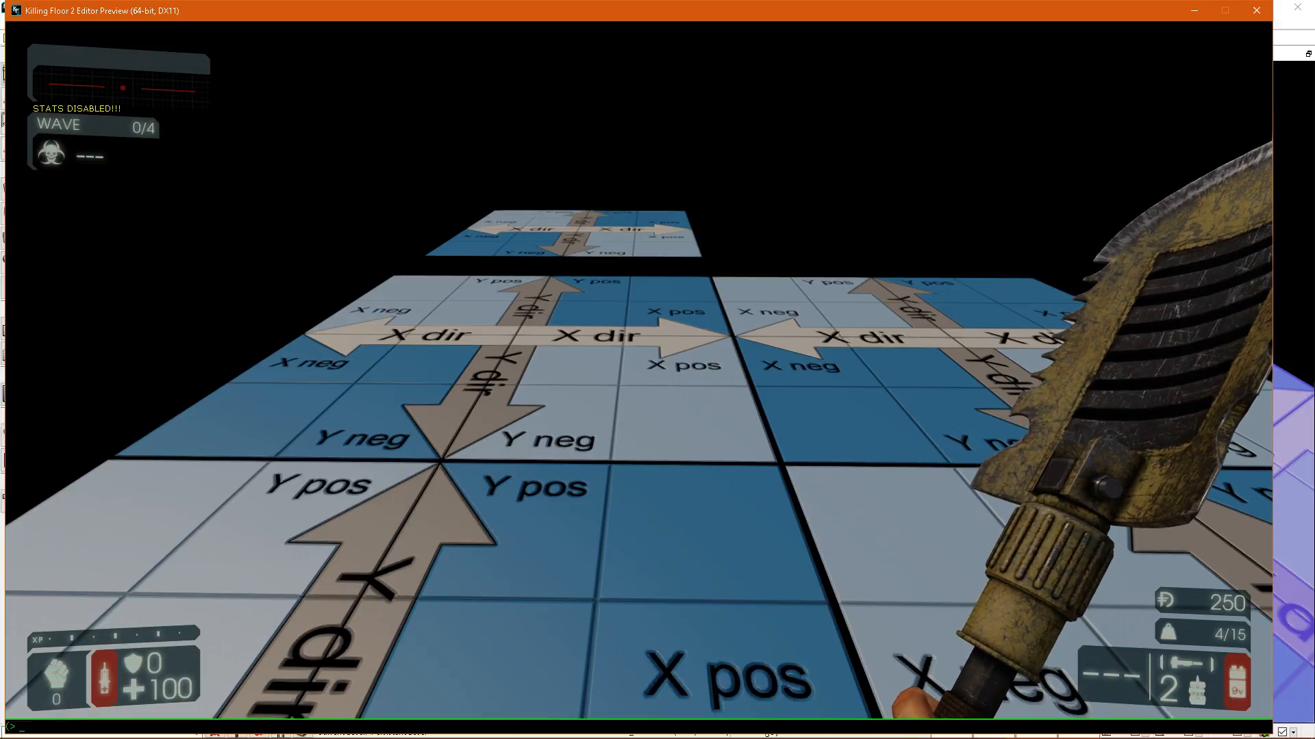
pyautogui.press('Return')
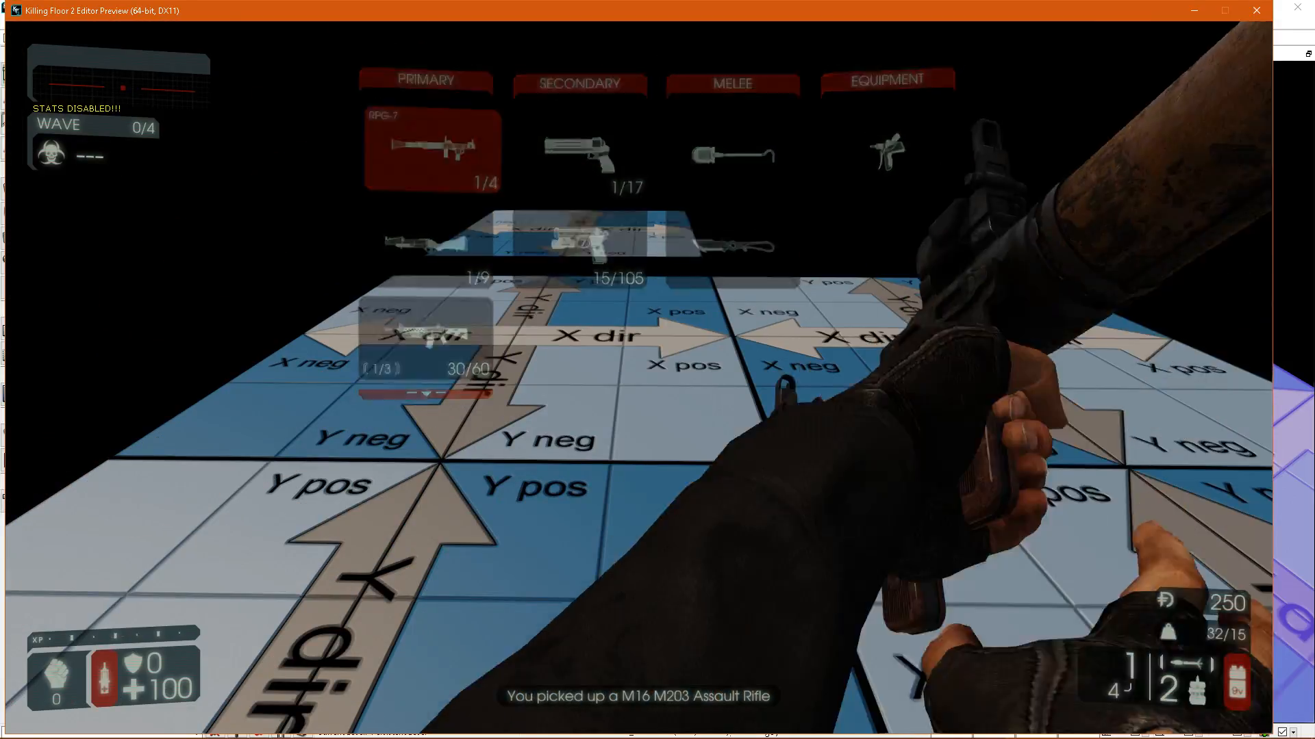
pyautogui.write('spawnzed c')
pyautogui.press('Return')
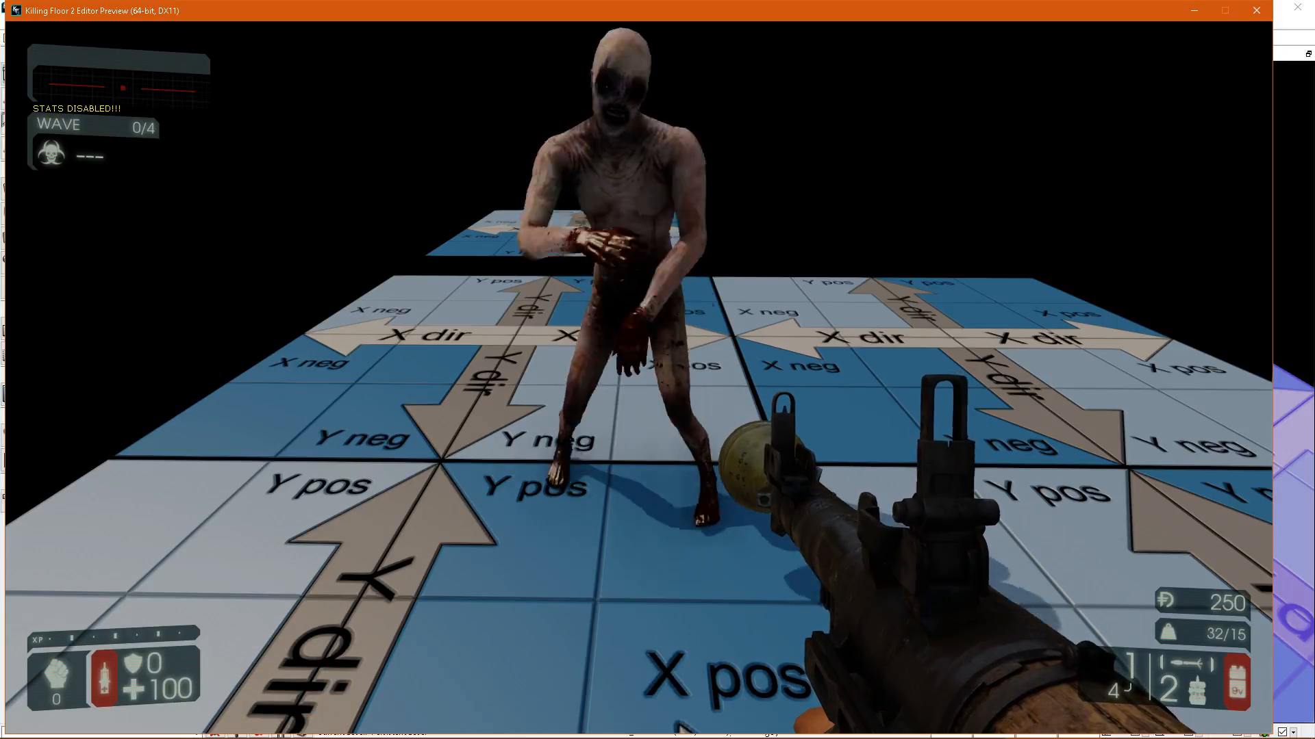
# Test blood splatter on the 2x2-tile floor by shooting zeds with the rocket launcher and pistols, ending the preview when done.
pyautogui.press('s')
pyautogui.press('s')
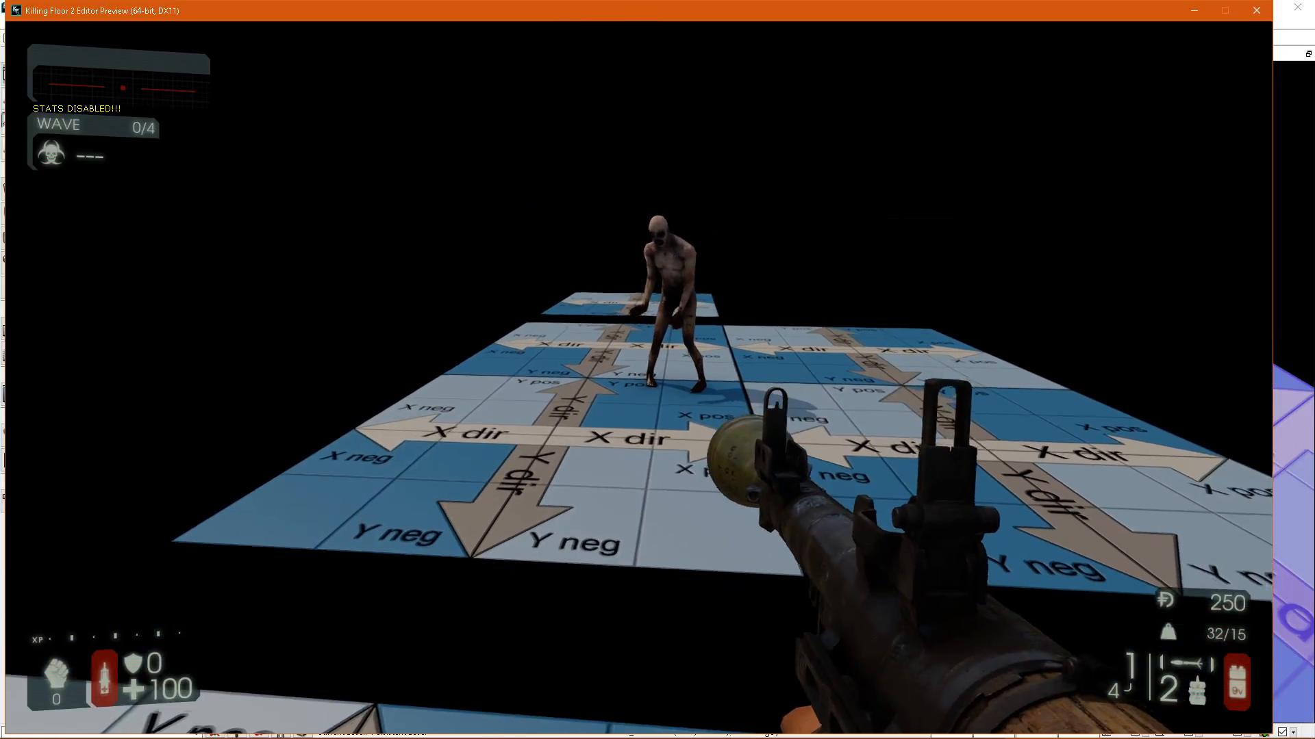
pyautogui.click(639, 377)
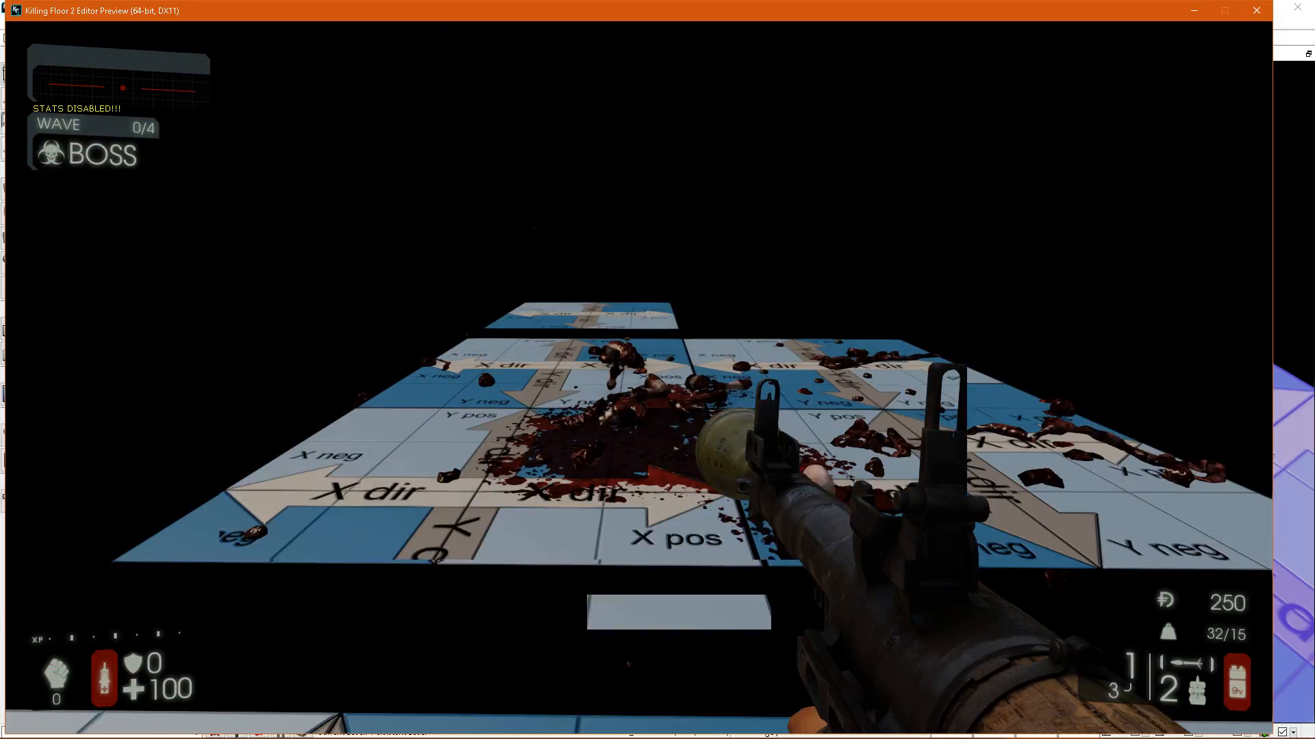
pyautogui.press('d')
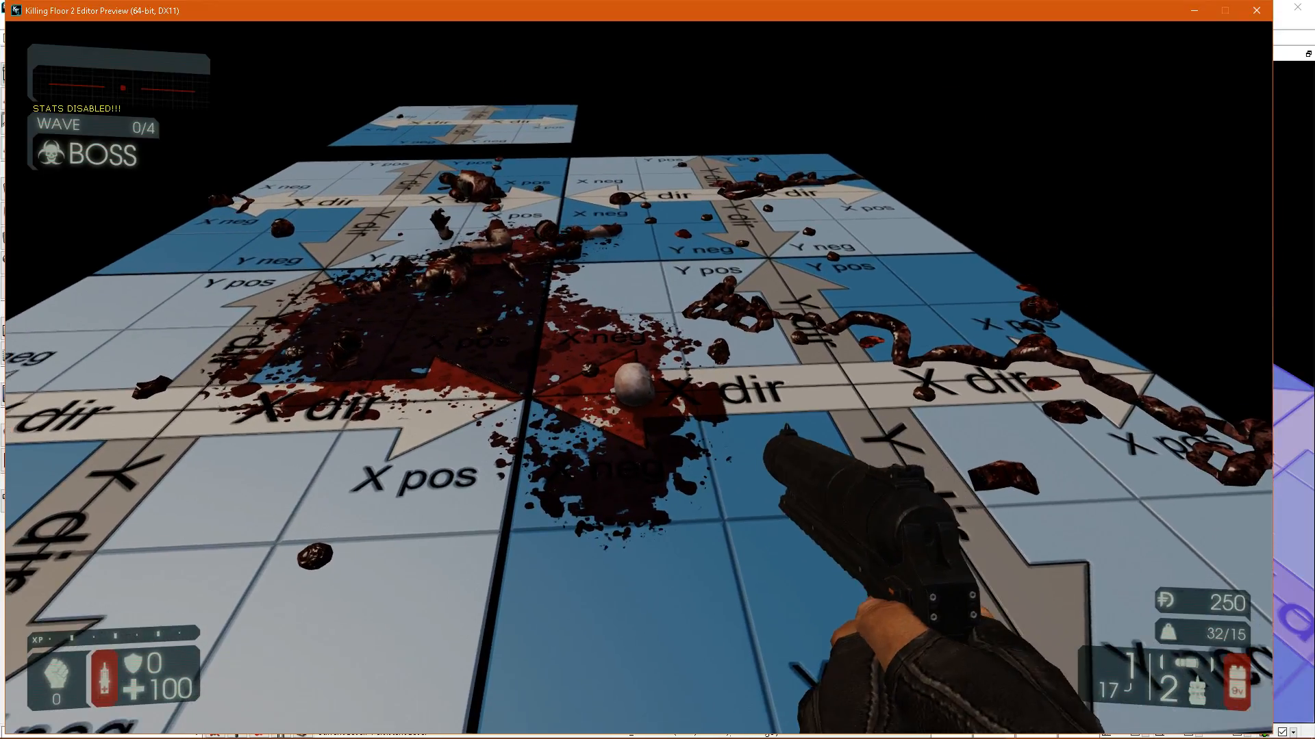
pyautogui.press('2')
pyautogui.click(657, 370)
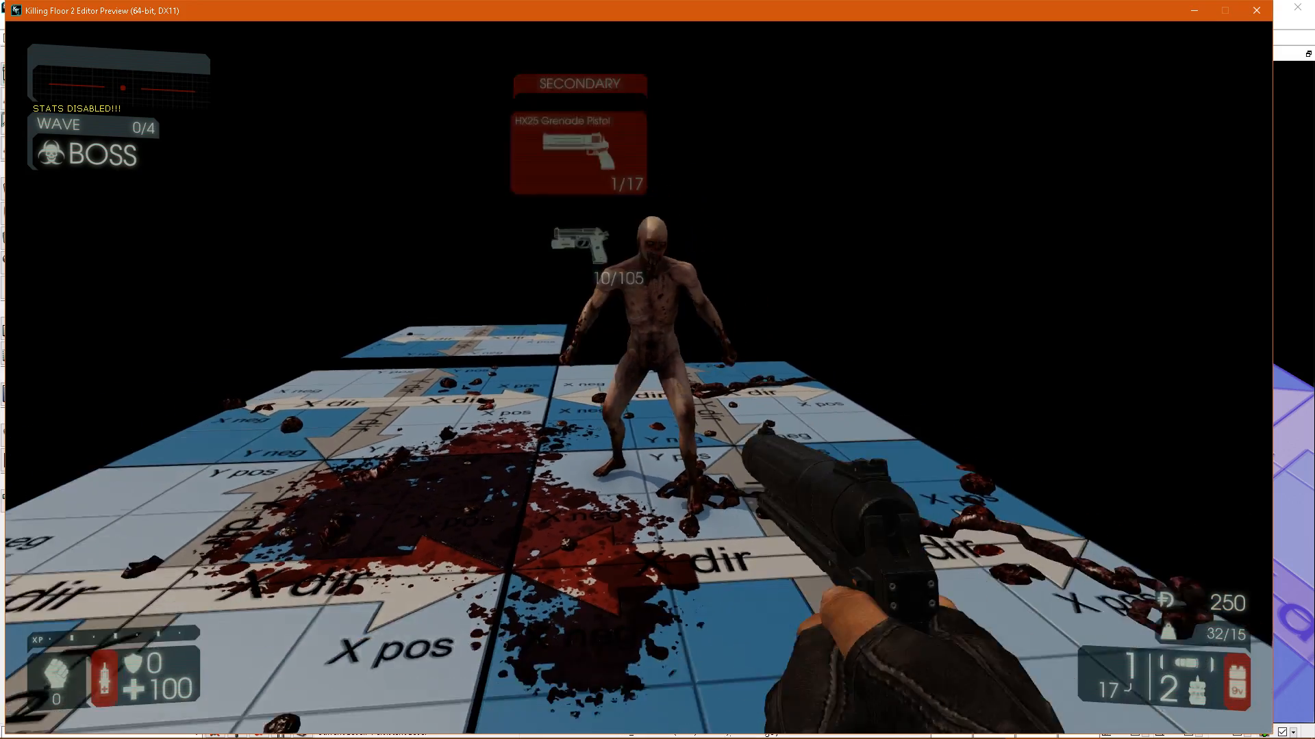
pyautogui.click(657, 370)
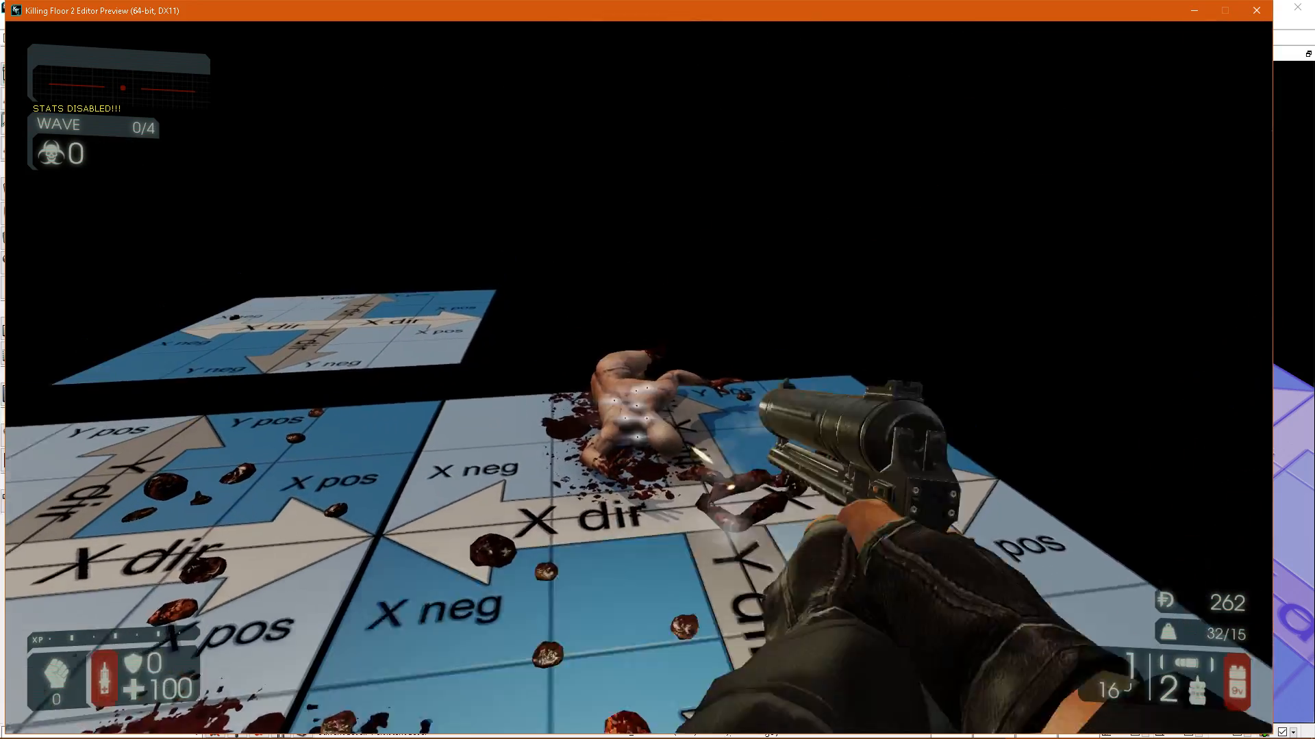
pyautogui.click(657, 370)
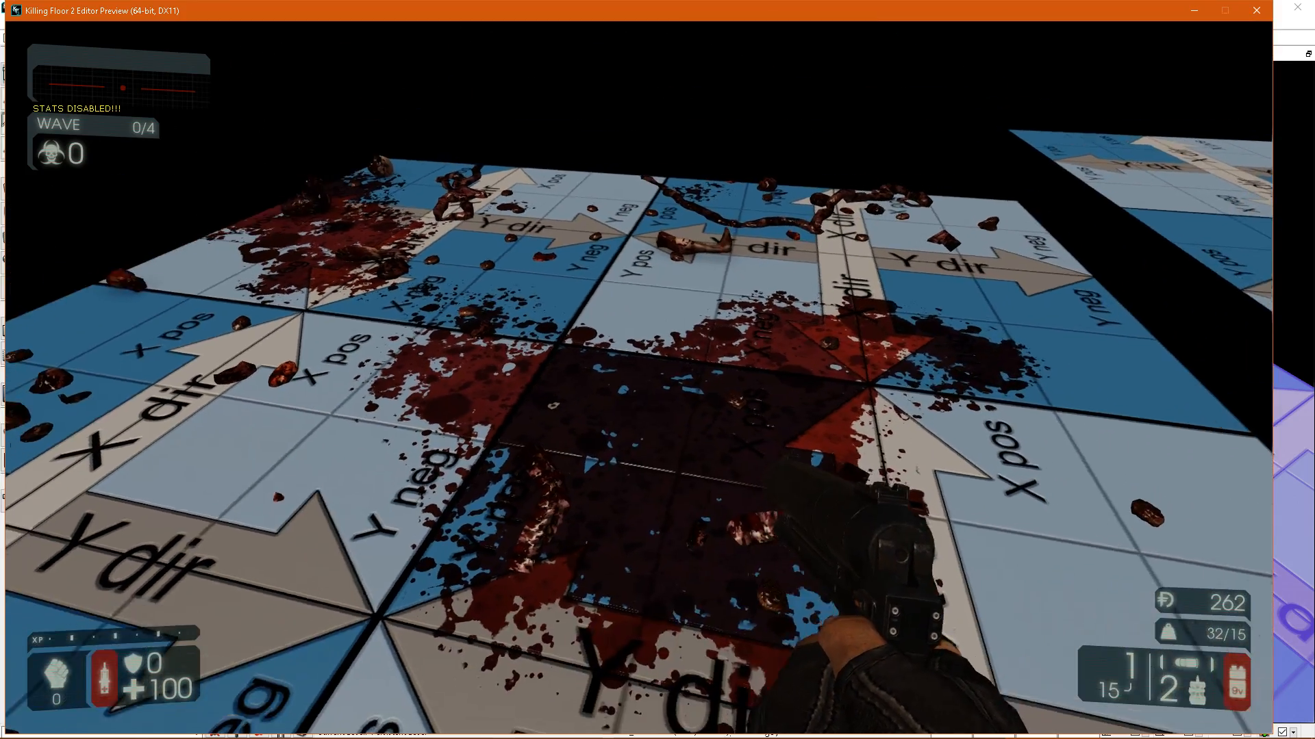
pyautogui.press('Escape')
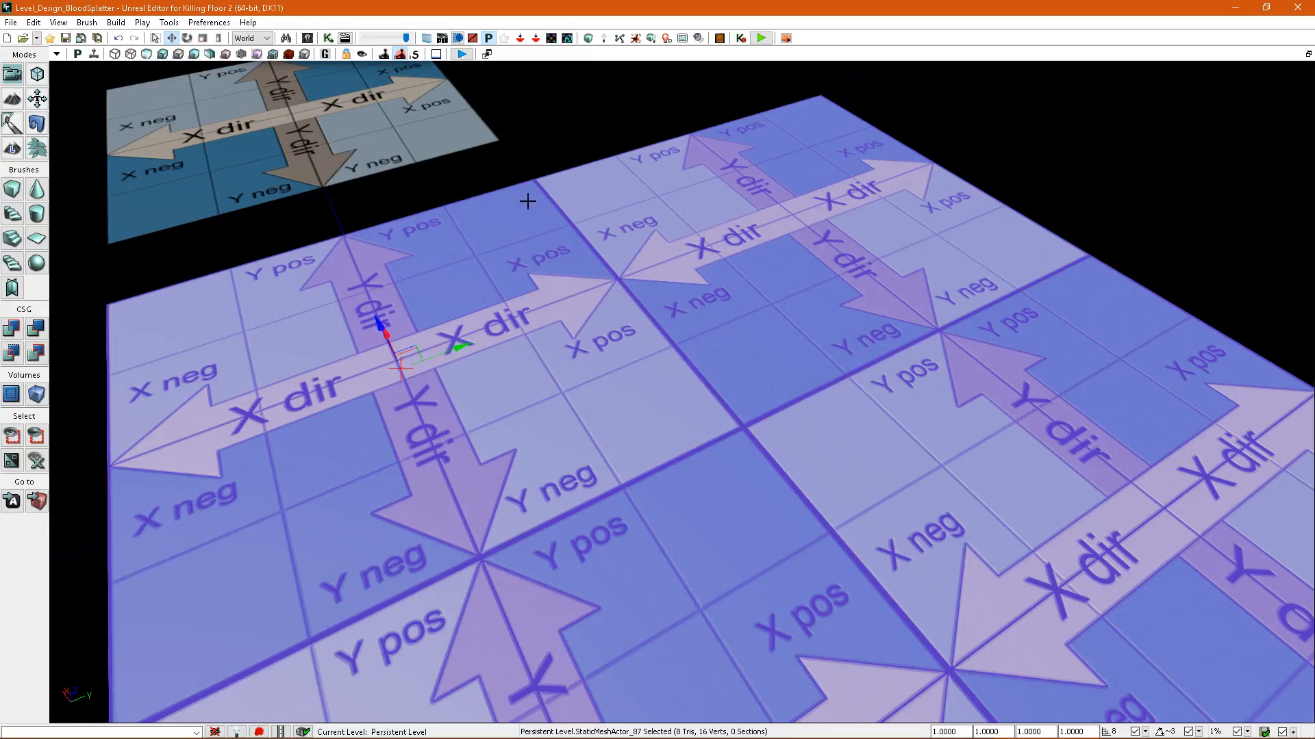
# Show the splatter map density view again and start a new play preview on the floor meshes.
pyautogui.click(285, 56)
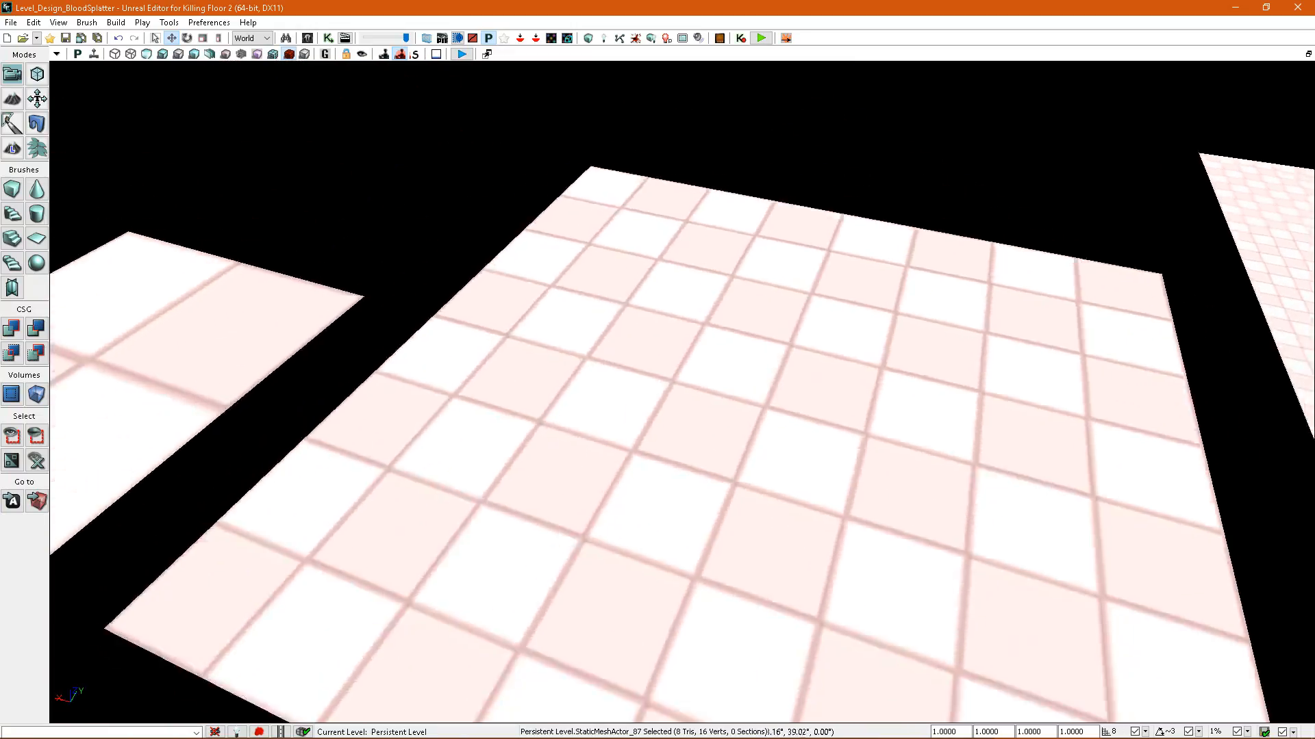
pyautogui.moveTo(657, 342); pyautogui.dragTo(327, 107, button='right')
pyautogui.moveTo(399, 172); pyautogui.dragTo(651, 522, button='right')
pyautogui.rightClick(790, 682)
pyautogui.click(825, 669)
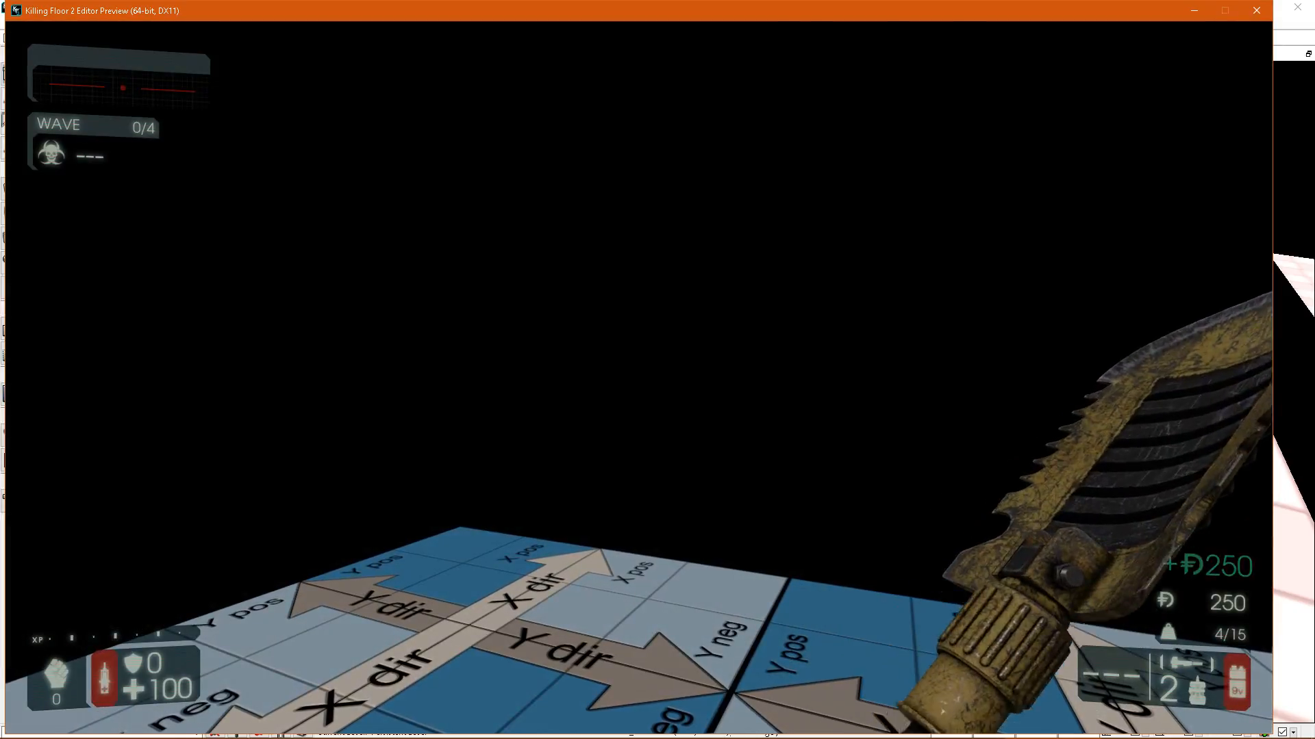
# Fire a rocket at the zed on the single-tile floor to test its blood splatter.
pyautogui.press('w')
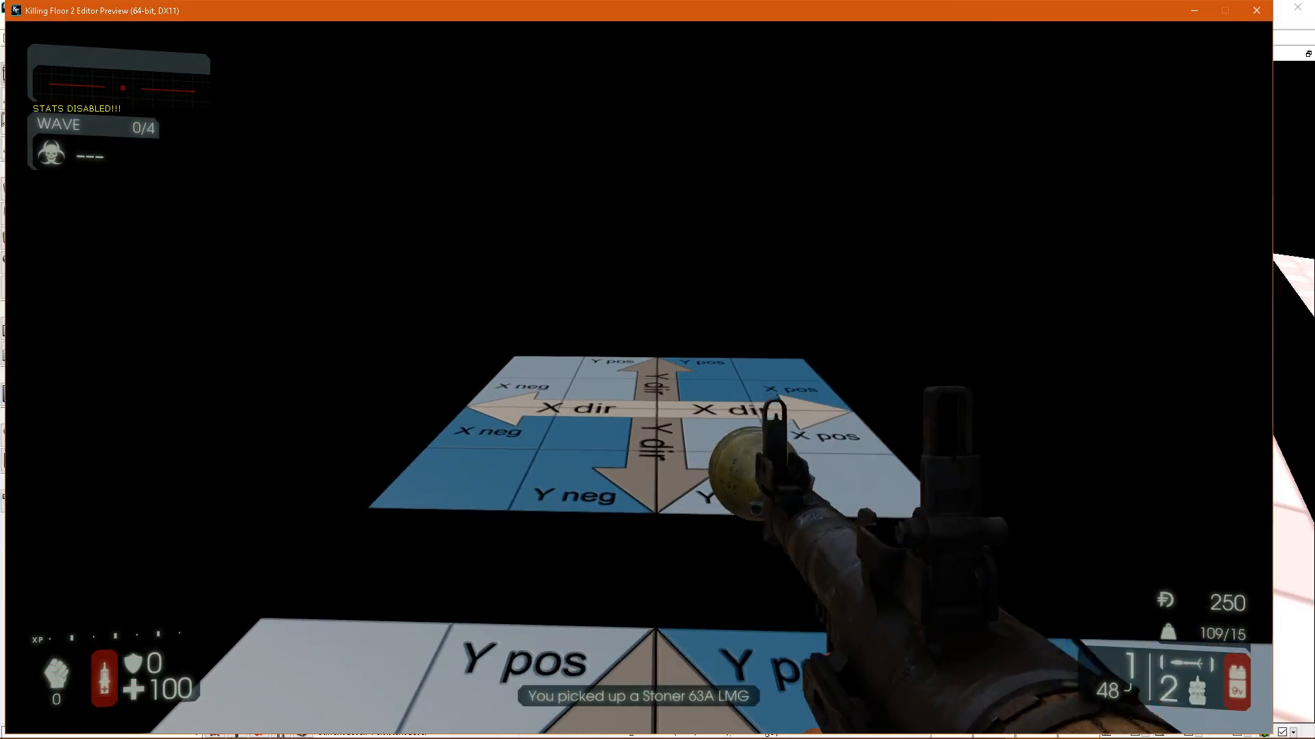
pyautogui.click(638, 377)
pyautogui.press('w')
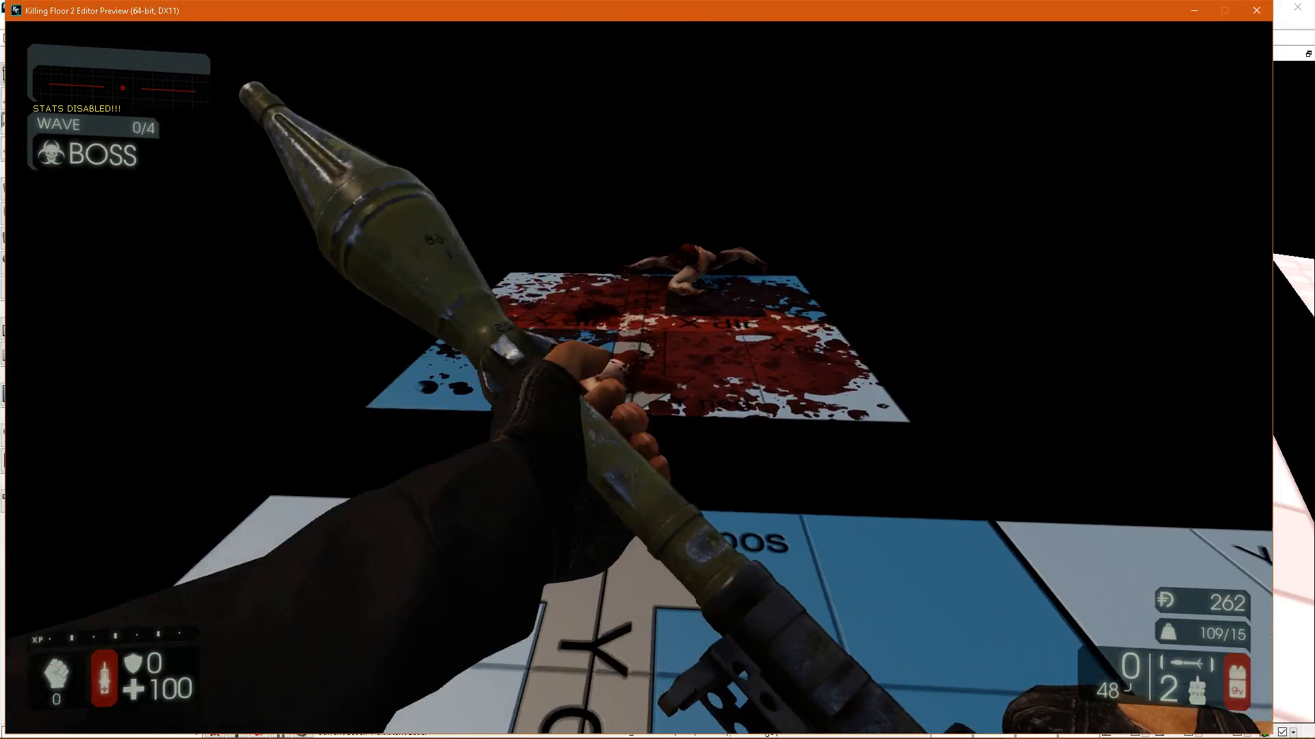
# Fire a rocket at the zed on the 2x2-tile floor and check the resulting blood splatter.
pyautogui.press('a')
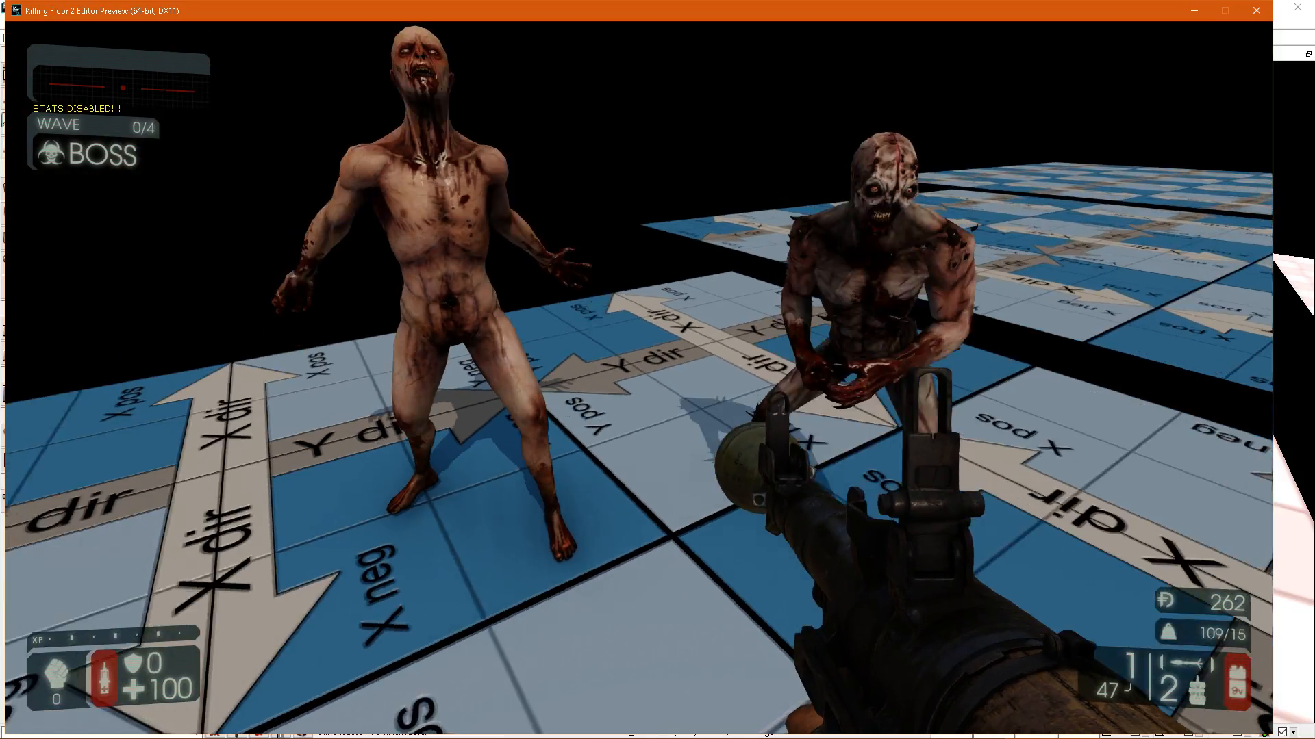
pyautogui.click(639, 378)
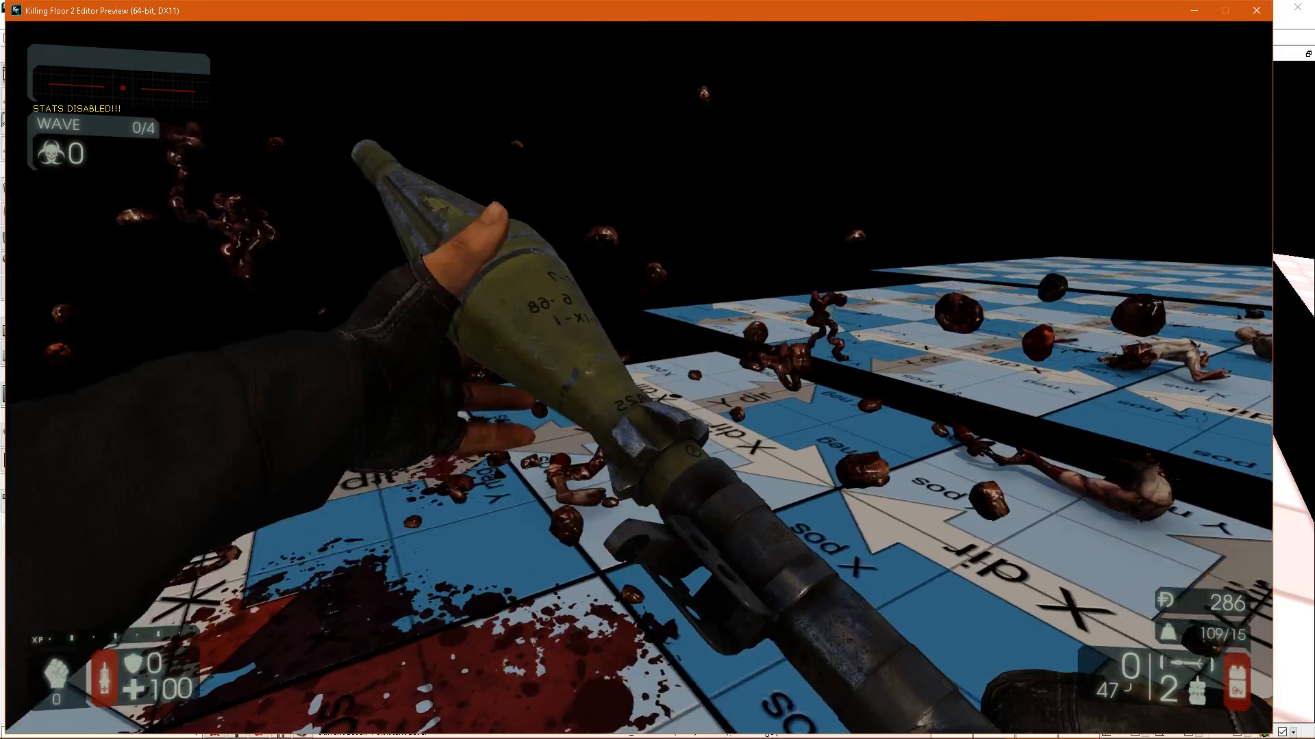
pyautogui.press('s')
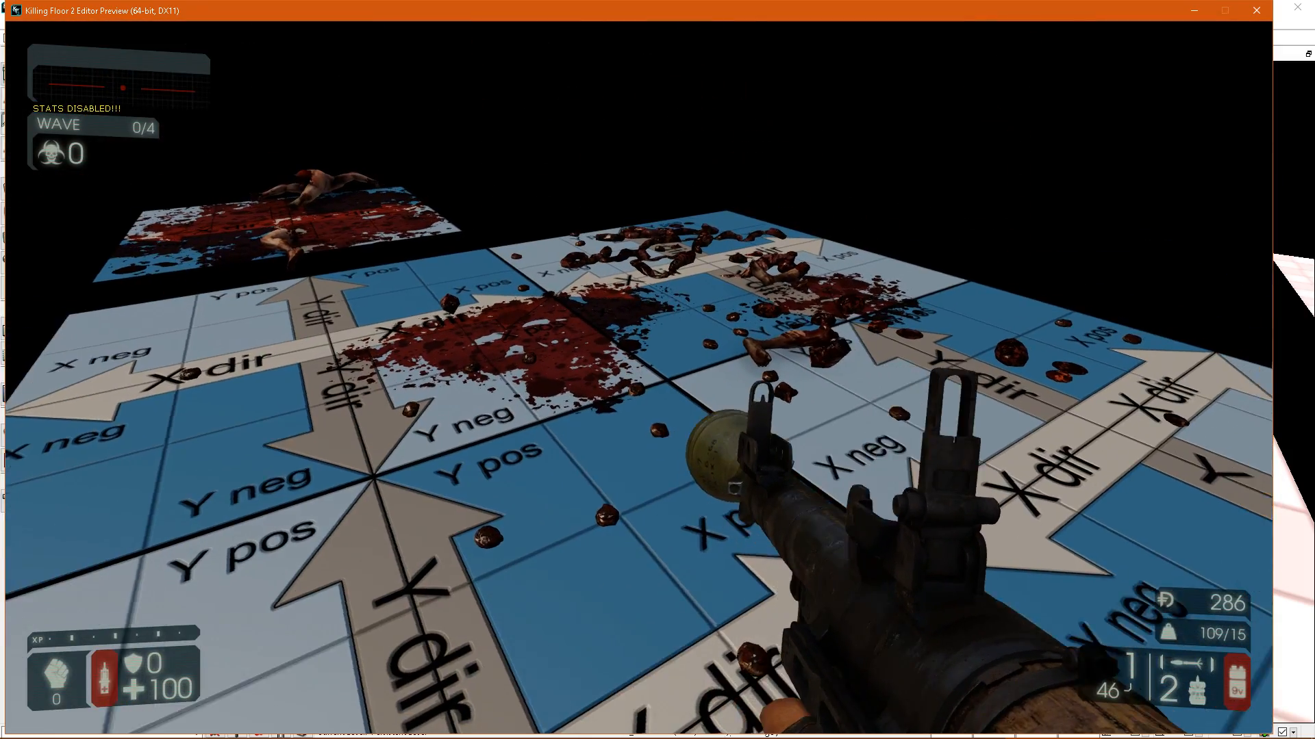
# Fire a rocket at the zeds on the 3x3-tile floor and examine how the blood pattern covers its tiles.
pyautogui.press('w')
pyautogui.press('d')
pyautogui.press('a')
pyautogui.press('w')
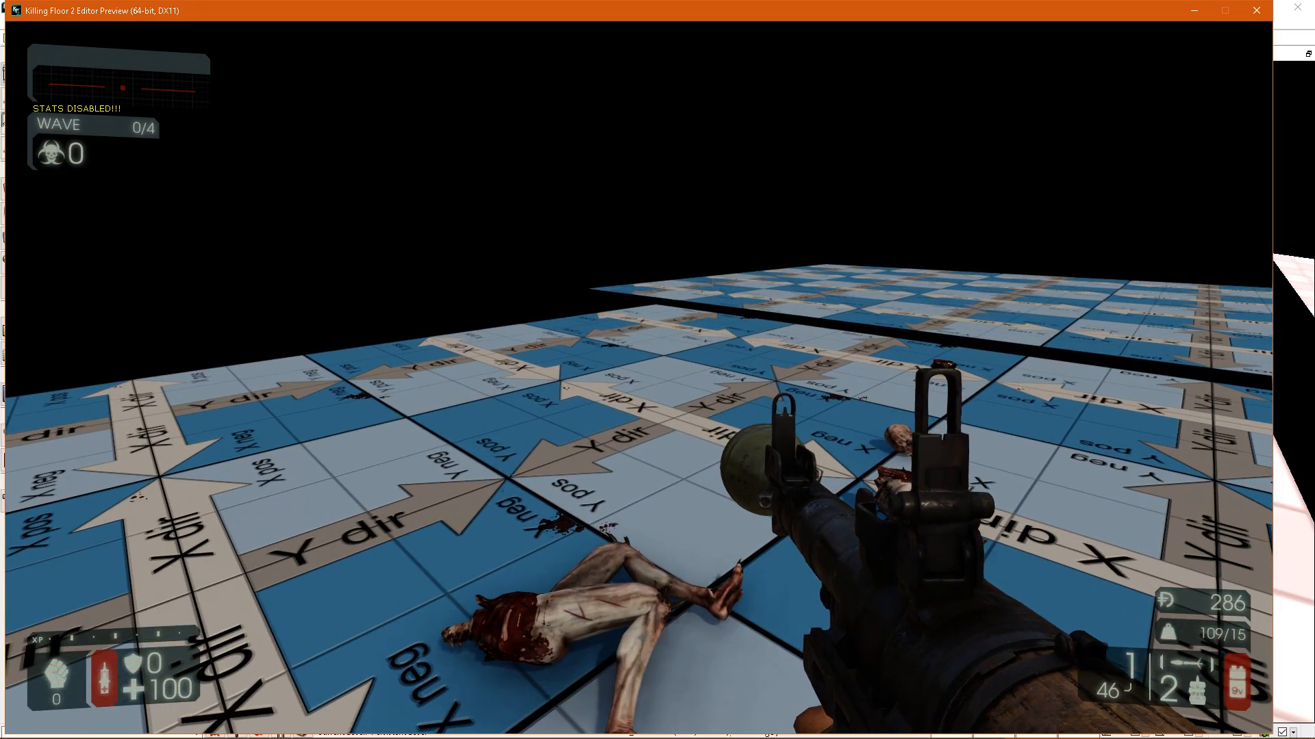
pyautogui.press('s')
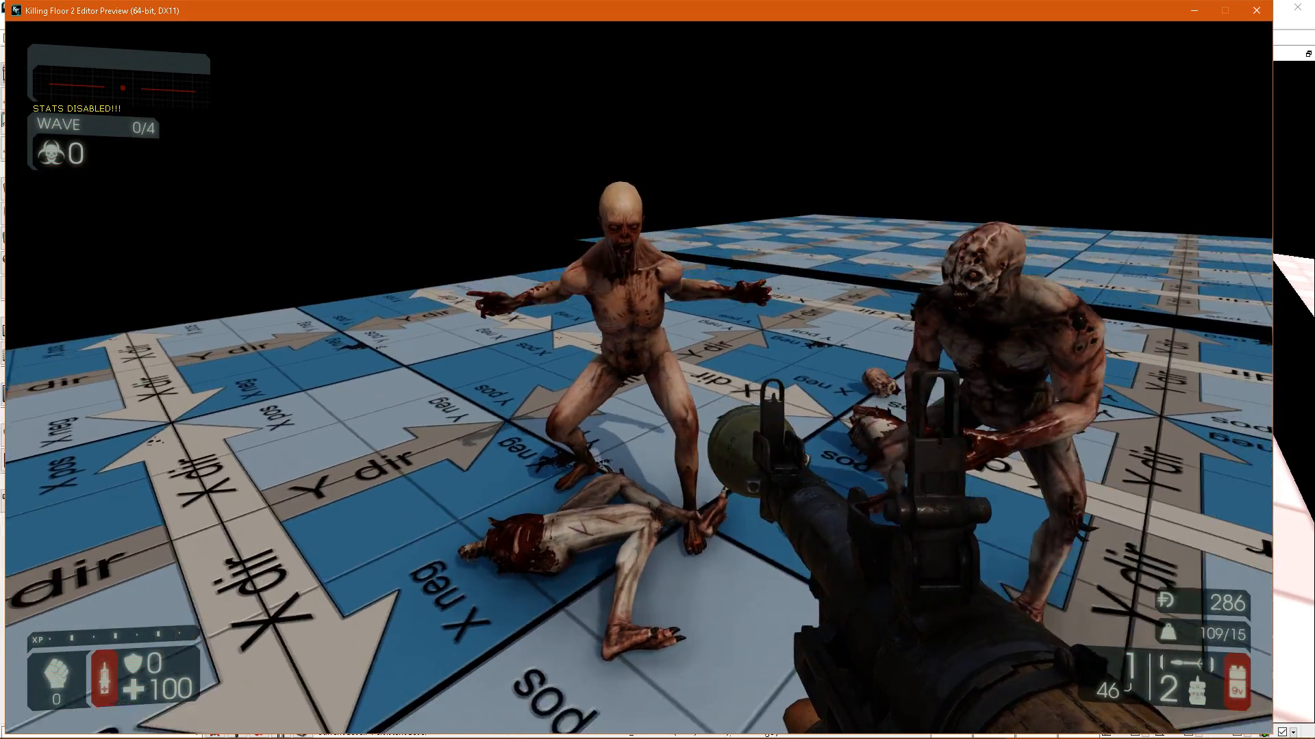
pyautogui.click(639, 377)
pyautogui.press('w')
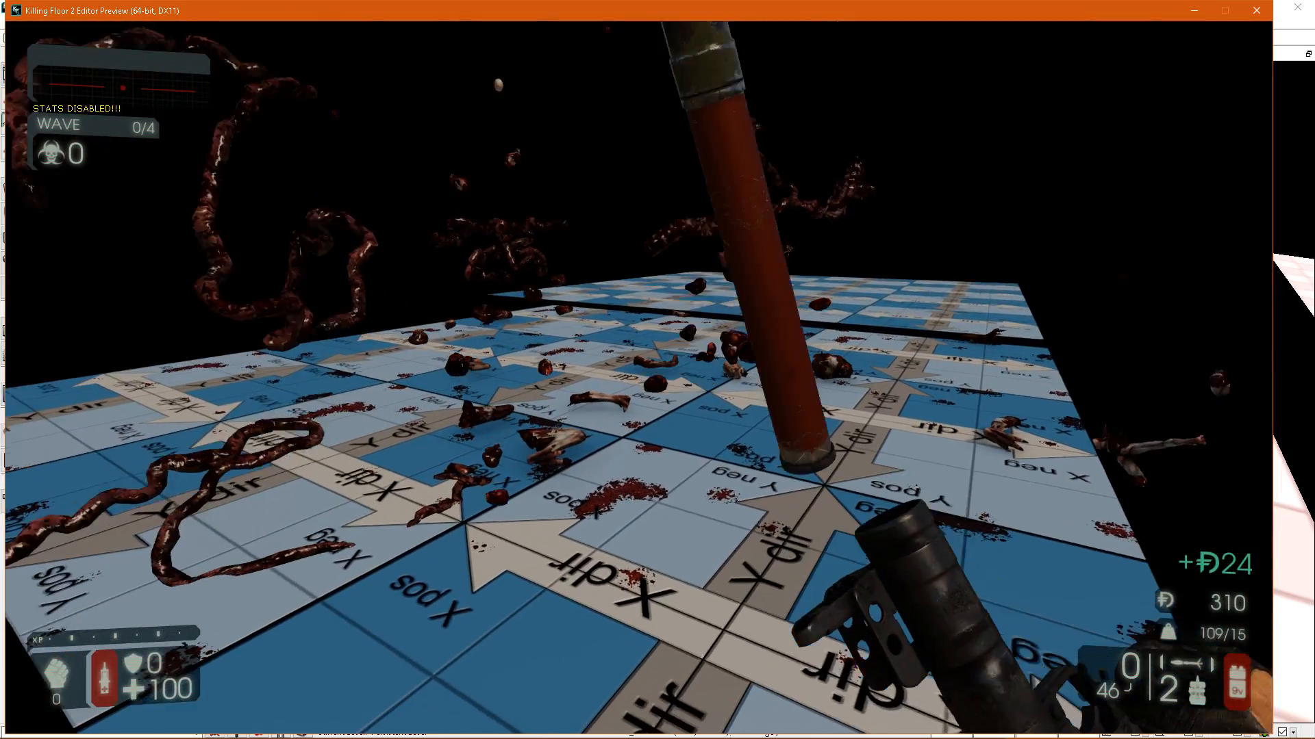
pyautogui.press('w')
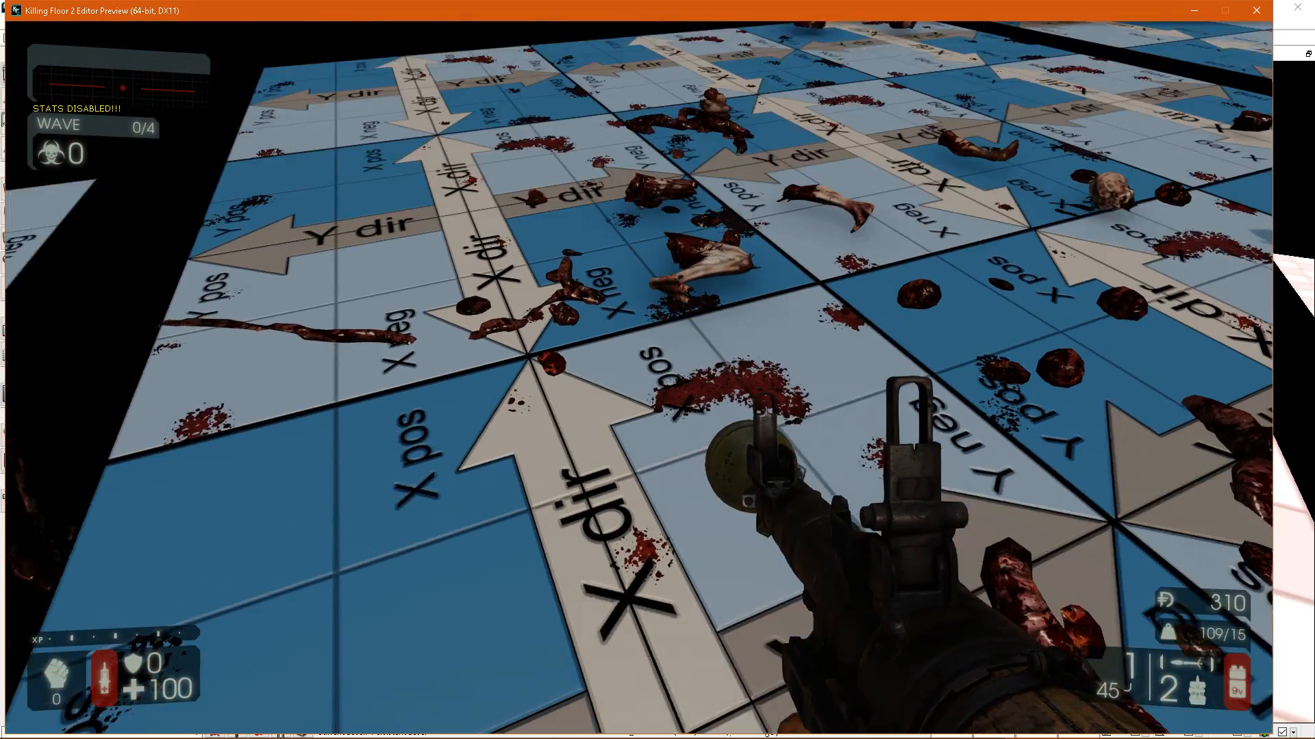
pyautogui.press('s')
pyautogui.press('w')
pyautogui.press('w')
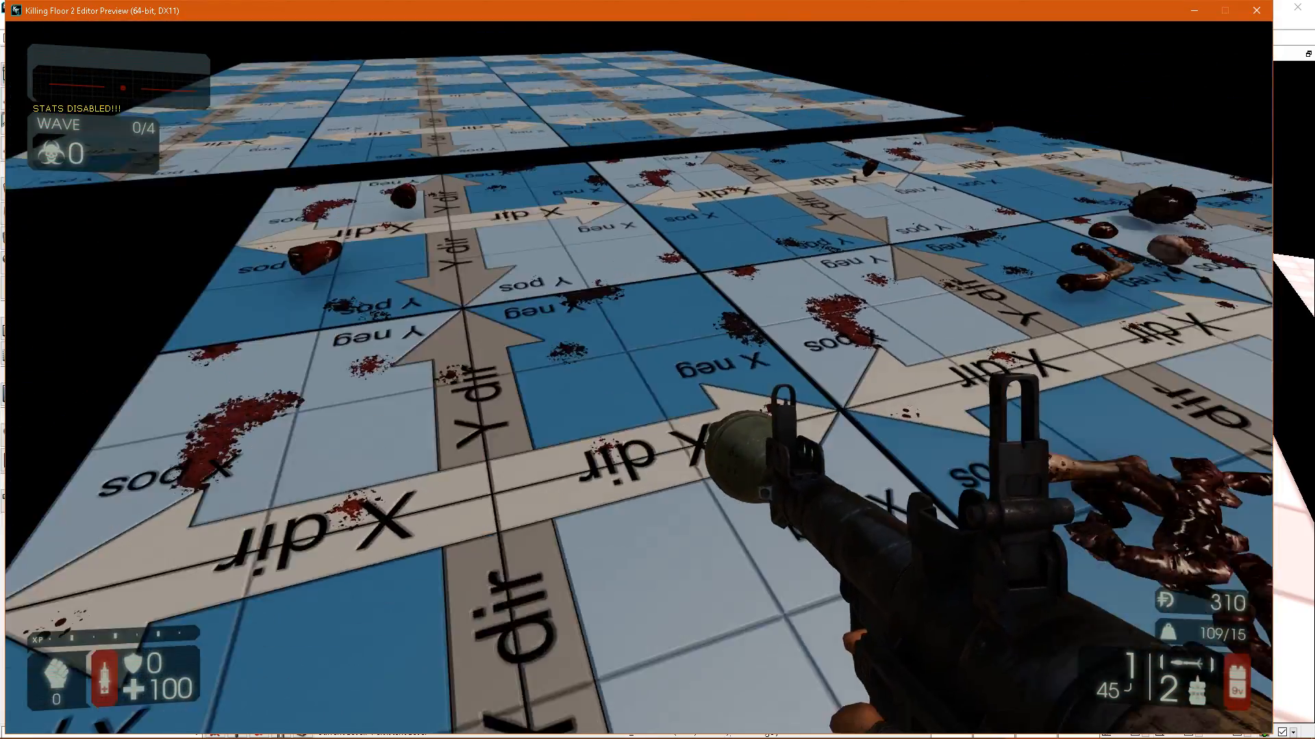
# Test the blood splatter on the largest floor by blasting a zed there, and end the preview.
pyautogui.press('w')
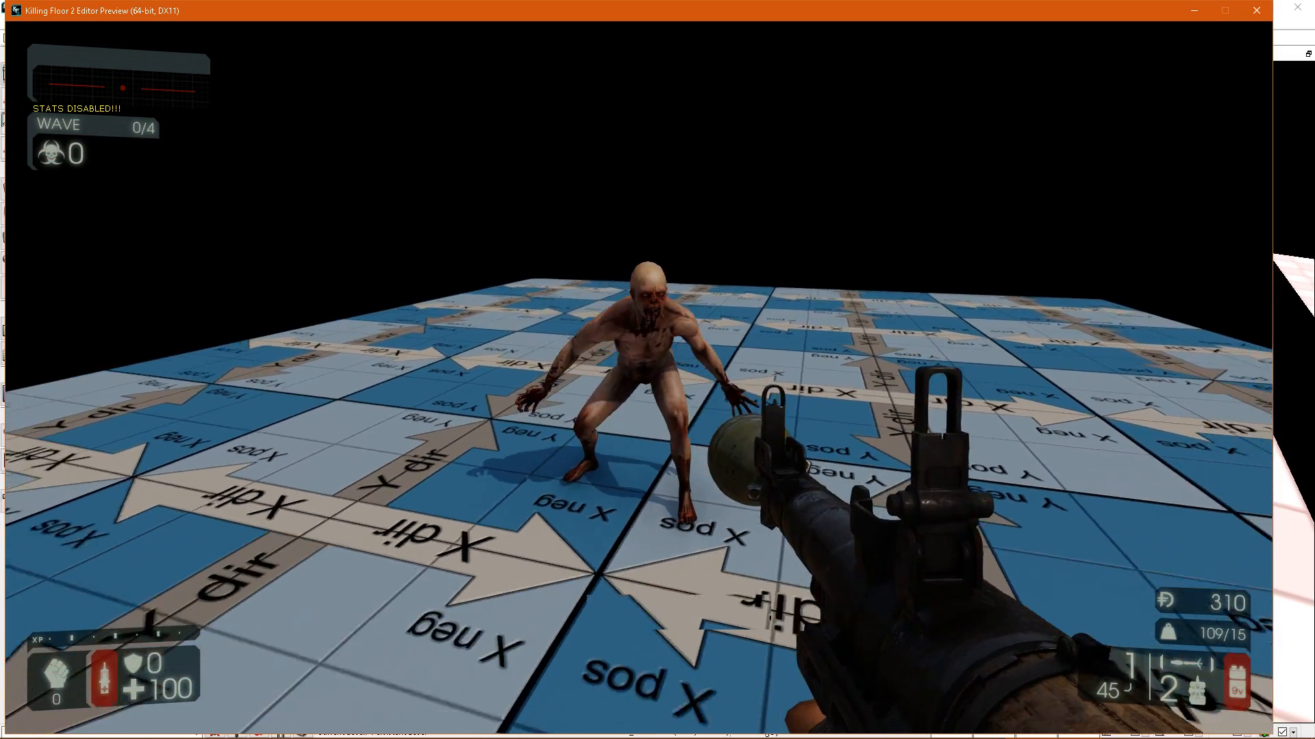
pyautogui.click(639, 377)
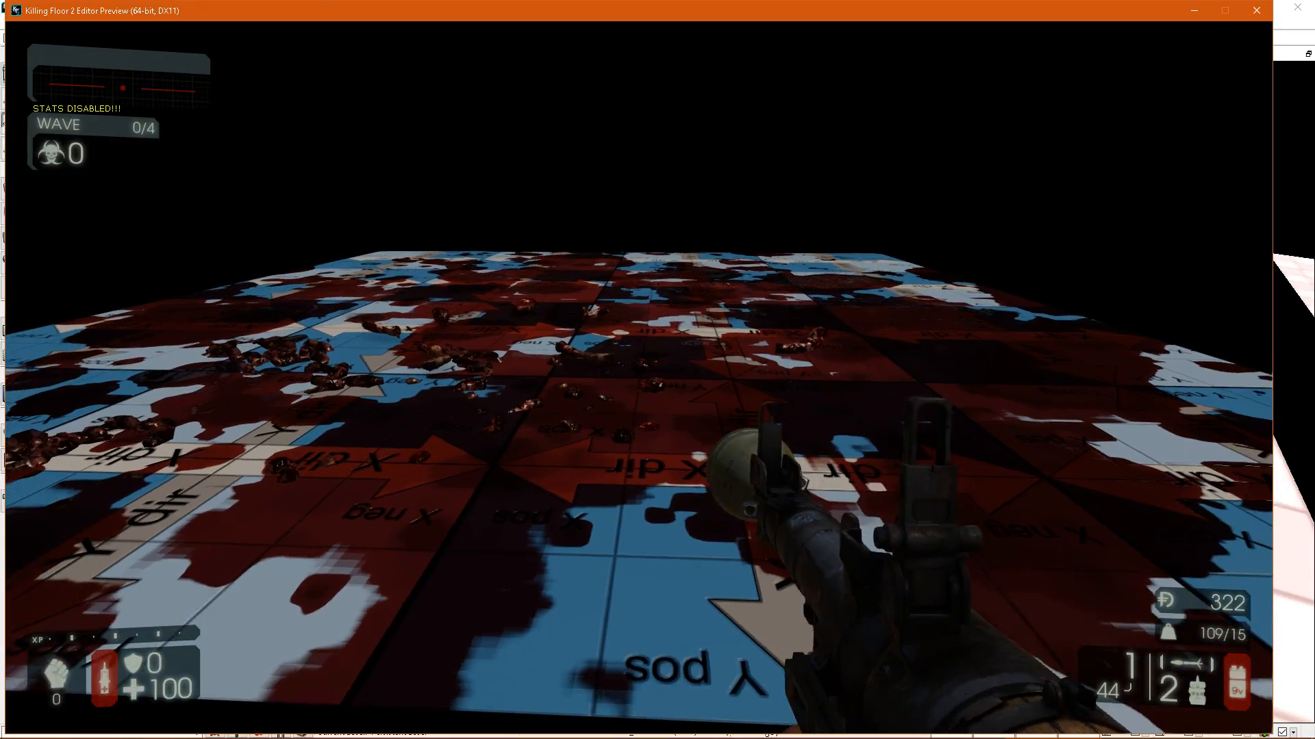
pyautogui.press('s')
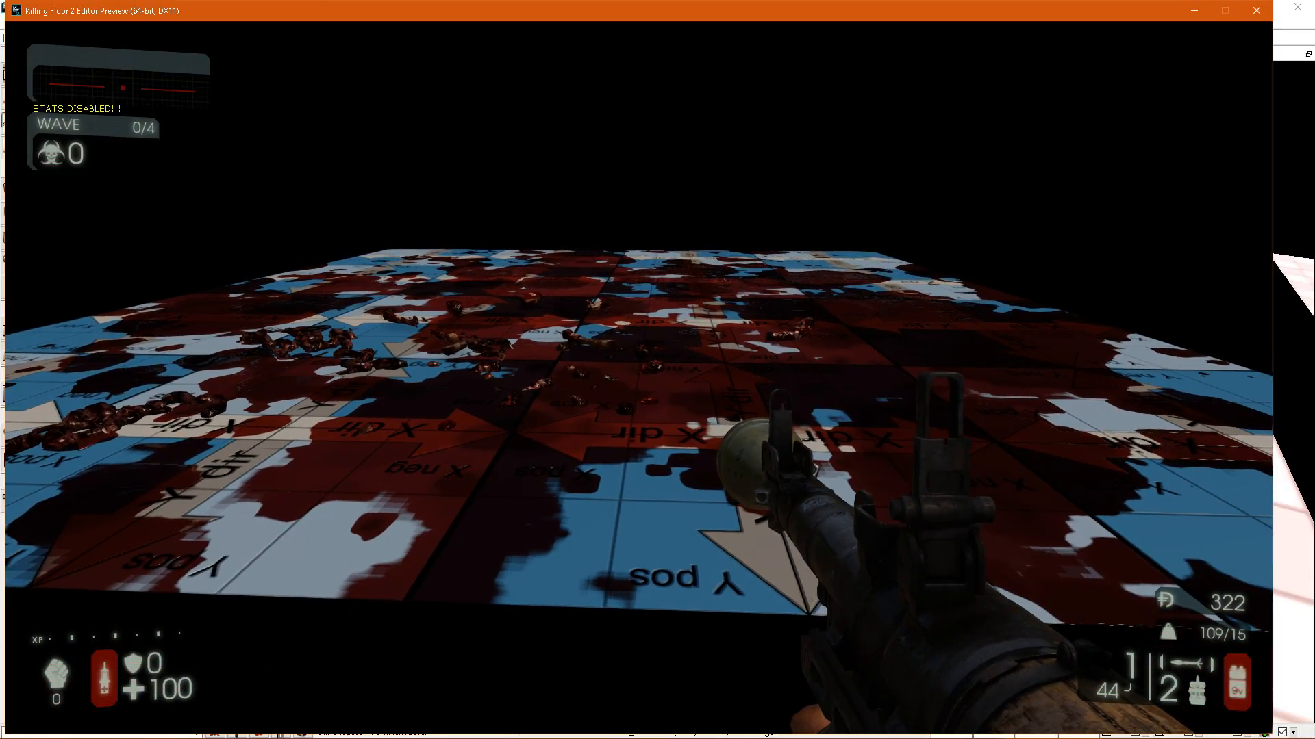
pyautogui.press('s')
pyautogui.press('Escape')
# Return the viewport to lit mode and open the properties of the 2x2-tile floor mesh to view its Persistent Splats settings.
pyautogui.moveTo(864, 343); pyautogui.dragTo(742, 227, button='right')
pyautogui.moveTo(316, 95); pyautogui.dragTo(237, 92, button='right')
pyautogui.hotkey('alt', '4')
pyautogui.moveTo(668, 348); pyautogui.dragTo(668, 332, button='right')
pyautogui.doubleClick(667, 331)
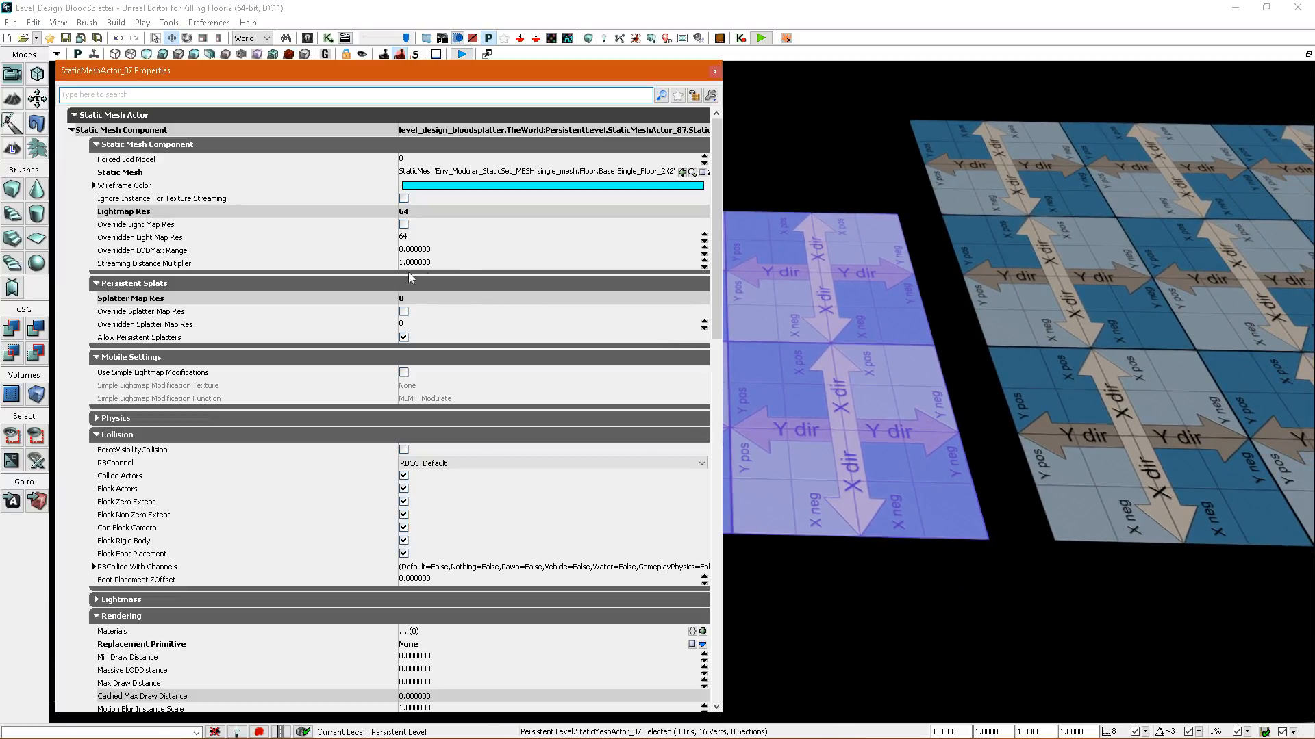
# Rebuild the level's splatter maps.
pyautogui.moveTo(835, 329); pyautogui.dragTo(766, 183, button='right')
pyautogui.click(636, 38)
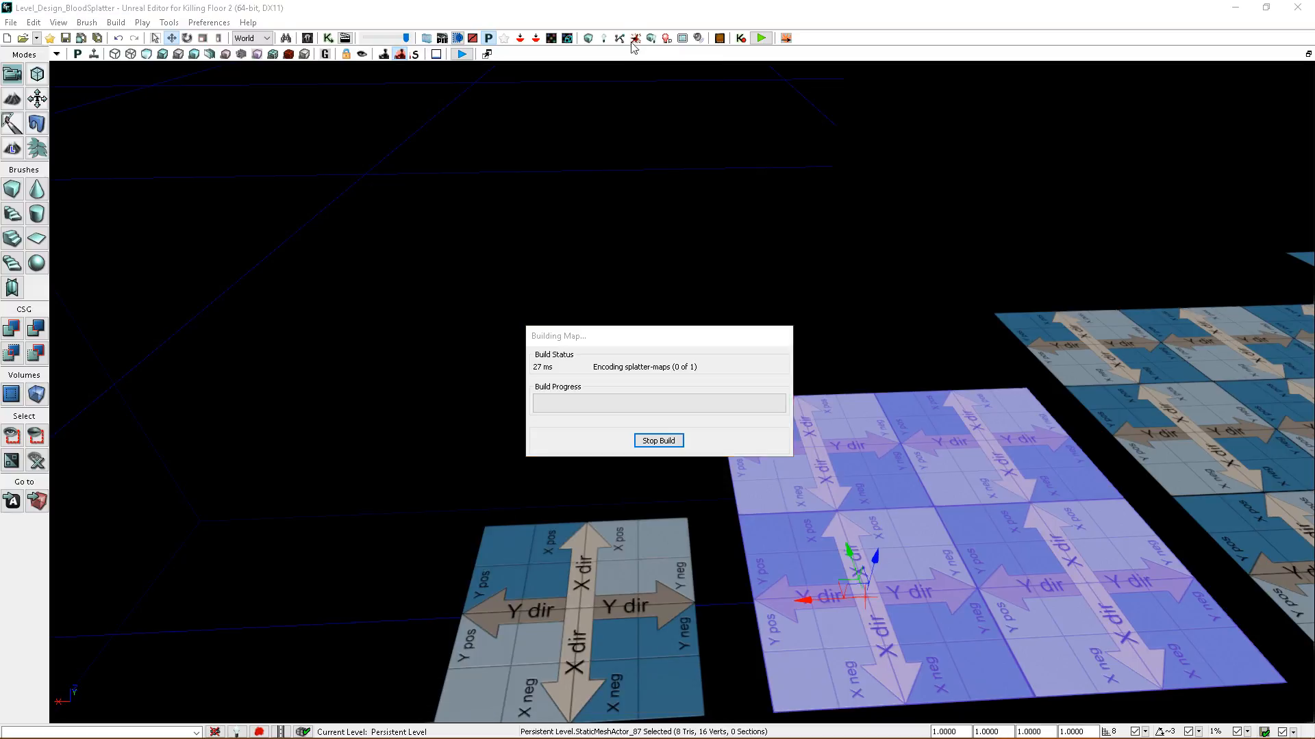
# Select the single-tile floor, show the splatter map density view, and open the mesh's properties to inspect its Splatter Map Res.
pyautogui.click(702, 520)
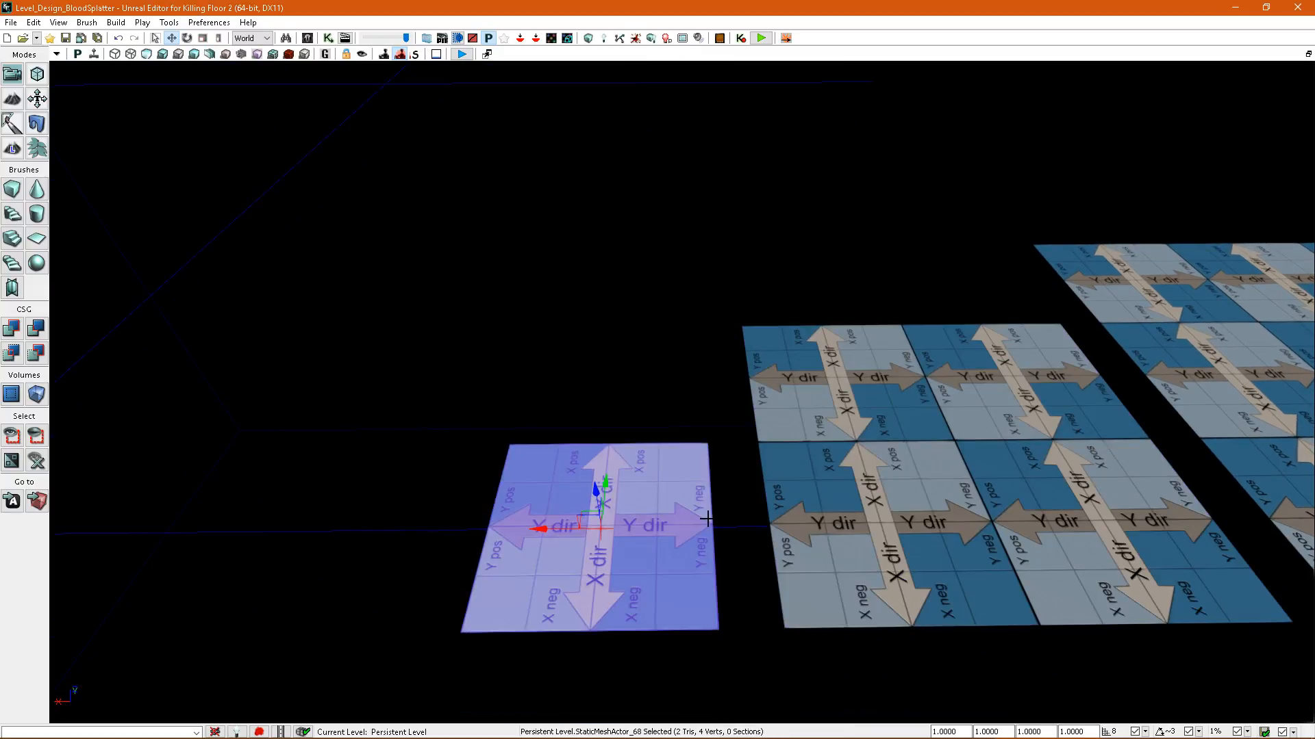
pyautogui.click(288, 54)
pyautogui.moveTo(772, 343); pyautogui.dragTo(715, 389, button='right')
pyautogui.press('F4')
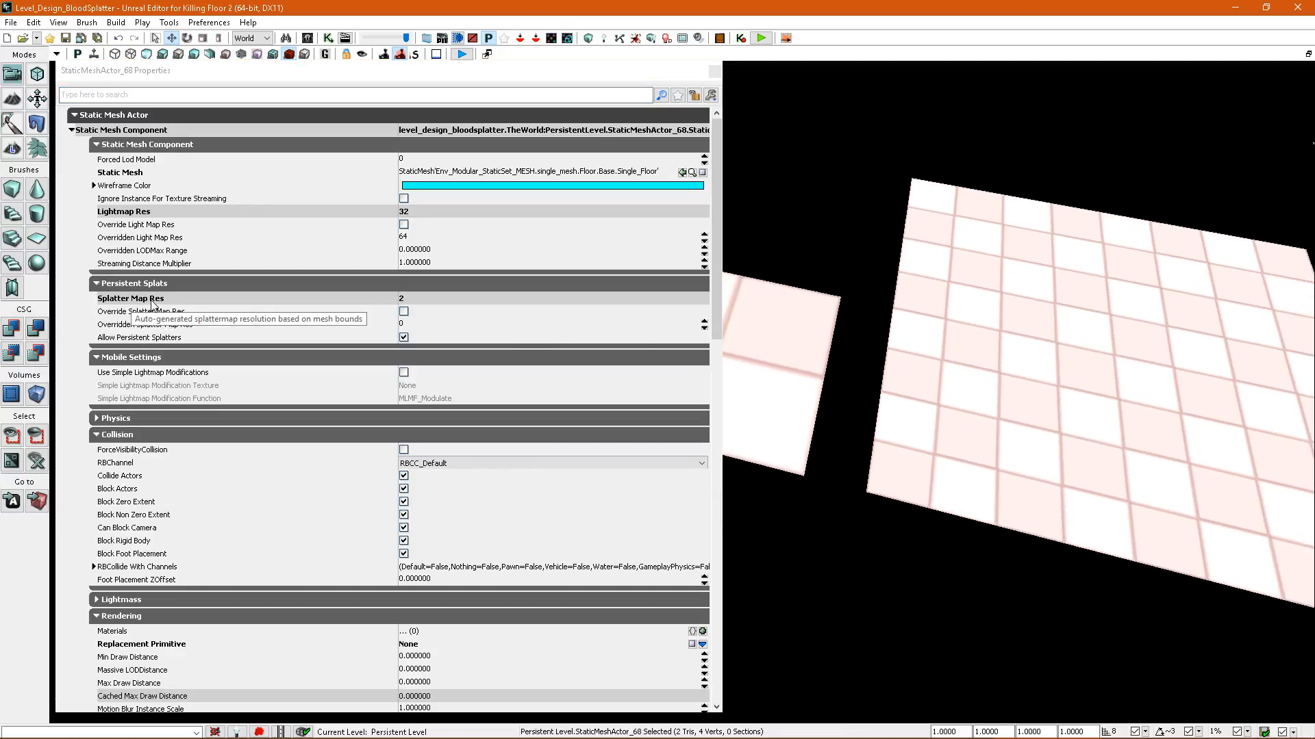
pyautogui.moveTo(787, 213); pyautogui.dragTo(810, 259, button='right')
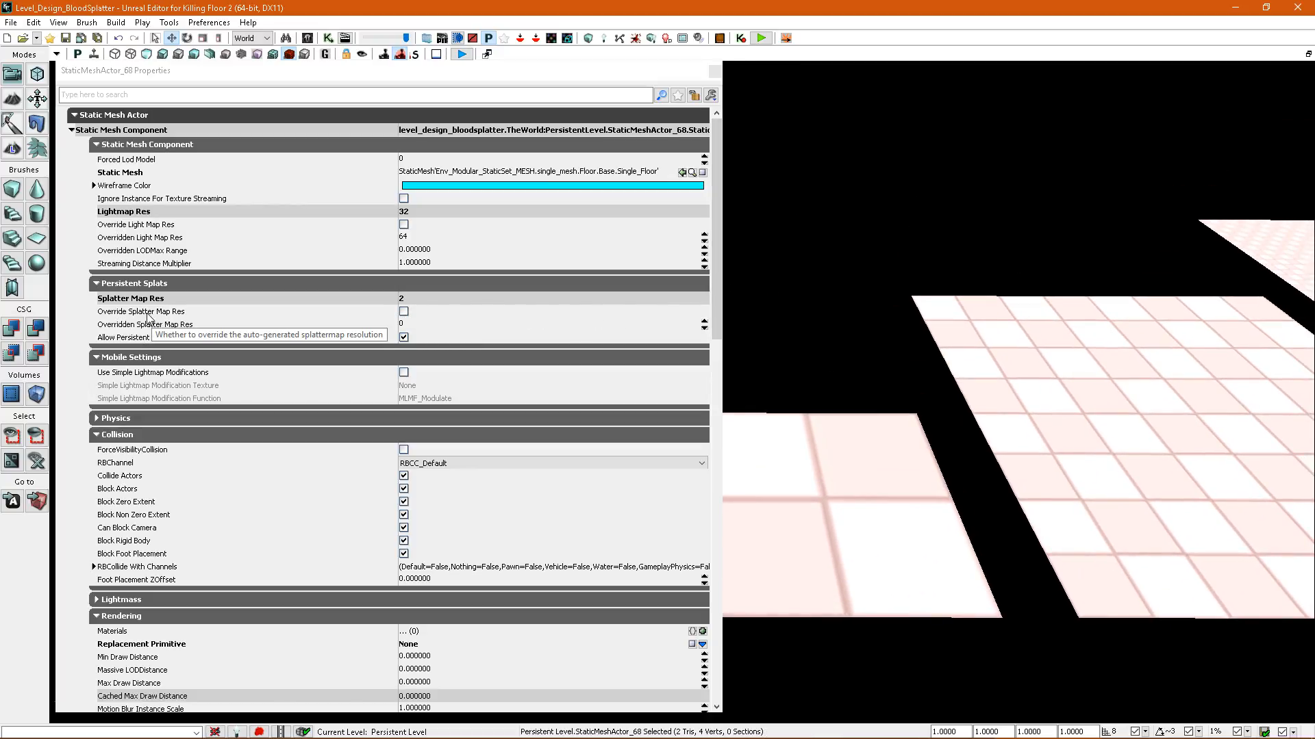
# Enable Override Splatter Map Res on the single-tile floor and set its Overridden Splatter Map Res to 4.
pyautogui.click(404, 313)
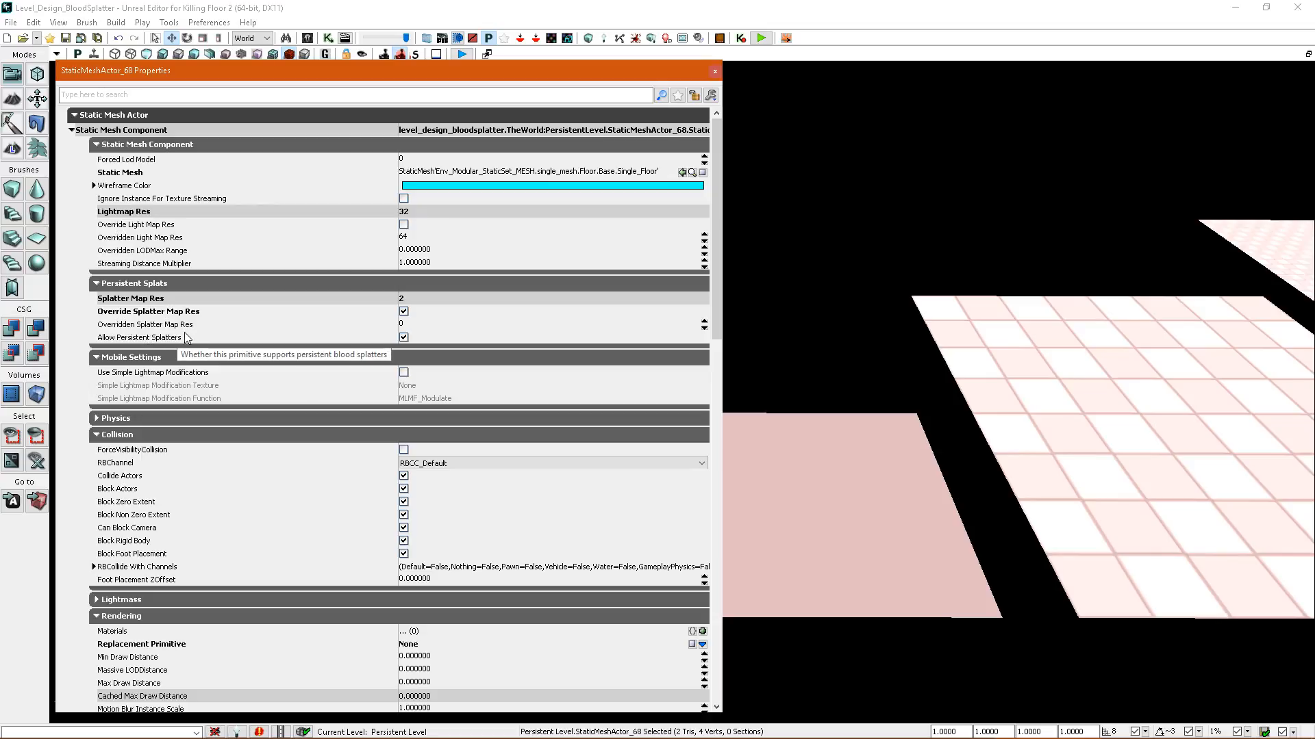
pyautogui.click(406, 326)
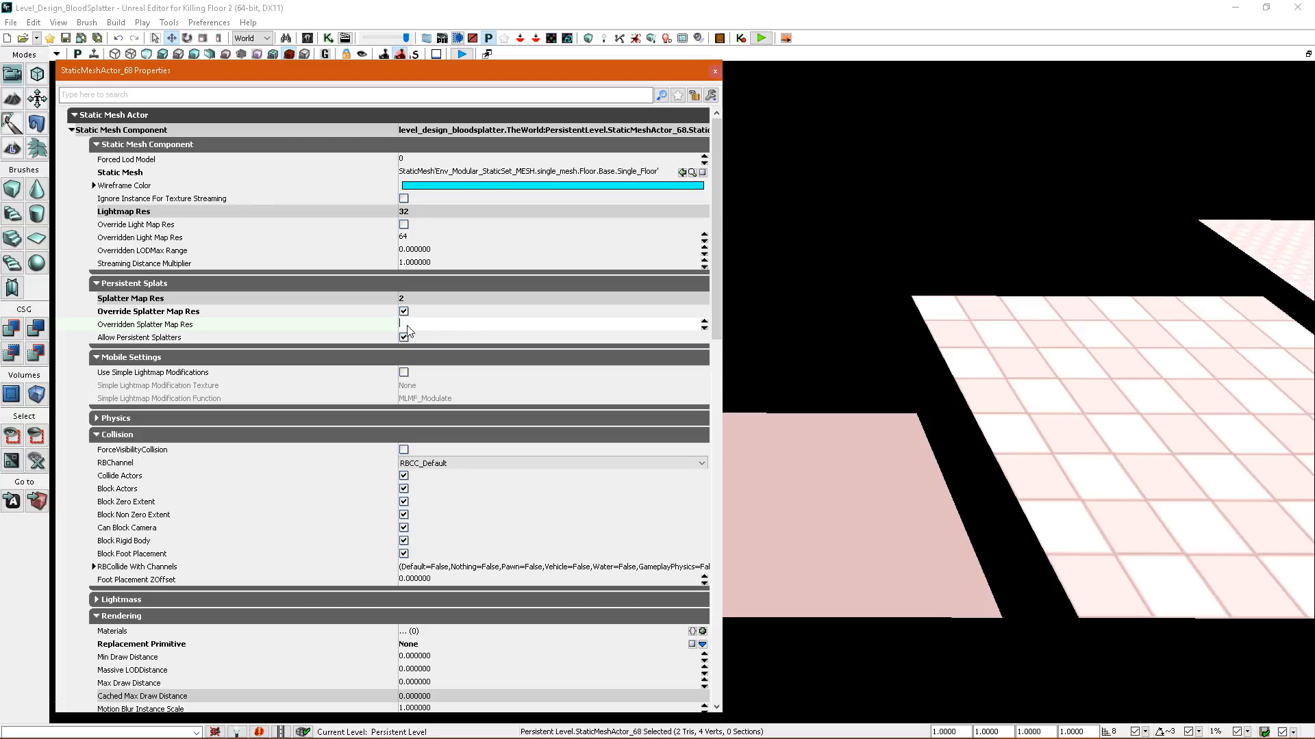
pyautogui.moveTo(880, 314); pyautogui.dragTo(865, 362, button='right')
pyautogui.scroll(1, 873, 336)
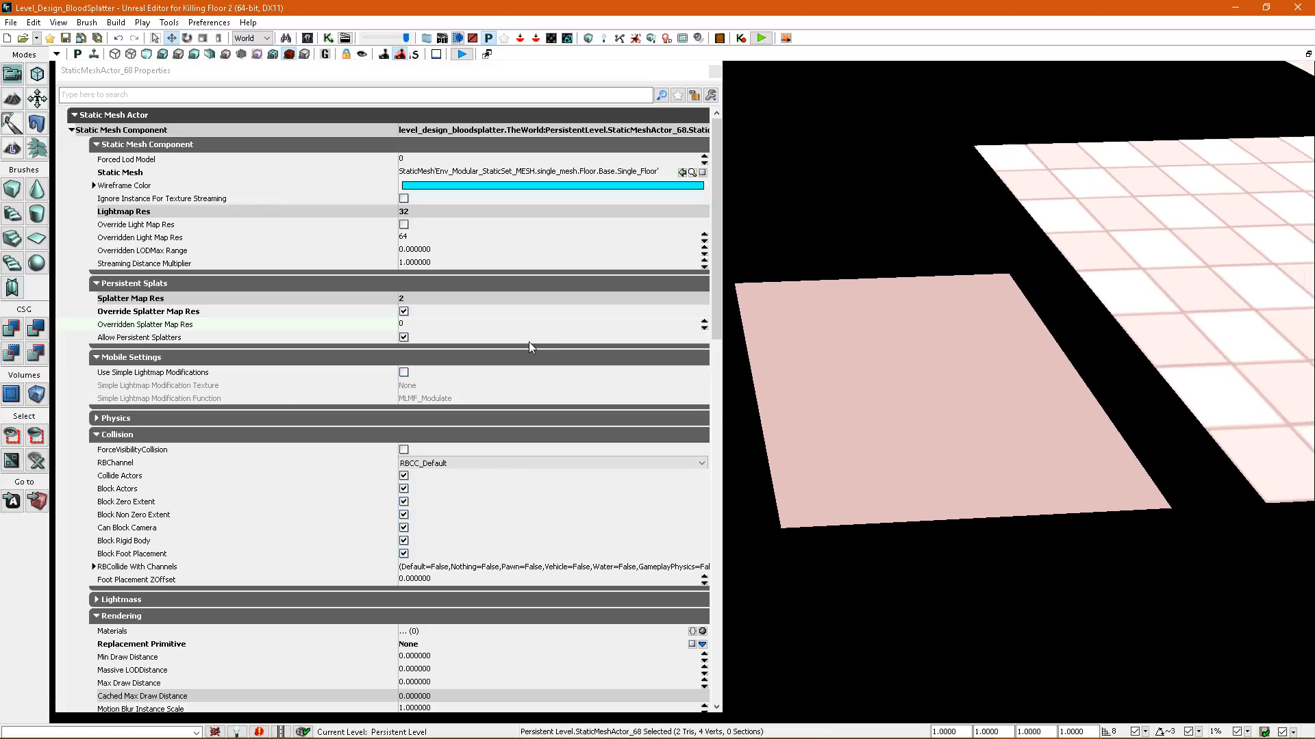
pyautogui.click(409, 323)
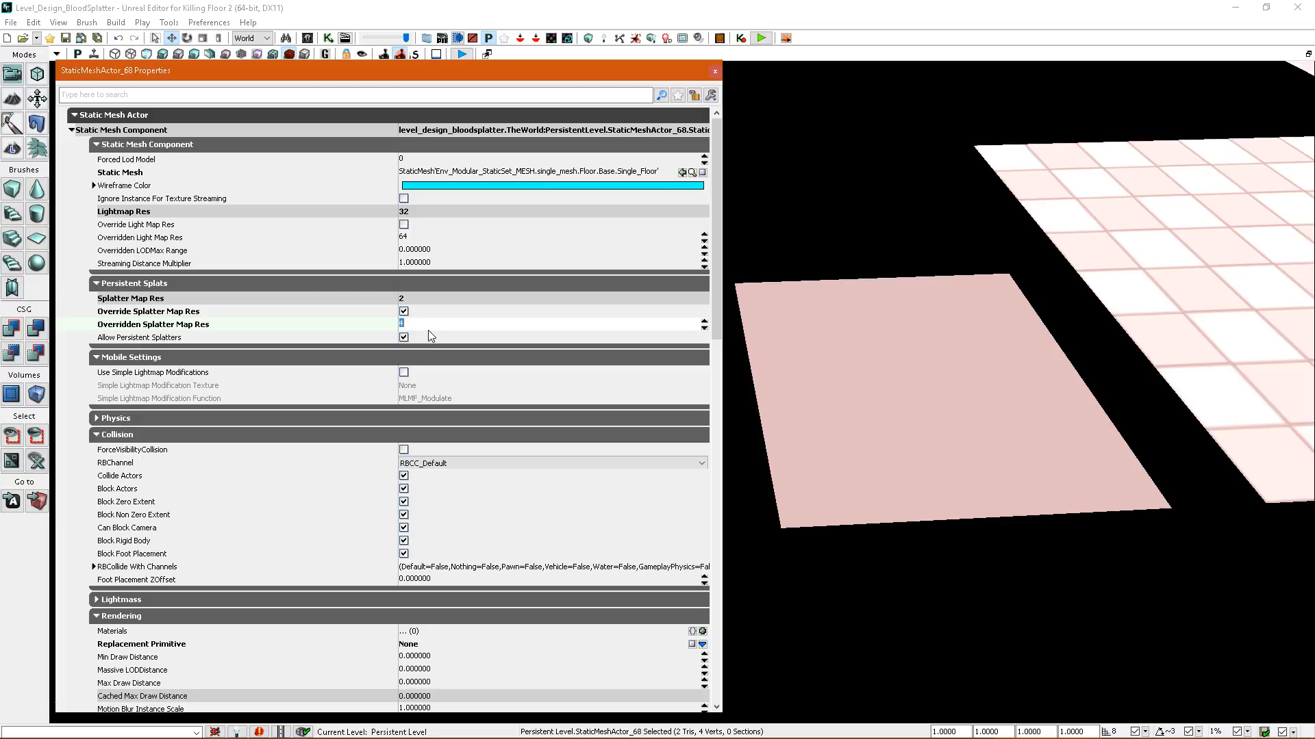
pyautogui.moveTo(831, 210); pyautogui.dragTo(763, 328, button='right')
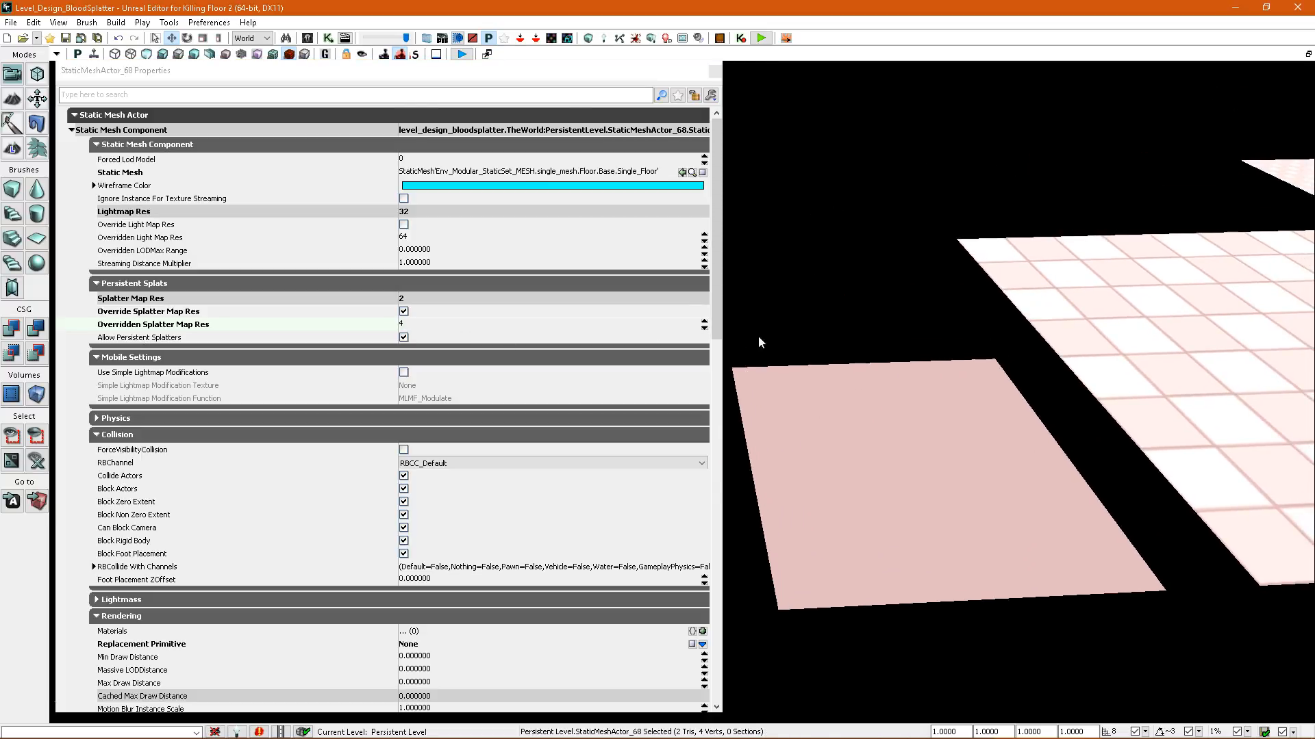
# Rebuild the level's splatter maps and compare the grid density of the single-tile floor with the larger floors.
pyautogui.click(639, 39)
pyautogui.click(885, 363)
pyautogui.moveTo(899, 364); pyautogui.dragTo(486, 388, button='right')
pyautogui.moveTo(698, 382); pyautogui.dragTo(695, 291, button='right')
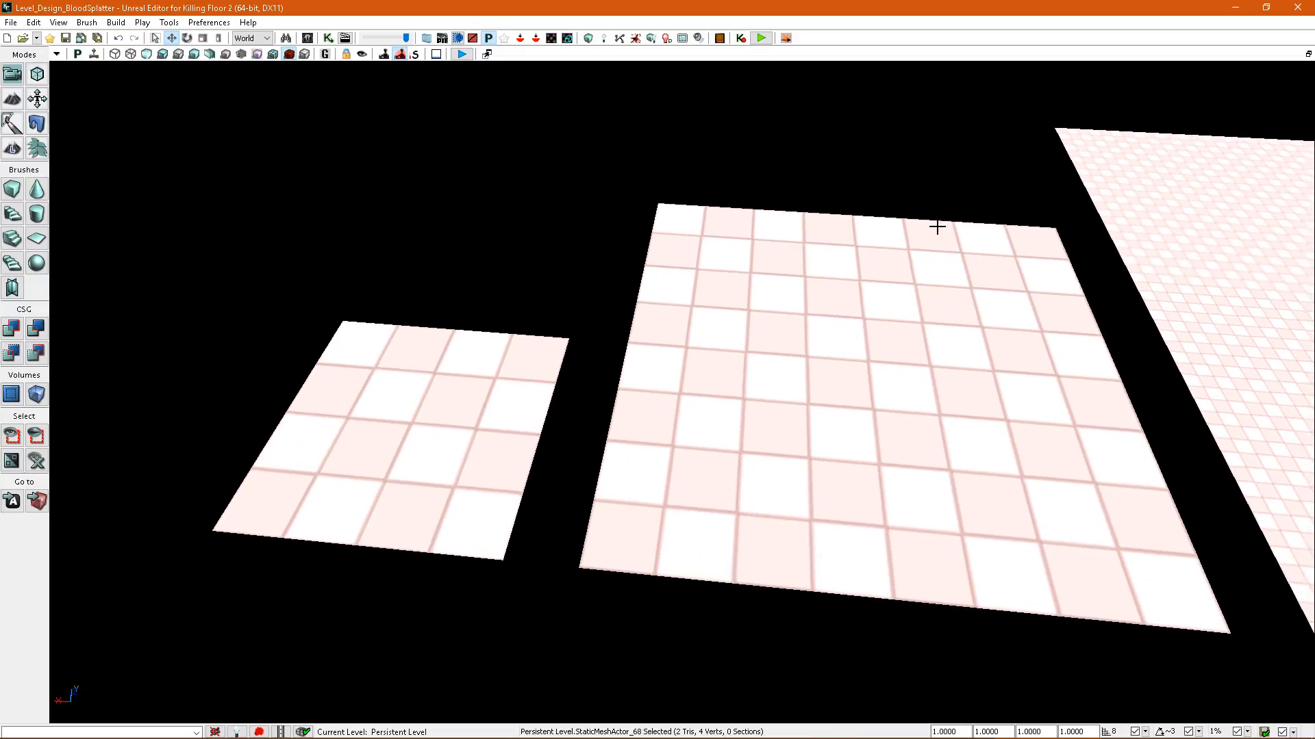
pyautogui.moveTo(734, 387); pyautogui.dragTo(742, 419, button='right')
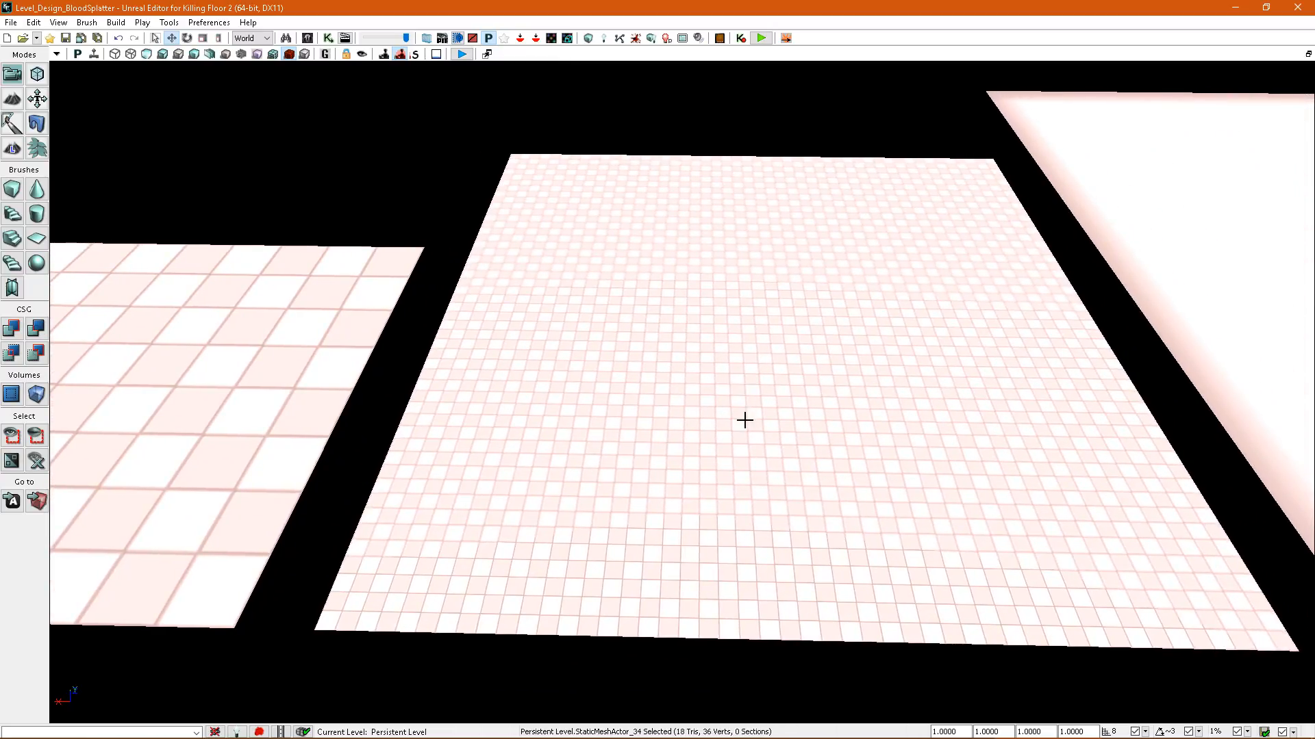
# Open the 3x3-tile floor's properties, enable Override Splatter Map Res, and edit its Overridden Splatter Map Res.
pyautogui.doubleClick(675, 415)
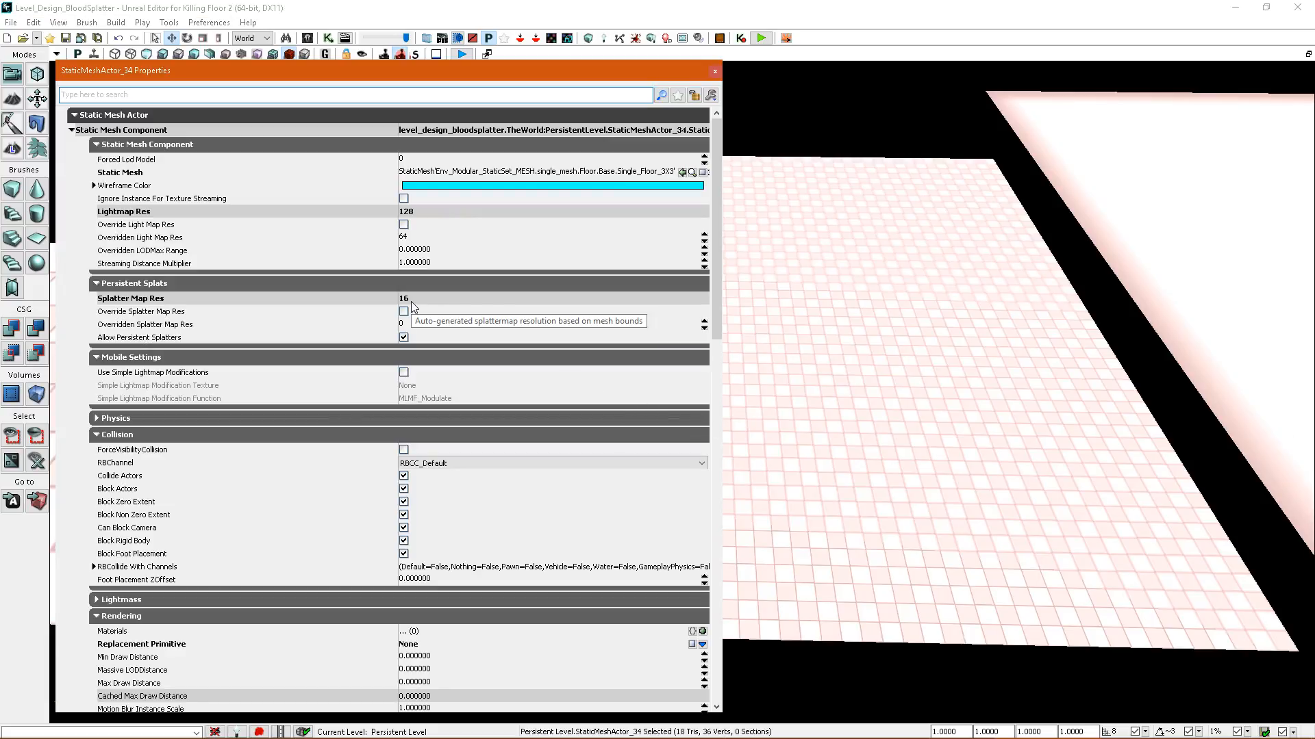
pyautogui.moveTo(808, 356); pyautogui.dragTo(791, 339, button='right')
pyautogui.moveTo(948, 330); pyautogui.dragTo(987, 335, button='right')
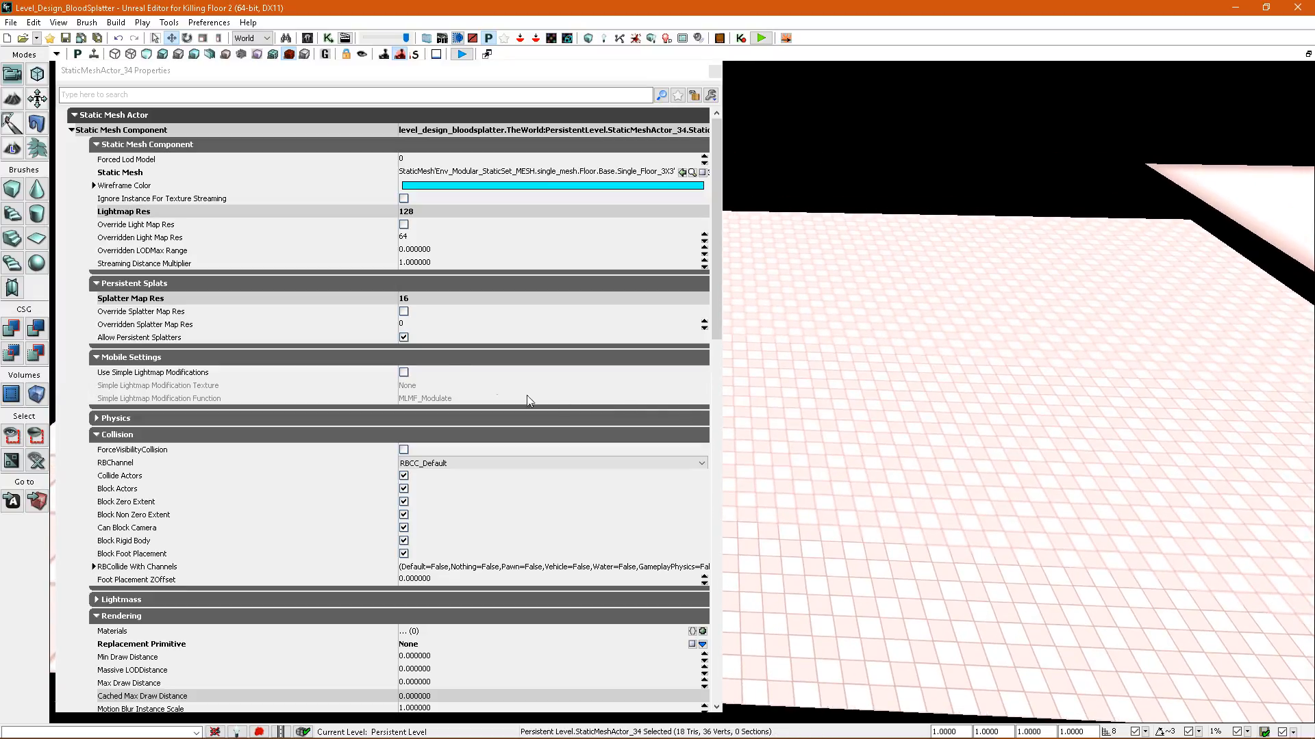
pyautogui.click(404, 312)
pyautogui.click(418, 324)
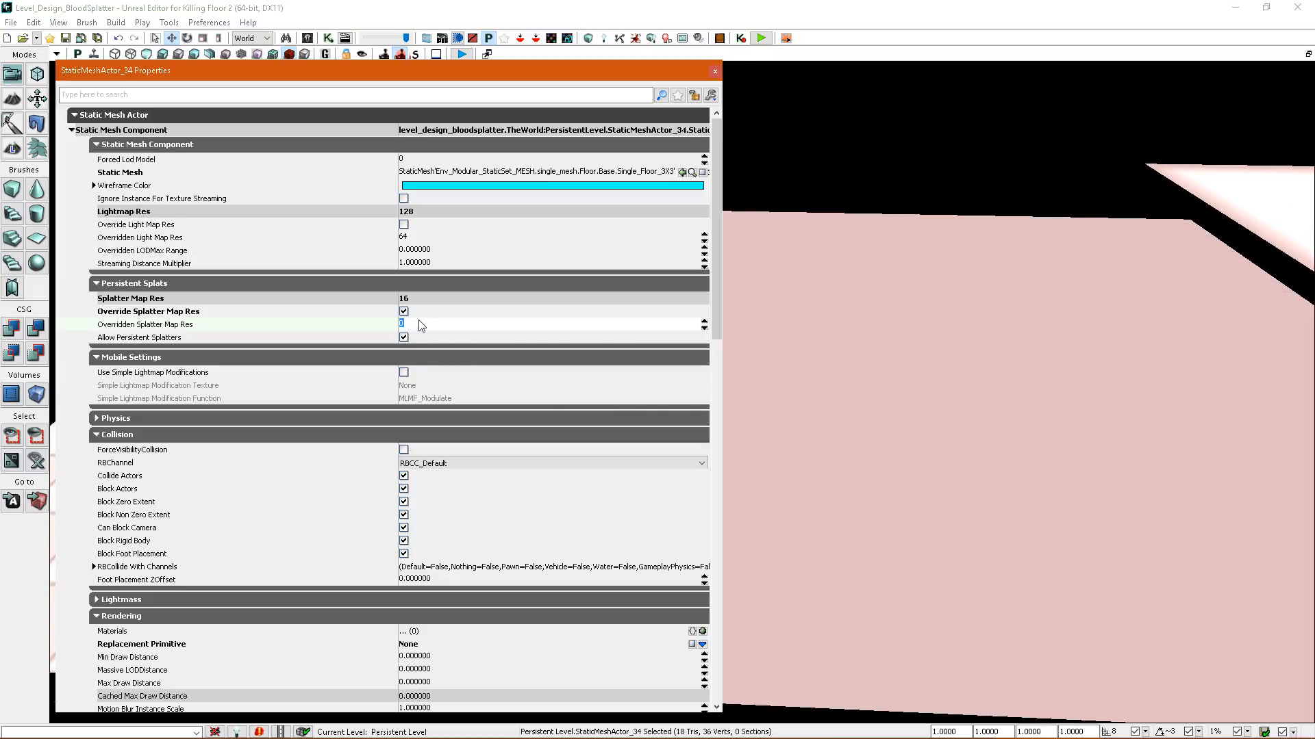
# Rebuild the splatter maps with the 3x3-tile floor's override and check that floor's grid density.
pyautogui.click(637, 40)
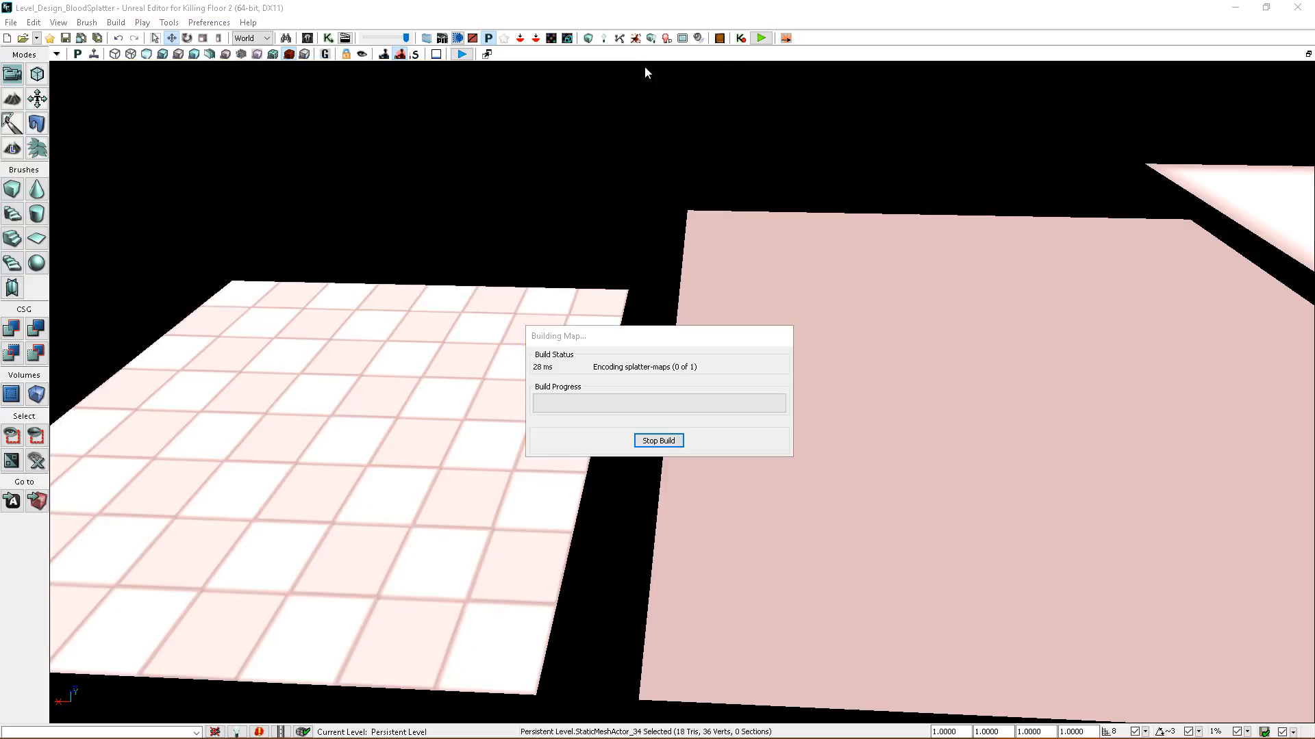
pyautogui.click(888, 365)
pyautogui.moveTo(888, 364); pyautogui.dragTo(851, 367, button='right')
pyautogui.moveTo(851, 367)
pyautogui.mouseDown()
pyautogui.moveTo(890, 360)
pyautogui.moveTo(866, 364)
pyautogui.mouseUp()
pyautogui.moveTo(867, 364); pyautogui.dragTo(683, 352, button='right')
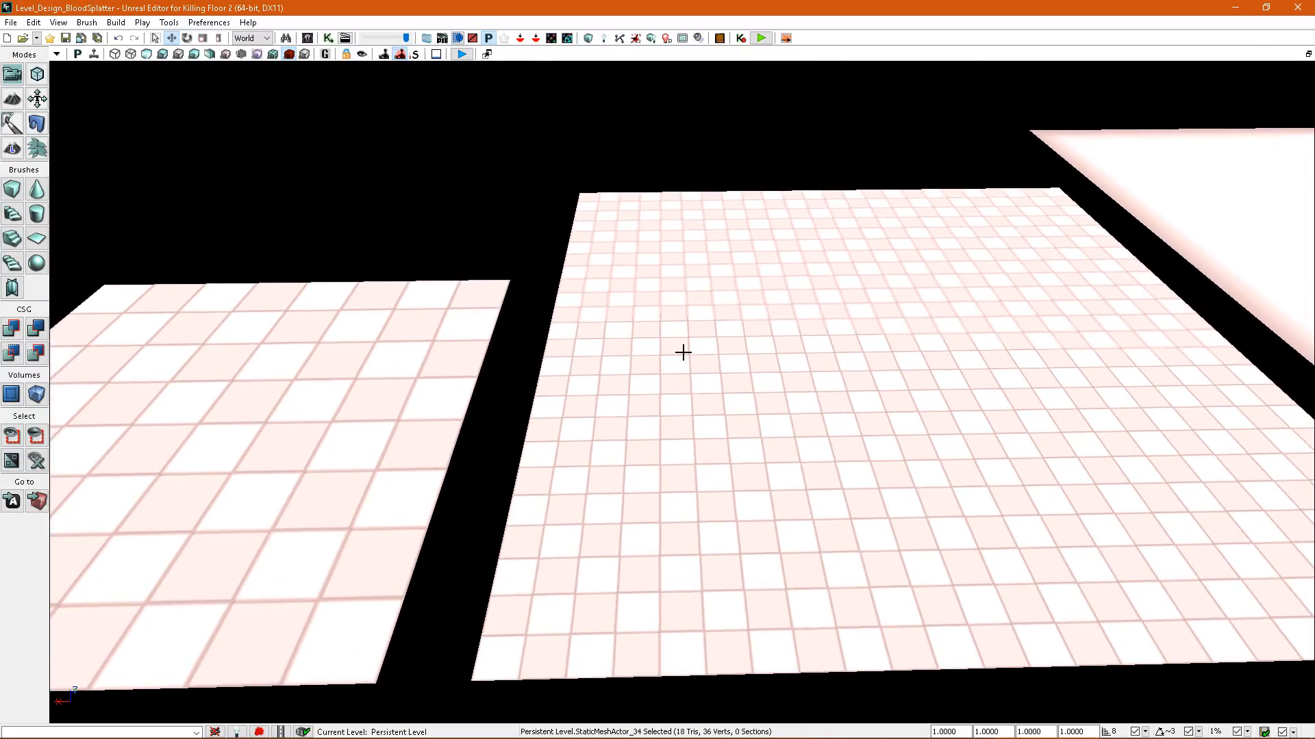
pyautogui.moveTo(838, 391); pyautogui.dragTo(840, 390, button='right')
# Set the 3x3-tile floor's Overridden Splatter Map Res to 4 and rebuild the level's splatter maps.
pyautogui.doubleClick(840, 390)
pyautogui.click(417, 324)
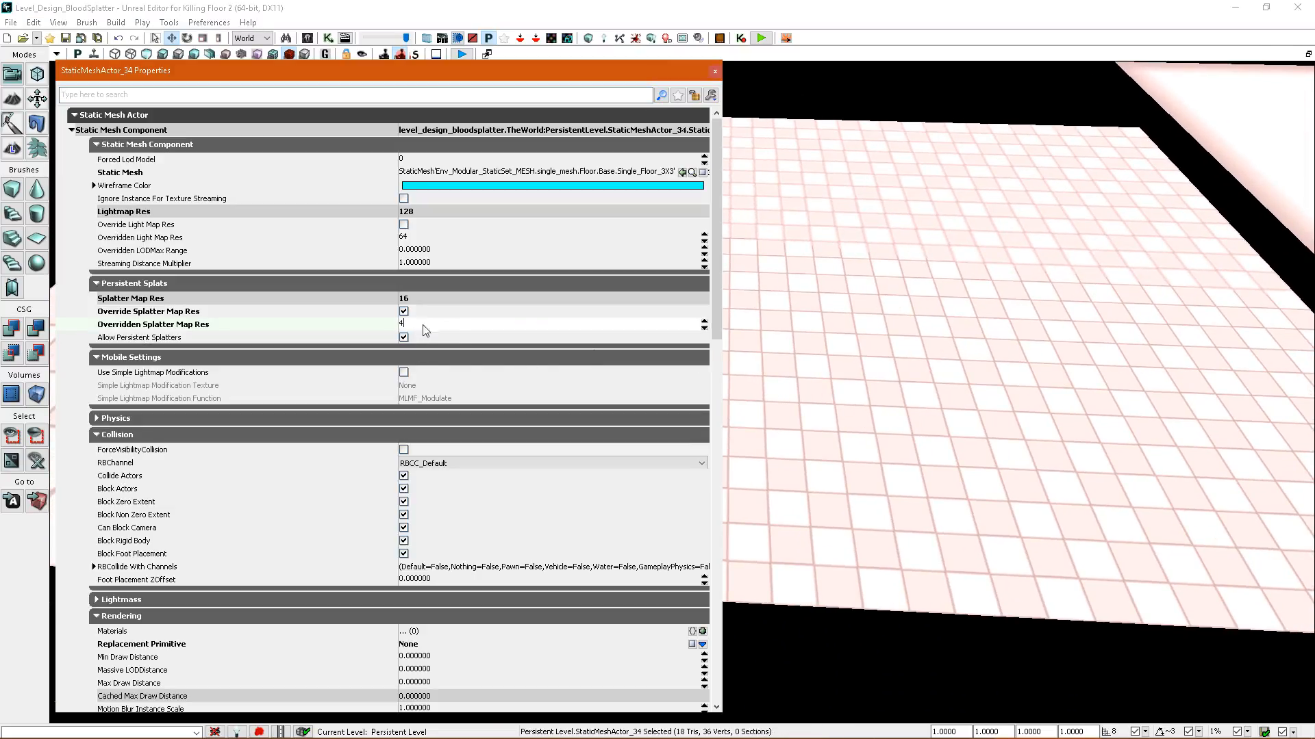
pyautogui.click(637, 40)
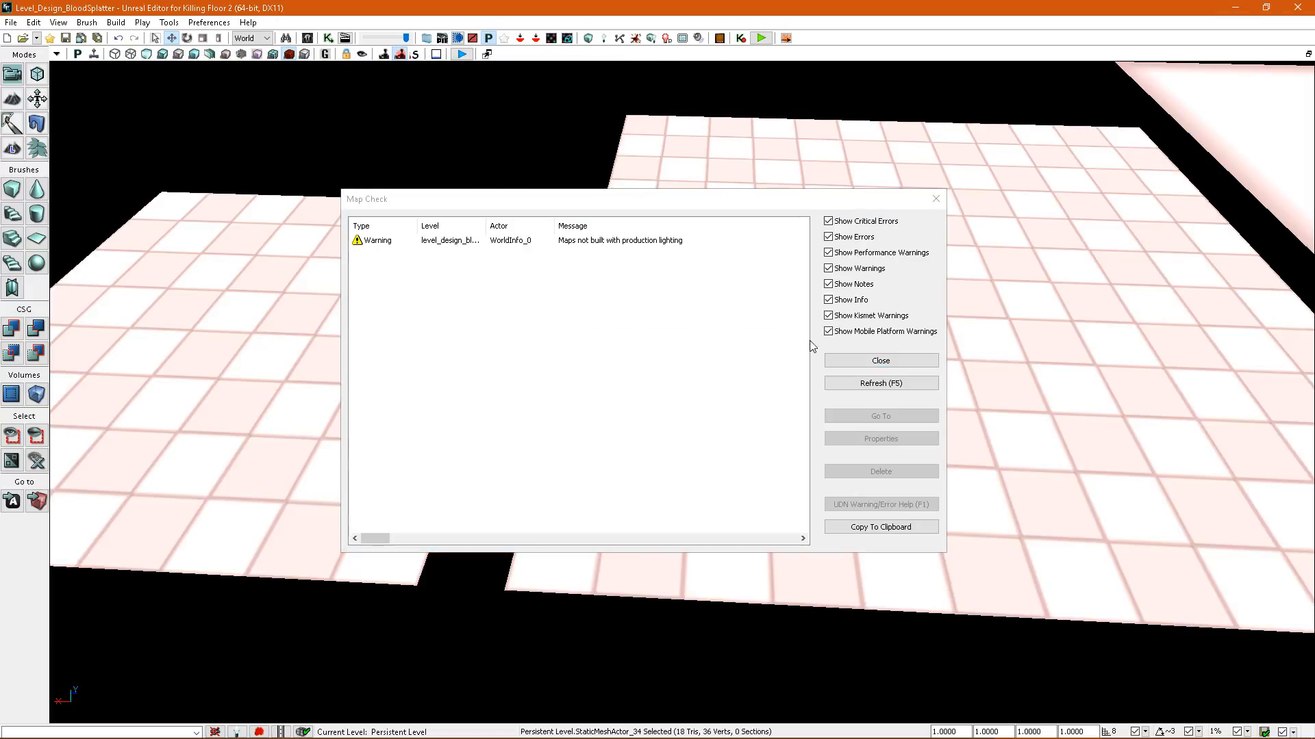
pyautogui.click(849, 361)
pyautogui.moveTo(849, 363)
pyautogui.mouseDown(button='right')
pyautogui.moveTo(890, 359)
pyautogui.moveTo(860, 342)
pyautogui.moveTo(856, 366)
pyautogui.moveTo(812, 370)
pyautogui.moveTo(788, 346)
pyautogui.mouseUp(button='right')
pyautogui.click(816, 367)
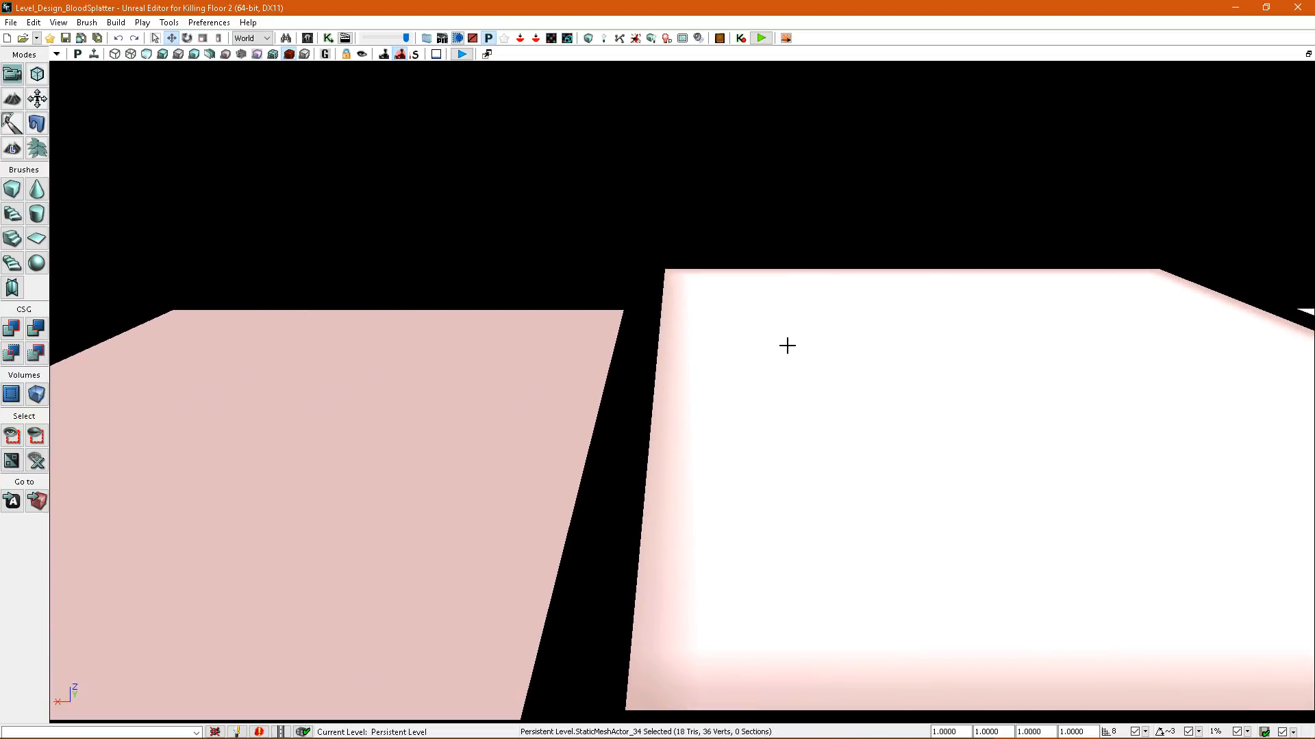
# Rebuild the splatter maps again and open the properties of the 4x4-tile floor.
pyautogui.click(635, 39)
pyautogui.click(863, 361)
pyautogui.moveTo(862, 361); pyautogui.dragTo(769, 449, button='right')
pyautogui.click(833, 383)
pyautogui.doubleClick(769, 449)
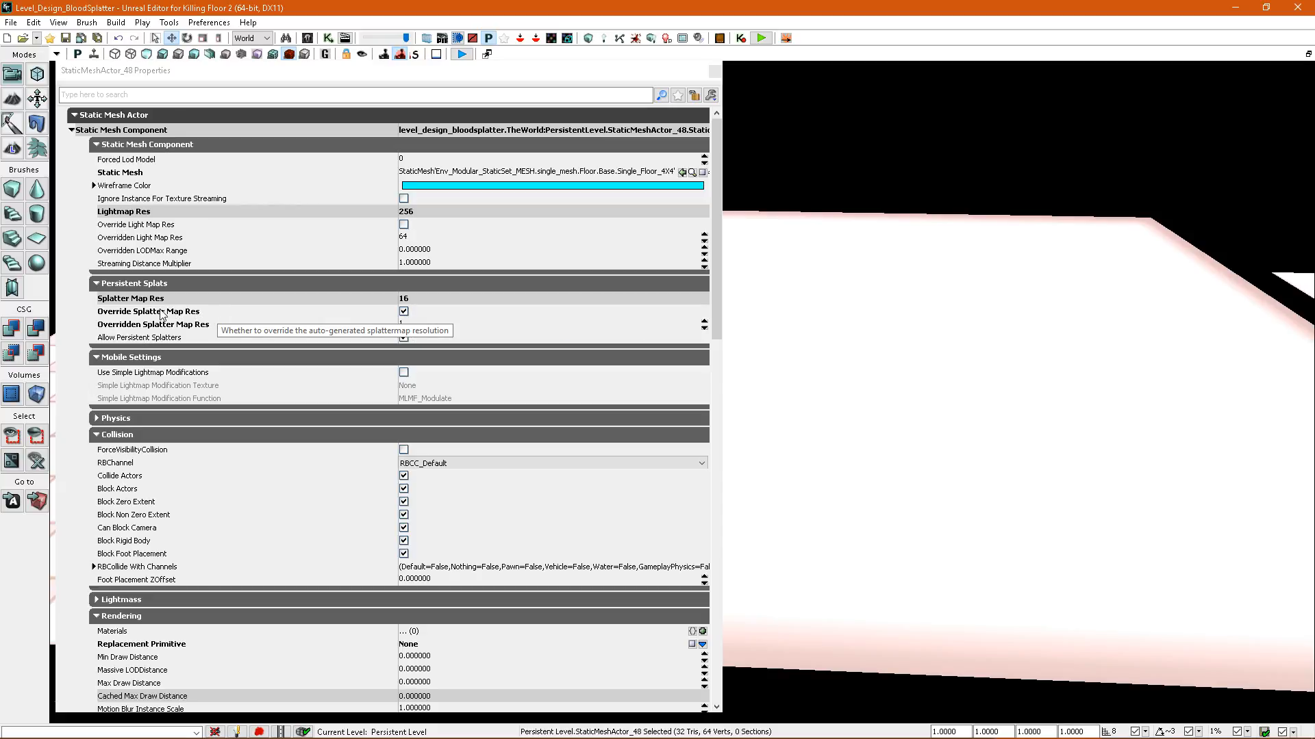
# Turn off Override Splatter Map Res on the 4x4-tile floor and rebuild the splatter maps.
pyautogui.click(404, 312)
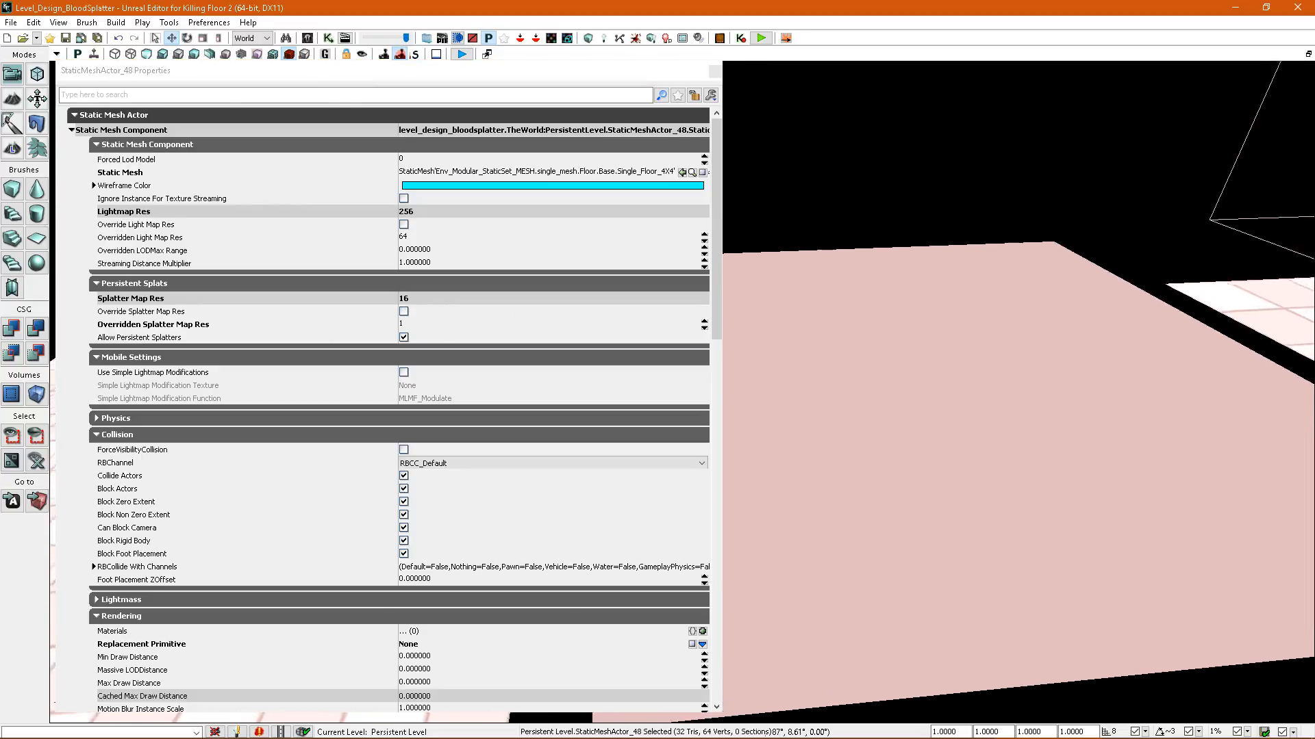
pyautogui.moveTo(802, 296); pyautogui.dragTo(819, 285, button='right')
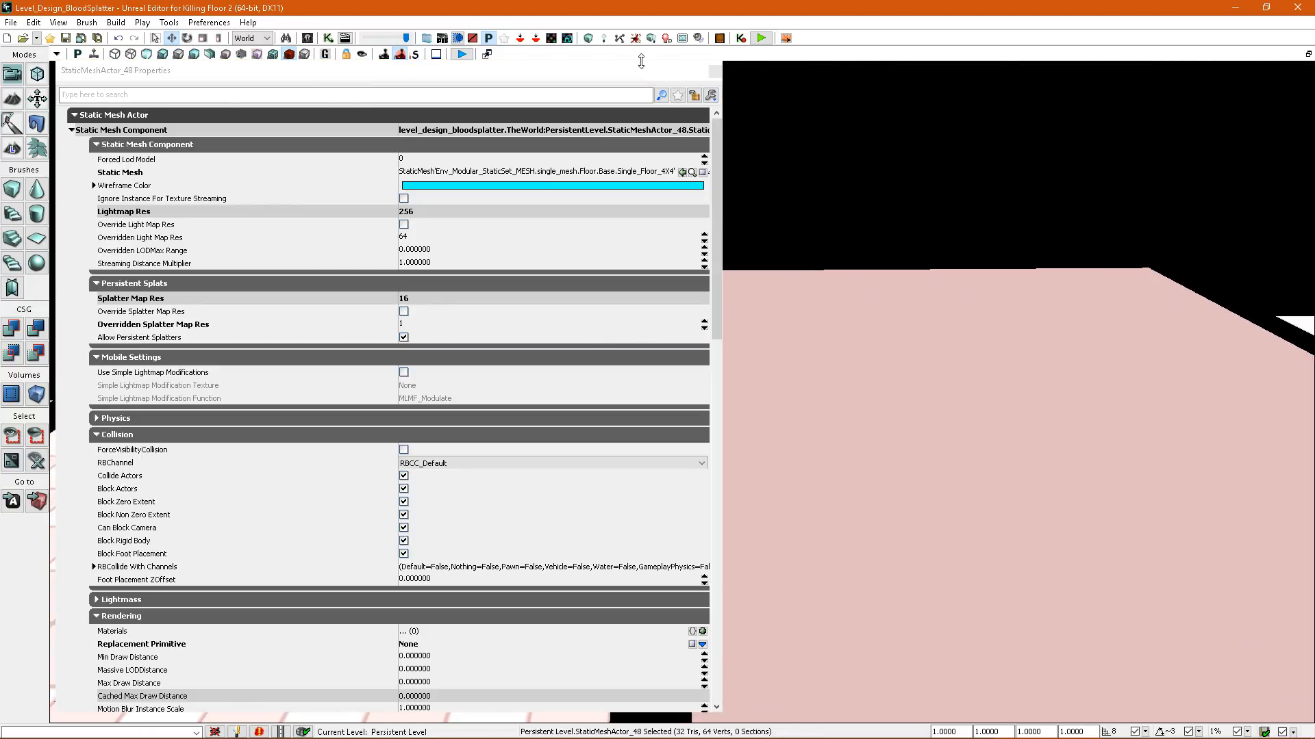
pyautogui.click(636, 39)
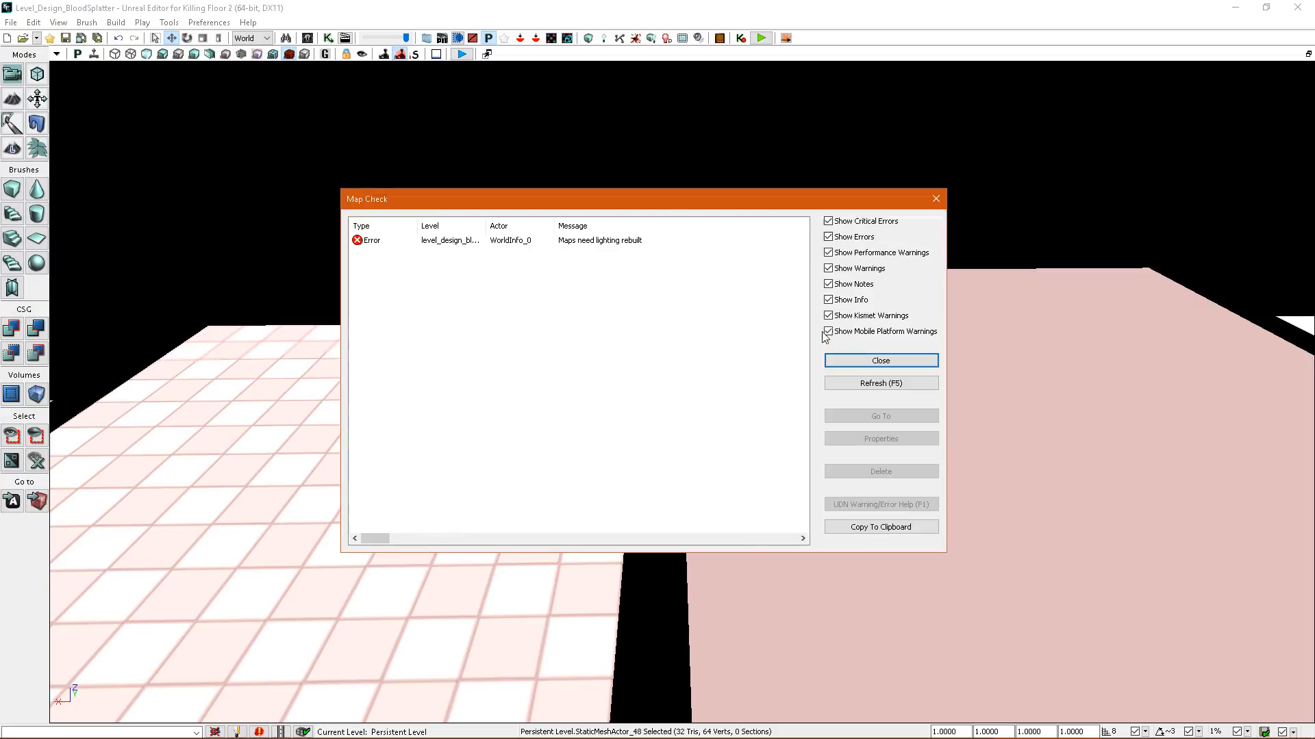
pyautogui.click(873, 365)
pyautogui.moveTo(873, 364); pyautogui.dragTo(851, 356, button='right')
pyautogui.moveTo(587, 208); pyautogui.dragTo(718, 315, button='right')
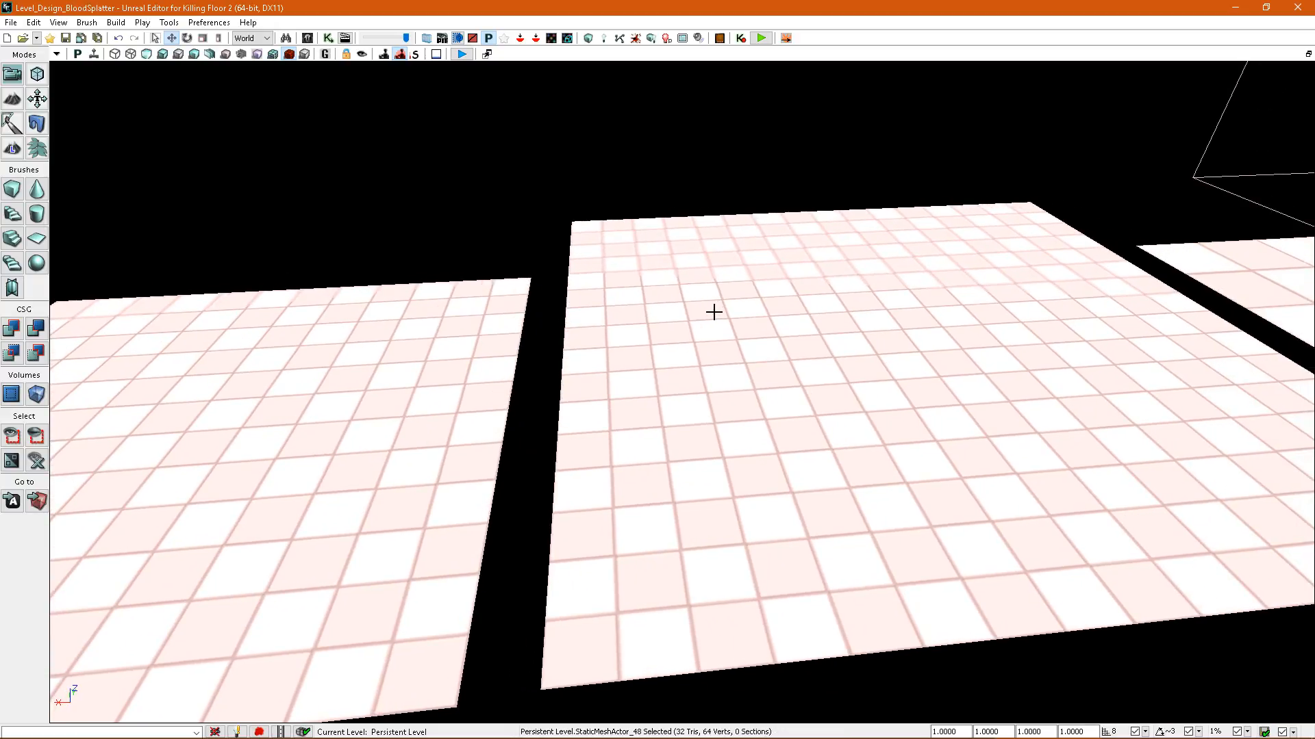
# Check the Persistent Splats settings of the 4x4-tile and 2x2-tile floors and compare the grid density across the floors.
pyautogui.doubleClick(713, 312)
pyautogui.scroll(2, 734, 260)
pyautogui.click(714, 71)
pyautogui.moveTo(760, 226); pyautogui.dragTo(768, 247, button='right')
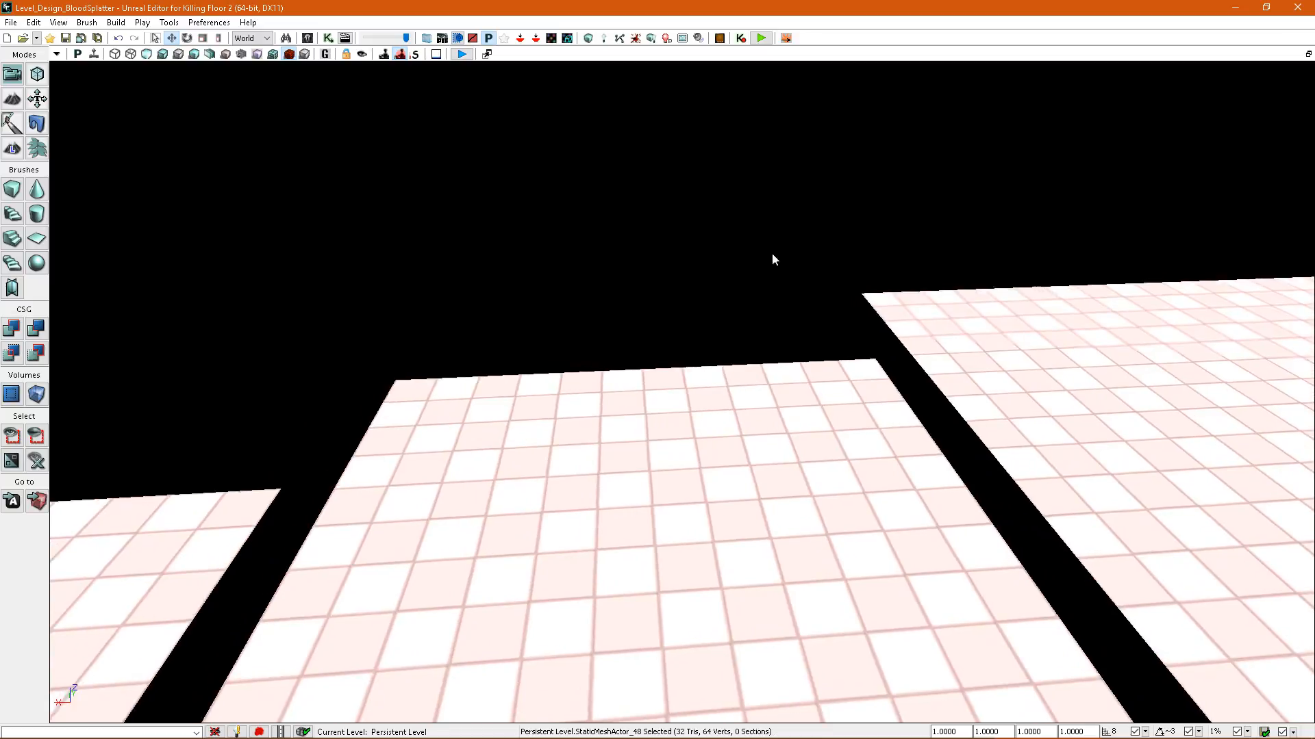
pyautogui.moveTo(801, 429); pyautogui.dragTo(740, 375, button='right')
pyautogui.scroll(-3, 806, 430)
pyautogui.scroll(1, 802, 431)
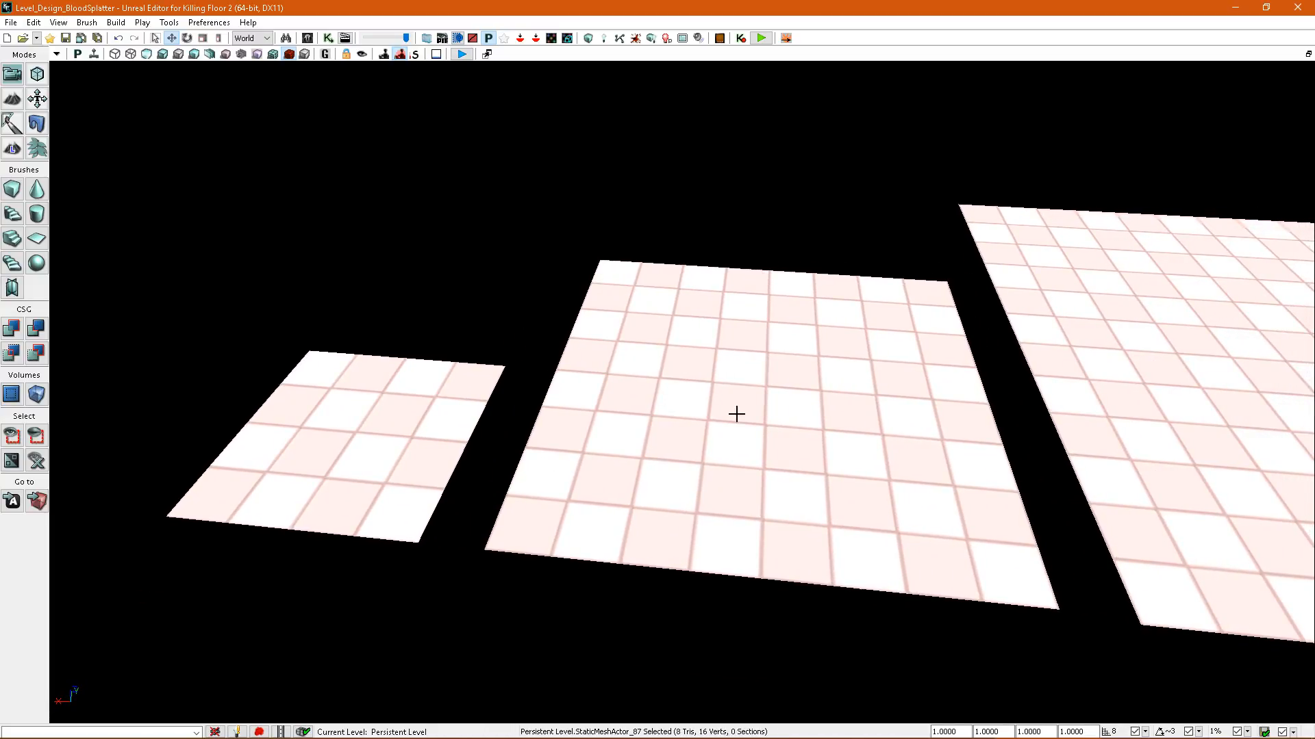
pyautogui.doubleClick(736, 414)
pyautogui.click(714, 74)
# Start a play preview from a spot on the 3x3-tile floor.
pyautogui.moveTo(801, 240); pyautogui.dragTo(844, 549, button='right')
pyautogui.click(795, 388)
pyautogui.rightClick(843, 549)
pyautogui.click(865, 524)
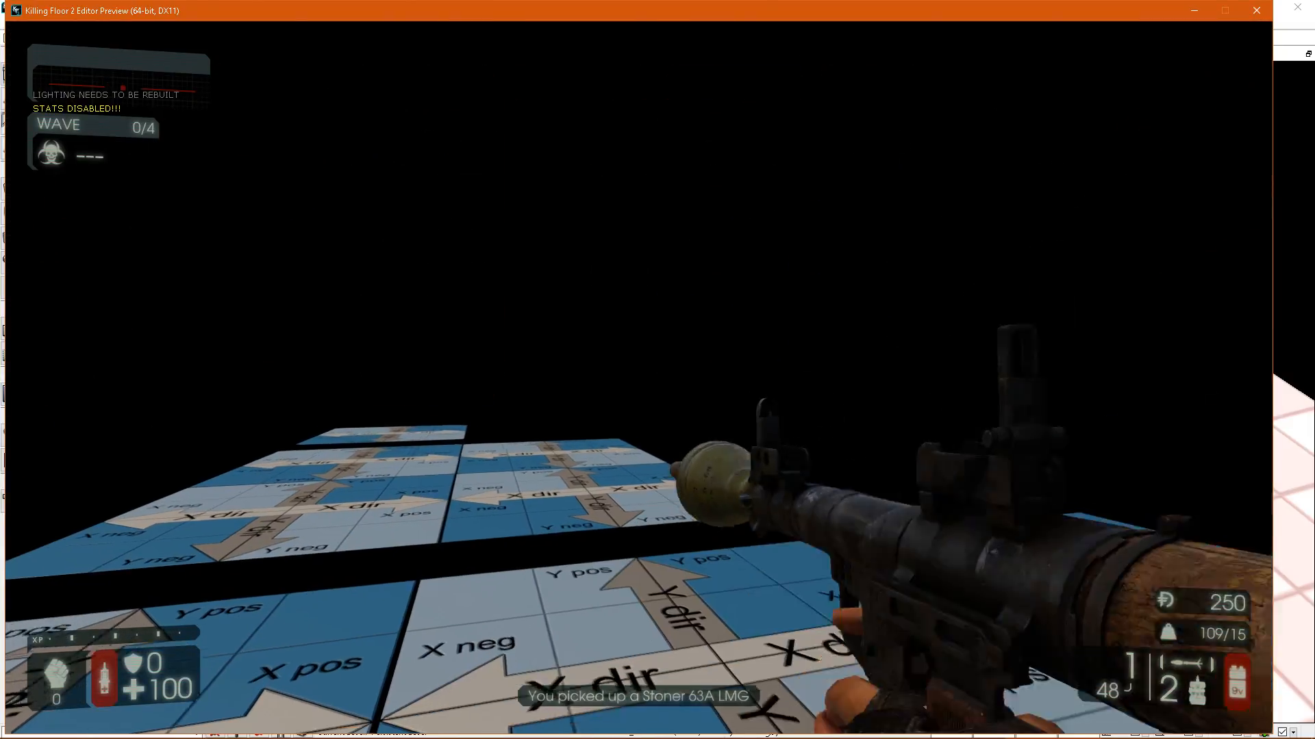
# Spawn zeds in the preview, blast them to test the blood splatter on the floor, and end the preview.
pyautogui.press('w')
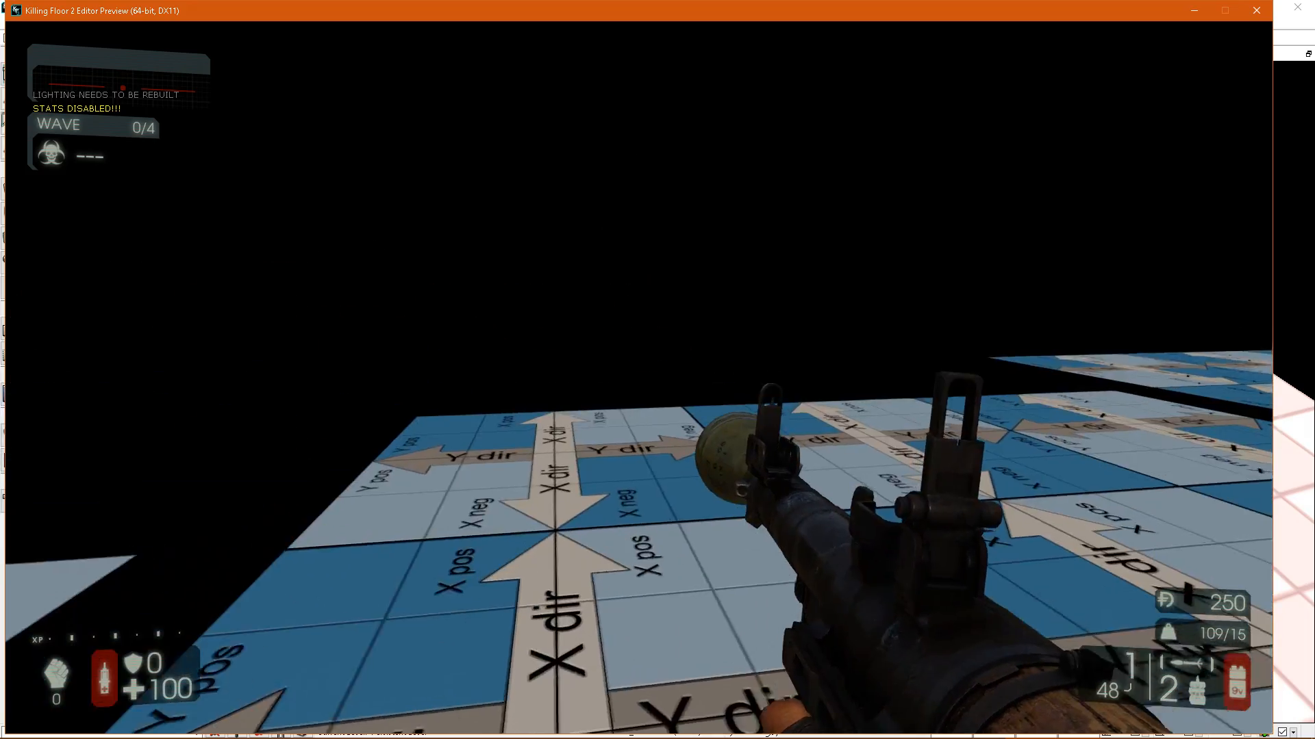
pyautogui.press('`')
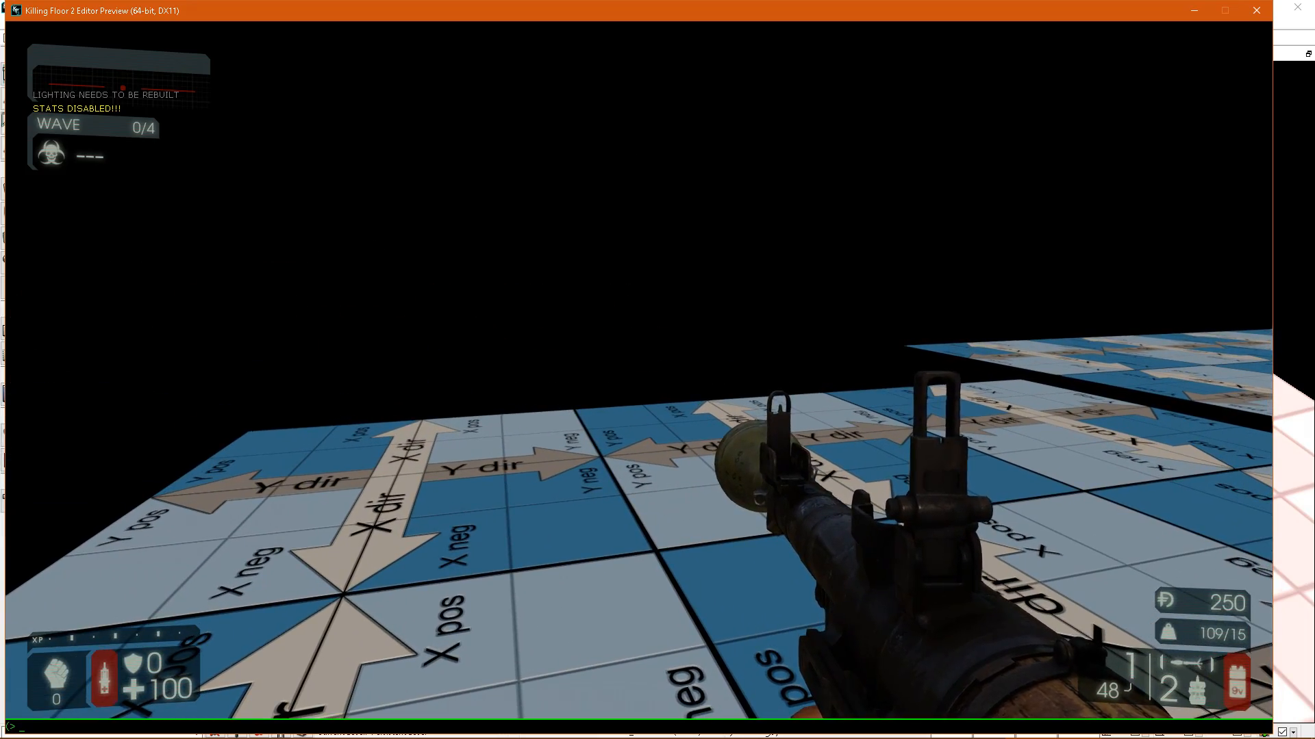
pyautogui.press('Escape')
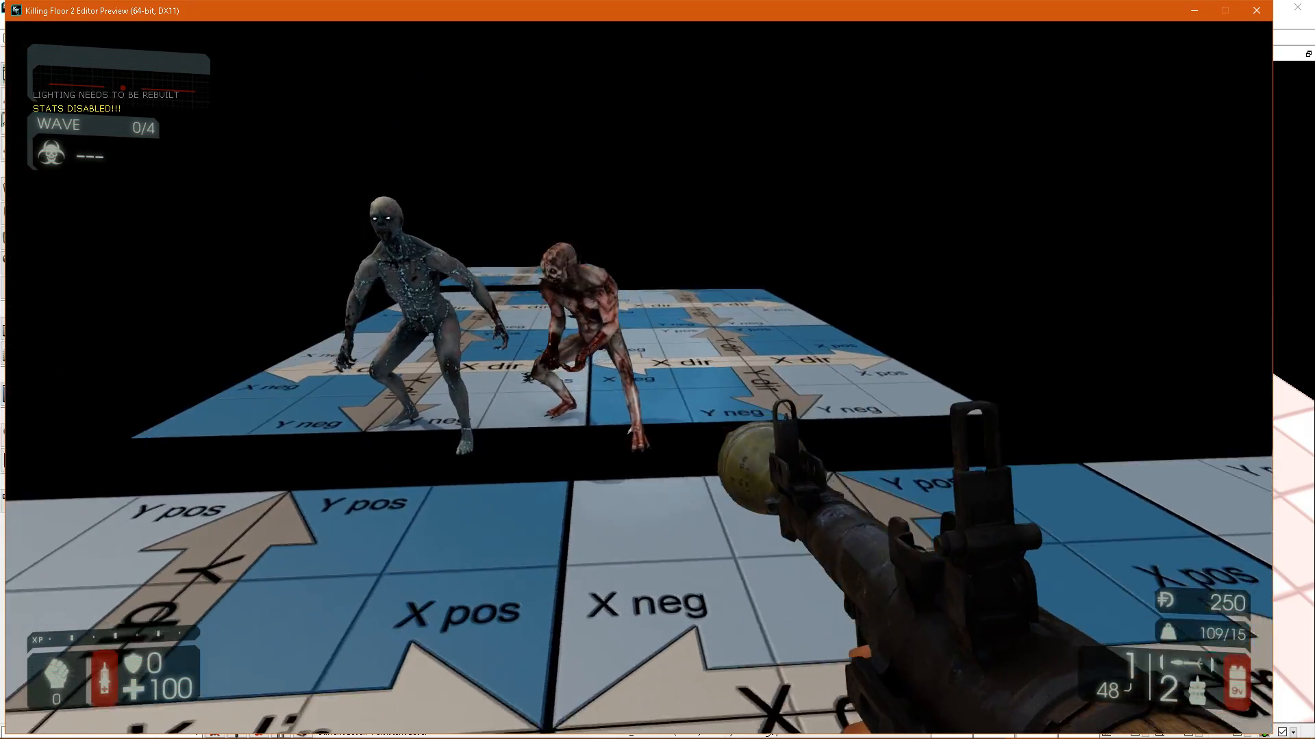
pyautogui.click(657, 370)
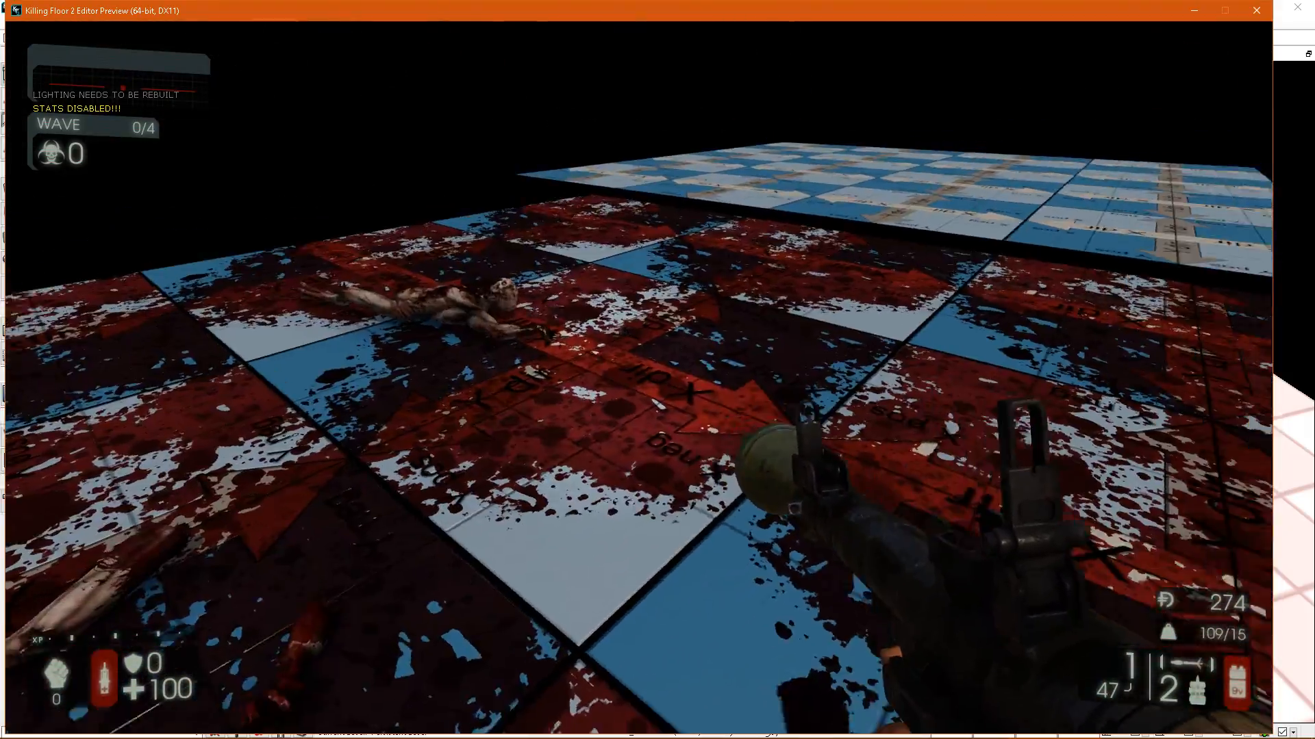
pyautogui.press('Escape')
# Rebuild the level's splatter maps and start another play preview from the floor meshes.
pyautogui.moveTo(1045, 288); pyautogui.dragTo(672, 96, button='right')
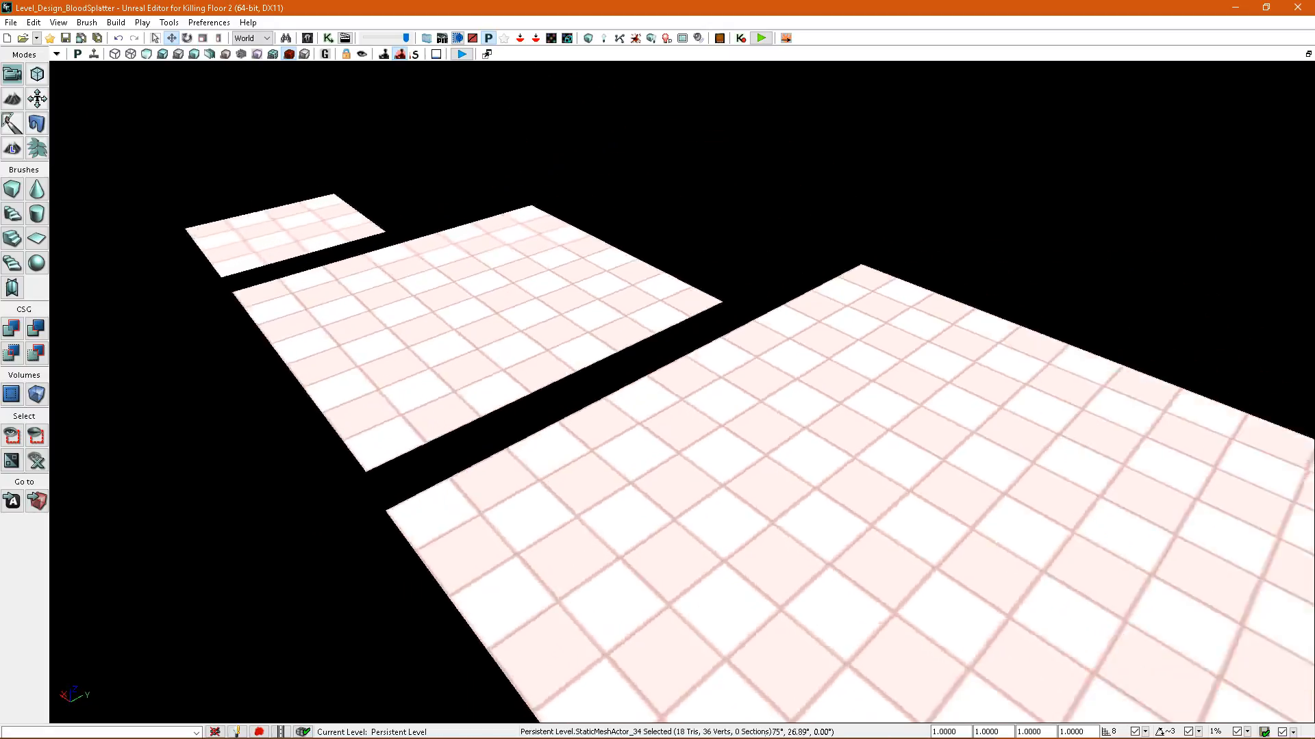
pyautogui.click(637, 38)
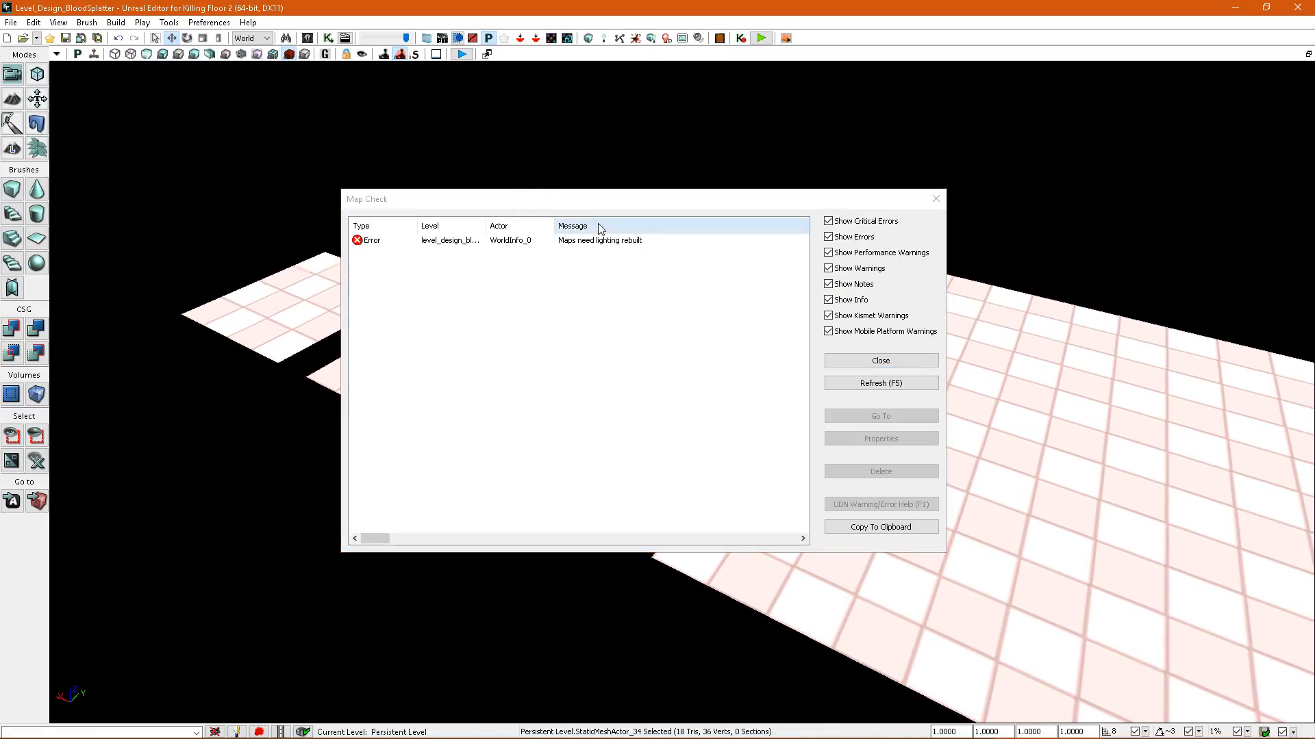
pyautogui.click(889, 360)
pyautogui.moveTo(824, 575); pyautogui.dragTo(910, 651, button='right')
pyautogui.rightClick(842, 635)
pyautogui.click(893, 626)
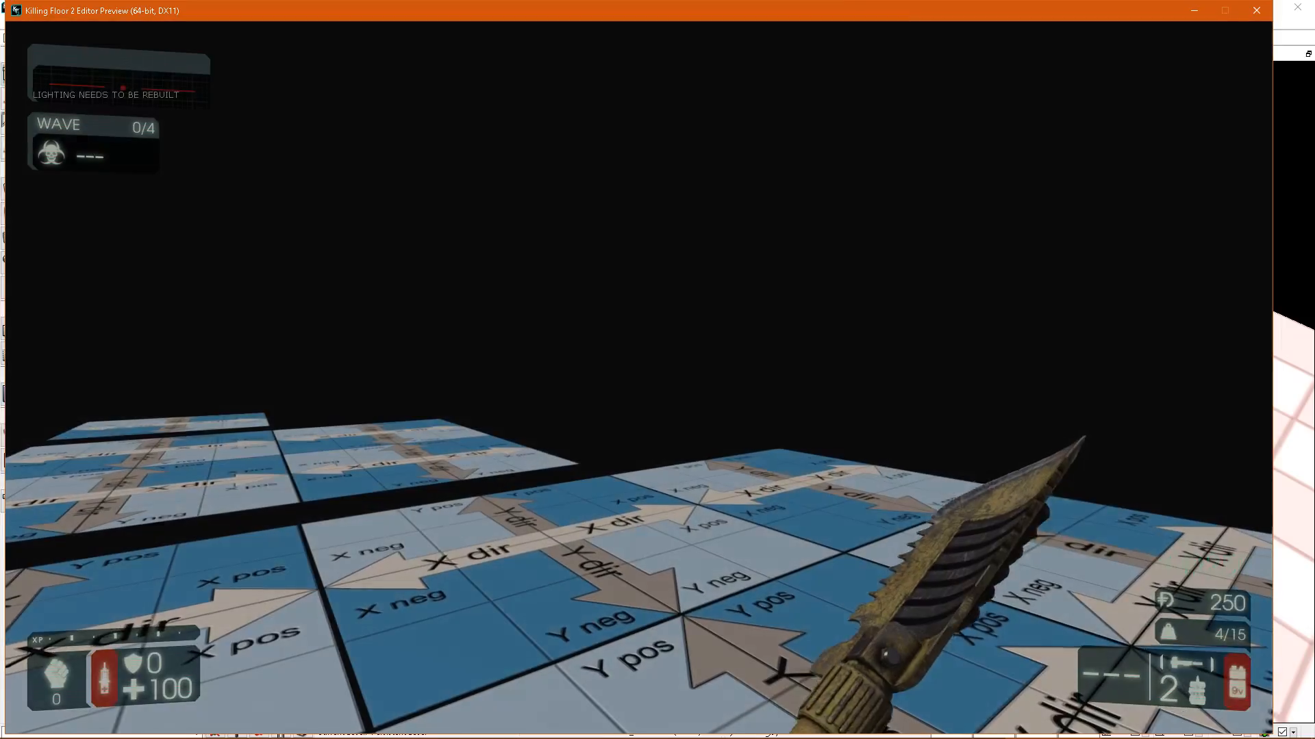
# Shoot a zed and blast its corpse on the 2x2-tile floor to test the blood splatter there.
pyautogui.press('w')
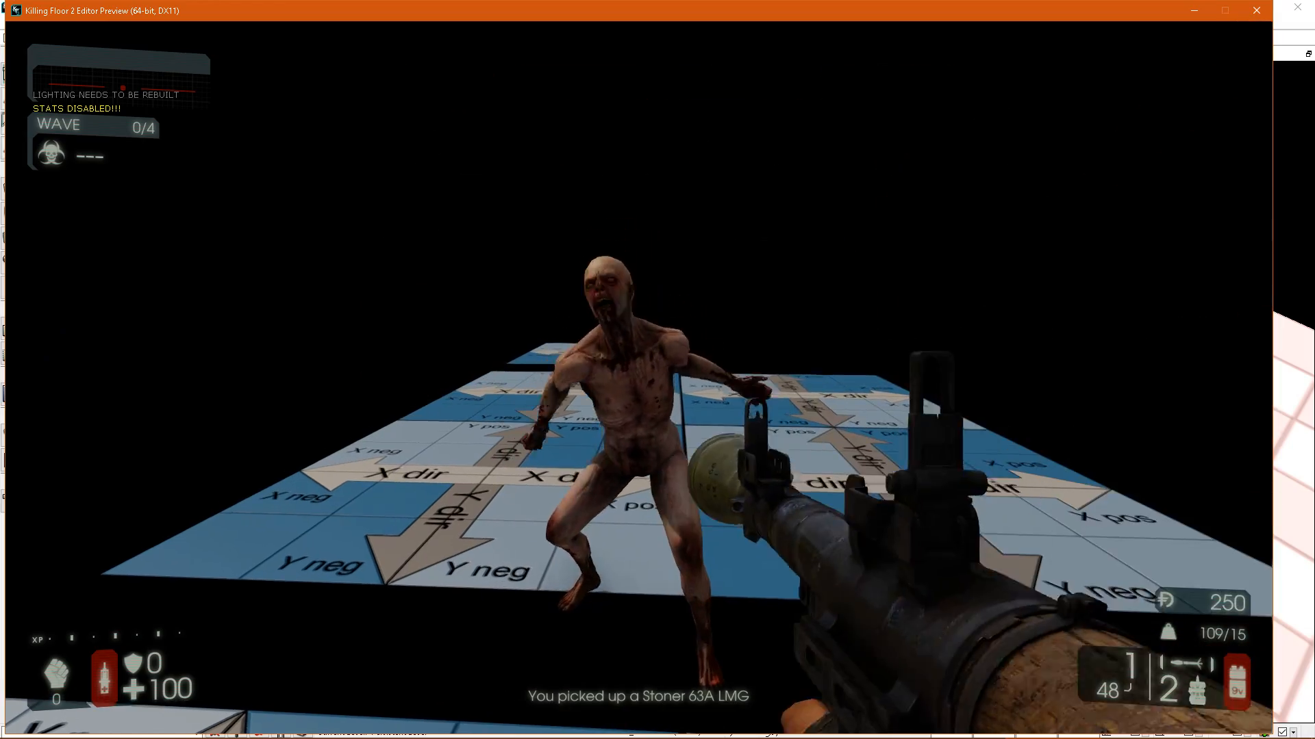
pyautogui.press('s')
pyautogui.click(639, 377)
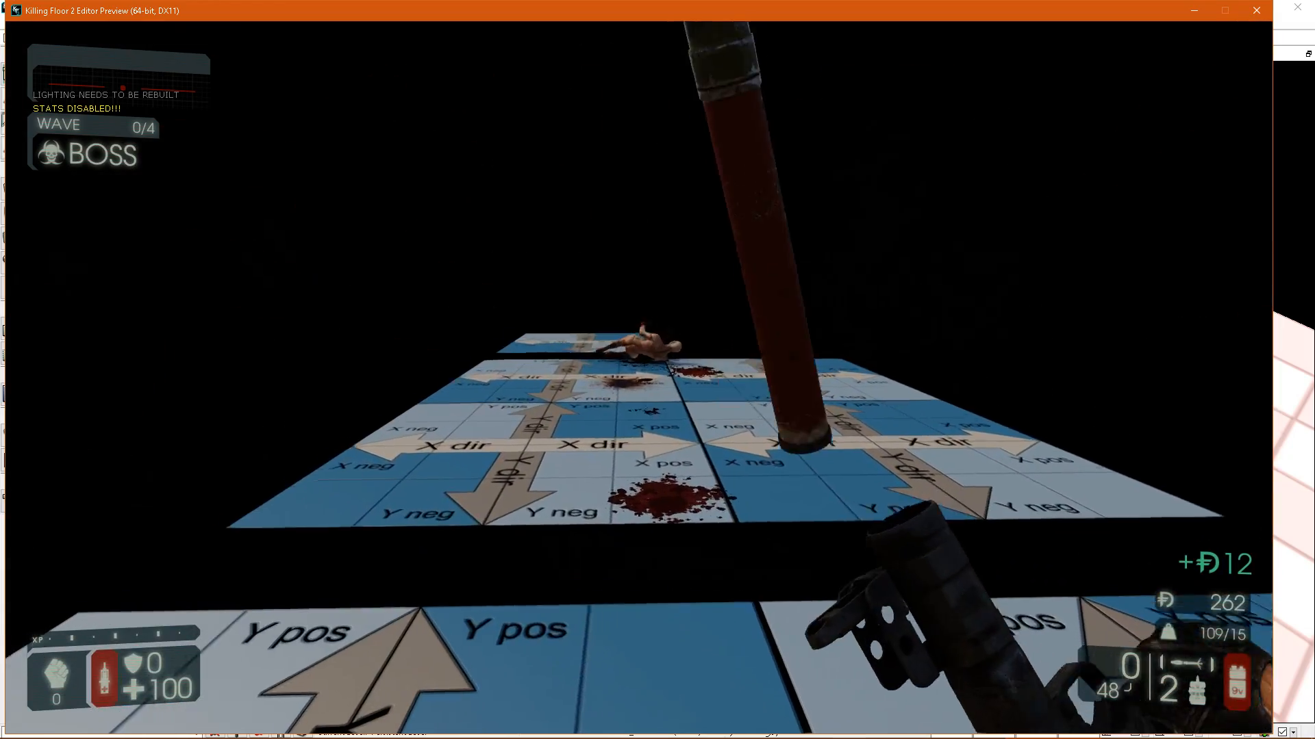
pyautogui.press('2')
pyautogui.press('w')
pyautogui.click(639, 377)
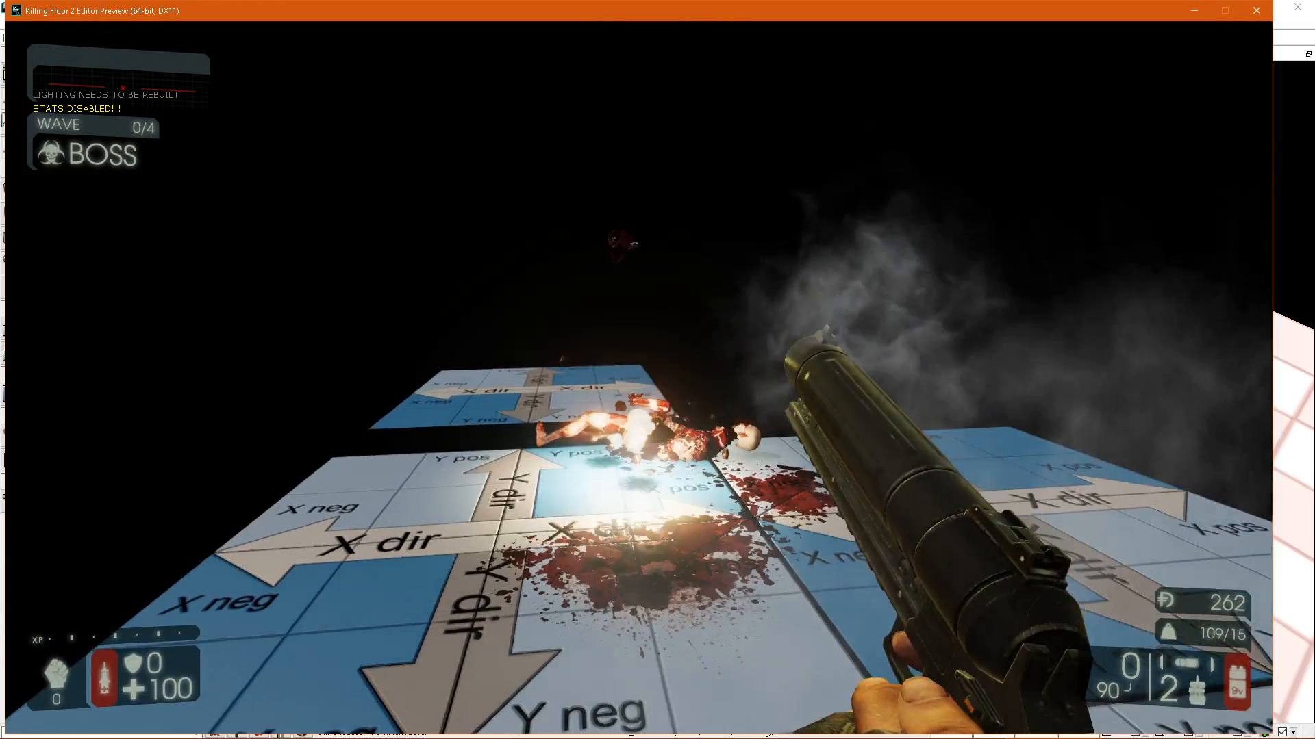
# Blast a zed on the single-tile floor to test its blood splatter, and head back toward the larger floors.
pyautogui.press('w')
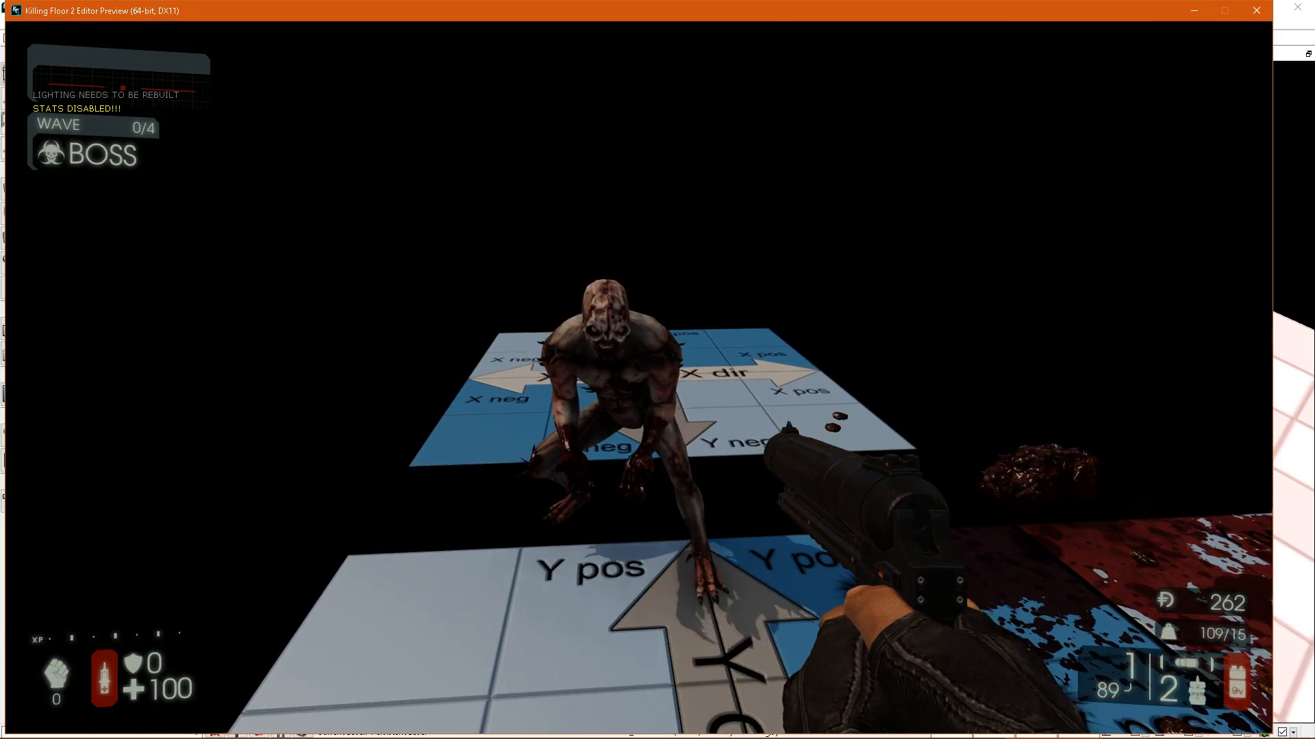
pyautogui.click(639, 377)
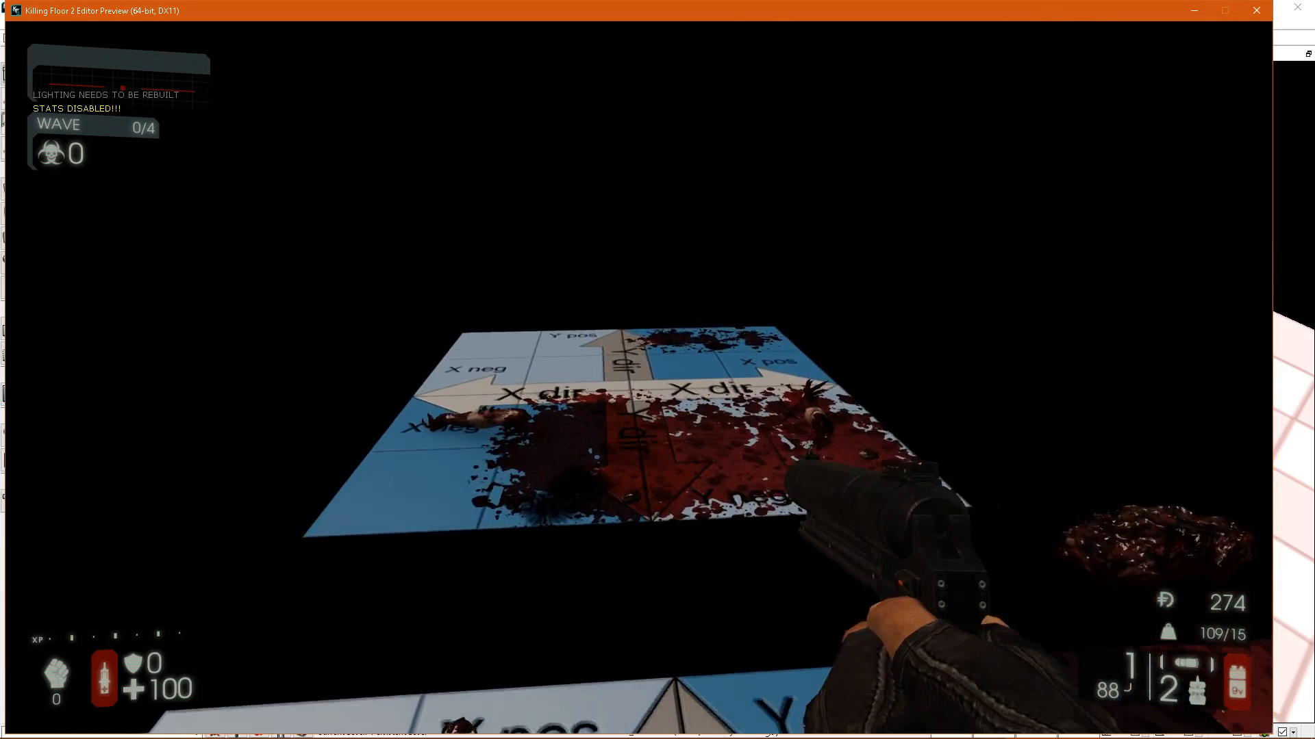
pyautogui.press('w')
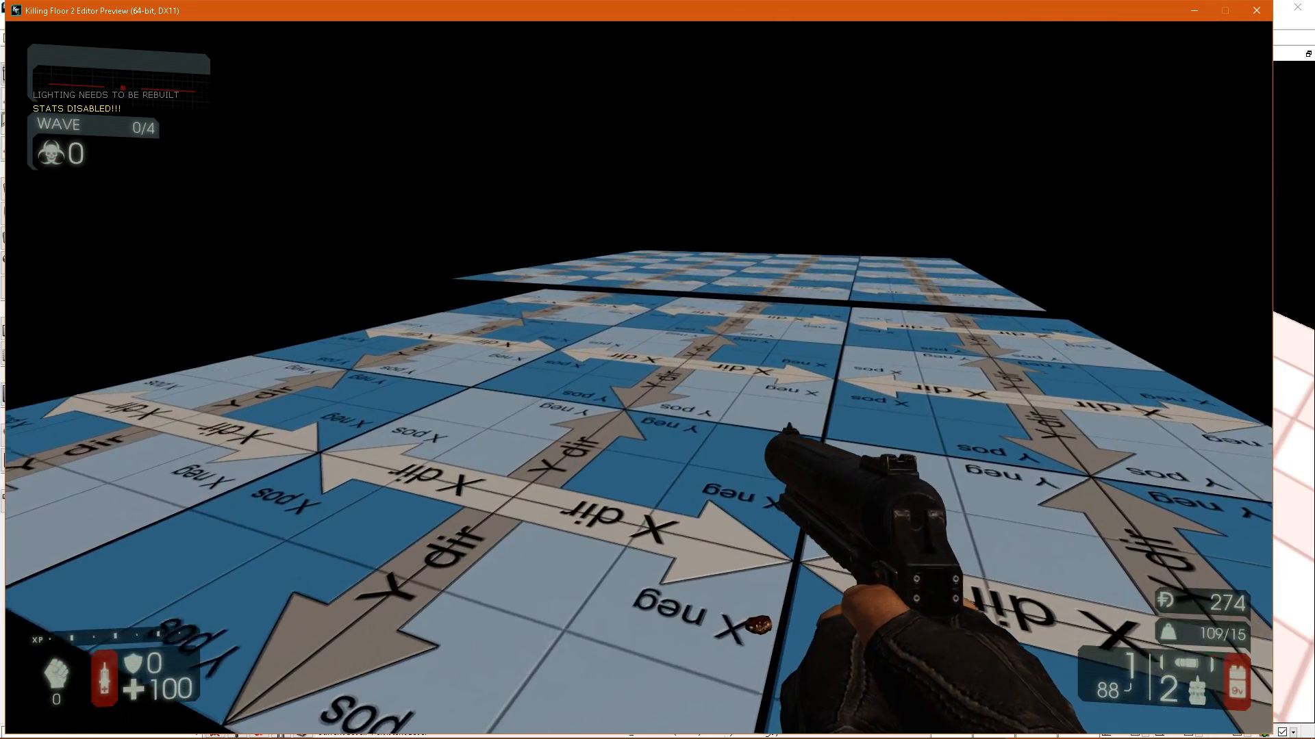
# Blast zeds on the larger floors to test their blood splatter, and end the play preview.
pyautogui.click(639, 377)
pyautogui.press('w')
pyautogui.press('a')
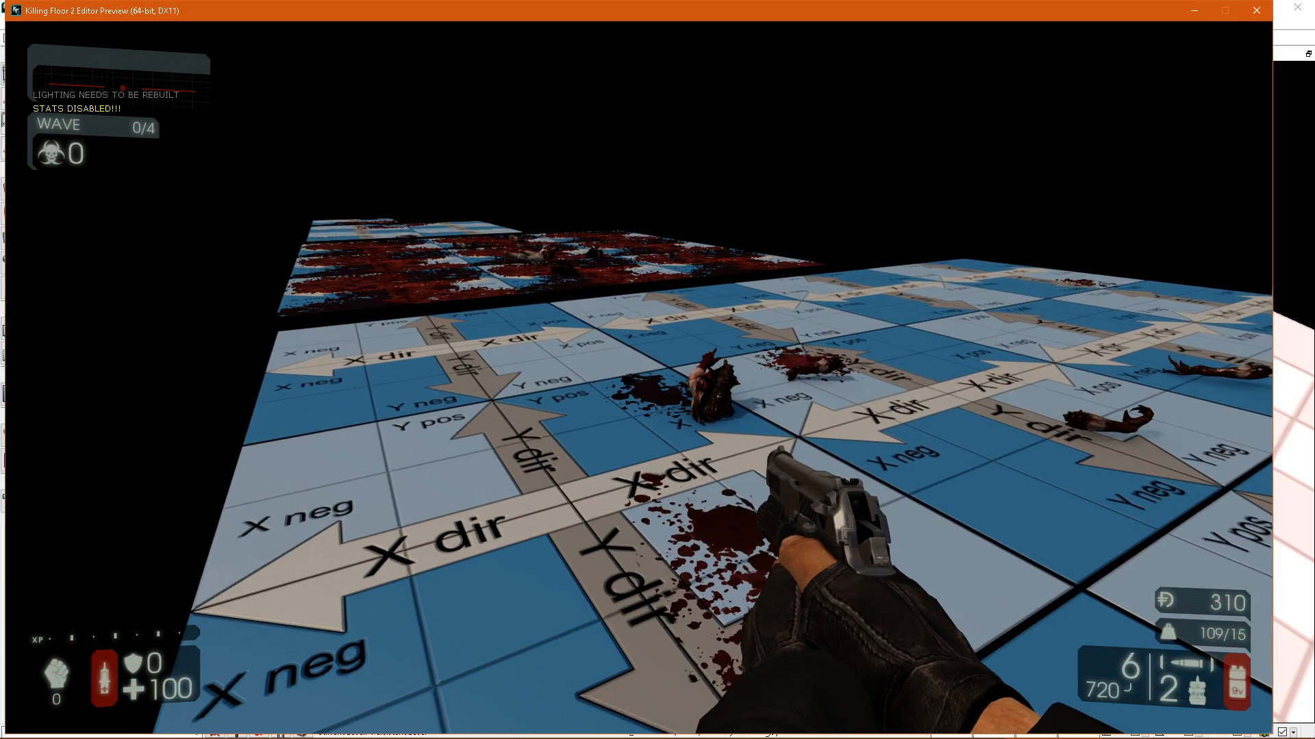
pyautogui.press('Escape')
# Show the splatter map density in the viewport and turn off the splatter map resolution override on the 3x3-tile floor.
pyautogui.moveTo(62, 65); pyautogui.dragTo(560, 256, button='right')
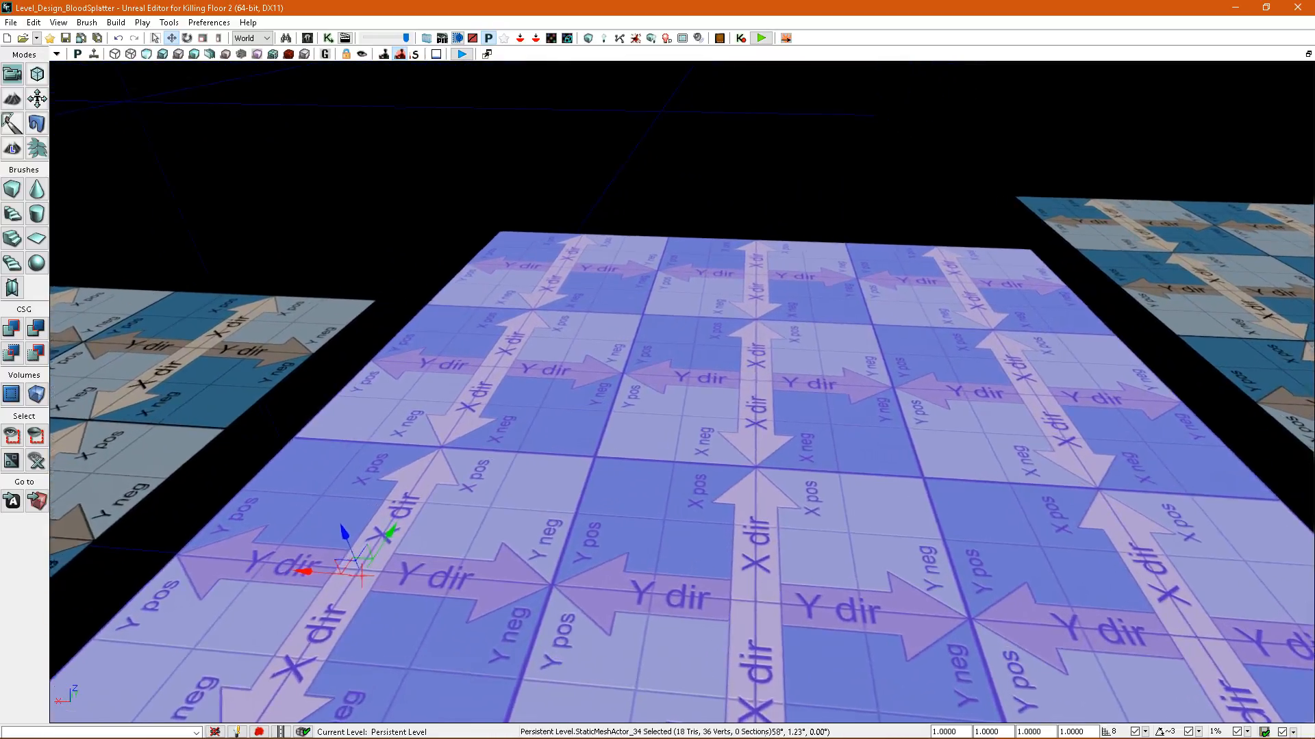
pyautogui.moveTo(748, 395)
pyautogui.mouseDown(button='right')
pyautogui.moveTo(712, 374)
pyautogui.moveTo(747, 406)
pyautogui.mouseUp(button='right')
pyautogui.moveTo(867, 359); pyautogui.dragTo(755, 388, button='right')
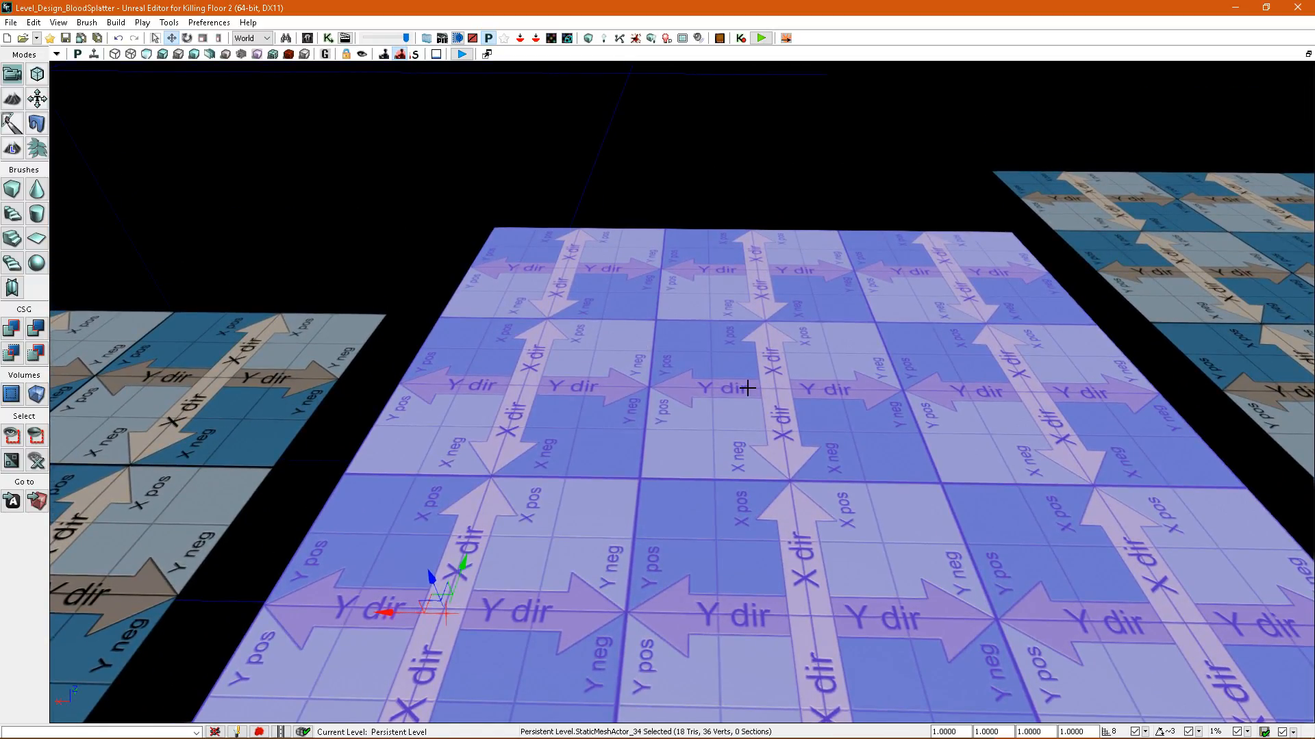
pyautogui.moveTo(748, 388); pyautogui.dragTo(411, 118, button='right')
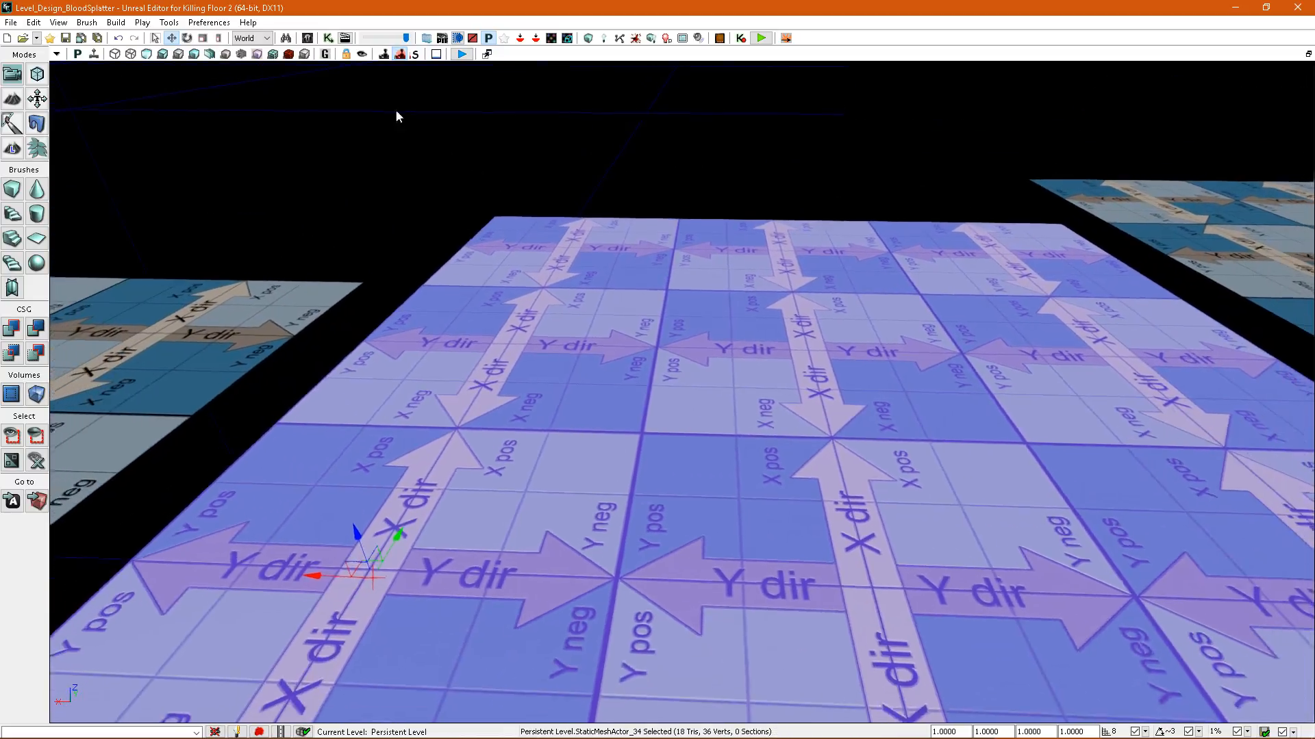
pyautogui.click(289, 58)
pyautogui.moveTo(519, 231); pyautogui.dragTo(340, 98, button='right')
pyautogui.moveTo(446, 246); pyautogui.dragTo(517, 298, button='right')
pyautogui.press('F4')
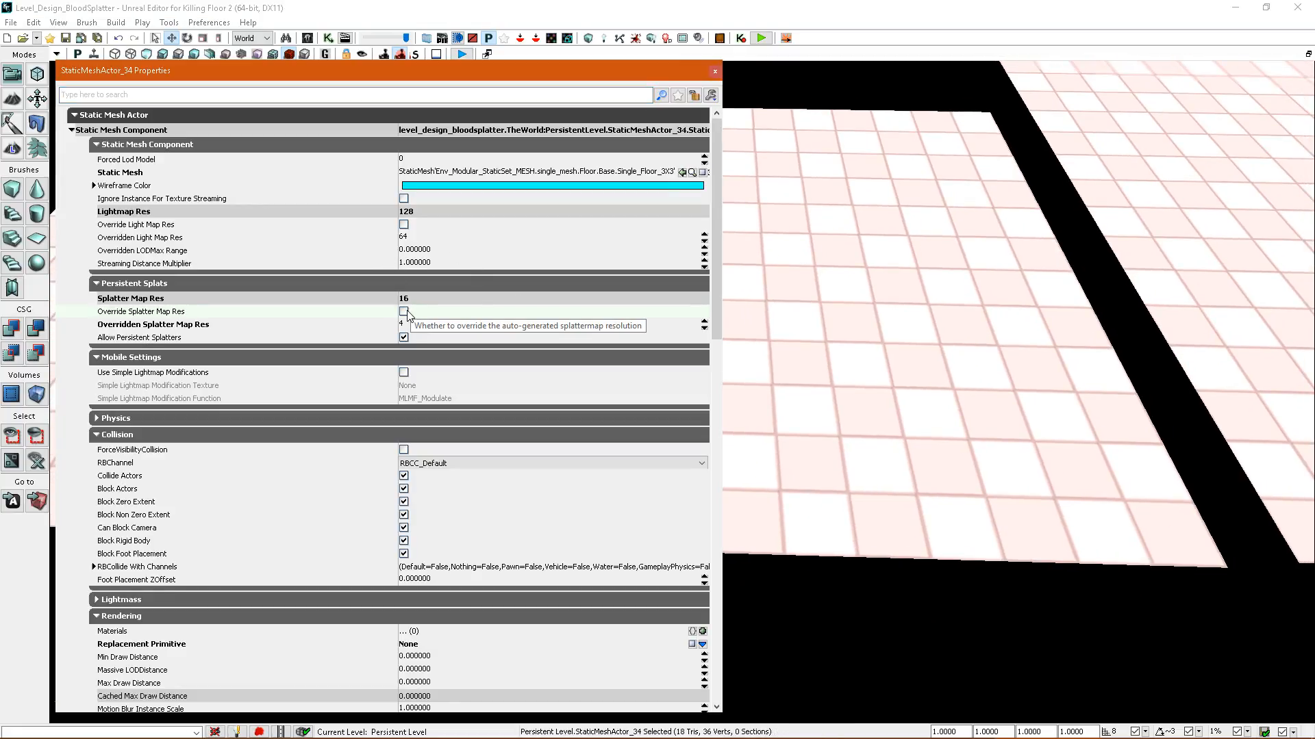
# Rebuild the level's splatter maps and start a play preview from the 3x3-tile floor.
pyautogui.click(715, 71)
pyautogui.click(635, 42)
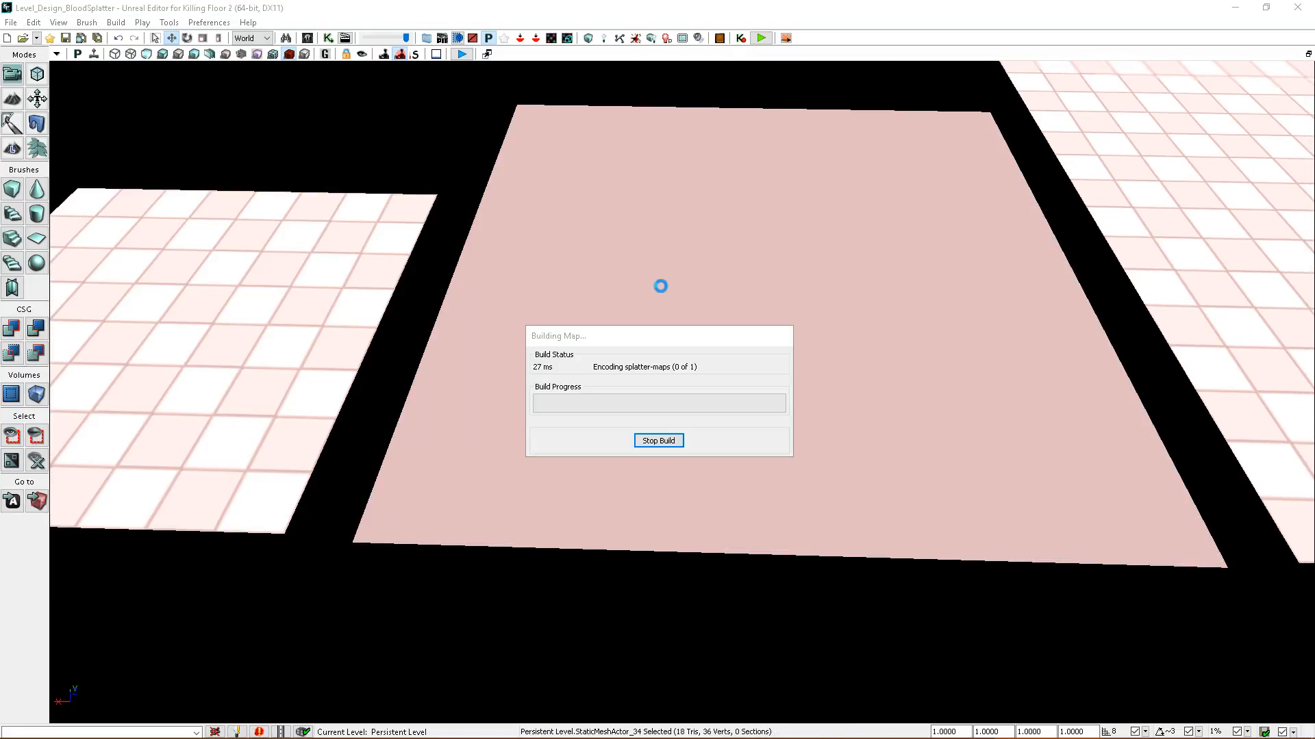
pyautogui.click(846, 363)
pyautogui.moveTo(816, 554); pyautogui.dragTo(815, 534, button='right')
pyautogui.rightClick(815, 534)
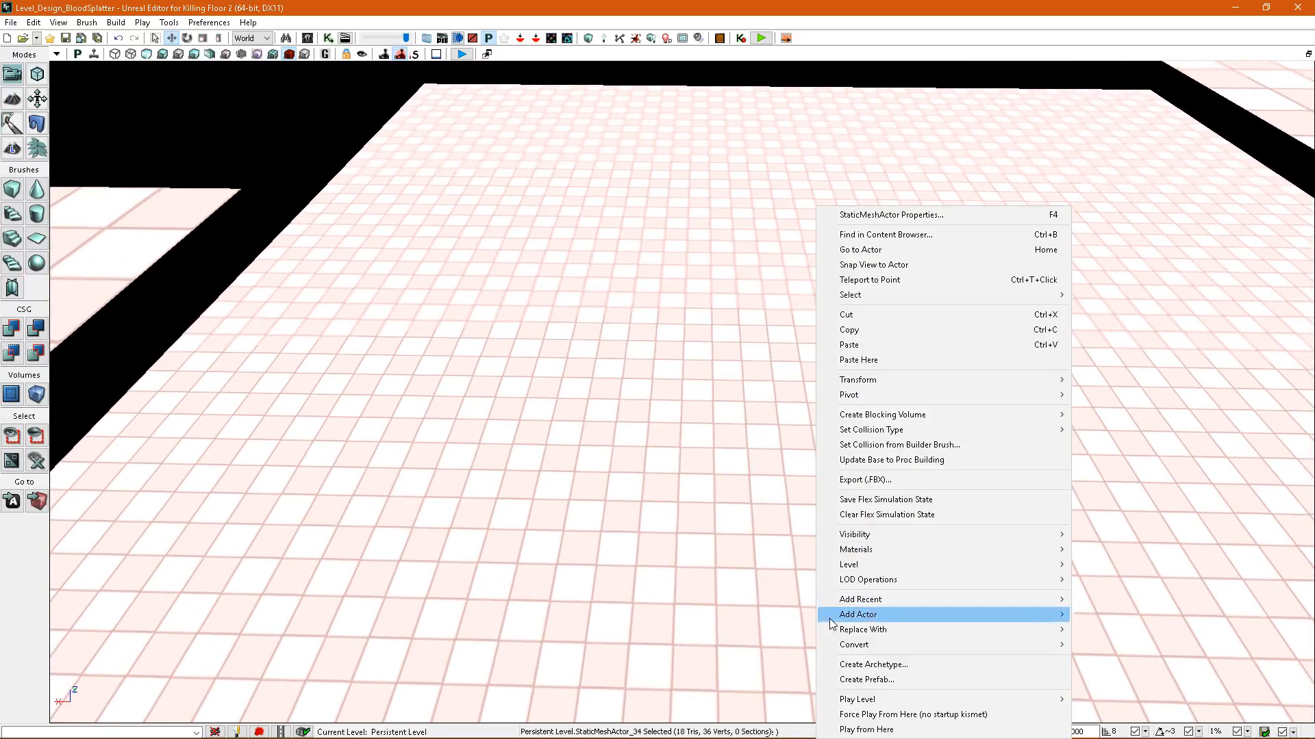
pyautogui.click(864, 733)
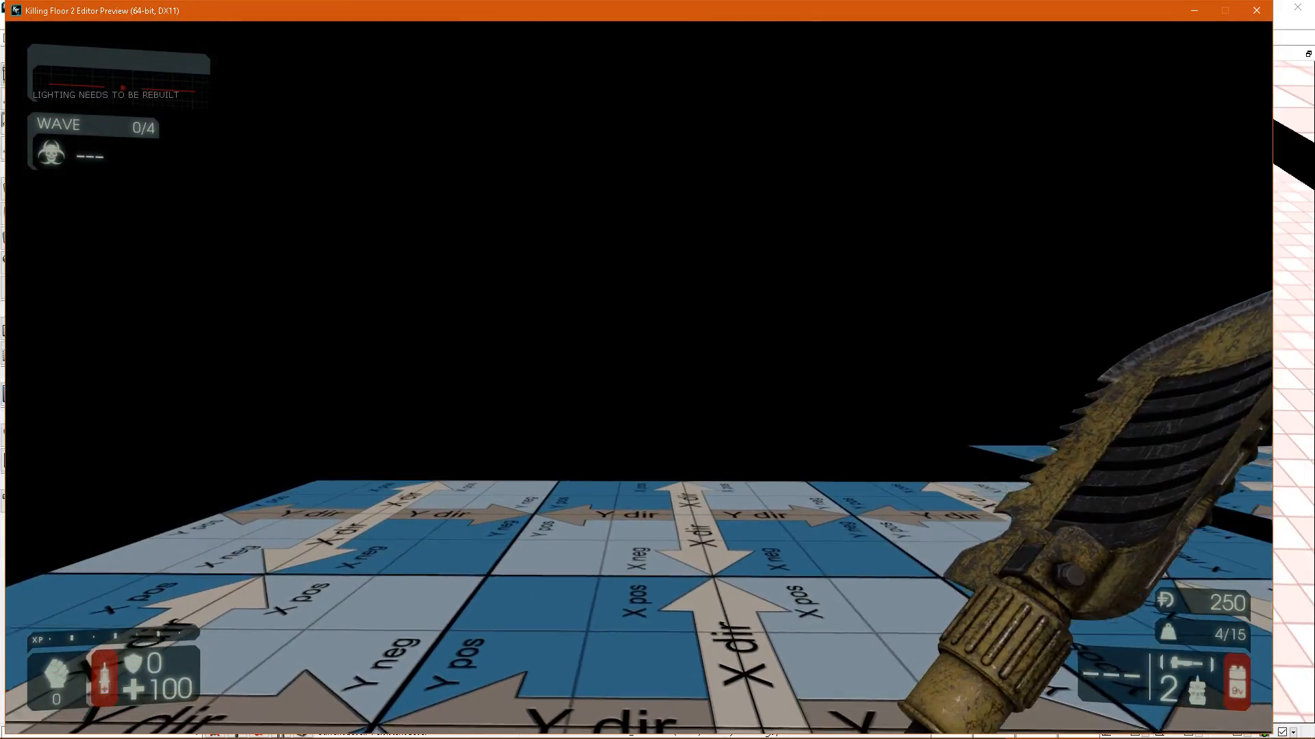
# Spawn a zed on the 3x3-tile floor, blast it to test the blood splatter, and end the preview.
pyautogui.press('1')
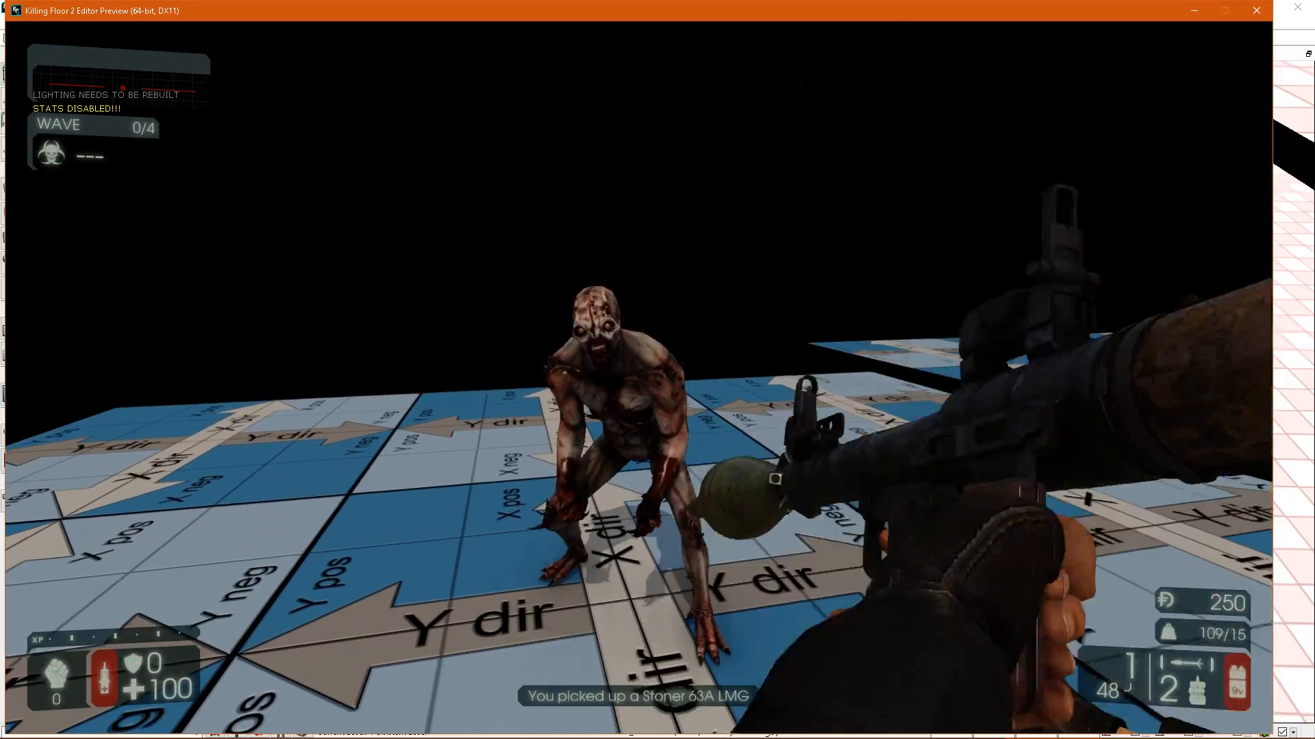
pyautogui.click(639, 378)
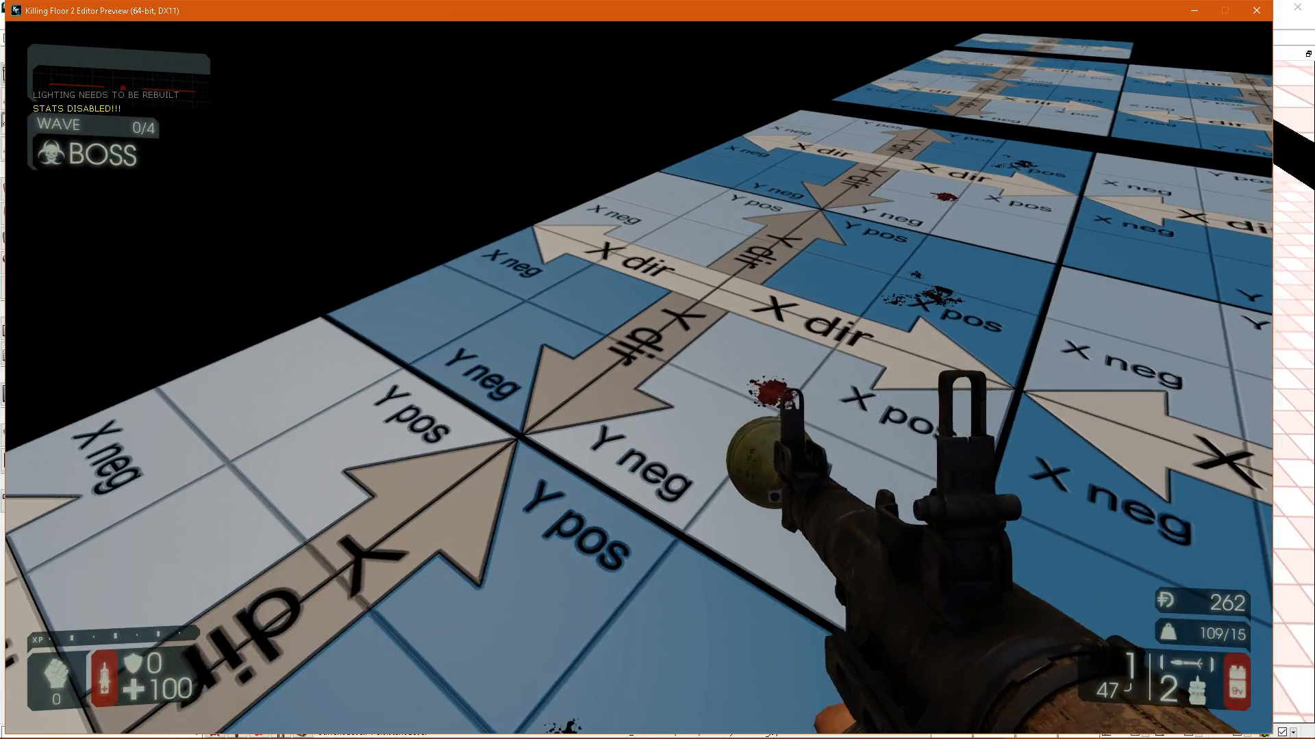
pyautogui.press('Escape')
# Turn the splatter map resolution override back on for the 3x3-tile floor and rebuild the splatter maps.
pyautogui.moveTo(578, 381); pyautogui.dragTo(618, 367, button='right')
pyautogui.moveTo(408, 168); pyautogui.dragTo(400, 192, button='right')
pyautogui.moveTo(700, 344); pyautogui.dragTo(682, 373, button='right')
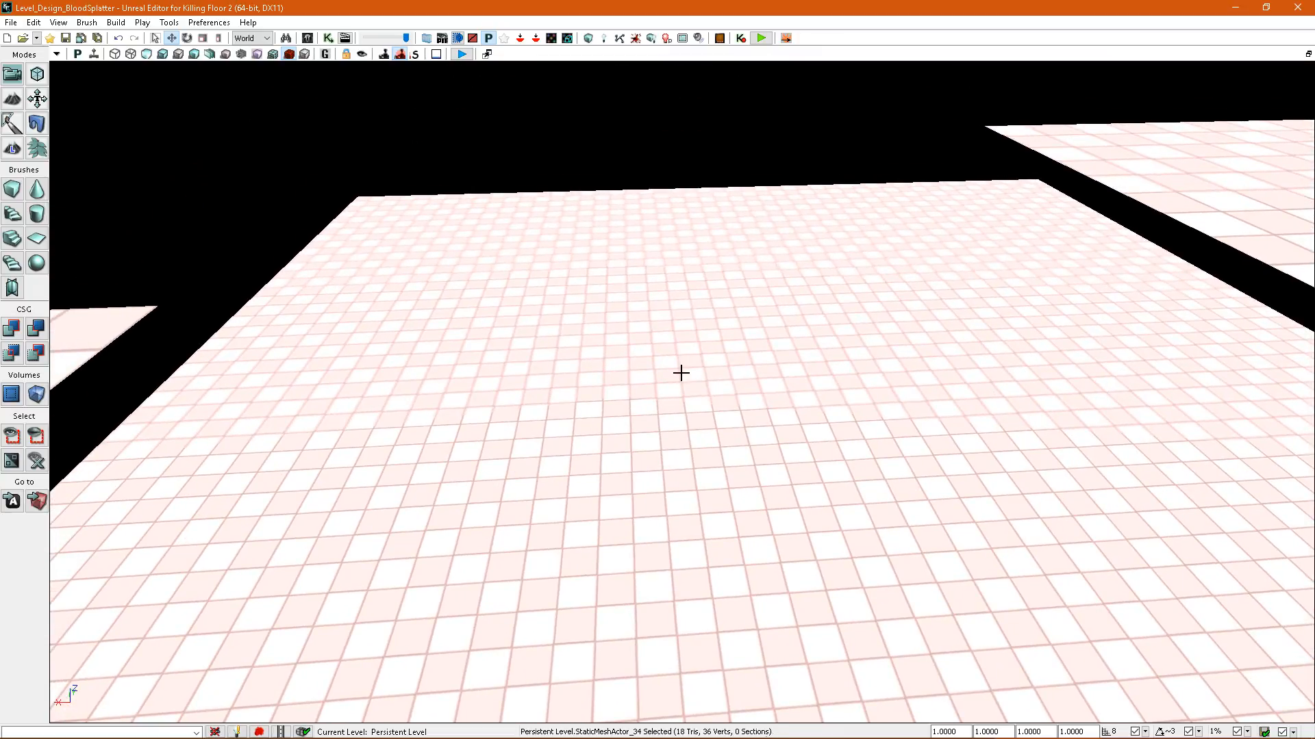
pyautogui.doubleClick(636, 379)
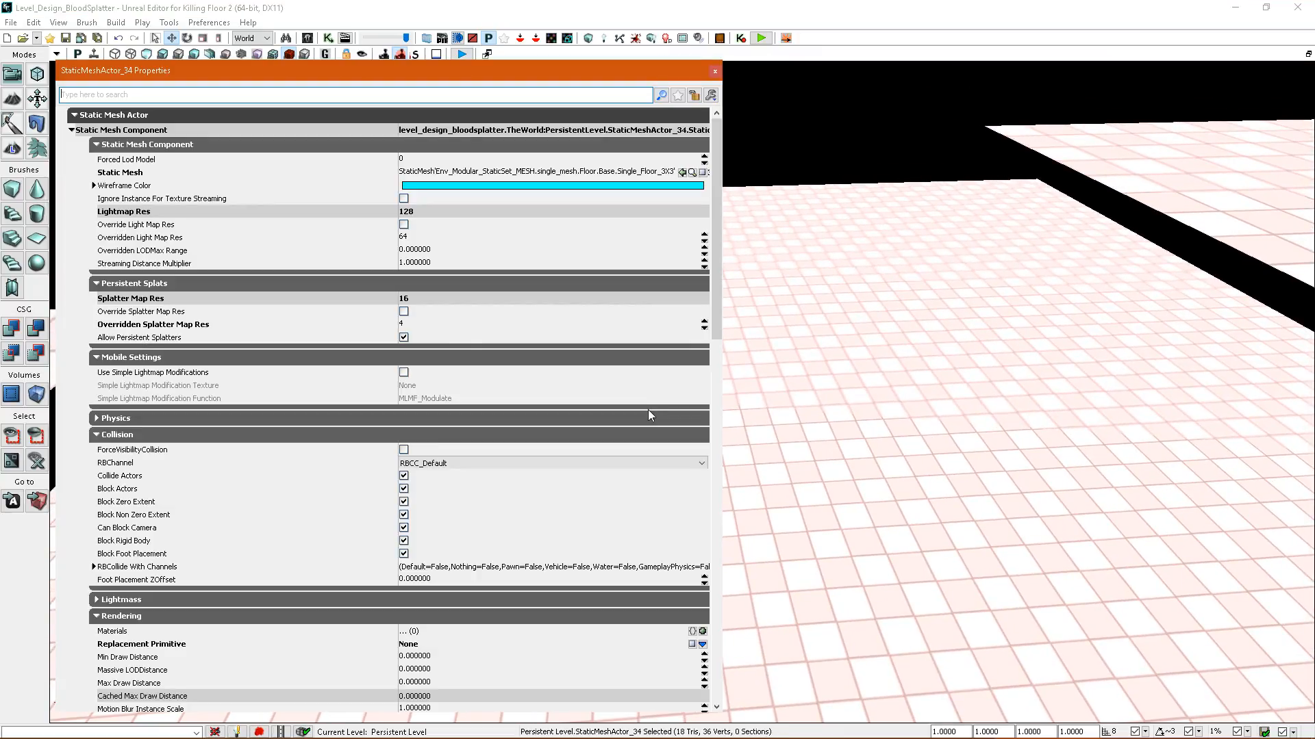
pyautogui.click(404, 311)
pyautogui.click(714, 71)
pyautogui.click(636, 39)
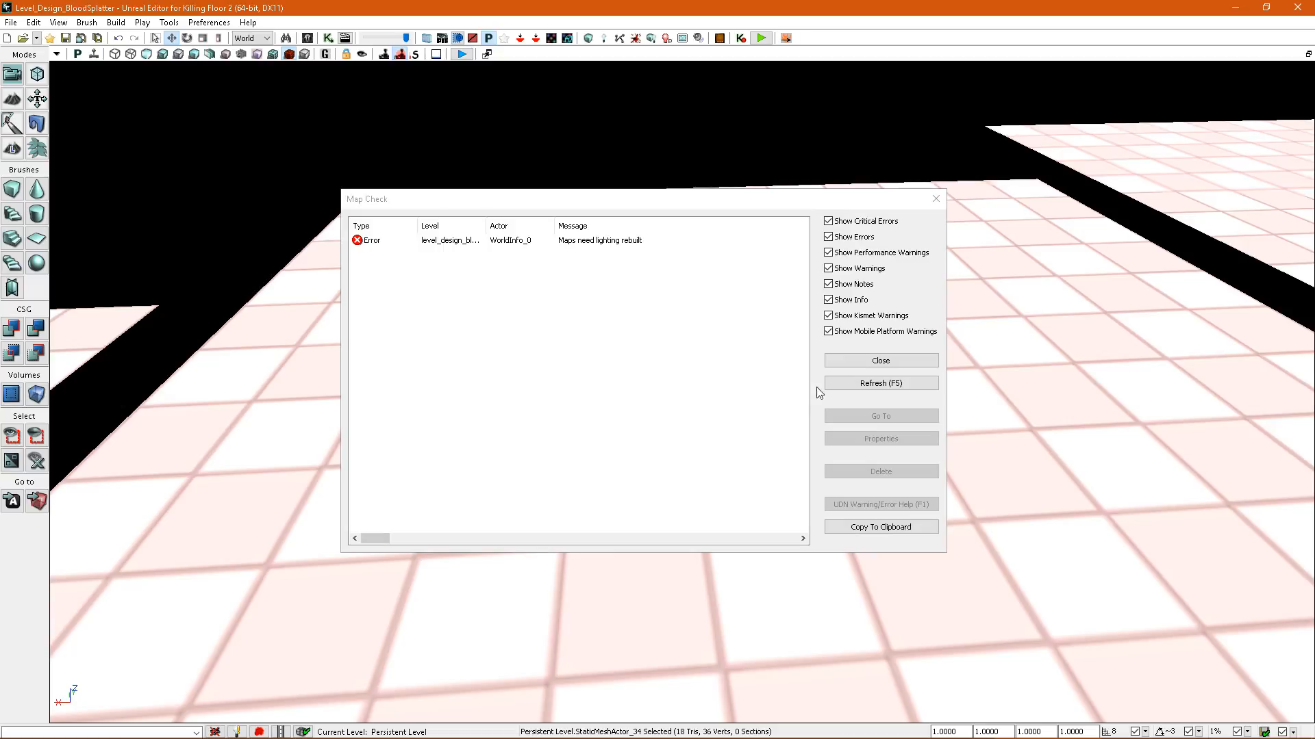
pyautogui.click(848, 362)
# Return the viewport to the lit view and start another play preview from the 3x3-tile floor.
pyautogui.moveTo(568, 376); pyautogui.dragTo(698, 417, button='right')
pyautogui.hotkey('alt', '4')
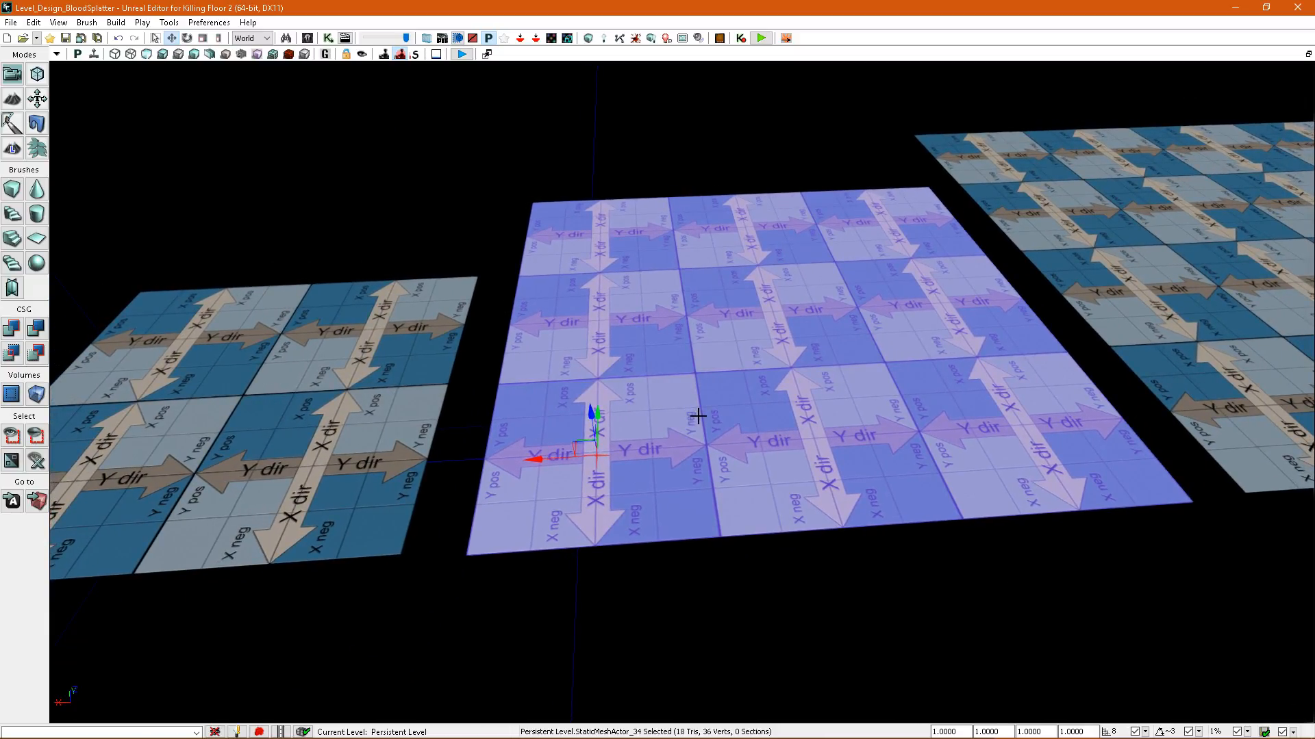
pyautogui.moveTo(774, 385); pyautogui.dragTo(758, 392, button='right')
pyautogui.moveTo(655, 404); pyautogui.dragTo(723, 469, button='right')
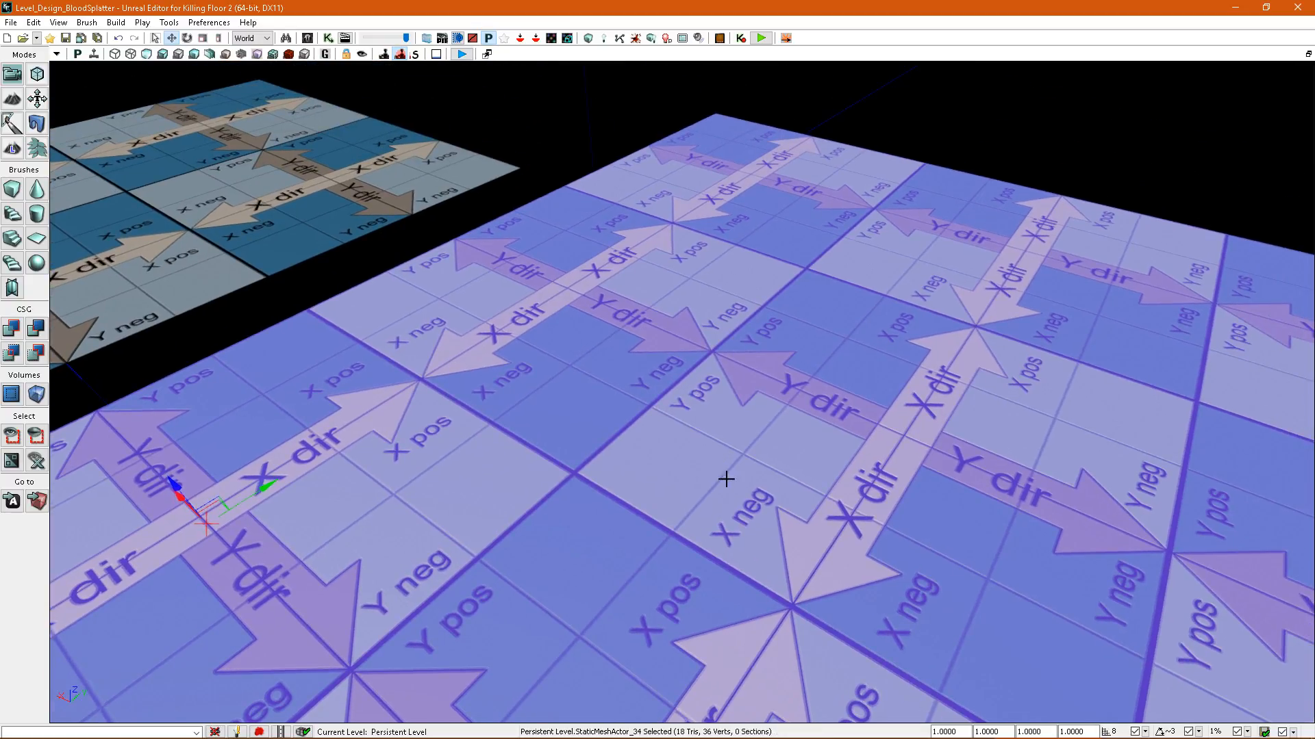
pyautogui.rightClick(734, 579)
pyautogui.click(773, 555)
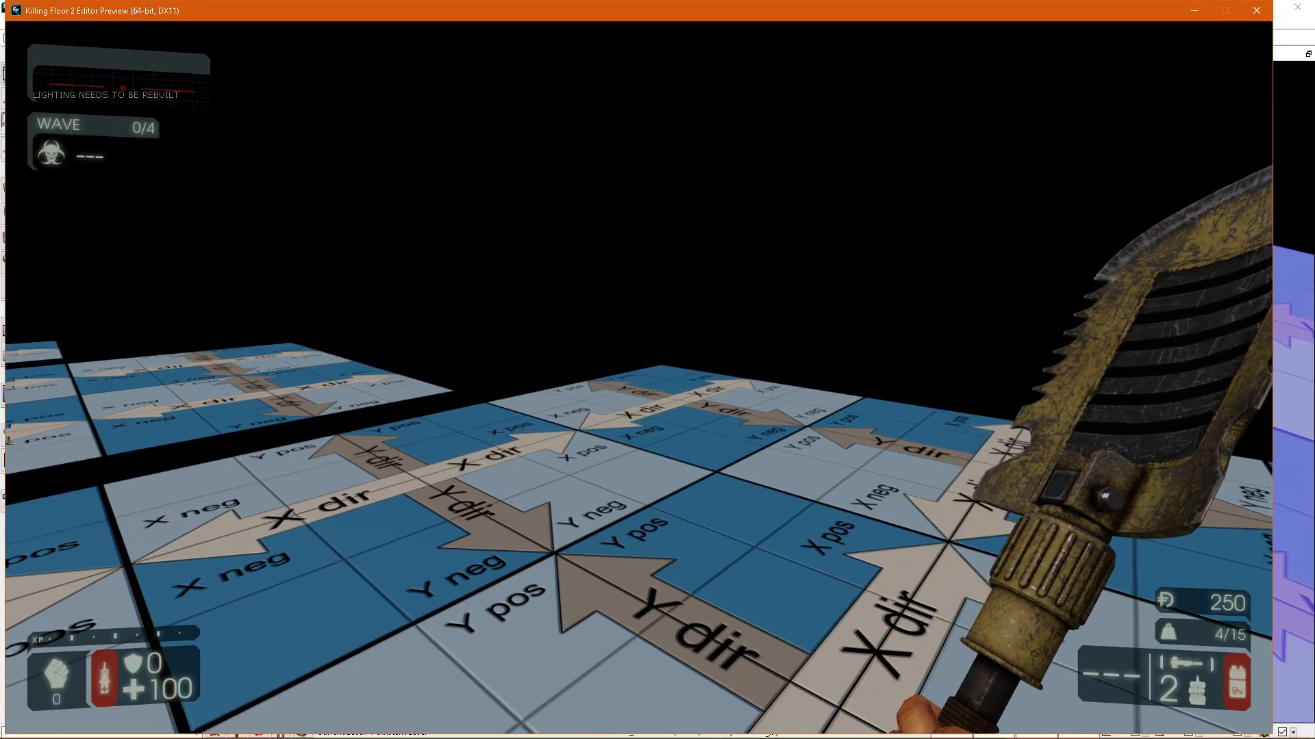
# Spawn and blast a zed, walk around the 3x3-tile floor to inspect how the splatter repeats, and end the preview.
pyautogui.press('F2')
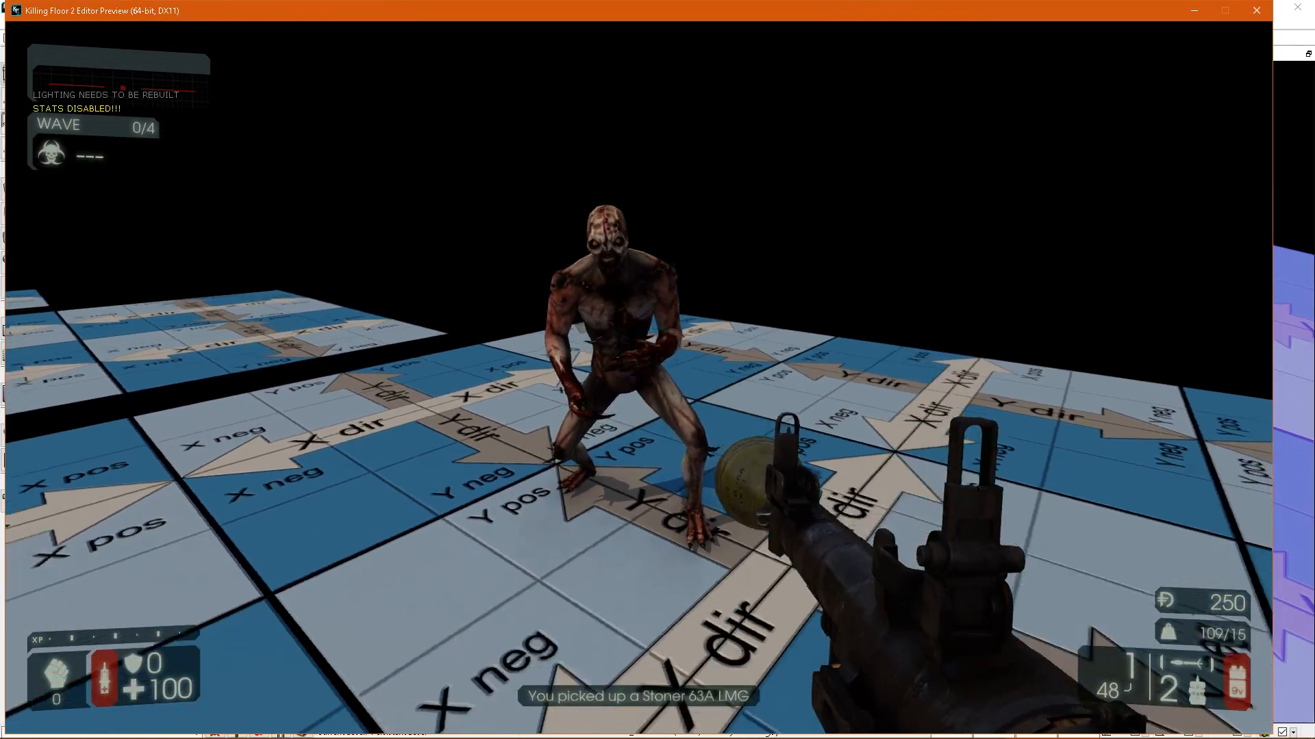
pyautogui.click(639, 378)
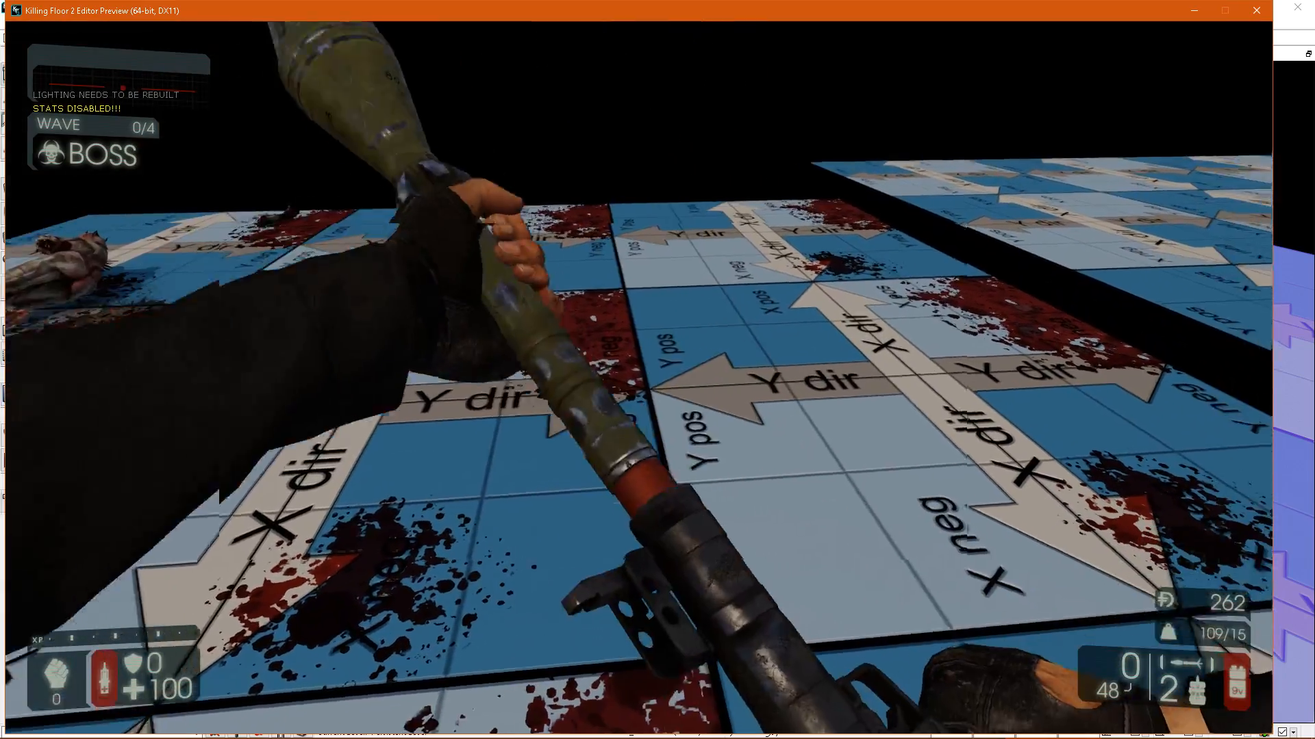
pyautogui.press('a')
pyautogui.press('w')
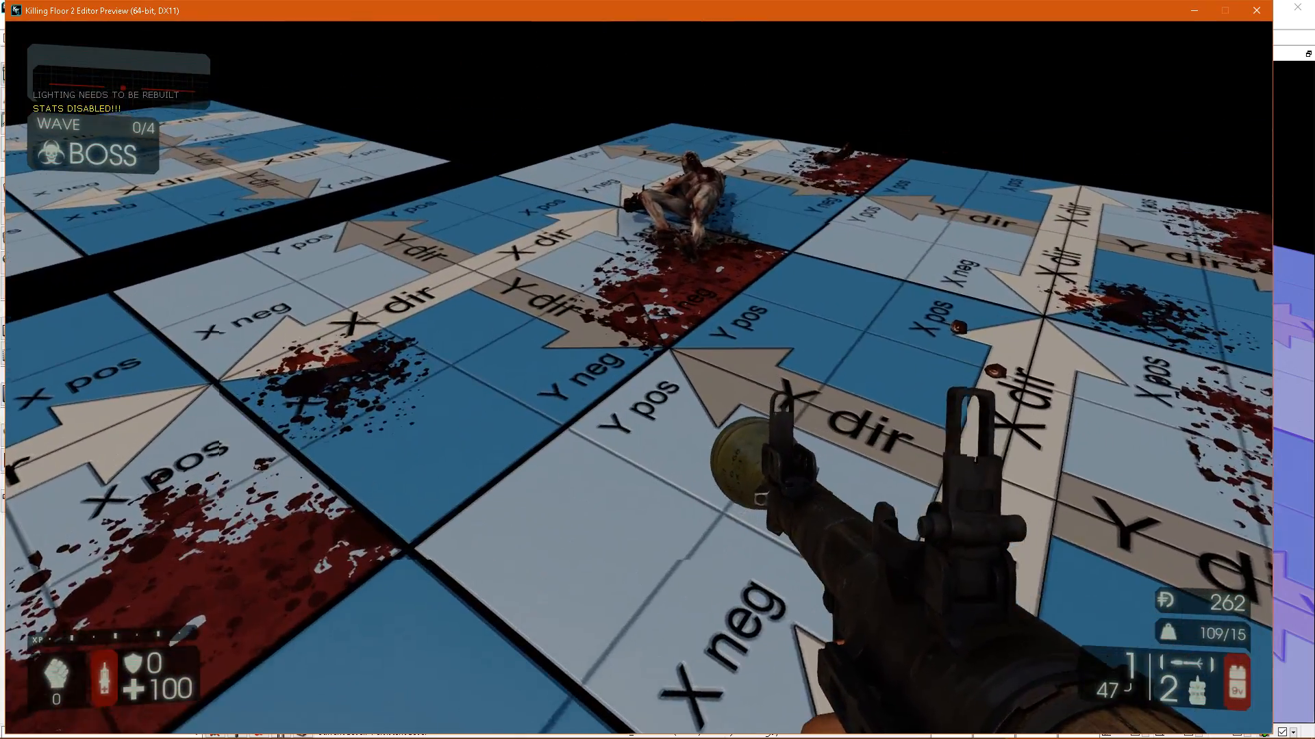
pyautogui.press('w')
pyautogui.press('w')
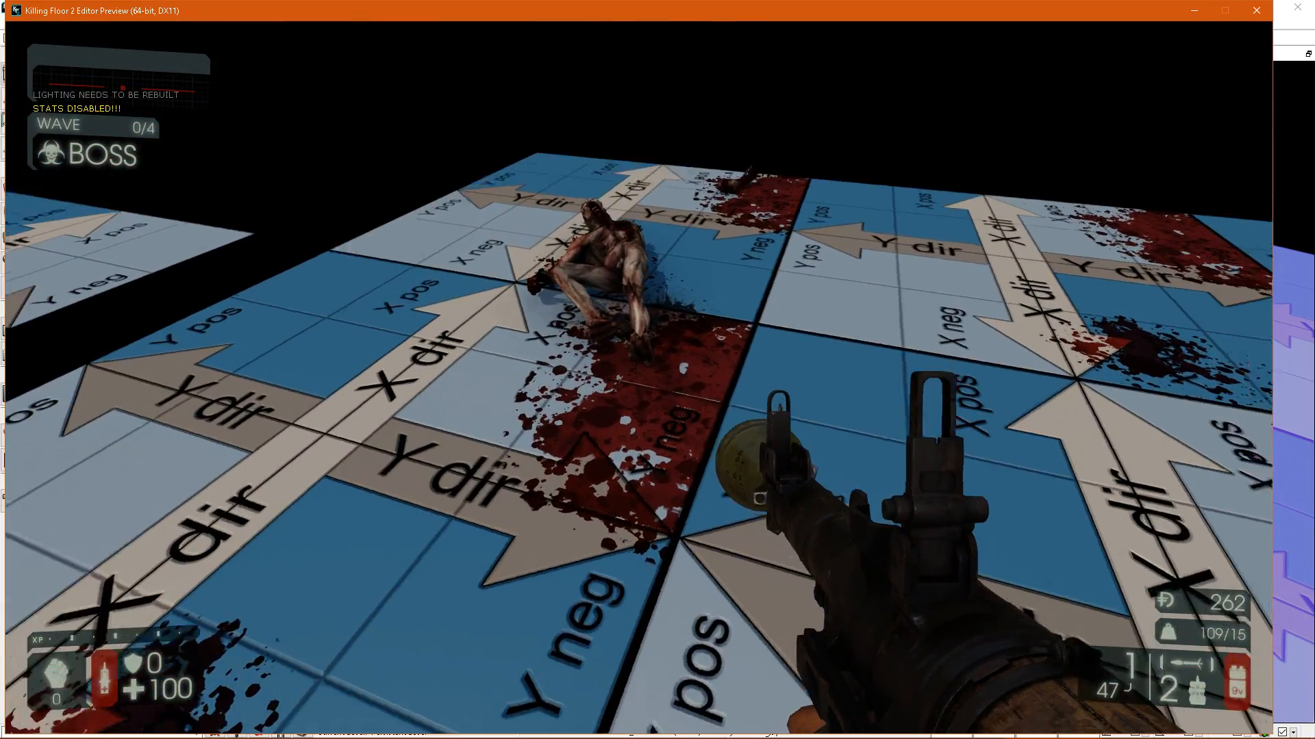
pyautogui.press('w')
pyautogui.press('w')
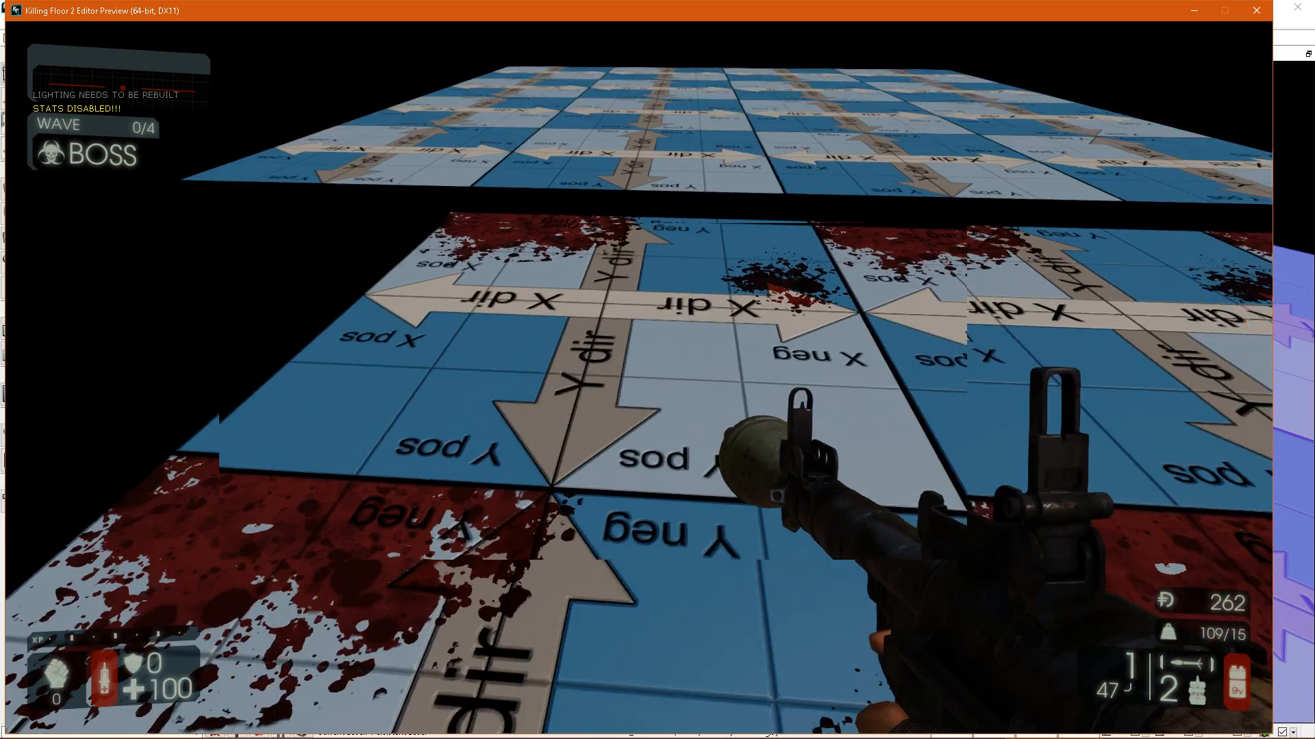
pyautogui.press('w')
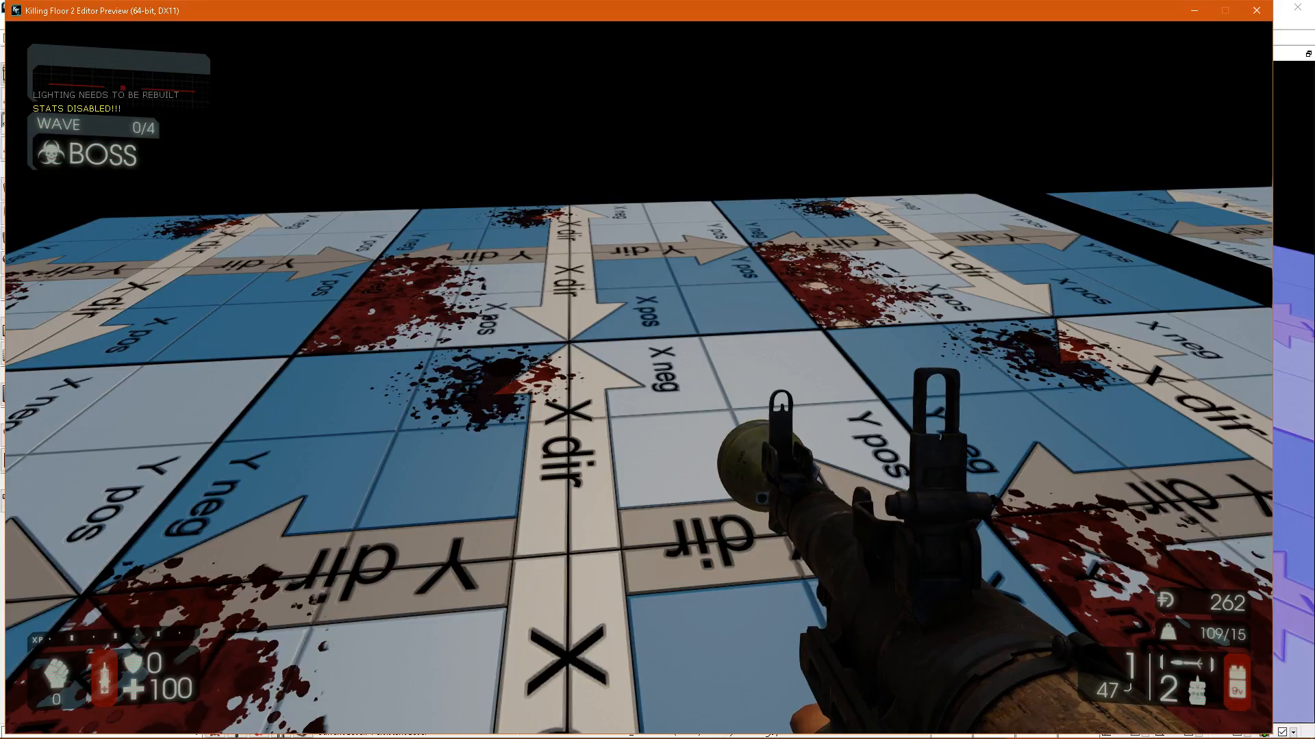
pyautogui.press('Escape')
# Open the properties of the 2x2-tile floor and review its persistent splat settings.
pyautogui.moveTo(678, 335); pyautogui.dragTo(696, 385, button='right')
pyautogui.press('s')
pyautogui.press('s')
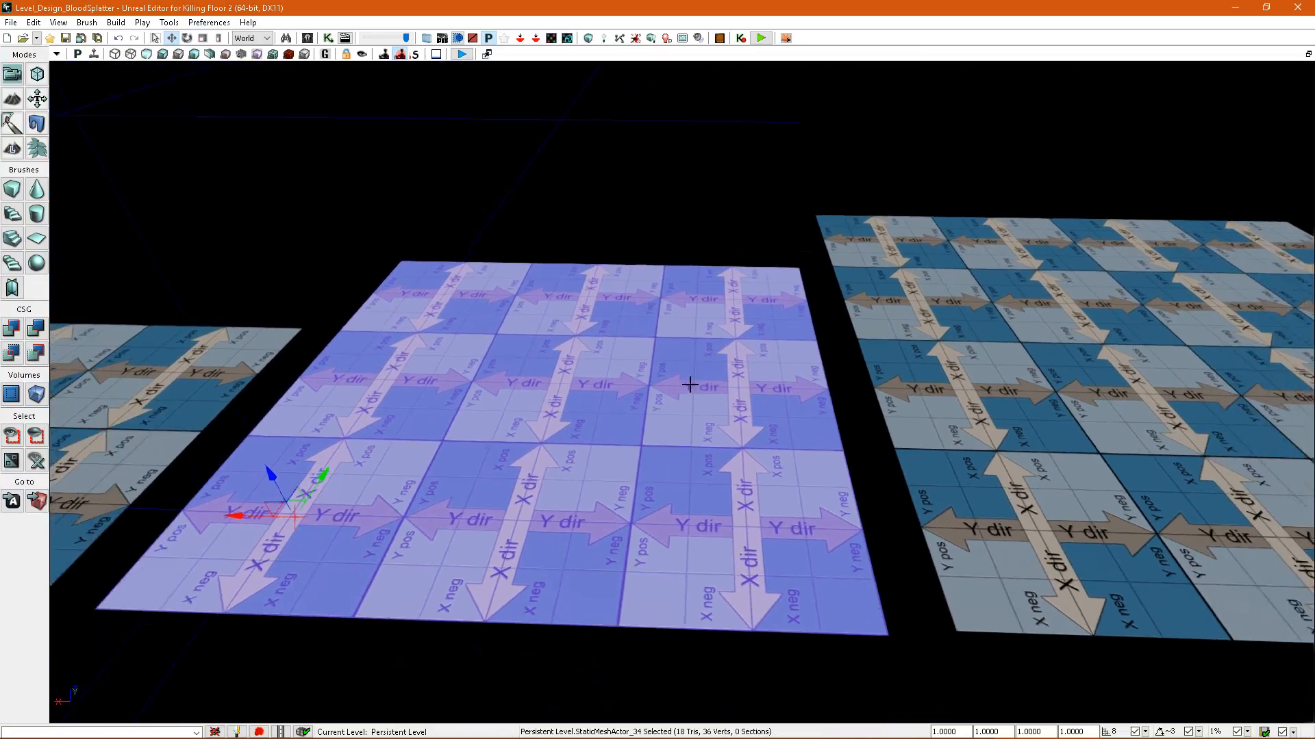
pyautogui.press('s')
pyautogui.moveTo(619, 397)
pyautogui.mouseDown(button='right')
pyautogui.moveTo(675, 390)
pyautogui.moveTo(572, 432)
pyautogui.moveTo(606, 417)
pyautogui.mouseUp(button='right')
pyautogui.press('a')
pyautogui.moveTo(599, 361); pyautogui.dragTo(627, 353, button='right')
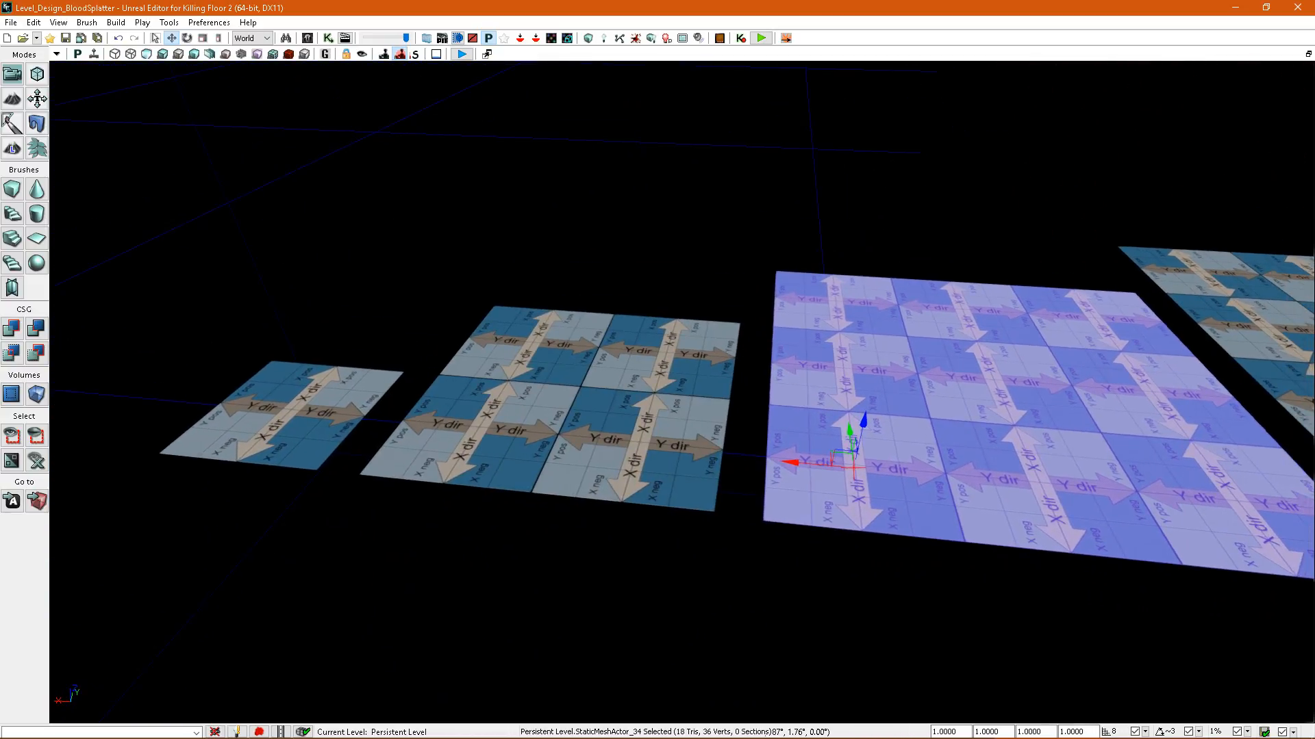
pyautogui.doubleClick(657, 383)
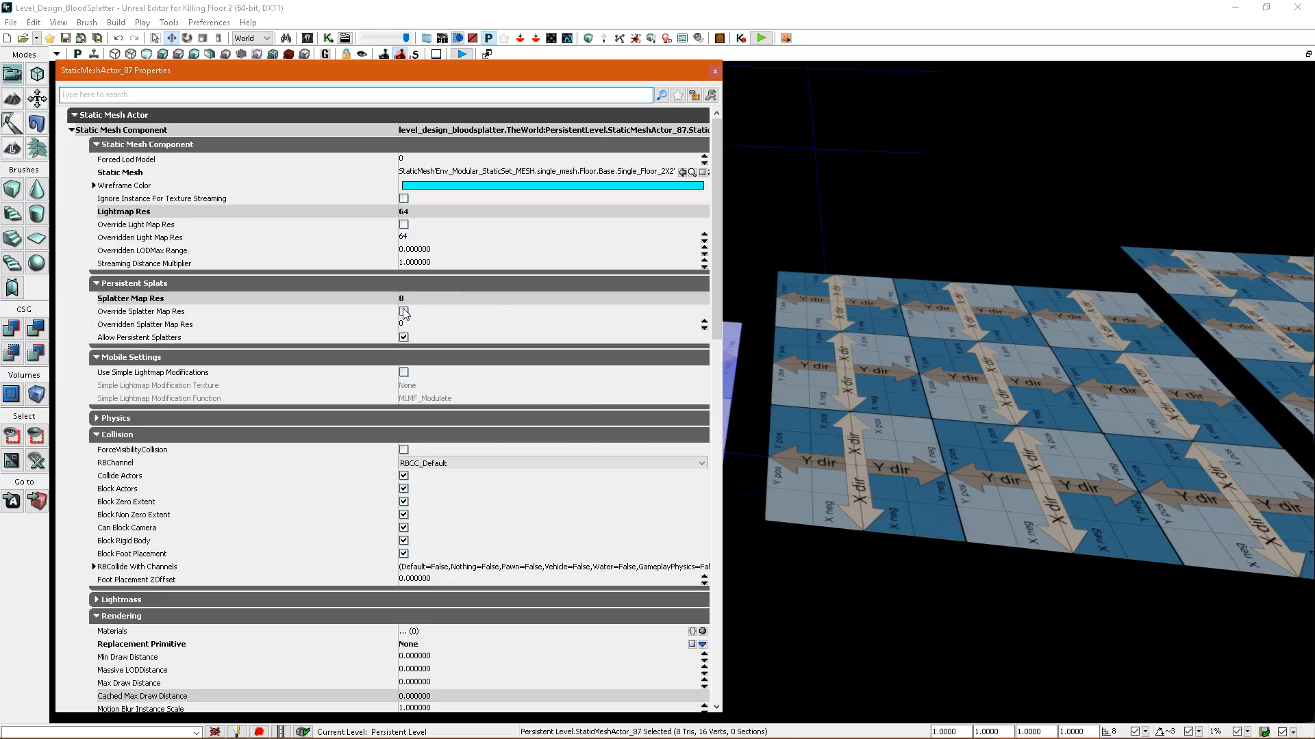
pyautogui.moveTo(794, 342); pyautogui.dragTo(798, 315, button='right')
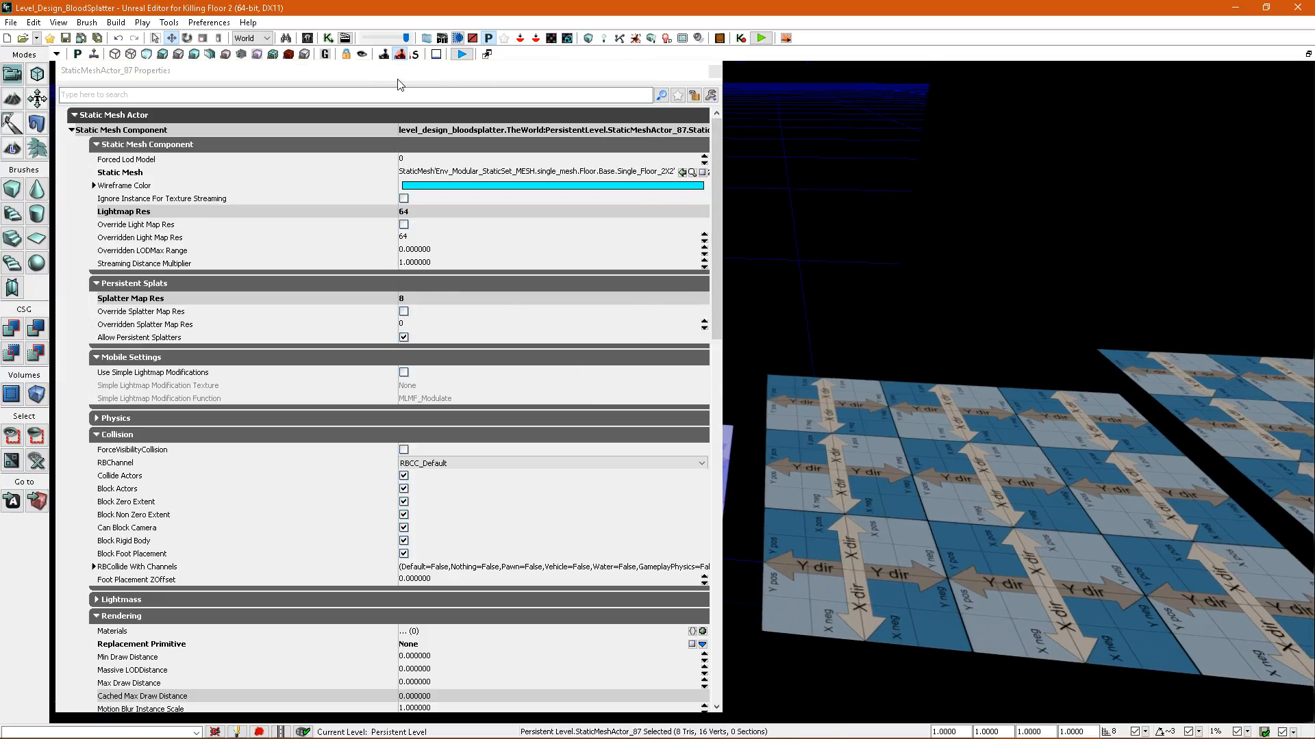
# Close the floor's properties and compare the splatter map density across the row of floor meshes.
pyautogui.click(292, 59)
pyautogui.click(716, 72)
pyautogui.moveTo(722, 294); pyautogui.dragTo(719, 321, button='right')
pyautogui.press('d')
pyautogui.moveTo(677, 445)
pyautogui.mouseDown(button='right')
pyautogui.moveTo(678, 428)
pyautogui.moveTo(684, 469)
pyautogui.mouseUp(button='right')
pyautogui.press('a')
pyautogui.press('d')
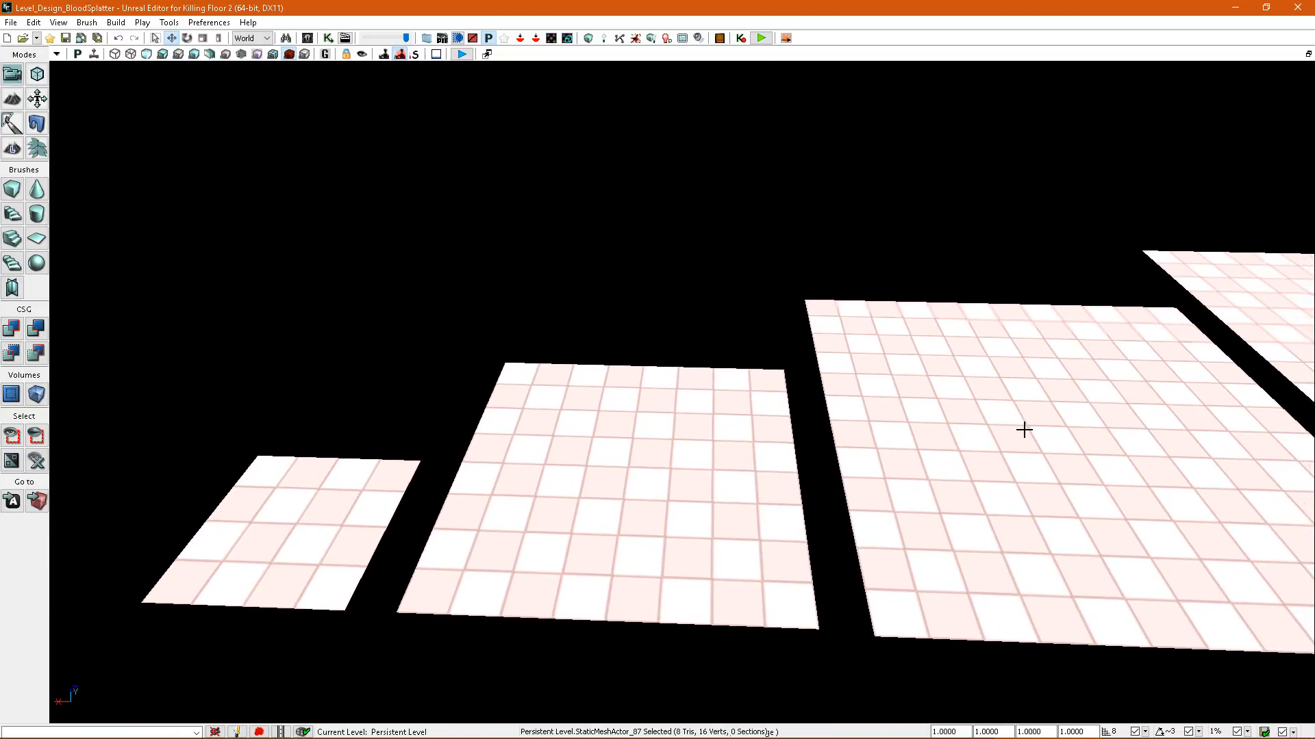
# Remove the 3x3-tile floor from view and examine the density grids of the single-tile and 2x2-tile floors.
pyautogui.moveTo(910, 391); pyautogui.dragTo(893, 422, button='right')
pyautogui.press('d')
pyautogui.press('s')
pyautogui.press('a')
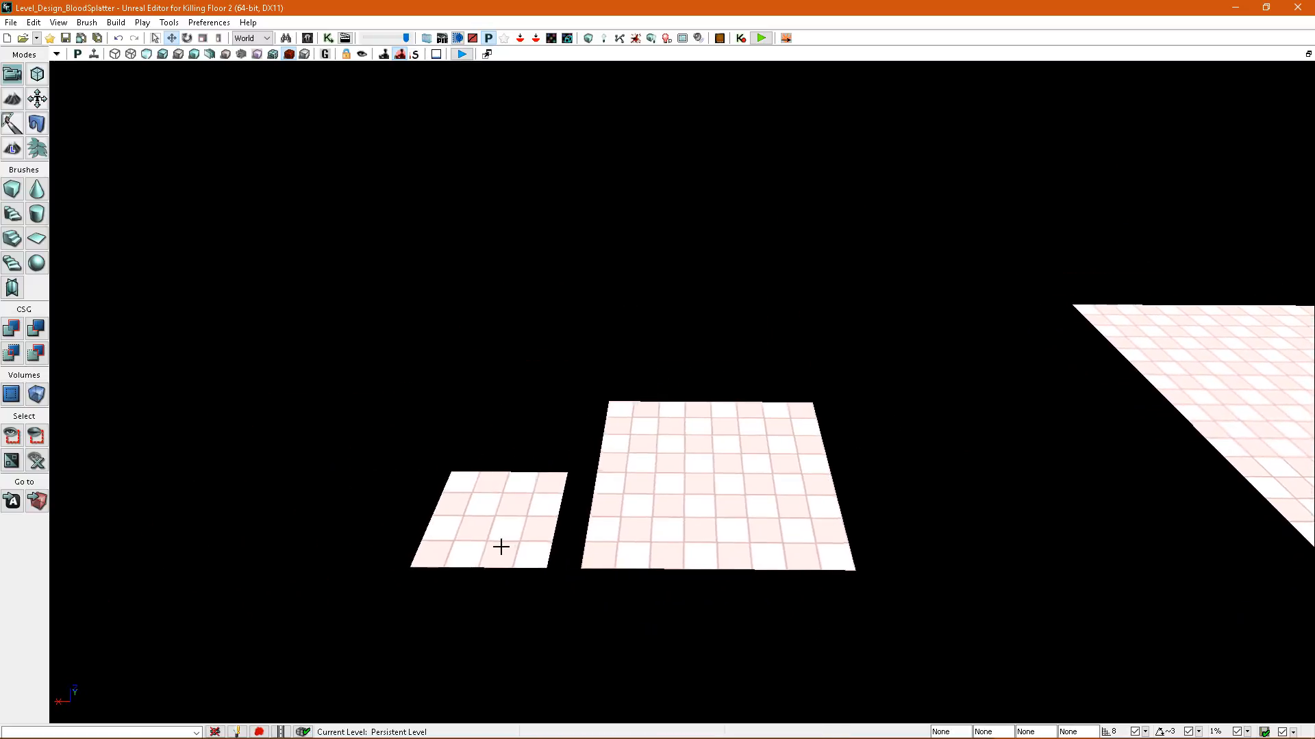
pyautogui.moveTo(500, 547); pyautogui.dragTo(506, 565, button='right')
pyautogui.click(645, 444)
pyautogui.press('w')
pyautogui.moveTo(645, 444)
pyautogui.mouseDown(button='right')
pyautogui.moveTo(674, 418)
pyautogui.moveTo(719, 477)
pyautogui.moveTo(727, 438)
pyautogui.moveTo(687, 474)
pyautogui.moveTo(712, 430)
pyautogui.moveTo(695, 437)
pyautogui.moveTo(760, 414)
pyautogui.moveTo(805, 421)
pyautogui.moveTo(760, 470)
pyautogui.moveTo(784, 474)
pyautogui.mouseUp(button='right')
pyautogui.press('s')
pyautogui.press('d')
# Return to the lit view, go to the patch of nine material tiles, and select its back-row tiles individually.
pyautogui.hotkey('alt', '4')
pyautogui.press('w')
pyautogui.press('s')
pyautogui.press('w')
pyautogui.press('w')
pyautogui.press('w')
pyautogui.press('s')
pyautogui.click(540, 328)
pyautogui.click(542, 212)
pyautogui.click(687, 206)
pyautogui.click(528, 218)
pyautogui.click(739, 214)
pyautogui.click(870, 209)
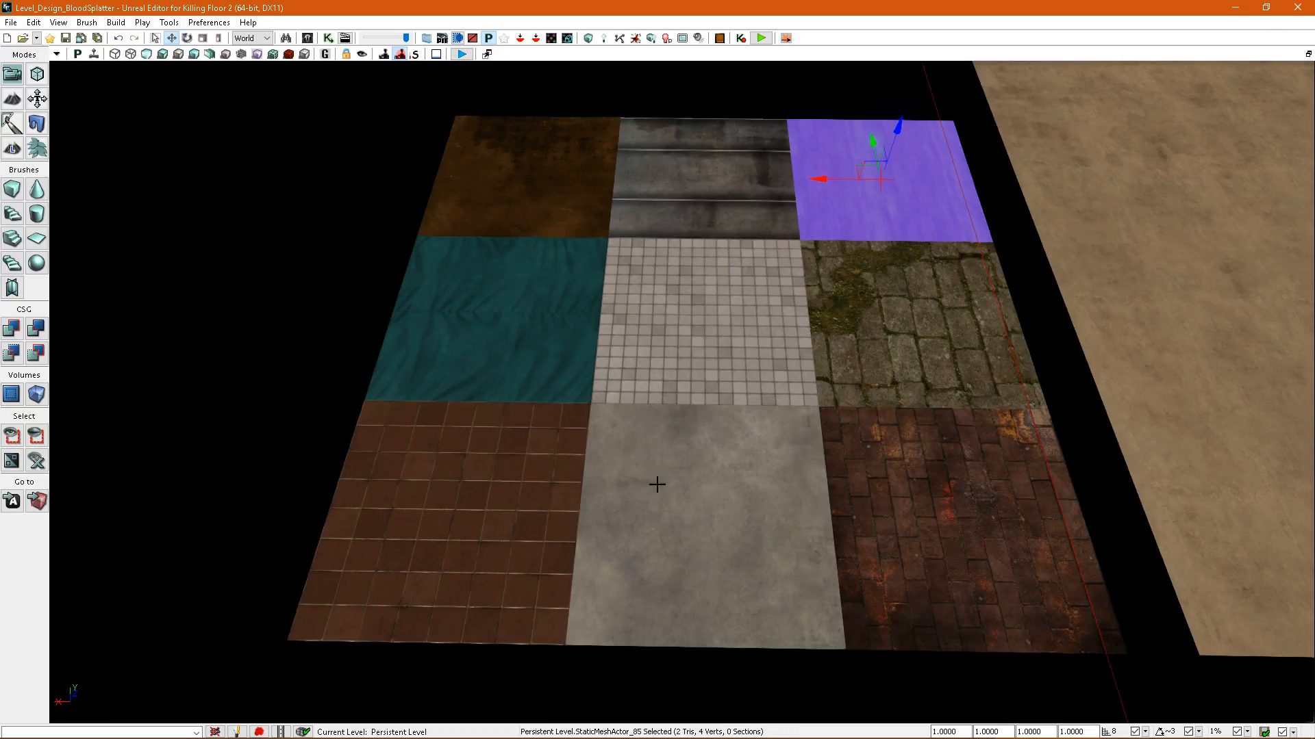
# Select the patch's material tiles one at a time, from the front row around to the central mosaic tile.
pyautogui.click(537, 499)
pyautogui.click(712, 503)
pyautogui.click(898, 472)
pyautogui.click(902, 343)
pyautogui.click(885, 212)
pyautogui.click(524, 205)
pyautogui.click(689, 355)
# Show the splatter map density on the patch of nine material tiles and examine its grid.
pyautogui.moveTo(690, 355); pyautogui.dragTo(651, 356, button='right')
pyautogui.click(289, 55)
pyautogui.scroll(-3, 653, 305)
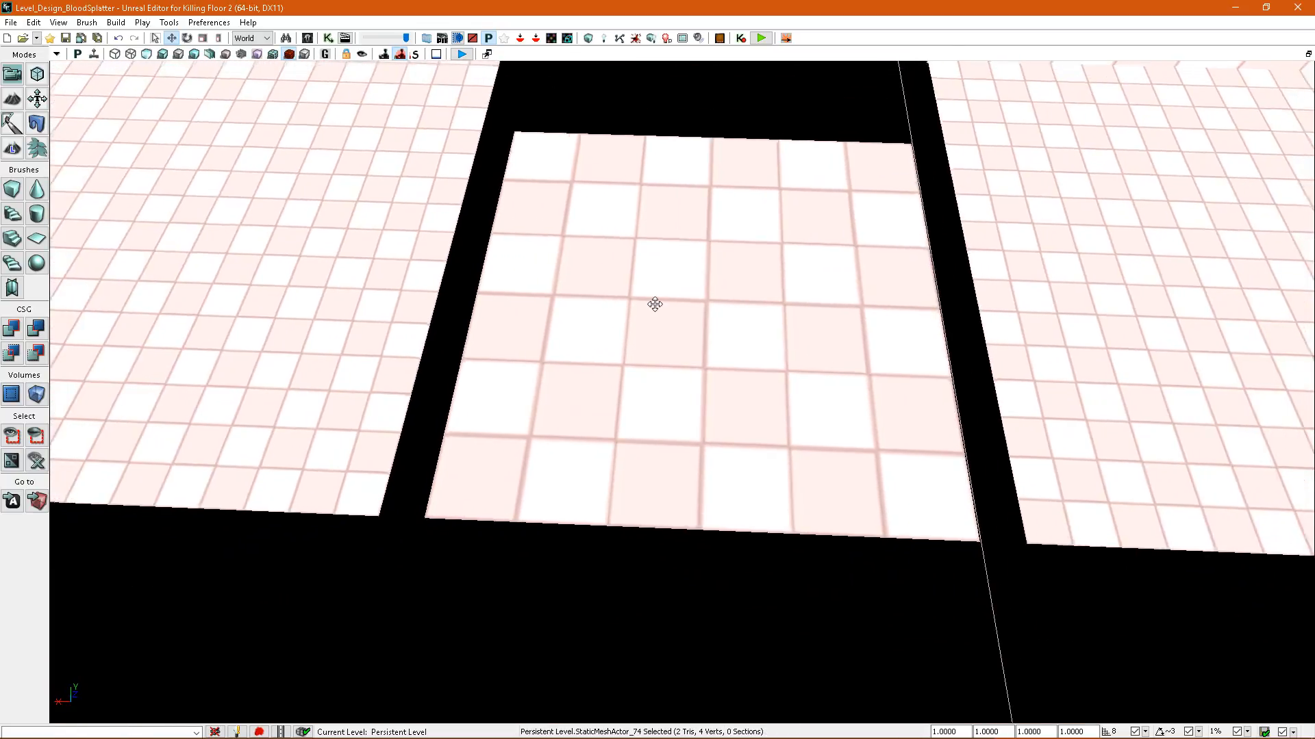
pyautogui.moveTo(652, 305); pyautogui.dragTo(640, 288, button='right')
pyautogui.moveTo(661, 188); pyautogui.dragTo(662, 209, button='right')
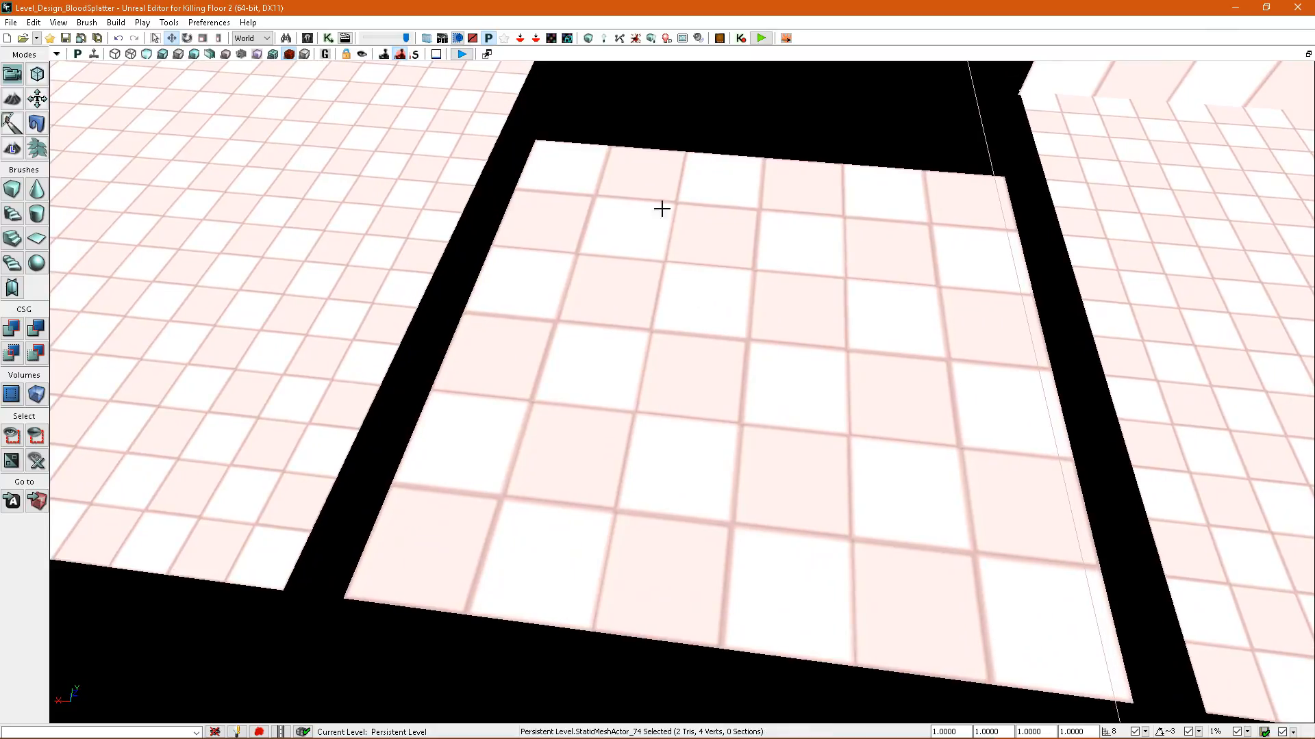
# Return to the lit view and select all nine material tiles of the patch together.
pyautogui.hotkey('alt', '4')
pyautogui.click(606, 229)
pyautogui.keyDown('ctrl'); pyautogui.click(742, 235); pyautogui.keyUp('ctrl')
pyautogui.keyDown('ctrl'); pyautogui.click(872, 240); pyautogui.keyUp('ctrl')
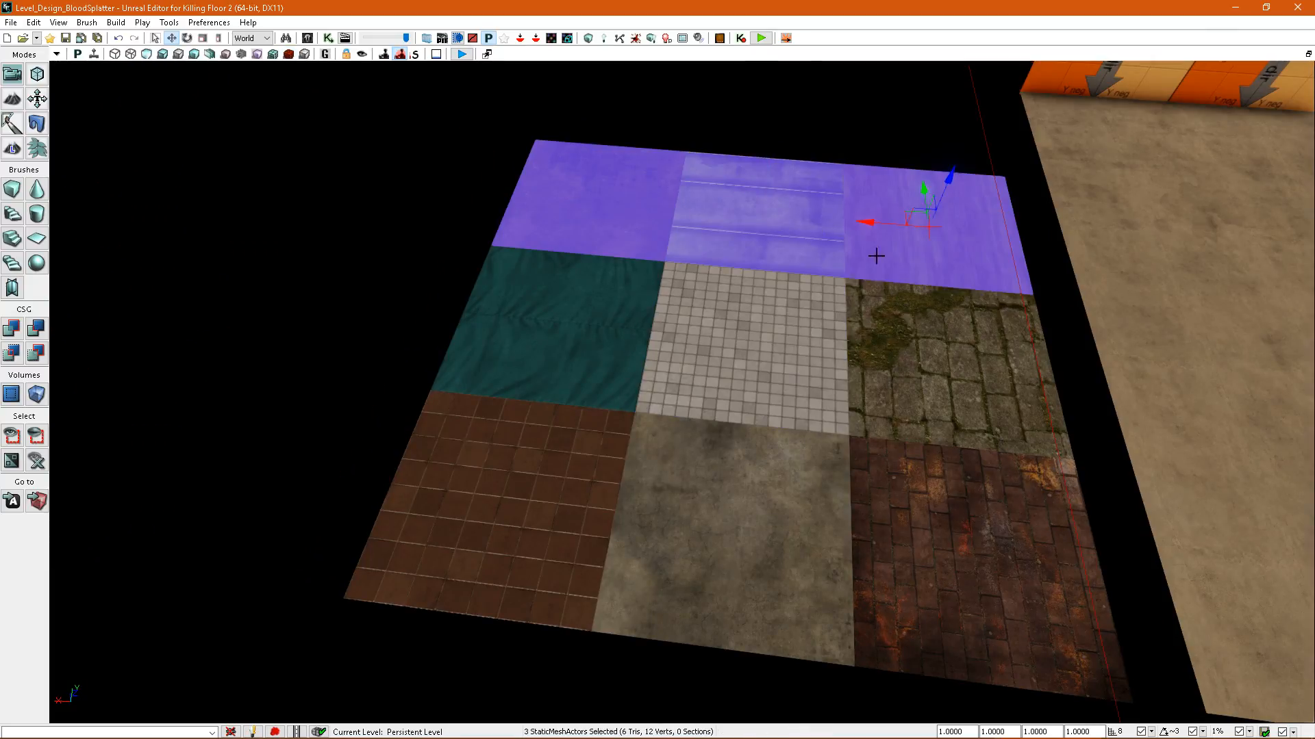
pyautogui.keyDown('ctrl'); pyautogui.click(890, 312); pyautogui.keyUp('ctrl')
pyautogui.keyDown('ctrl'); pyautogui.click(748, 348); pyautogui.keyUp('ctrl')
pyautogui.keyDown('ctrl'); pyautogui.click(619, 361); pyautogui.keyUp('ctrl')
pyautogui.keyDown('ctrl'); pyautogui.click(534, 472); pyautogui.keyUp('ctrl')
pyautogui.keyDown('ctrl'); pyautogui.click(684, 479); pyautogui.keyUp('ctrl')
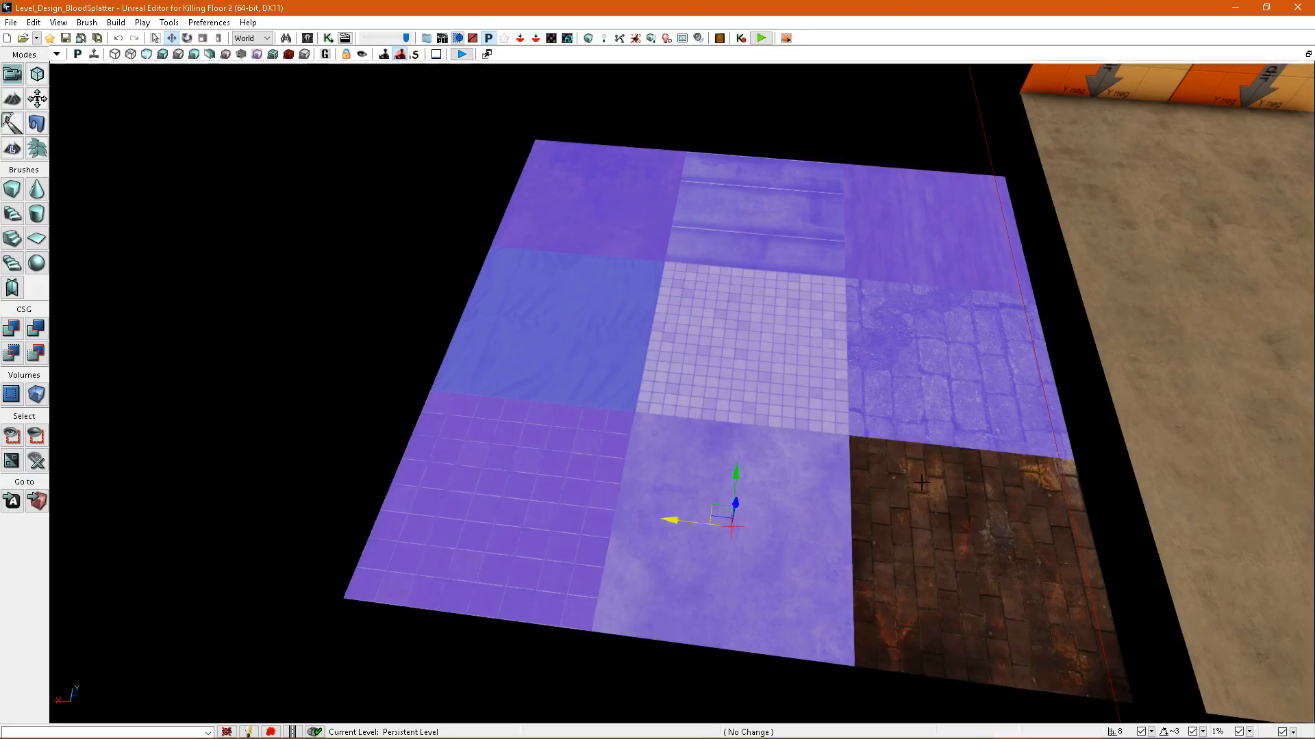
pyautogui.keyDown('ctrl'); pyautogui.click(959, 548); pyautogui.keyUp('ctrl')
# Enable the splatter map resolution override on the nine selected tiles and set the overridden resolution to 4.
pyautogui.moveTo(958, 547); pyautogui.dragTo(958, 569, button='right')
pyautogui.press('F4')
pyautogui.click(404, 338)
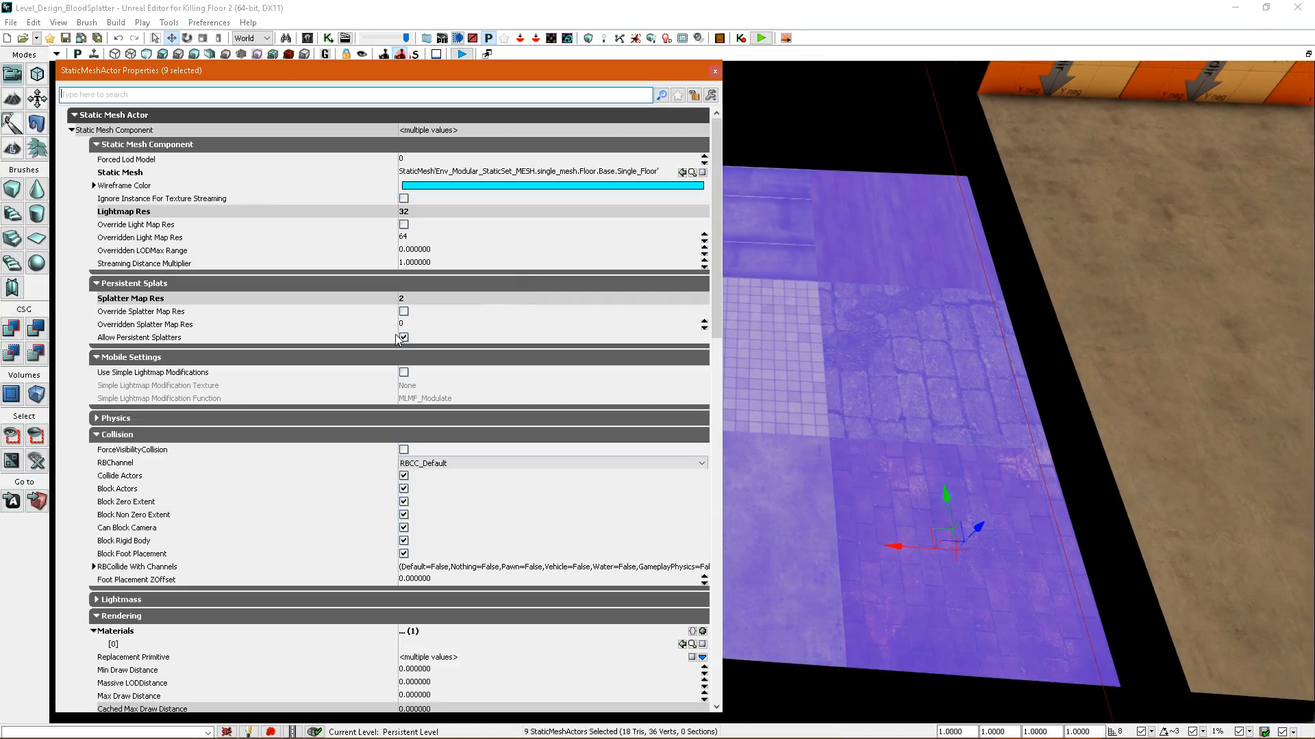
pyautogui.click(412, 325)
pyautogui.write('4')
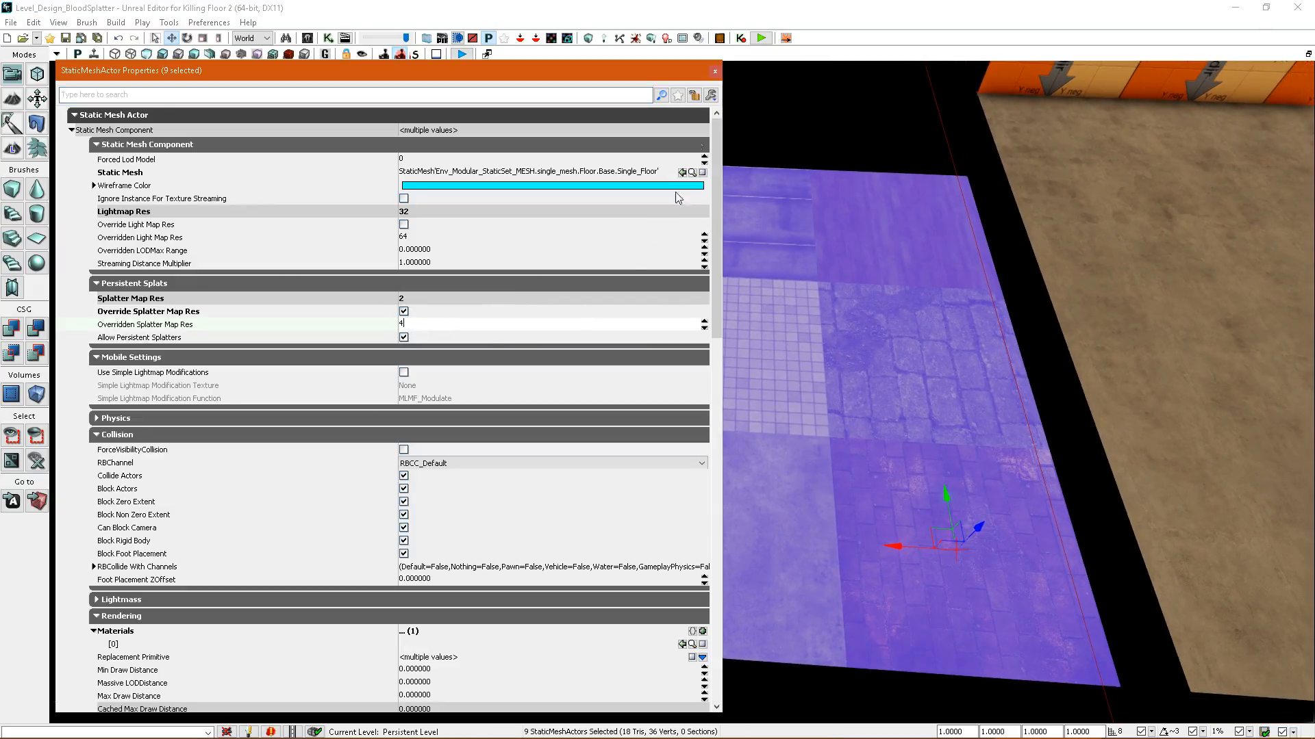
# Rebuild the level's splatter maps, check the splatter map density on the nine tiles, and return to the lit view.
pyautogui.click(715, 72)
pyautogui.click(637, 39)
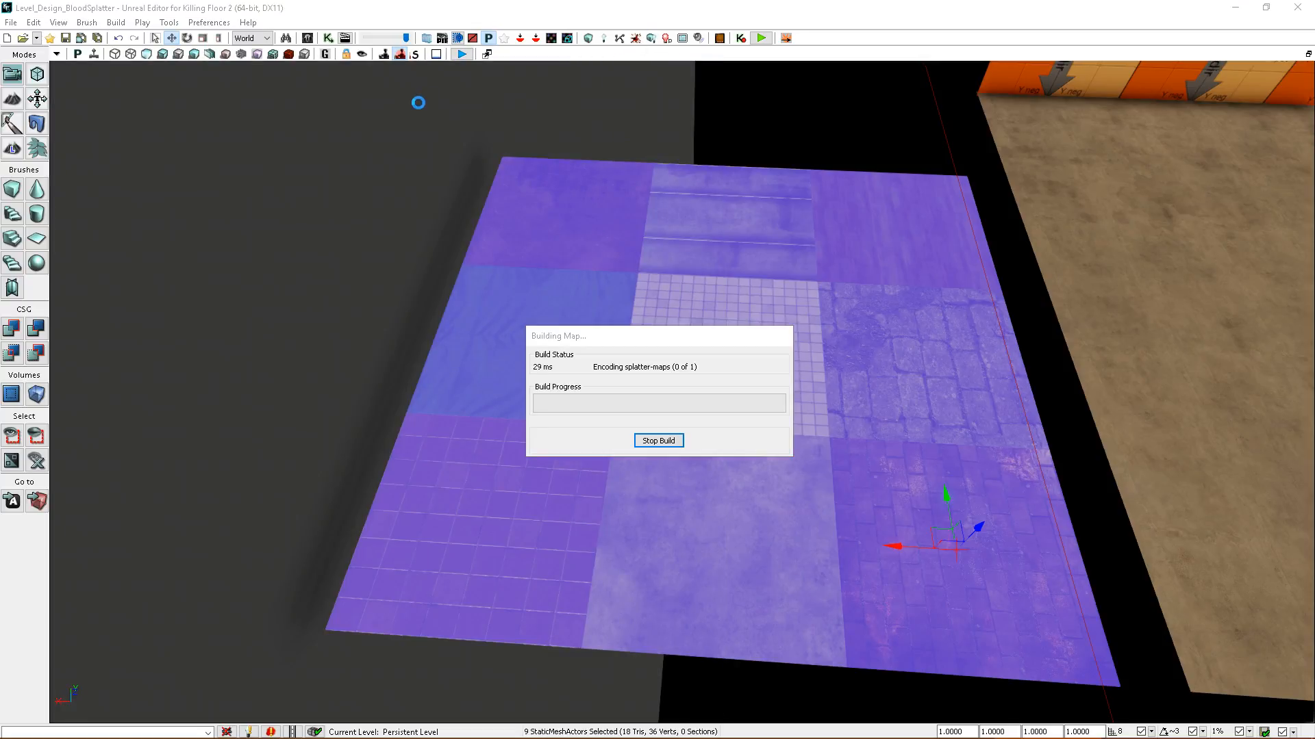
pyautogui.click(289, 54)
pyautogui.click(888, 354)
pyautogui.moveTo(883, 361); pyautogui.dragTo(825, 352, button='right')
pyautogui.hotkey('alt', '4')
# Play the level from the tile patch and shoot the enemies to splatter blood across the different materials.
pyautogui.moveTo(810, 484); pyautogui.dragTo(774, 562, button='right')
pyautogui.rightClick(773, 562)
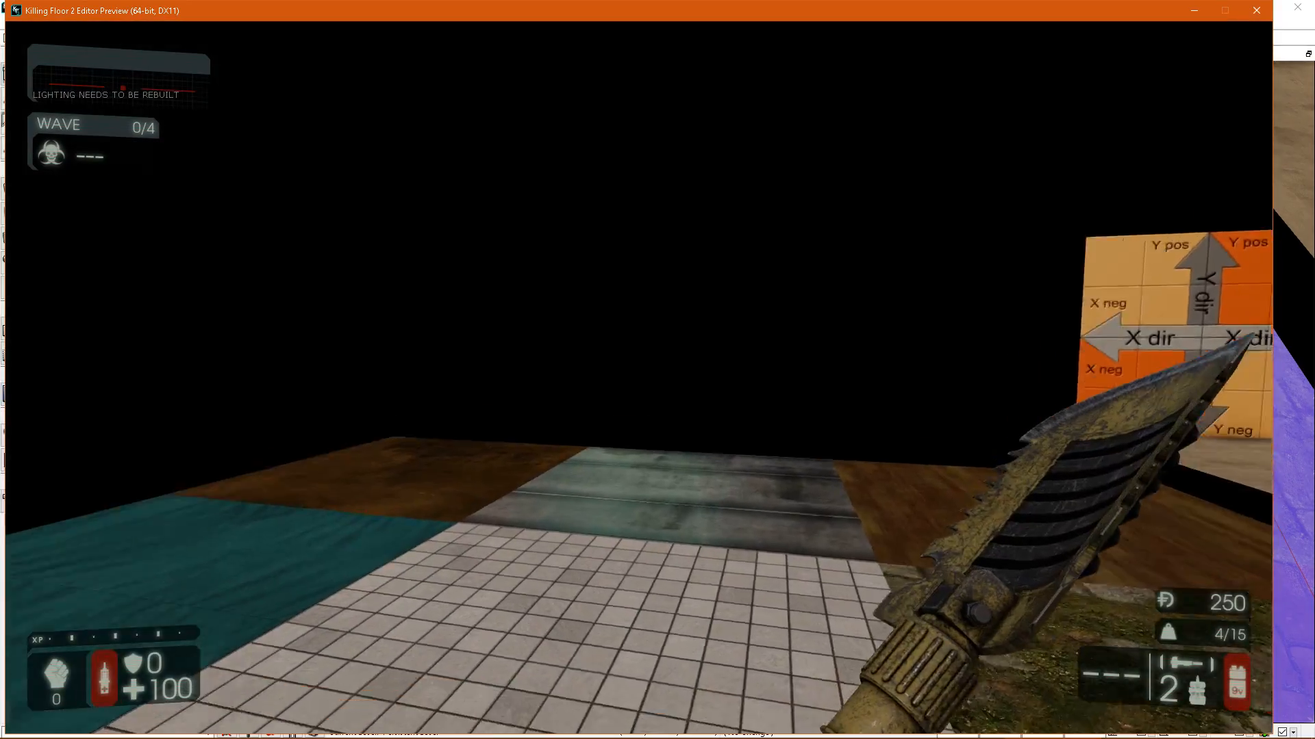
pyautogui.scroll(2, 638, 377)
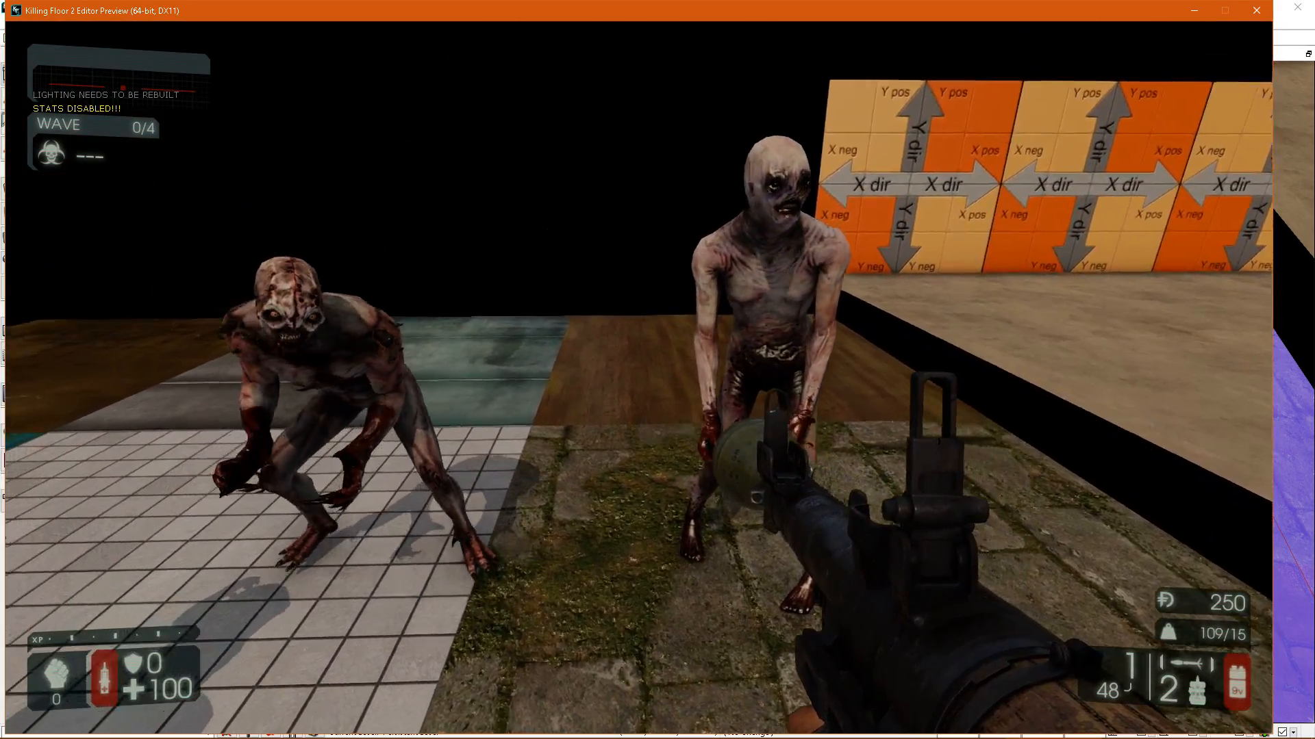
pyautogui.scroll(-1, 639, 377)
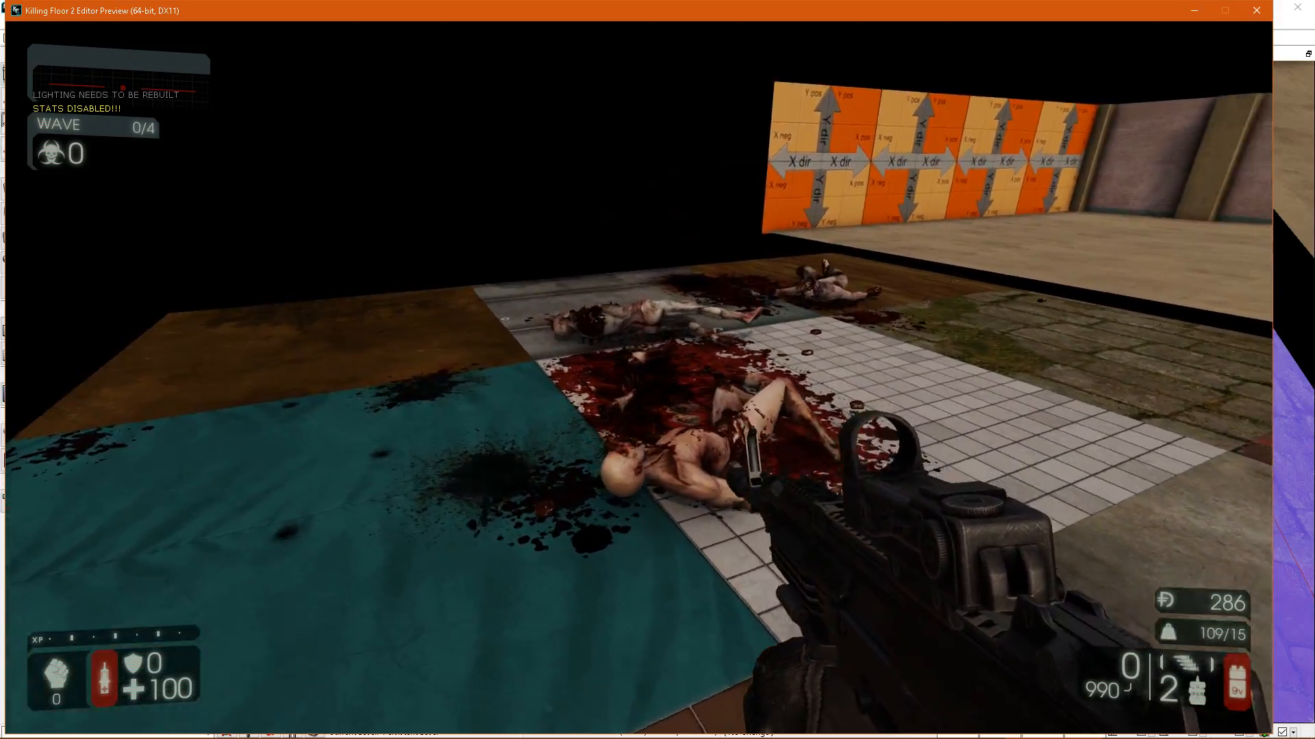
pyautogui.scroll(1, 639, 377)
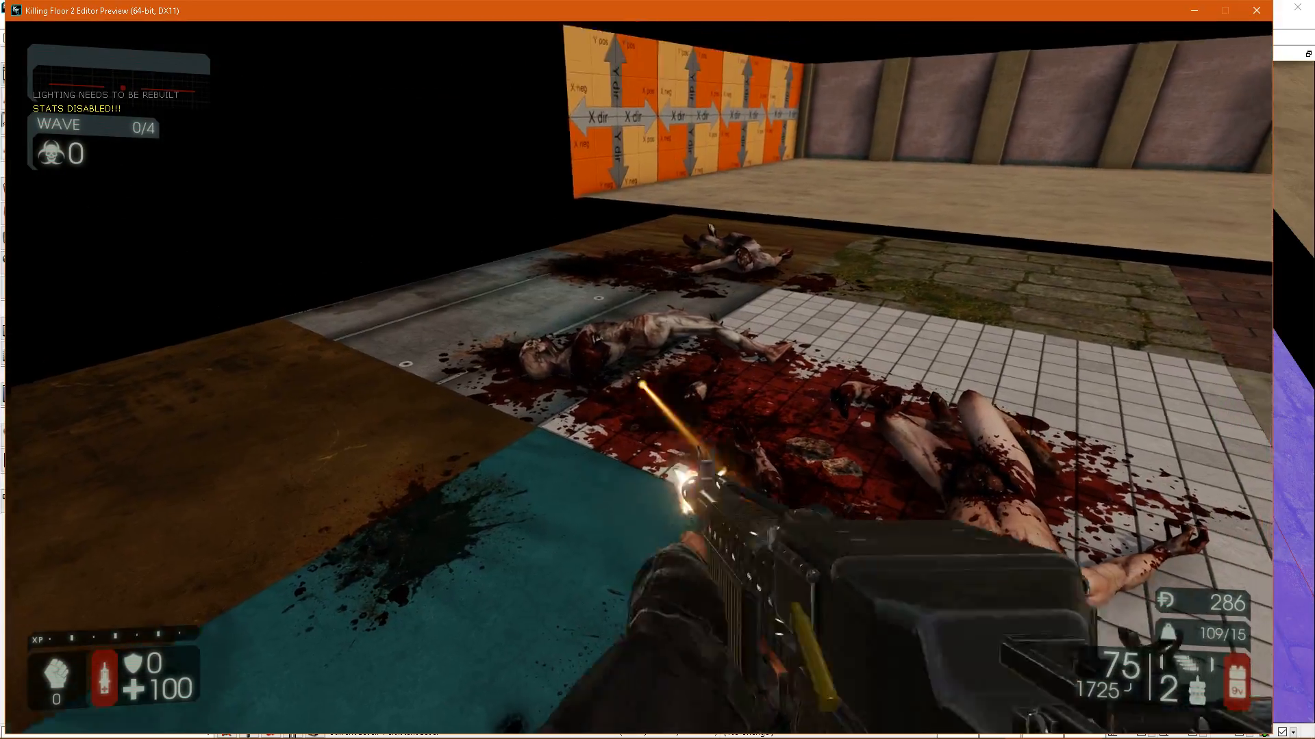
pyautogui.press('w')
pyautogui.click(638, 377)
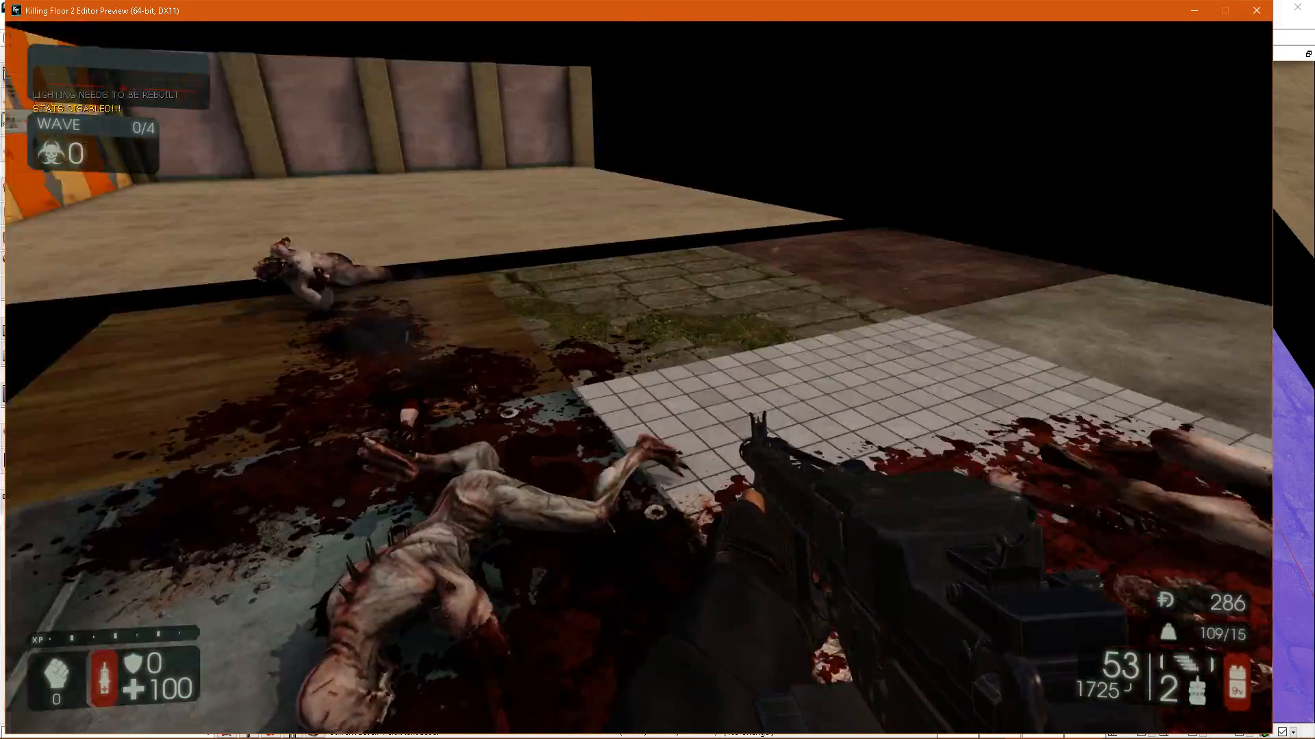
pyautogui.click(639, 378)
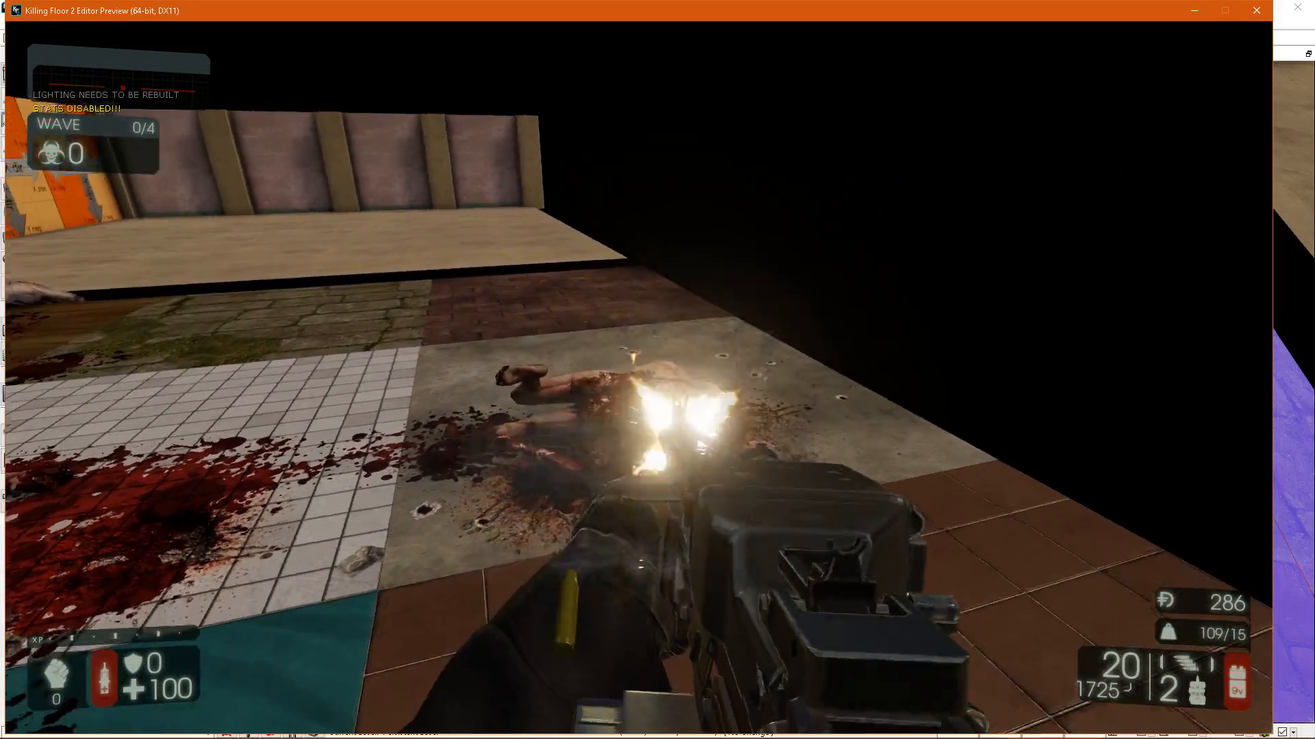
pyautogui.click(639, 377)
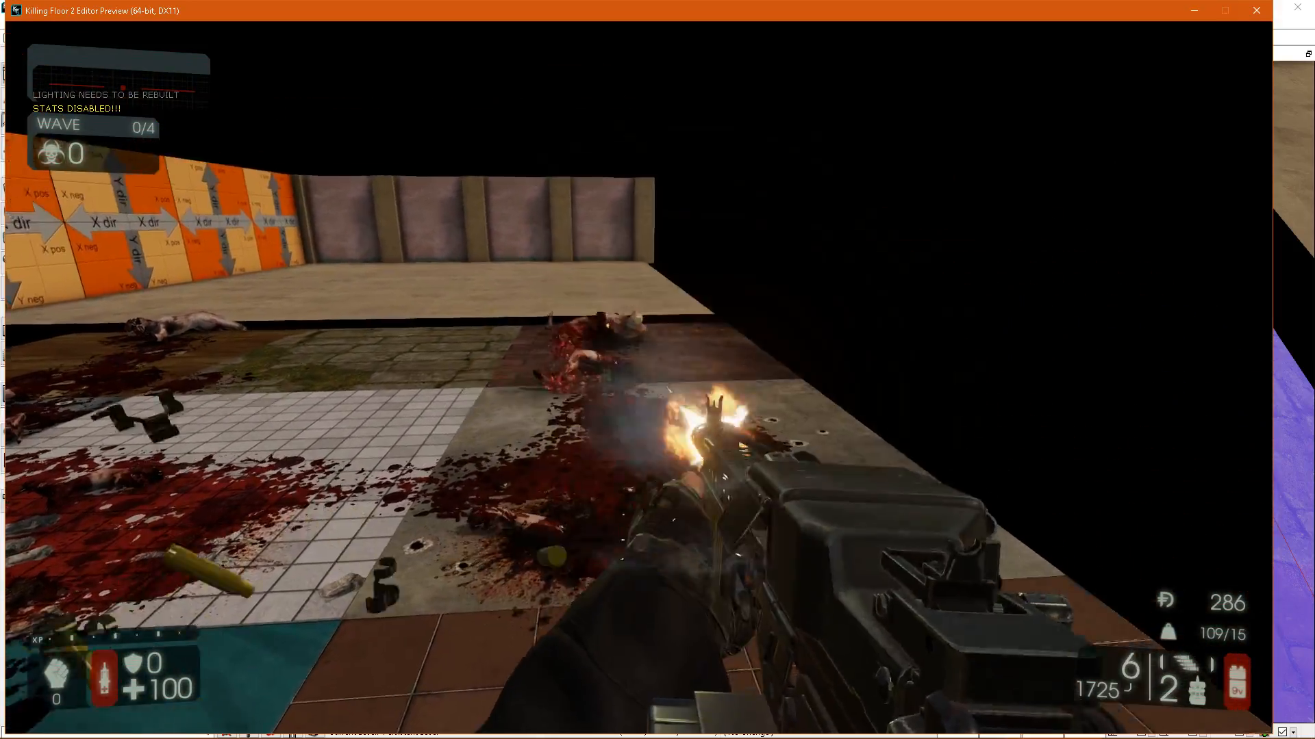
pyautogui.press('w')
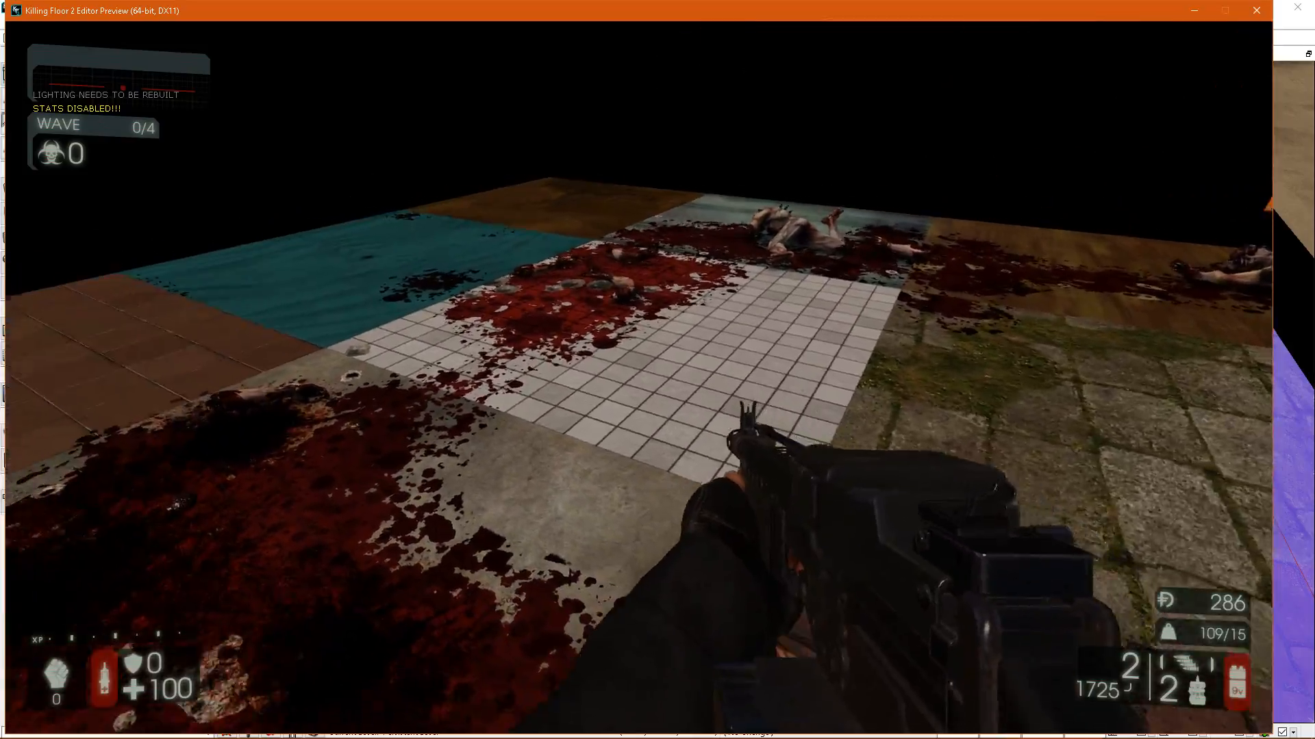
# Walk around the patch and examine how the blood splatter crosses the borders between neighbouring material tiles.
pyautogui.press('d')
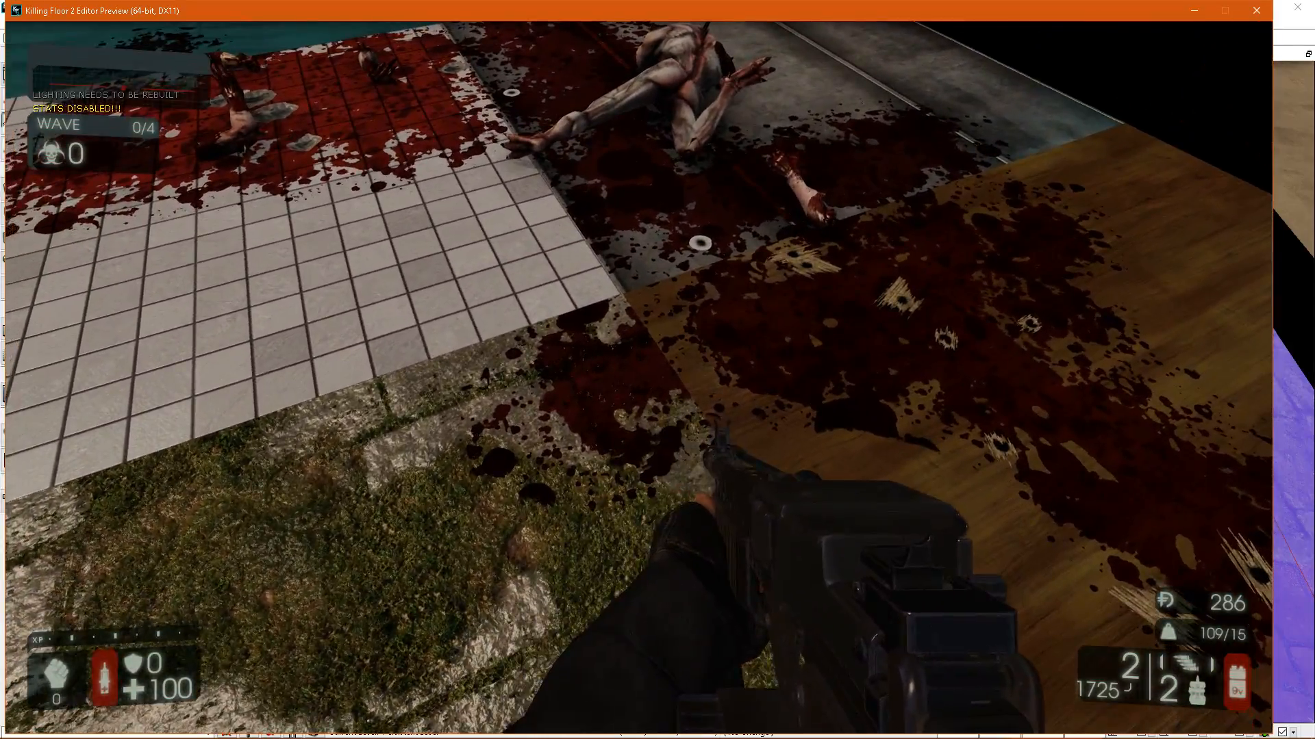
pyautogui.press('a')
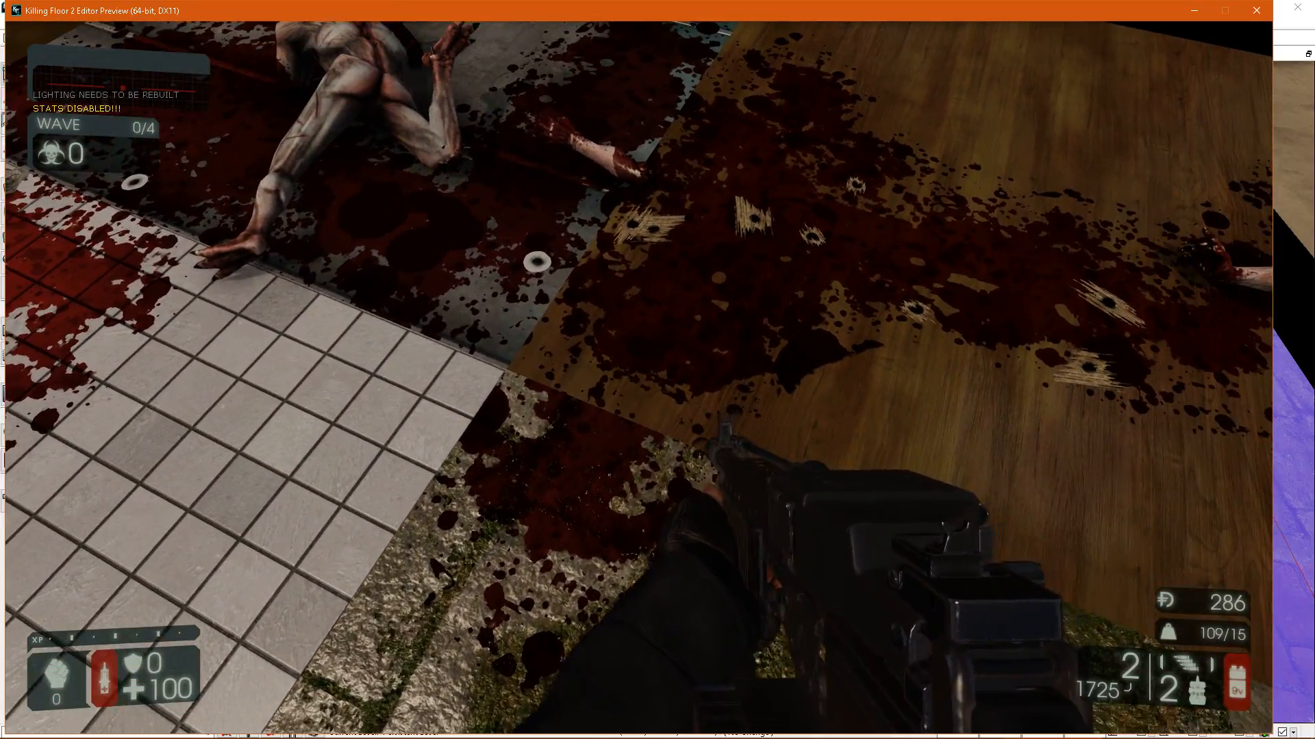
pyautogui.press('a')
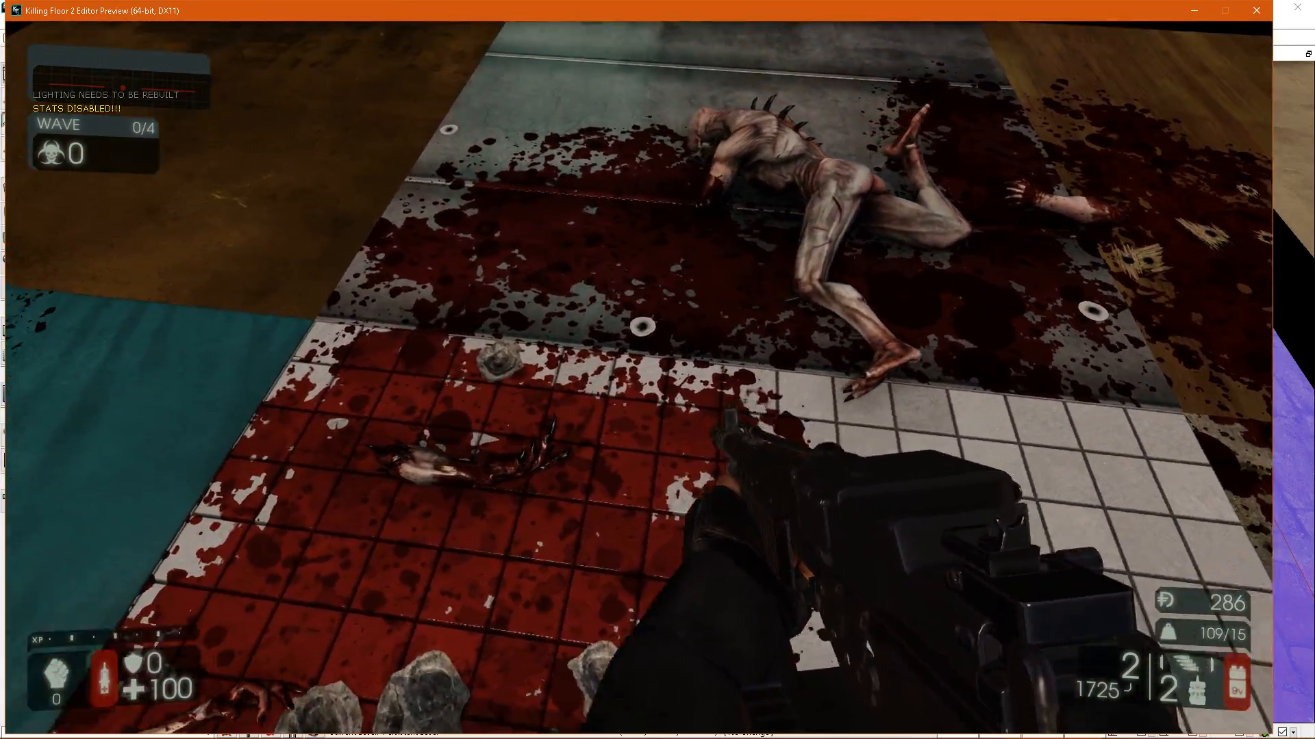
pyautogui.press('a')
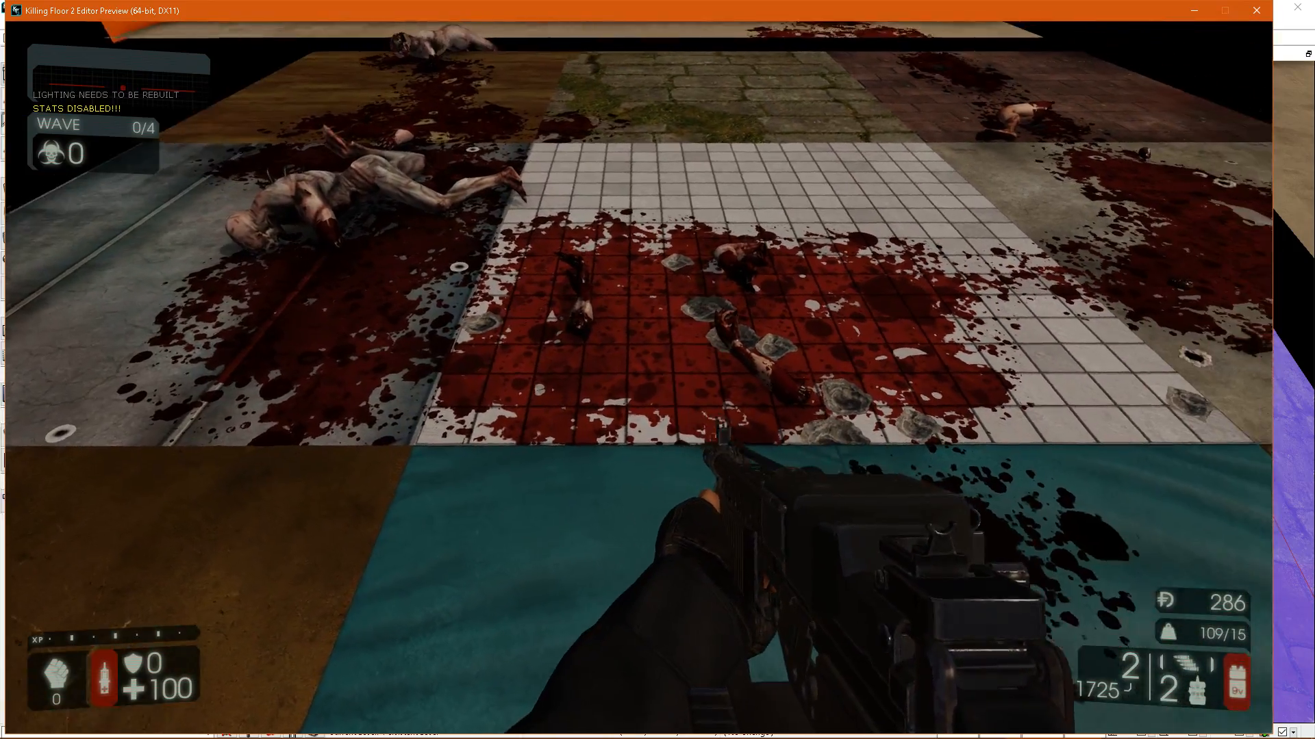
pyautogui.press('a')
pyautogui.press('a')
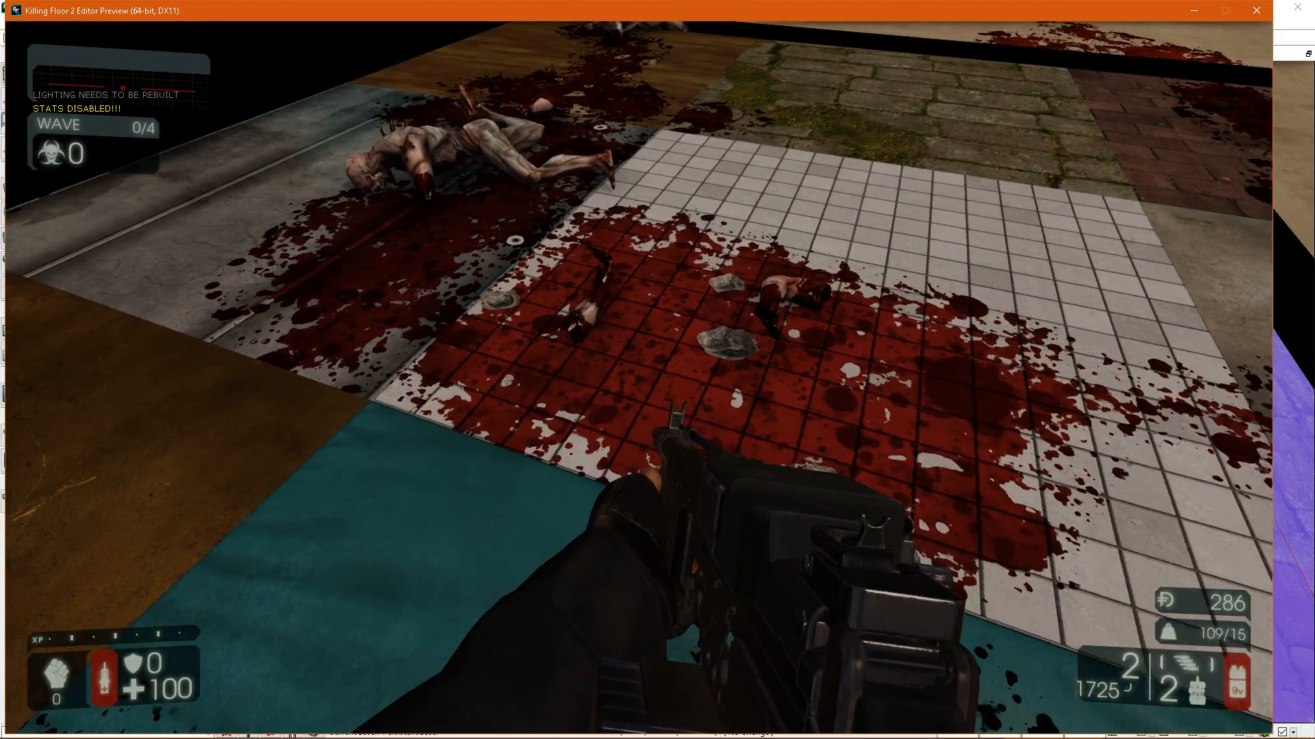
pyautogui.press('d')
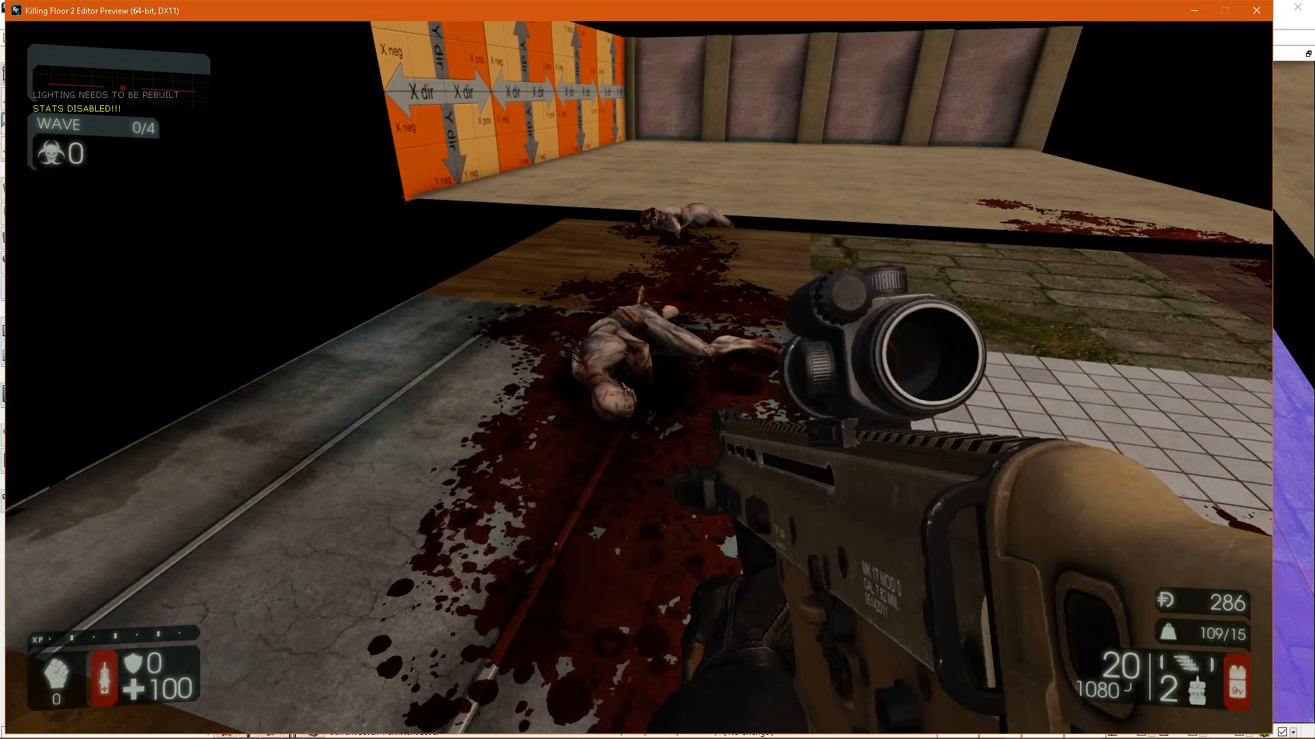
# Shoot the bodies on the metal and wood tiles to add more blood, then fire at the mosaic tile.
pyautogui.click(639, 377)
pyautogui.click(638, 377)
pyautogui.press('w')
pyautogui.click(638, 378)
pyautogui.press('a')
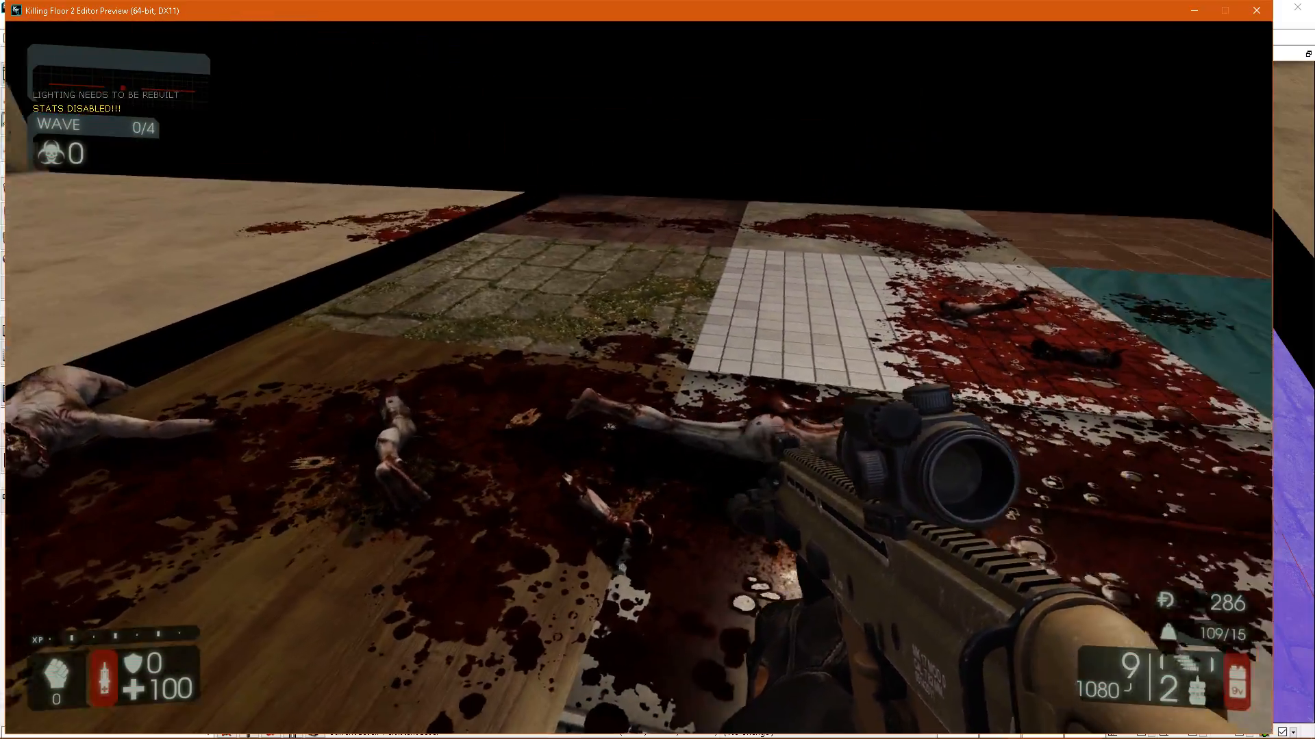
pyautogui.click(639, 378)
pyautogui.press('w')
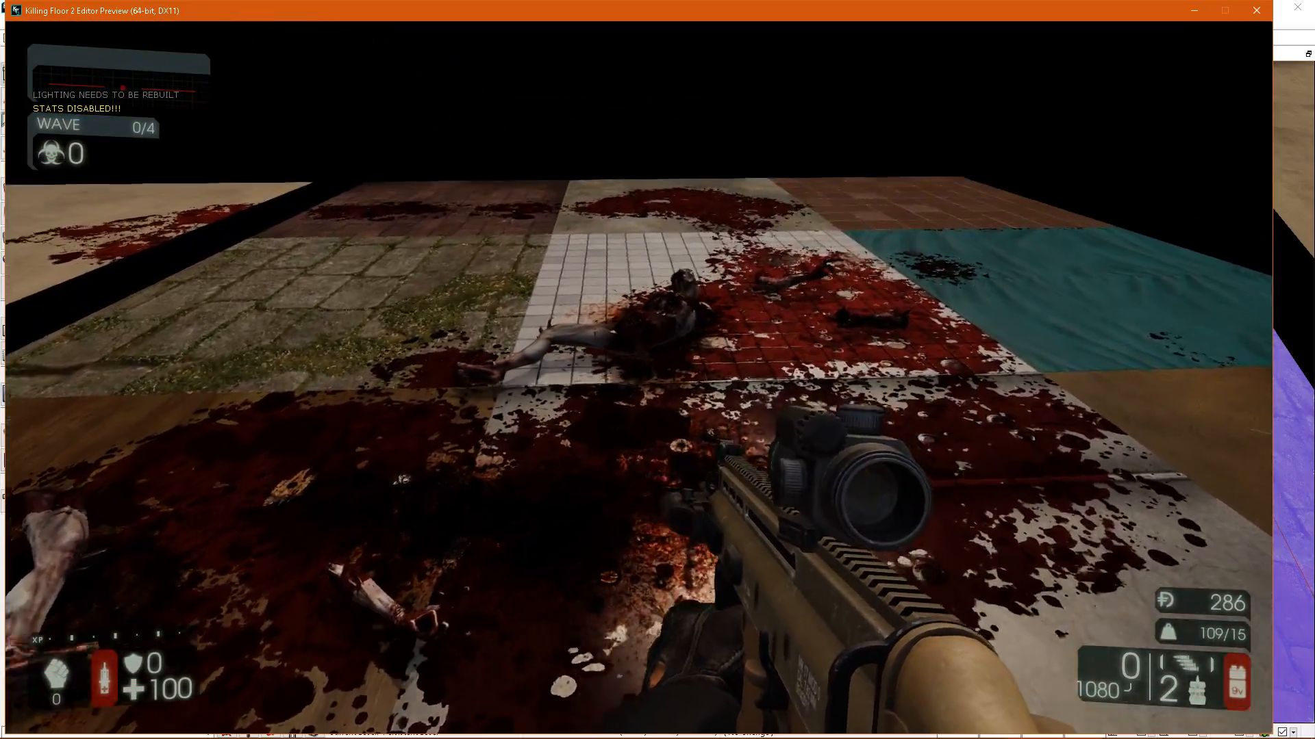
# Inspect the splatter on the mosaic, concrete and brick tiles up close, and end the play session.
pyautogui.press('w')
pyautogui.press('d')
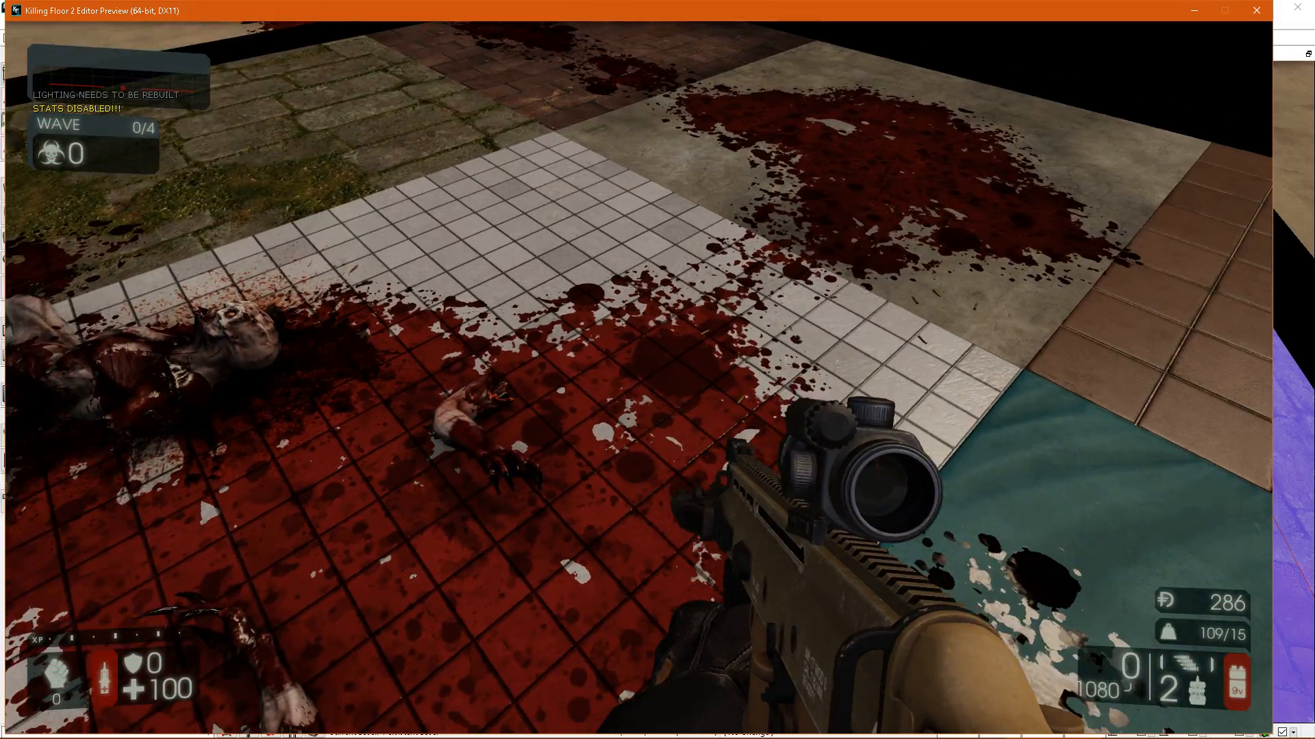
pyautogui.press('w')
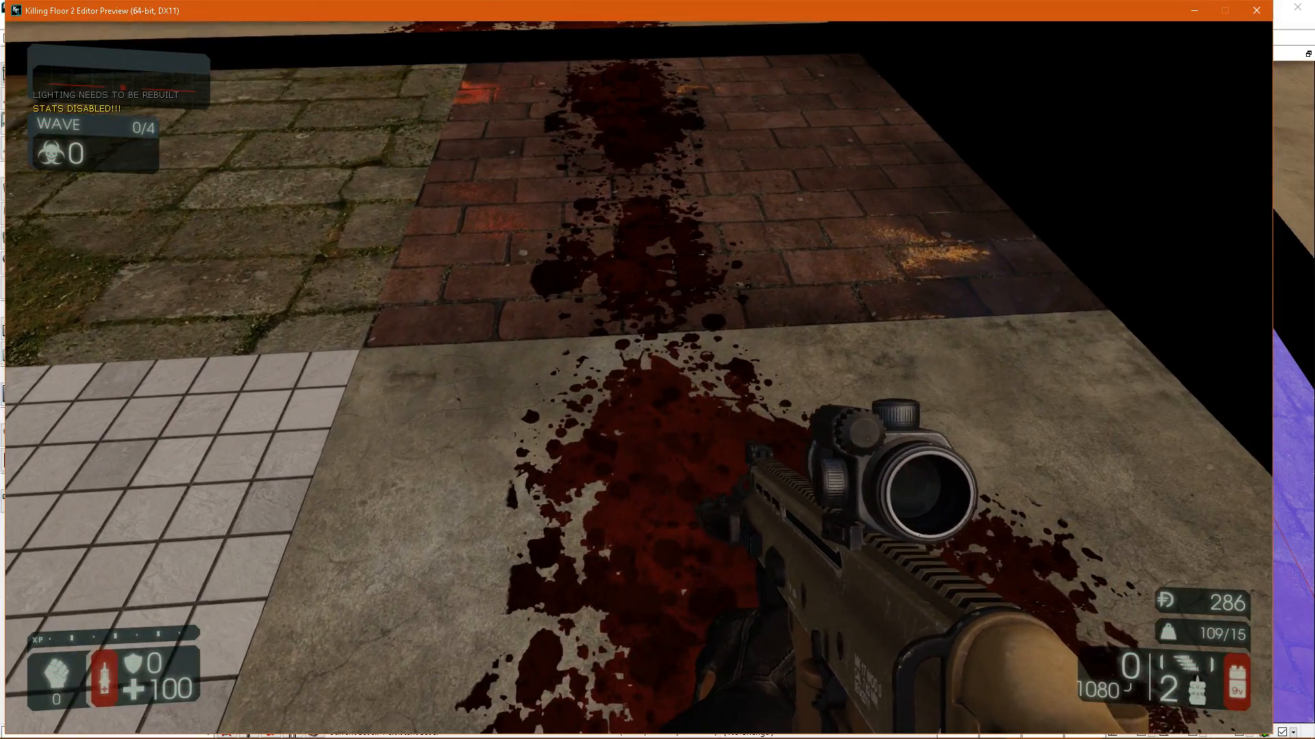
pyautogui.press('w')
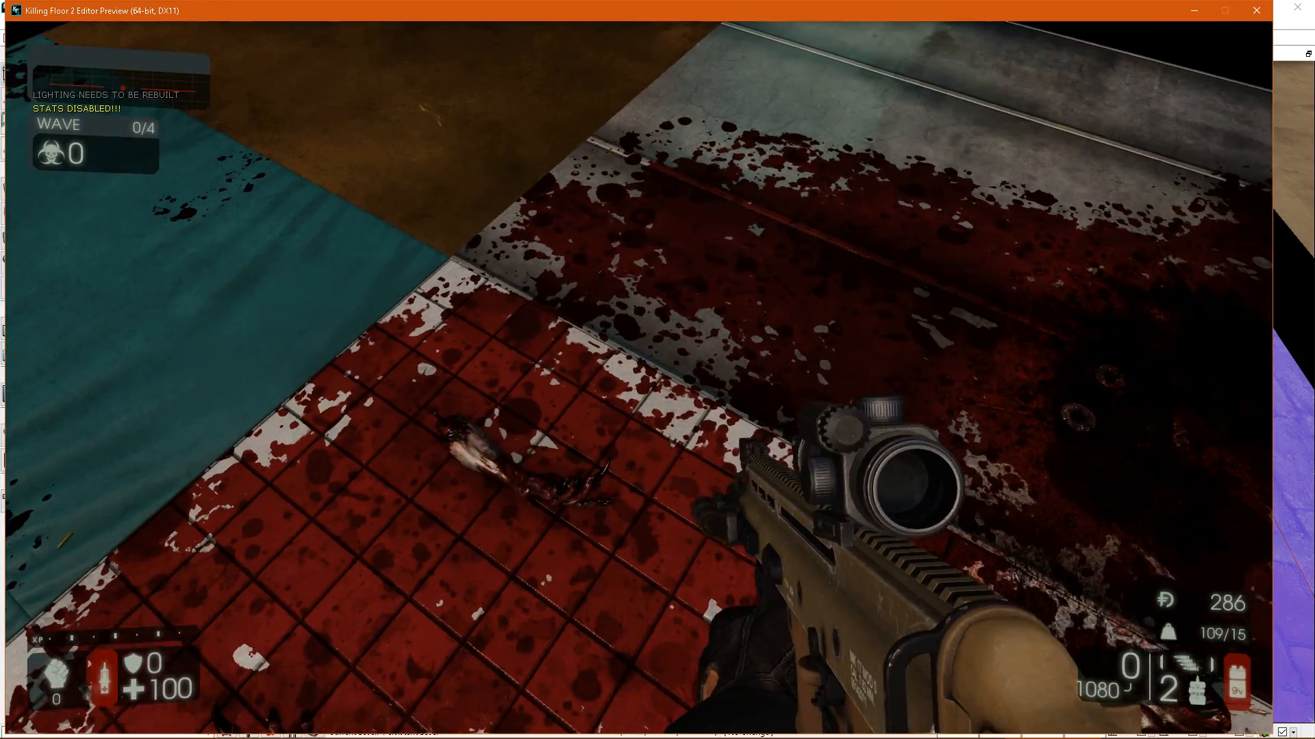
pyautogui.press('Escape')
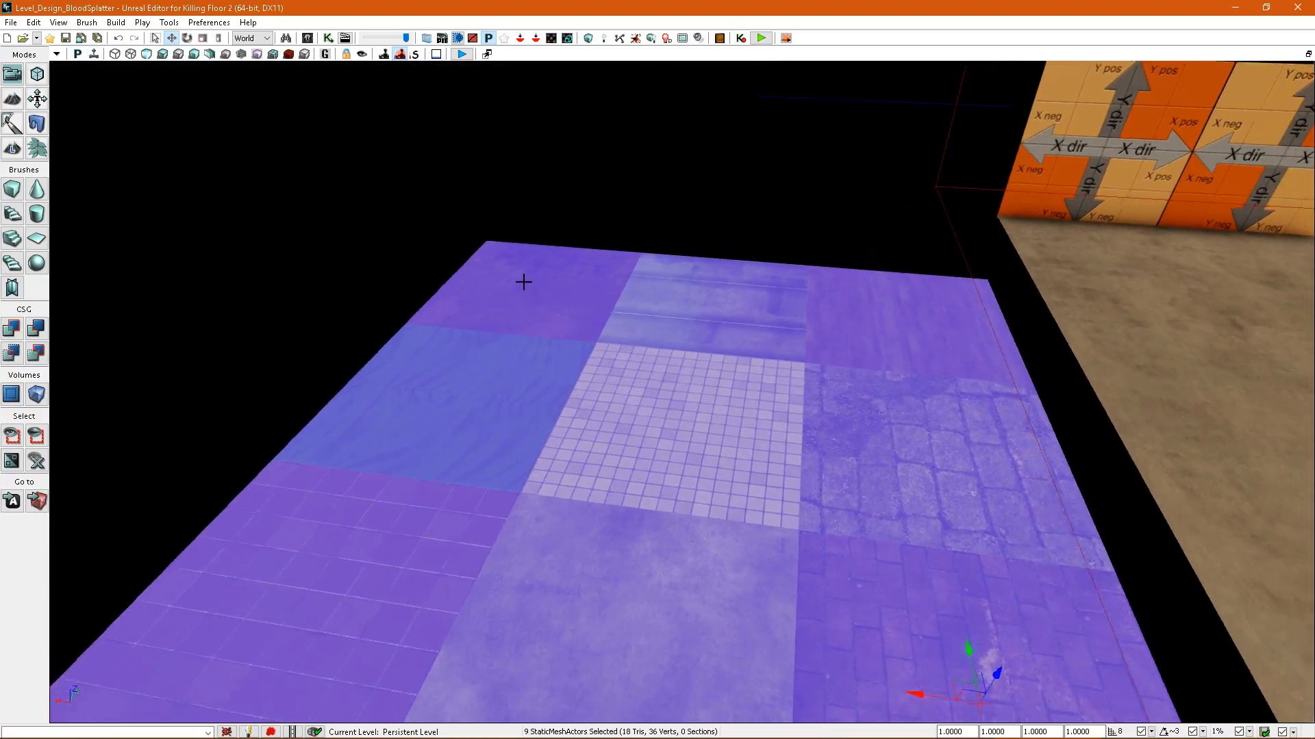
# Reselect the patch's nine material tiles from the back row forward.
pyautogui.click(610, 211)
pyautogui.click(548, 298)
pyautogui.moveTo(637, 300); pyautogui.dragTo(653, 239, button='right')
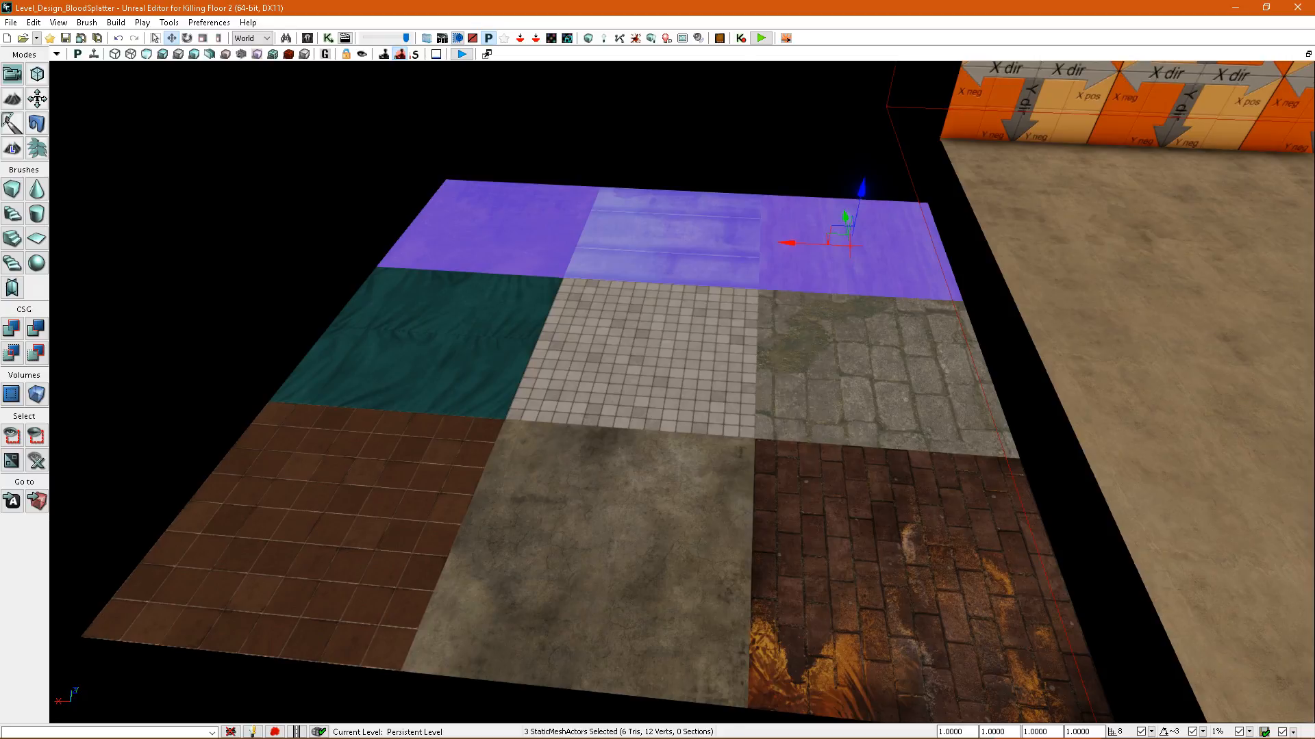
pyautogui.keyDown('ctrl'); pyautogui.click(524, 338); pyautogui.keyUp('ctrl')
pyautogui.keyDown('ctrl'); pyautogui.click(443, 426); pyautogui.keyUp('ctrl')
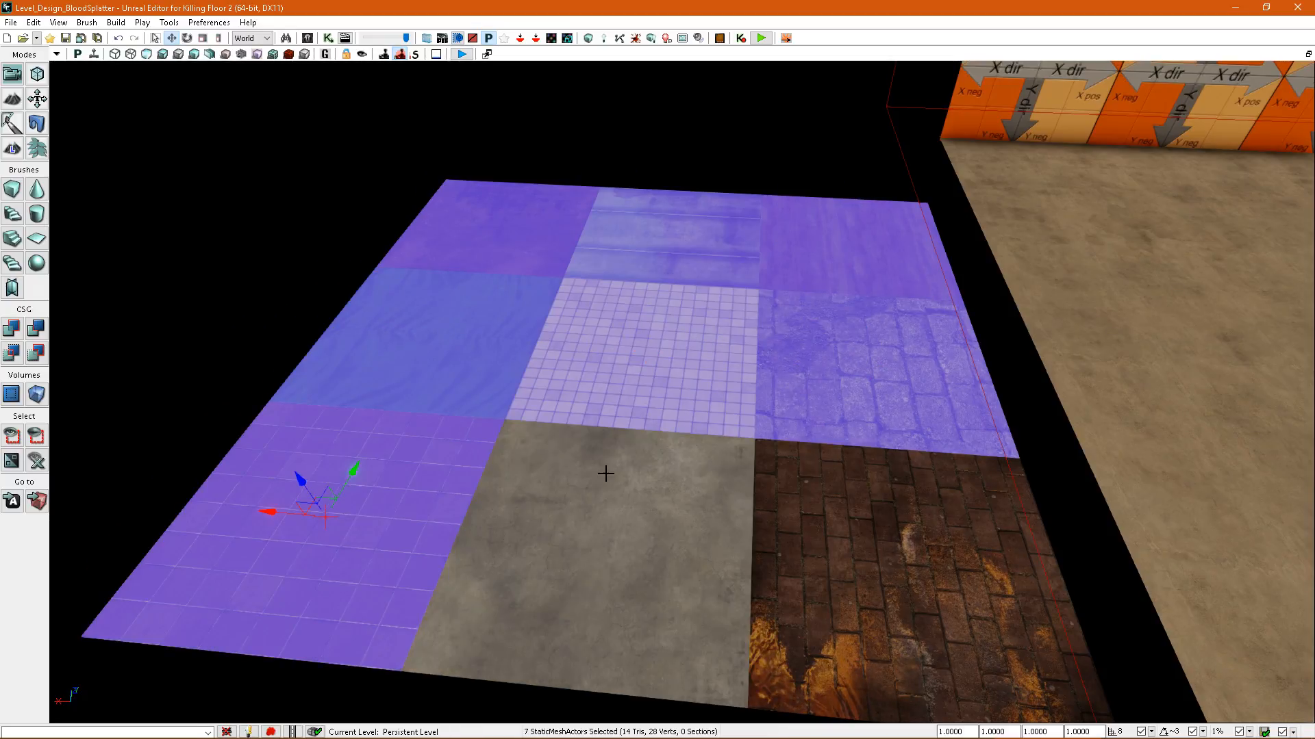
pyautogui.moveTo(842, 441); pyautogui.dragTo(715, 390, button='right')
pyautogui.moveTo(668, 200); pyautogui.dragTo(851, 388, button='right')
pyautogui.moveTo(826, 432); pyautogui.dragTo(792, 411, button='right')
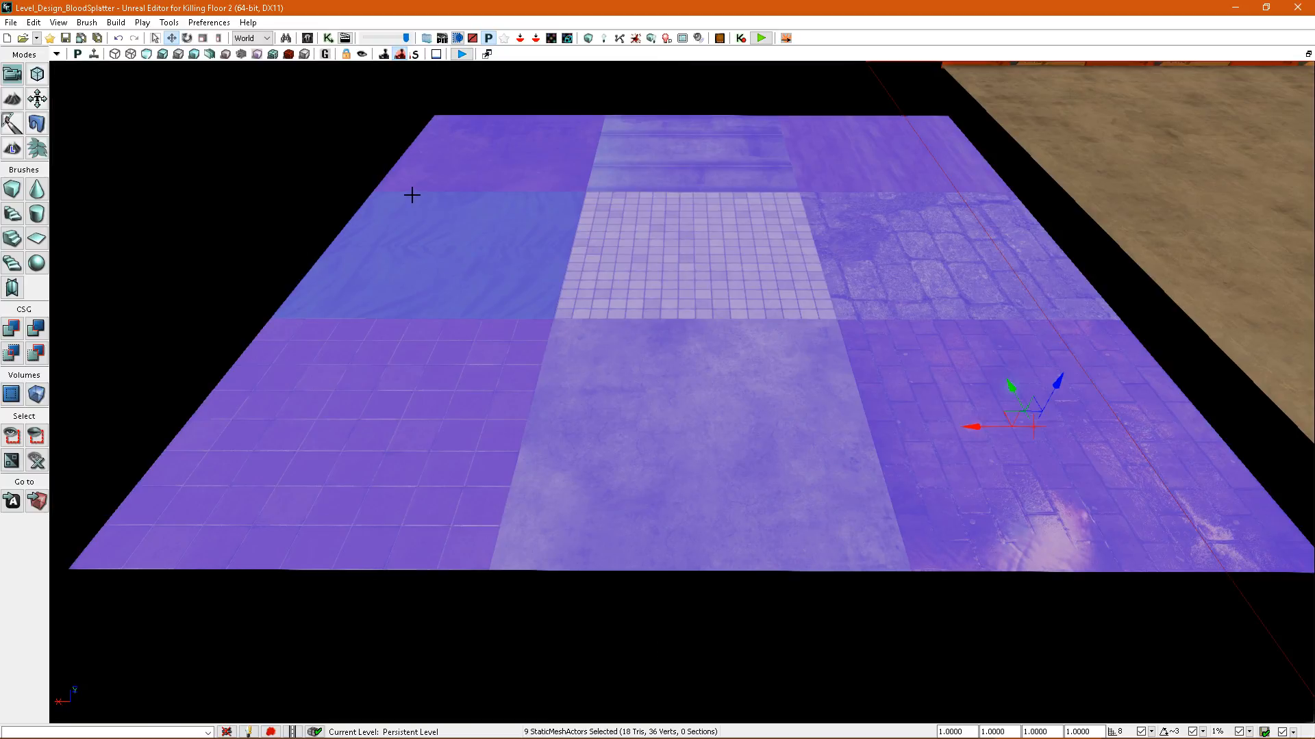
# Save the level with the nine tiles' splatter map settings.
pyautogui.click(65, 40)
pyautogui.moveTo(544, 314); pyautogui.dragTo(547, 311, button='right')
pyautogui.press('w')
pyautogui.press('s')
pyautogui.press('w')
pyautogui.press('s')
pyautogui.press('w')
pyautogui.moveTo(686, 361); pyautogui.dragTo(744, 384, button='right')
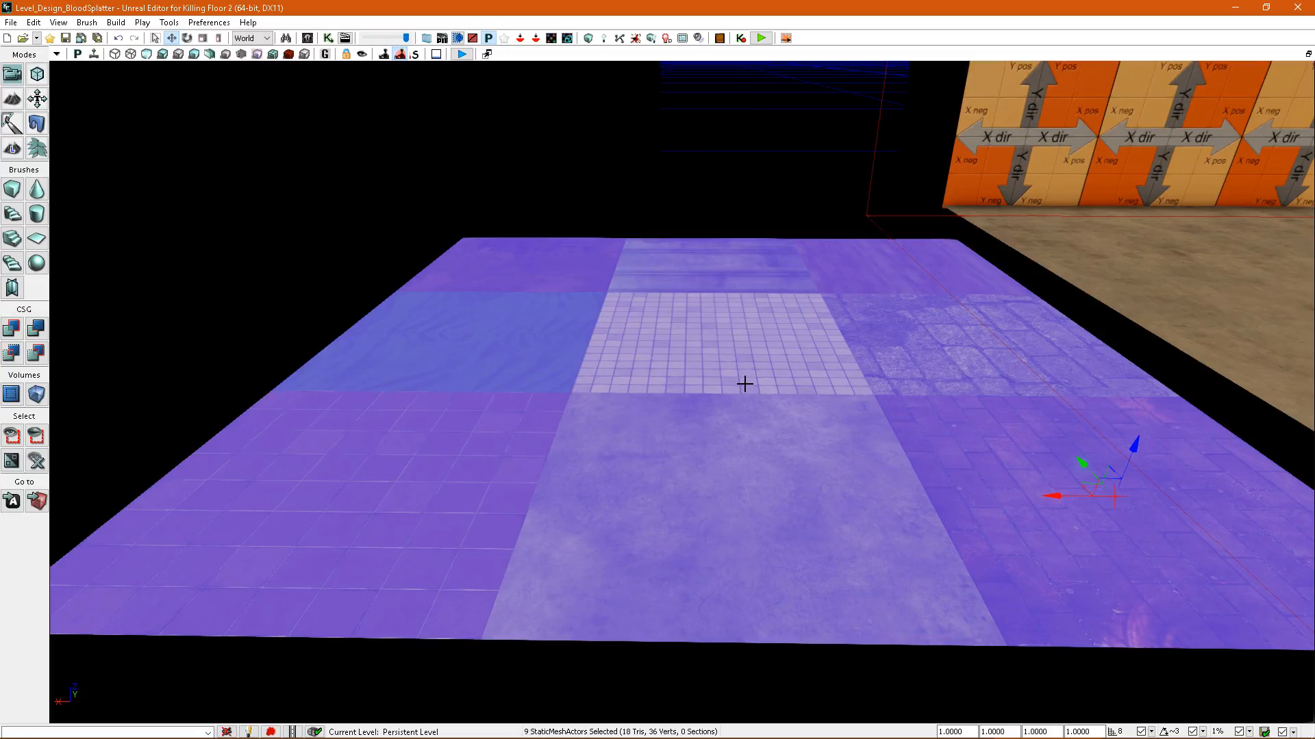
pyautogui.moveTo(744, 384)
pyautogui.mouseDown(button='right')
pyautogui.moveTo(754, 371)
pyautogui.moveTo(734, 381)
pyautogui.mouseUp(button='right')
pyautogui.click(65, 39)
# Select the back, middle and front rows of tiles together so the whole nine-tile patch is selected.
pyautogui.moveTo(729, 491); pyautogui.dragTo(731, 493, button='right')
pyautogui.rightClick(764, 495)
pyautogui.moveTo(600, 335); pyautogui.dragTo(603, 334, button='right')
pyautogui.click(603, 333)
pyautogui.keyDown('ctrl'); pyautogui.click(694, 339); pyautogui.keyUp('ctrl')
pyautogui.keyDown('ctrl'); pyautogui.click(860, 356); pyautogui.keyUp('ctrl')
pyautogui.keyDown('ctrl'); pyautogui.click(868, 409); pyautogui.keyUp('ctrl')
pyautogui.keyDown('ctrl'); pyautogui.click(698, 426); pyautogui.keyUp('ctrl')
pyautogui.keyDown('ctrl'); pyautogui.click(472, 428); pyautogui.keyUp('ctrl')
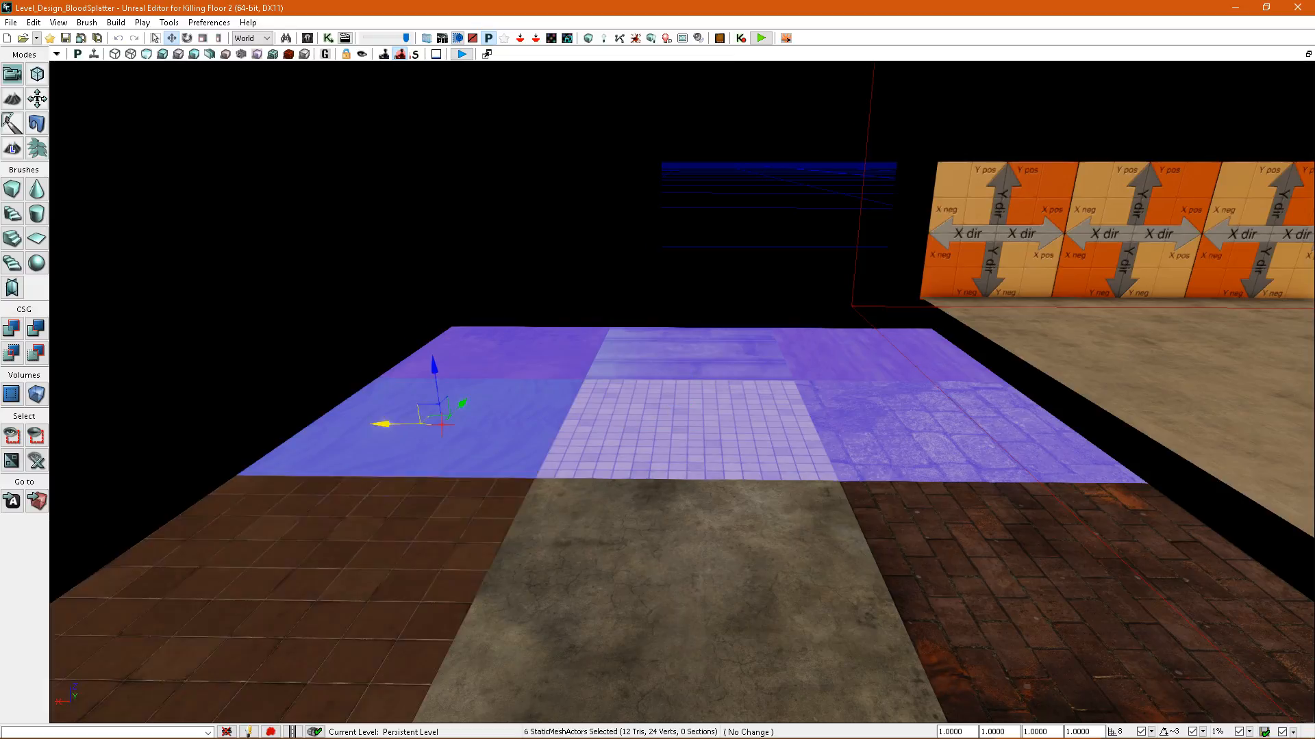
pyautogui.keyDown('ctrl'); pyautogui.click(329, 543); pyautogui.keyUp('ctrl')
pyautogui.keyDown('ctrl'); pyautogui.click(597, 529); pyautogui.keyUp('ctrl')
pyautogui.keyDown('ctrl'); pyautogui.click(962, 572); pyautogui.keyUp('ctrl')
pyautogui.moveTo(788, 436); pyautogui.dragTo(836, 482, button='right')
# Start combining the nine tiles into one static mesh and set its package to Level_Design_BloodSplatter.
pyautogui.rightClick(809, 491)
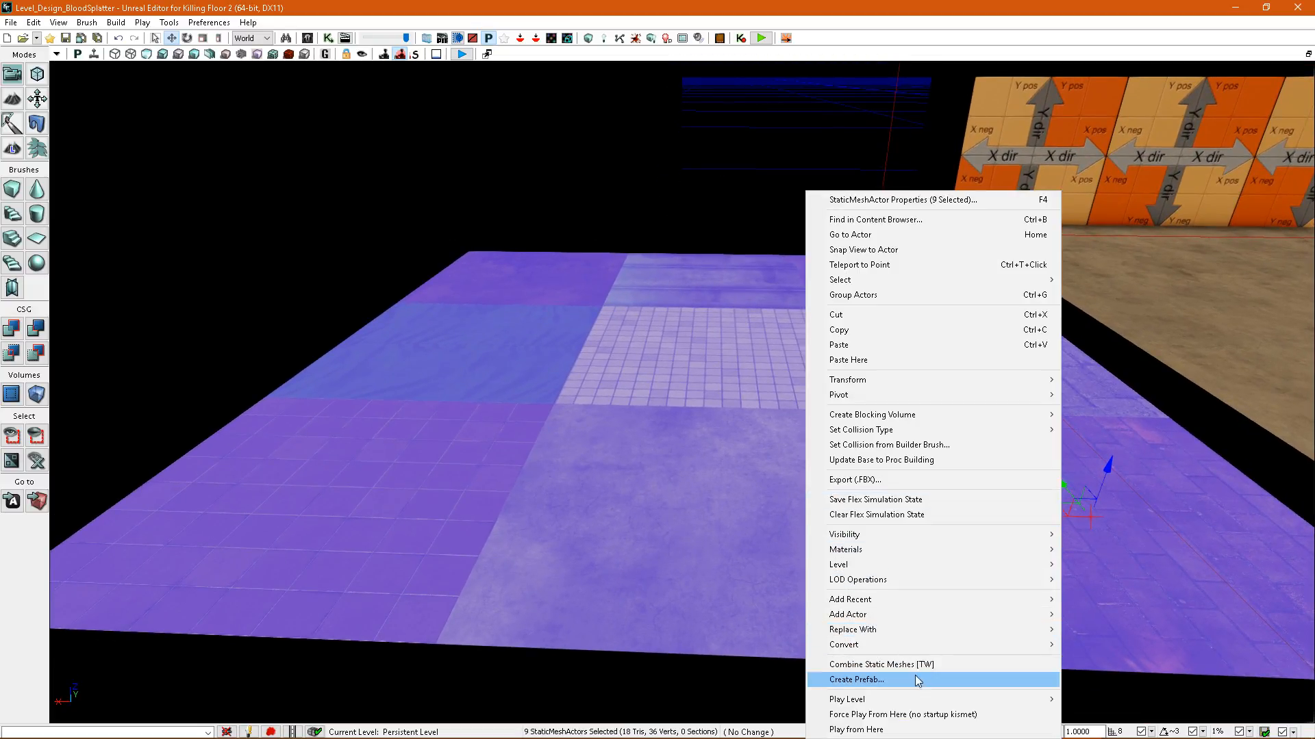
pyautogui.click(882, 667)
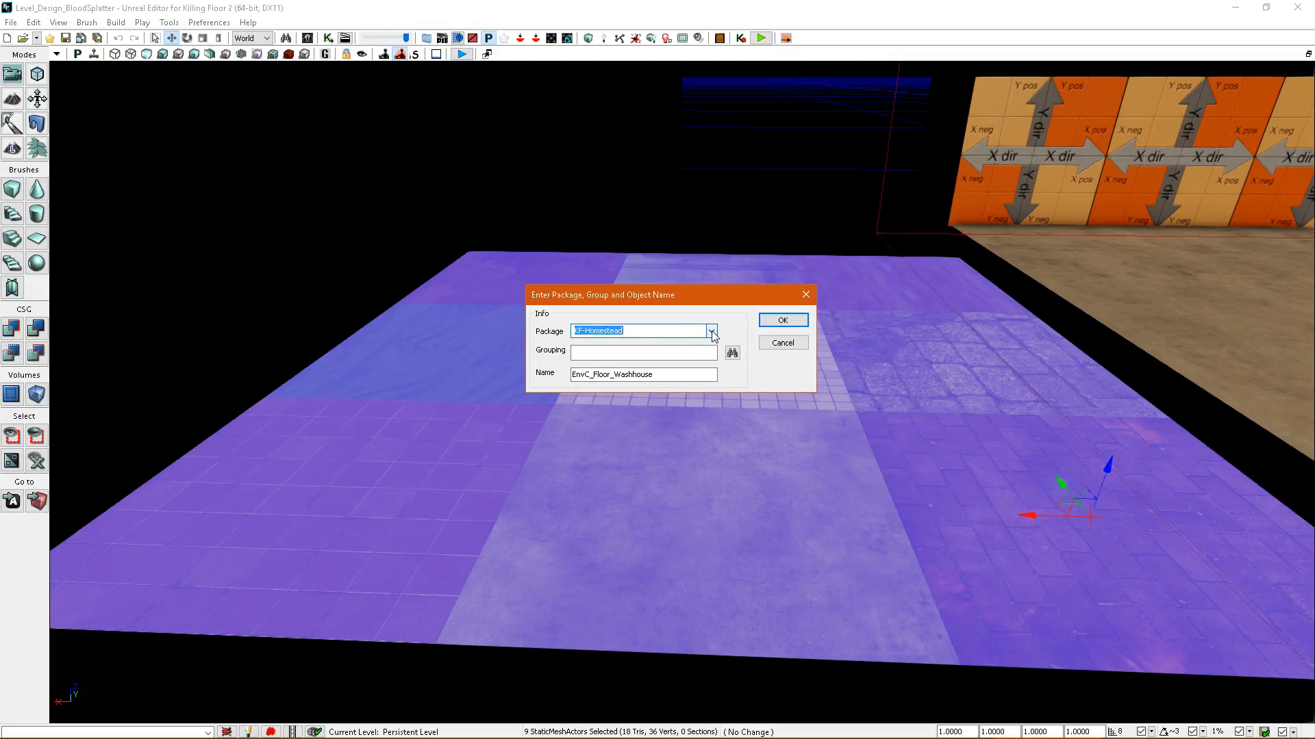
pyautogui.click(711, 332)
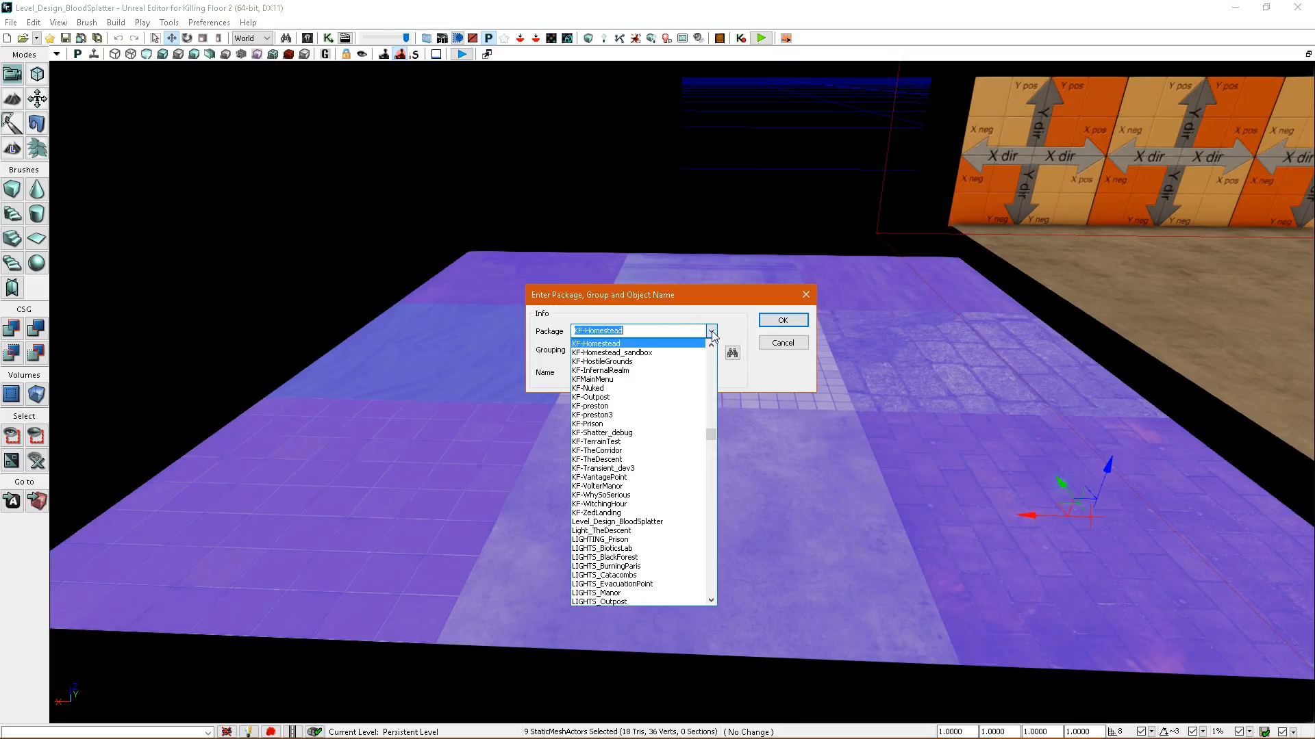
pyautogui.click(651, 330)
pyautogui.press('BackSpace')
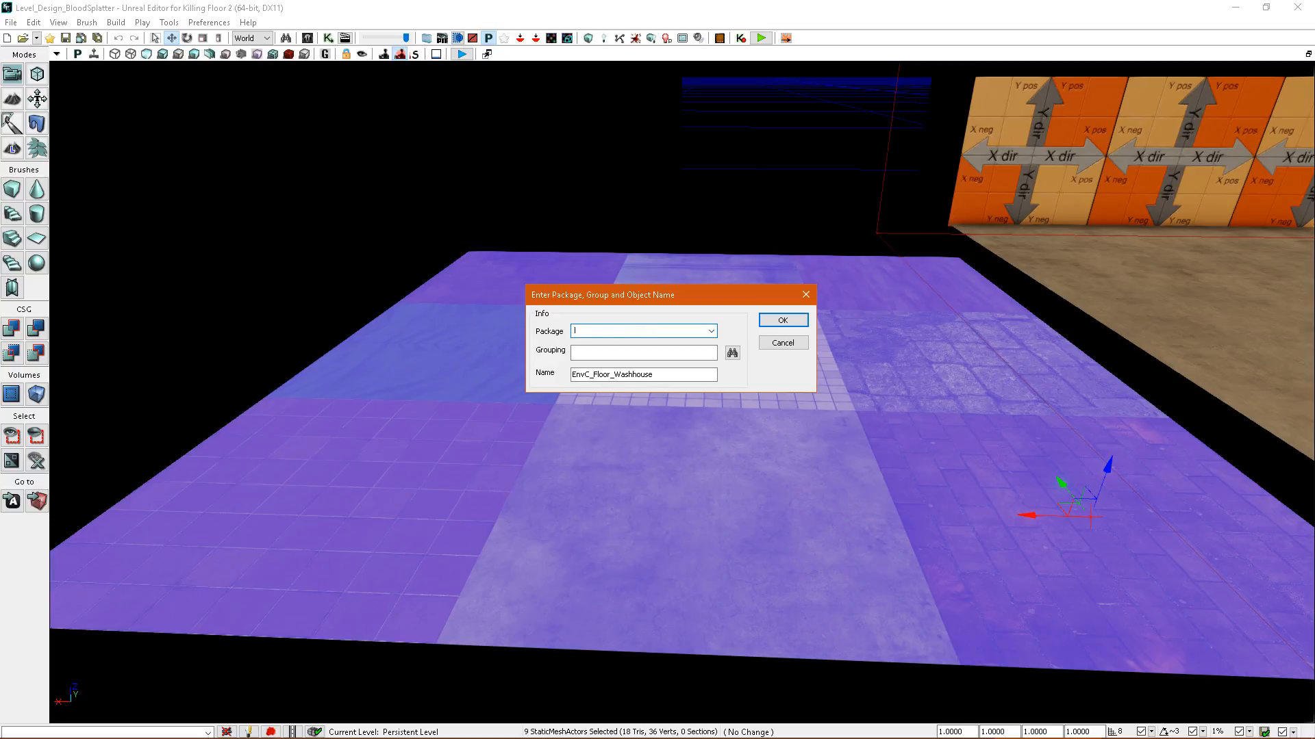
pyautogui.click(711, 331)
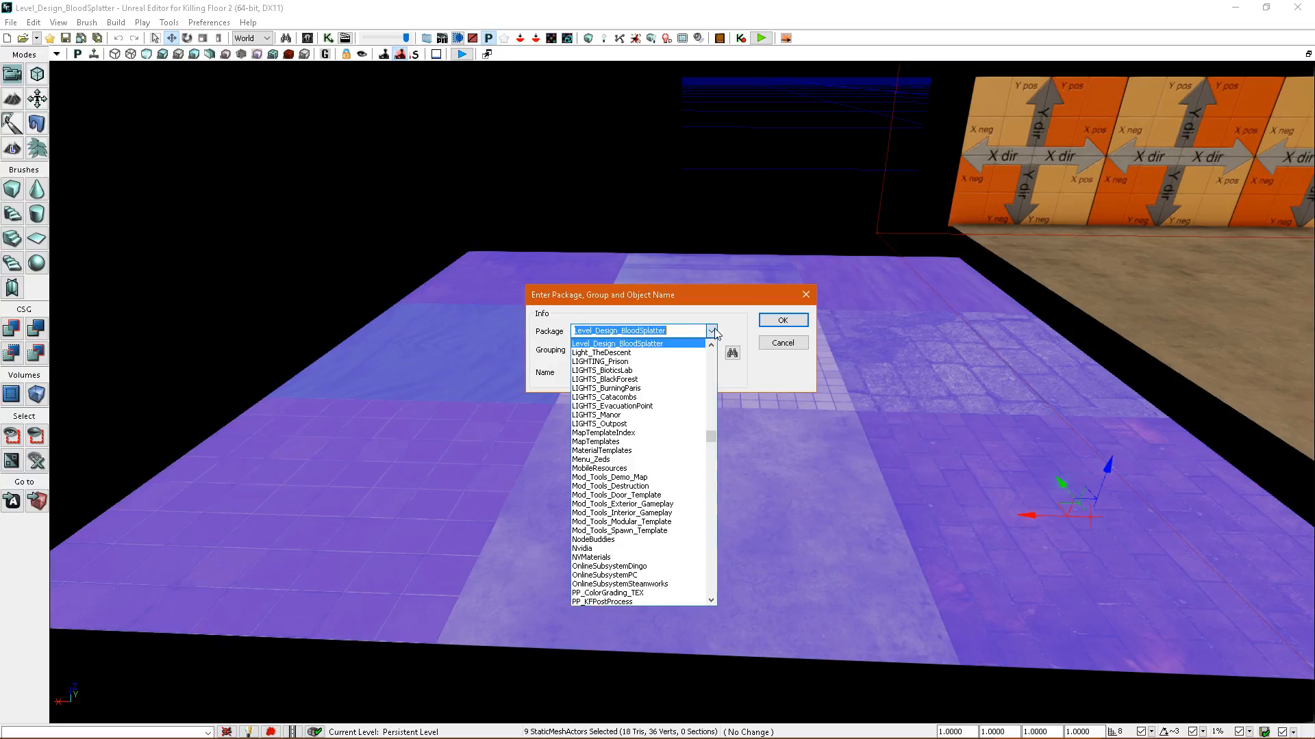
pyautogui.click(659, 353)
# Name the combined mesh Blood_Floor, create it, and agree to replace the original actors in the scene.
pyautogui.click(616, 375)
pyautogui.moveTo(613, 376); pyautogui.dragTo(691, 371)
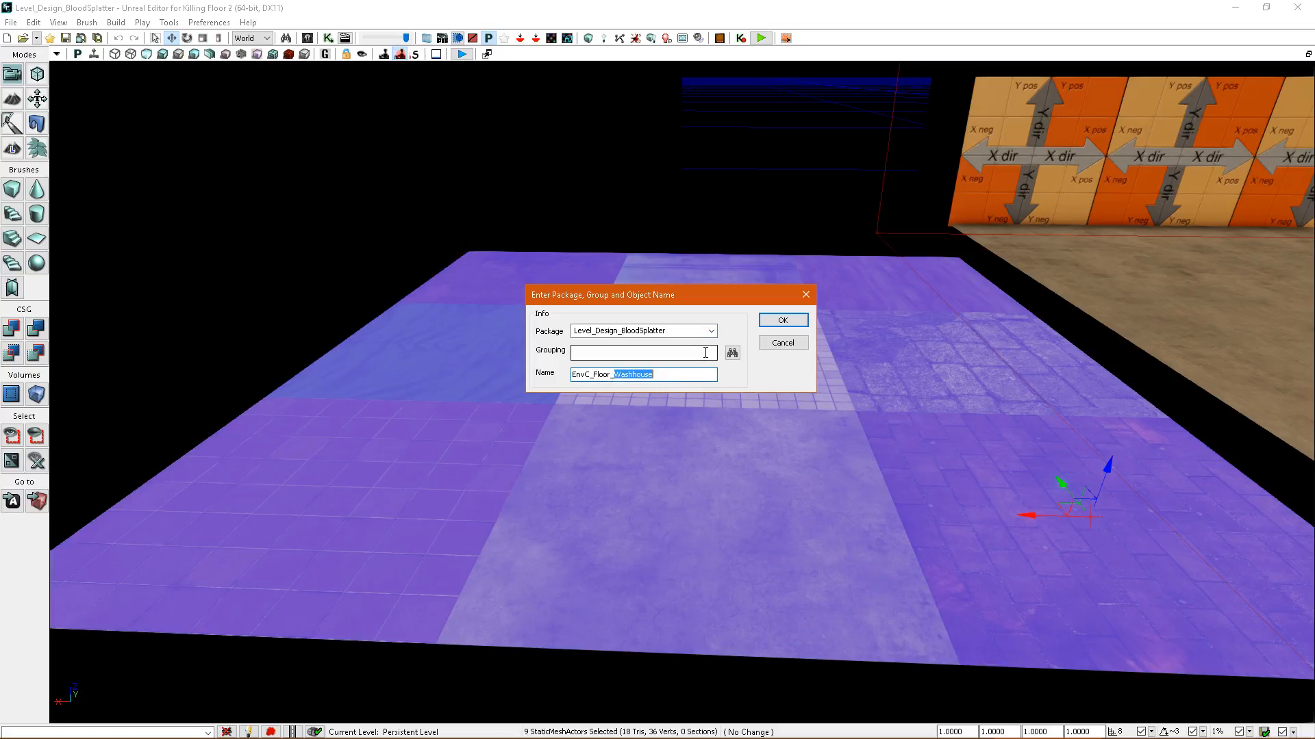
pyautogui.hotkey('shift', 'Home')
pyautogui.write('Floor')
pyautogui.hotkey('shift', 'End')
pyautogui.hotkey('shift', 'Home')
pyautogui.hotkey('ctrl', 'a')
pyautogui.write('Bl')
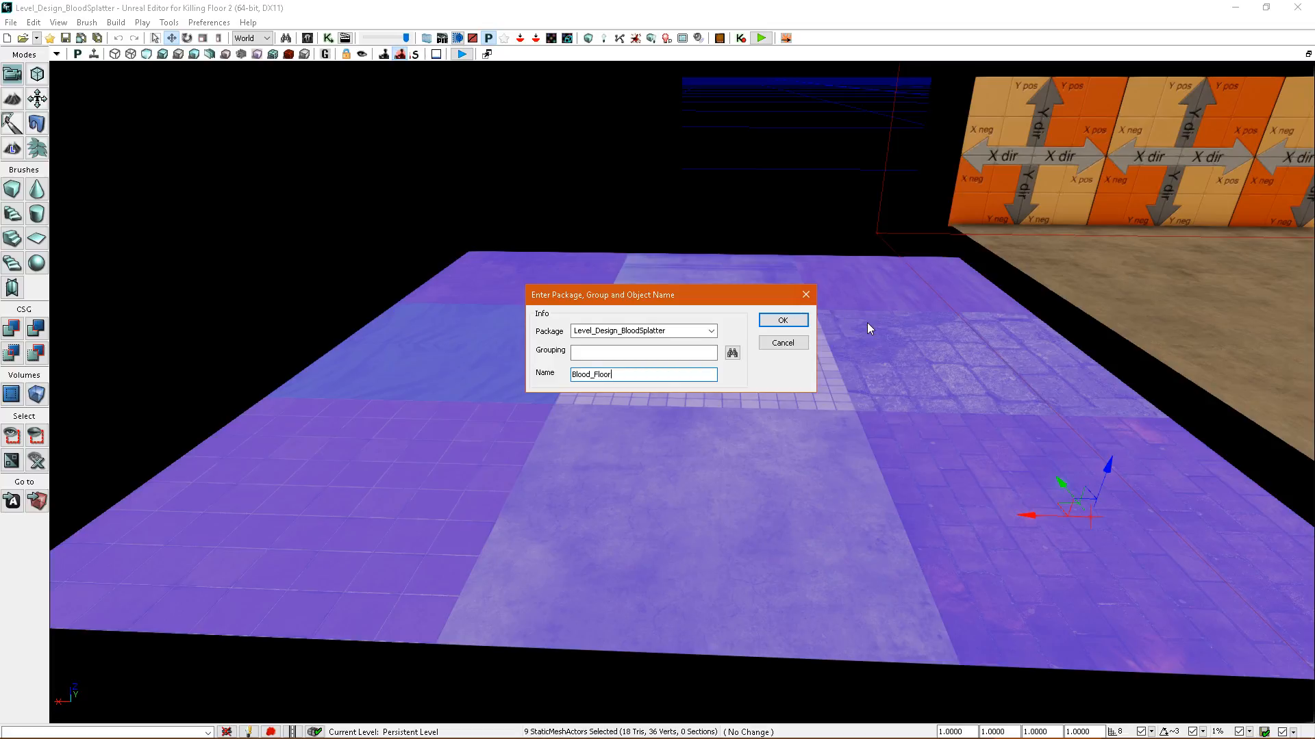
pyautogui.click(795, 320)
pyautogui.click(629, 399)
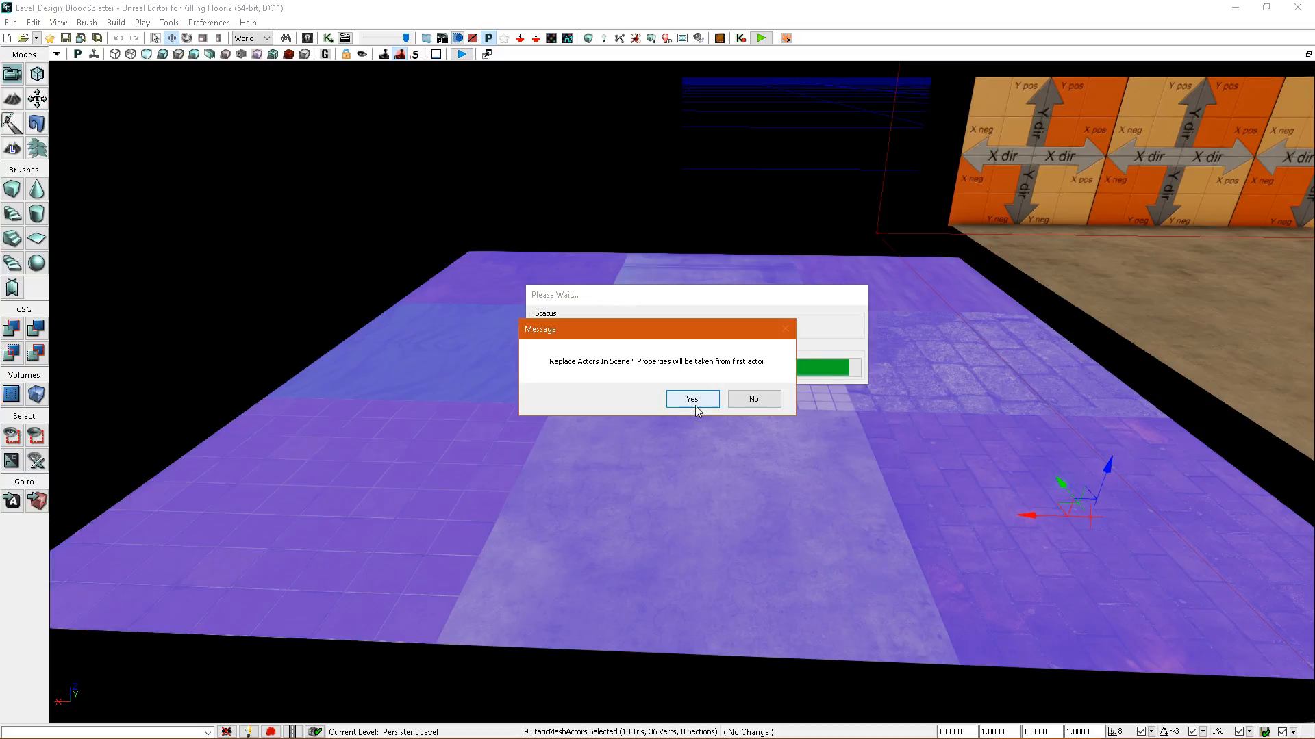
pyautogui.click(690, 403)
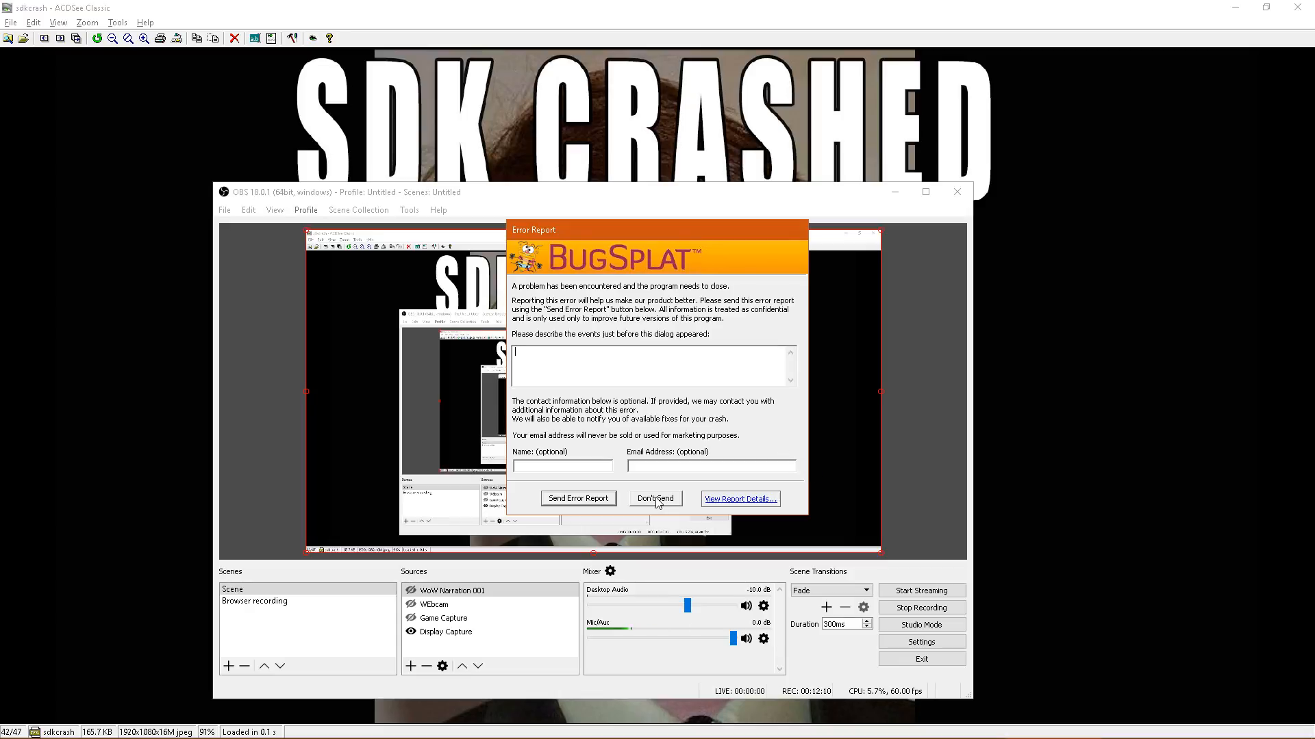
# Dismiss the error report without sending it and bring the sdkcrash image to the front.
pyautogui.click(663, 498)
pyautogui.click(646, 159)
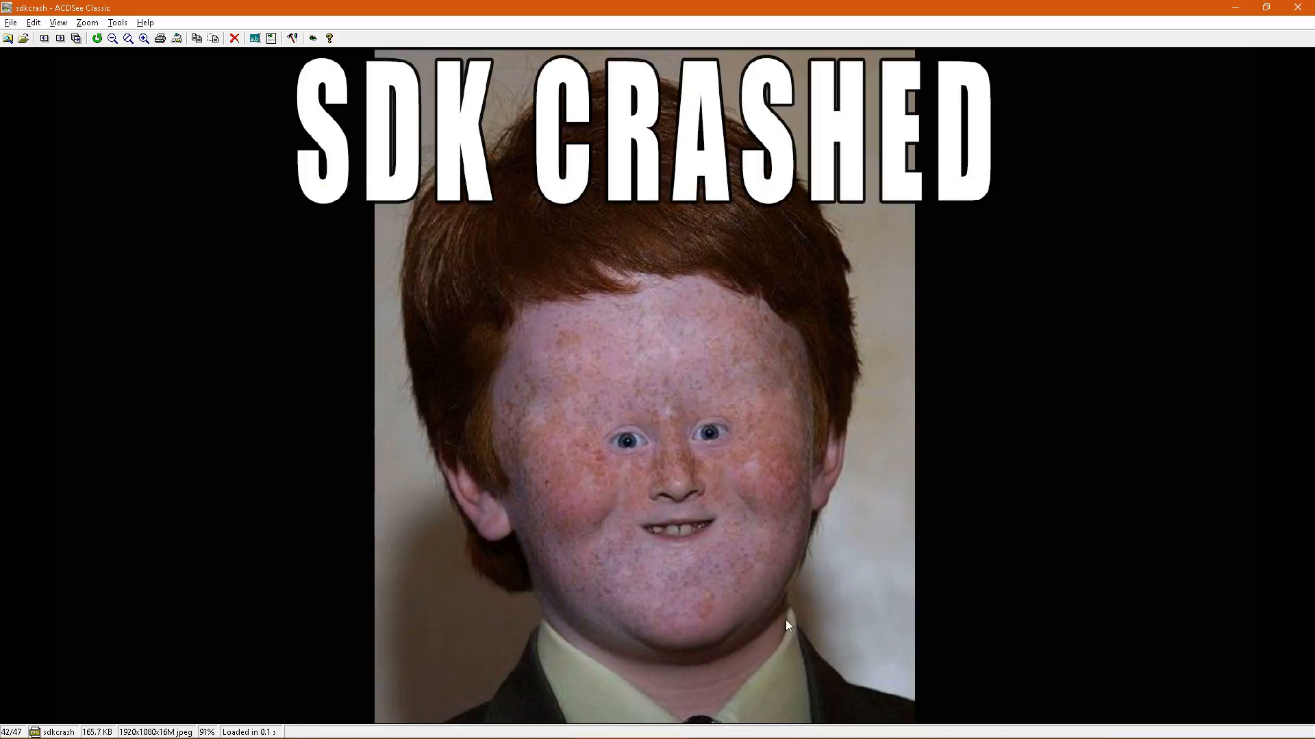
# Relaunch the Killing Floor 2 SDK and get its level editor running again.
pyautogui.rightClick(1179, 726)
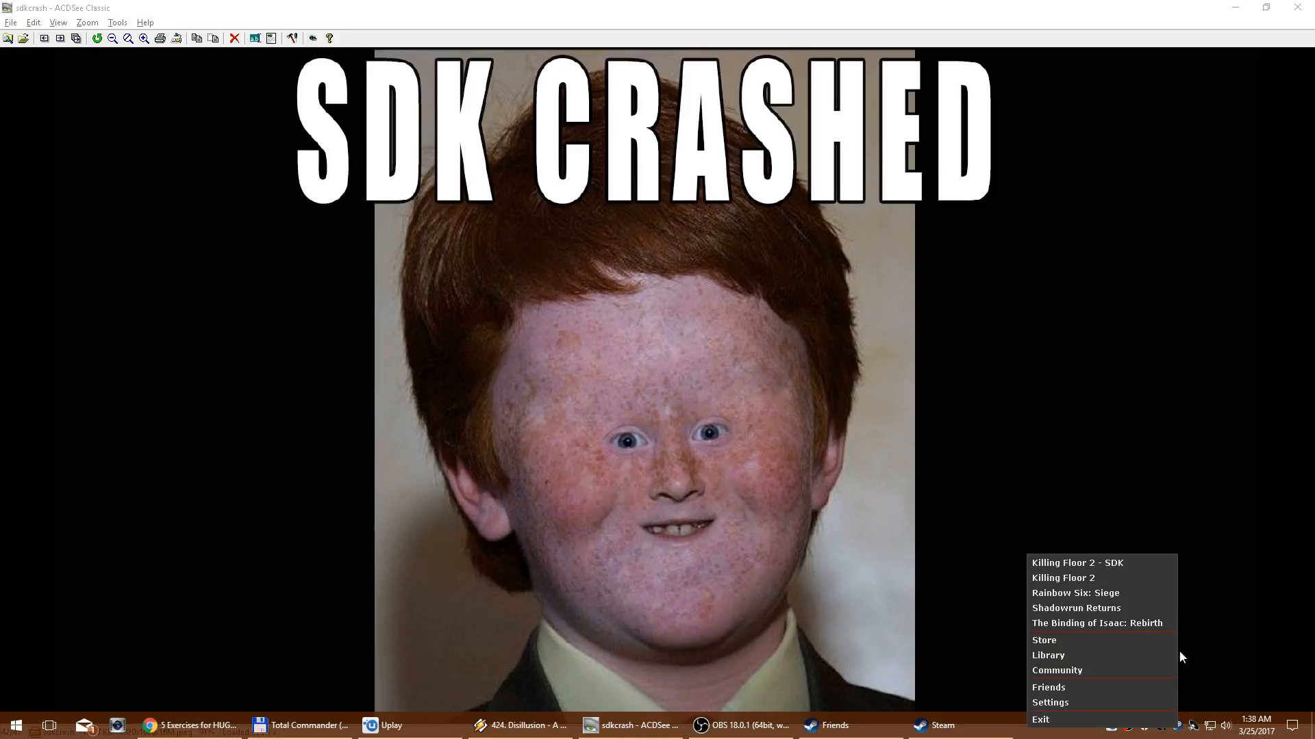
pyautogui.click(1105, 565)
pyautogui.click(671, 417)
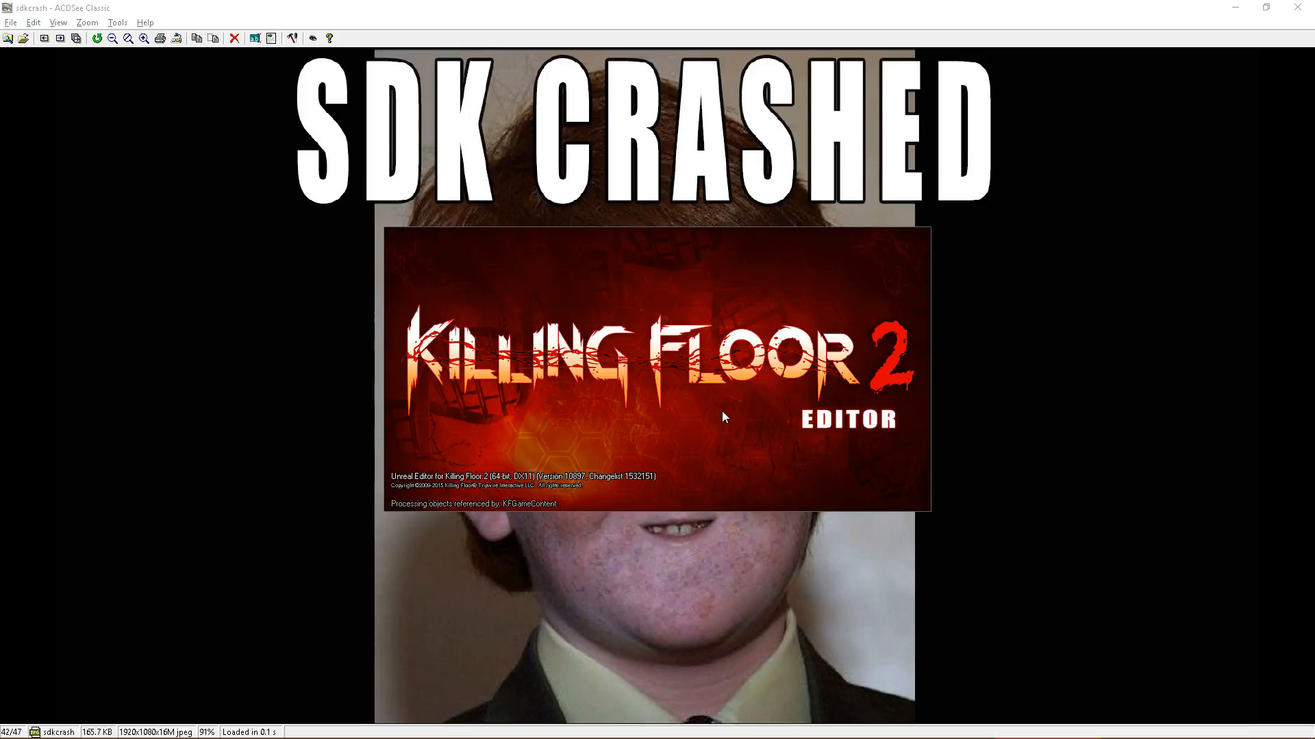
pyautogui.press('Return')
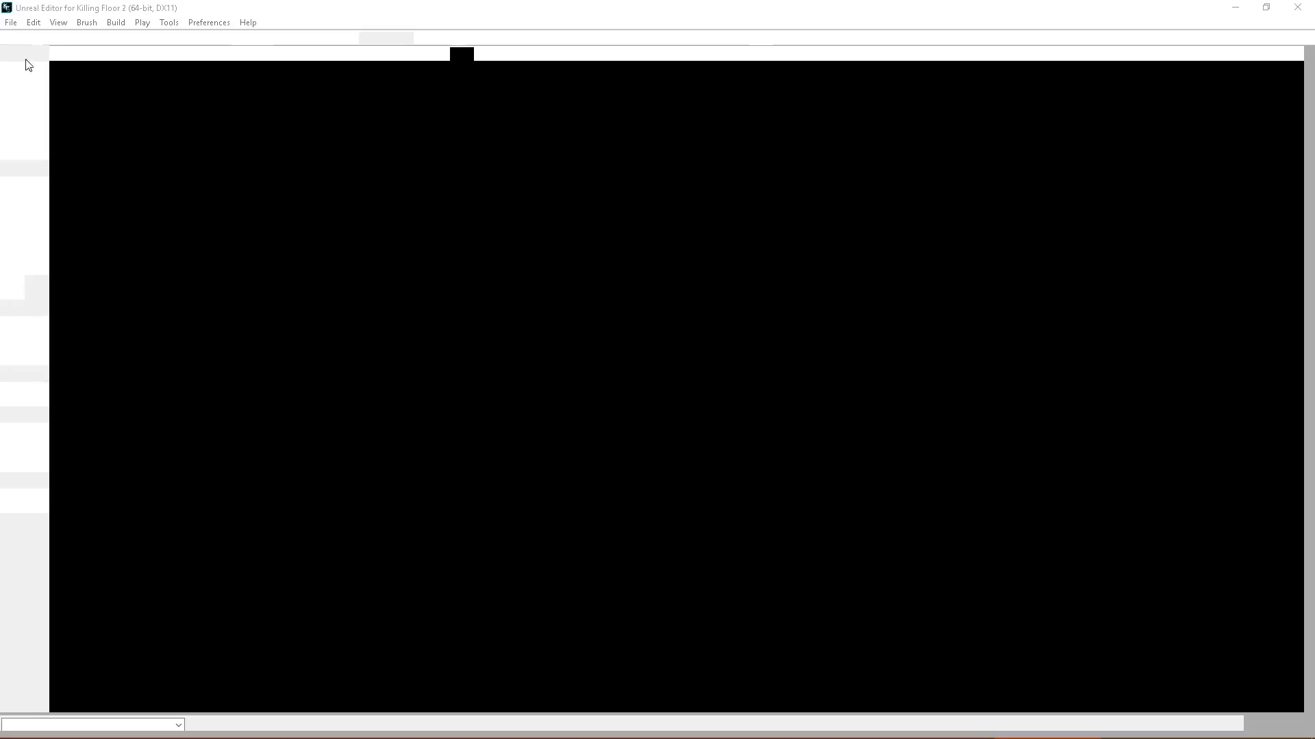
pyautogui.click(787, 493)
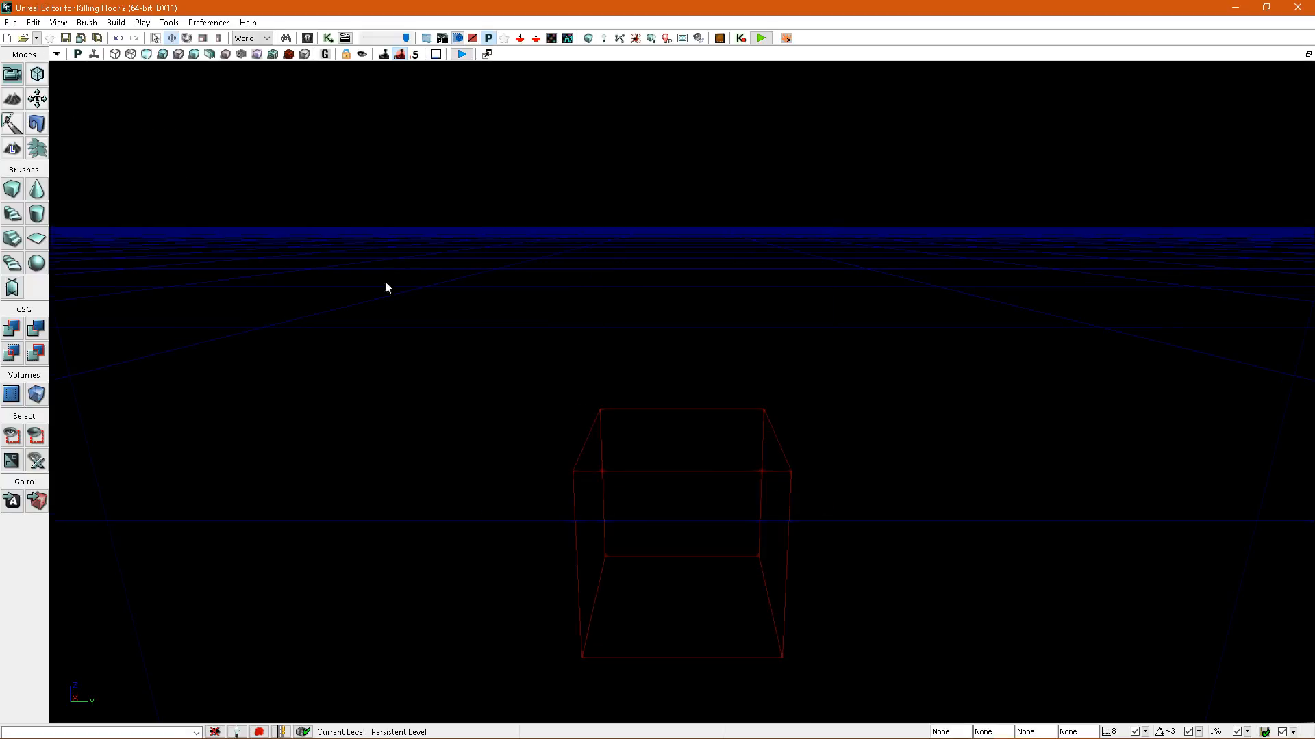
# Open the recently used level Level_Design_BloodSplatter.kfm.
pyautogui.click(11, 22)
pyautogui.moveTo(64, 239)
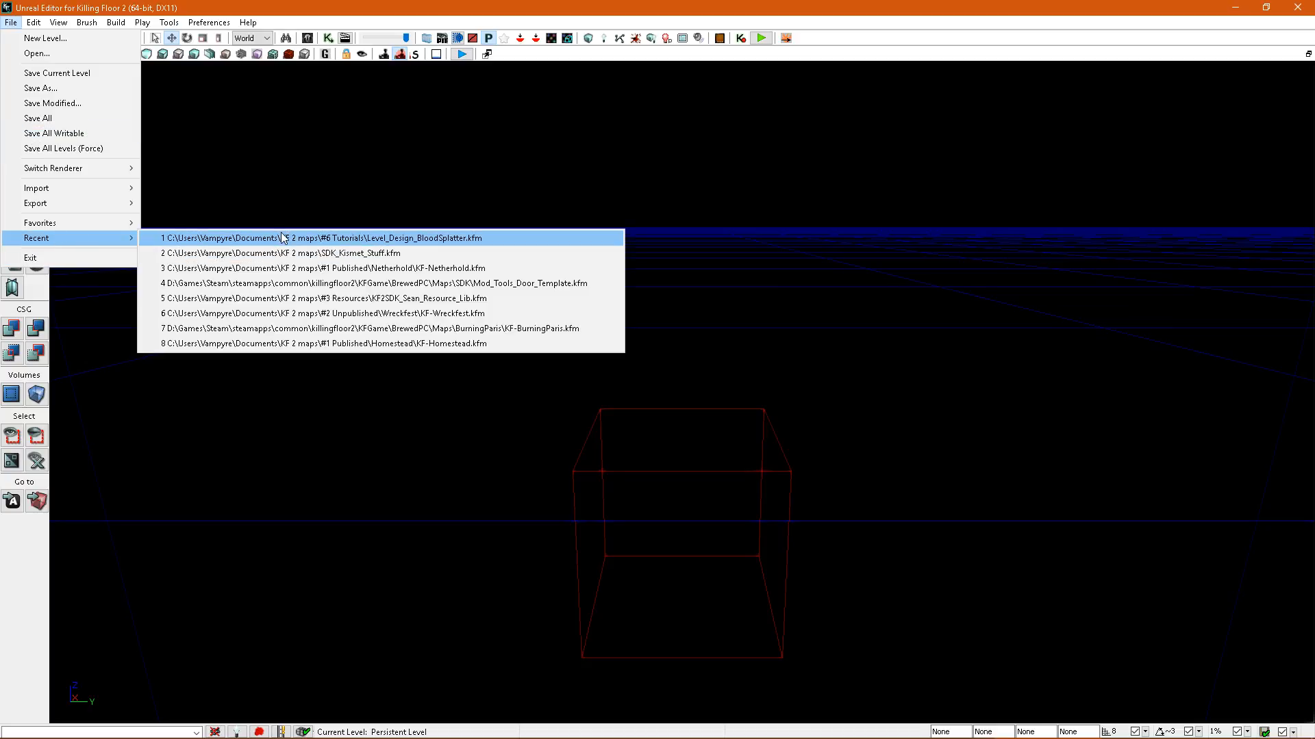
pyautogui.click(286, 238)
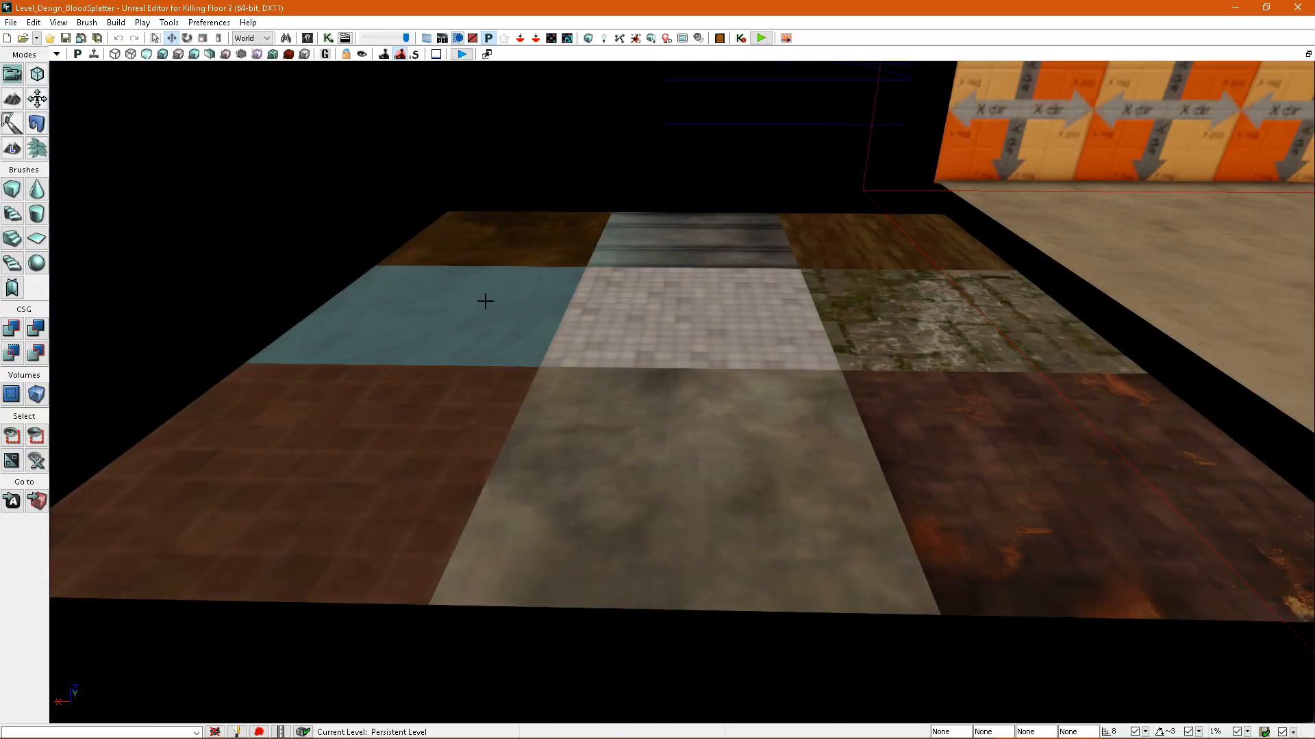
# Select all nine material tiles together, covering the back, middle and front rows of the patch.
pyautogui.moveTo(594, 300)
pyautogui.mouseDown(button='right')
pyautogui.moveTo(582, 330)
pyautogui.moveTo(594, 304)
pyautogui.mouseUp(button='right')
pyautogui.click(493, 291)
pyautogui.keyDown('ctrl'); pyautogui.click(616, 285); pyautogui.keyUp('ctrl')
pyautogui.keyDown('ctrl'); pyautogui.click(870, 291); pyautogui.keyUp('ctrl')
pyautogui.keyDown('ctrl'); pyautogui.click(860, 367); pyautogui.keyUp('ctrl')
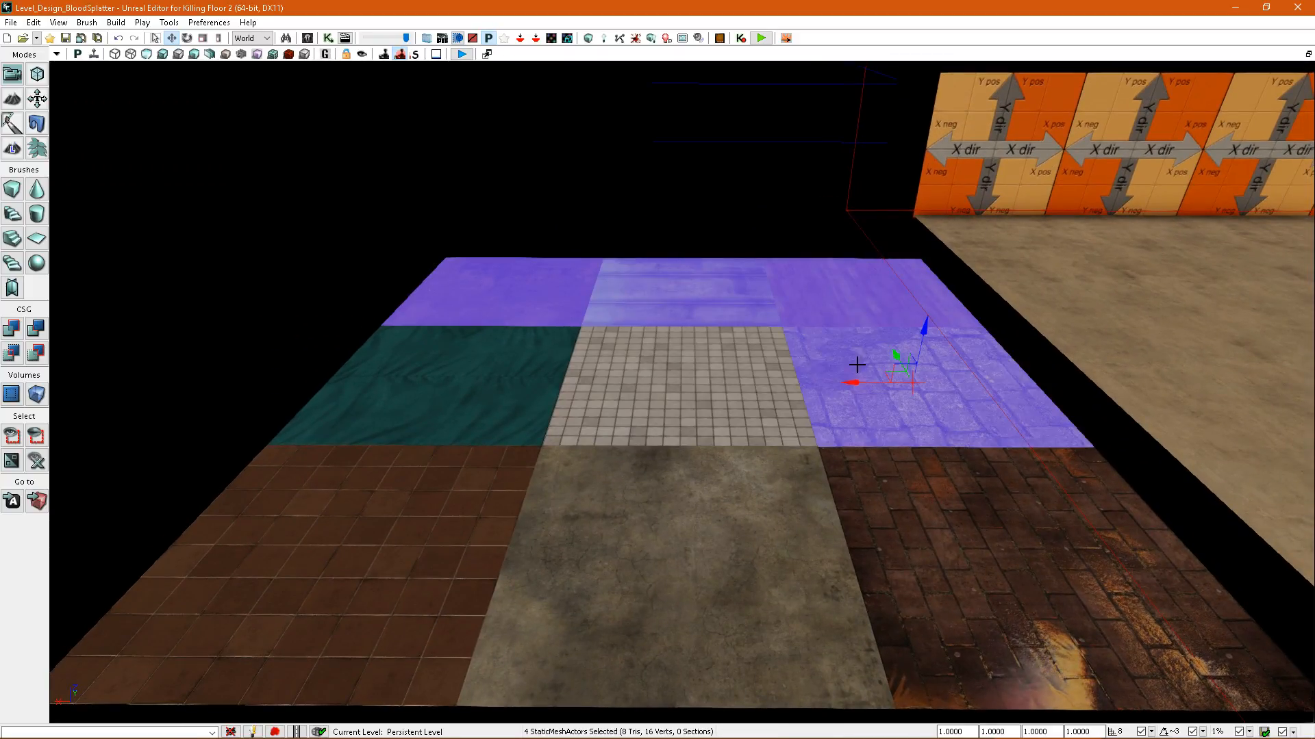
pyautogui.keyDown('ctrl'); pyautogui.click(568, 369); pyautogui.keyUp('ctrl')
pyautogui.keyDown('ctrl'); pyautogui.click(438, 374); pyautogui.keyUp('ctrl')
pyautogui.keyDown('ctrl'); pyautogui.click(411, 503); pyautogui.keyUp('ctrl')
pyautogui.keyDown('ctrl'); pyautogui.click(651, 520); pyautogui.keyUp('ctrl')
pyautogui.keyDown('ctrl'); pyautogui.click(911, 534); pyautogui.keyUp('ctrl')
pyautogui.moveTo(911, 534); pyautogui.dragTo(918, 520, button='right')
# Start converting the nine selected tiles into a single static mesh, with Level_Design_BloodSplatter as its package.
pyautogui.click(845, 672)
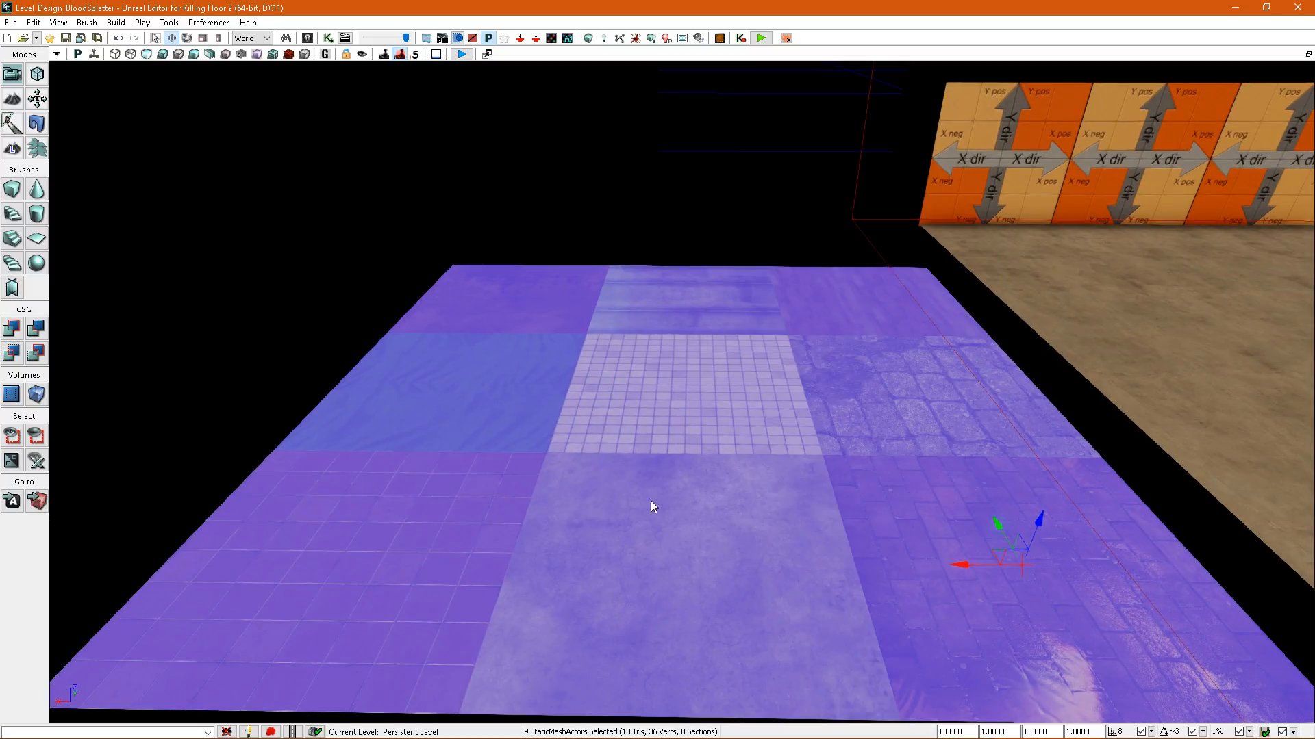
pyautogui.click(710, 331)
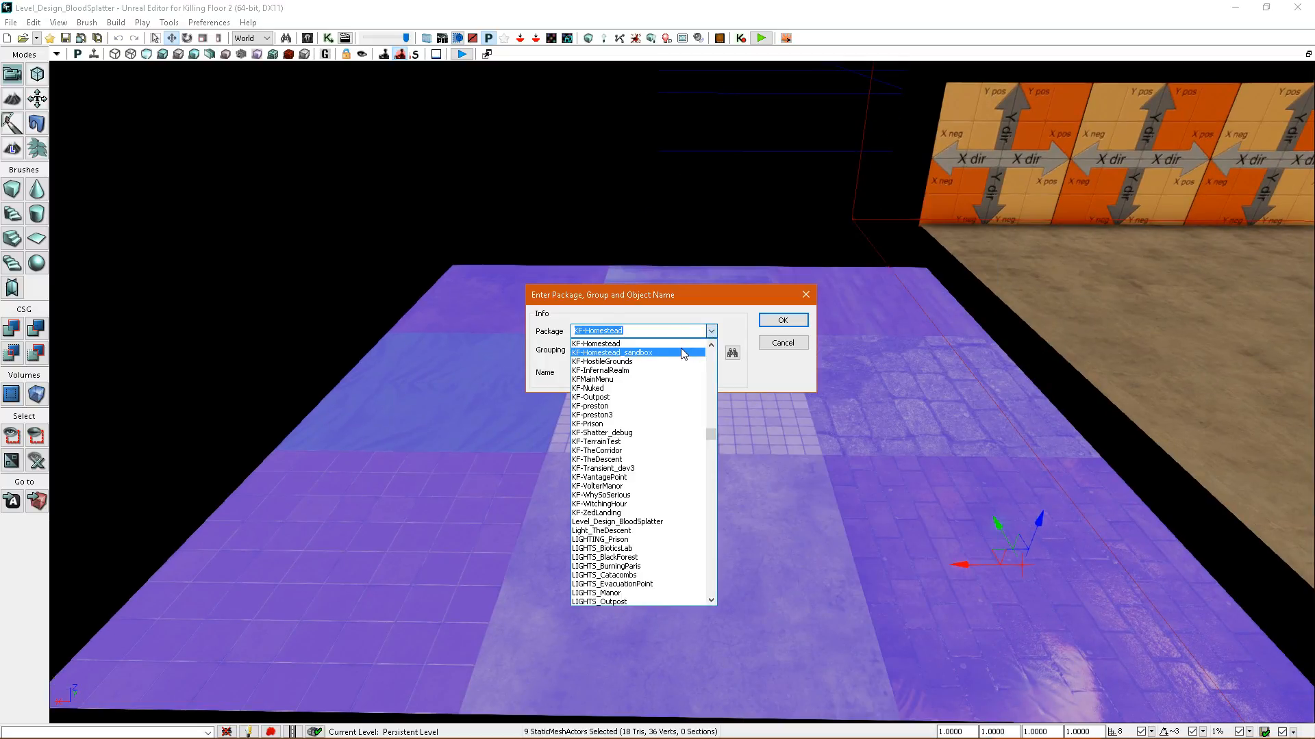
pyautogui.write('le')
pyautogui.click(628, 345)
# Name the combined mesh Bloody_Floor, create it, and agree to replace the original tiles in the scene.
pyautogui.click(662, 378)
pyautogui.doubleClick(662, 377)
pyautogui.write('B')
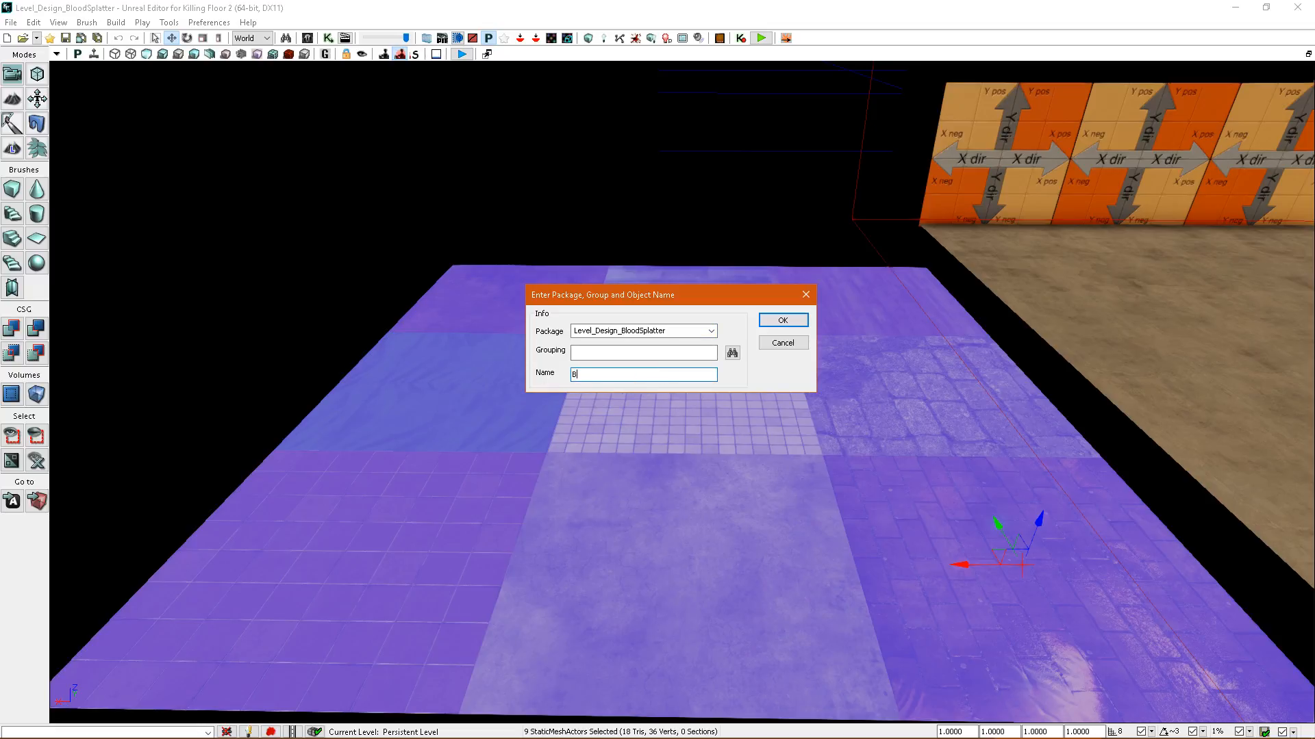
pyautogui.press('Return')
pyautogui.click(619, 398)
pyautogui.click(681, 397)
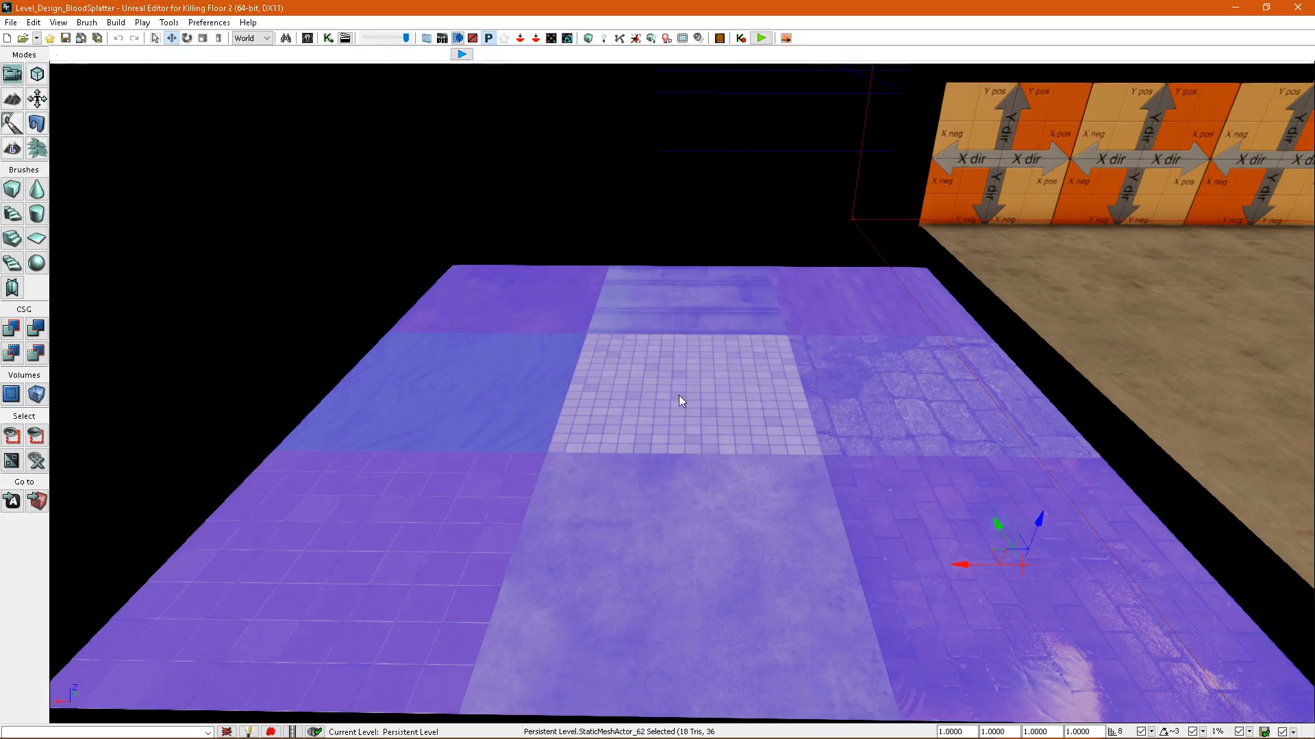
# Bring up the Content Browser beside the viewport and locate the combined floor mesh's asset in it.
pyautogui.moveTo(654, 396); pyautogui.dragTo(602, 144, button='right')
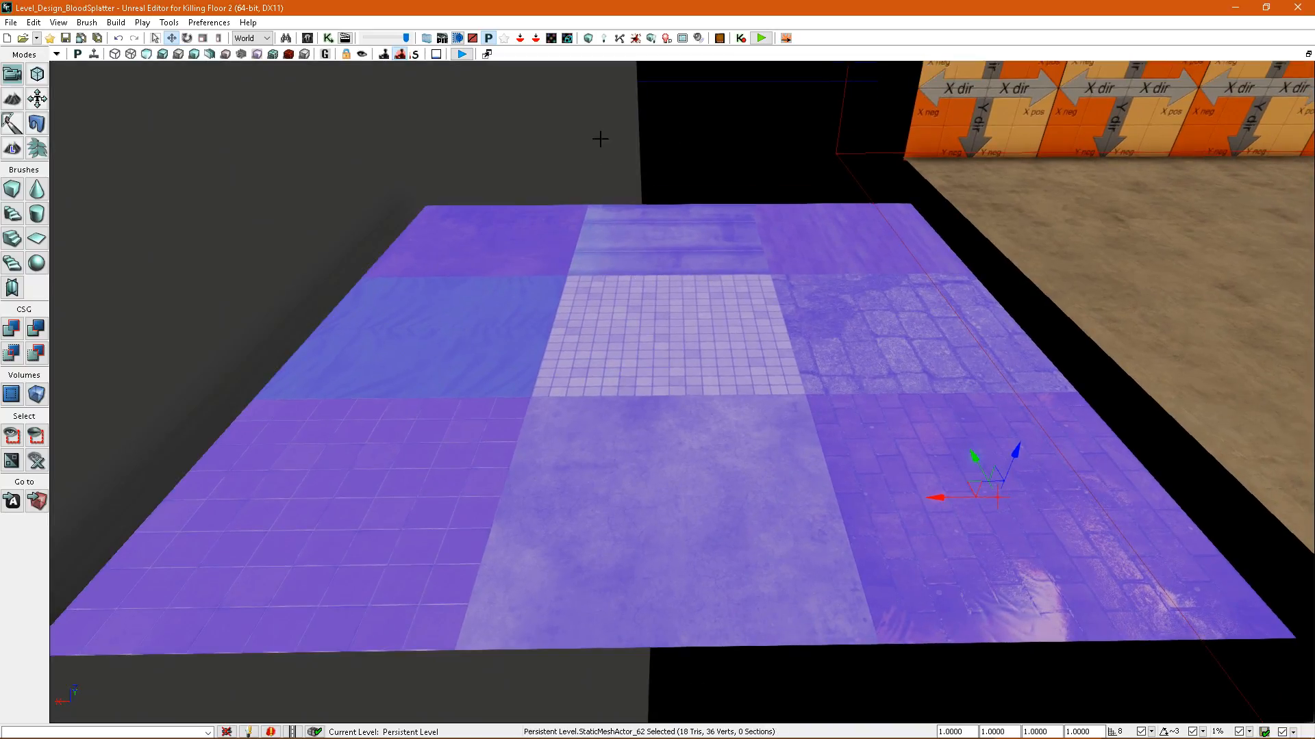
pyautogui.click(935, 149)
pyautogui.moveTo(1314, 75); pyautogui.dragTo(764, 15)
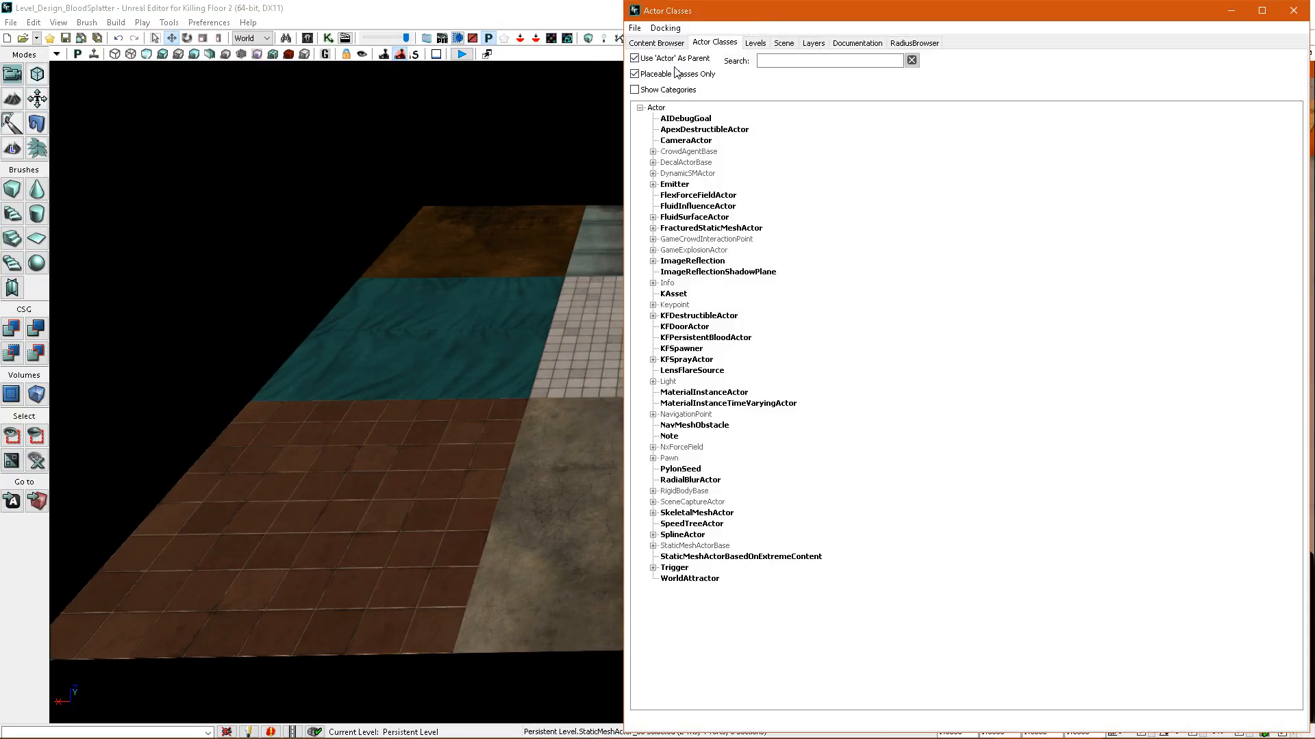
pyautogui.click(656, 29)
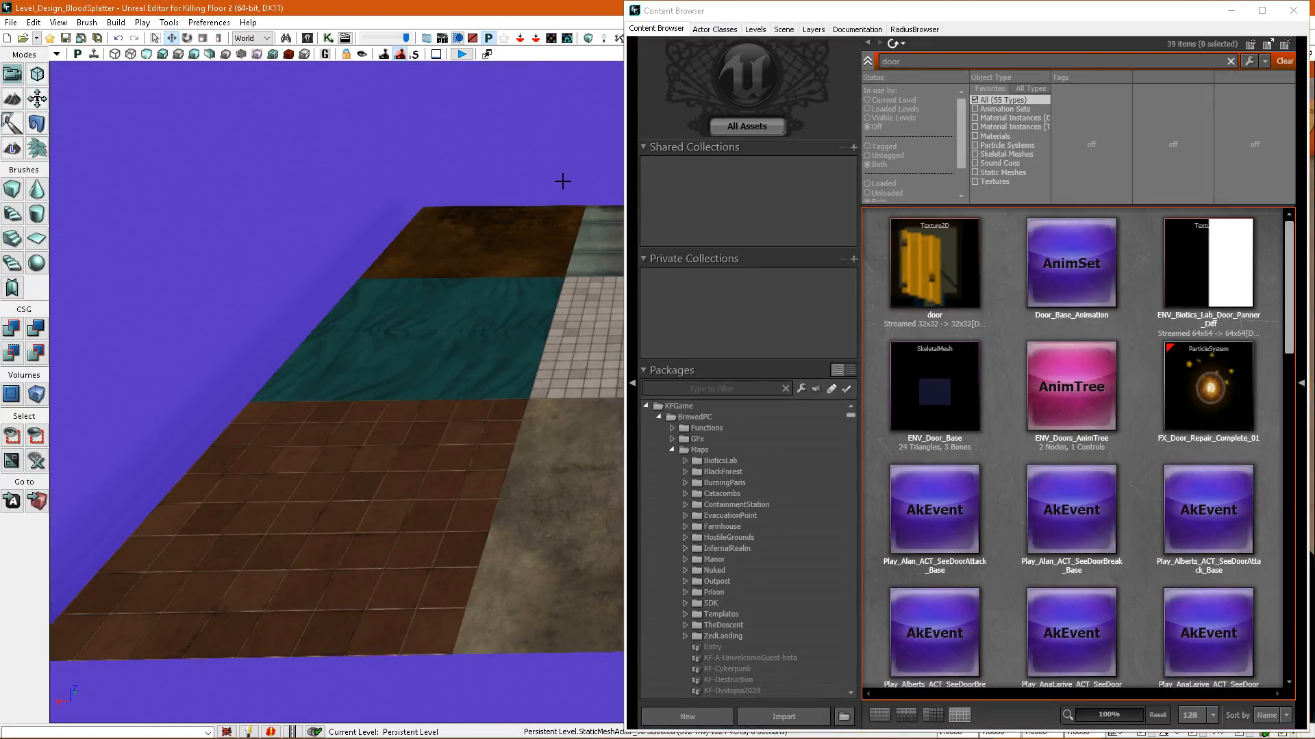
pyautogui.hotkey('ctrl', 'b')
pyautogui.click(543, 332)
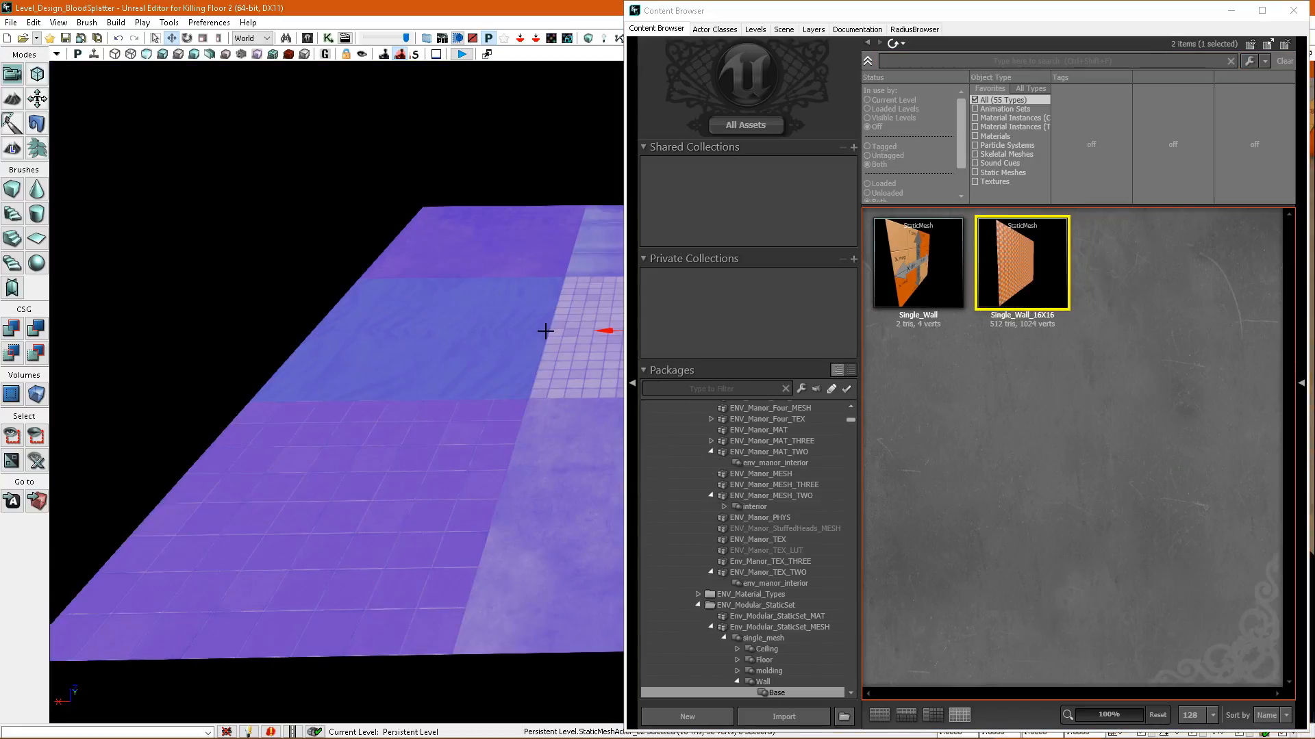
pyautogui.hotkey('ctrl', 'b')
# Show the contents of the level_design_bloodsplatter package and open Bloody_Floor in the Static Mesh Editor.
pyautogui.moveTo(993, 291)
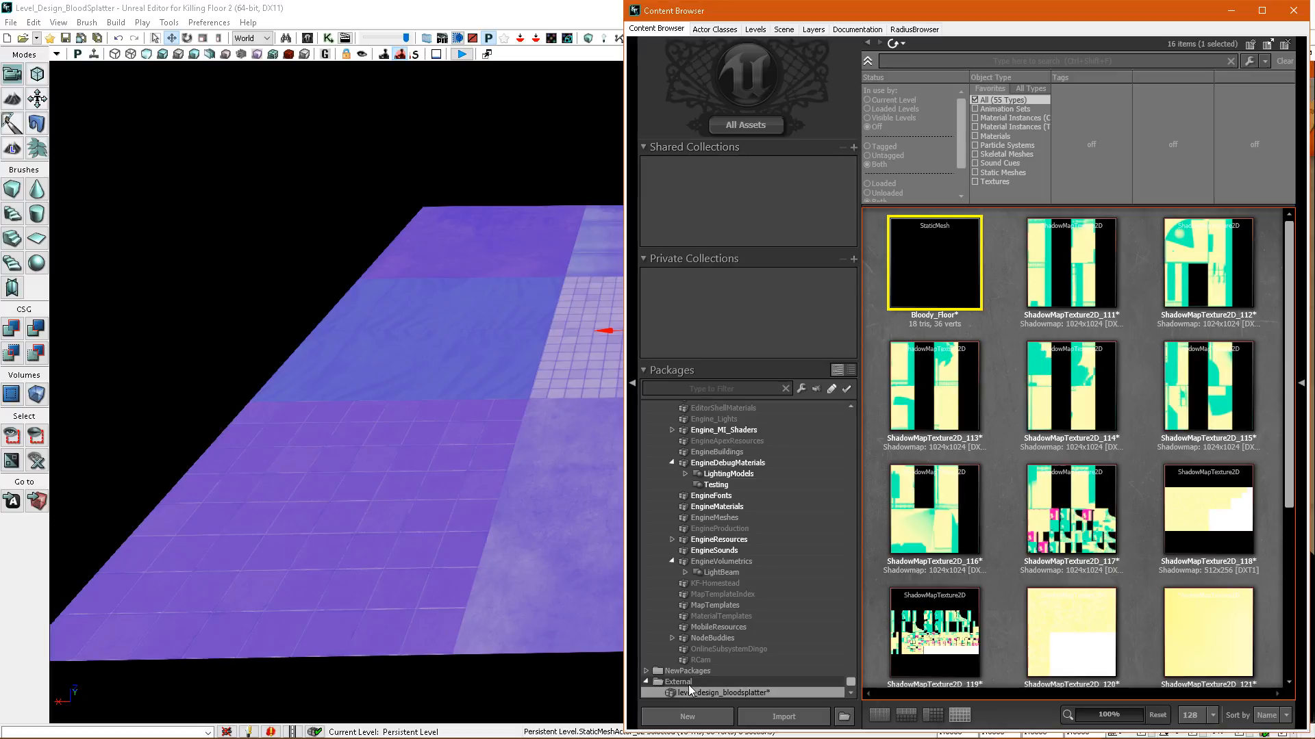
pyautogui.click(700, 692)
pyautogui.click(700, 693)
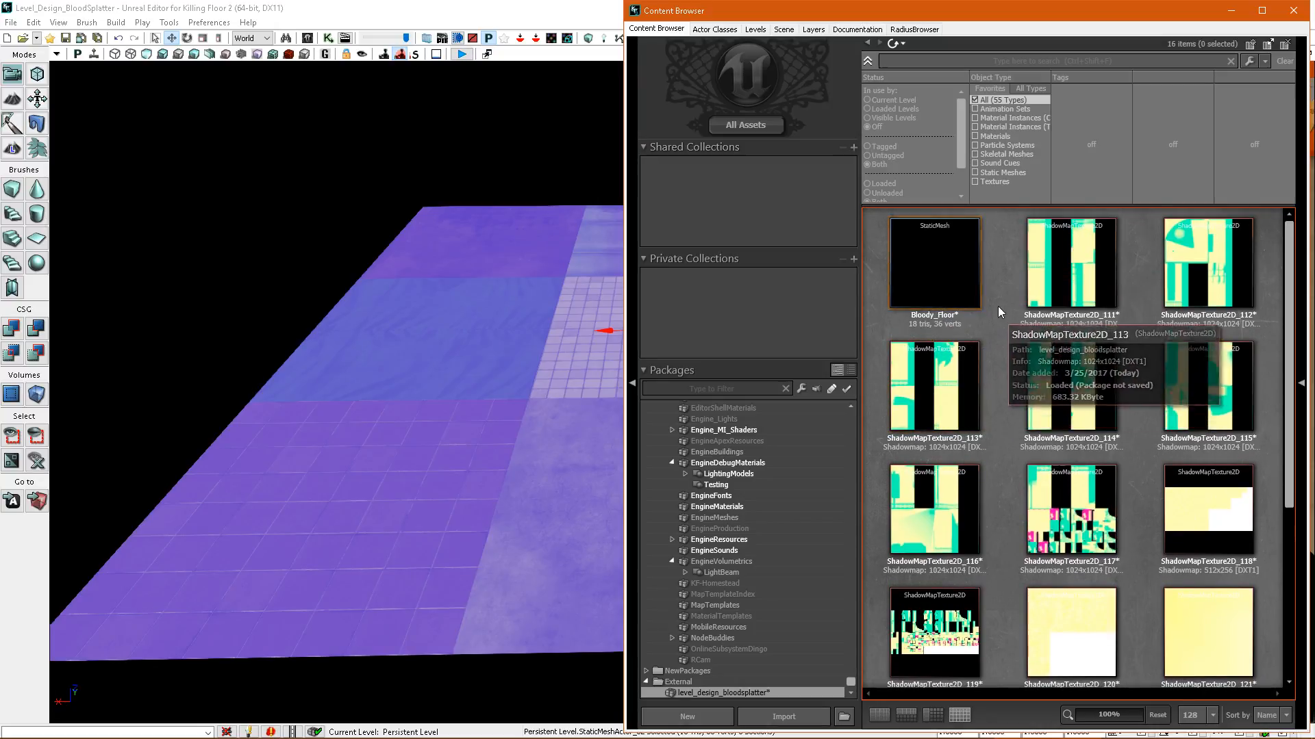
pyautogui.scroll(-1, 972, 295)
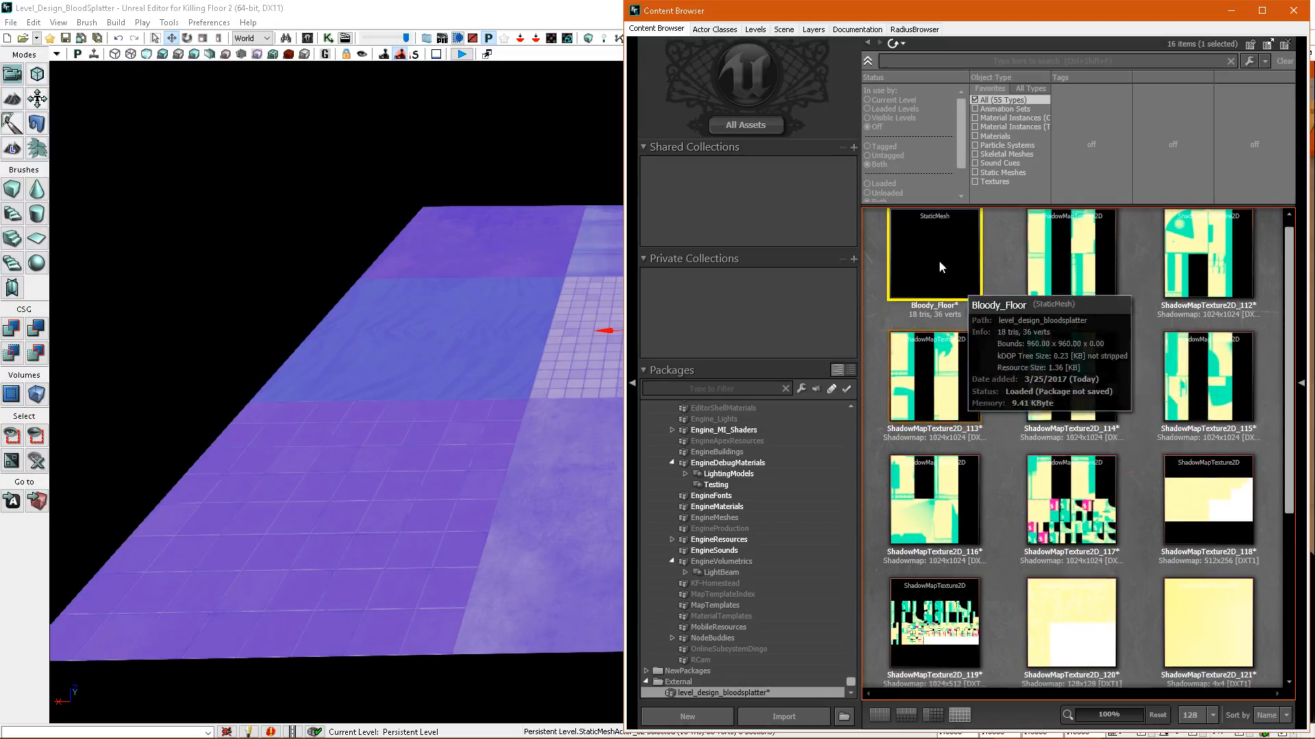
pyautogui.scroll(1, 943, 267)
pyautogui.rightClick(941, 281)
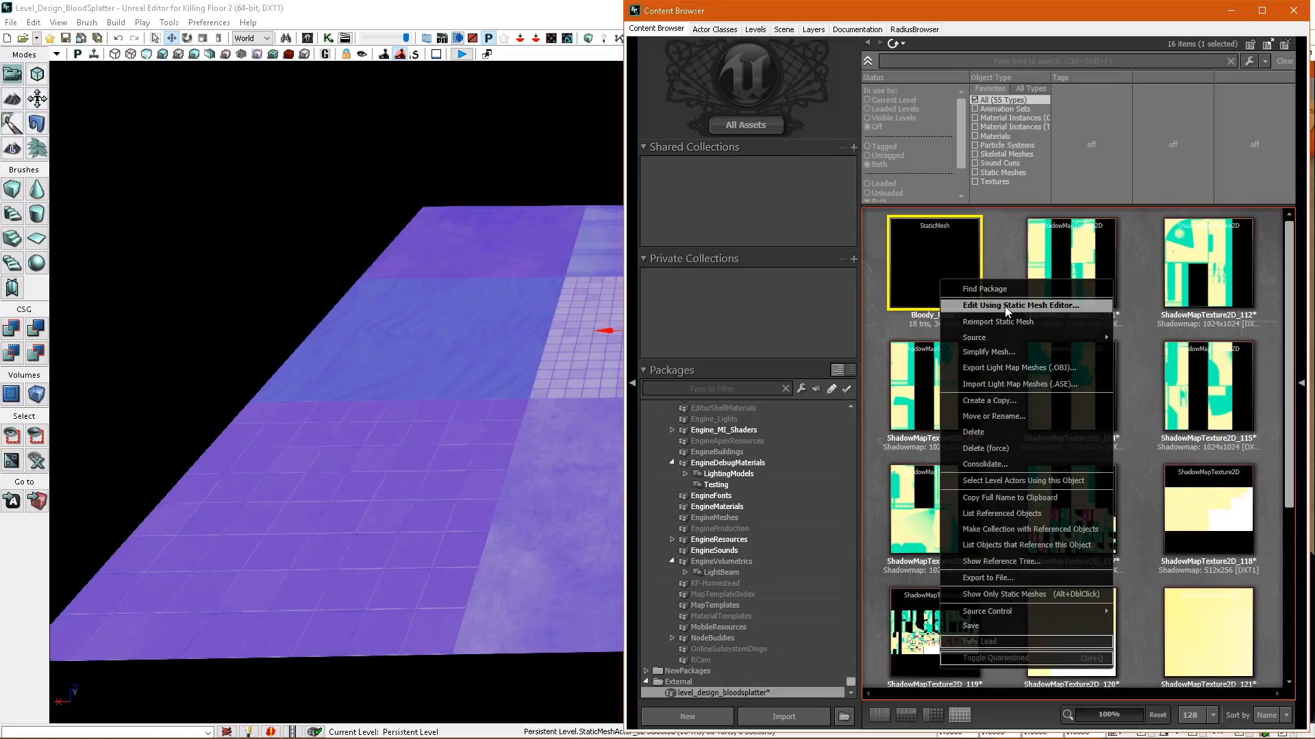
pyautogui.click(1008, 307)
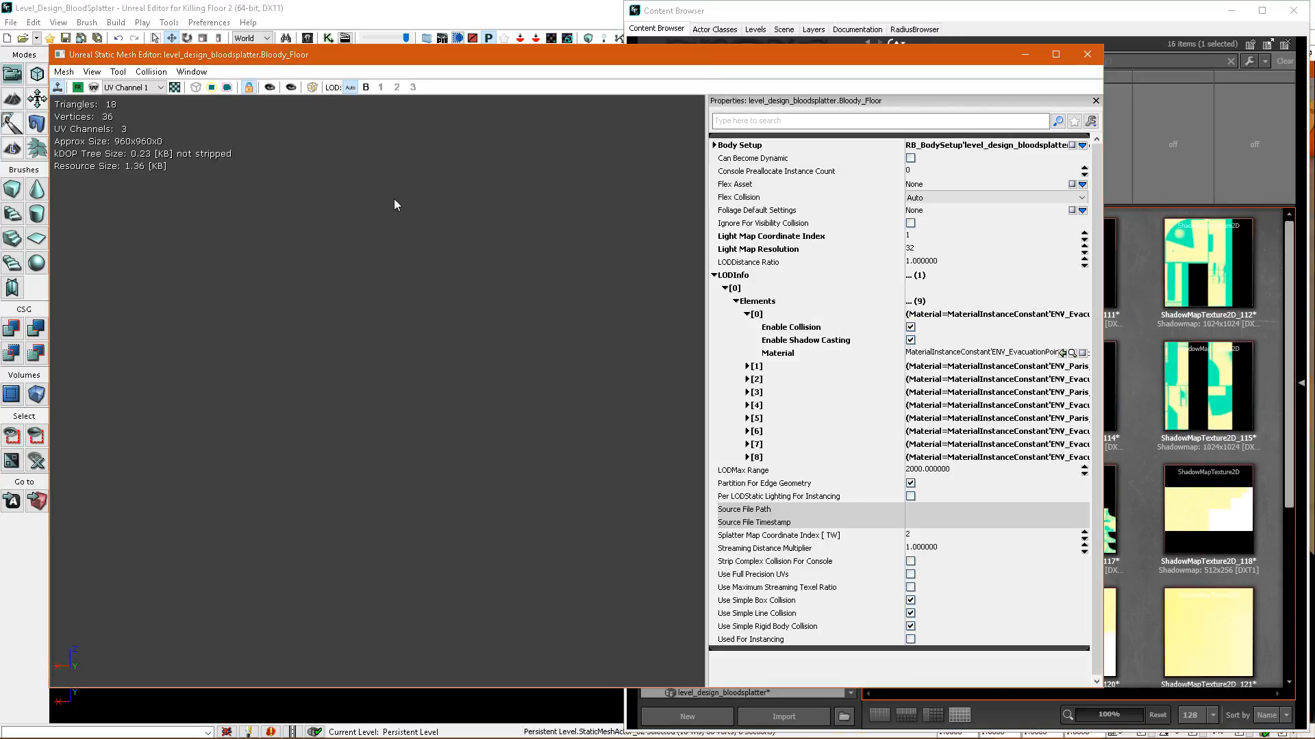
# Generate new planar UVs for Bloody_Floor in UV channel 1, with Front projection and a first mesh rotation value of 270.
pyautogui.click(174, 87)
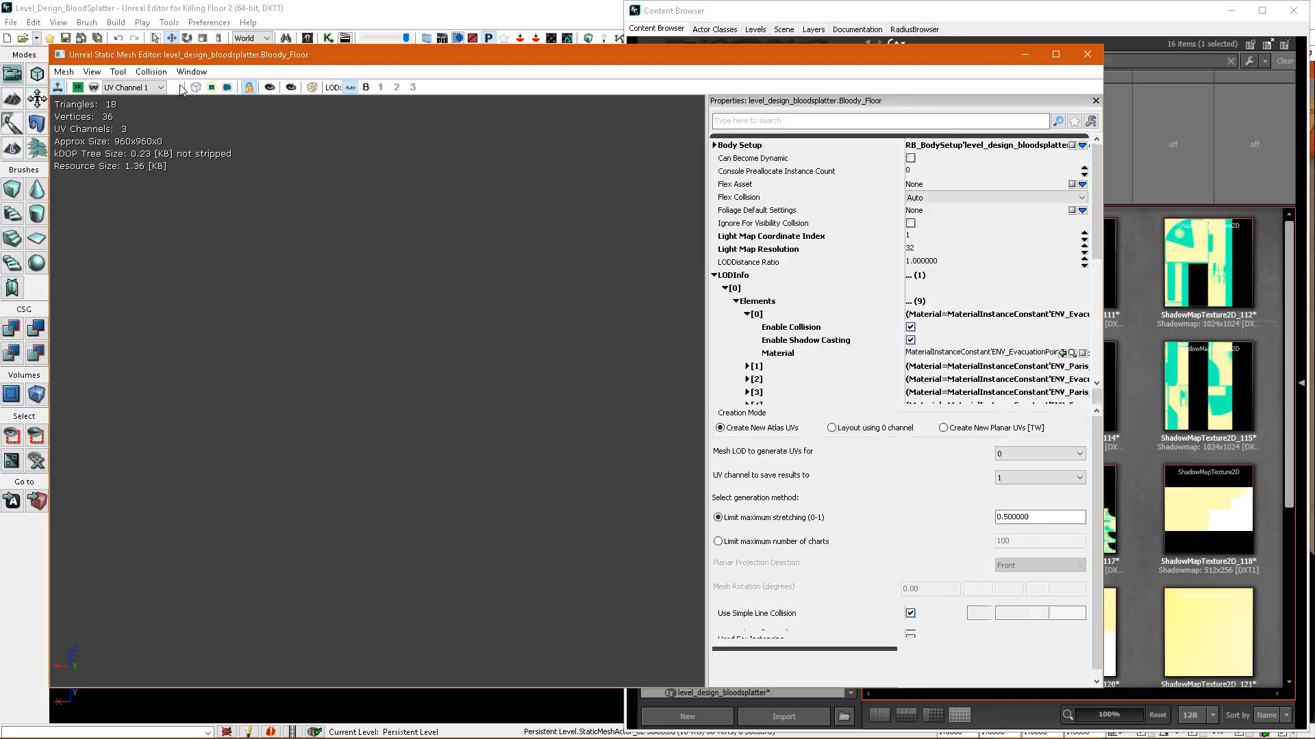
pyautogui.click(944, 429)
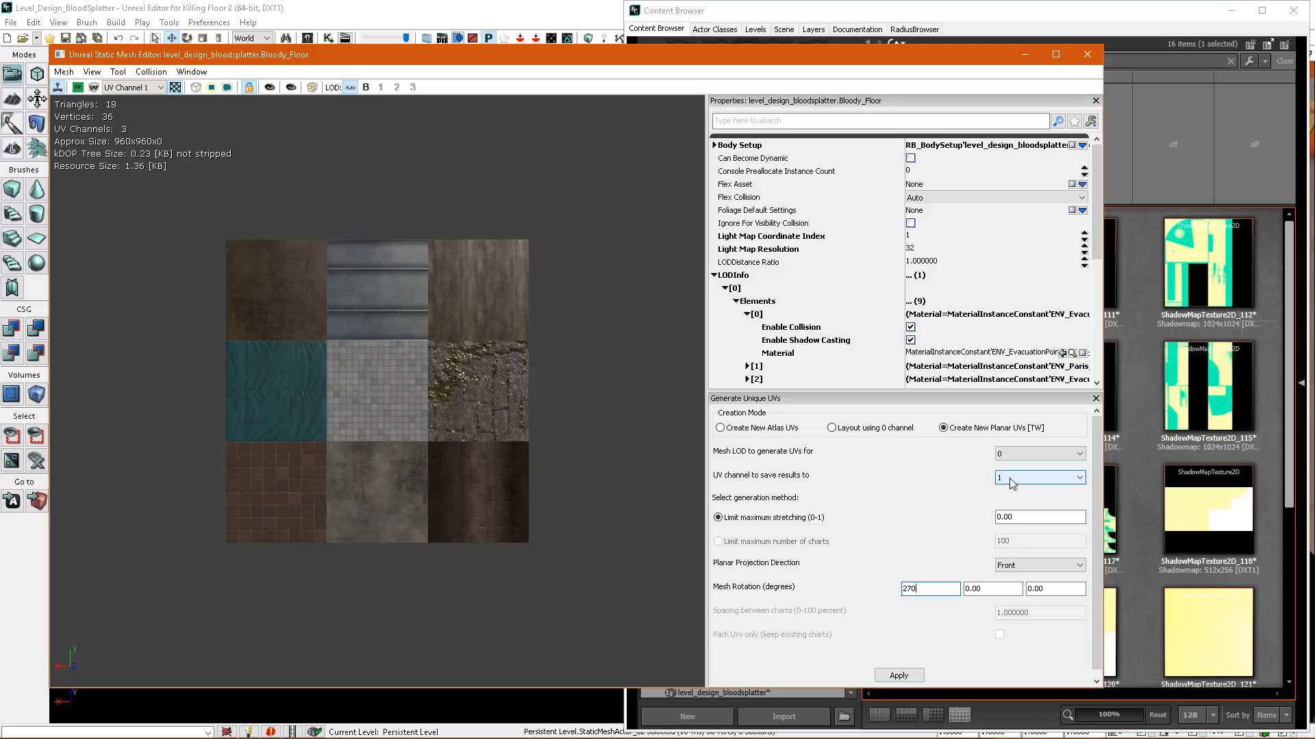
pyautogui.click(899, 675)
# Generate the same planar UVs into UV channel 2 and close the Static Mesh Editor.
pyautogui.click(1024, 484)
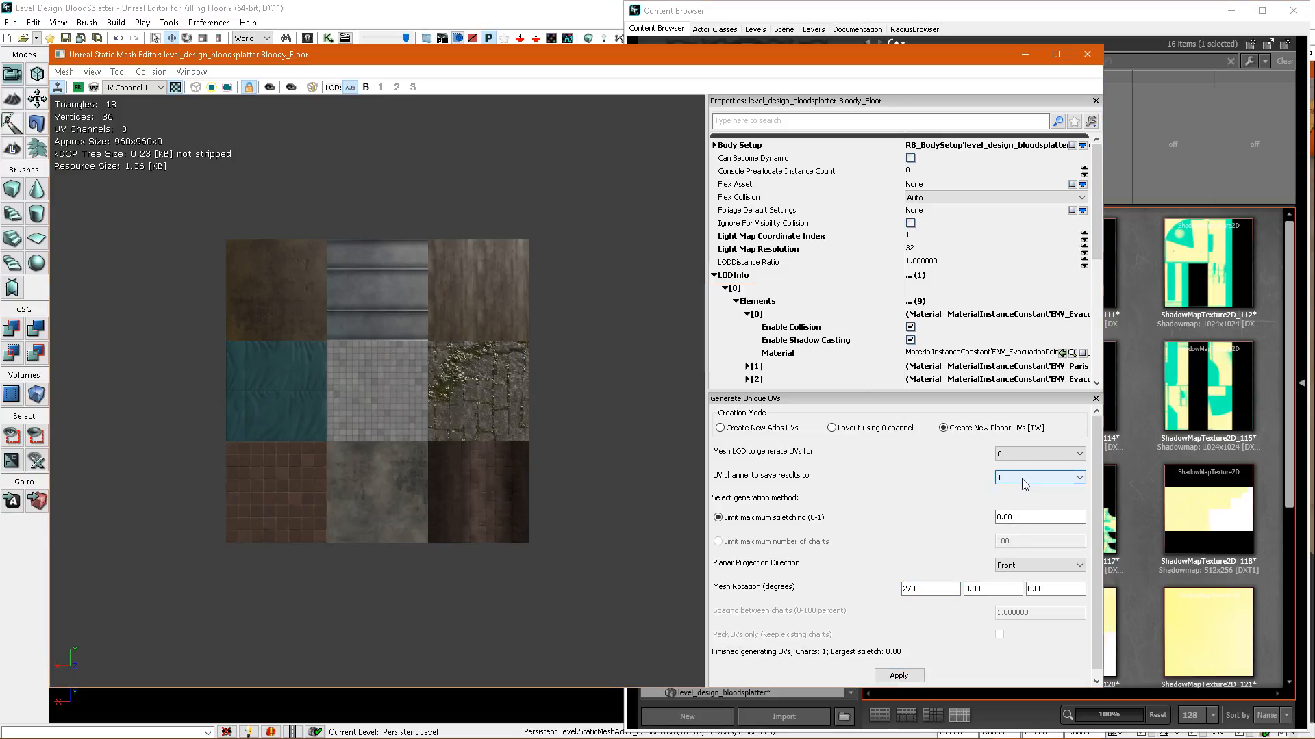
pyautogui.click(1017, 510)
pyautogui.click(900, 674)
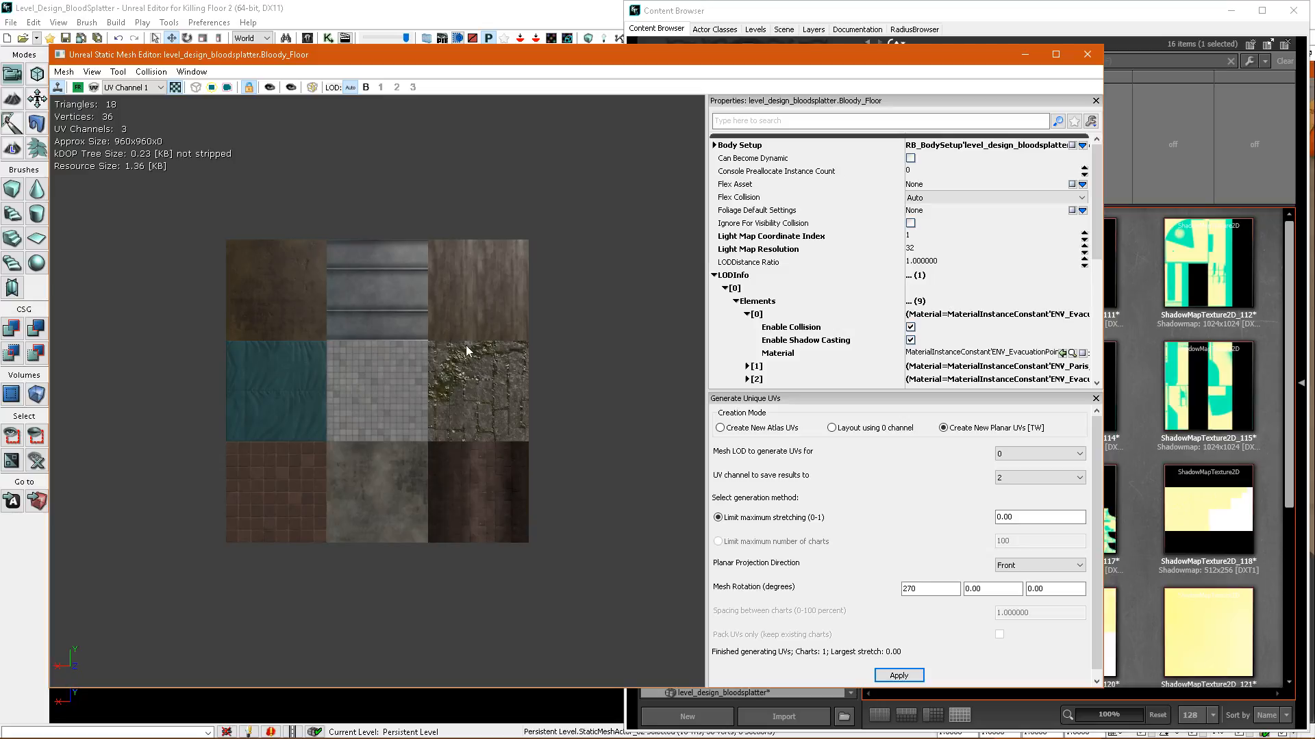
pyautogui.click(1088, 56)
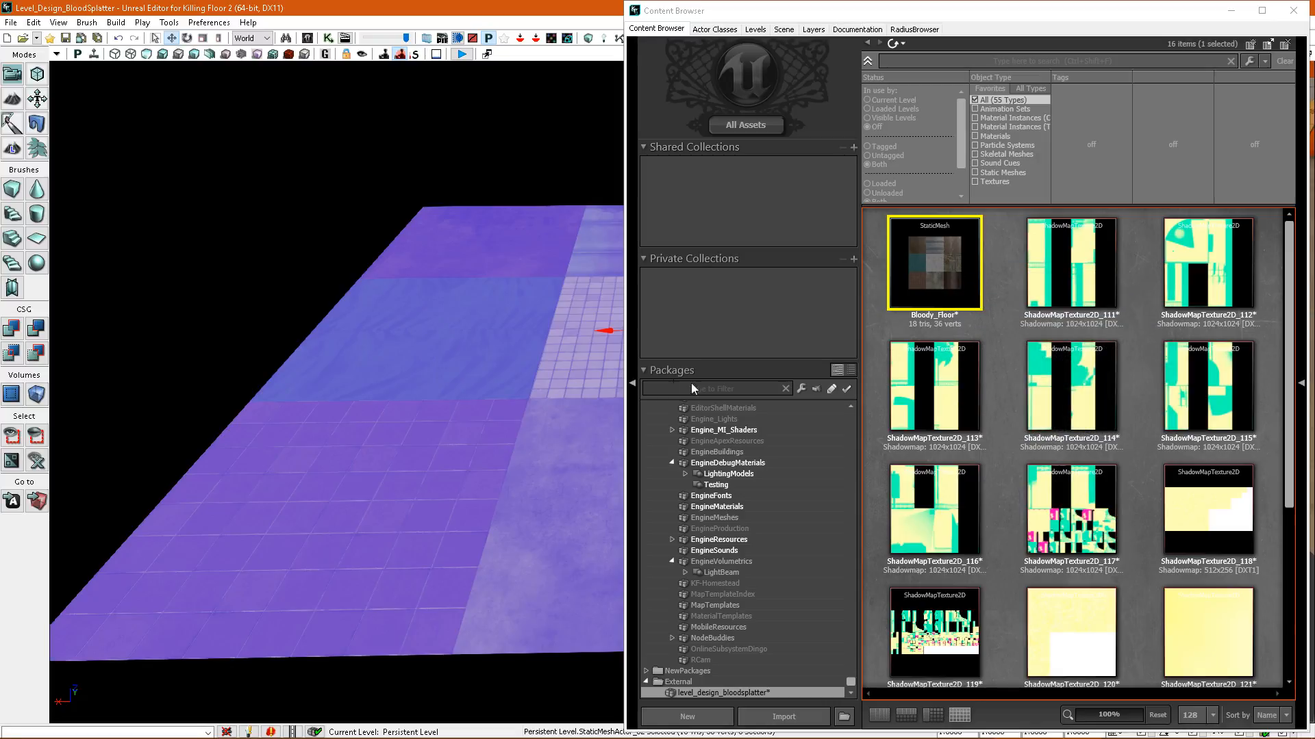
# Reopen Bloody_Floor to review its planar UV options with channel 2 as the target, and close the editor without applying them.
pyautogui.rightClick(951, 276)
pyautogui.click(965, 271)
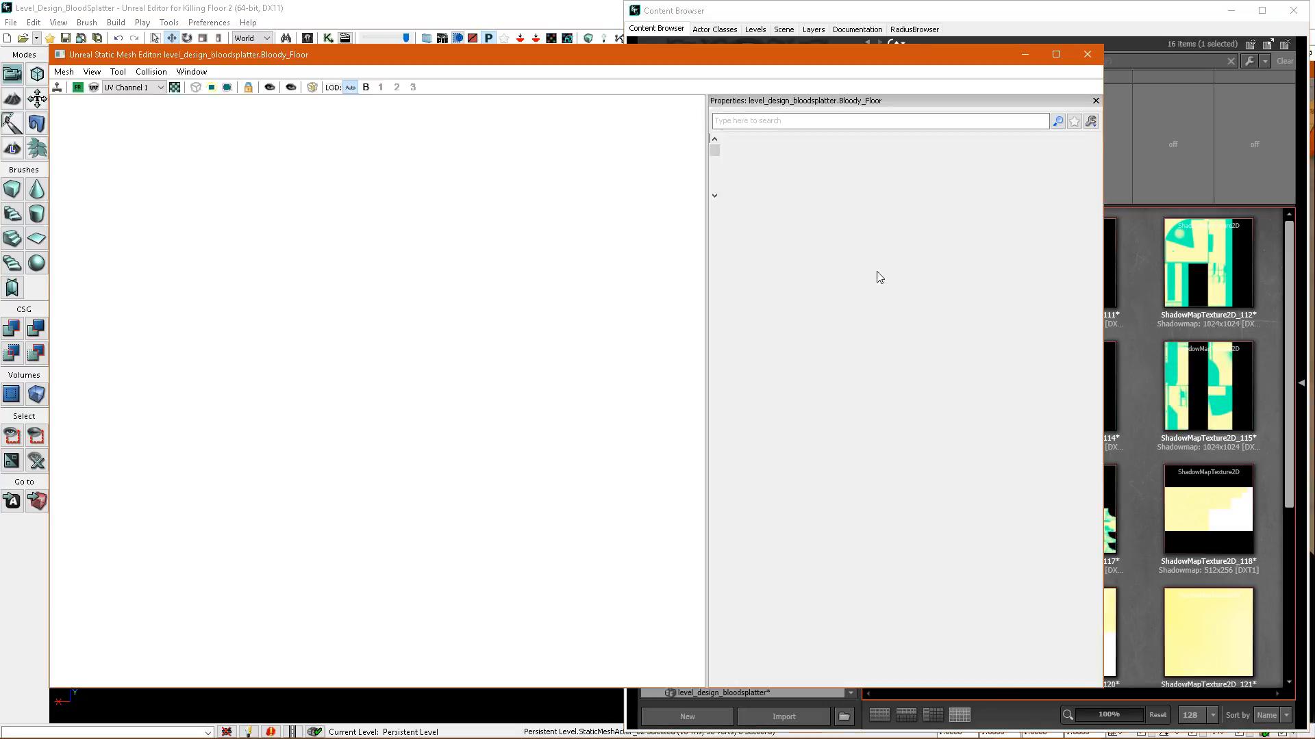
pyautogui.click(176, 87)
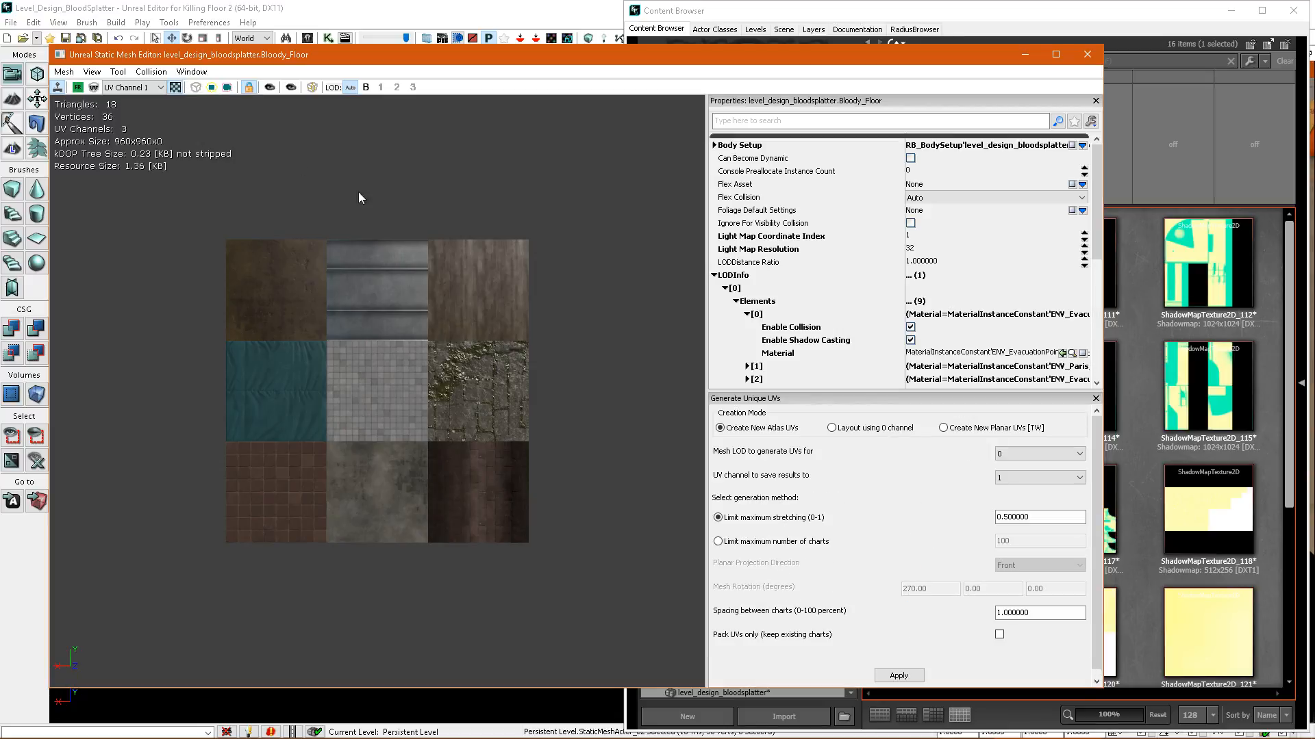
pyautogui.click(945, 428)
pyautogui.click(1025, 487)
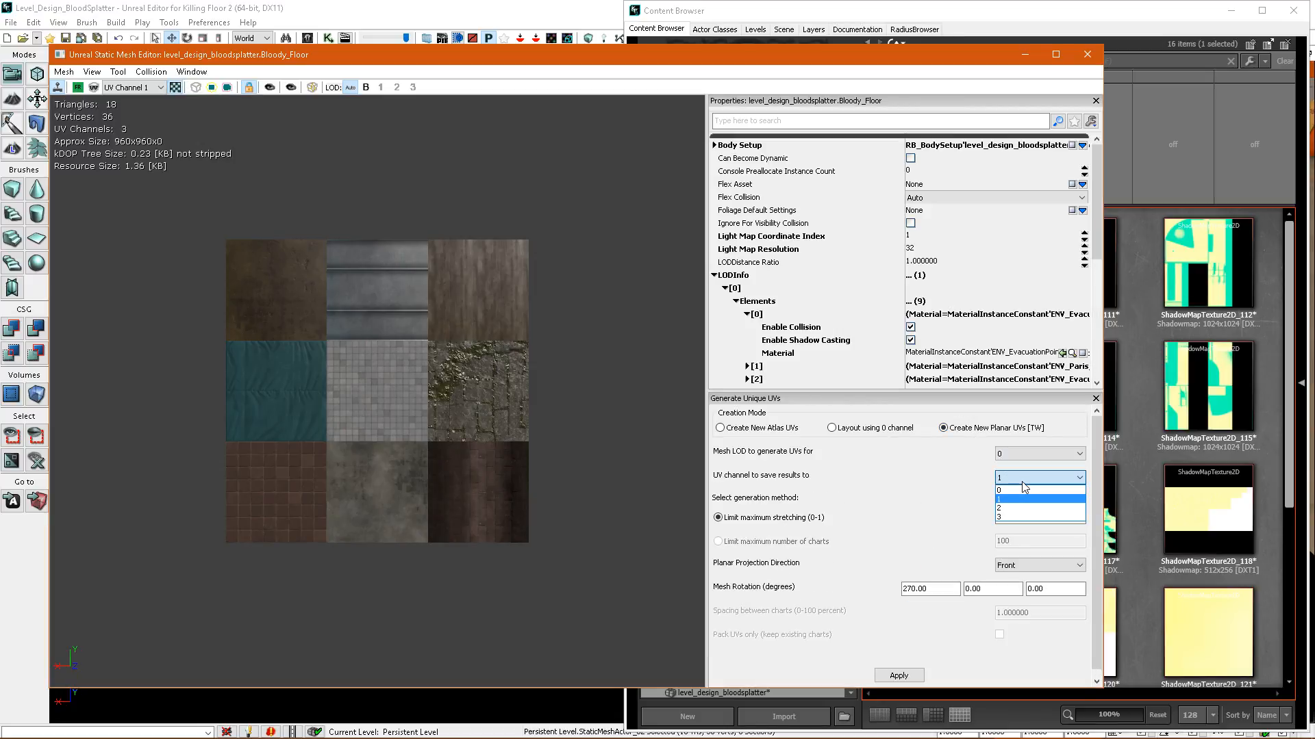
pyautogui.click(1022, 482)
pyautogui.click(1022, 482)
pyautogui.click(1012, 508)
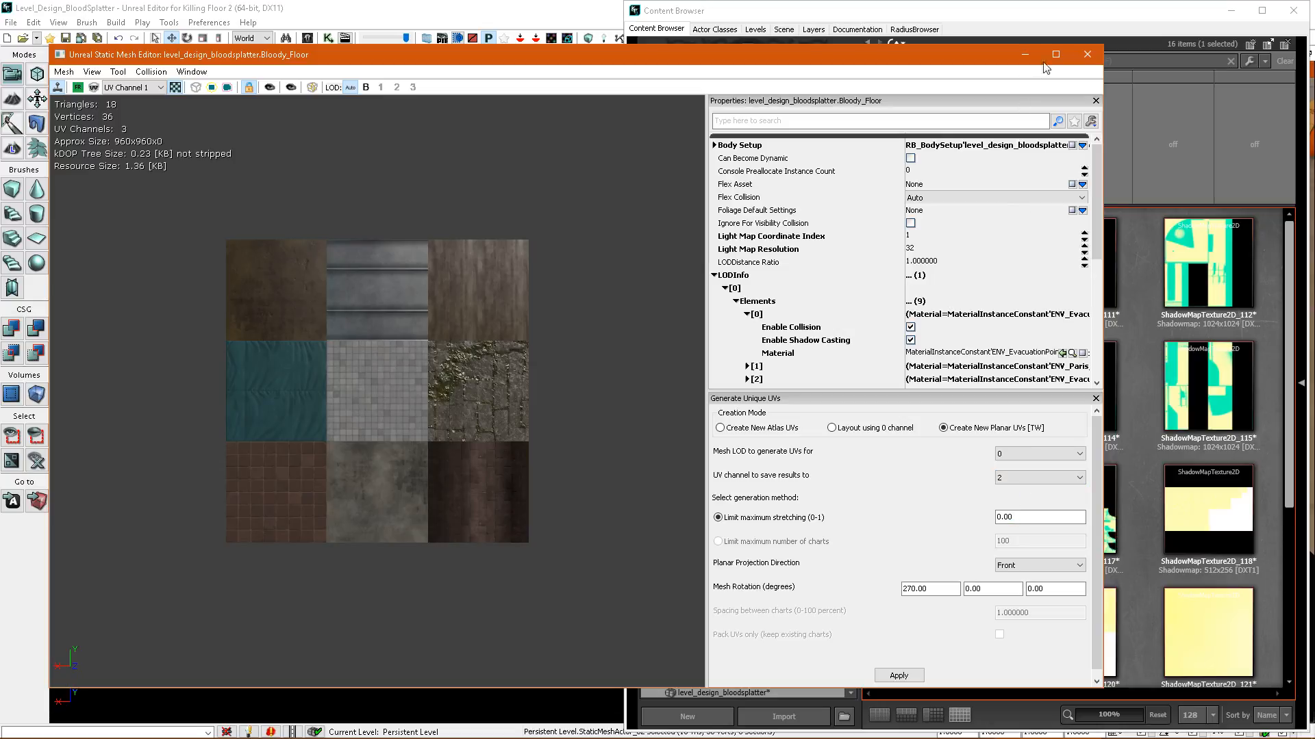
pyautogui.click(1087, 57)
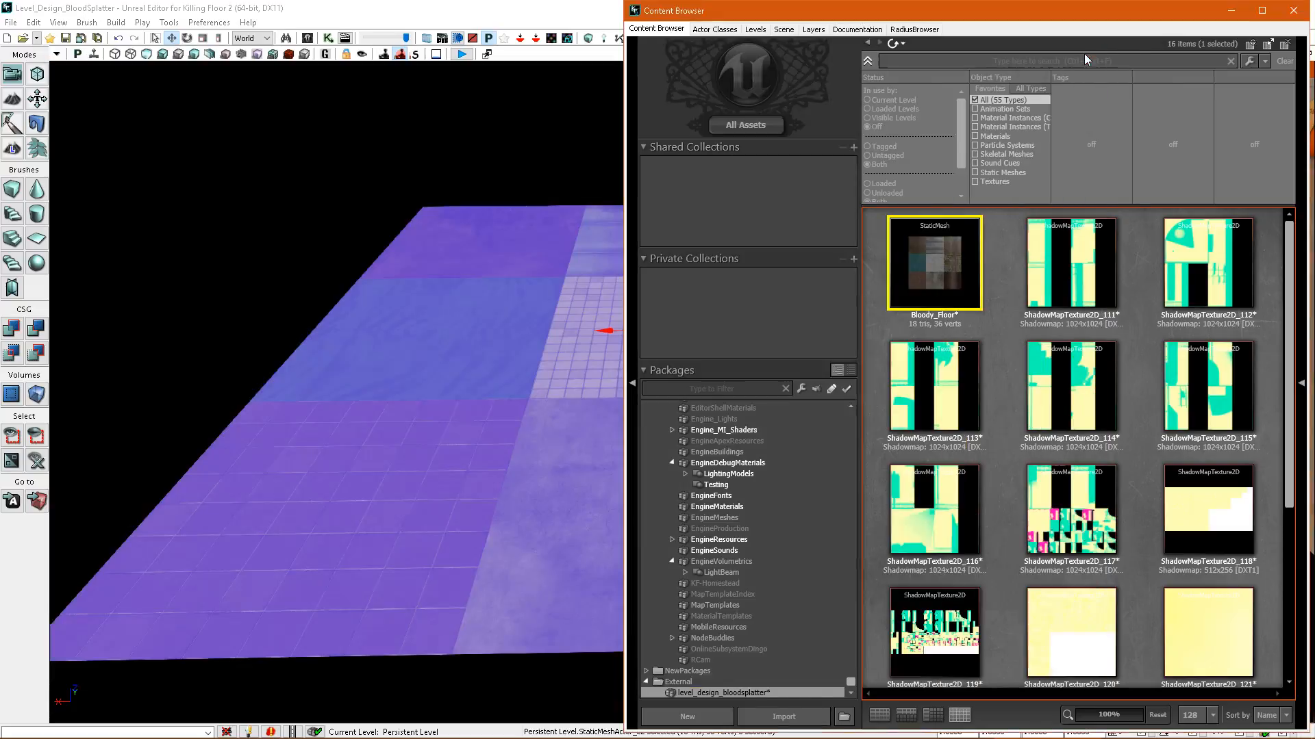
# Close the Content Browser and build the level's splatter maps with the combined floor in view.
pyautogui.moveTo(601, 350); pyautogui.dragTo(609, 356, button='right')
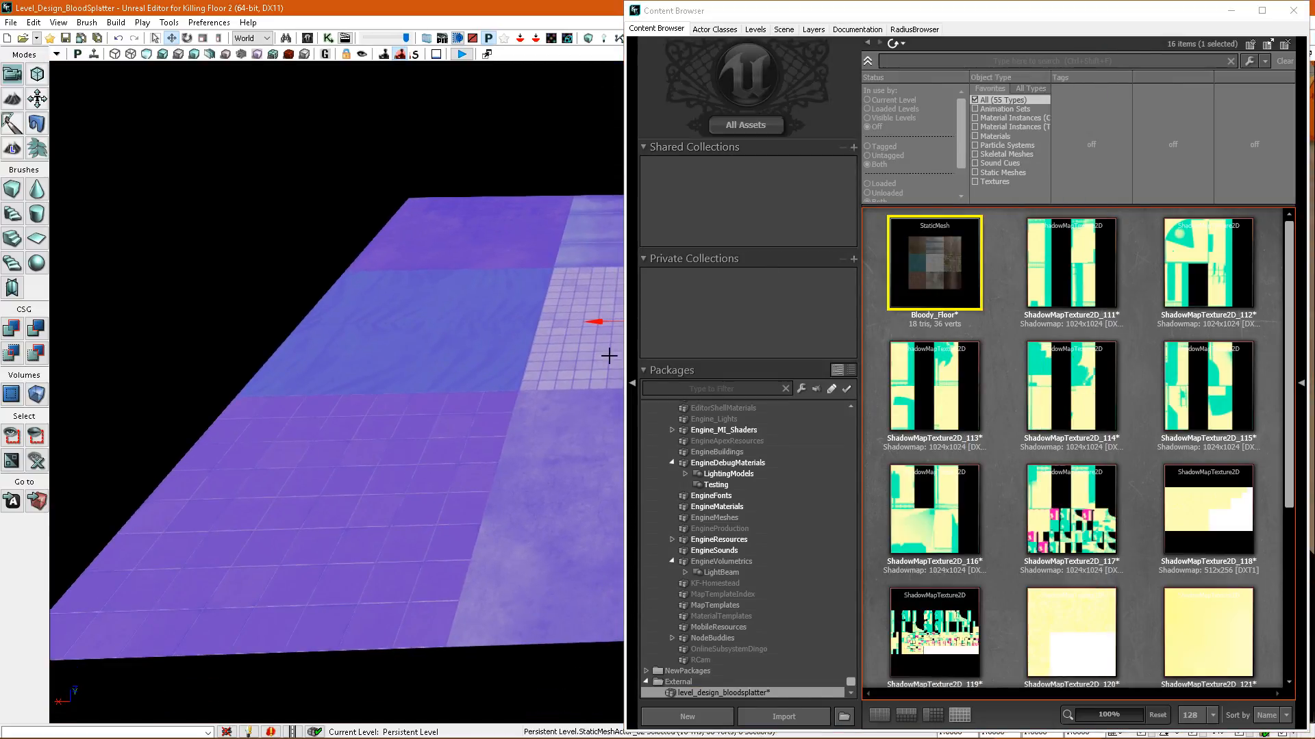
pyautogui.click(1293, 11)
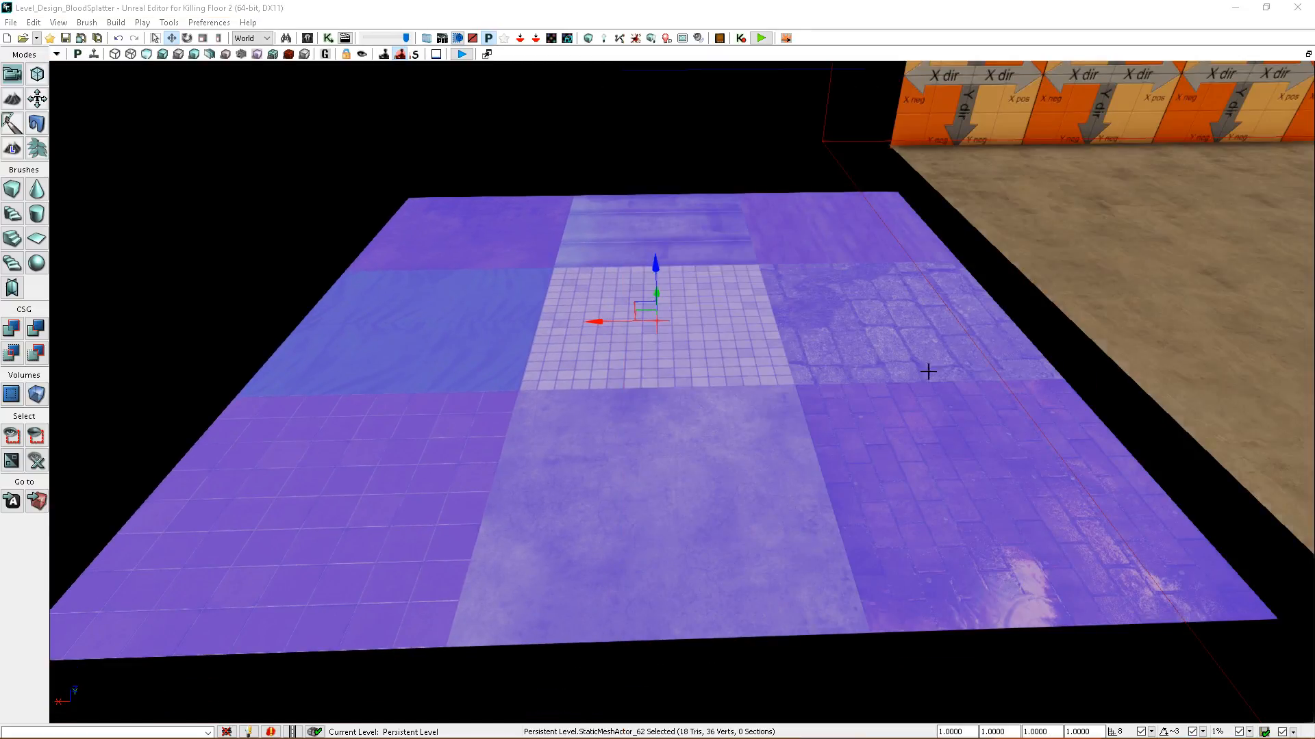
pyautogui.moveTo(1001, 344); pyautogui.dragTo(978, 330, button='right')
pyautogui.moveTo(827, 441); pyautogui.dragTo(824, 440, button='right')
pyautogui.click(750, 408)
pyautogui.moveTo(657, 323)
pyautogui.mouseDown()
pyautogui.moveTo(667, 151)
pyautogui.moveTo(674, 441)
pyautogui.moveTo(683, 215)
pyautogui.moveTo(678, 311)
pyautogui.mouseUp()
pyautogui.moveTo(605, 295); pyautogui.dragTo(575, 302, button='right')
pyautogui.click(635, 38)
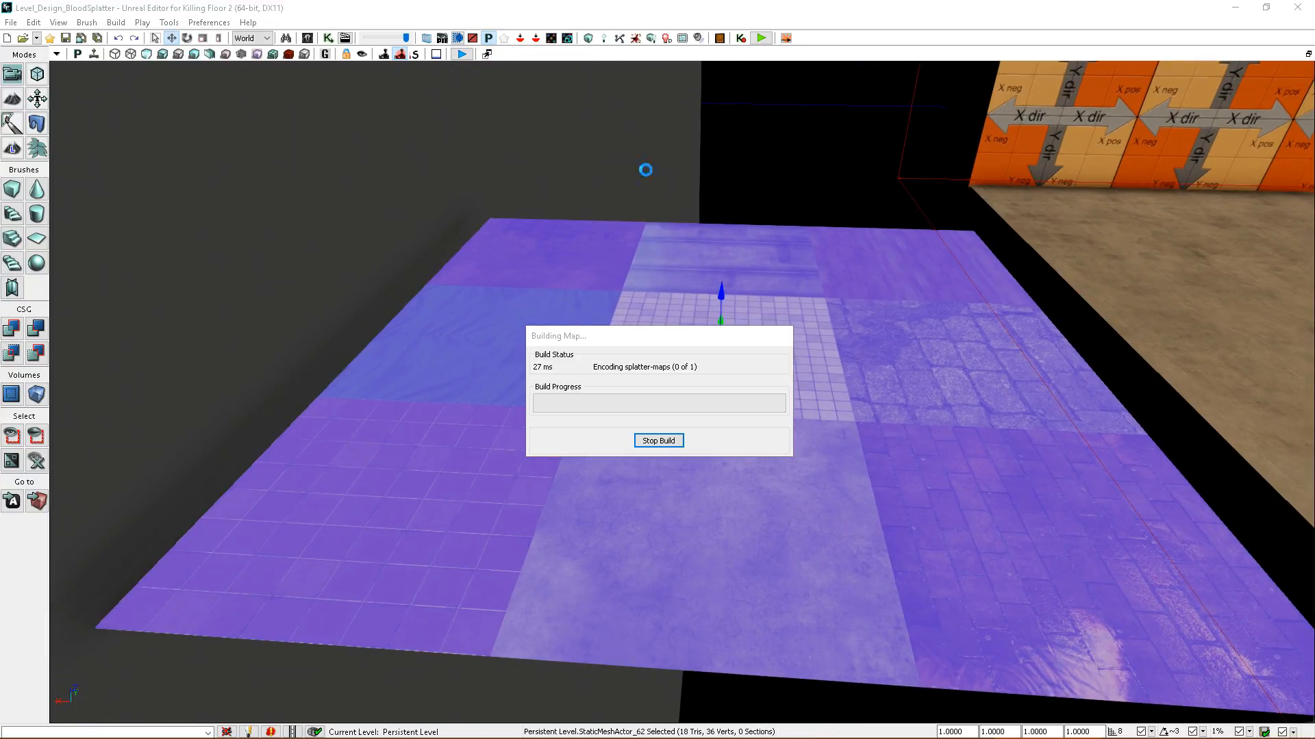
pyautogui.click(833, 363)
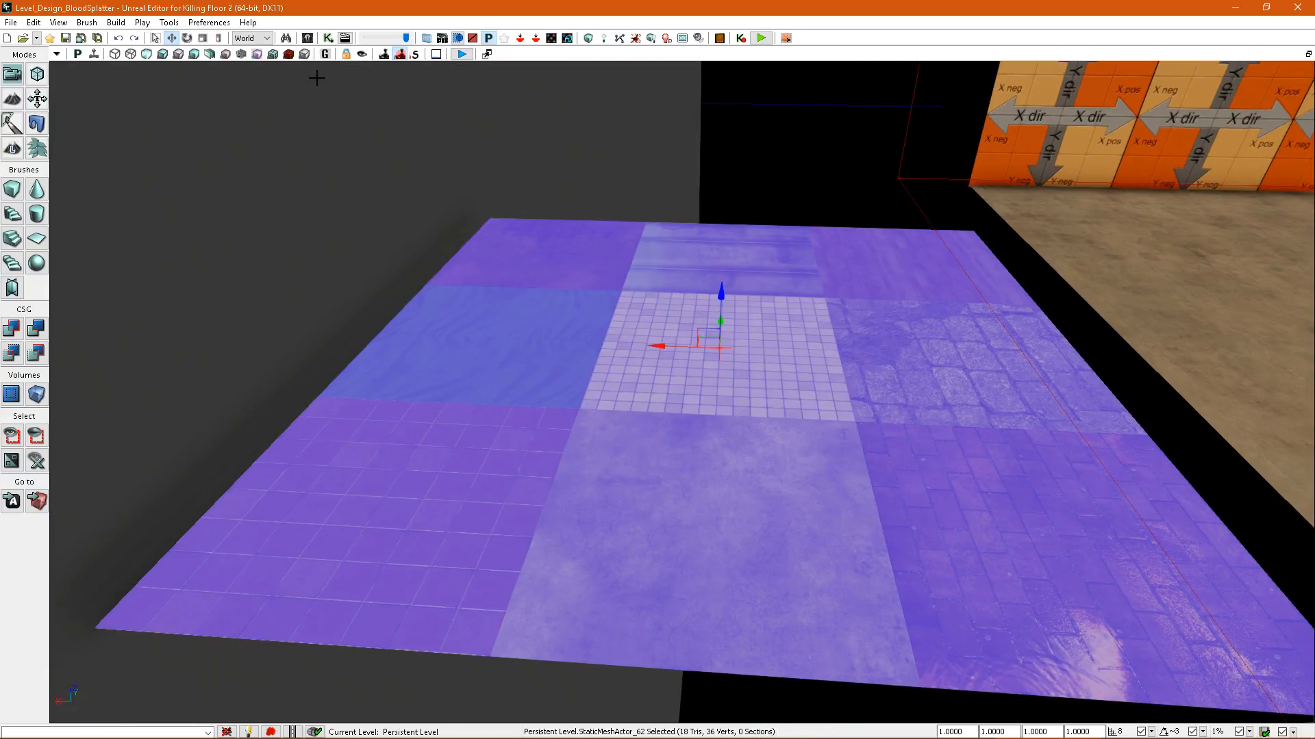
# Switch the viewport to the splatter map density view and examine the grid across the combined floor.
pyautogui.click(288, 54)
pyautogui.moveTo(799, 370); pyautogui.dragTo(781, 376)
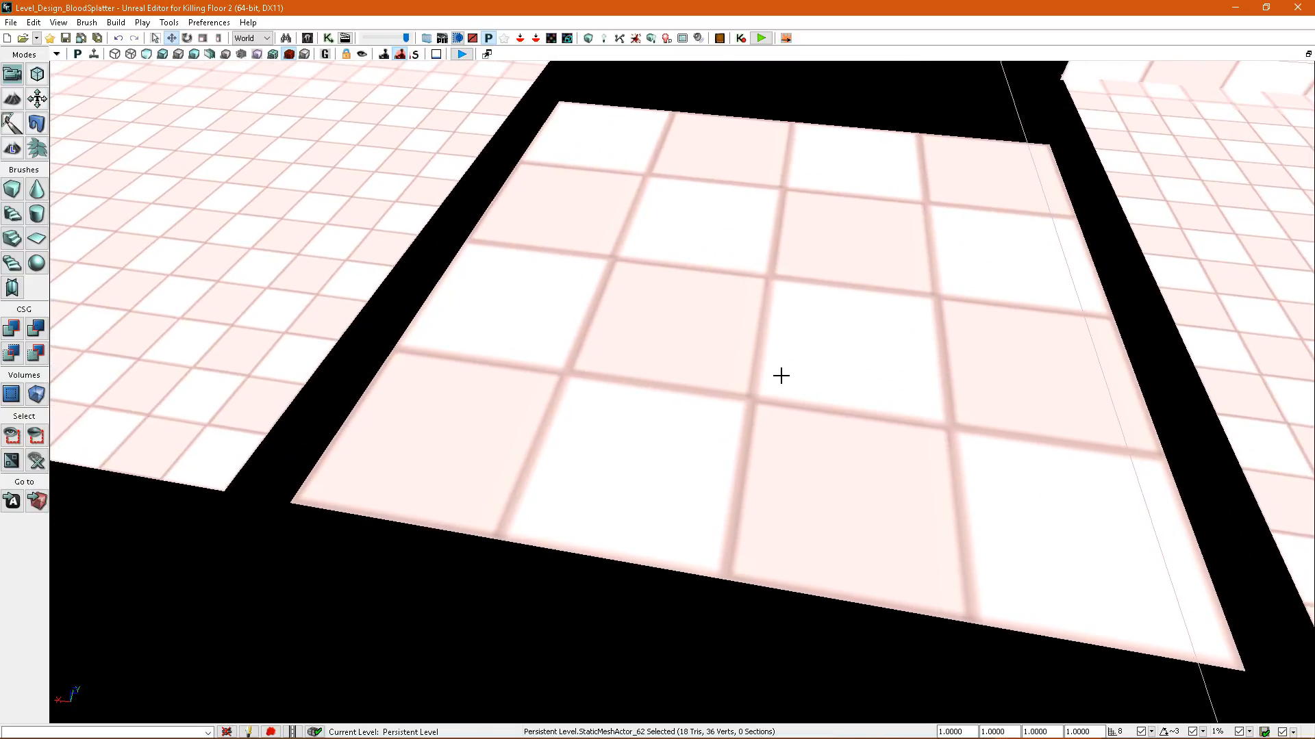
# Disable the splatter map resolution override on the combined floor and rebuild the level's splatter maps.
pyautogui.doubleClick(781, 375)
pyautogui.click(403, 312)
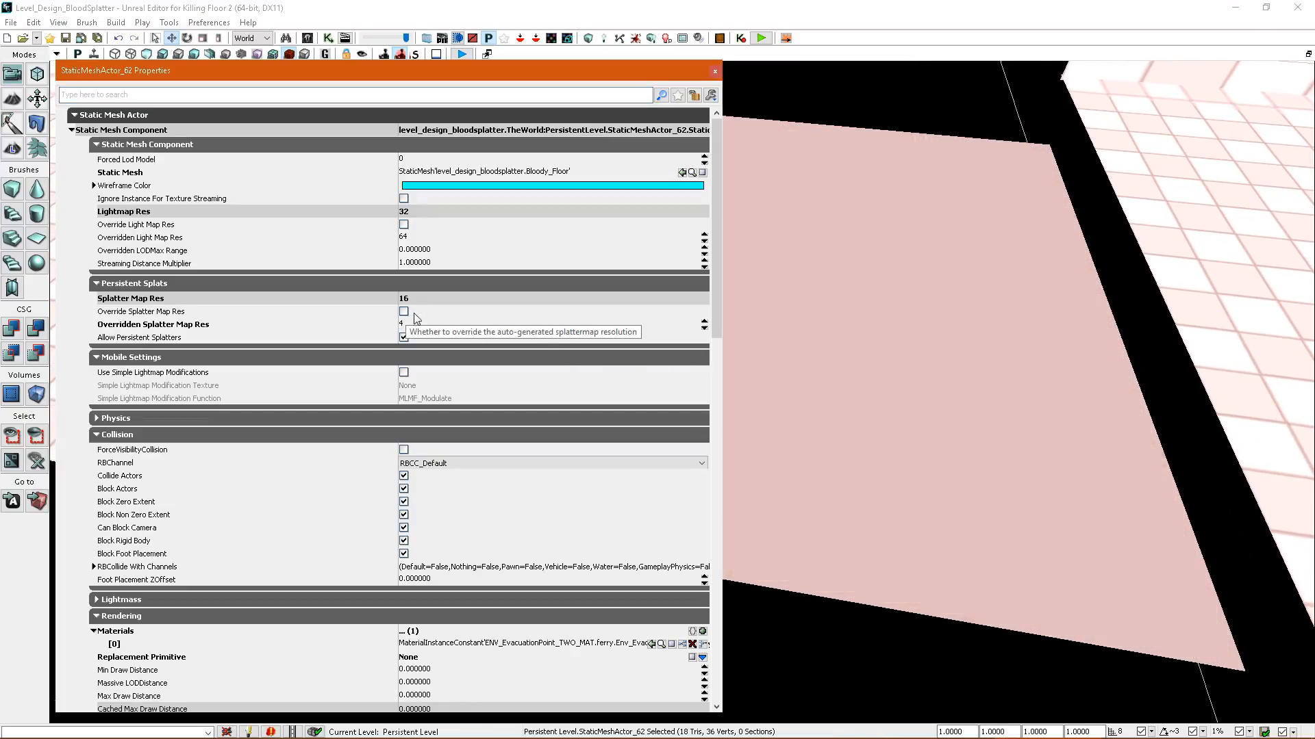
pyautogui.click(638, 39)
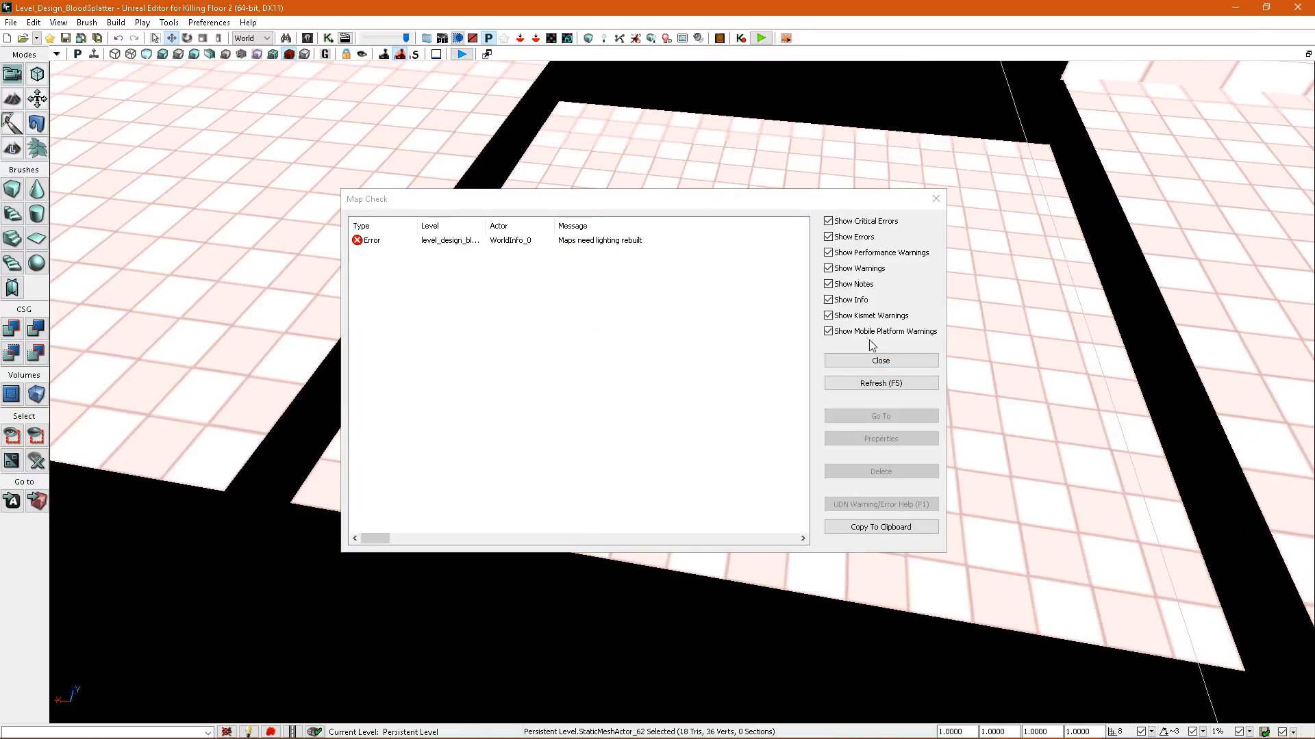
pyautogui.click(854, 360)
# Override the combined floor's splatter map resolution with 12, rebuild the splatter maps and examine the density grid.
pyautogui.moveTo(851, 358); pyautogui.dragTo(707, 407, button='right')
pyautogui.doubleClick(706, 406)
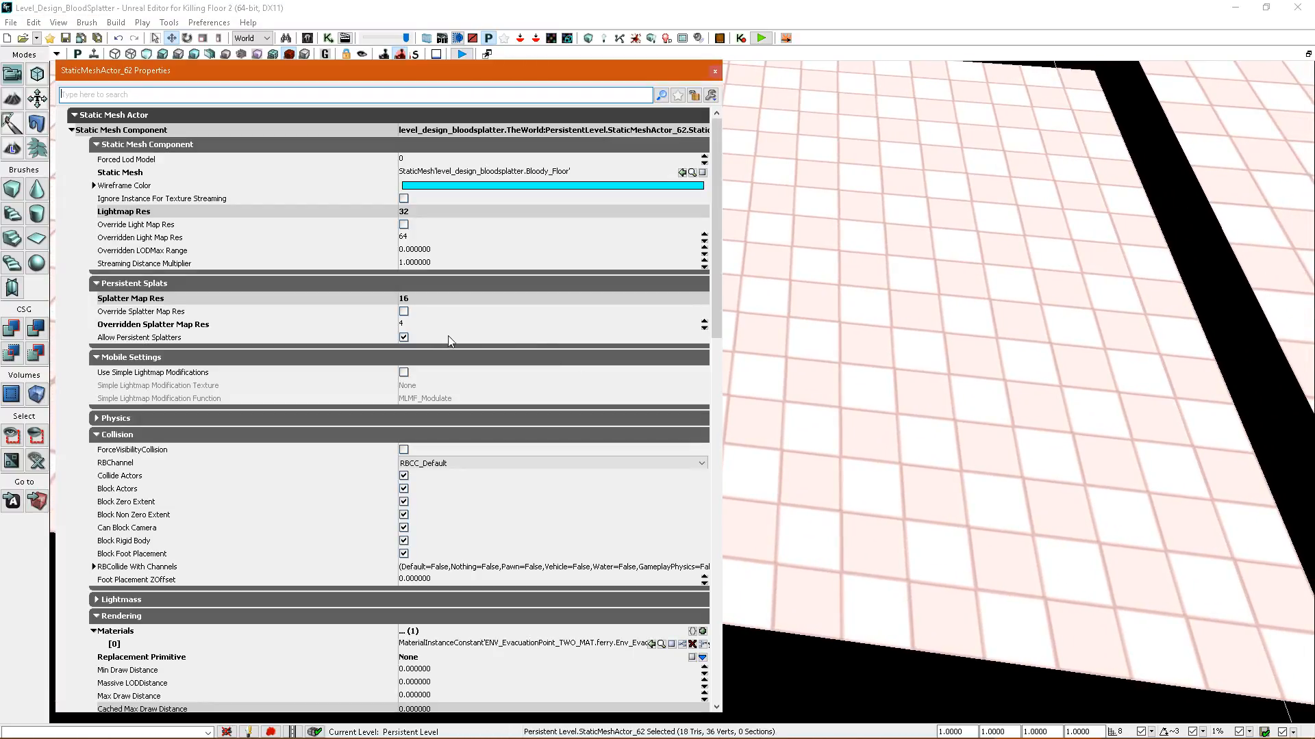
pyautogui.click(404, 312)
pyautogui.click(411, 325)
pyautogui.write('12')
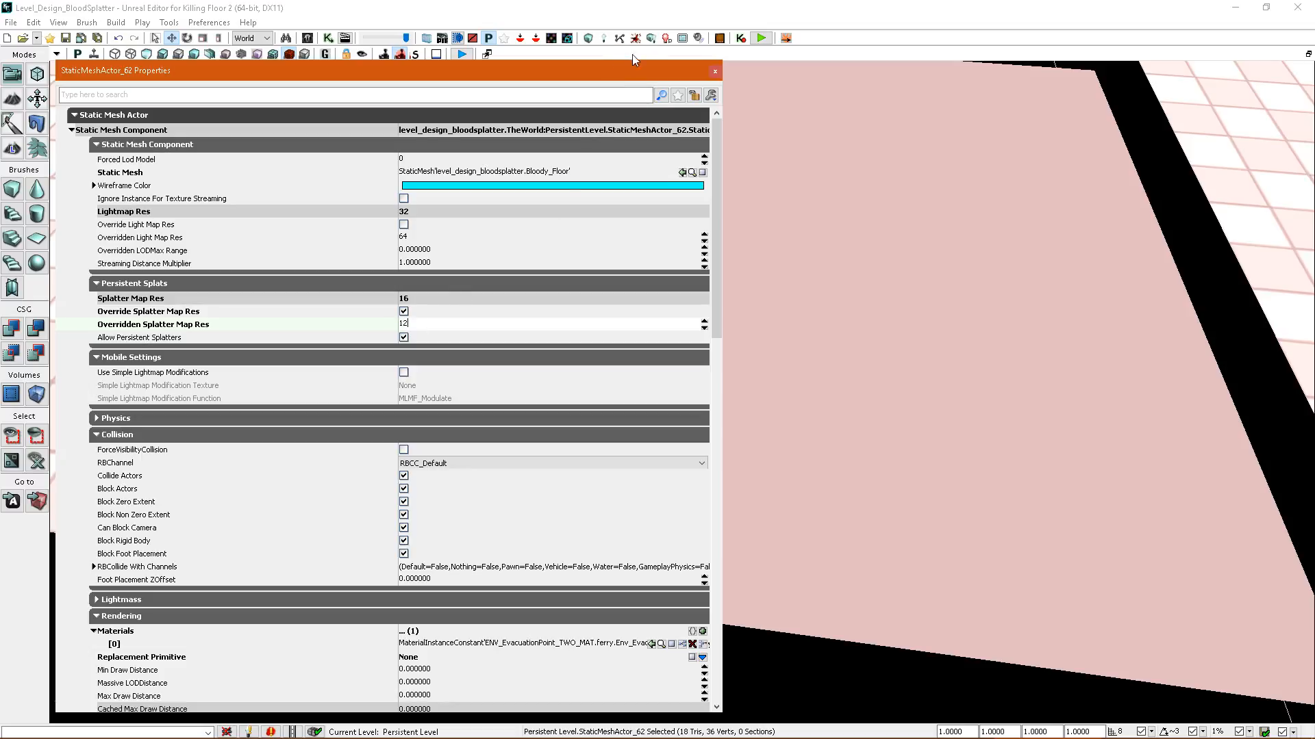
pyautogui.click(635, 42)
pyautogui.click(873, 366)
pyautogui.moveTo(845, 332); pyautogui.dragTo(805, 395, button='right')
pyautogui.press('d')
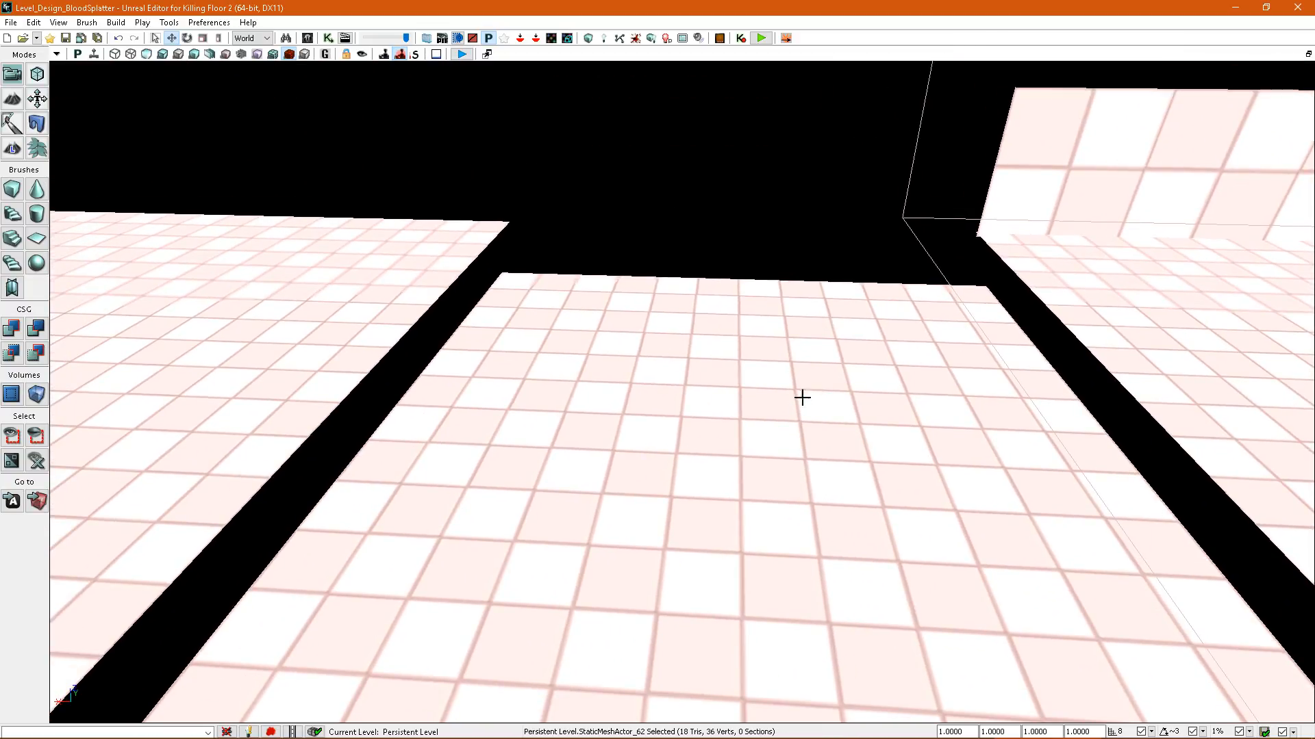
# Return the viewport to the lit view and start a play test from the combined floor.
pyautogui.moveTo(725, 411); pyautogui.dragTo(723, 445, button='right')
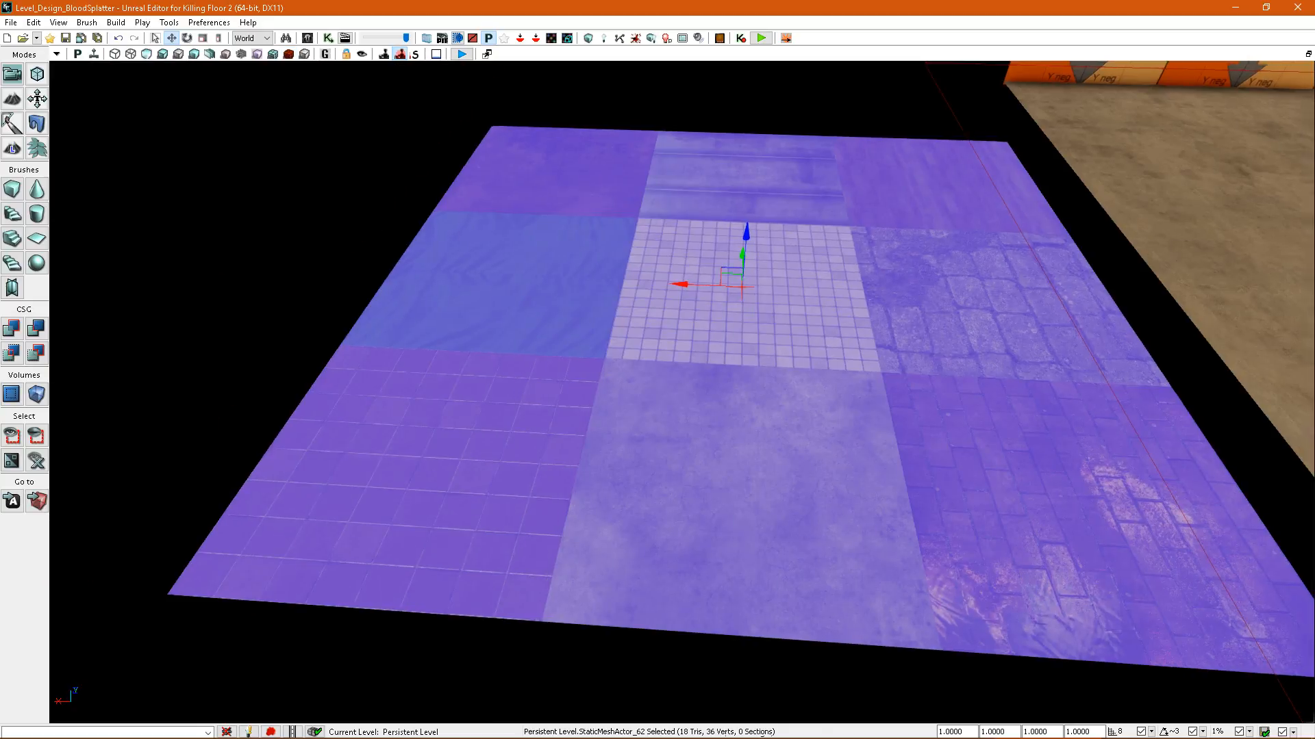
pyautogui.scroll(3, 875, 578)
pyautogui.rightClick(836, 582)
pyautogui.click(885, 729)
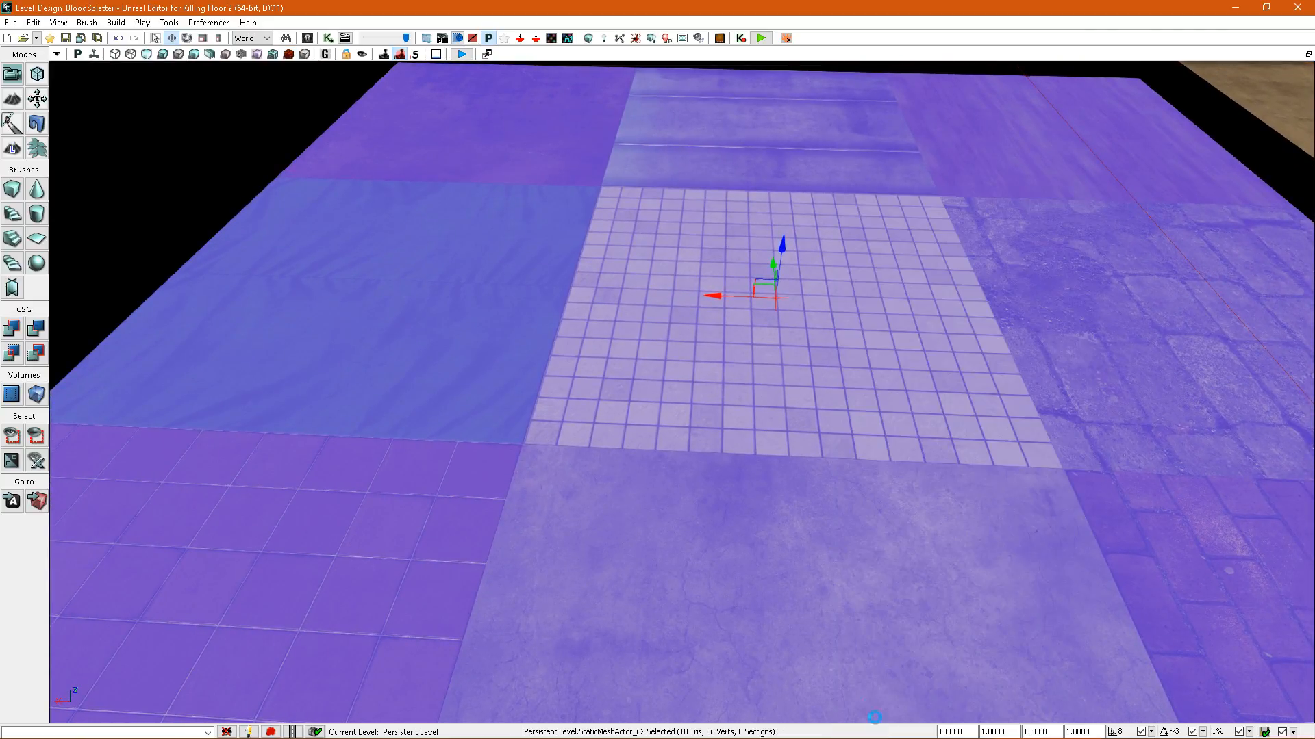
pyautogui.click(743, 412)
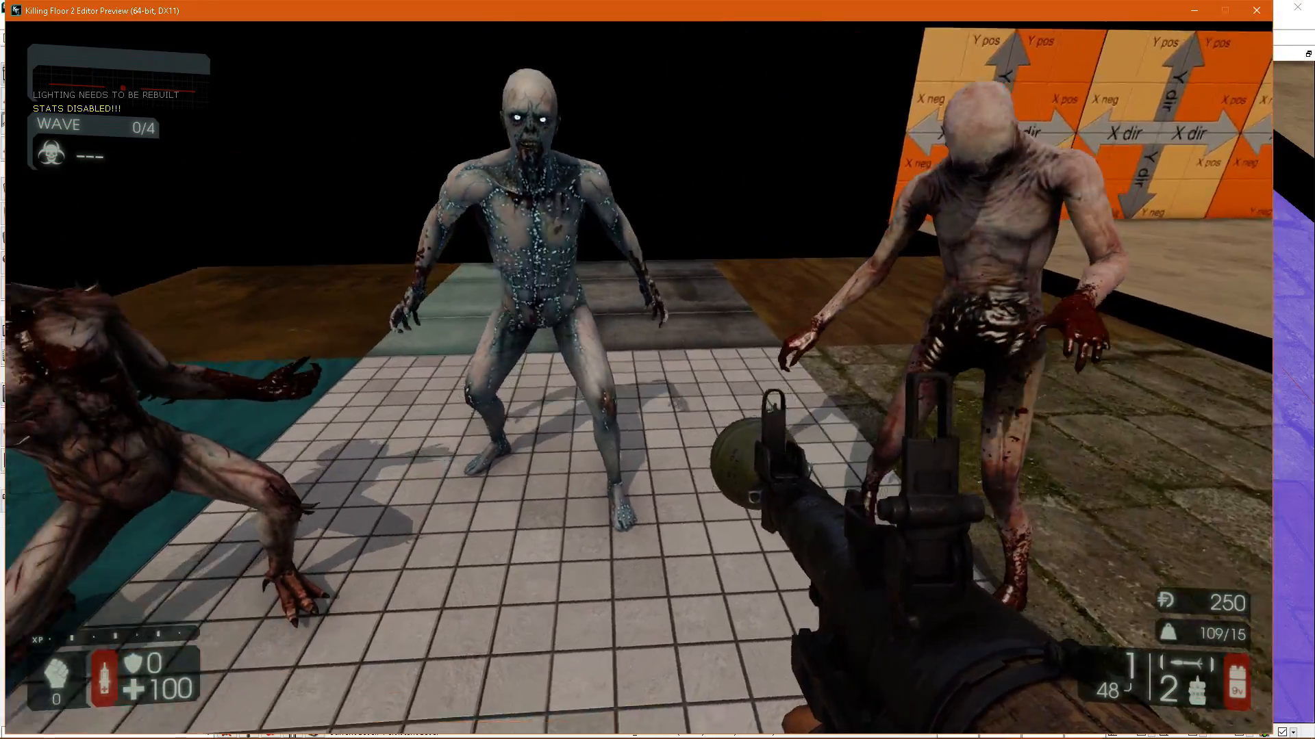
# Shoot the zeds on the combined floor with the RPG-7 and the P90 SMG to splatter blood across the material tiles.
pyautogui.press('s')
pyautogui.click(639, 378)
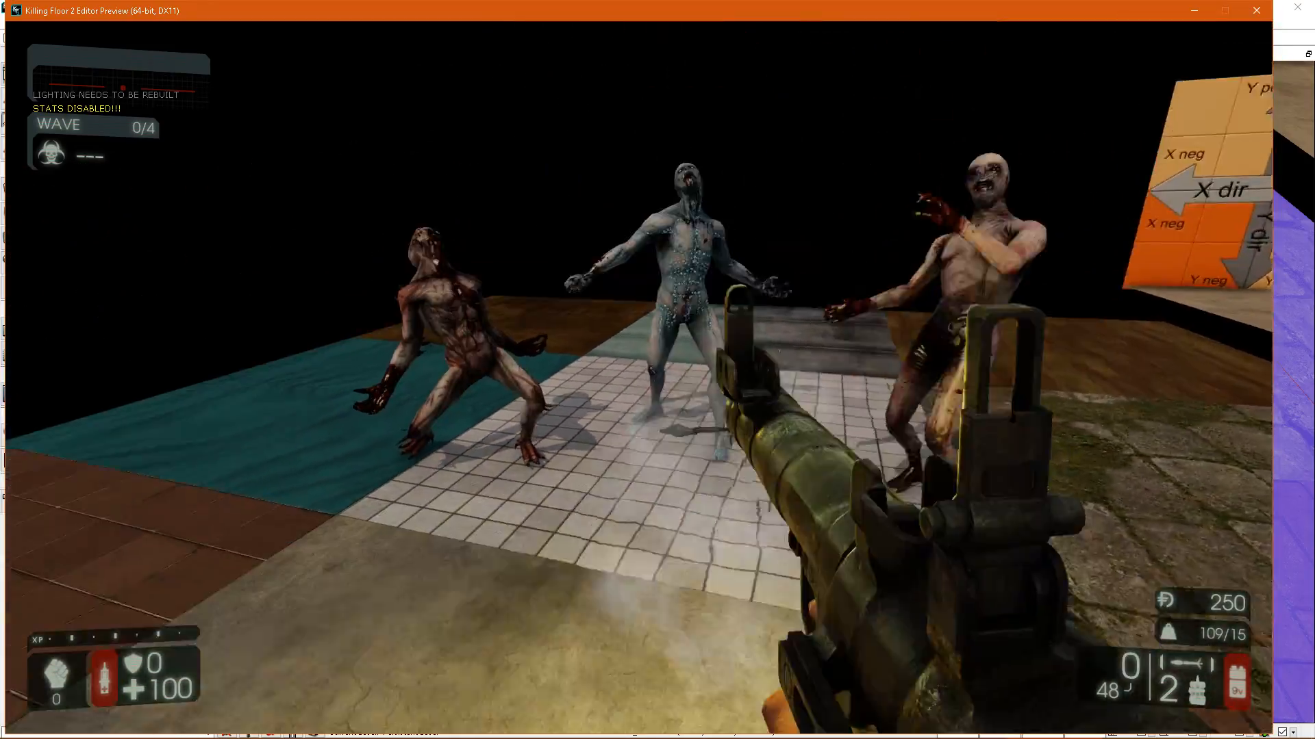
pyautogui.scroll(-1, 639, 378)
pyautogui.click(639, 378)
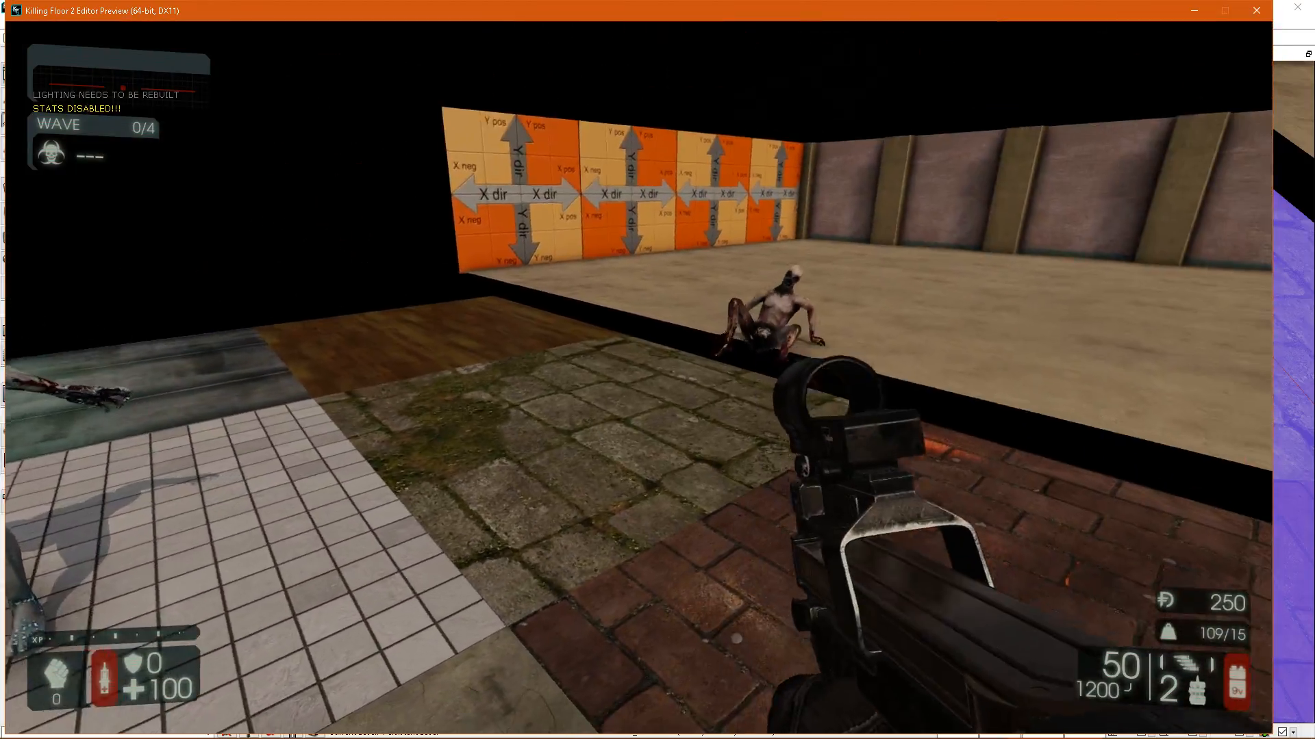
pyautogui.click(639, 378)
pyautogui.click(639, 378)
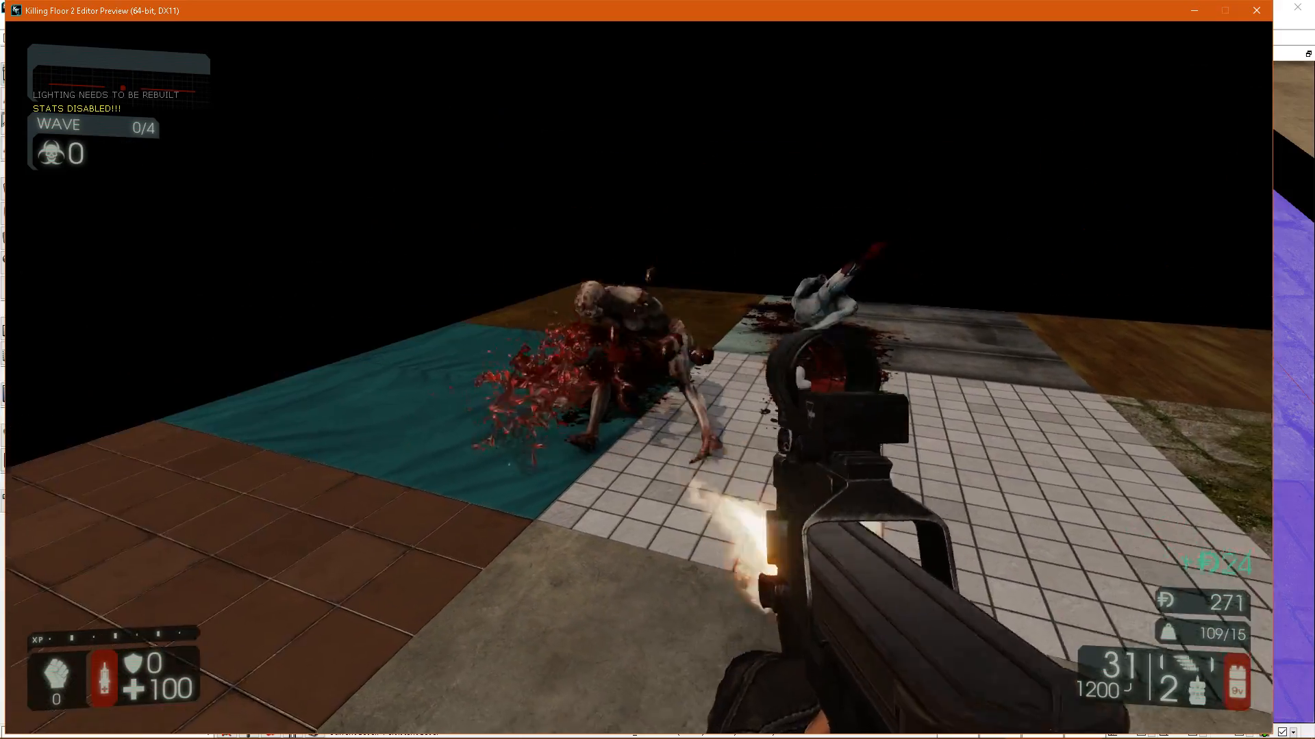
pyautogui.press('w')
pyautogui.click(639, 378)
pyautogui.press('w')
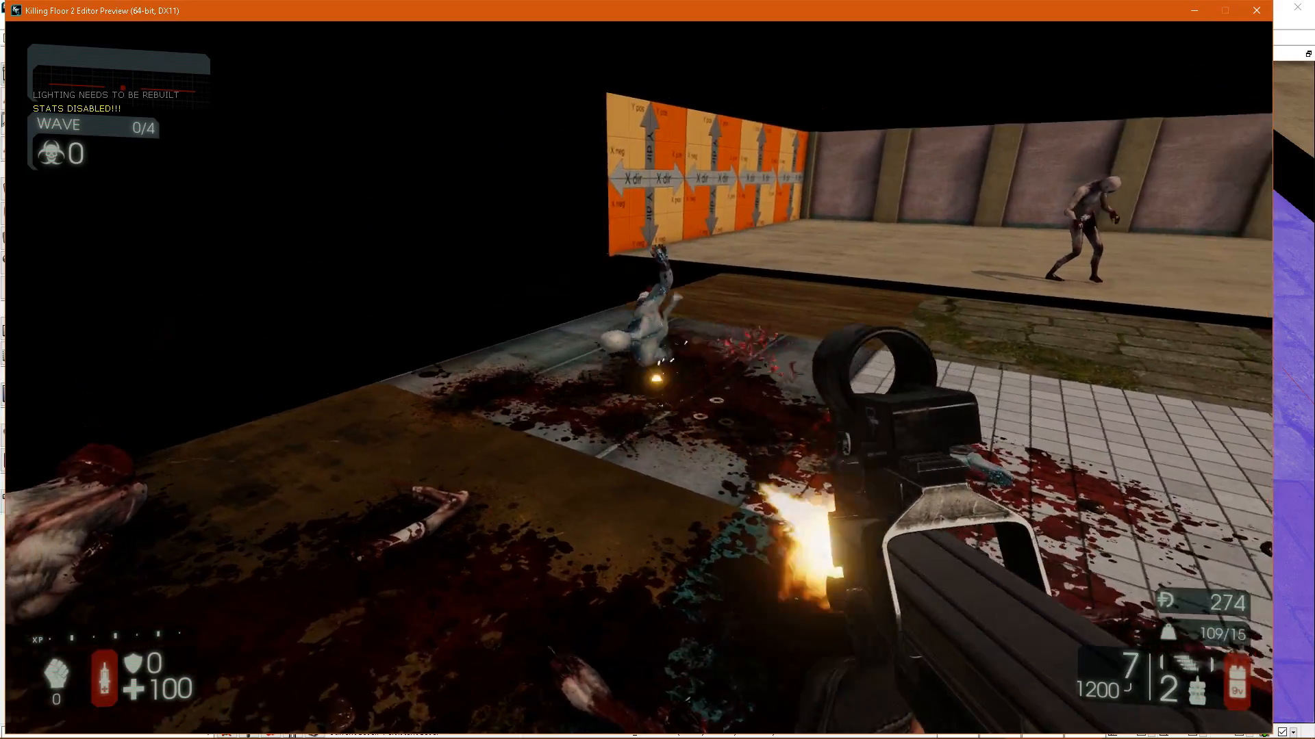
# Switch to the Kalashnikov AK-12 and shoot the remaining zeds over the metal and wood tiles.
pyautogui.scroll(-1, 639, 378)
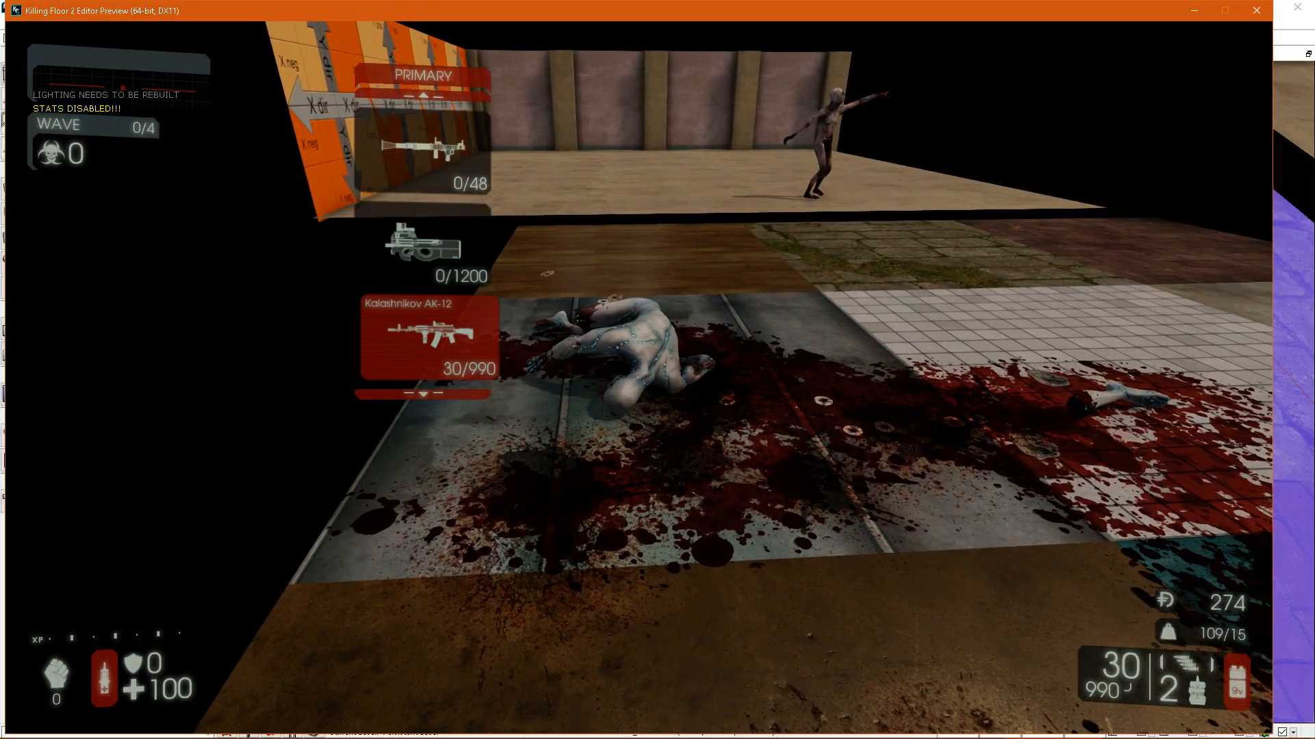
pyautogui.click(639, 378)
pyautogui.press('s')
pyautogui.click(639, 378)
pyautogui.click(638, 378)
pyautogui.press('w')
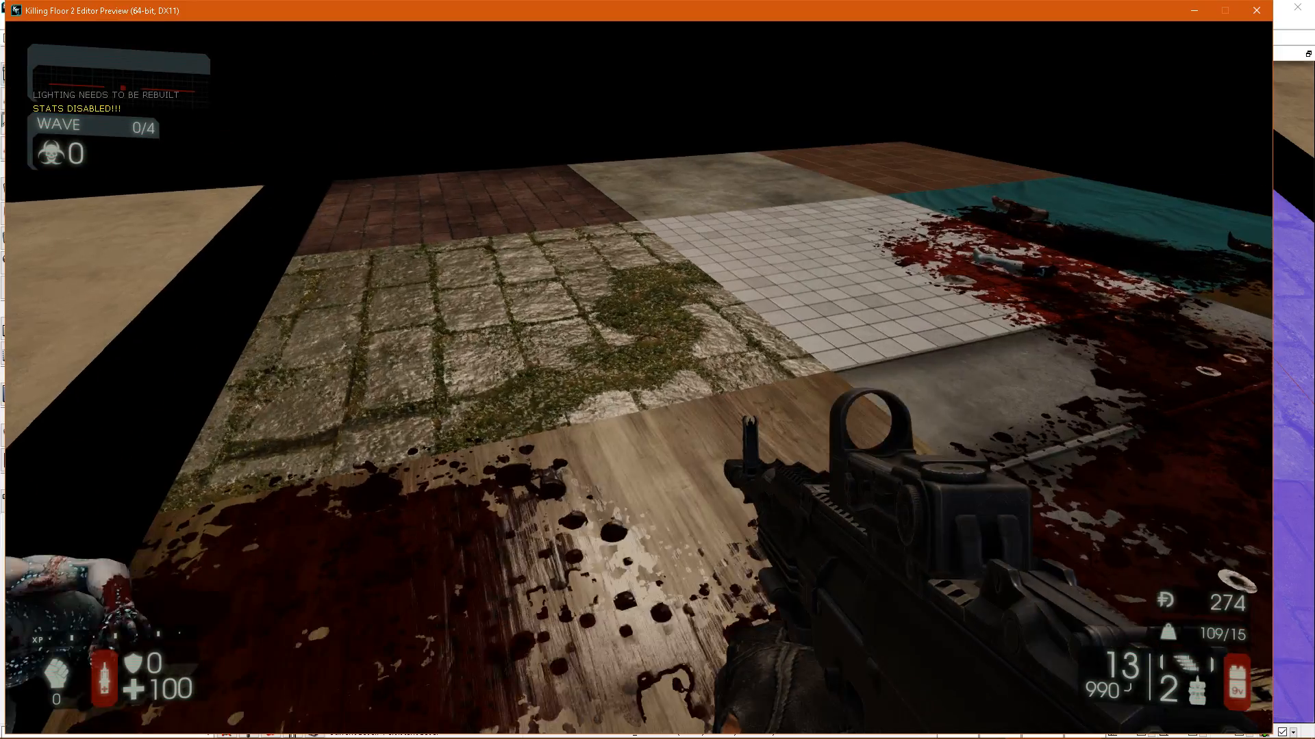
# Walk around the combined floor to examine the blood across the tile seams, and end the play test.
pyautogui.press('w')
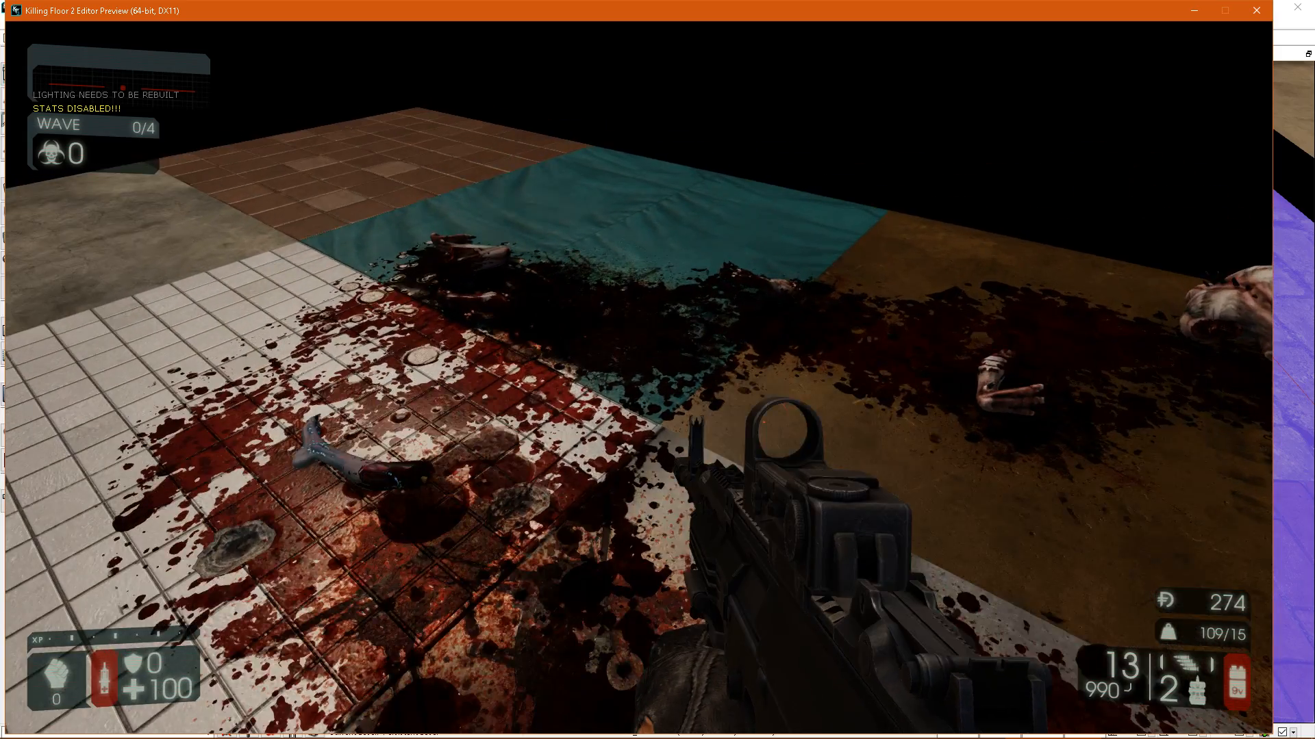
pyautogui.press('d')
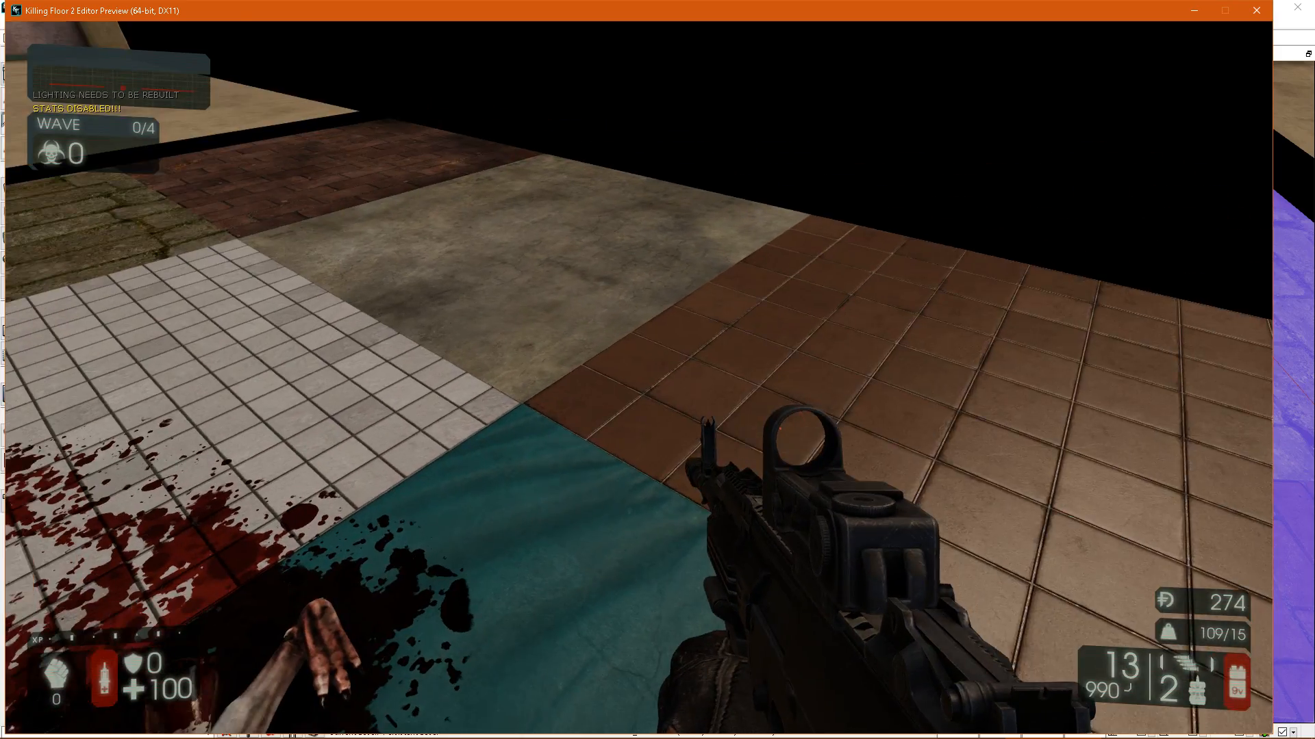
pyautogui.press('d')
pyautogui.press('w')
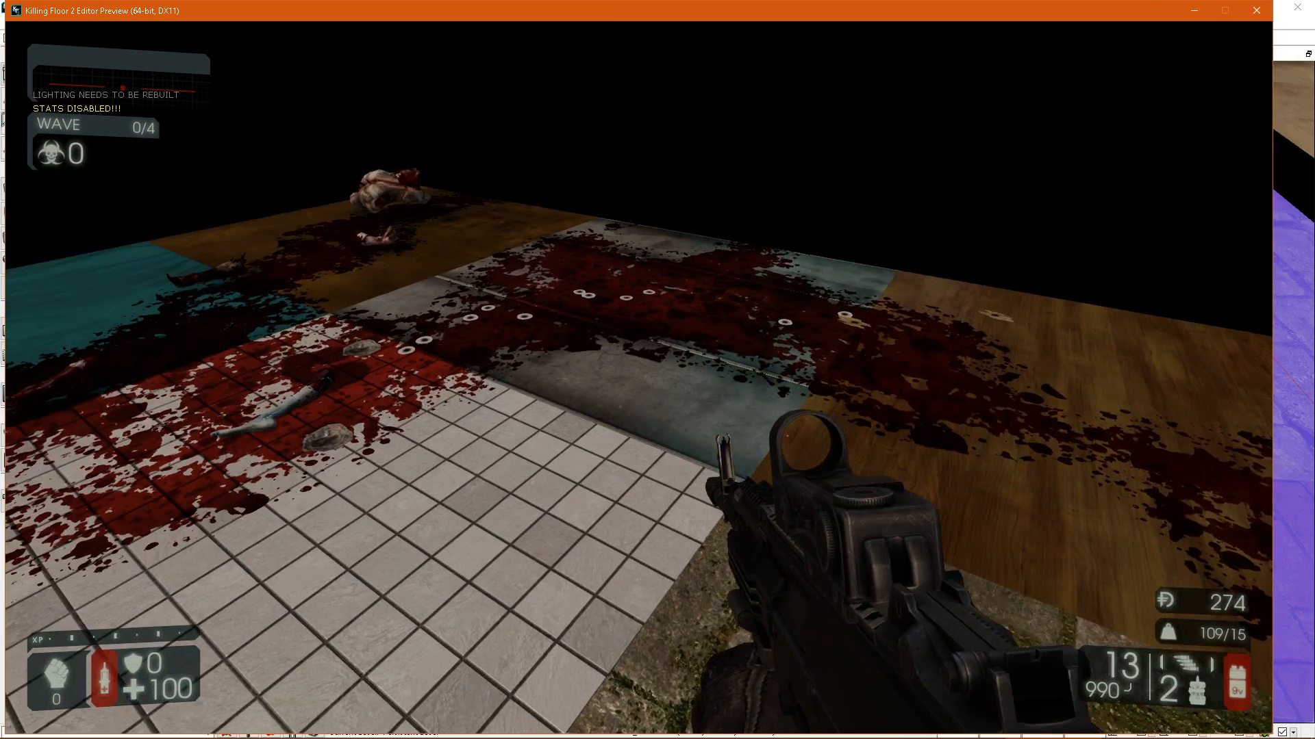
pyautogui.press('w')
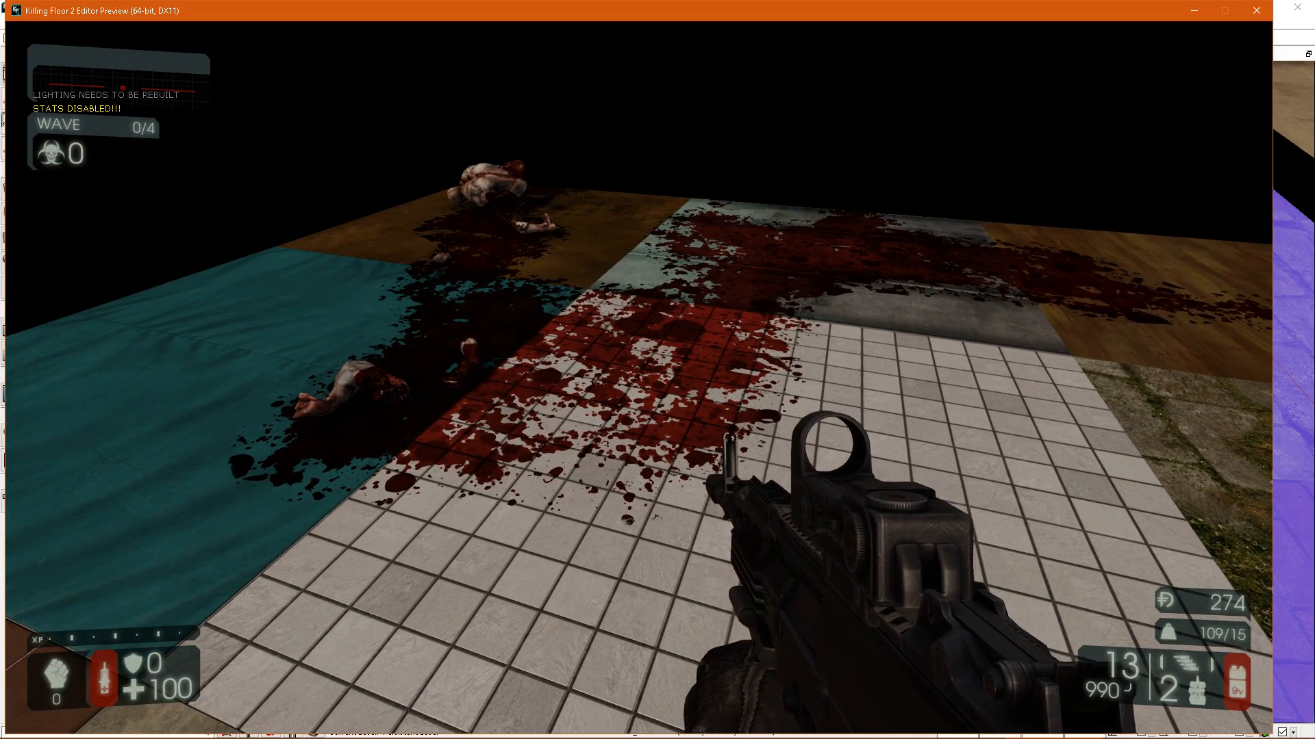
pyautogui.press('Escape')
pyautogui.moveTo(964, 371); pyautogui.dragTo(972, 335, button='right')
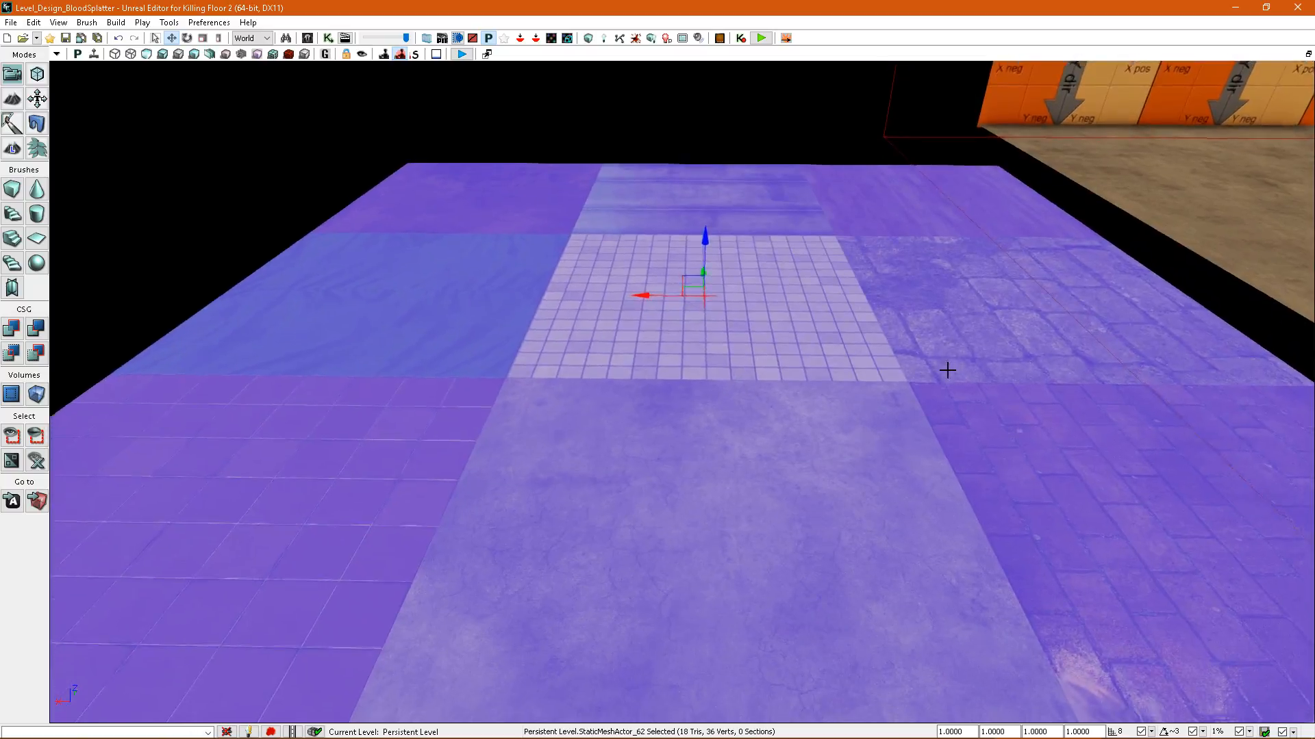
pyautogui.moveTo(565, 438); pyautogui.dragTo(473, 446, button='right')
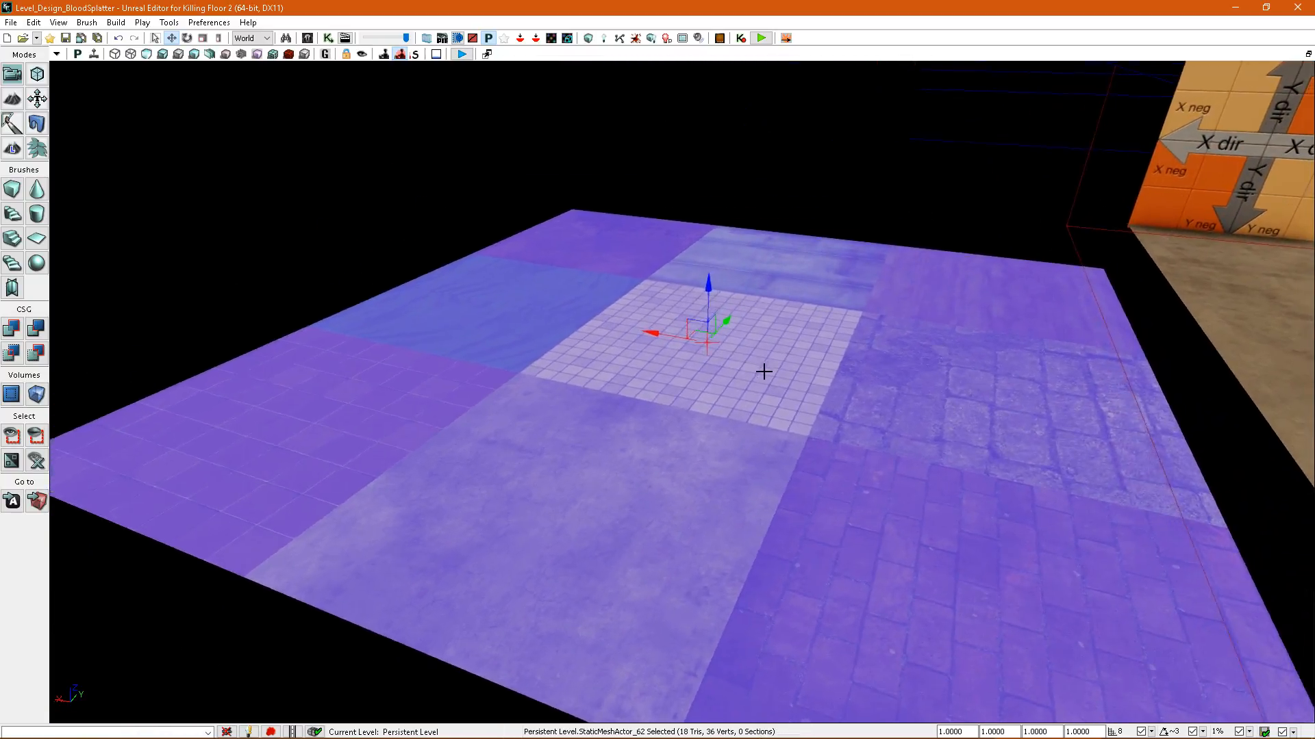
pyautogui.moveTo(753, 385)
pyautogui.mouseDown(button='right')
pyautogui.moveTo(746, 353)
pyautogui.moveTo(731, 384)
pyautogui.mouseUp(button='right')
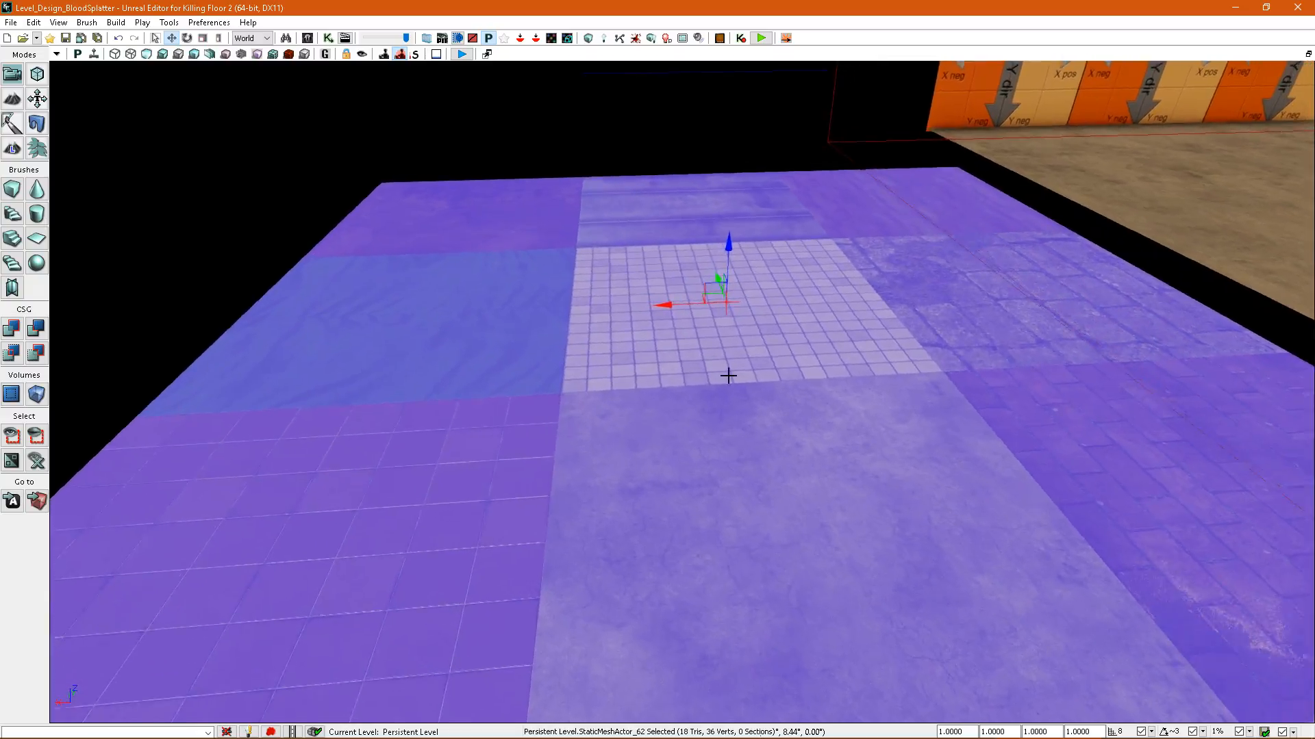
# Inspect the orange direction-marked wall panels in the splatter map density view and return to the lit view.
pyautogui.moveTo(724, 372); pyautogui.dragTo(851, 347, button='right')
pyautogui.moveTo(494, 326); pyautogui.dragTo(336, 325, button='right')
pyautogui.moveTo(958, 404); pyautogui.dragTo(1004, 393, button='right')
pyautogui.click(760, 274)
pyautogui.moveTo(760, 274); pyautogui.dragTo(835, 274, button='right')
pyautogui.click(957, 311)
pyautogui.click(1150, 311)
pyautogui.moveTo(869, 364); pyautogui.dragTo(794, 356, button='right')
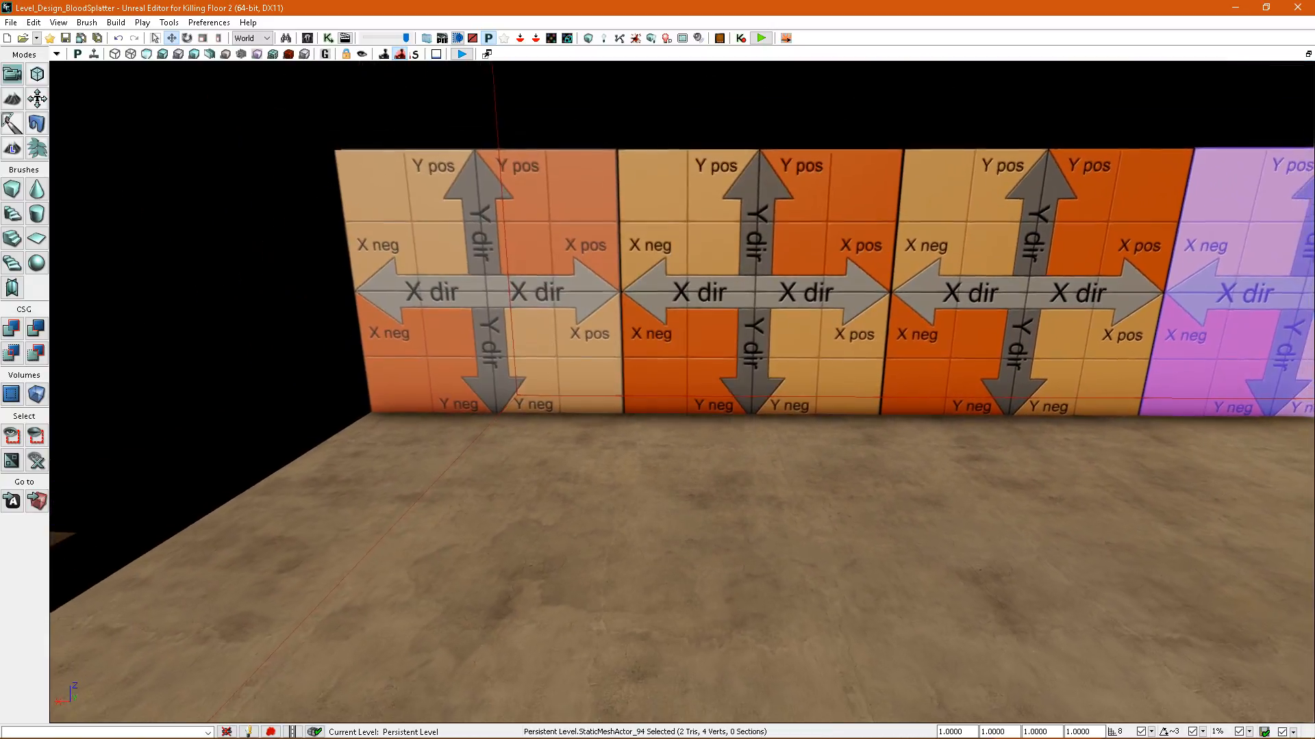
pyautogui.click(292, 56)
pyautogui.moveTo(596, 240); pyautogui.dragTo(684, 367, button='right')
pyautogui.click(605, 308)
pyautogui.click(696, 317)
pyautogui.hotkey('alt', '4')
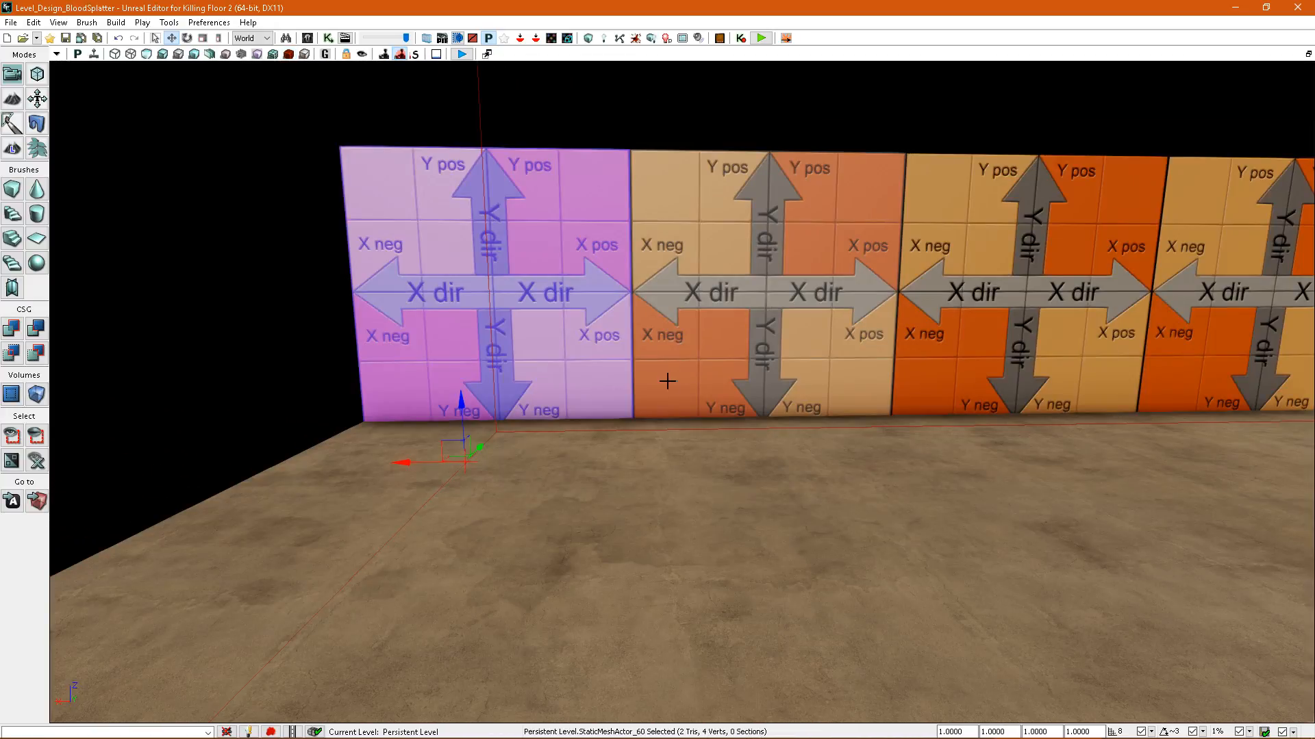
# Select the four orange wall panels and override their splatter map resolution with 4.
pyautogui.click(723, 252)
pyautogui.moveTo(723, 252); pyautogui.dragTo(705, 520, button='right')
pyautogui.rightClick(694, 566)
pyautogui.moveTo(730, 576); pyautogui.dragTo(727, 623, button='right')
pyautogui.click(674, 339)
pyautogui.keyDown('ctrl'); pyautogui.click(801, 339); pyautogui.keyUp('ctrl')
pyautogui.keyDown('ctrl'); pyautogui.click(1003, 329); pyautogui.keyUp('ctrl')
pyautogui.moveTo(904, 352); pyautogui.dragTo(972, 356, button='right')
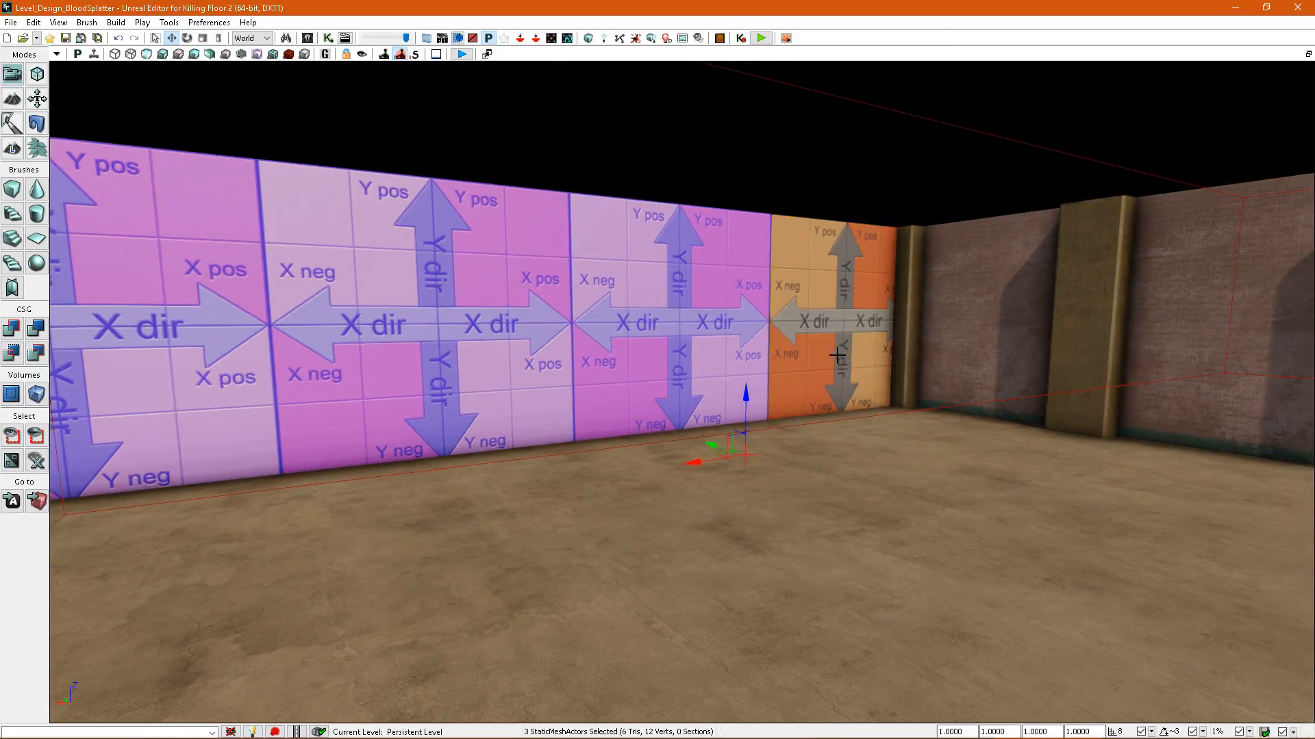
pyautogui.keyDown('ctrl'); pyautogui.click(834, 354); pyautogui.keyUp('ctrl')
pyautogui.moveTo(825, 354); pyautogui.dragTo(750, 349, button='right')
pyautogui.press('F4')
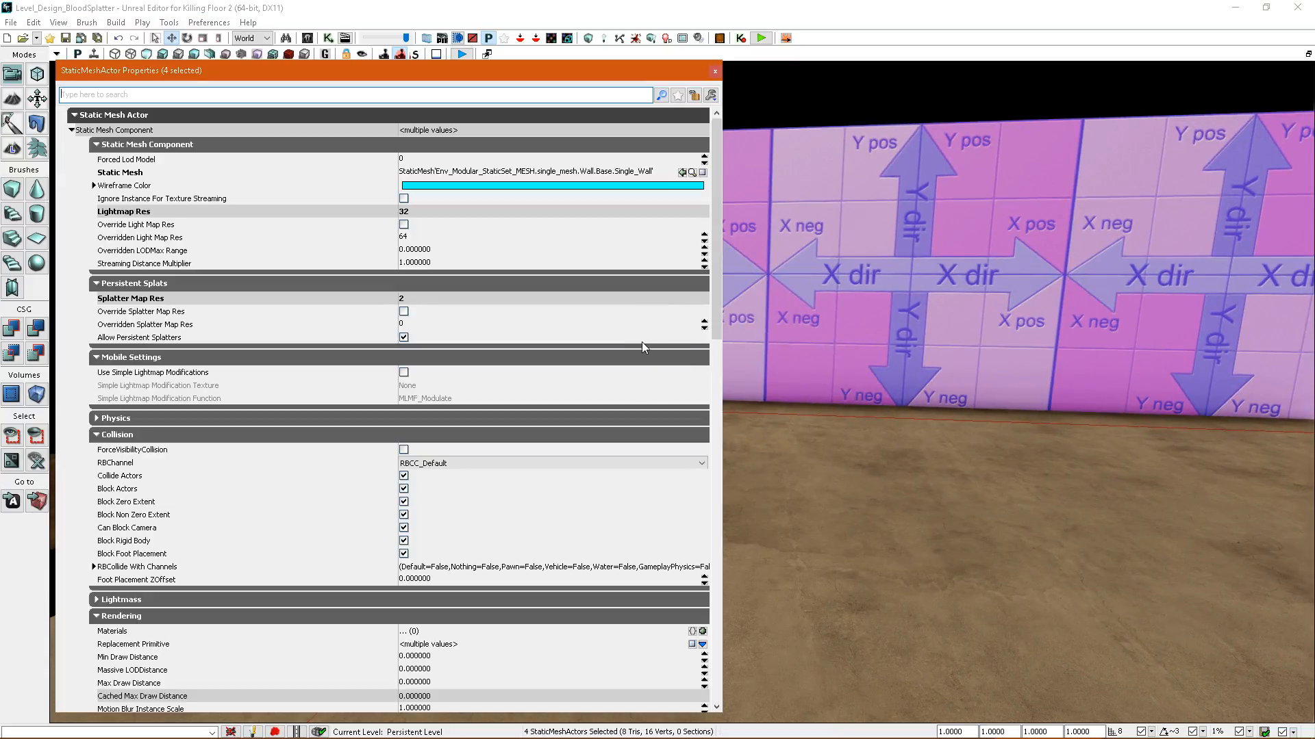
pyautogui.click(406, 314)
pyautogui.click(410, 324)
pyautogui.write('4')
# Check the override settings on a single orange wall panel and rebuild the level's splatter maps.
pyautogui.moveTo(851, 366); pyautogui.dragTo(808, 363, button='right')
pyautogui.click(802, 290)
pyautogui.moveTo(890, 325); pyautogui.dragTo(911, 268, button='right')
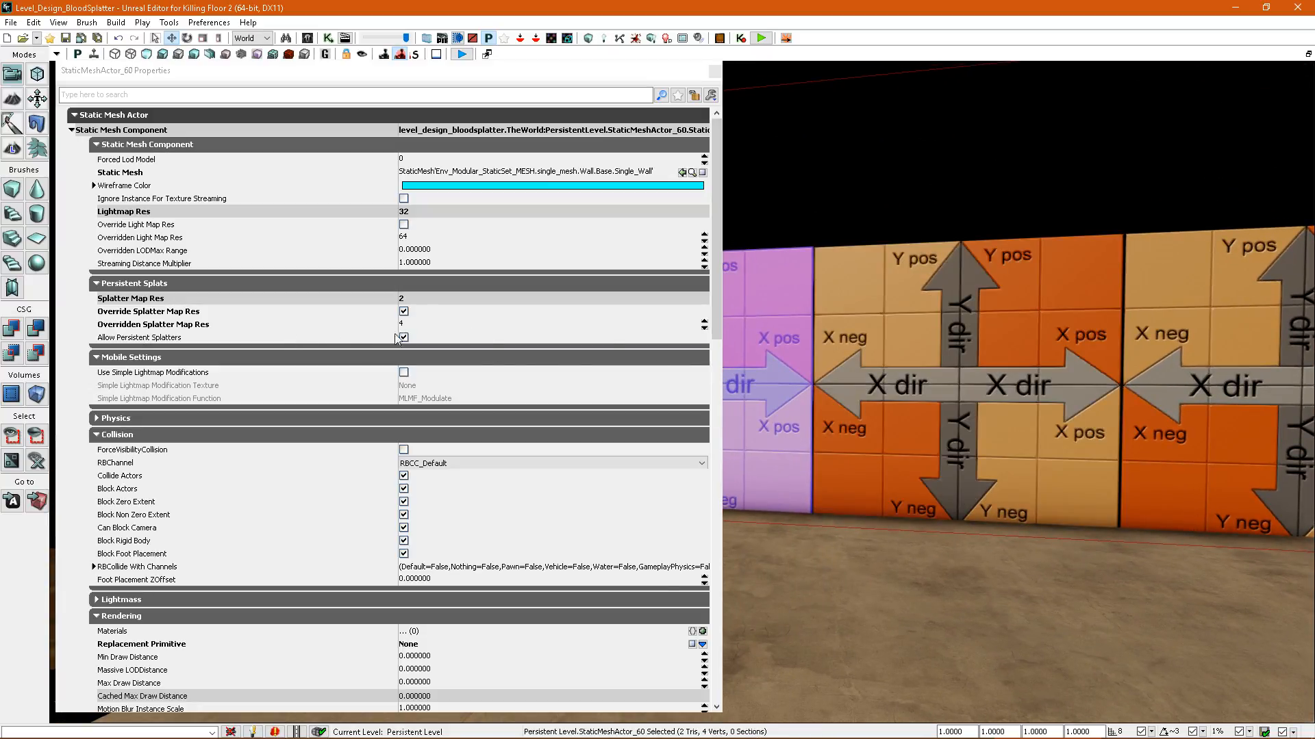
pyautogui.moveTo(849, 373); pyautogui.dragTo(788, 466, button='right')
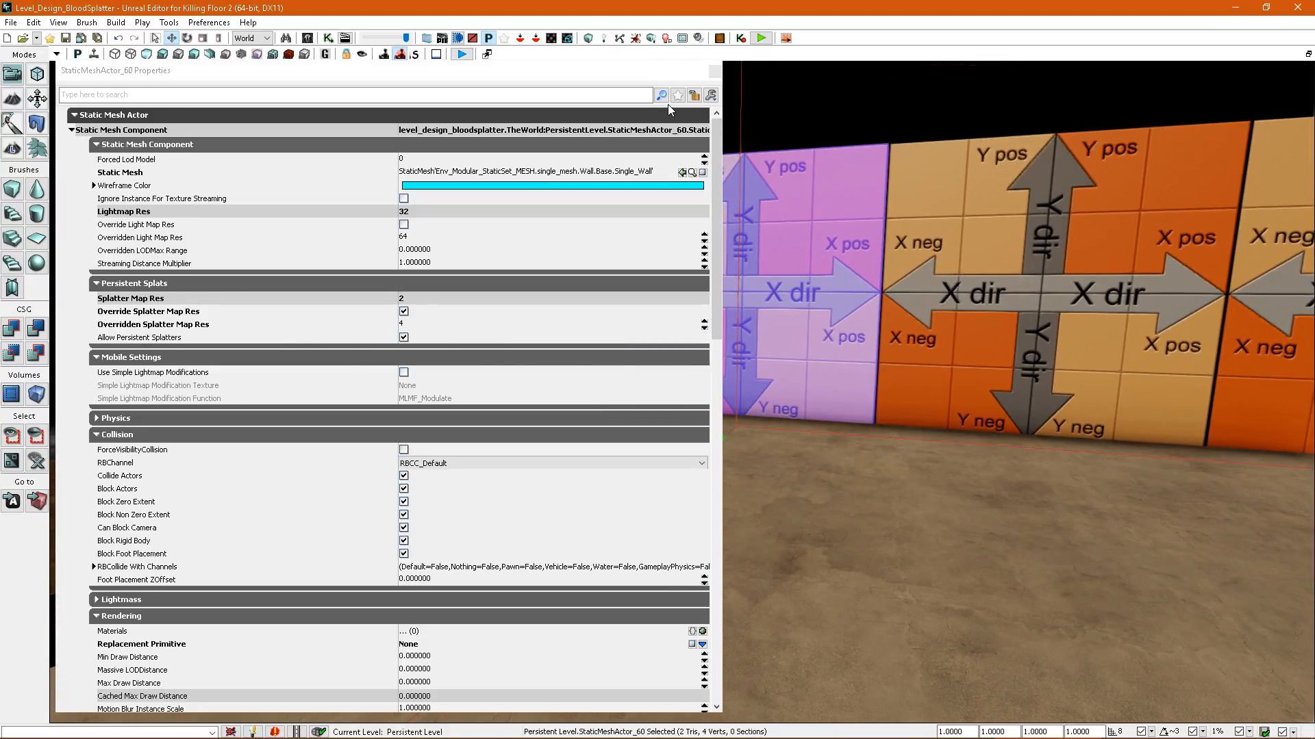
pyautogui.click(640, 41)
pyautogui.click(876, 367)
# Start a play test on the floor facing the orange wall and fire the RPG-7 at the zeds there.
pyautogui.moveTo(712, 376); pyautogui.dragTo(878, 619, button='right')
pyautogui.rightClick(858, 612)
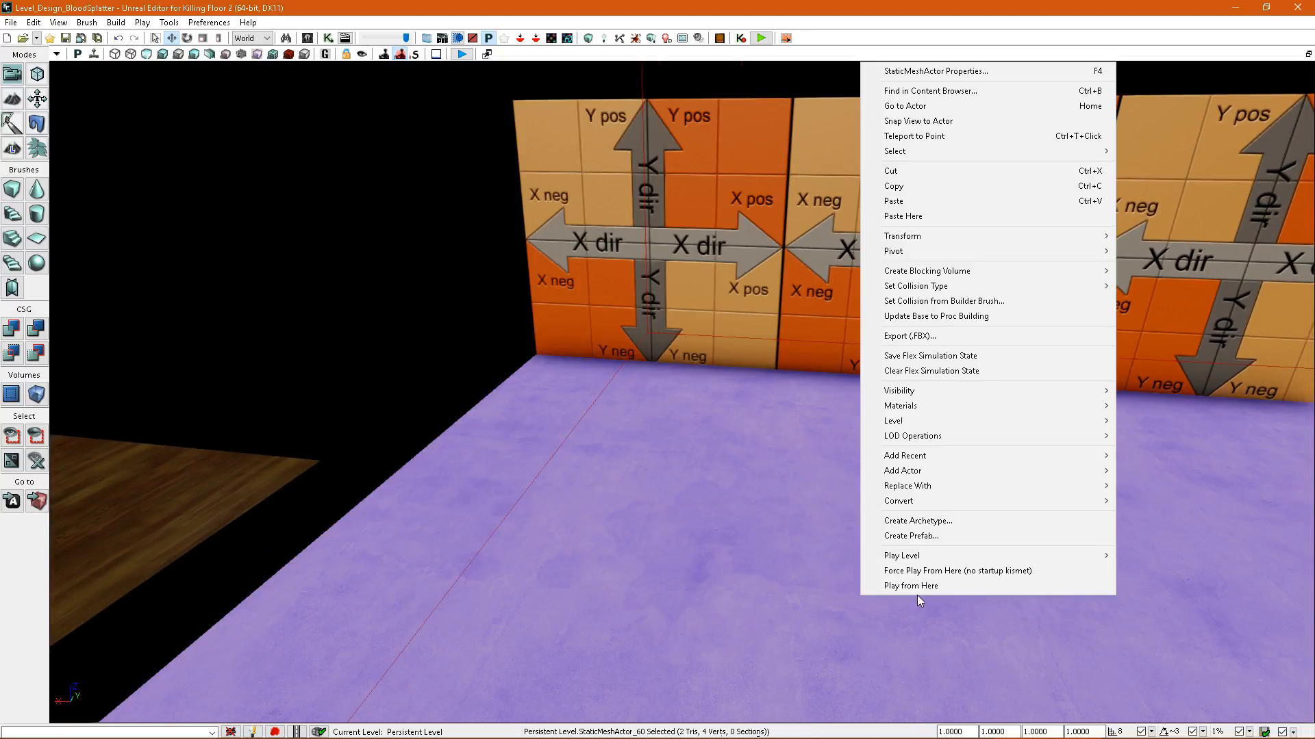
pyautogui.click(917, 588)
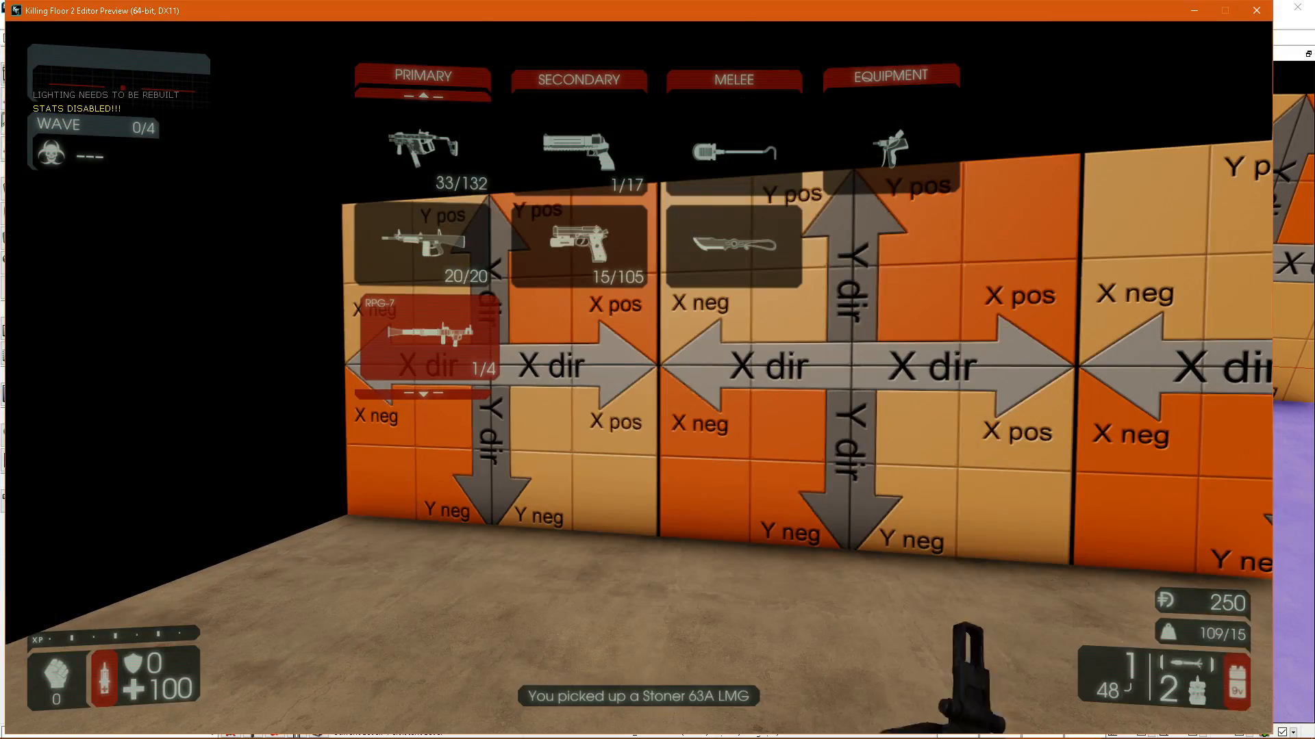
pyautogui.press('a')
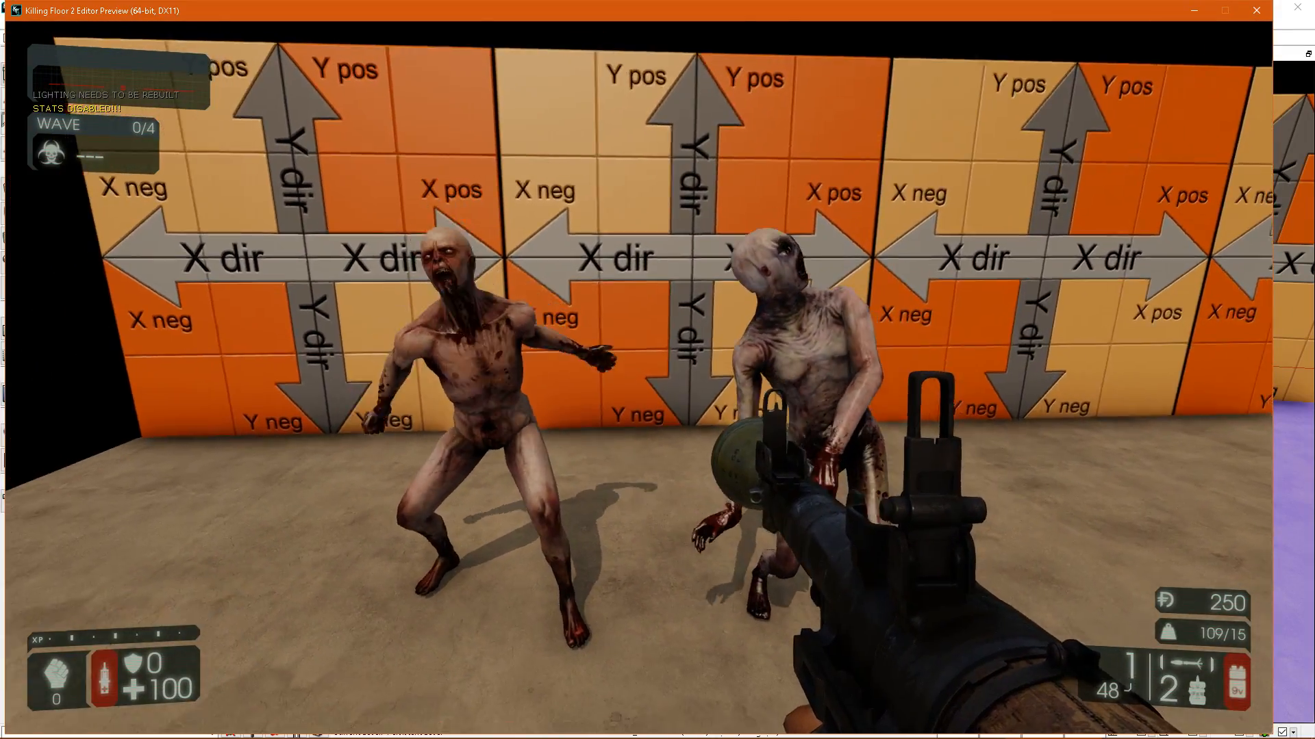
pyautogui.press('s')
pyautogui.click(638, 378)
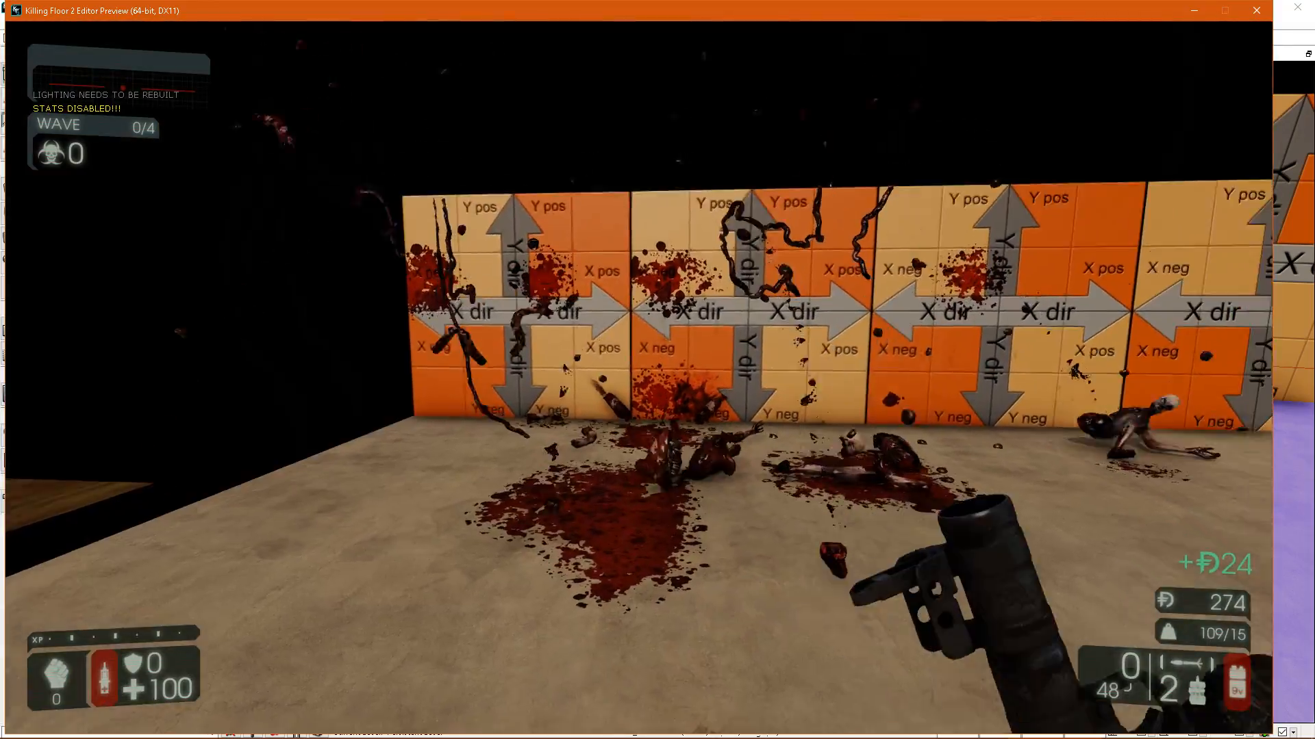
# Switch to the P90 SMG and examine up close the blood on the orange wall where neighbouring panels meet.
pyautogui.press('w')
pyautogui.press('1')
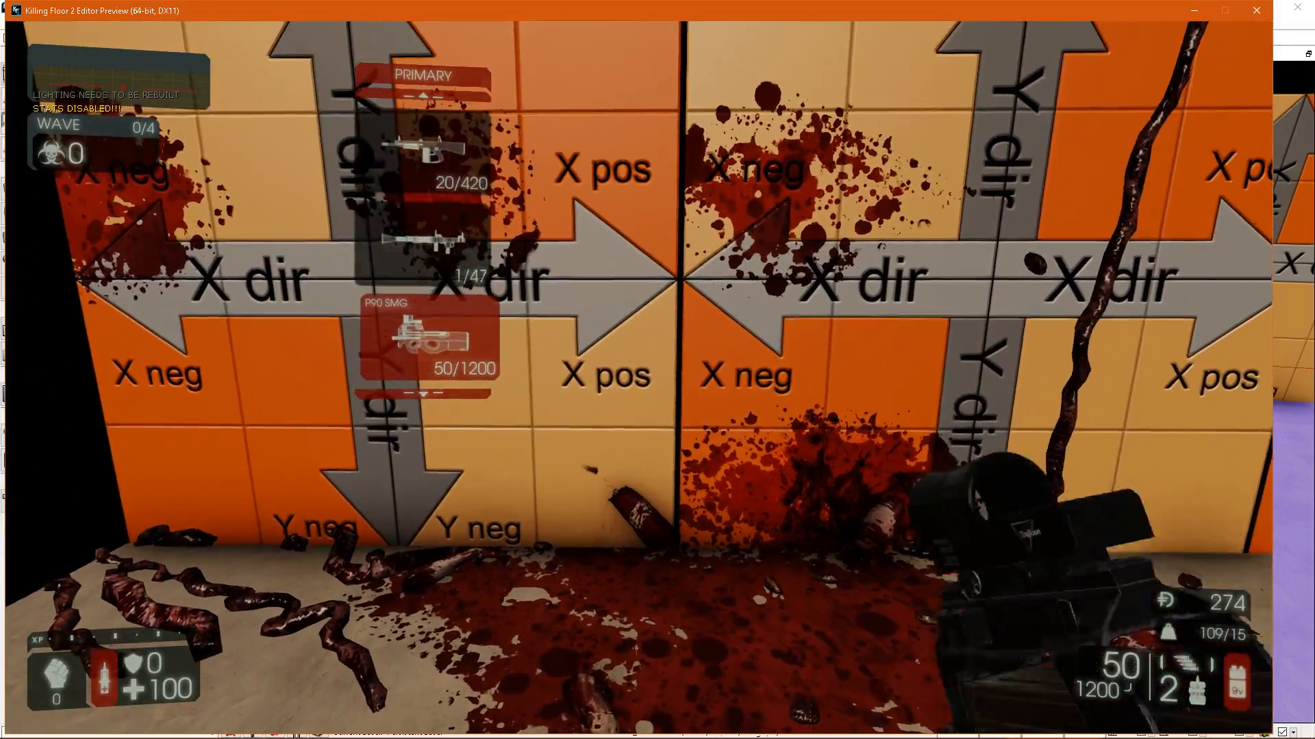
pyautogui.press('w')
pyautogui.rightClick(639, 378)
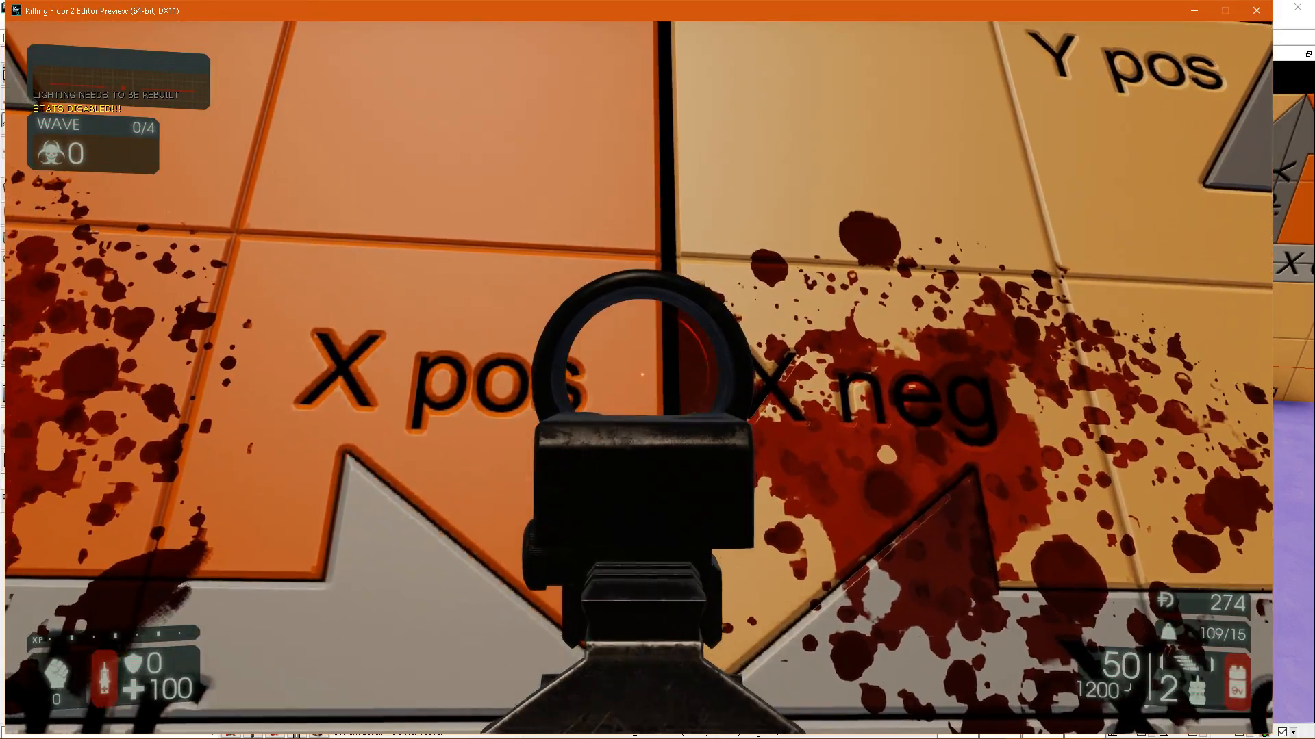
pyautogui.rightClick(638, 378)
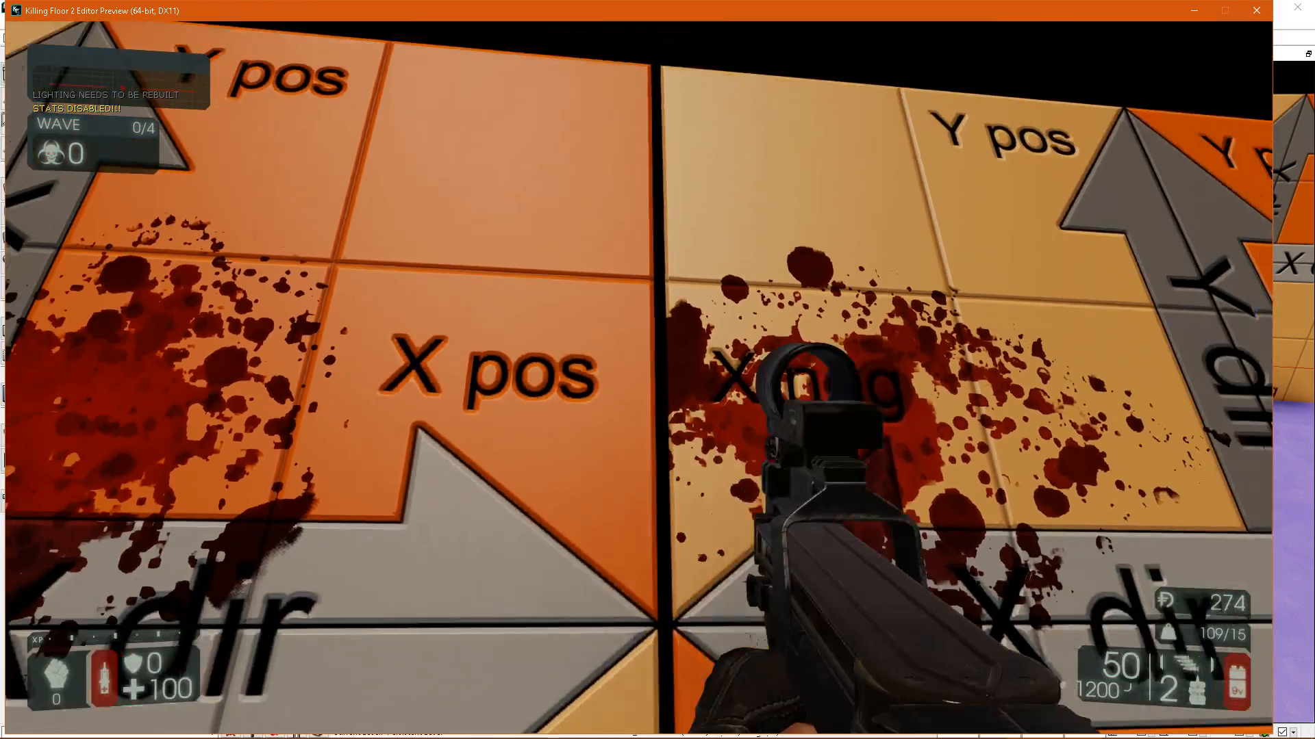
pyautogui.press('s')
pyautogui.press('w')
pyautogui.press('s')
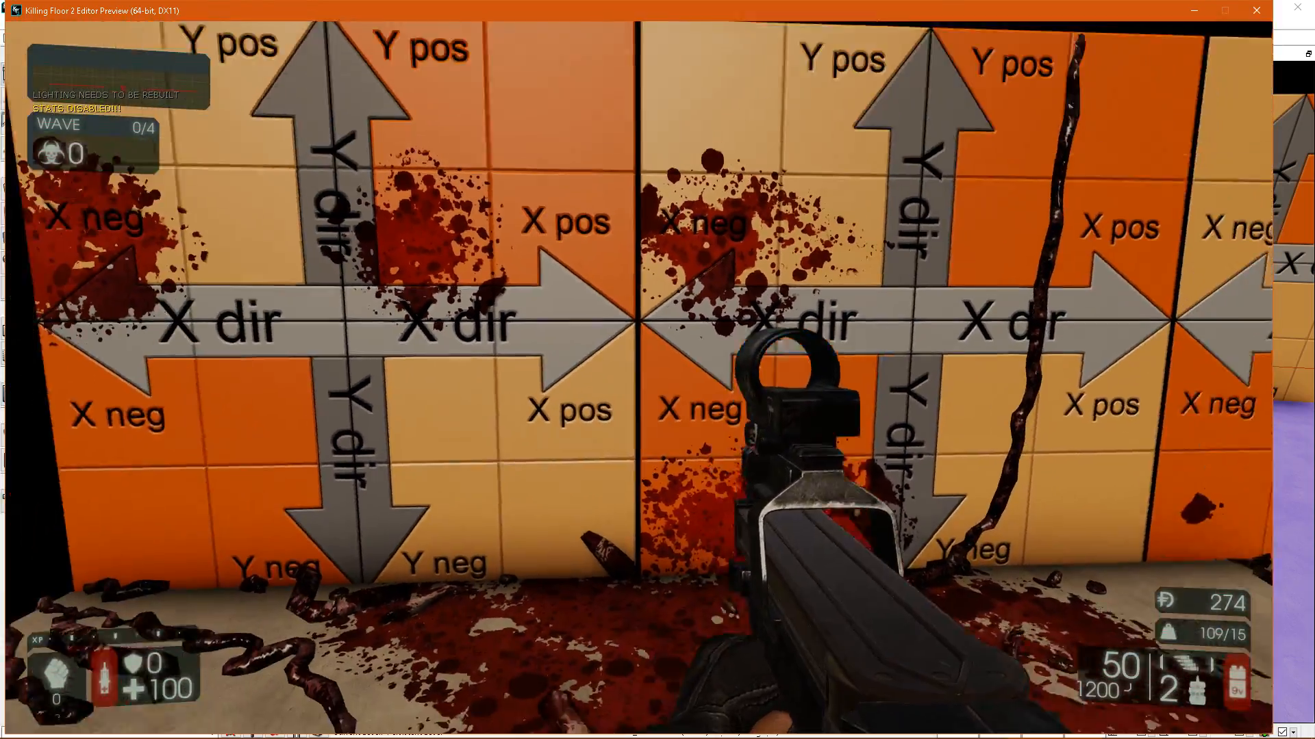
# Walk along the orange wall to examine the blood across its panel borders, and end the play test.
pyautogui.press('w')
pyautogui.press('s')
pyautogui.press('d')
pyautogui.press('w')
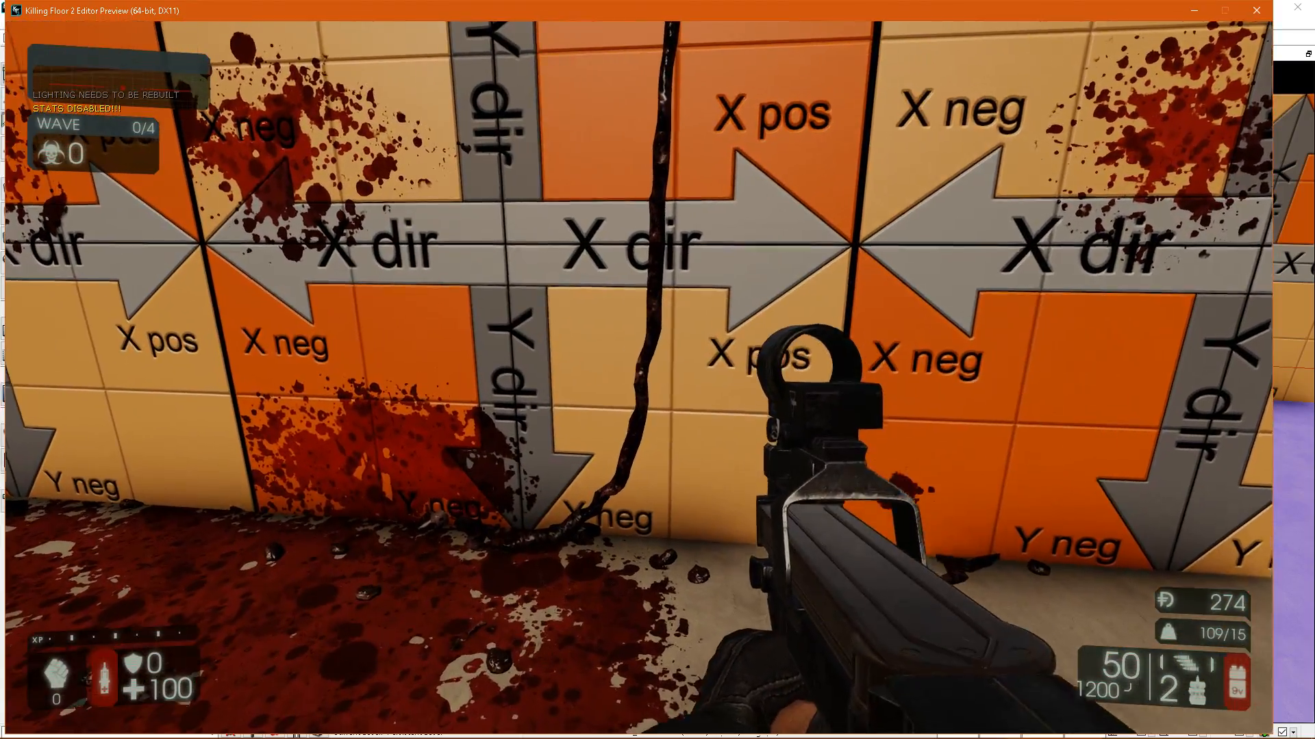
pyautogui.press('Escape')
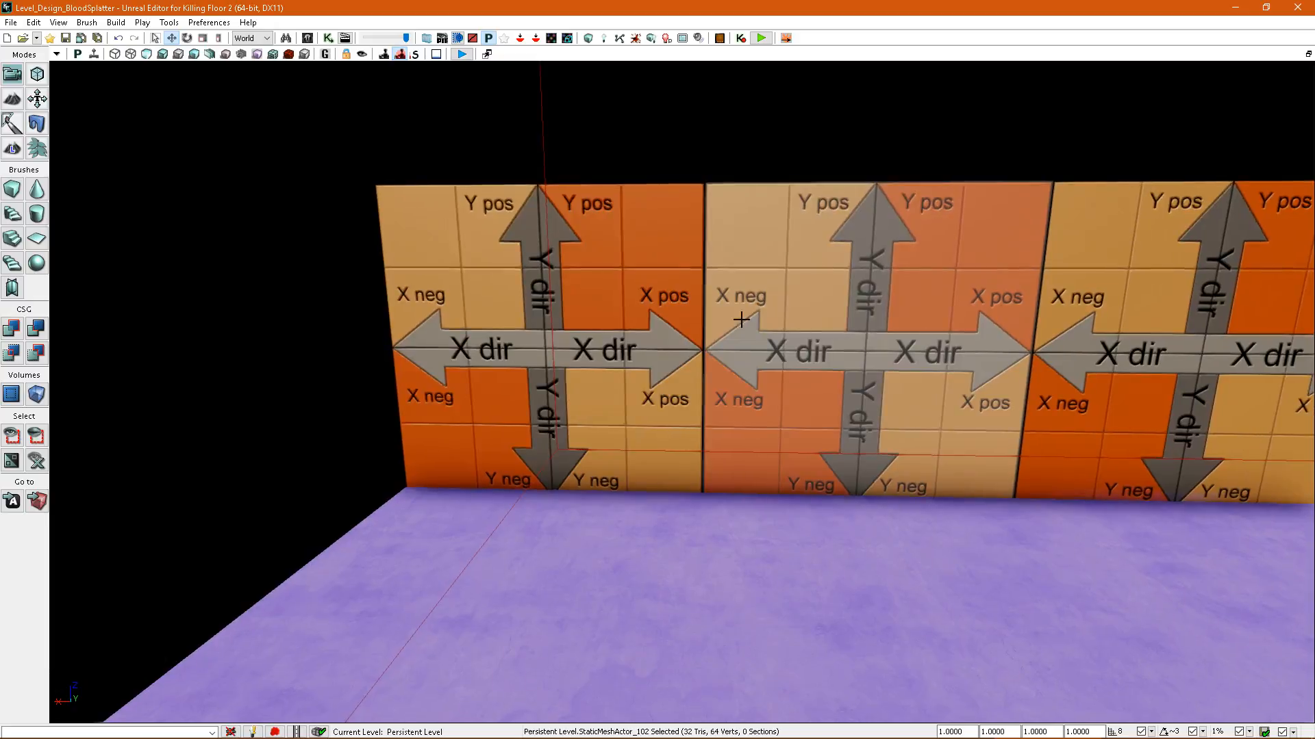
# Try to combine the four orange wall panels into one static mesh named Bloody_Wall.
pyautogui.click(644, 301)
pyautogui.moveTo(665, 308); pyautogui.dragTo(1027, 360, button='right')
pyautogui.keyDown('ctrl'); pyautogui.click(933, 362); pyautogui.keyUp('ctrl')
pyautogui.keyDown('ctrl'); pyautogui.click(931, 356); pyautogui.keyUp('ctrl')
pyautogui.moveTo(931, 356); pyautogui.dragTo(1013, 353, button='right')
pyautogui.keyDown('ctrl'); pyautogui.click(839, 339); pyautogui.keyUp('ctrl')
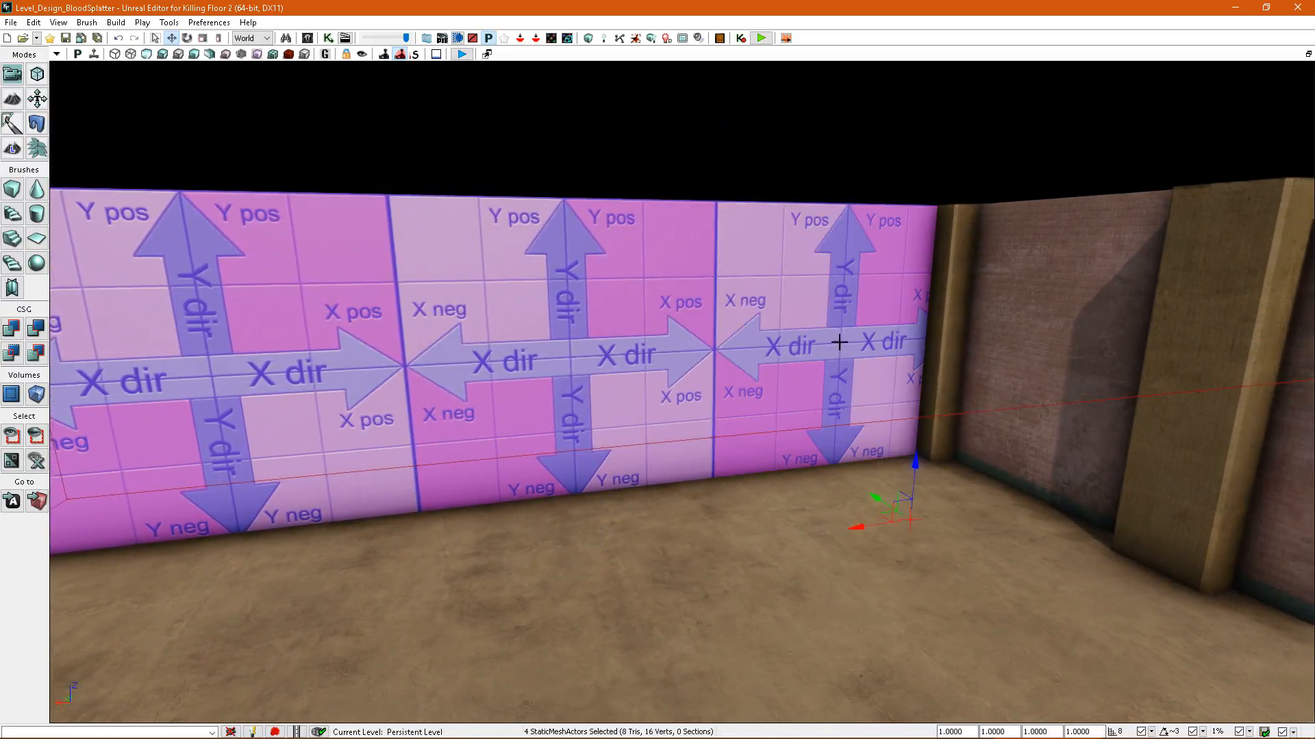
pyautogui.moveTo(839, 340); pyautogui.dragTo(785, 347, button='right')
pyautogui.rightClick(785, 346)
pyautogui.click(890, 665)
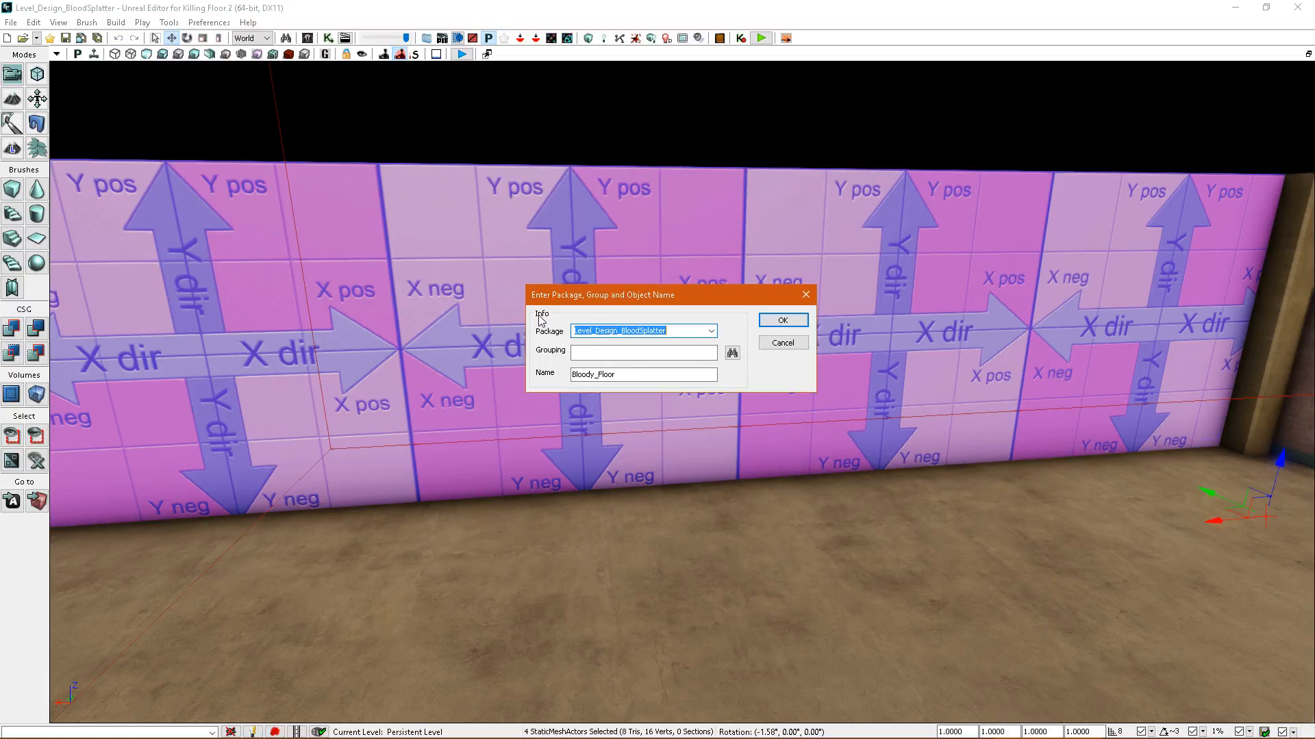
pyautogui.moveTo(616, 376); pyautogui.dragTo(598, 378)
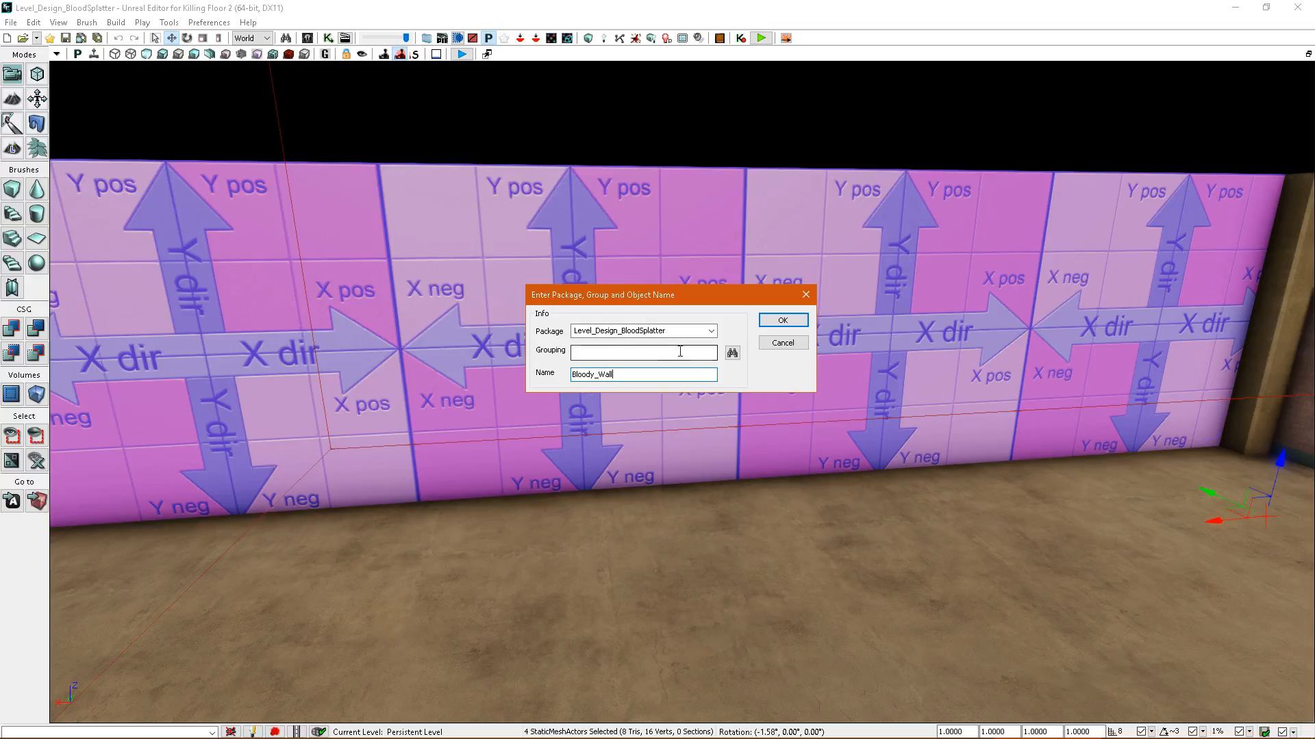
pyautogui.click(782, 320)
pyautogui.click(625, 393)
pyautogui.click(685, 393)
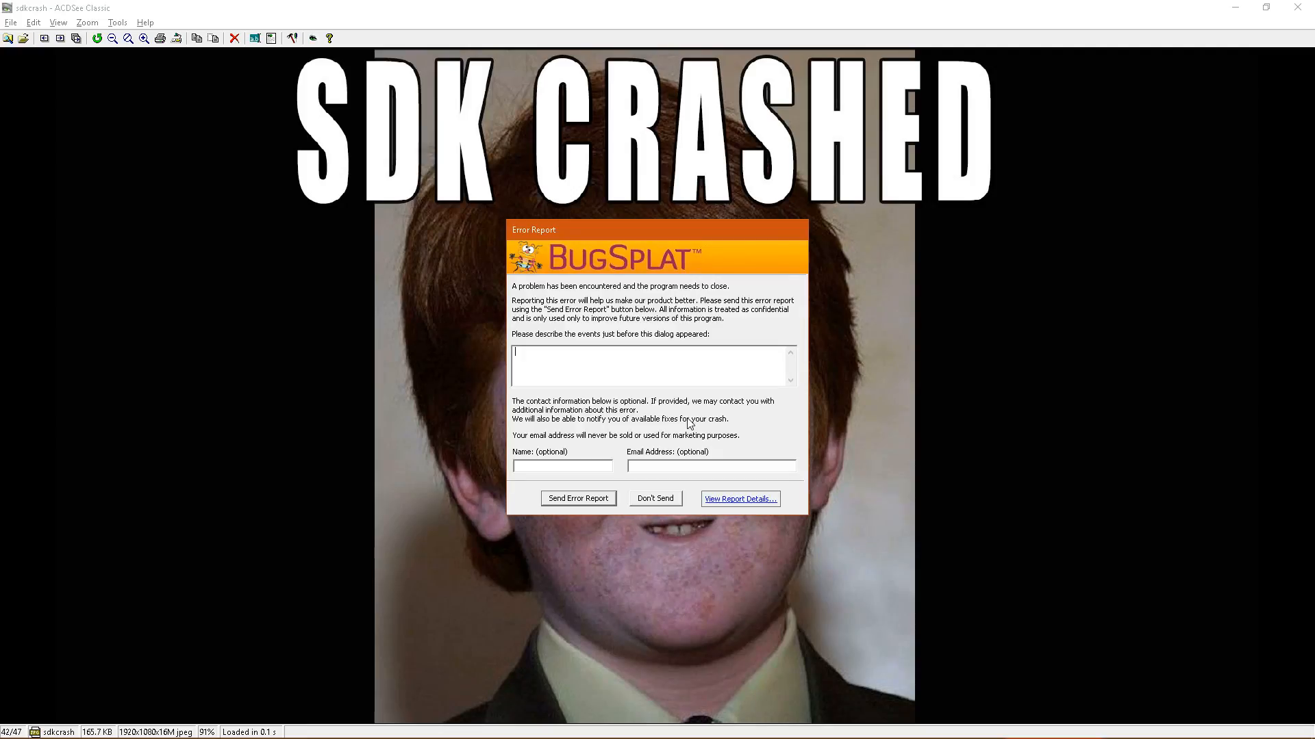
# Dismiss the crash report without sending it, relaunch the Killing Floor 2 SDK game editor and dismiss its load errors.
pyautogui.click(656, 499)
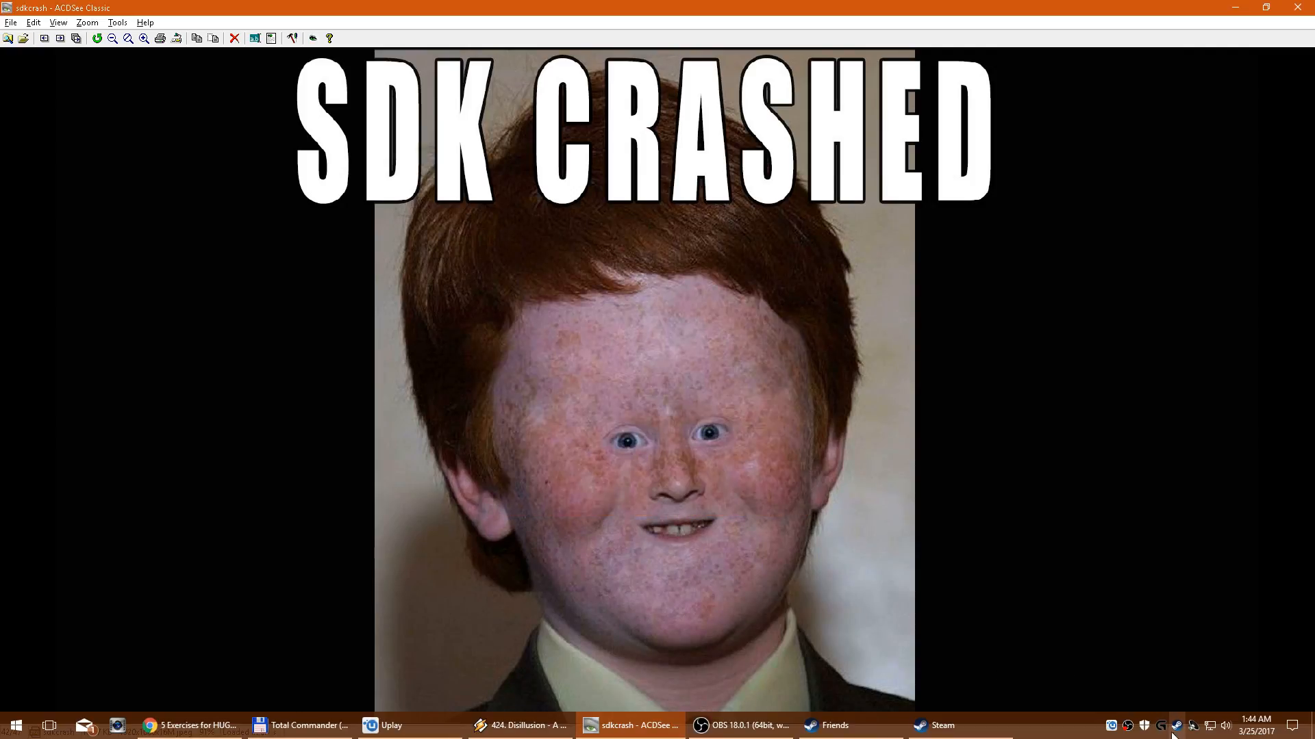
pyautogui.rightClick(1173, 731)
pyautogui.click(1120, 562)
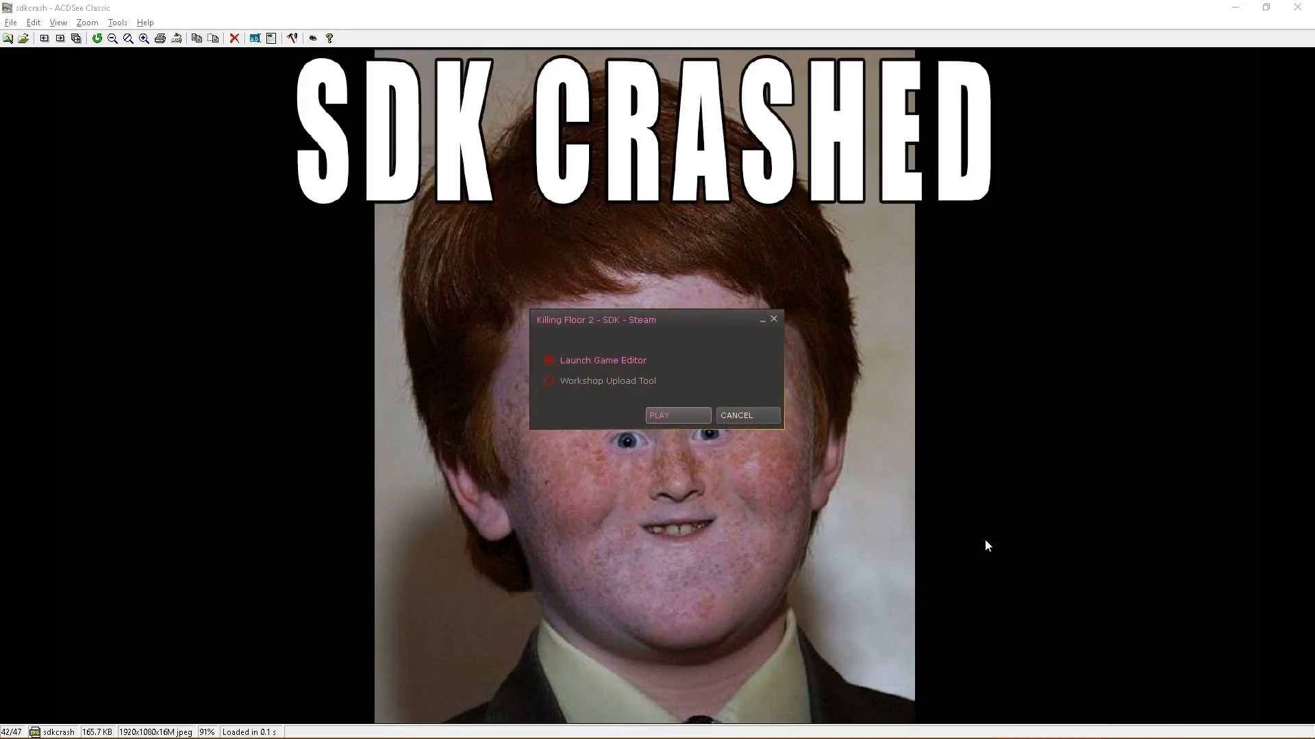
pyautogui.click(700, 418)
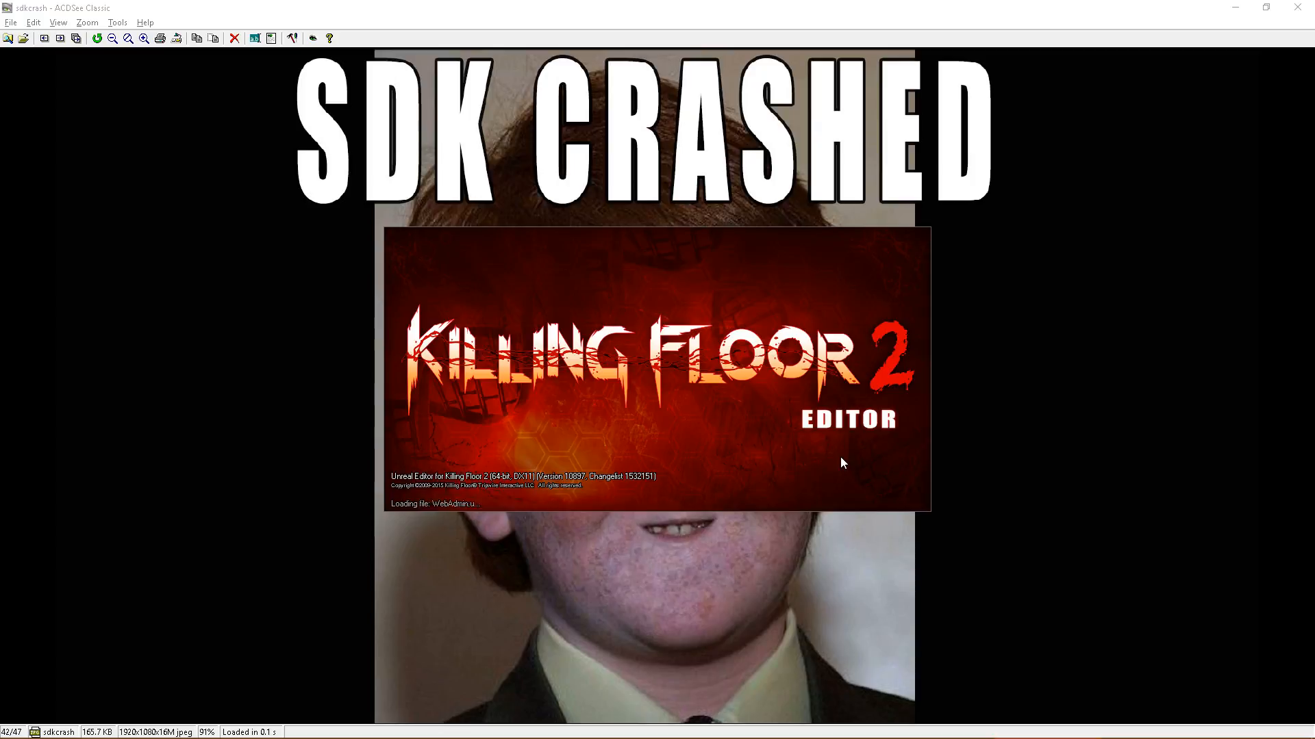
pyautogui.click(767, 426)
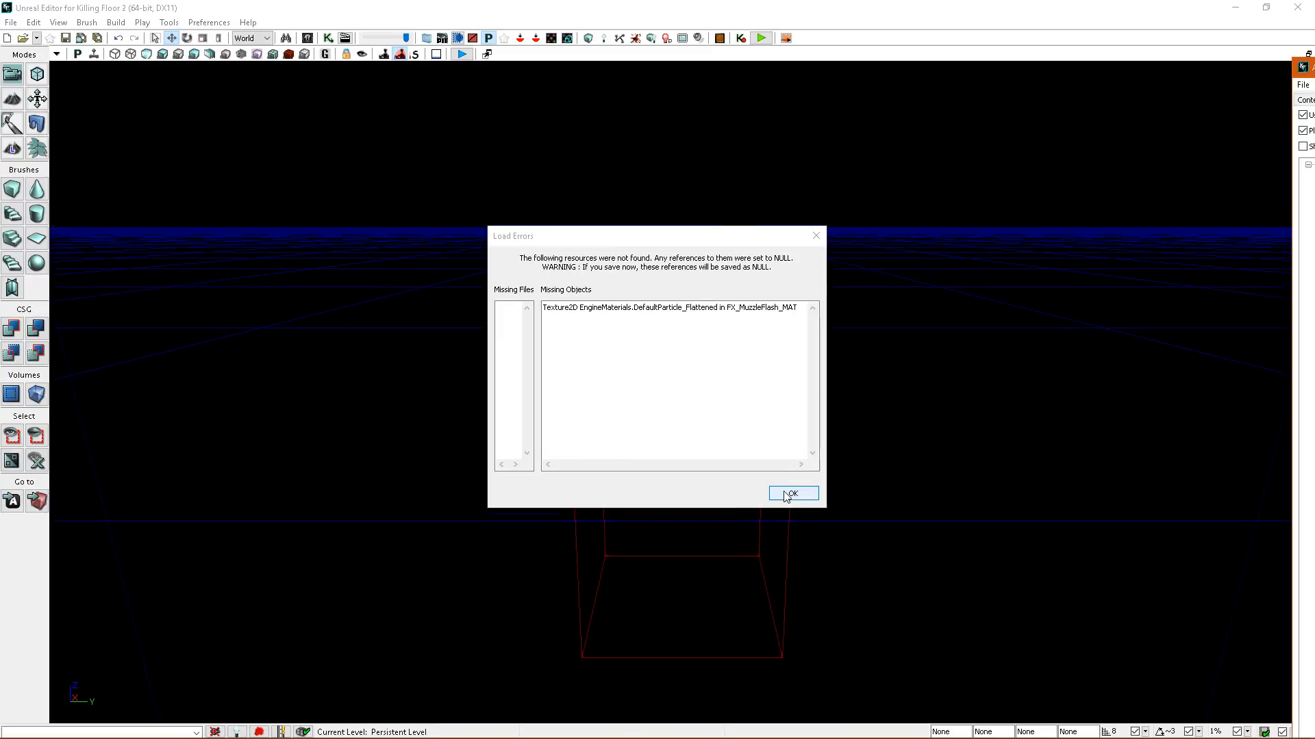
pyautogui.click(787, 496)
# Open the KF-BlackForest level.
pyautogui.click(11, 21)
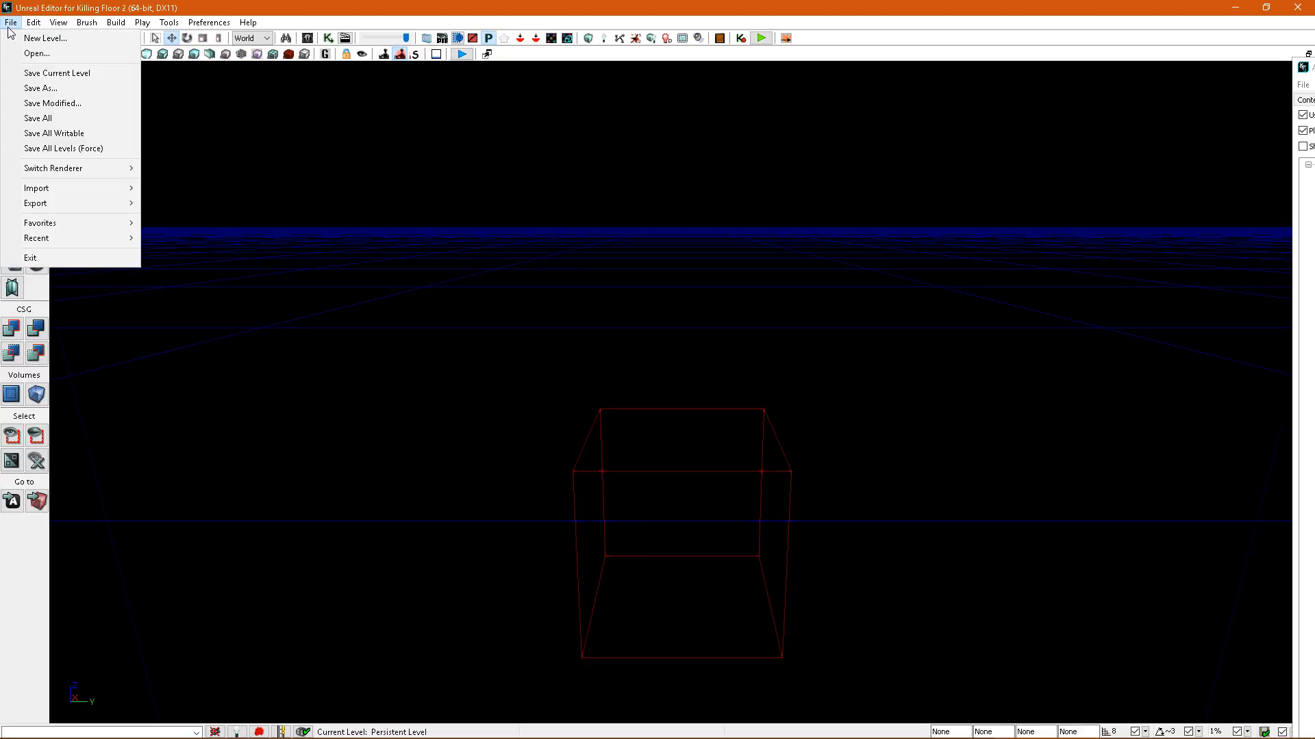
pyautogui.moveTo(75, 222)
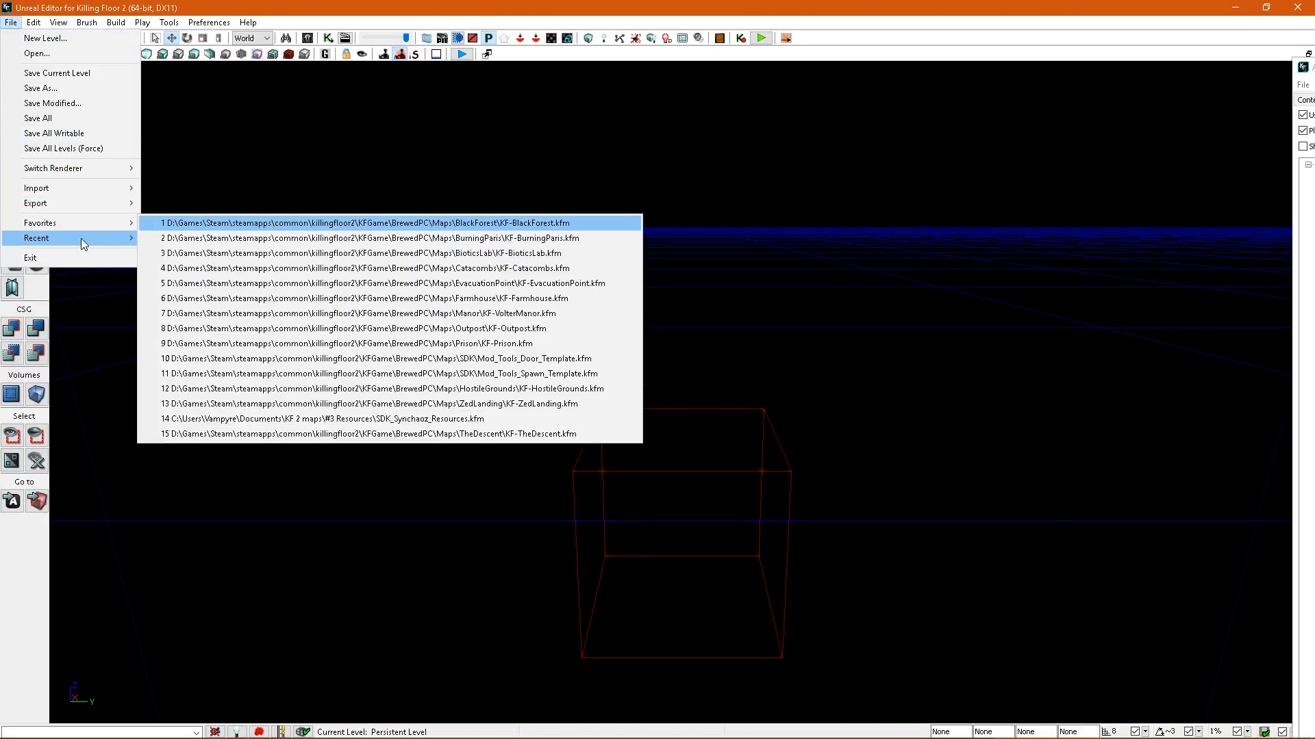
pyautogui.click(293, 223)
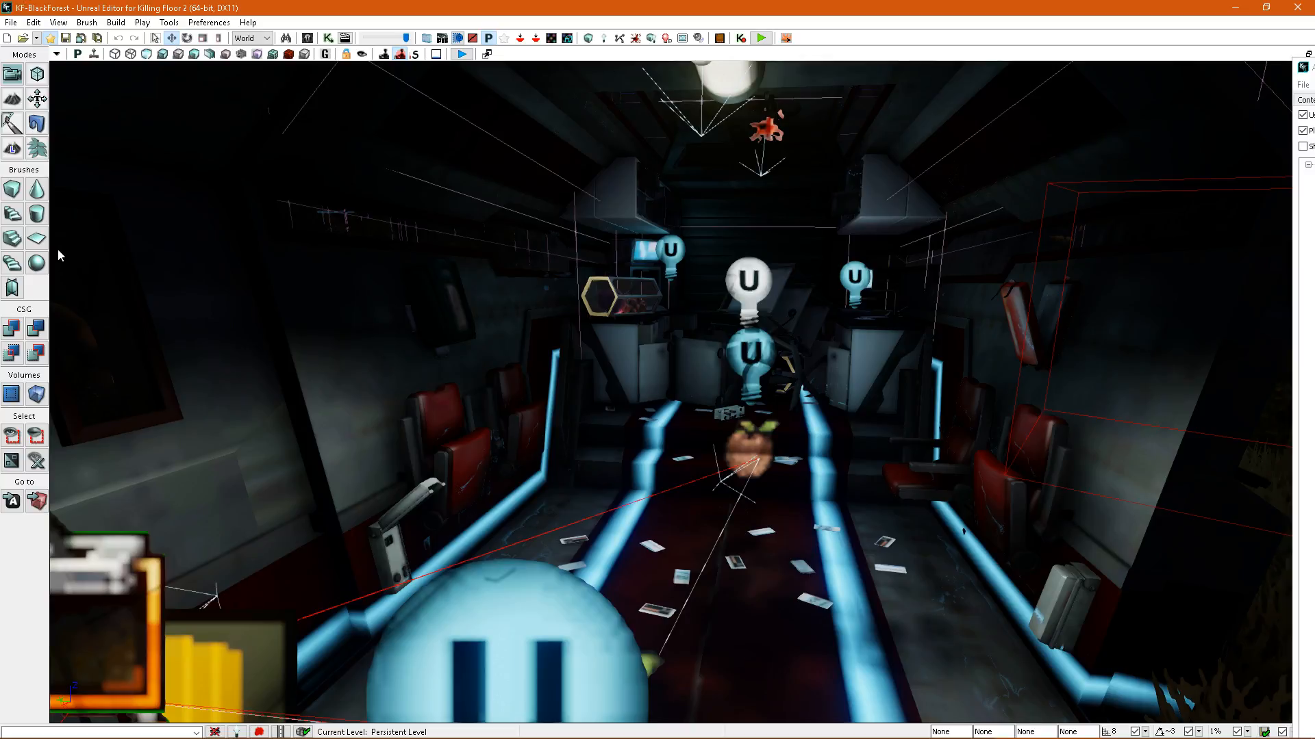
# Reopen the recently used Level_Design_BloodSplatter level.
pyautogui.click(11, 22)
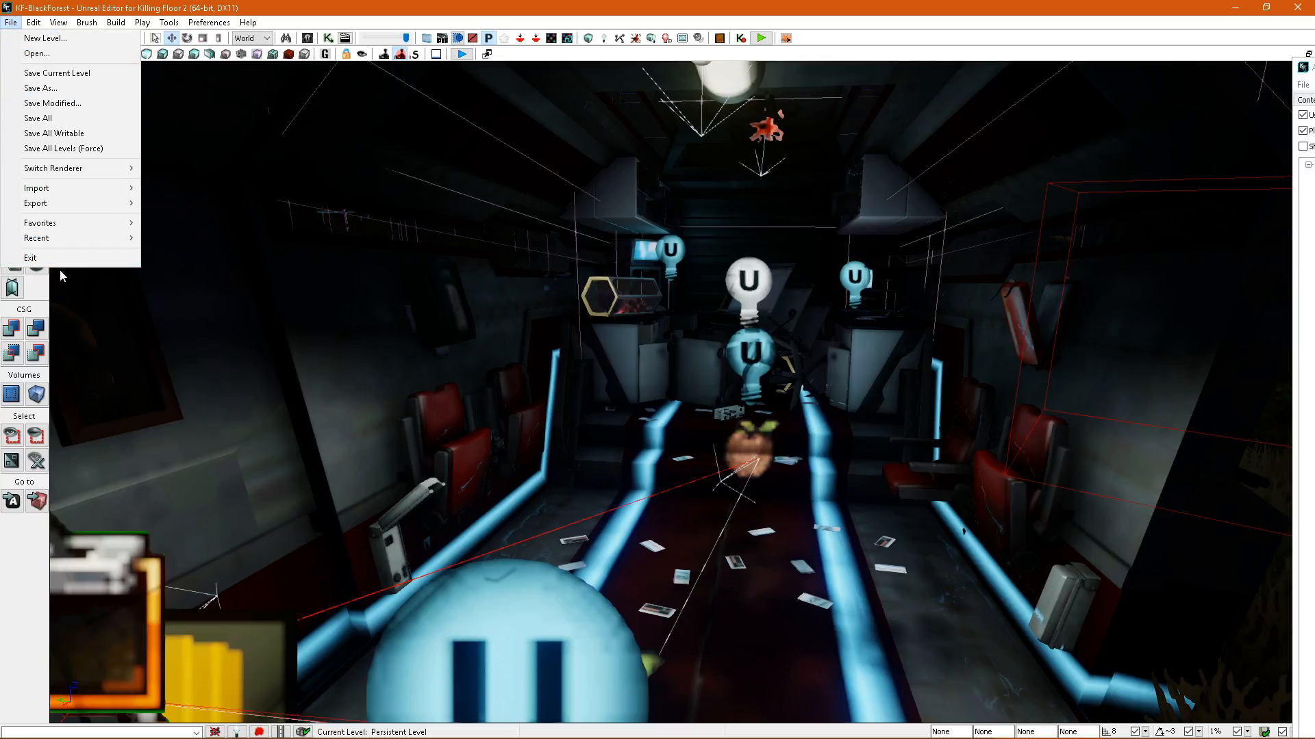
pyautogui.moveTo(60, 240)
pyautogui.click(314, 254)
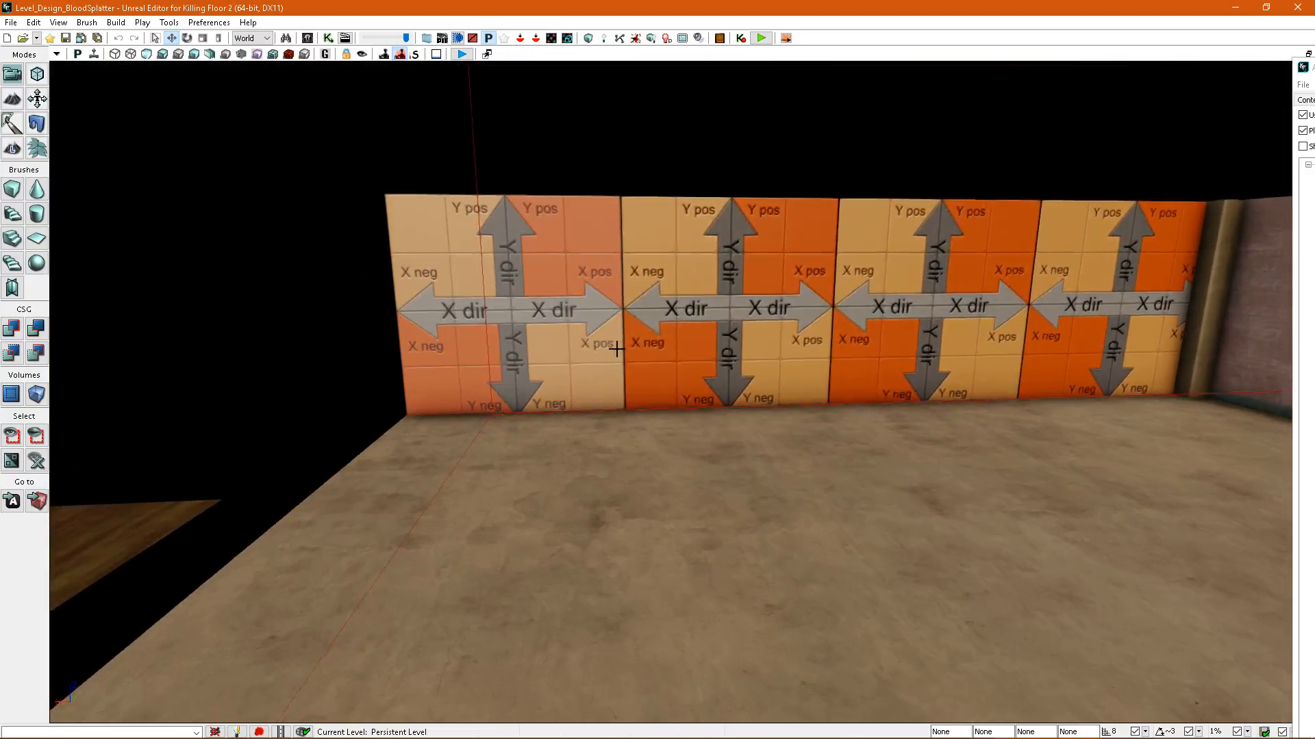
# Combine the four orange wall panels into a single static mesh named Bloody_wall in the Level_Design_BloodSplatter package.
pyautogui.click(616, 347)
pyautogui.keyDown('ctrl'); pyautogui.click(725, 350); pyautogui.keyUp('ctrl')
pyautogui.keyDown('ctrl'); pyautogui.click(937, 339); pyautogui.keyUp('ctrl')
pyautogui.keyDown('ctrl'); pyautogui.click(1102, 330); pyautogui.keyUp('ctrl')
pyautogui.rightClick(946, 343)
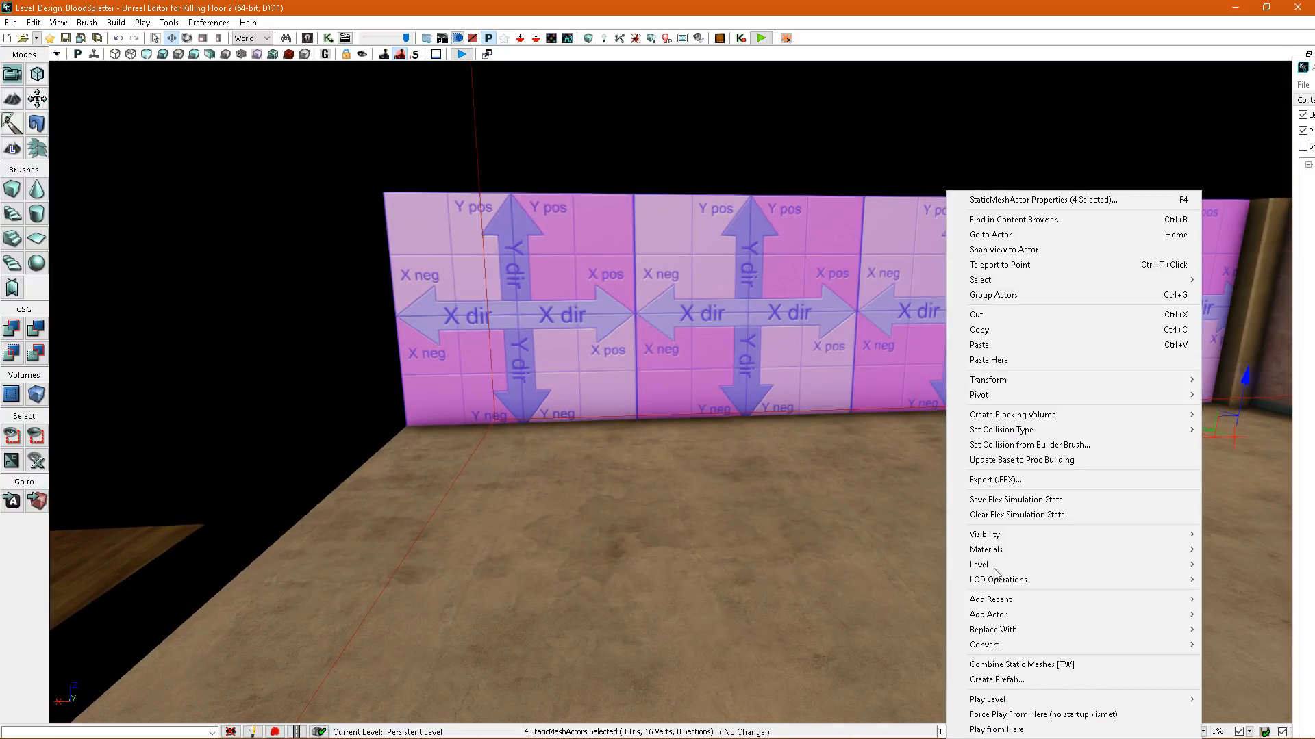
pyautogui.click(1013, 665)
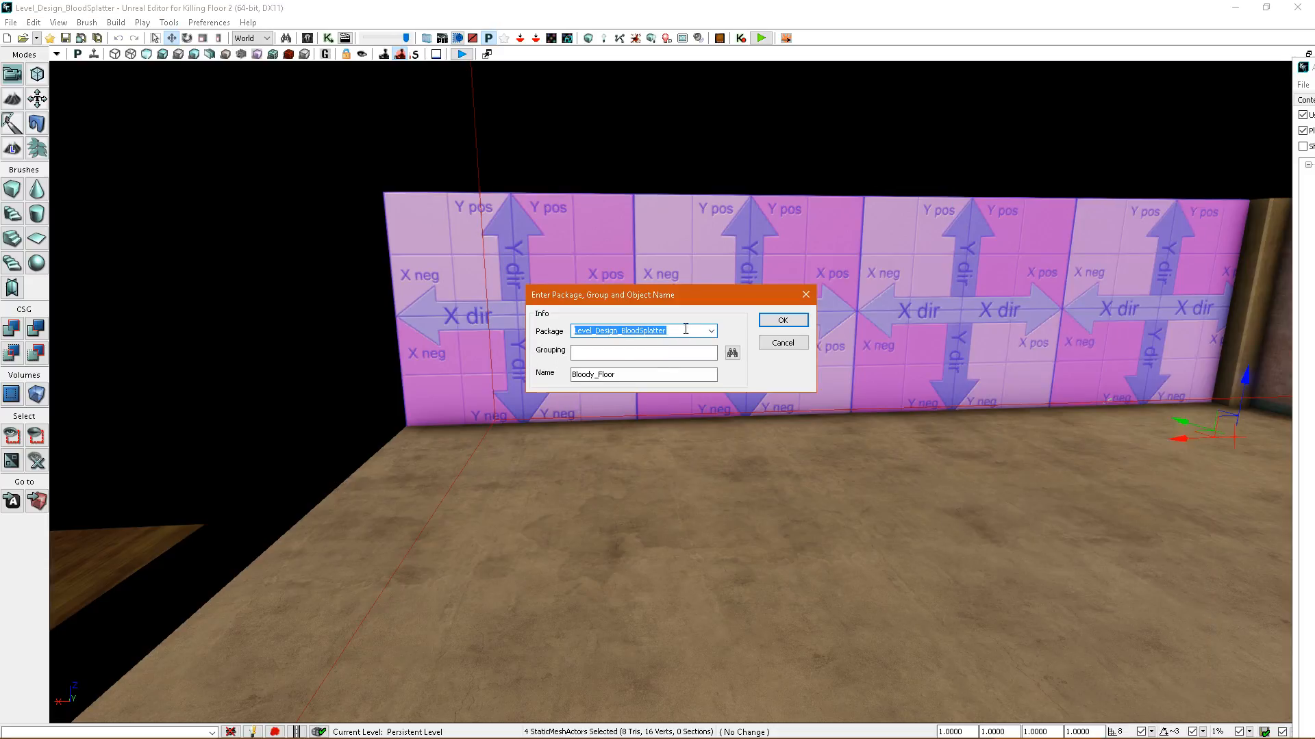
pyautogui.moveTo(615, 375); pyautogui.dragTo(608, 376)
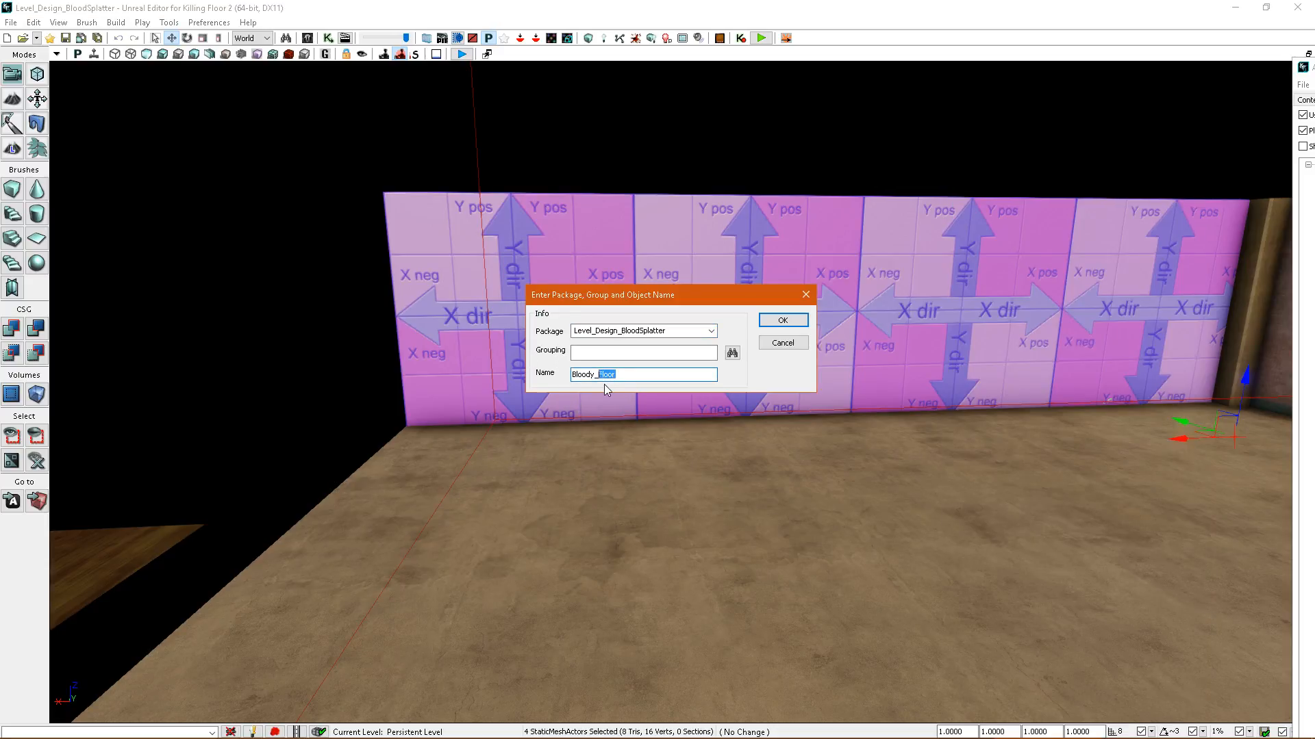
pyautogui.write('wall')
pyautogui.click(783, 320)
pyautogui.click(693, 399)
pyautogui.click(691, 398)
pyautogui.moveTo(726, 400); pyautogui.dragTo(760, 394, button='right')
# Bring the Content Browser fully into view and locate the combined orange wall's mesh in it.
pyautogui.click(719, 432)
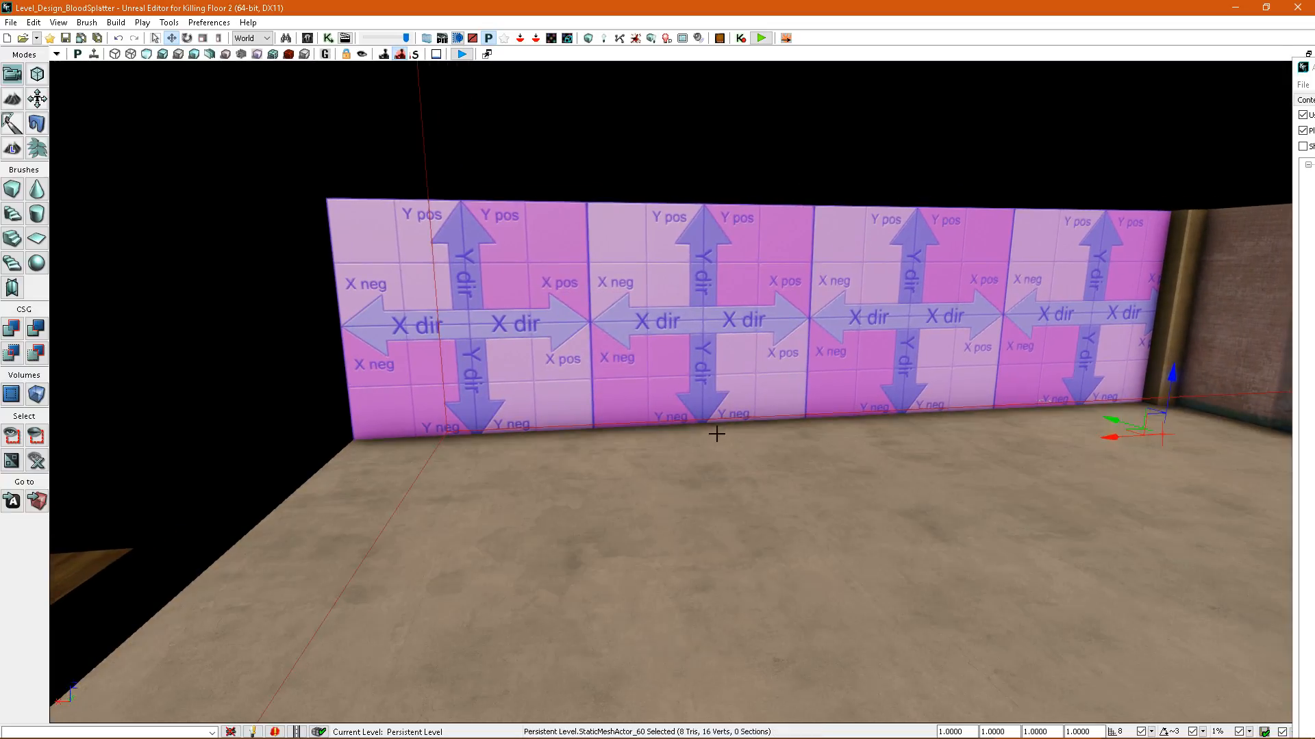
pyautogui.hotkey('ctrl', 'b')
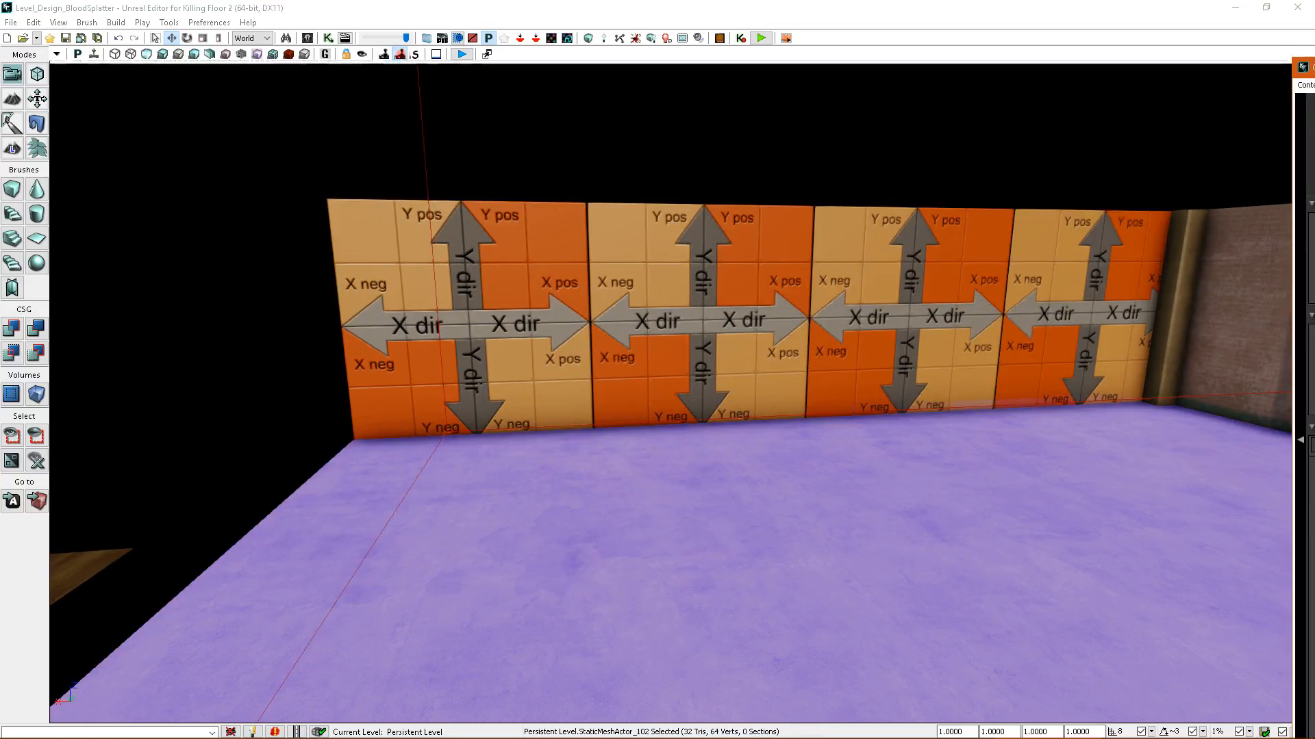
pyautogui.moveTo(1311, 67); pyautogui.dragTo(1016, 39)
pyautogui.click(459, 317)
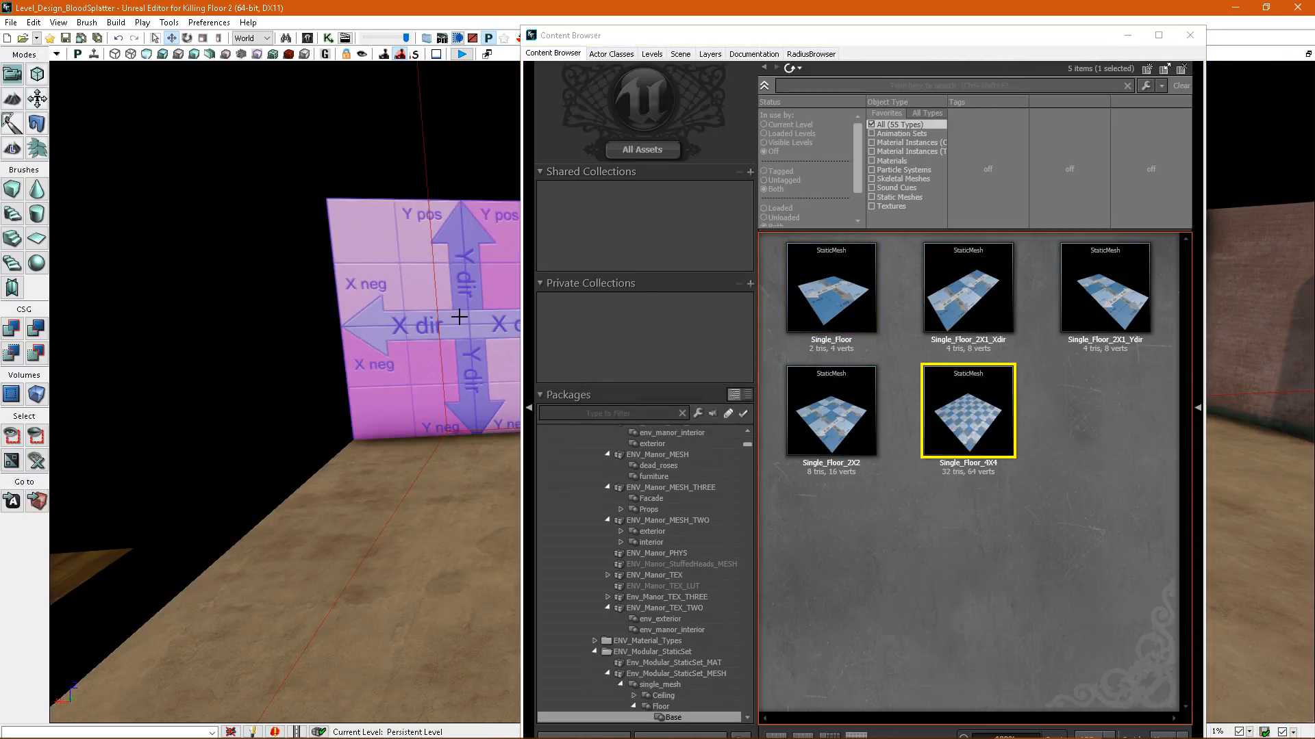
pyautogui.hotkey('ctrl', 'b')
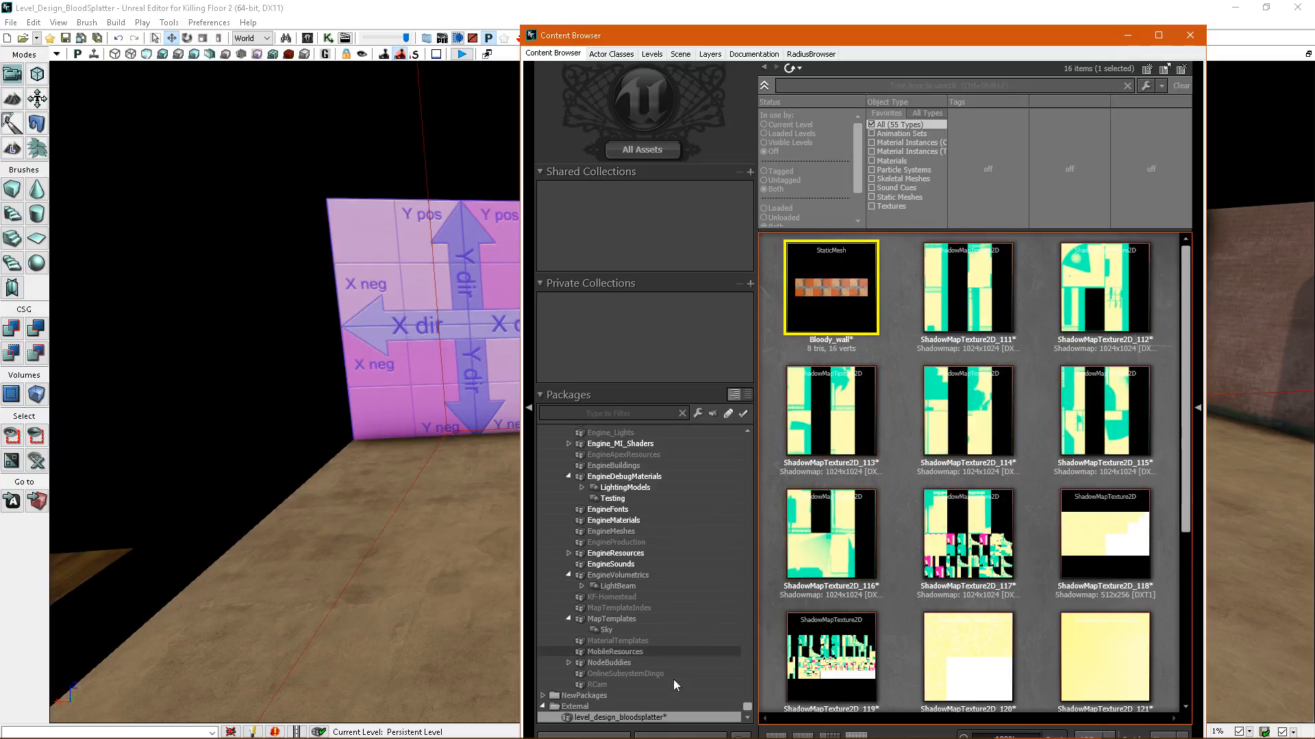
# Open Bloody_wall in the Static Mesh Editor and set its unique UV generation to create new planar UVs.
pyautogui.rightClick(864, 296)
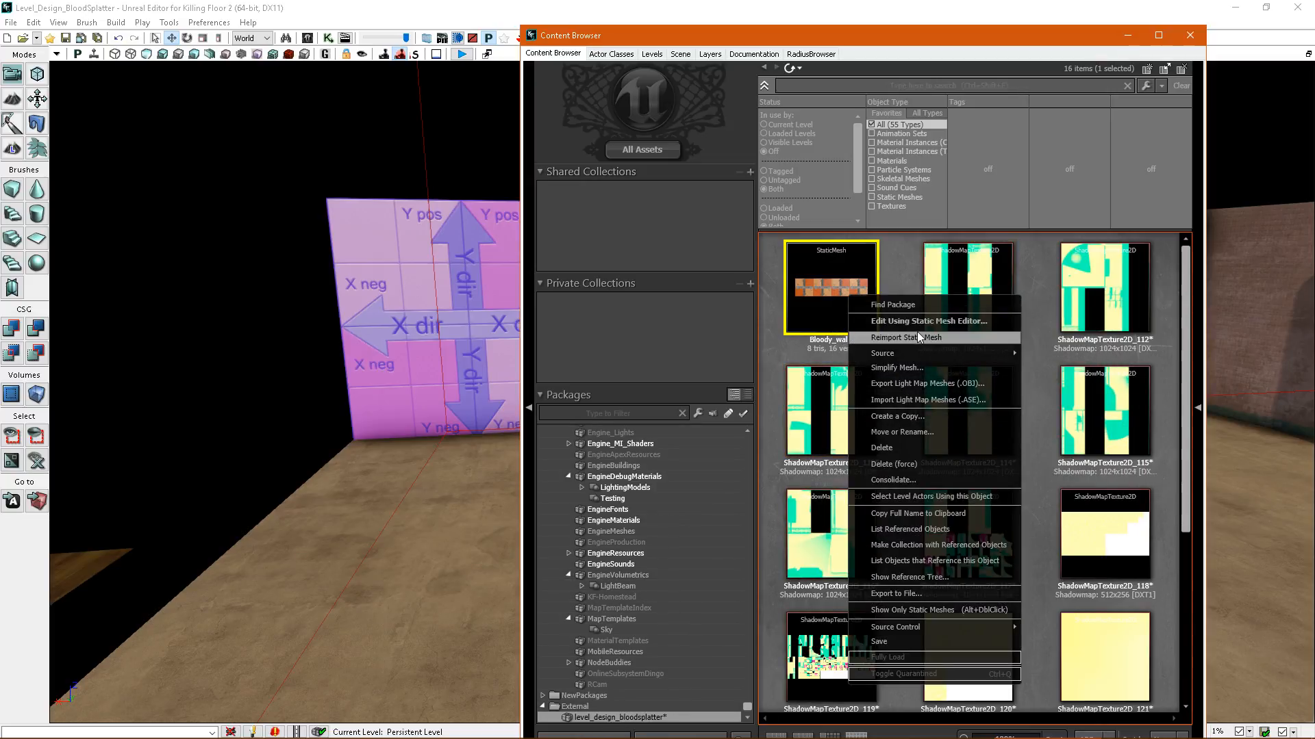
pyautogui.click(909, 332)
pyautogui.click(175, 87)
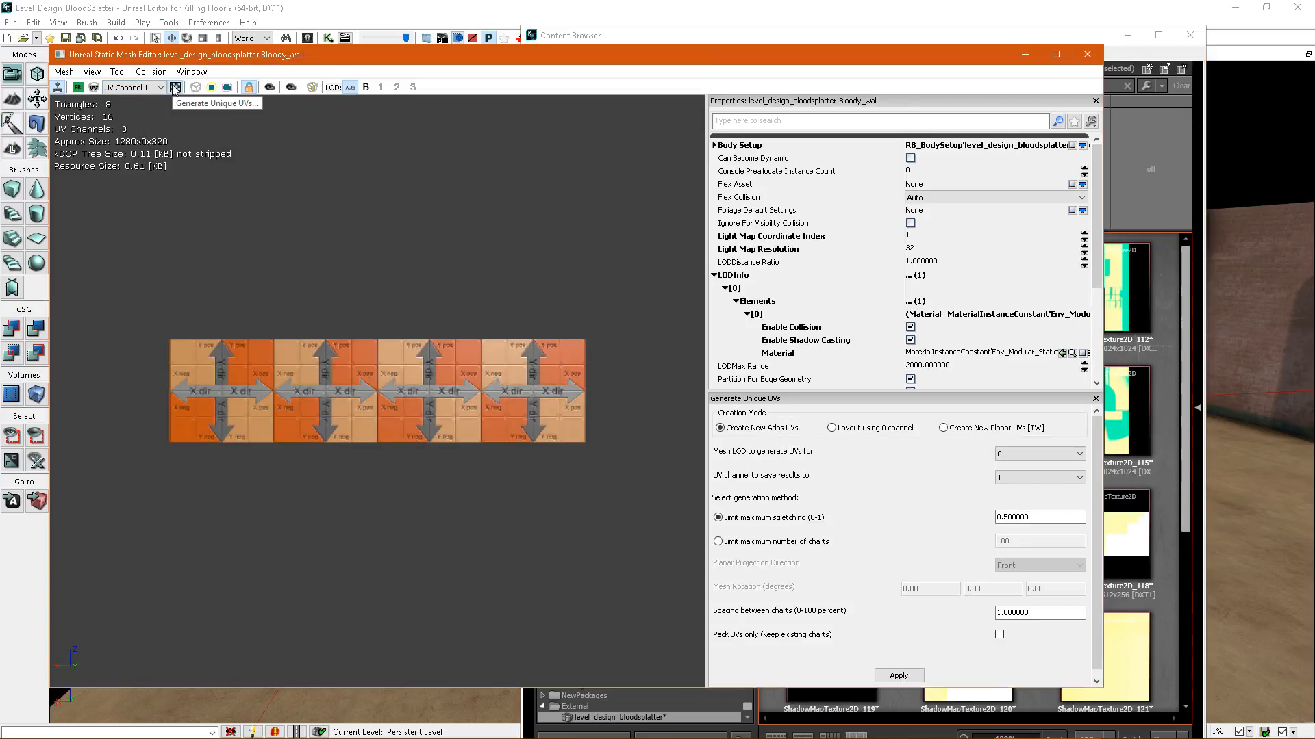
pyautogui.click(945, 428)
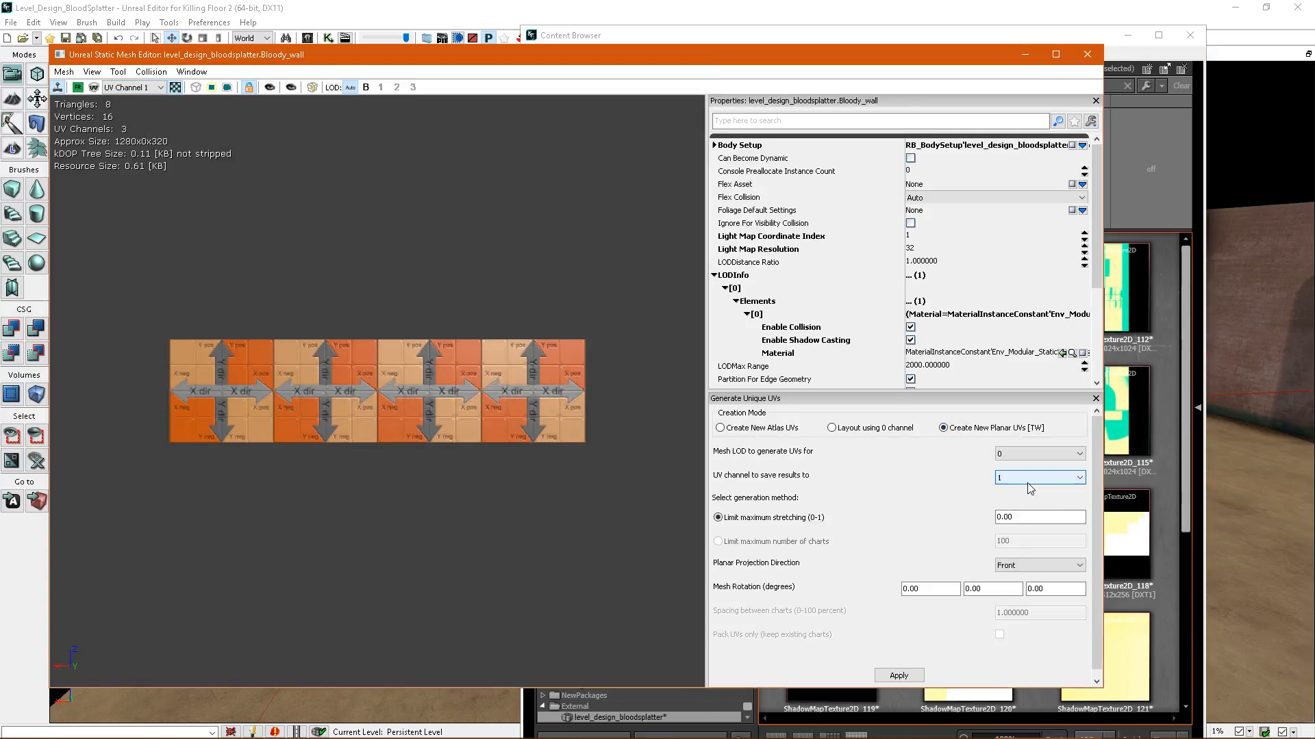
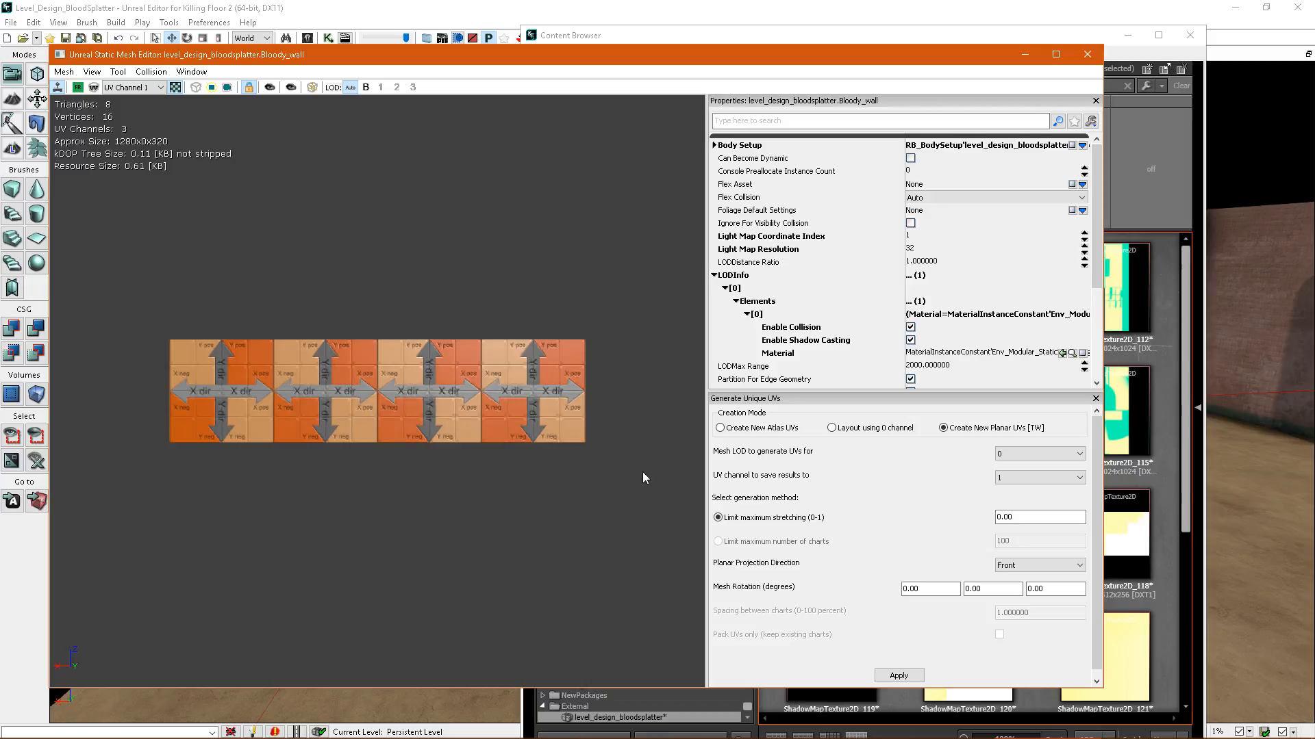
# Generate planar UVs for Bloody_wall into UV channels 1 and 2, and close the Static Mesh Editor.
pyautogui.click(898, 676)
pyautogui.click(1027, 478)
pyautogui.click(1017, 508)
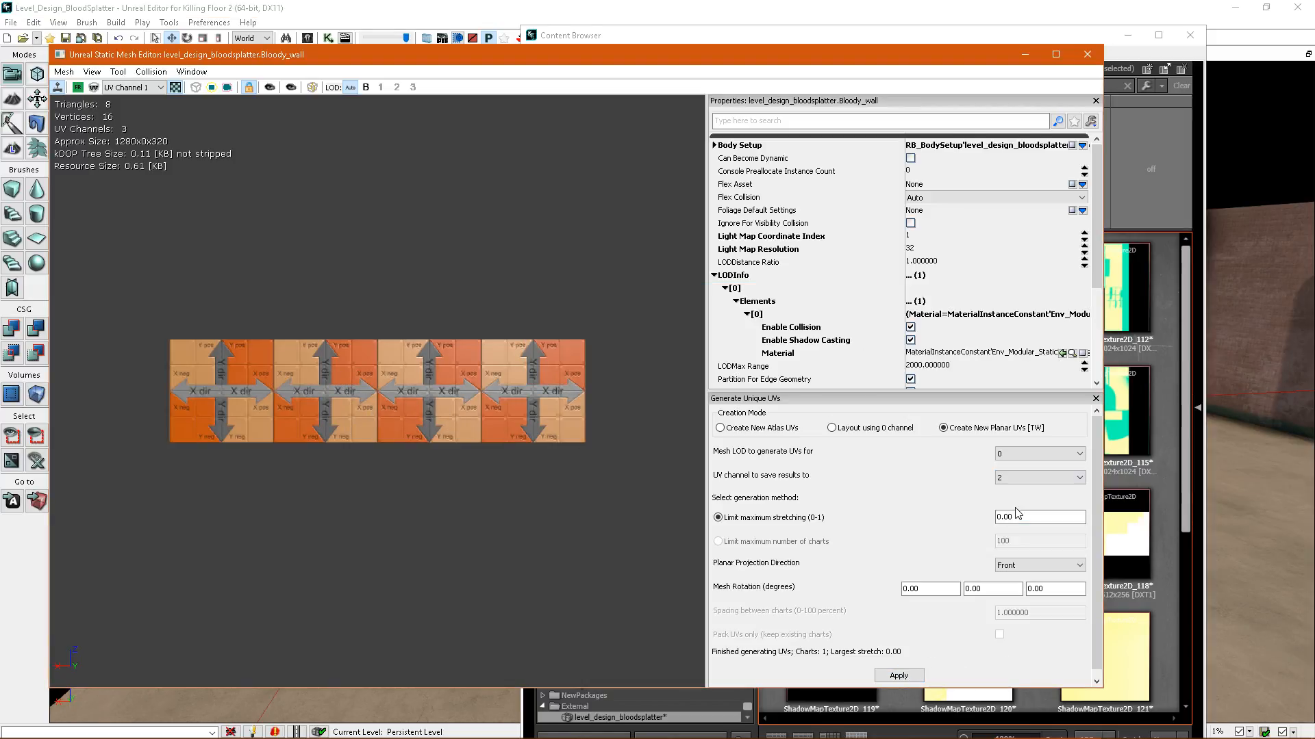
pyautogui.click(899, 676)
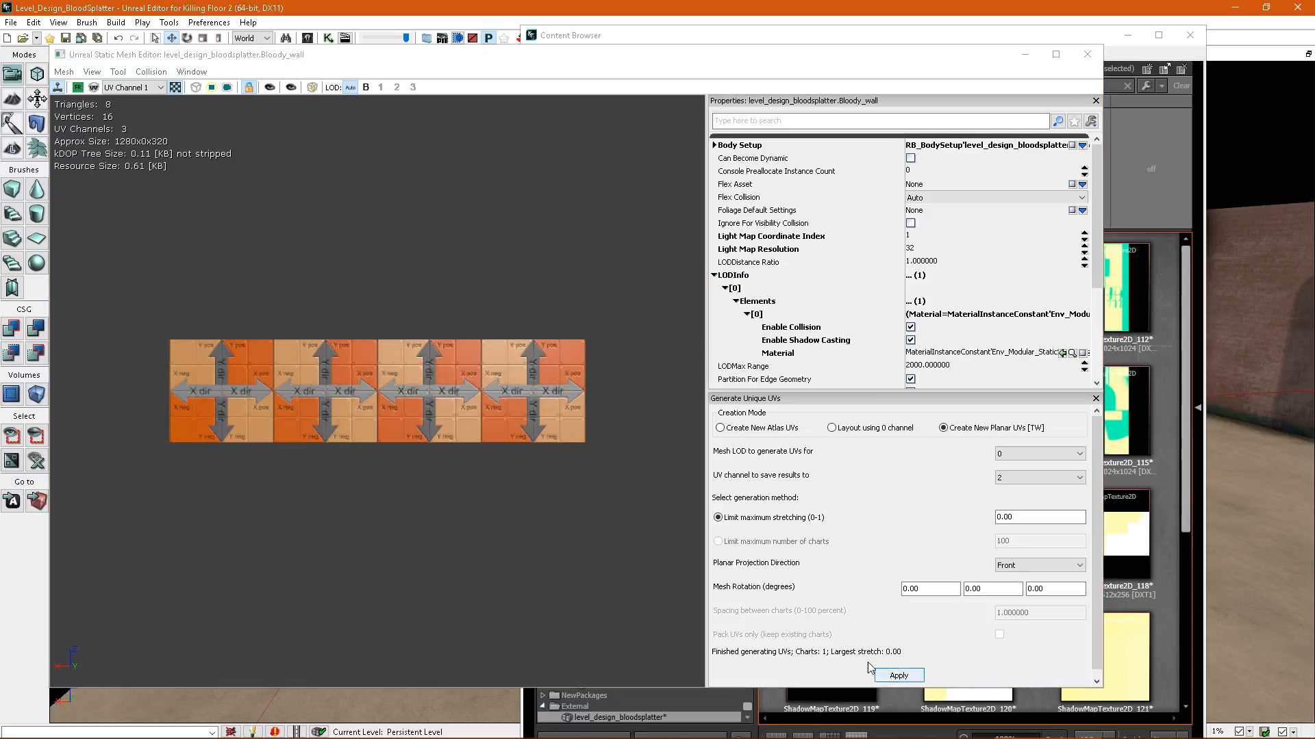
pyautogui.click(269, 89)
pyautogui.click(1087, 55)
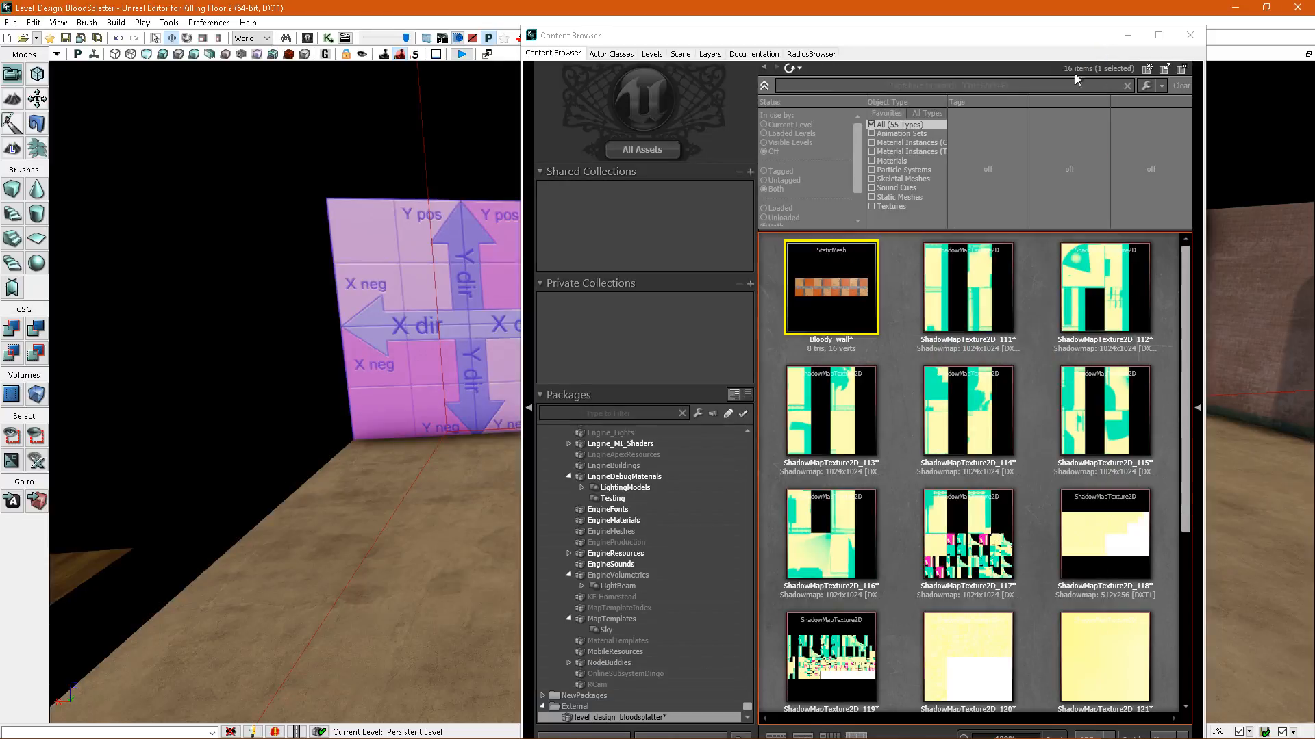
# Build the level's splatter maps with the combined orange wall in place.
pyautogui.moveTo(790, 39); pyautogui.dragTo(767, 0)
pyautogui.moveTo(705, 172)
pyautogui.mouseDown(button='right')
pyautogui.moveTo(684, 185)
pyautogui.moveTo(705, 155)
pyautogui.mouseUp(button='right')
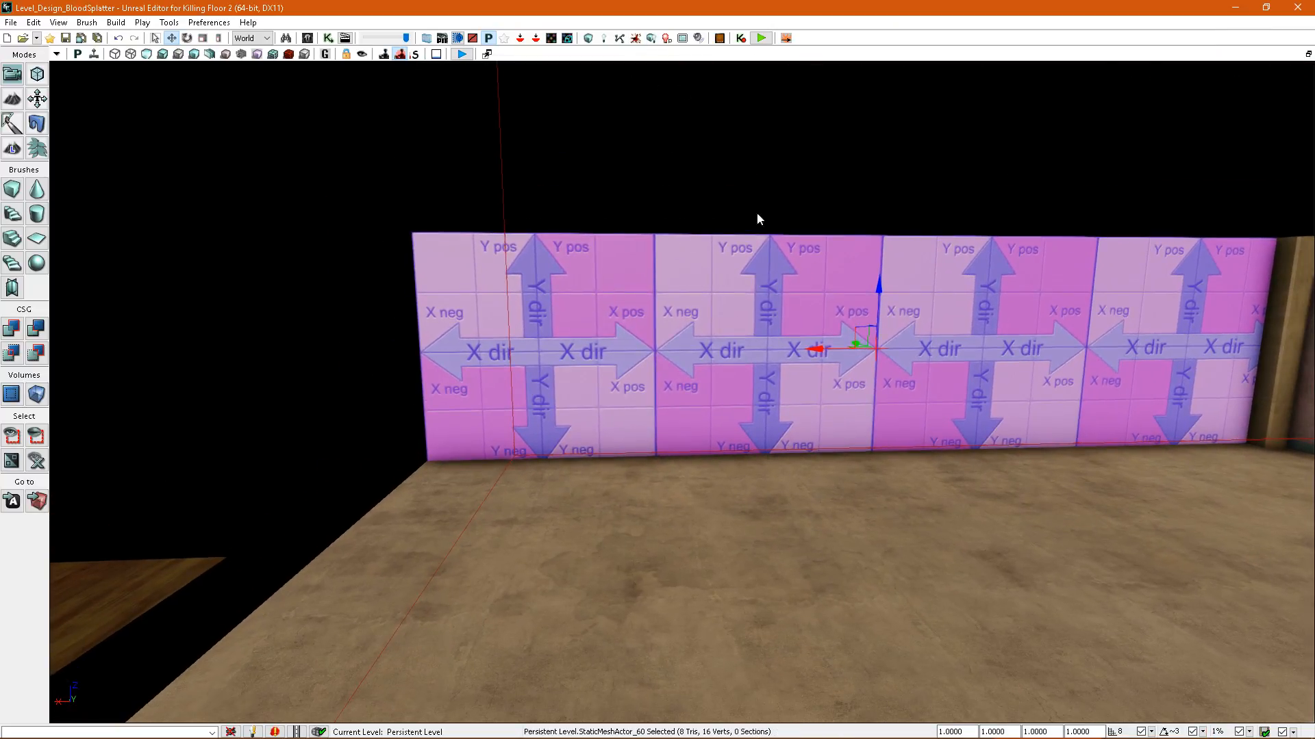
pyautogui.click(705, 173)
pyautogui.click(814, 276)
pyautogui.moveTo(815, 276); pyautogui.dragTo(817, 301, button='right')
pyautogui.moveTo(882, 207); pyautogui.dragTo(877, 162)
pyautogui.hotkey('ctrl', 'z')
pyautogui.moveTo(815, 263); pyautogui.dragTo(843, 237, button='right')
pyautogui.moveTo(1021, 327); pyautogui.dragTo(820, 270, button='right')
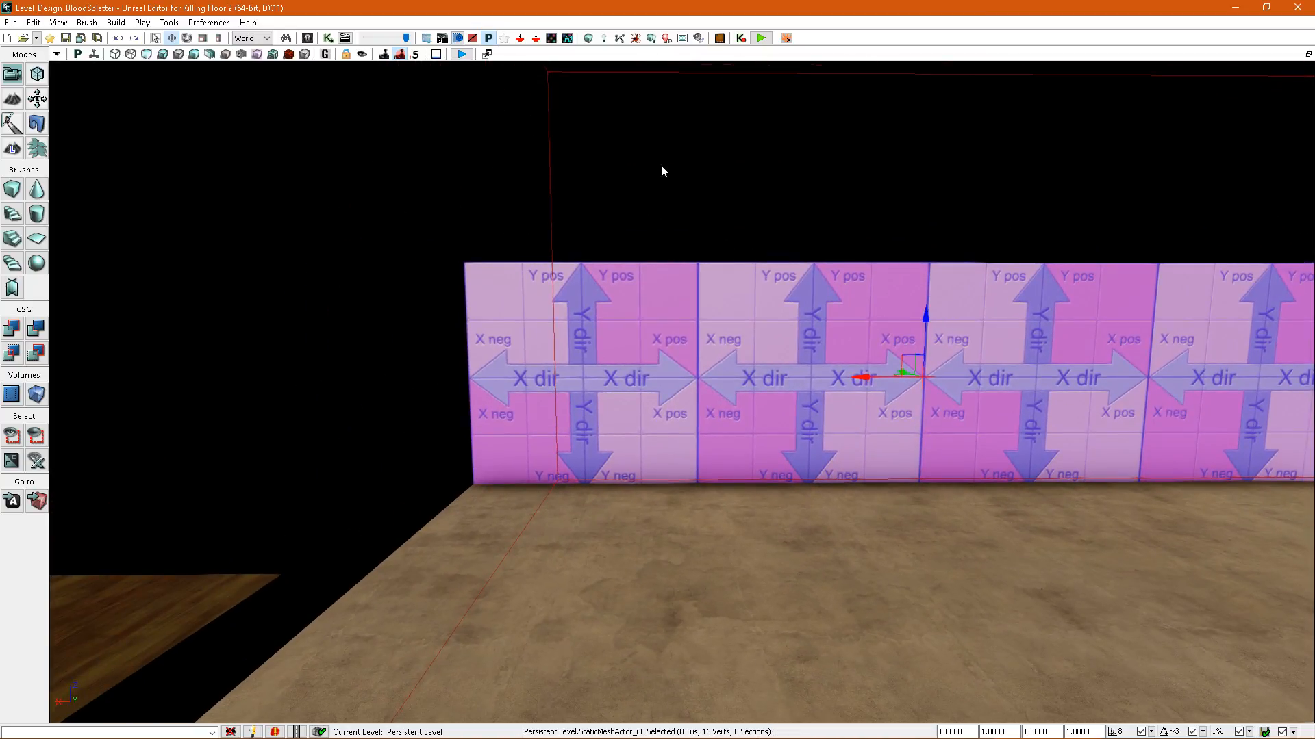
pyautogui.click(640, 41)
pyautogui.click(918, 361)
# Check the combined orange wall in the splatter map density view and override its splatter map resolution with 16.
pyautogui.click(288, 54)
pyautogui.moveTo(555, 218); pyautogui.dragTo(613, 235, button='right')
pyautogui.doubleClick(608, 237)
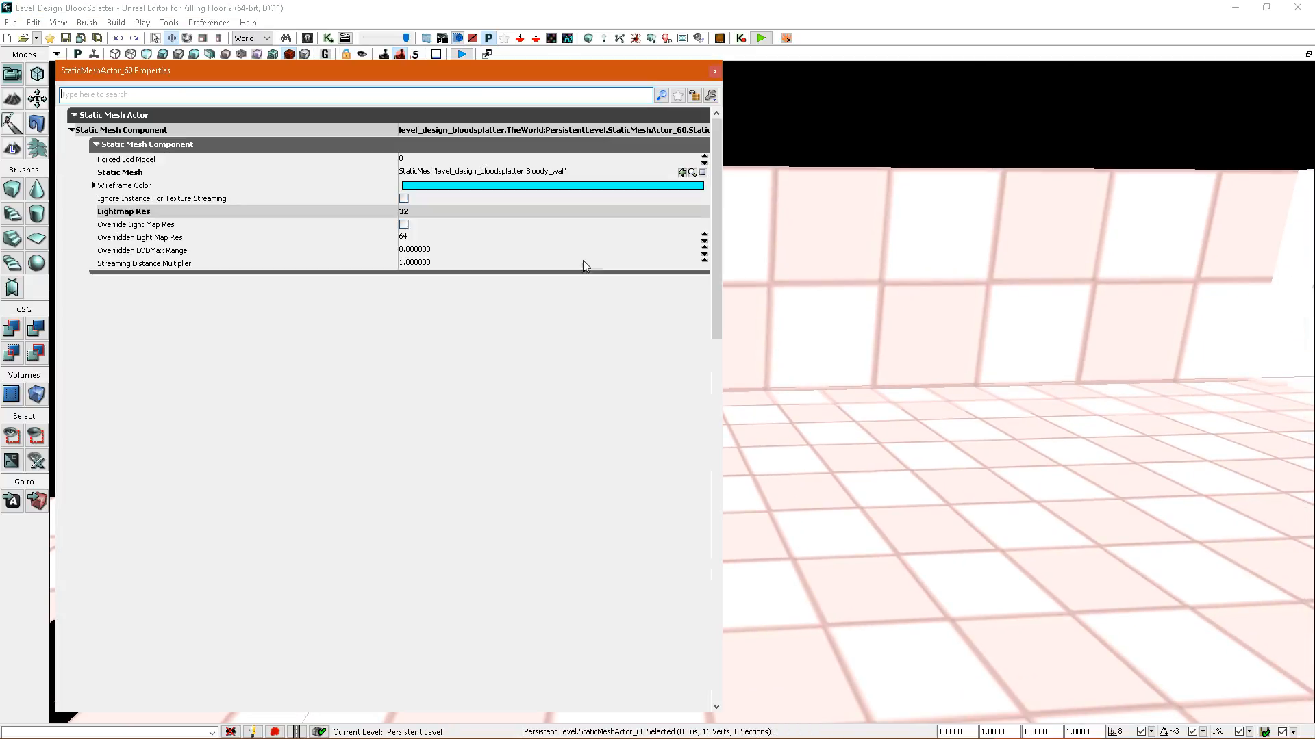
pyautogui.moveTo(868, 311); pyautogui.dragTo(910, 369, button='right')
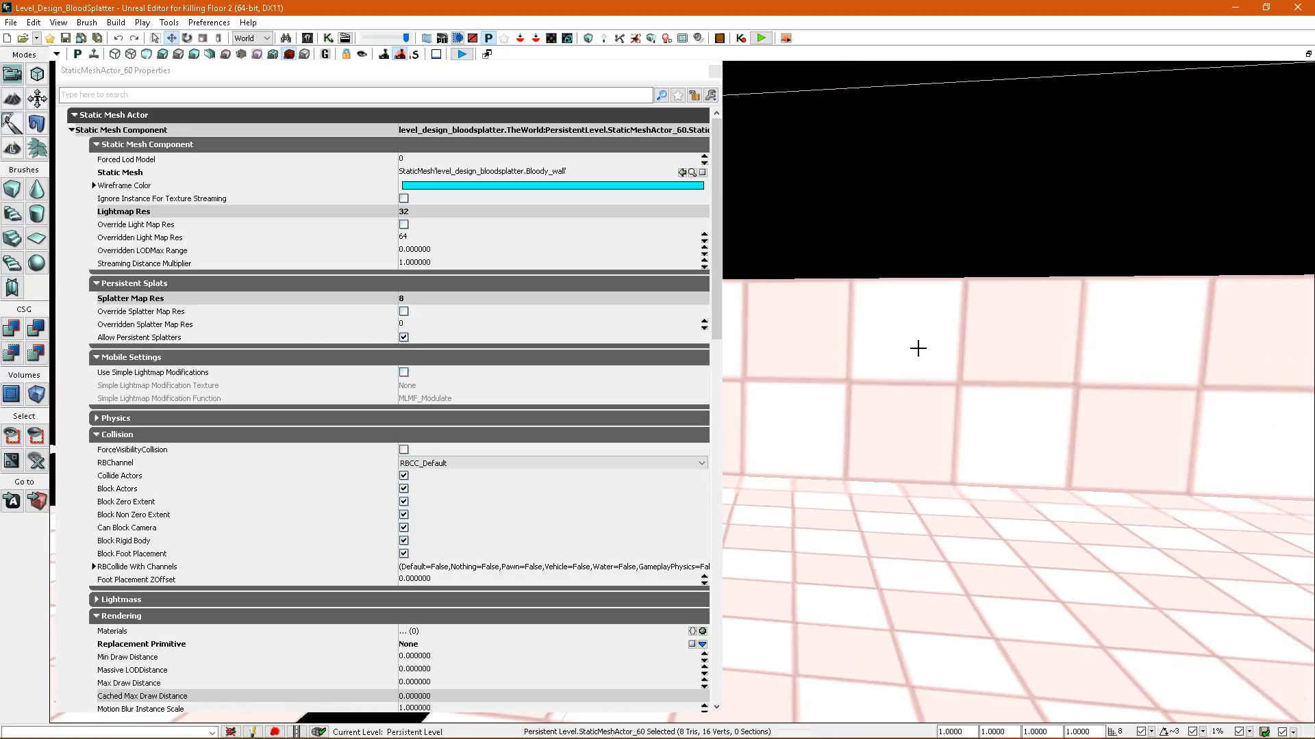
pyautogui.click(404, 311)
pyautogui.click(408, 324)
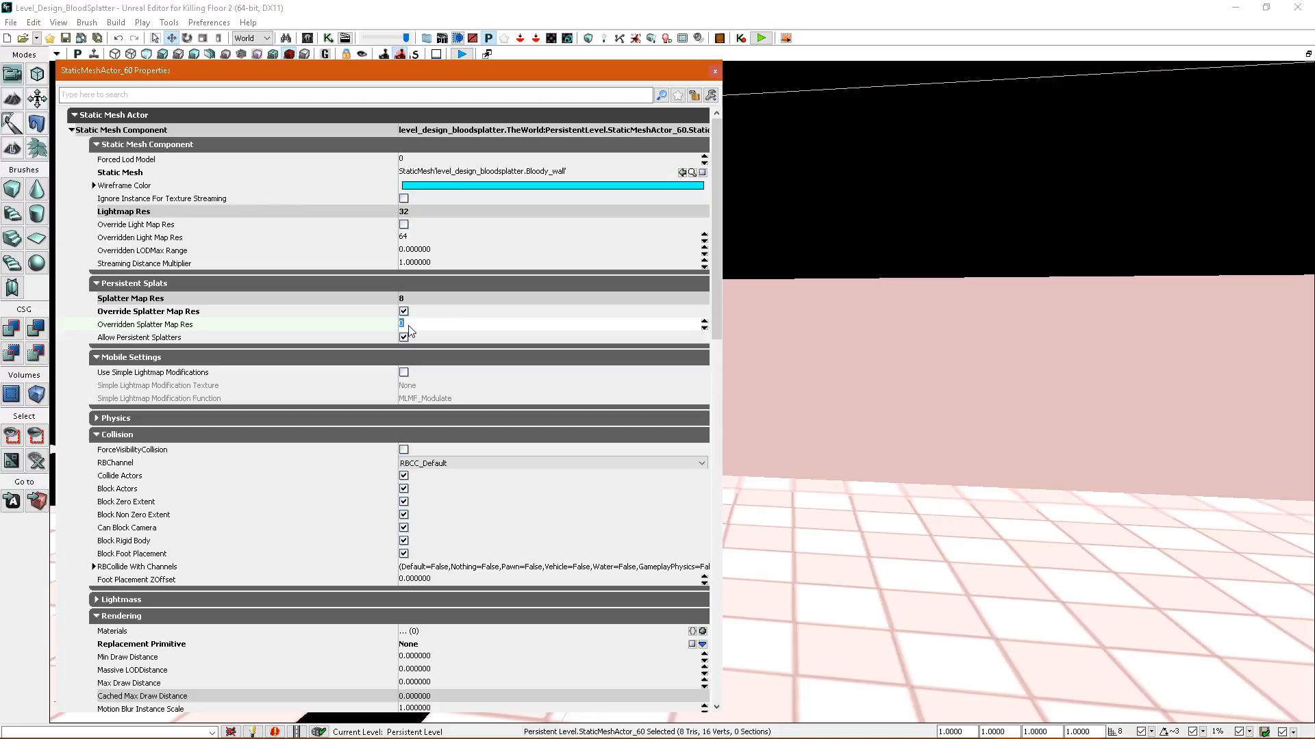
pyautogui.write('17')
pyautogui.press('BackSpace')
pyautogui.write('6')
pyautogui.click(714, 71)
# Rebuild the splatter maps with the wall's overridden resolution and return the viewport to lit shading.
pyautogui.click(636, 37)
pyautogui.click(878, 369)
pyautogui.moveTo(840, 372); pyautogui.dragTo(742, 499, button='right')
pyautogui.hotkey('alt', '4')
pyautogui.press('Escape')
# Play the level from the floor in front of the orange wall and blow up the zeds with the rocket launcher.
pyautogui.rightClick(731, 589)
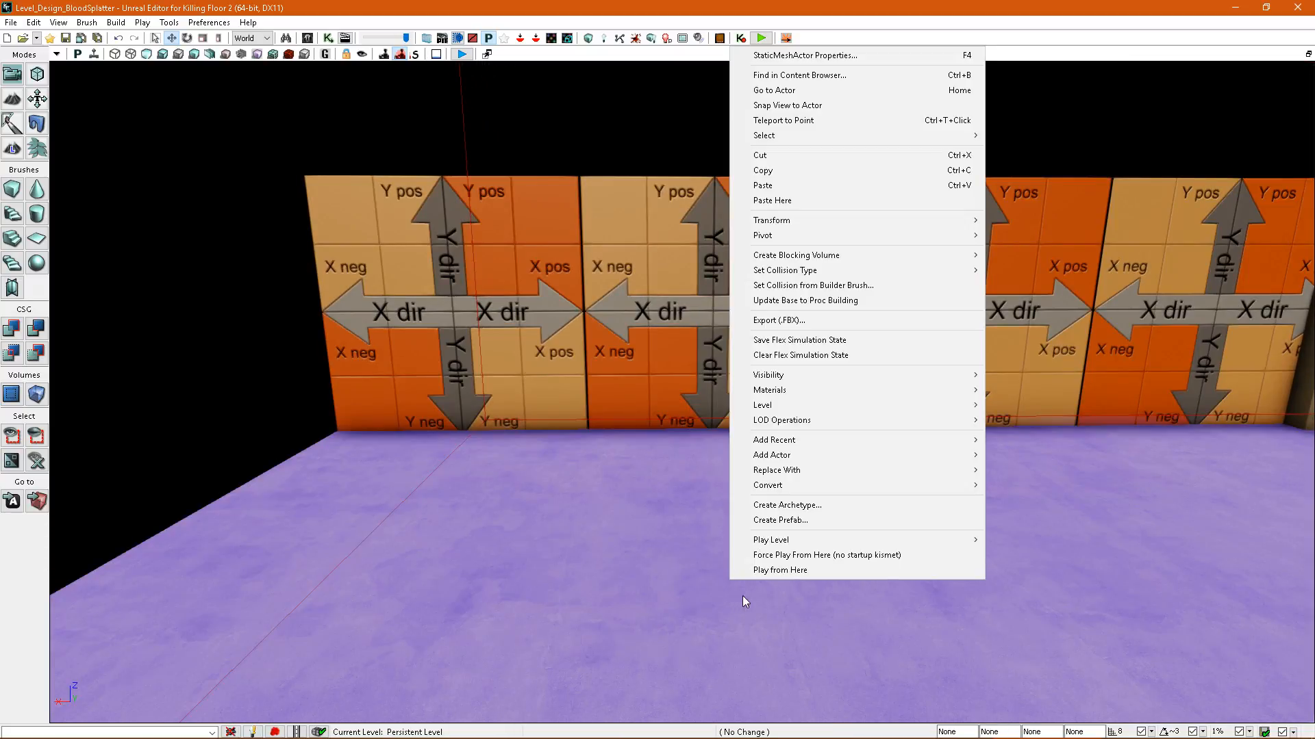
pyautogui.click(780, 570)
pyautogui.click(737, 409)
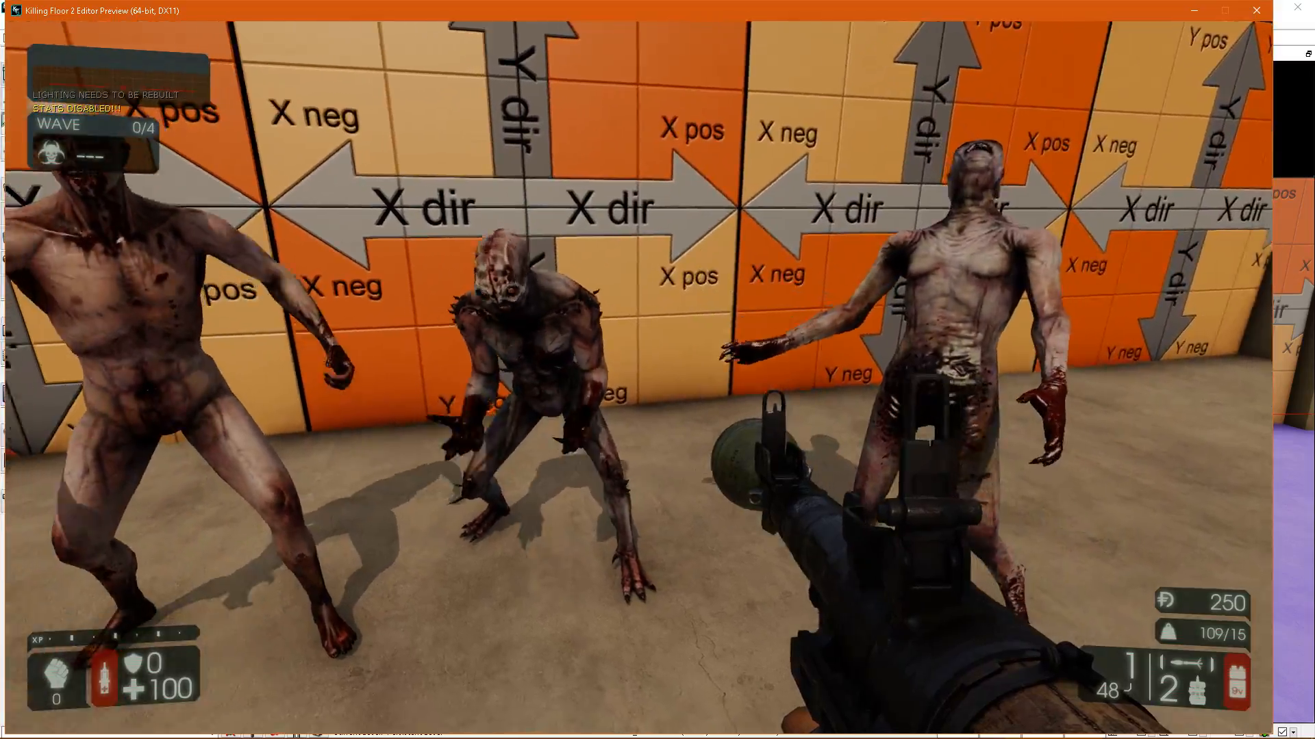
pyautogui.press('s')
pyautogui.click(638, 378)
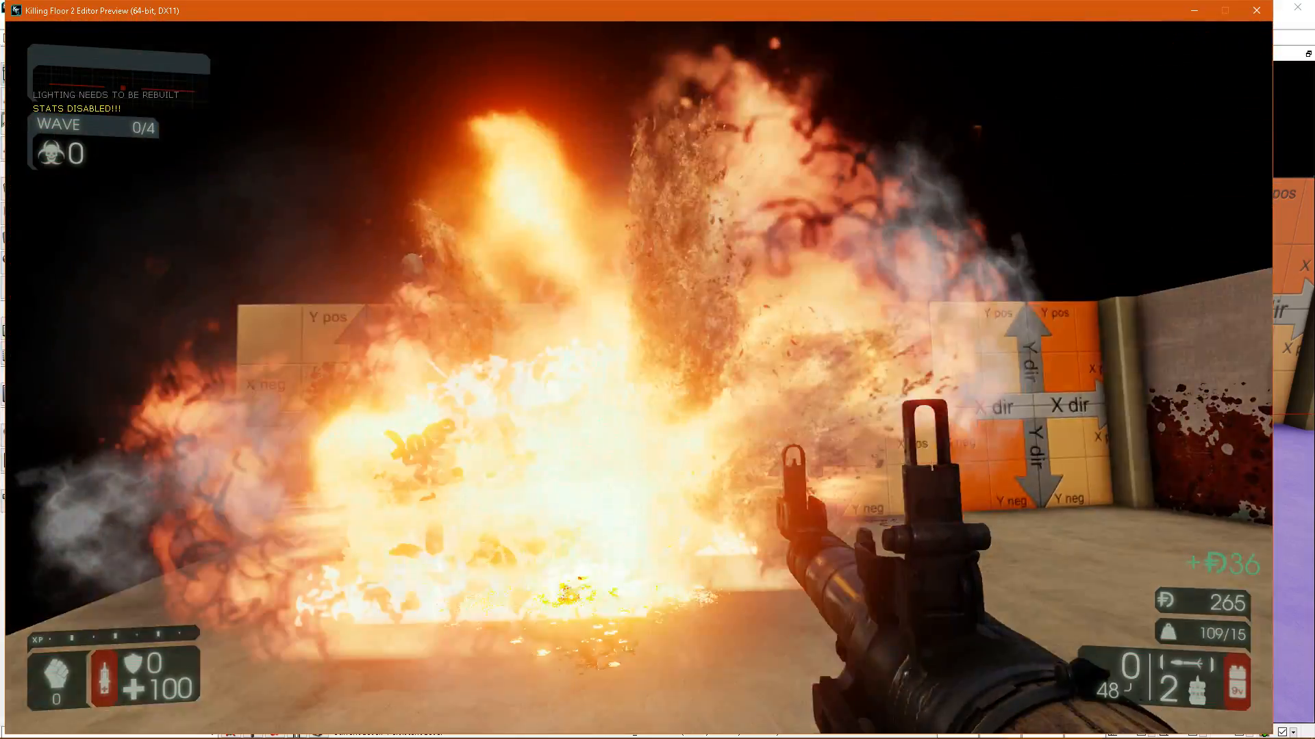
# Examine the blood splatter across the orange wall's panel joints up close and end the play-test.
pyautogui.press('w')
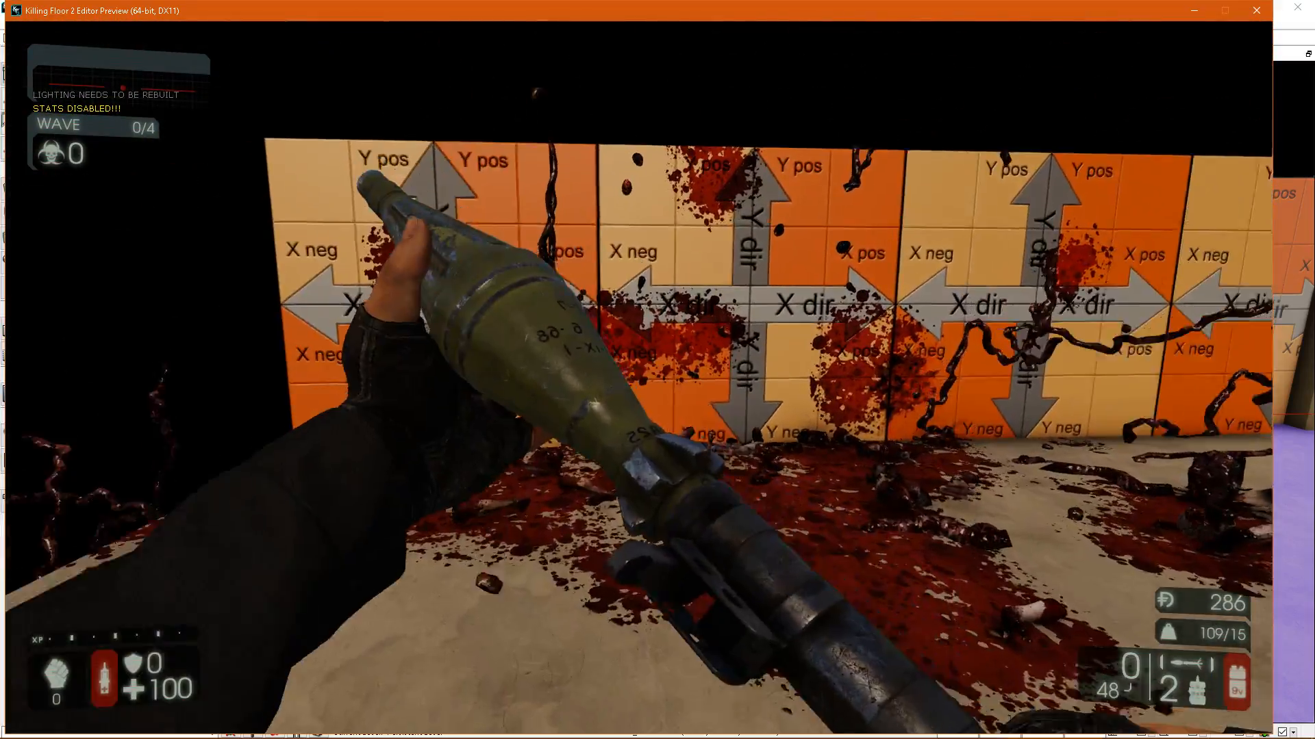
pyautogui.scroll(-1, 639, 378)
pyautogui.press('w')
pyautogui.rightClick(639, 378)
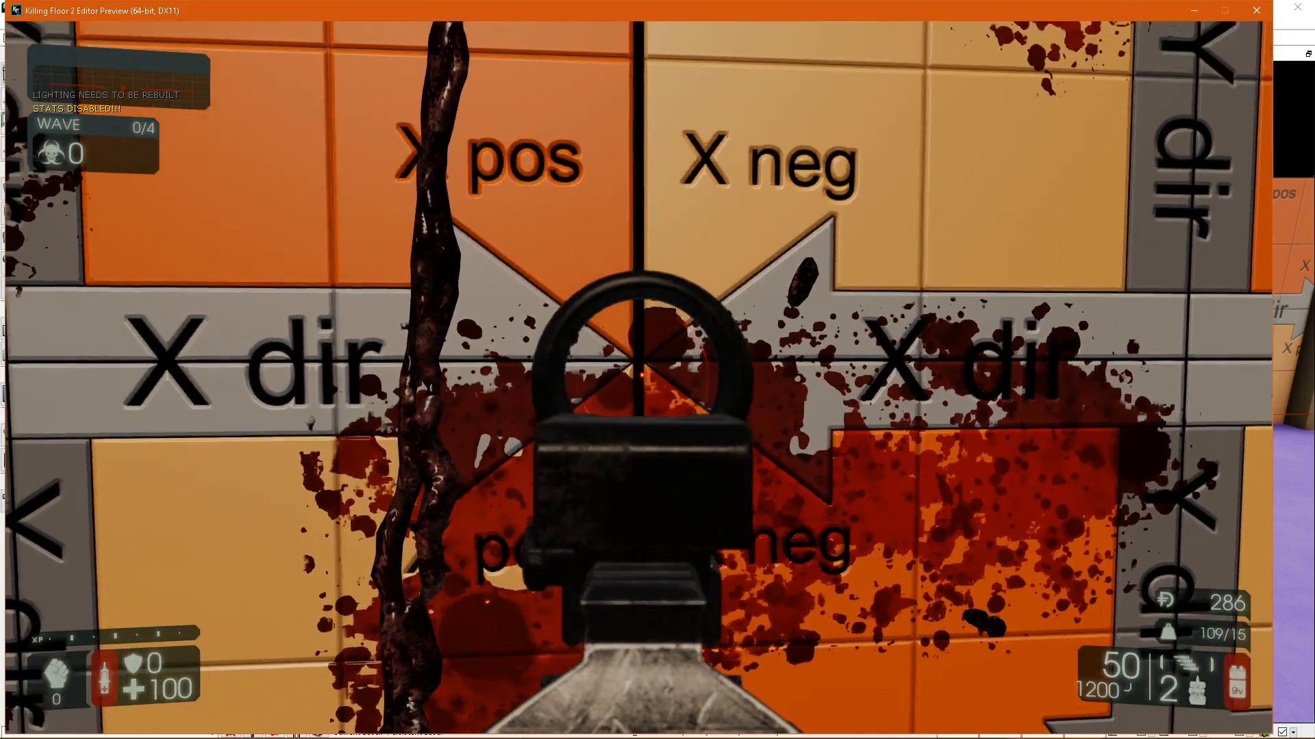
pyautogui.press('s')
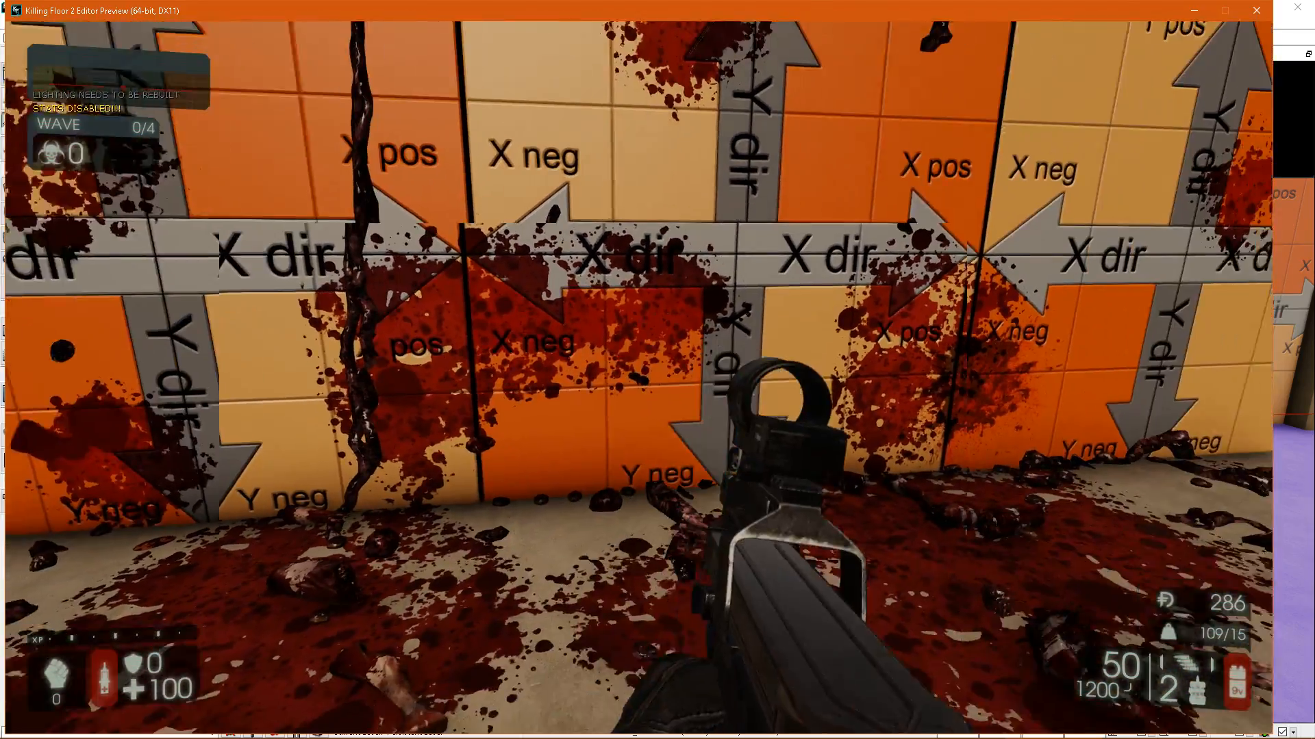
pyautogui.press('Escape')
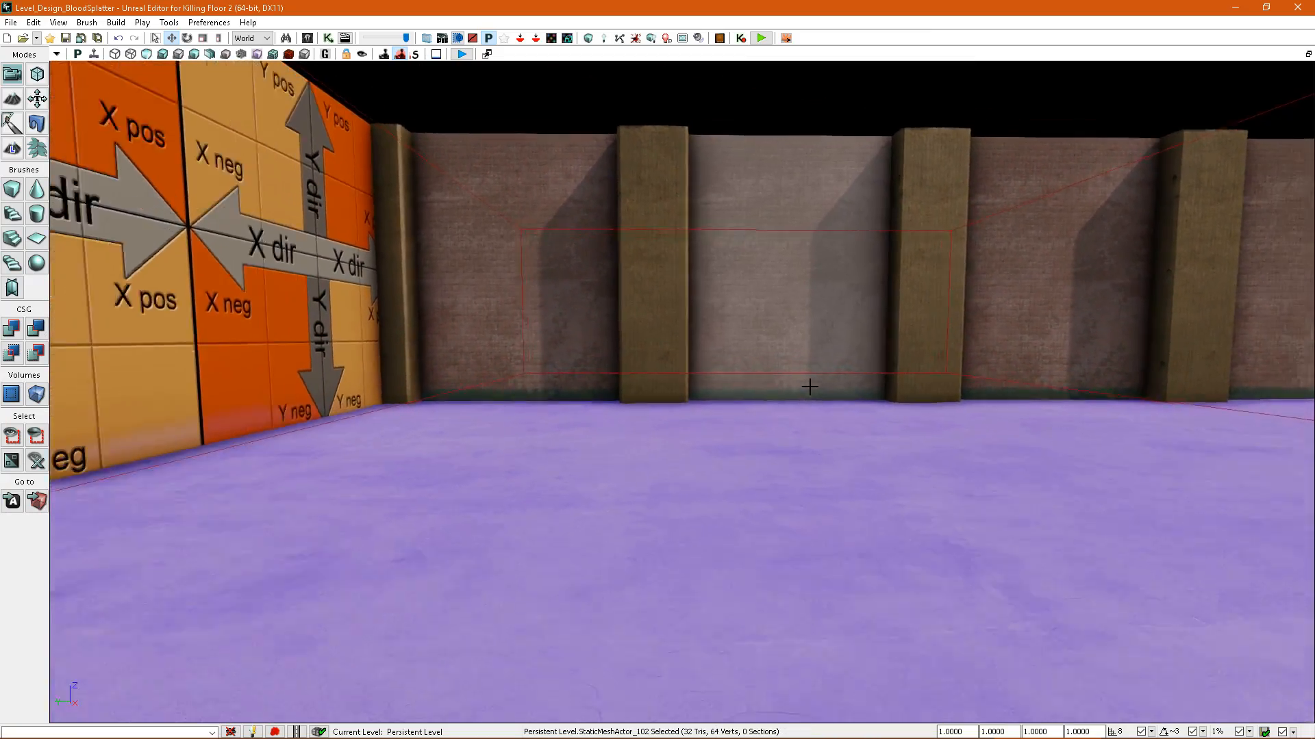
# Look over the combined orange wall, the floor tile samples and the brick wall with its pillars.
pyautogui.moveTo(809, 386); pyautogui.dragTo(767, 383)
pyautogui.click(805, 370)
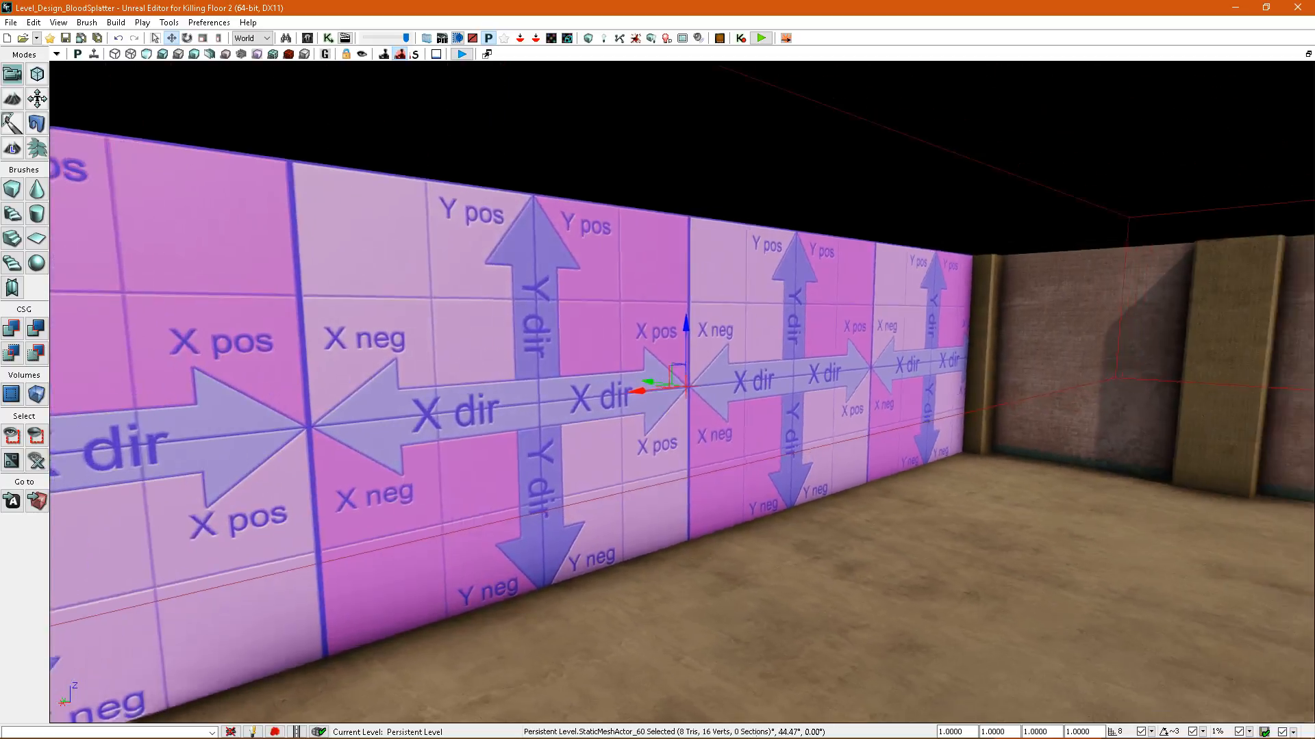
pyautogui.moveTo(767, 384); pyautogui.dragTo(644, 373, button='right')
pyautogui.moveTo(697, 338); pyautogui.dragTo(662, 379, button='right')
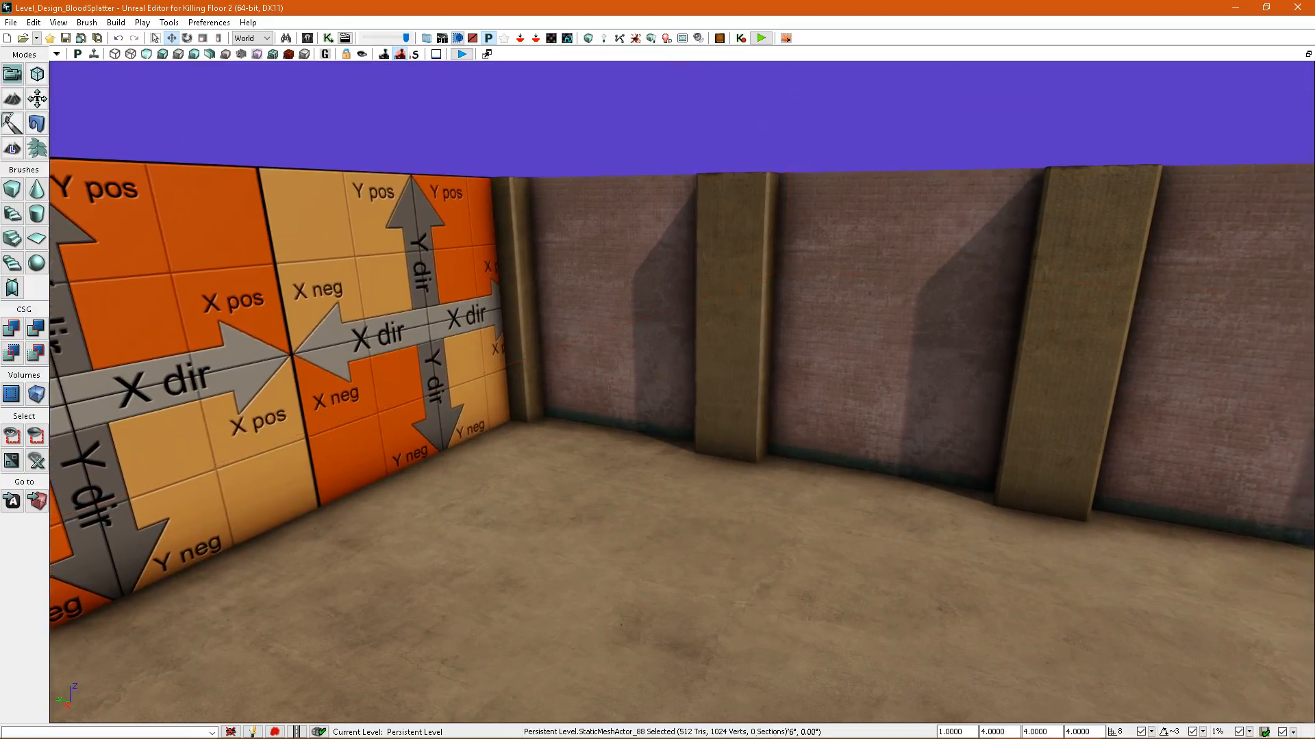
pyautogui.moveTo(753, 244); pyautogui.dragTo(769, 244, button='right')
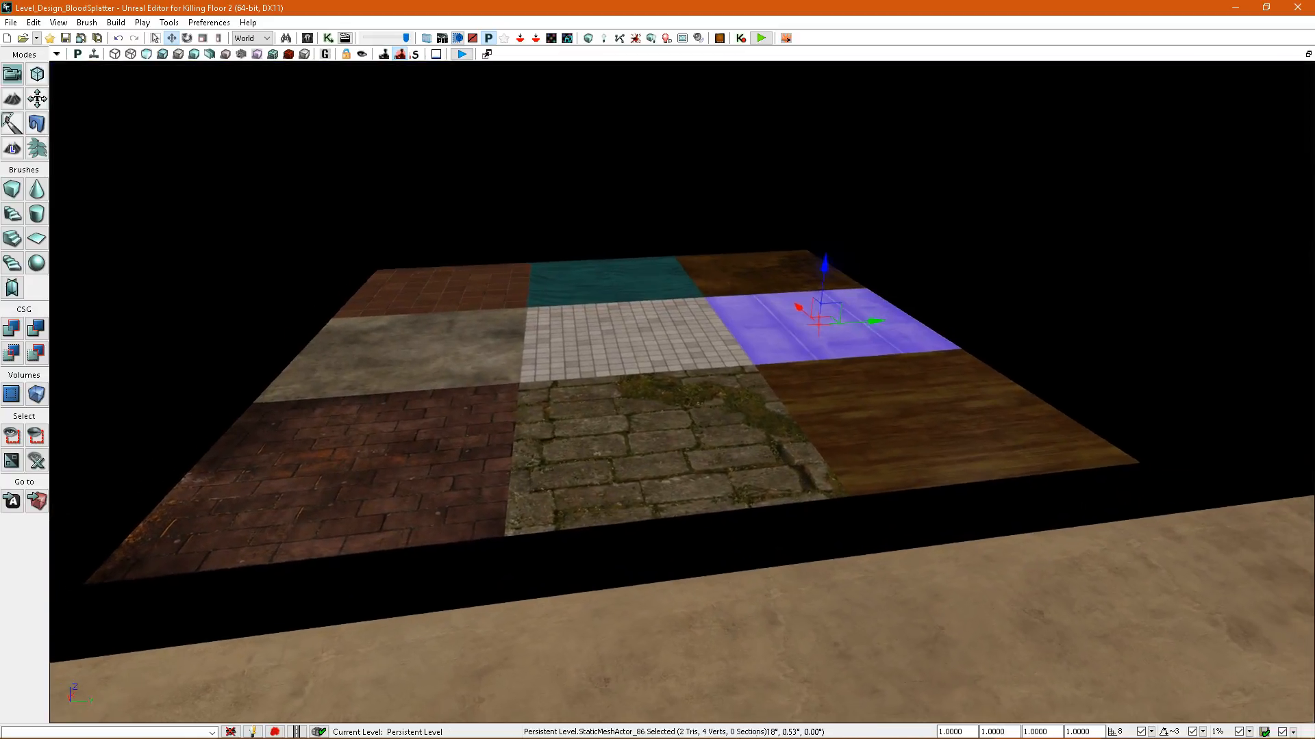
pyautogui.moveTo(705, 332); pyautogui.dragTo(757, 376, button='right')
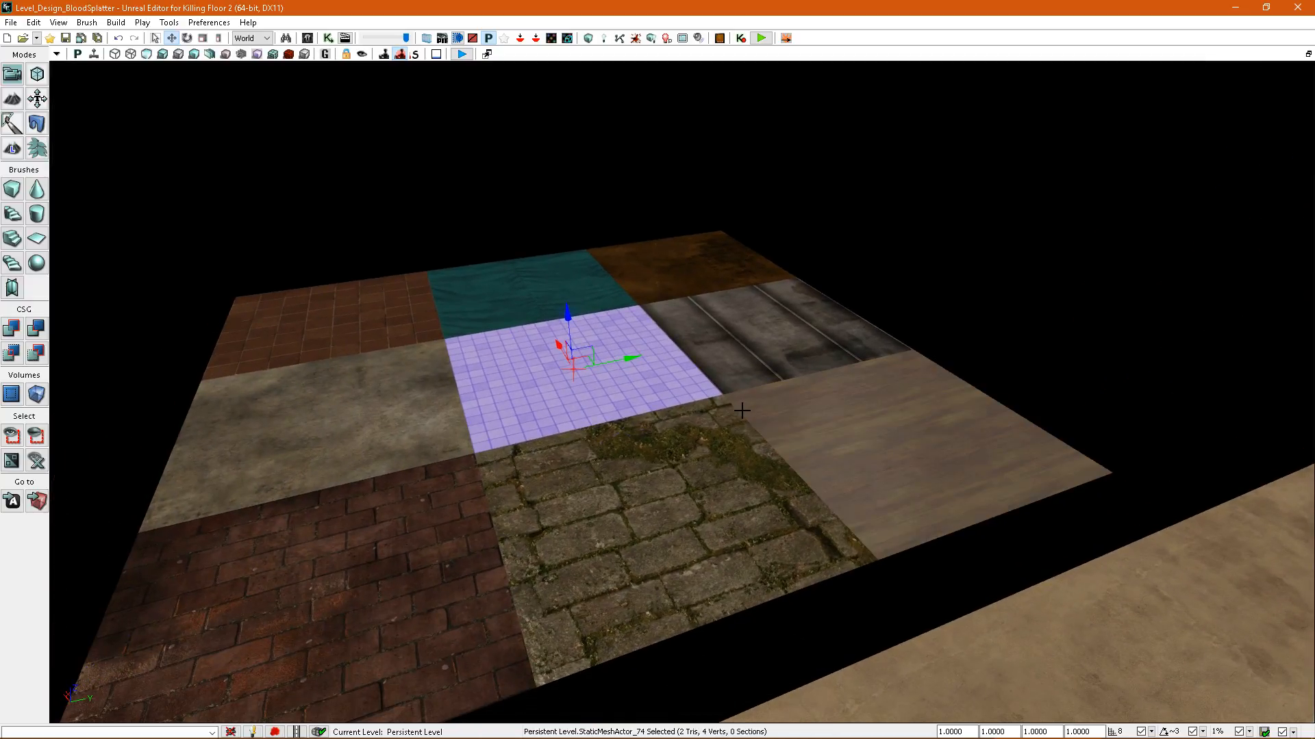
pyautogui.moveTo(741, 410); pyautogui.dragTo(1000, 363, button='right')
pyautogui.scroll(5, 742, 411)
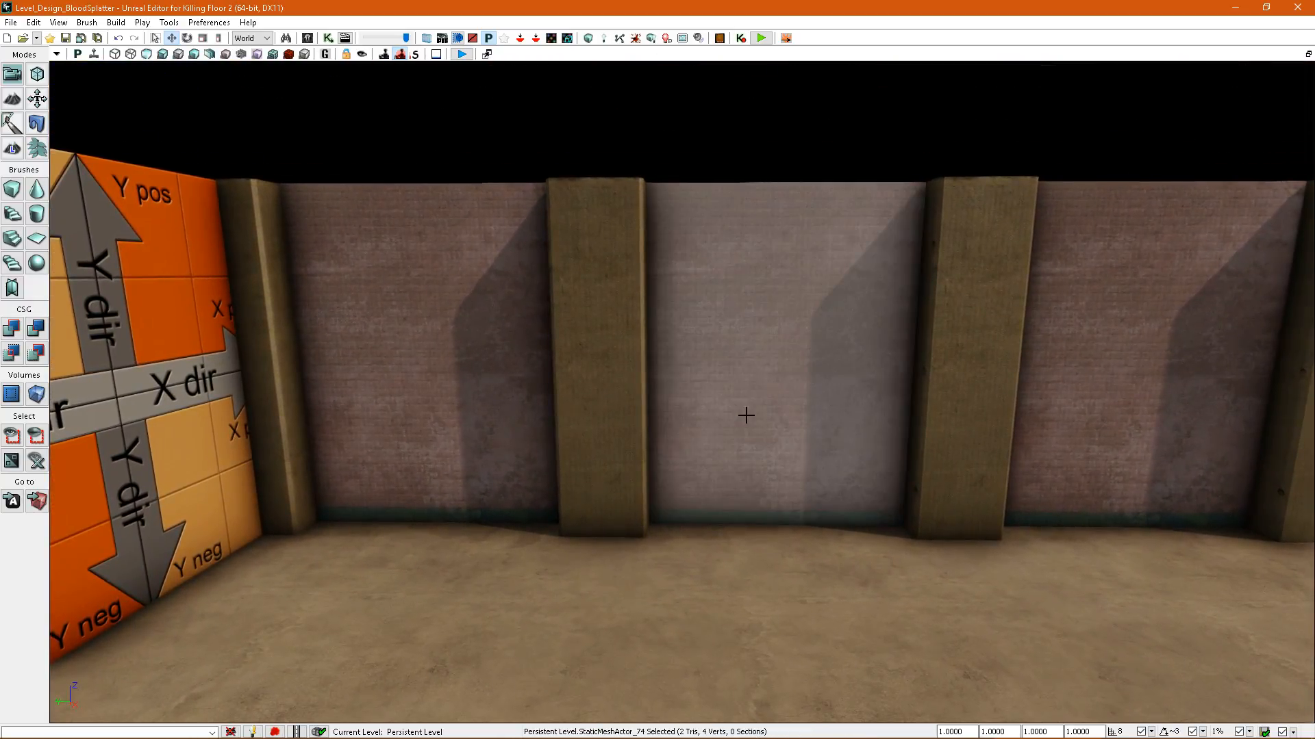
# Slide a pillar aside along the brick wall to inspect the panel joint behind it, and move it back.
pyautogui.moveTo(743, 411); pyautogui.dragTo(616, 417, button='right')
pyautogui.click(593, 420)
pyautogui.click(814, 411)
pyautogui.moveTo(815, 410); pyautogui.dragTo(966, 347, button='right')
pyautogui.click(814, 411)
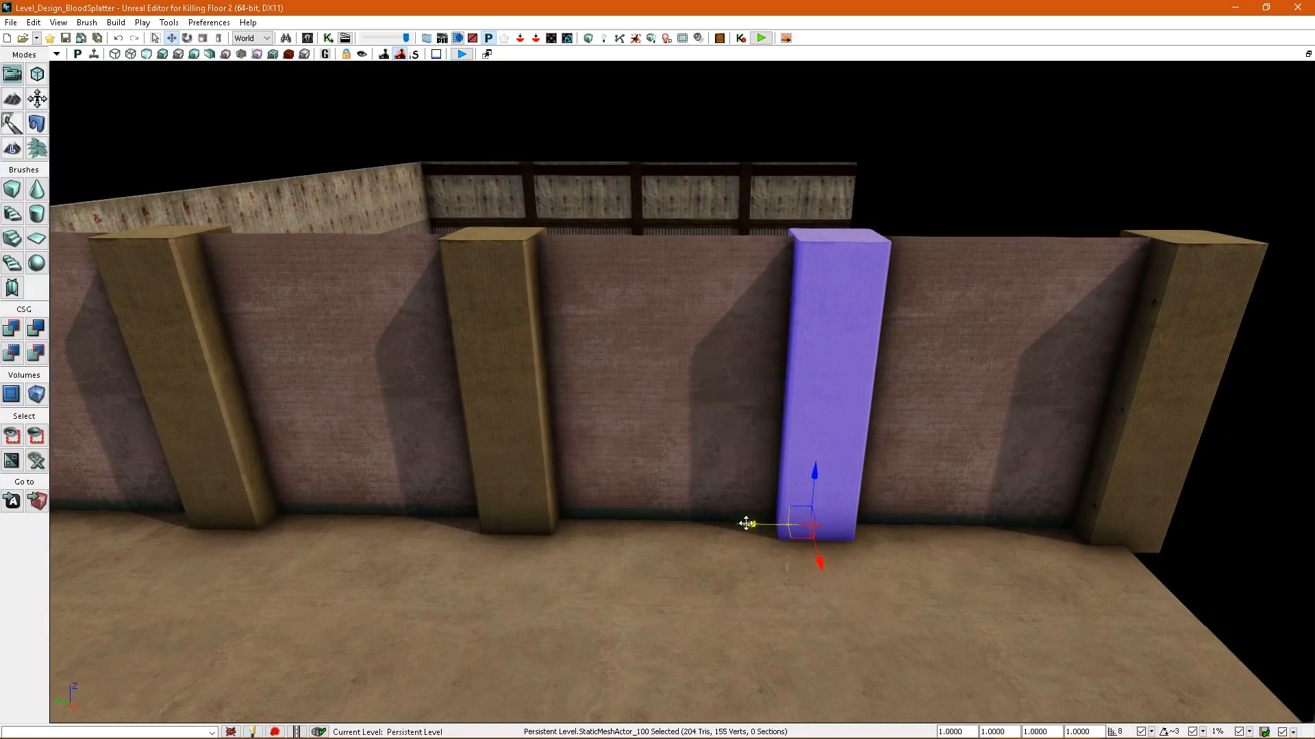
pyautogui.scroll(5, 735, 352)
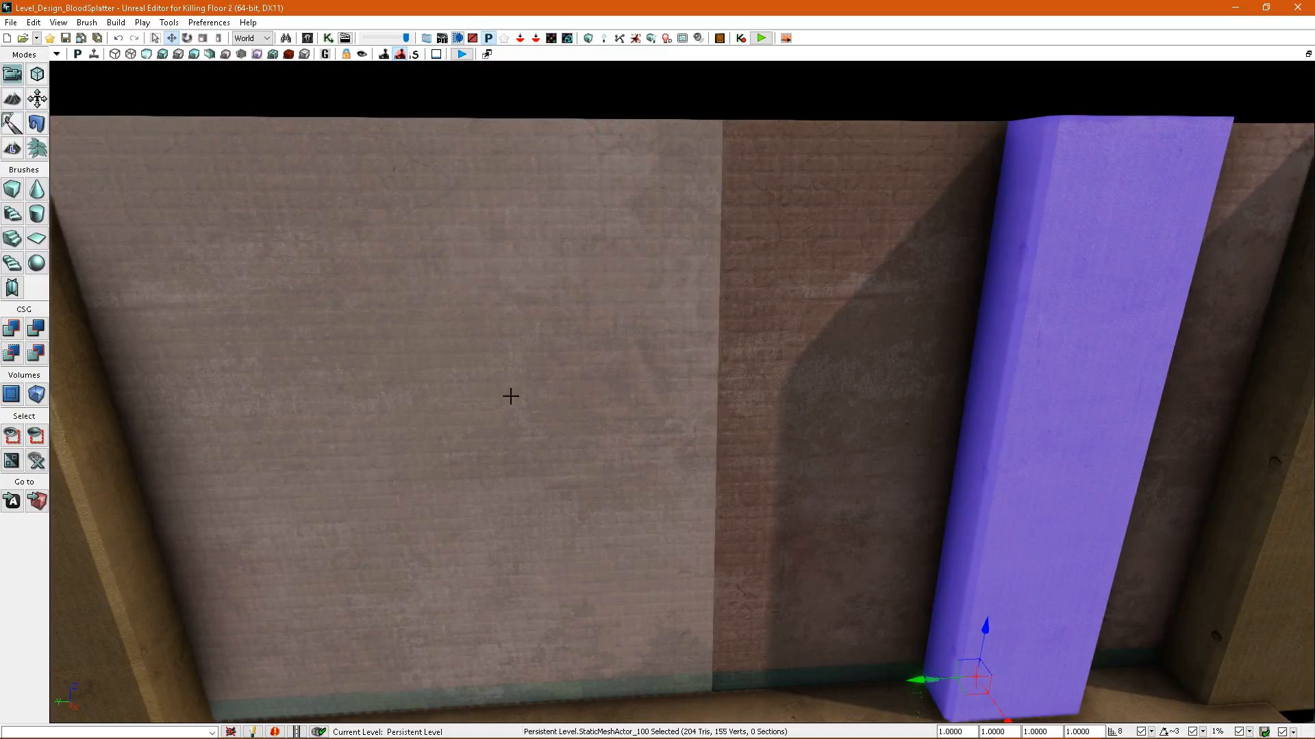
pyautogui.moveTo(511, 397); pyautogui.dragTo(730, 384, button='right')
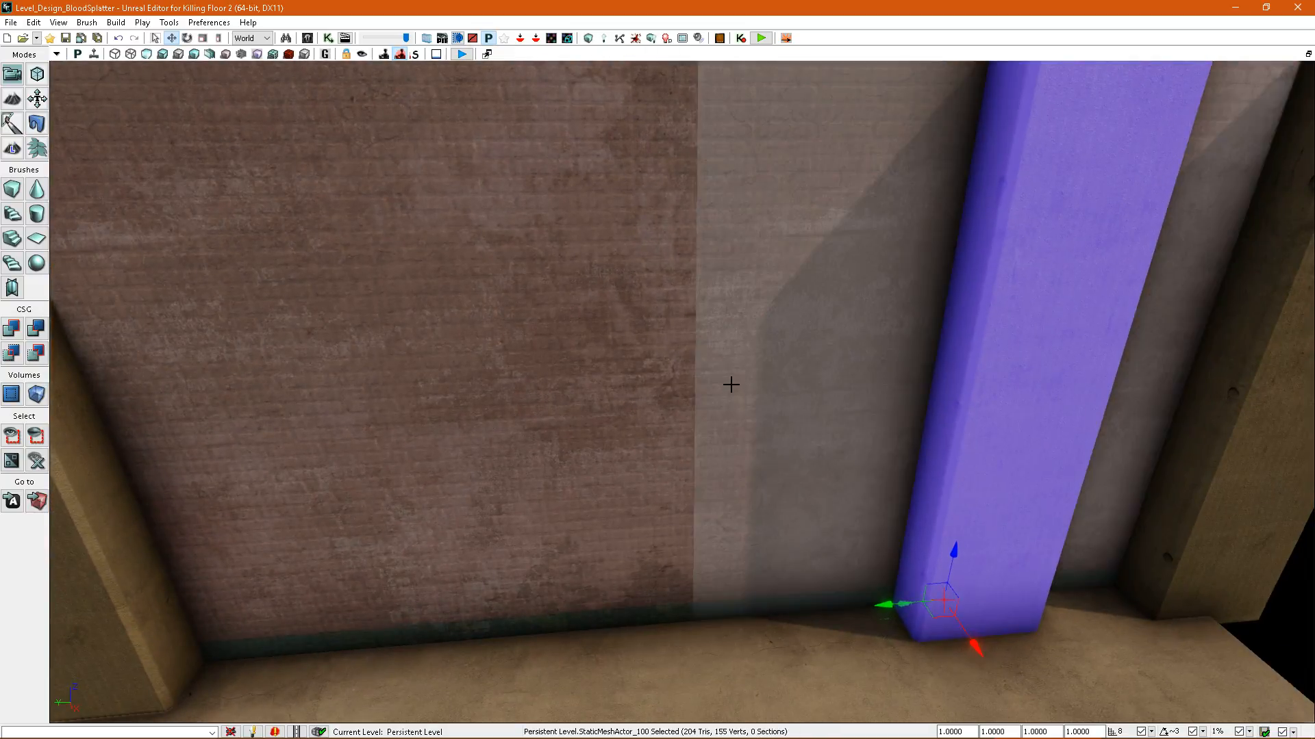
pyautogui.moveTo(730, 384); pyautogui.dragTo(732, 451)
pyautogui.moveTo(731, 383); pyautogui.dragTo(646, 356, button='right')
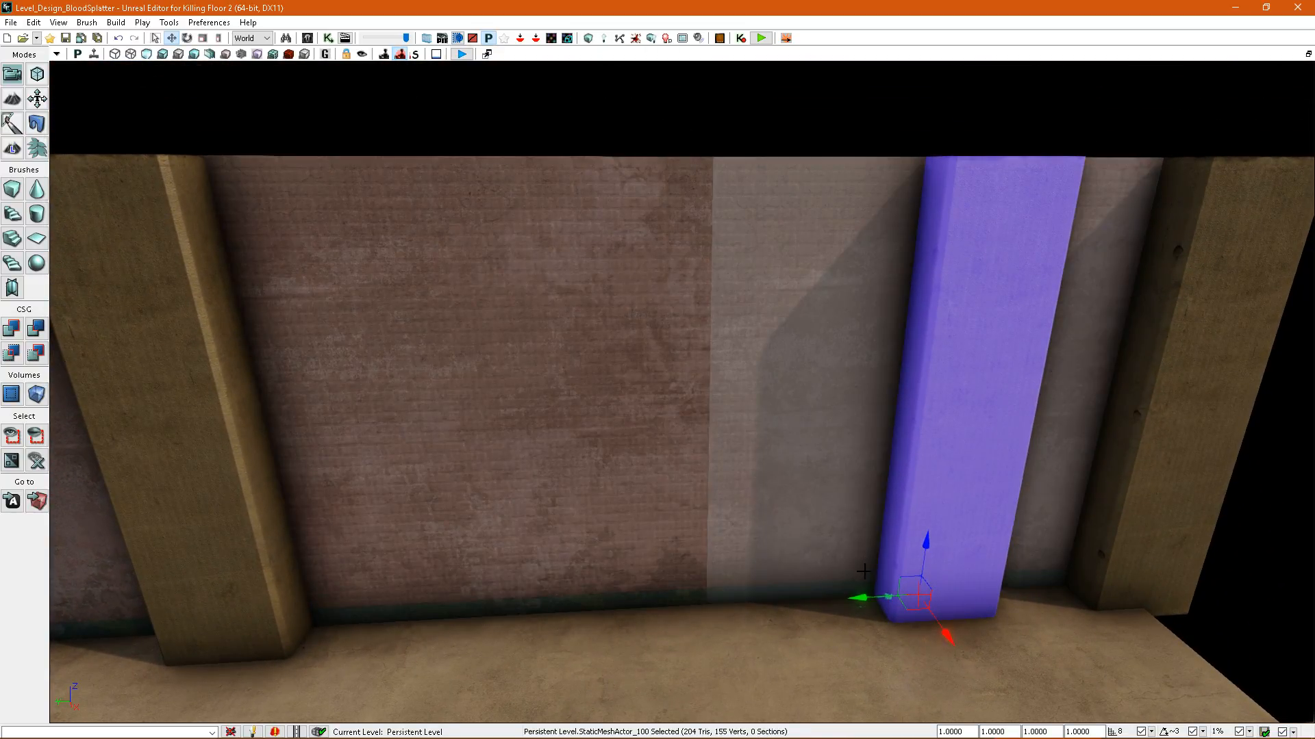
pyautogui.moveTo(860, 598); pyautogui.dragTo(626, 605)
pyautogui.moveTo(626, 604); pyautogui.dragTo(717, 511, button='right')
# Rebuild the level's splatter maps with the brick wall and its pillars in view.
pyautogui.rightClick(758, 679)
pyautogui.moveTo(329, 208); pyautogui.dragTo(285, 82, button='right')
pyautogui.moveTo(482, 329); pyautogui.dragTo(494, 259, button='right')
pyautogui.press('w')
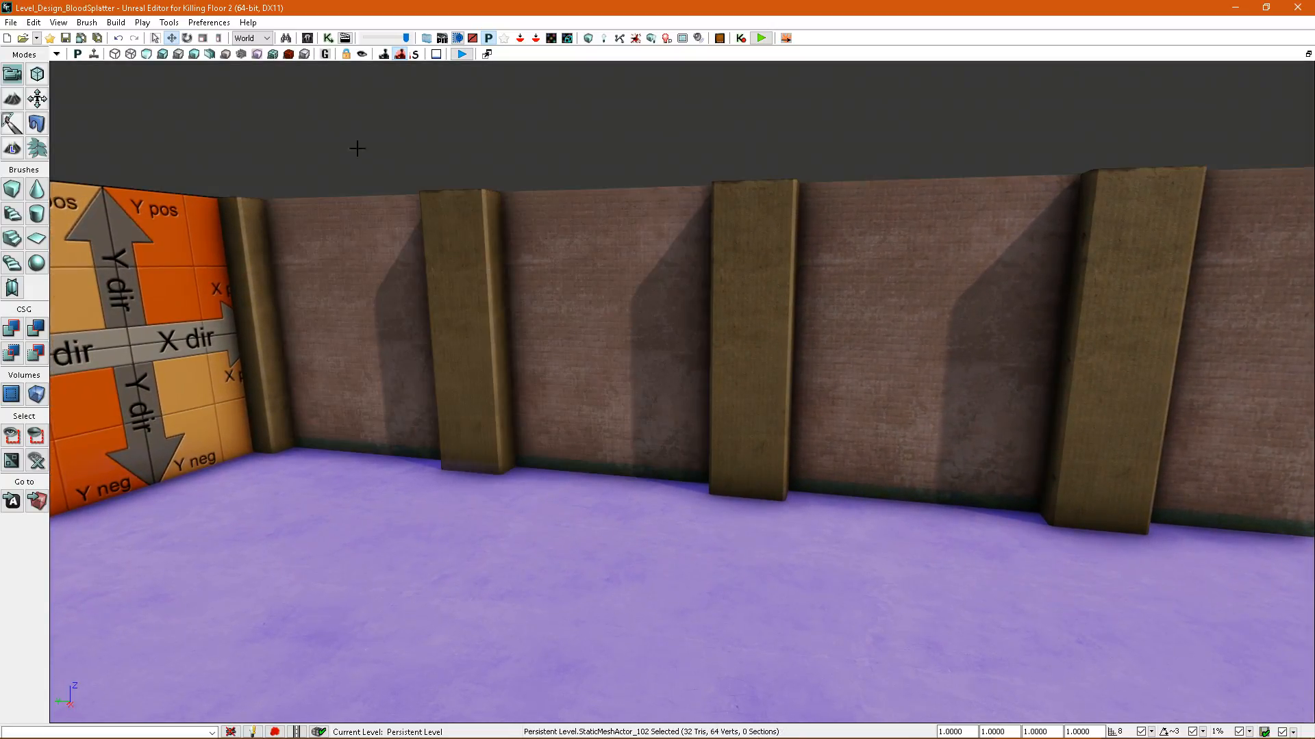
pyautogui.click(634, 39)
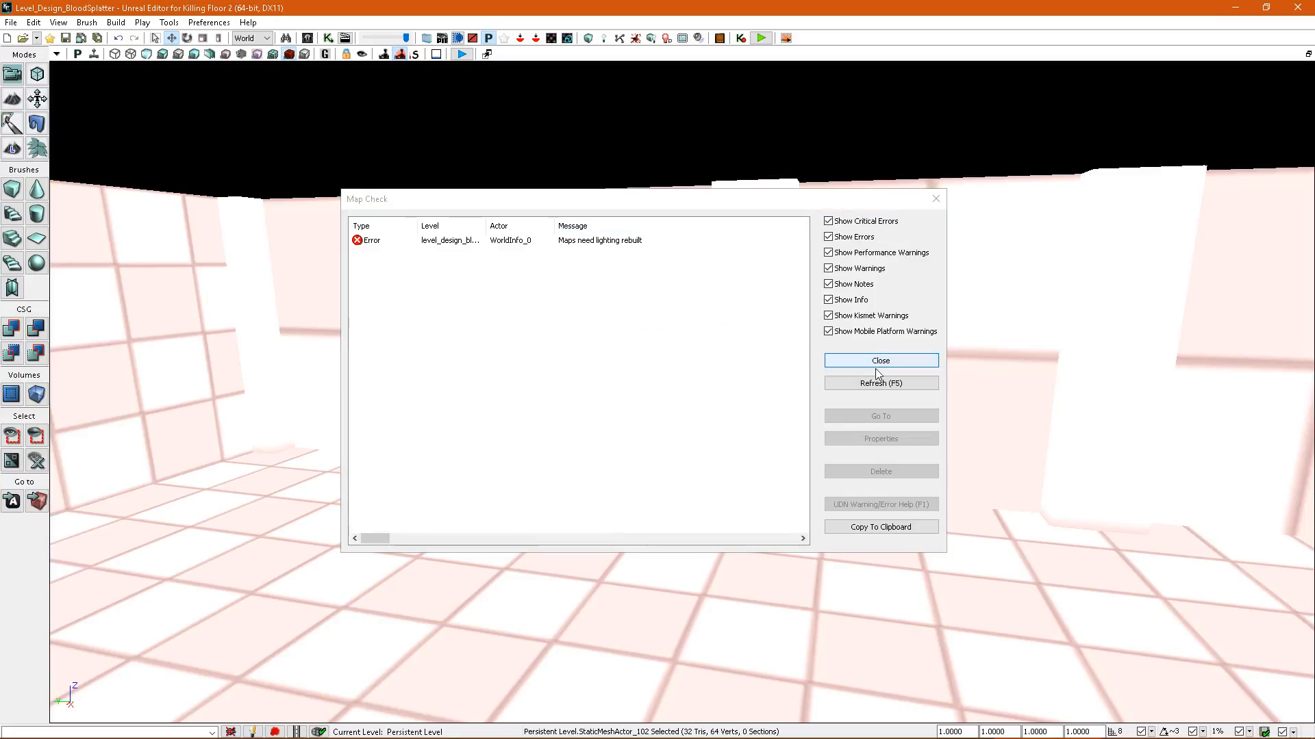
pyautogui.click(896, 358)
# Select the four brick wall panels between the pillars and check their persistent splat settings.
pyautogui.moveTo(876, 366); pyautogui.dragTo(628, 395, button='right')
pyautogui.hotkey('alt', '4')
pyautogui.click(532, 367)
pyautogui.keyDown('ctrl'); pyautogui.click(733, 358); pyautogui.keyUp('ctrl')
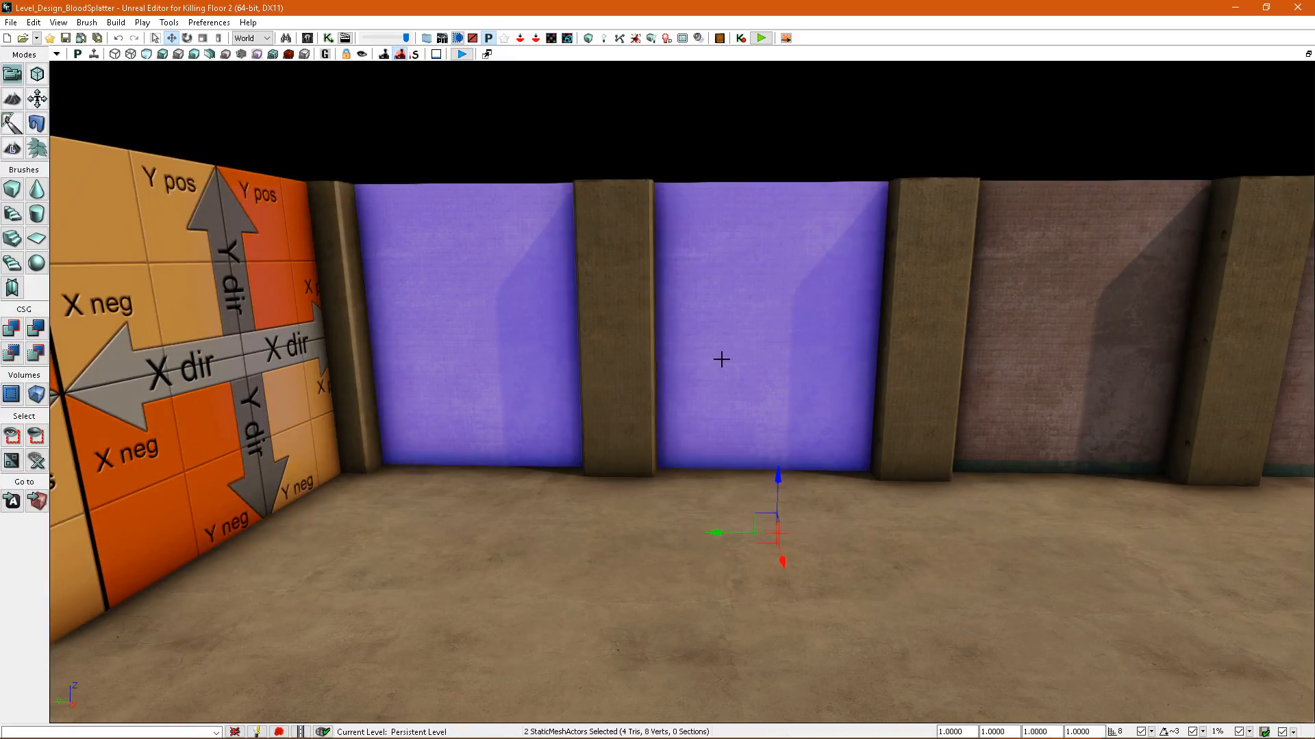
pyautogui.moveTo(734, 358); pyautogui.dragTo(675, 330, button='right')
pyautogui.keyDown('ctrl'); pyautogui.click(711, 337); pyautogui.keyUp('ctrl')
pyautogui.keyDown('ctrl'); pyautogui.click(861, 353); pyautogui.keyUp('ctrl')
pyautogui.moveTo(861, 352); pyautogui.dragTo(851, 379, button='right')
pyautogui.press('F4')
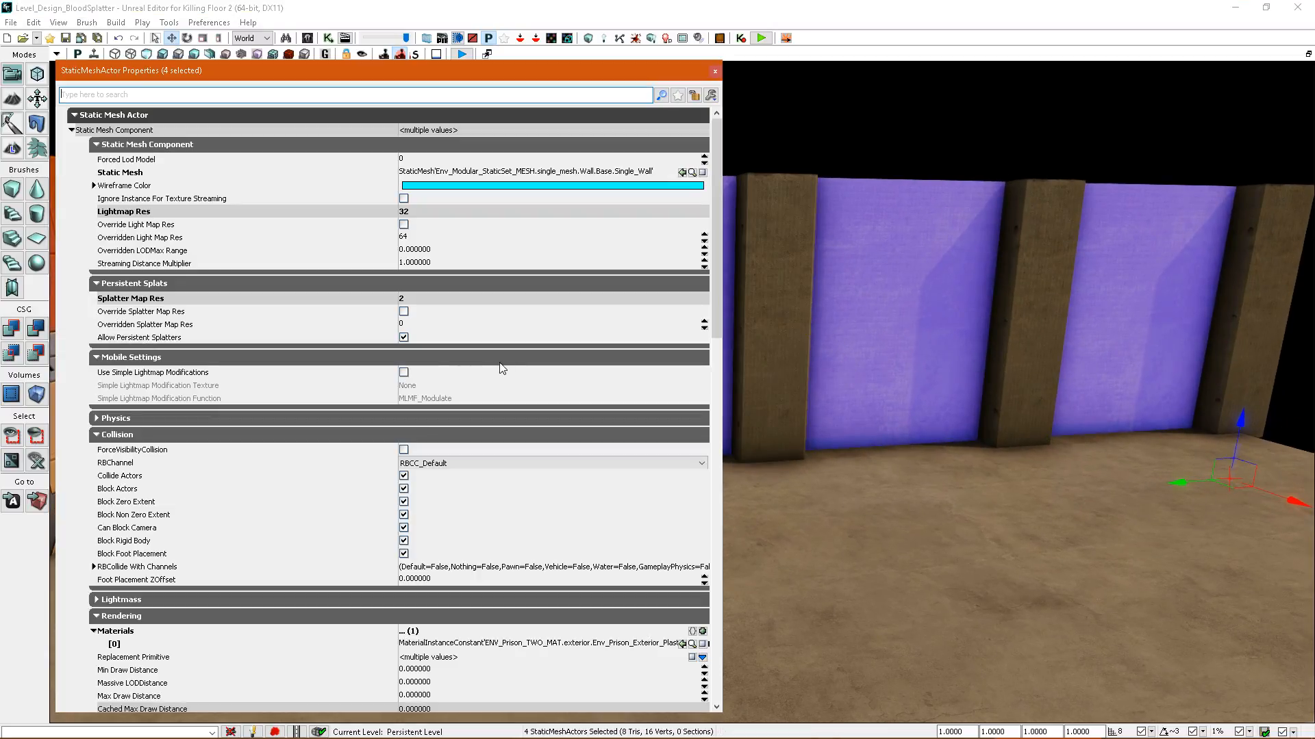
pyautogui.click(715, 72)
# Select a pillar and compare its splatter map density with that of the brick panels and floor.
pyautogui.click(464, 311)
pyautogui.moveTo(464, 311); pyautogui.dragTo(354, 135, button='right')
pyautogui.moveTo(497, 228)
pyautogui.mouseDown(button='right')
pyautogui.moveTo(507, 245)
pyautogui.moveTo(497, 230)
pyautogui.mouseUp(button='right')
pyautogui.click(289, 55)
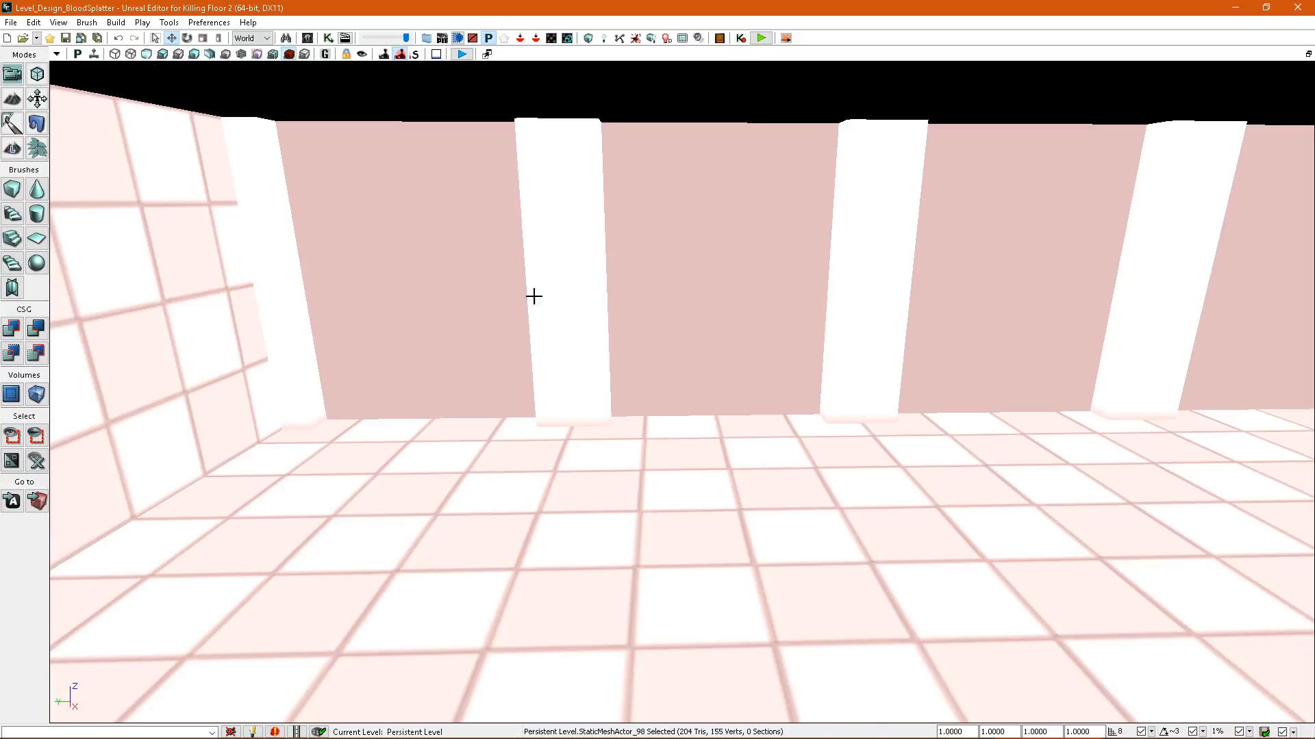
pyautogui.moveTo(606, 335); pyautogui.dragTo(649, 344, button='right')
pyautogui.moveTo(753, 354); pyautogui.dragTo(733, 358, button='right')
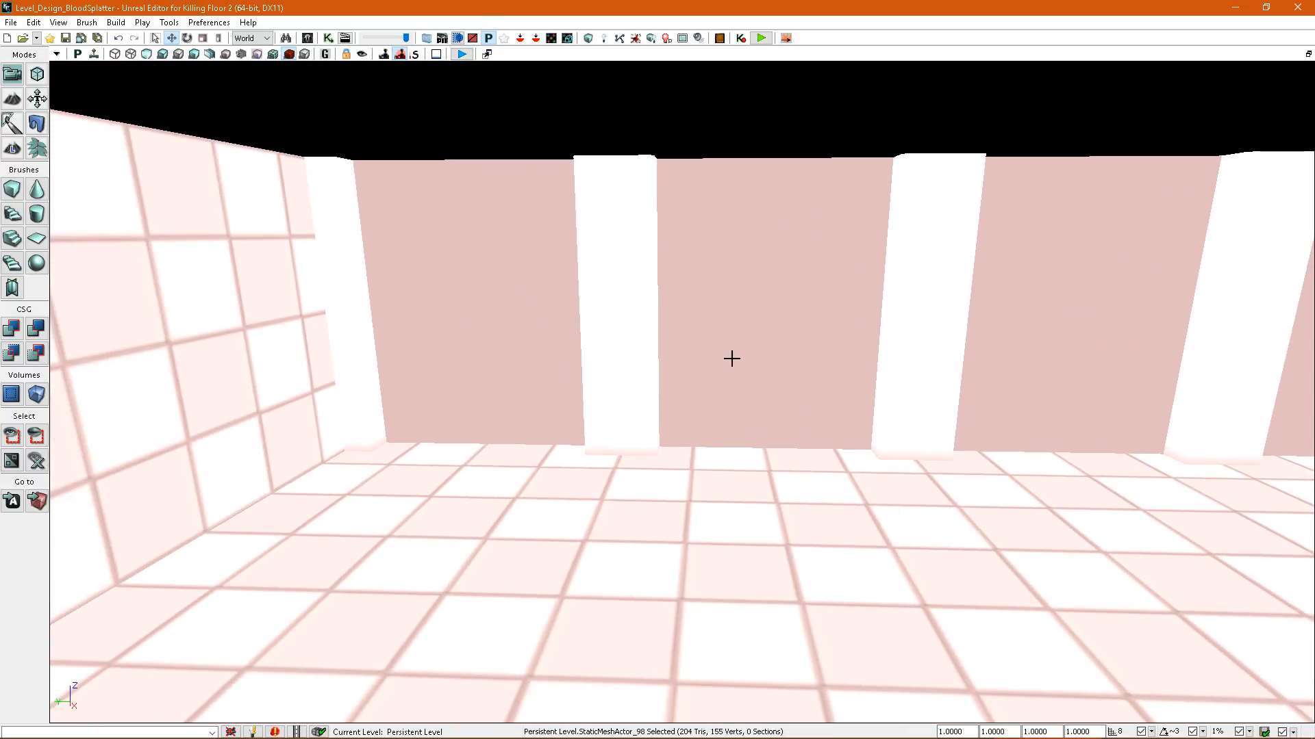
pyautogui.moveTo(455, 274); pyautogui.dragTo(466, 214, button='right')
# Select all five pillars along the brick wall and override their splatter map resolution with 4.
pyautogui.press('F4')
pyautogui.moveTo(746, 315); pyautogui.dragTo(561, 334, button='right')
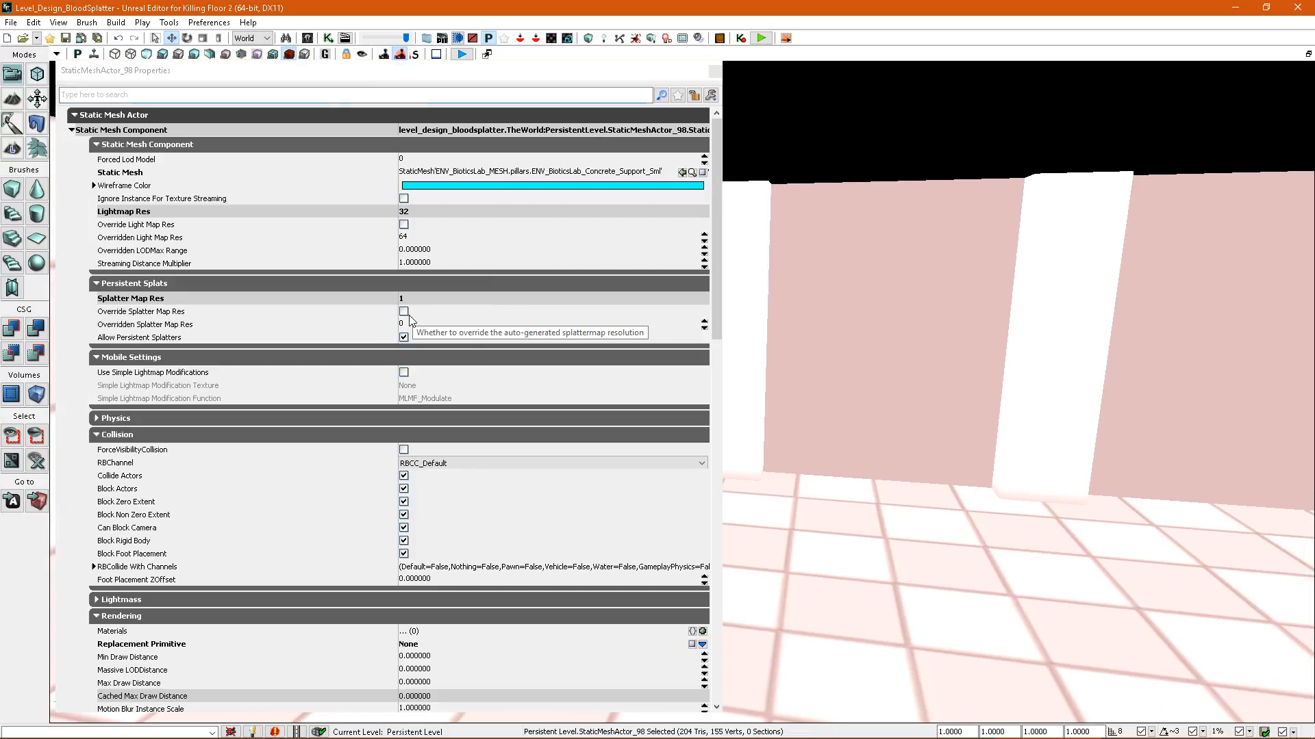
pyautogui.moveTo(823, 302); pyautogui.dragTo(774, 309, button='right')
pyautogui.hotkey('alt', '4')
pyautogui.keyDown('ctrl'); pyautogui.click(866, 274); pyautogui.keyUp('ctrl')
pyautogui.moveTo(867, 274); pyautogui.dragTo(938, 270, button='right')
pyautogui.keyDown('ctrl'); pyautogui.click(1021, 259); pyautogui.keyUp('ctrl')
pyautogui.moveTo(1021, 258); pyautogui.dragTo(959, 264, button='right')
pyautogui.keyDown('ctrl'); pyautogui.click(1023, 264); pyautogui.keyUp('ctrl')
pyautogui.click(406, 313)
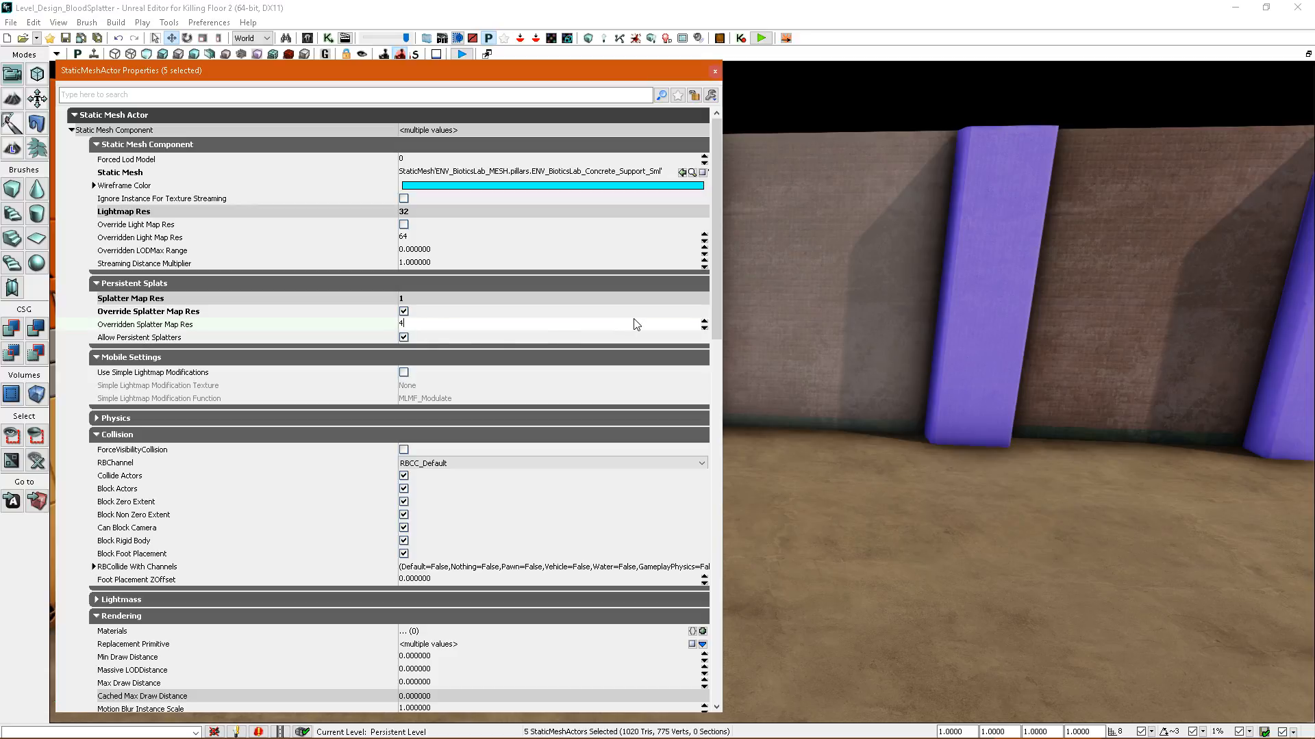
# Rebuild the splatter maps for the pillars, check their density, and return the viewport to lit shading.
pyautogui.click(635, 37)
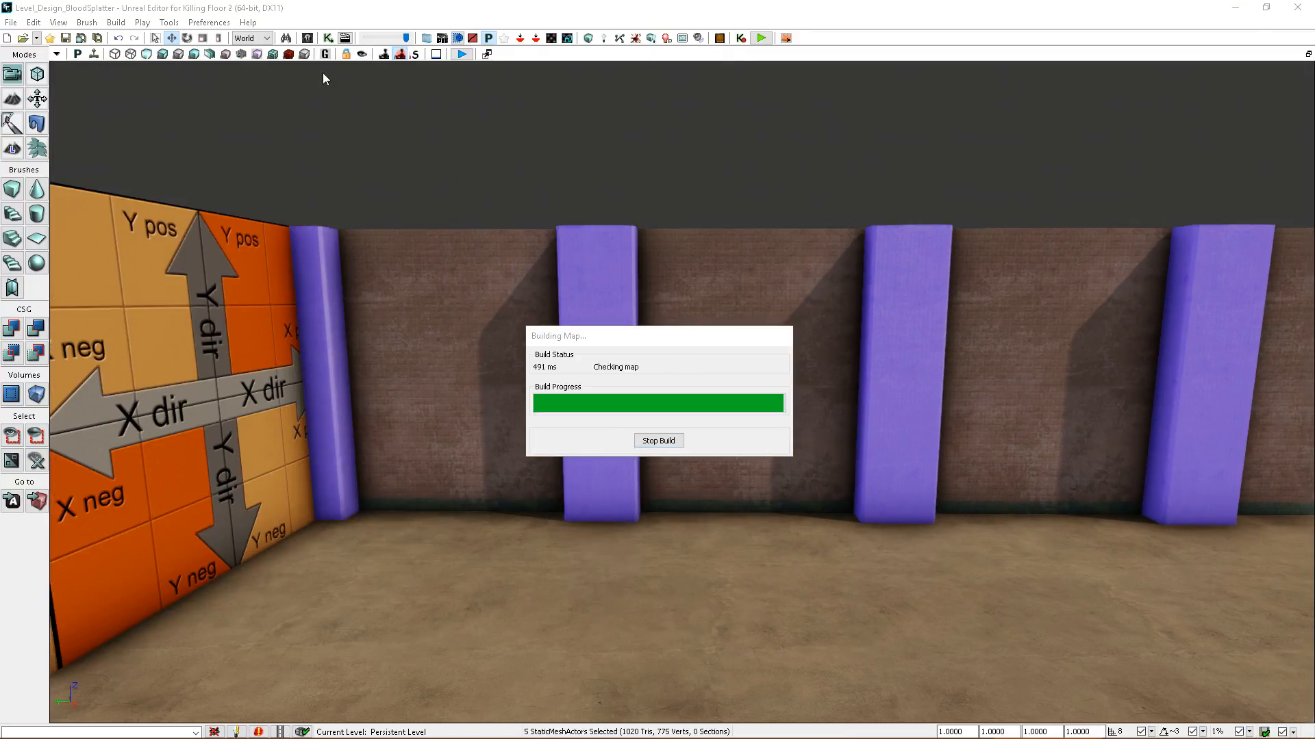
pyautogui.click(291, 58)
pyautogui.click(910, 361)
pyautogui.press('w')
pyautogui.moveTo(911, 360); pyautogui.dragTo(839, 425, button='right')
pyautogui.hotkey('alt', '4')
# Start a play test from the floor facing the brick wall and blast the zeds with the RPG-7.
pyautogui.rightClick(808, 623)
pyautogui.click(857, 613)
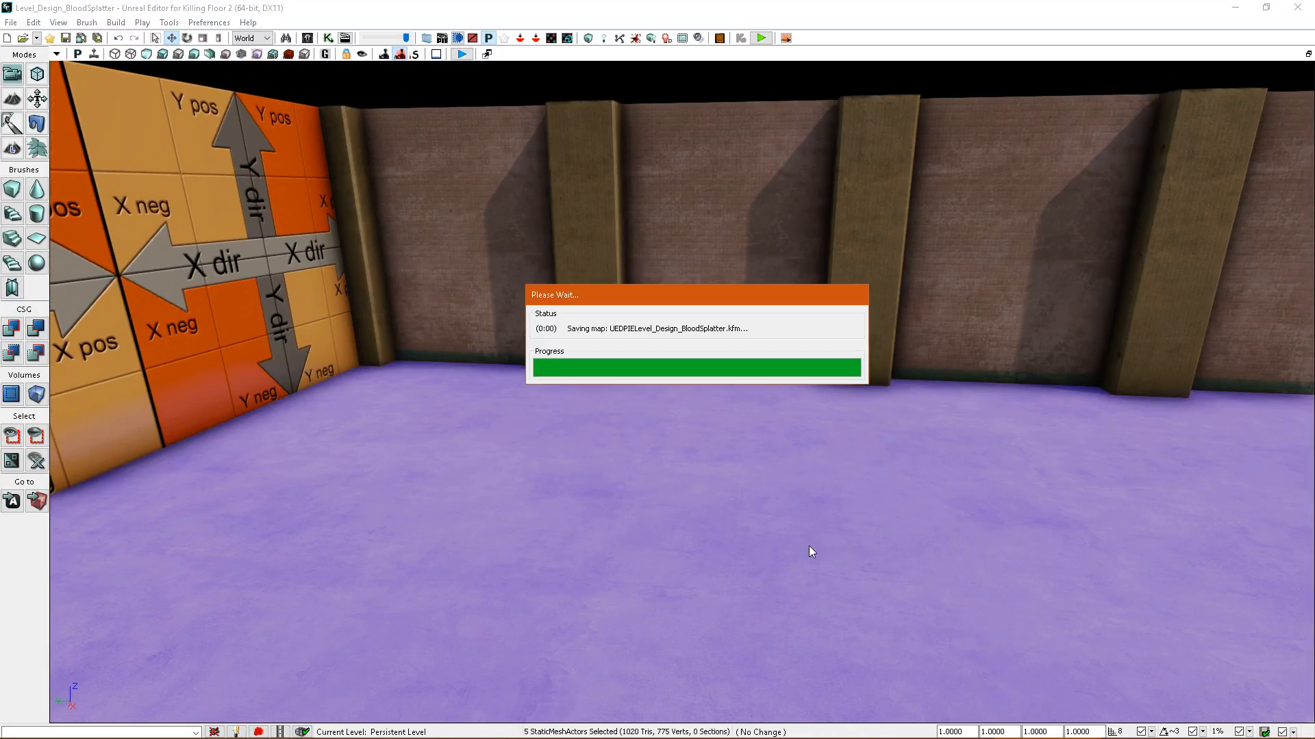
pyautogui.press('1')
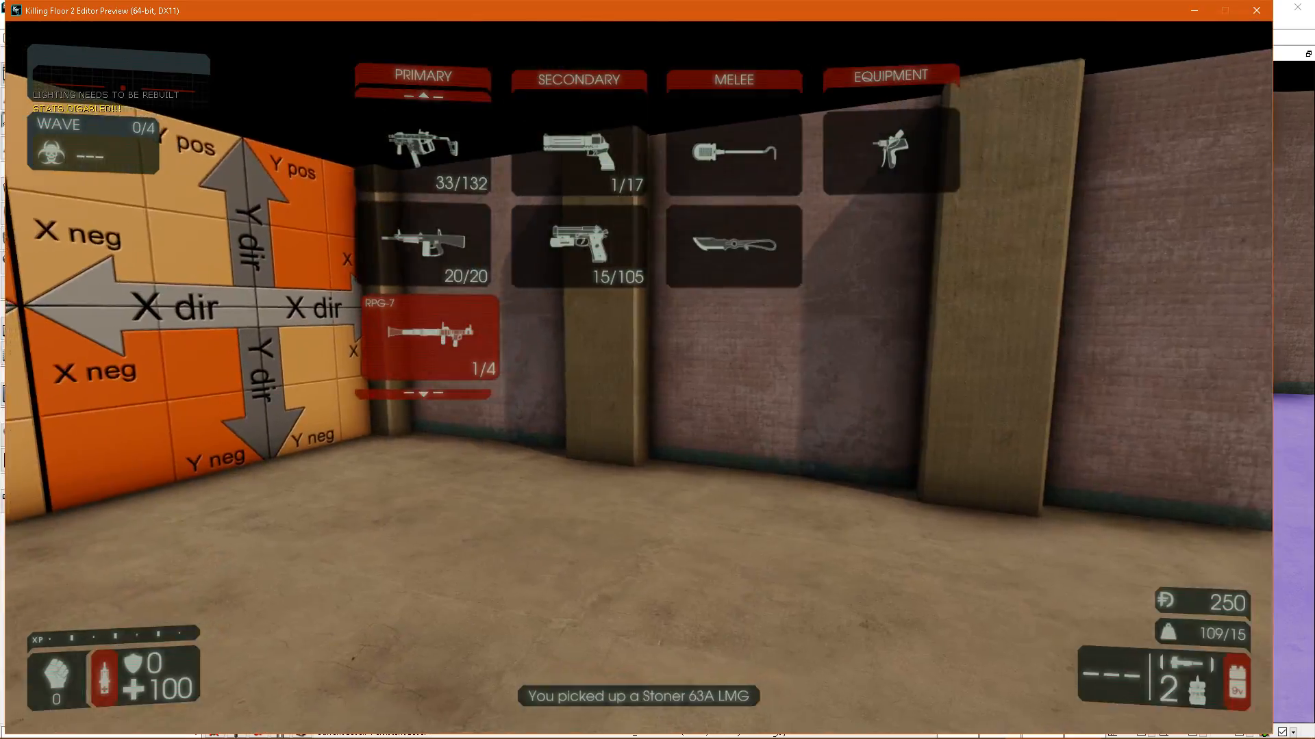
pyautogui.press('s')
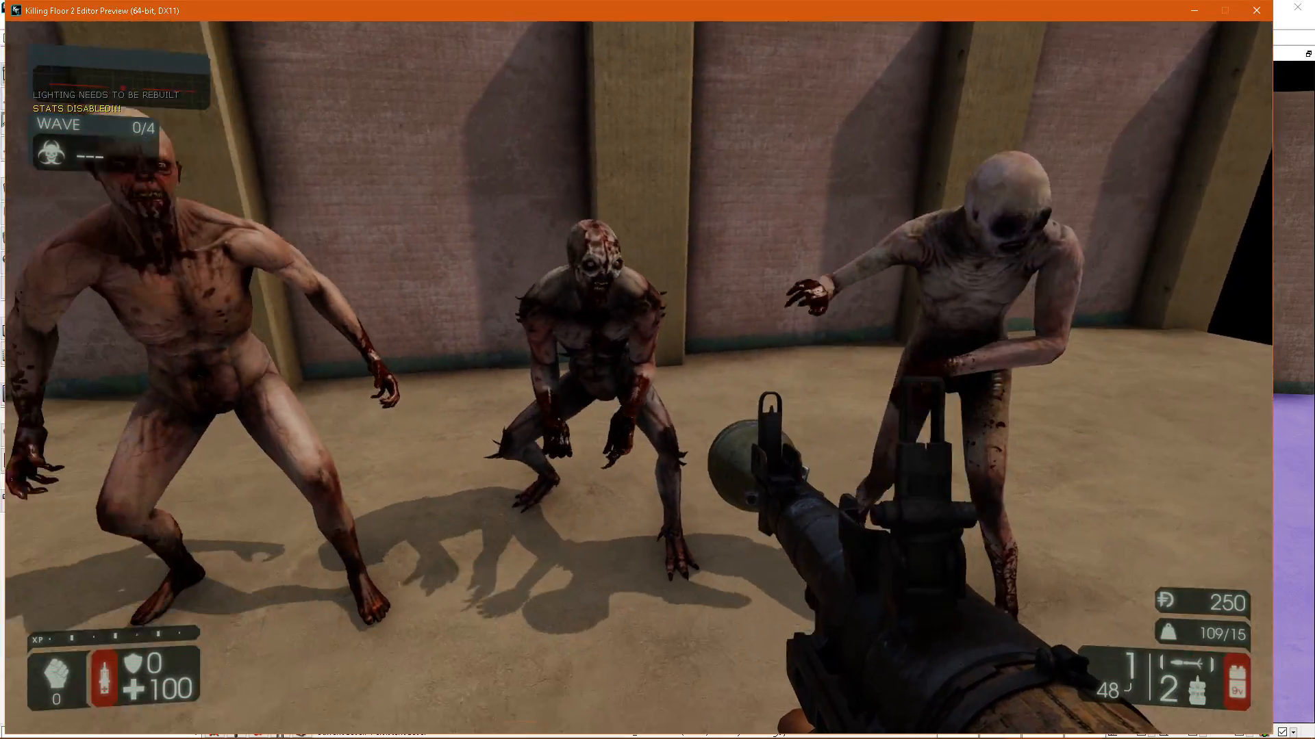
pyautogui.click(639, 378)
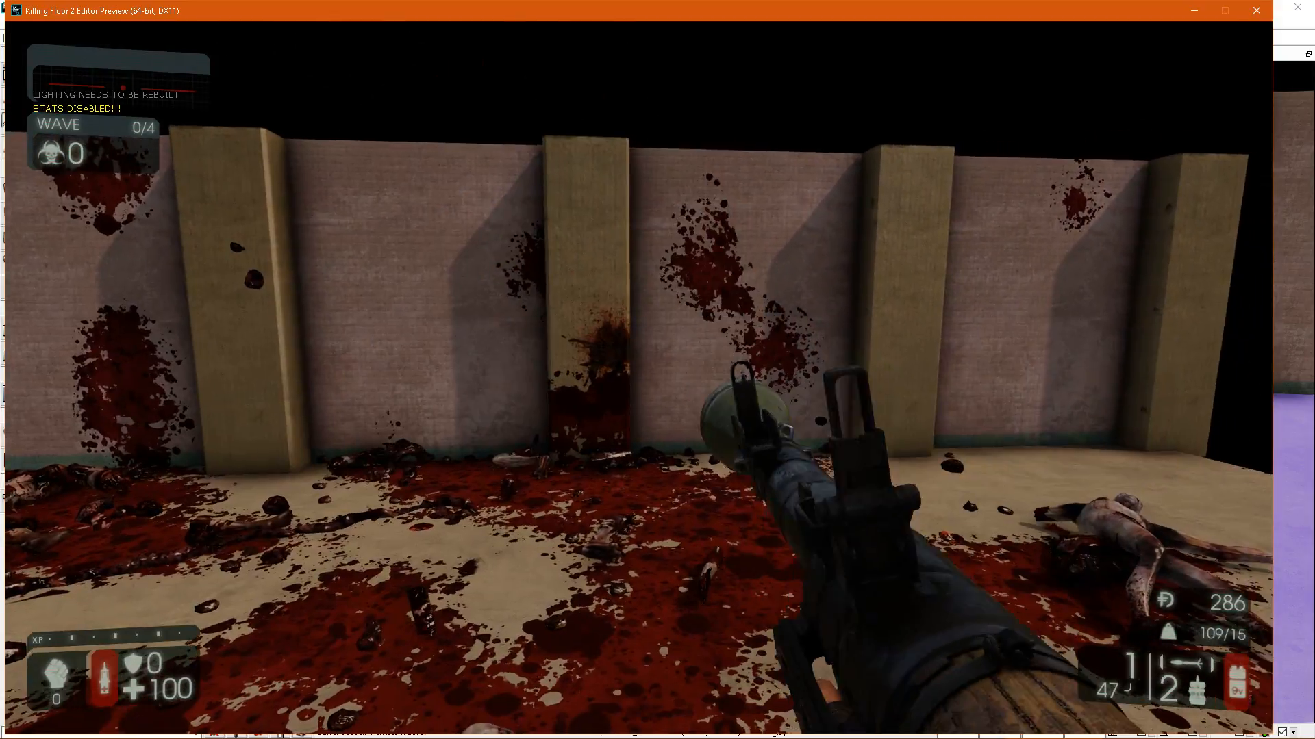
pyautogui.press('s')
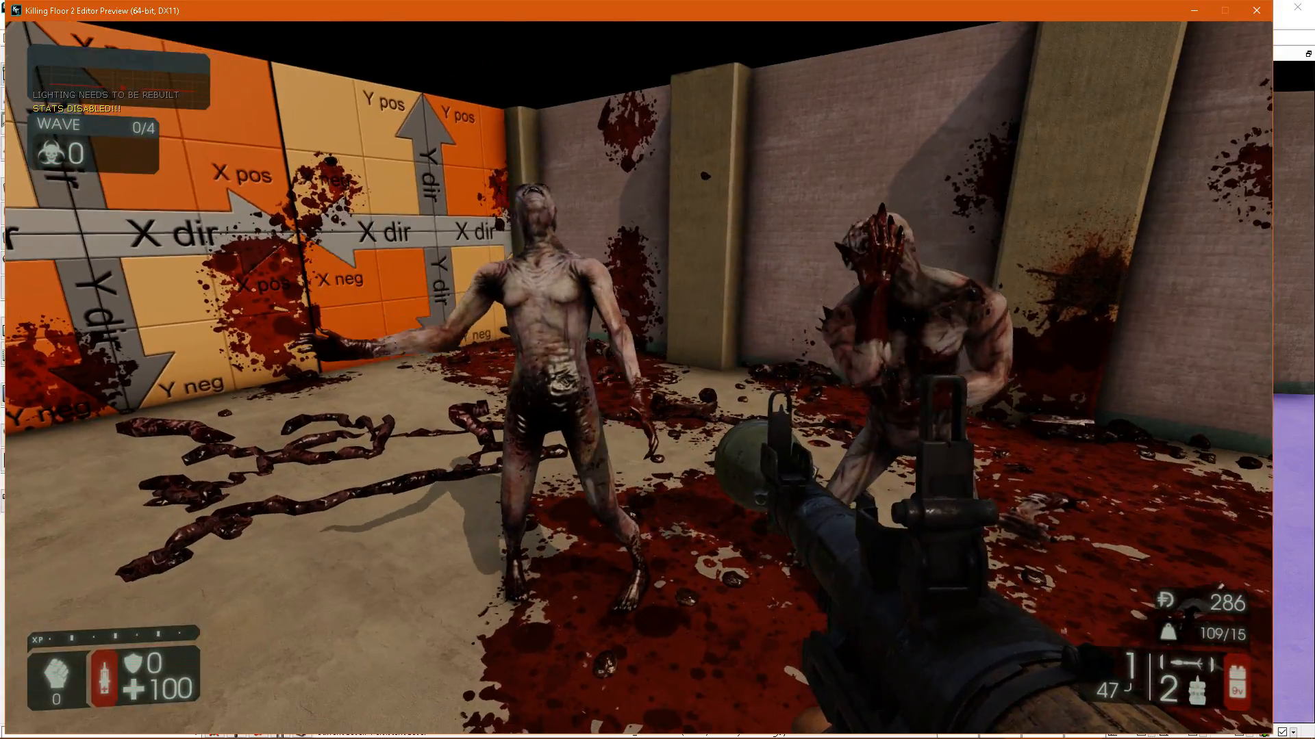
# Switch to the automatic primary weapons and shoot the remaining zeds in front of the brick panels and pillars.
pyautogui.press('1')
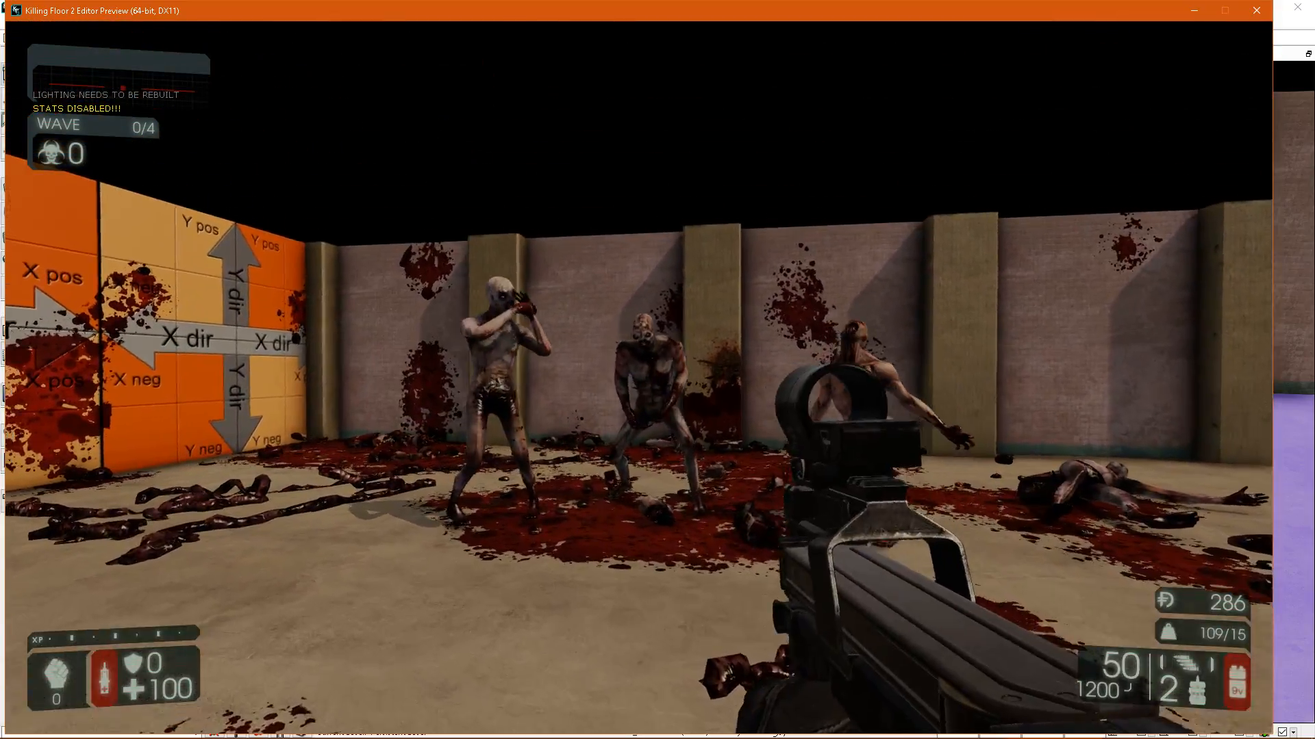
pyautogui.click(638, 378)
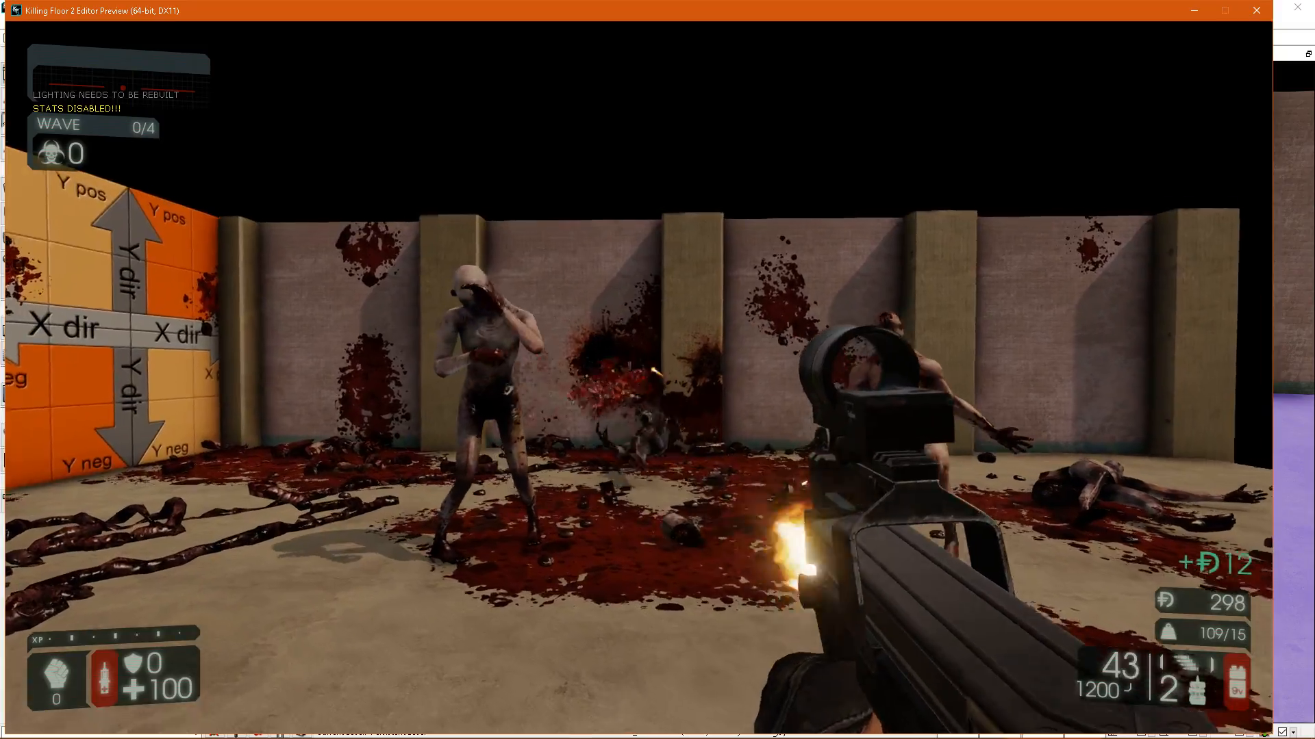
pyautogui.click(638, 377)
pyautogui.press('w')
pyautogui.click(639, 378)
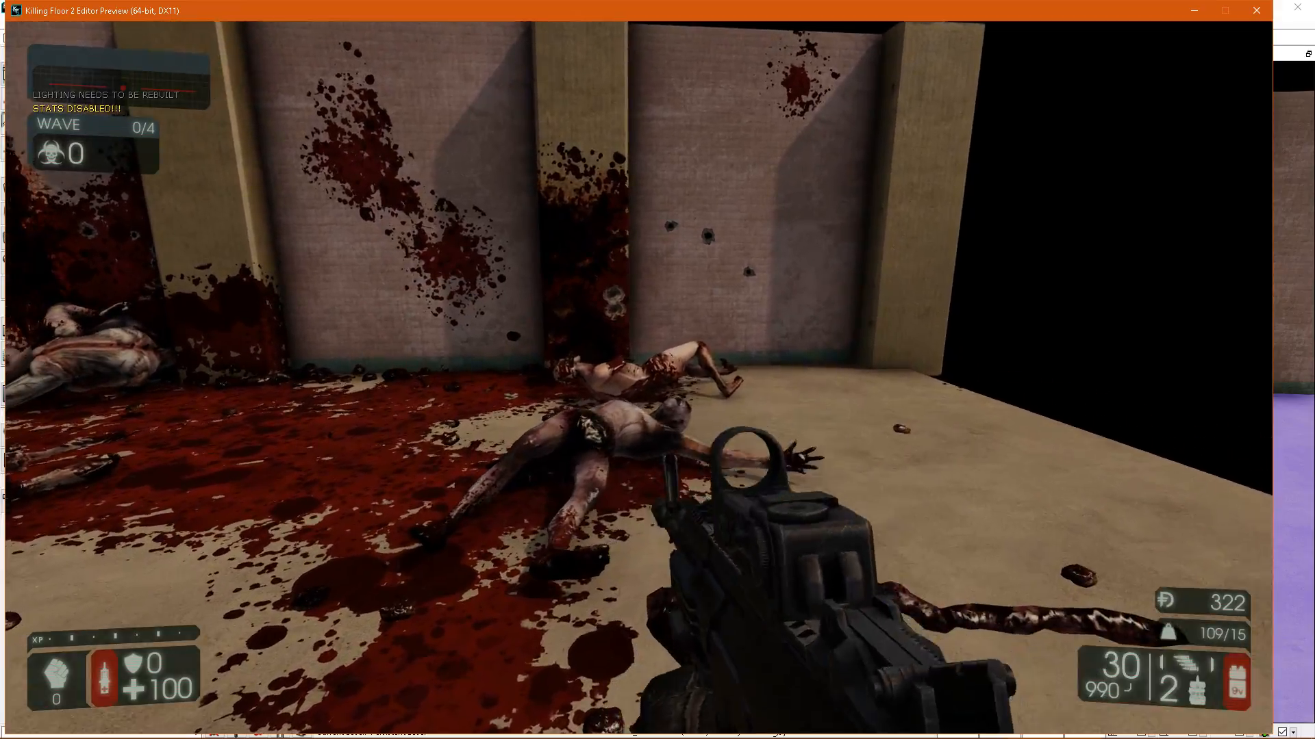
pyautogui.click(638, 377)
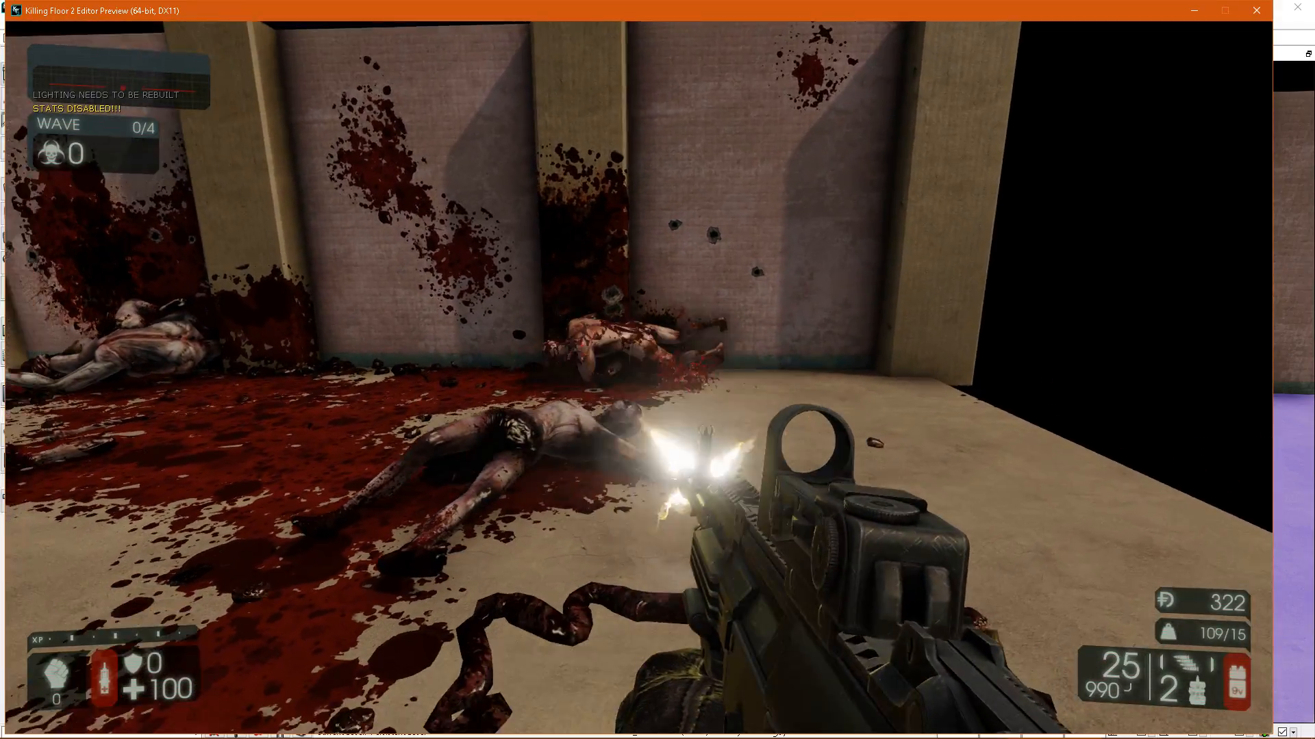
pyautogui.click(638, 377)
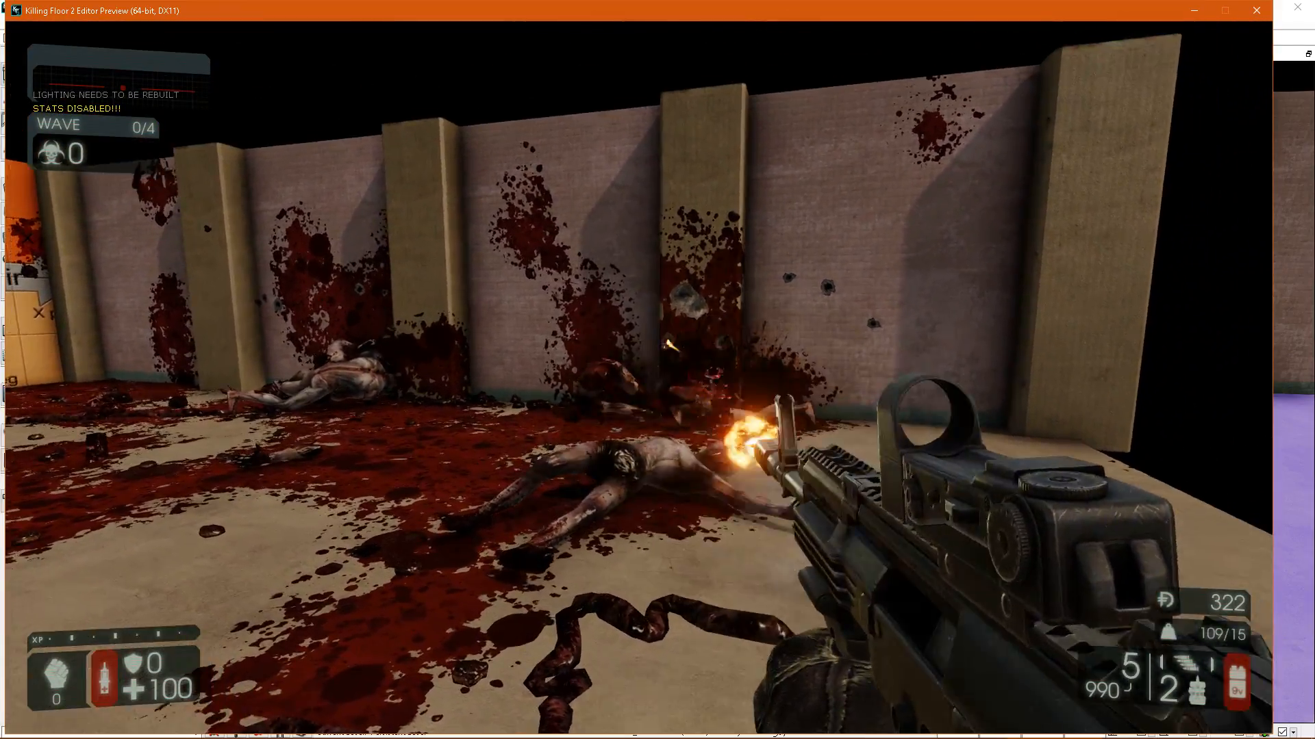
pyautogui.click(638, 377)
# Inspect the blood splatter on the pillars and brick panels up close with the flashlight on.
pyautogui.press('w')
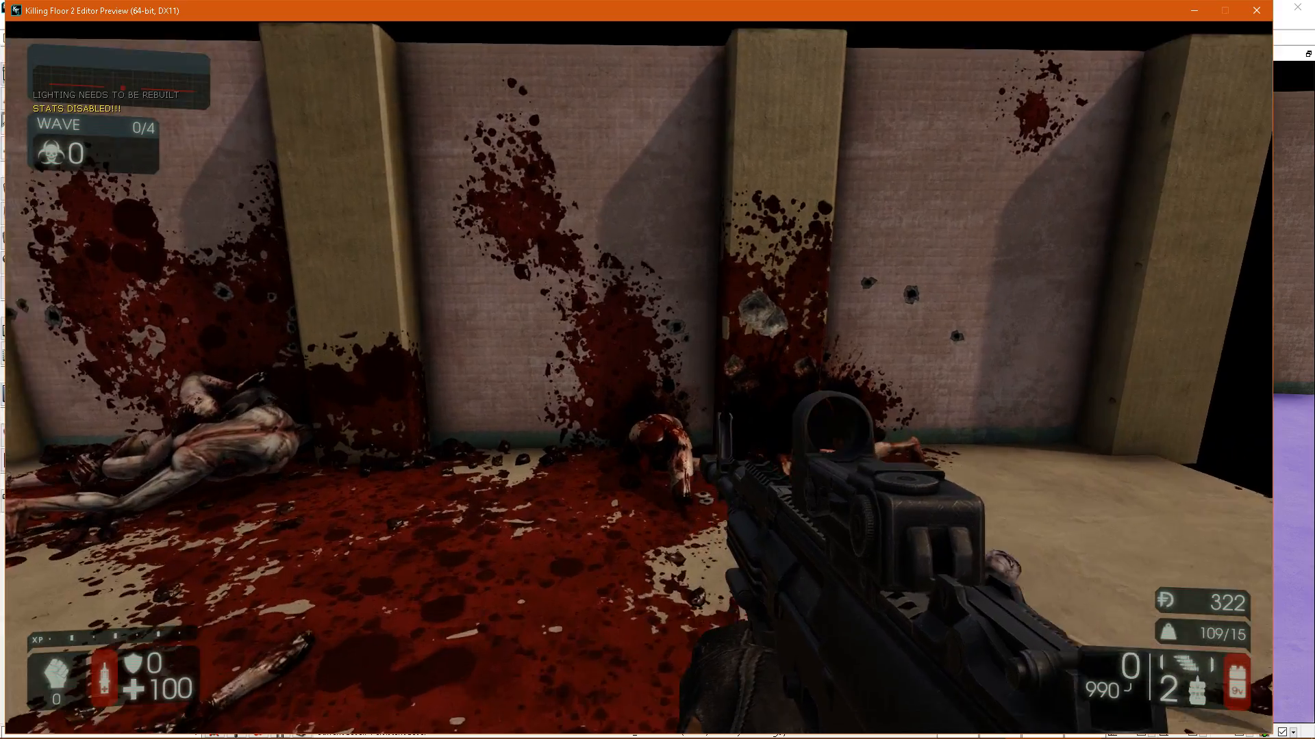
pyautogui.press('w')
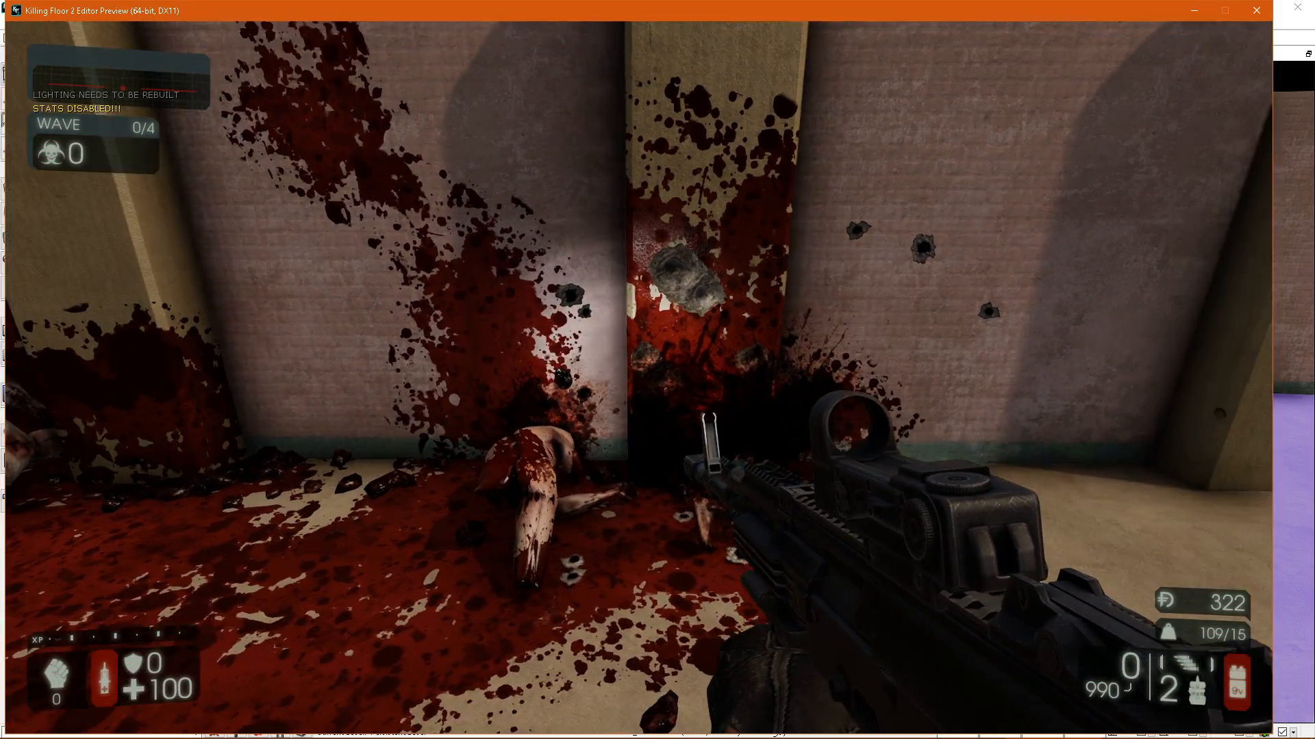
pyautogui.press('w')
pyautogui.press('f')
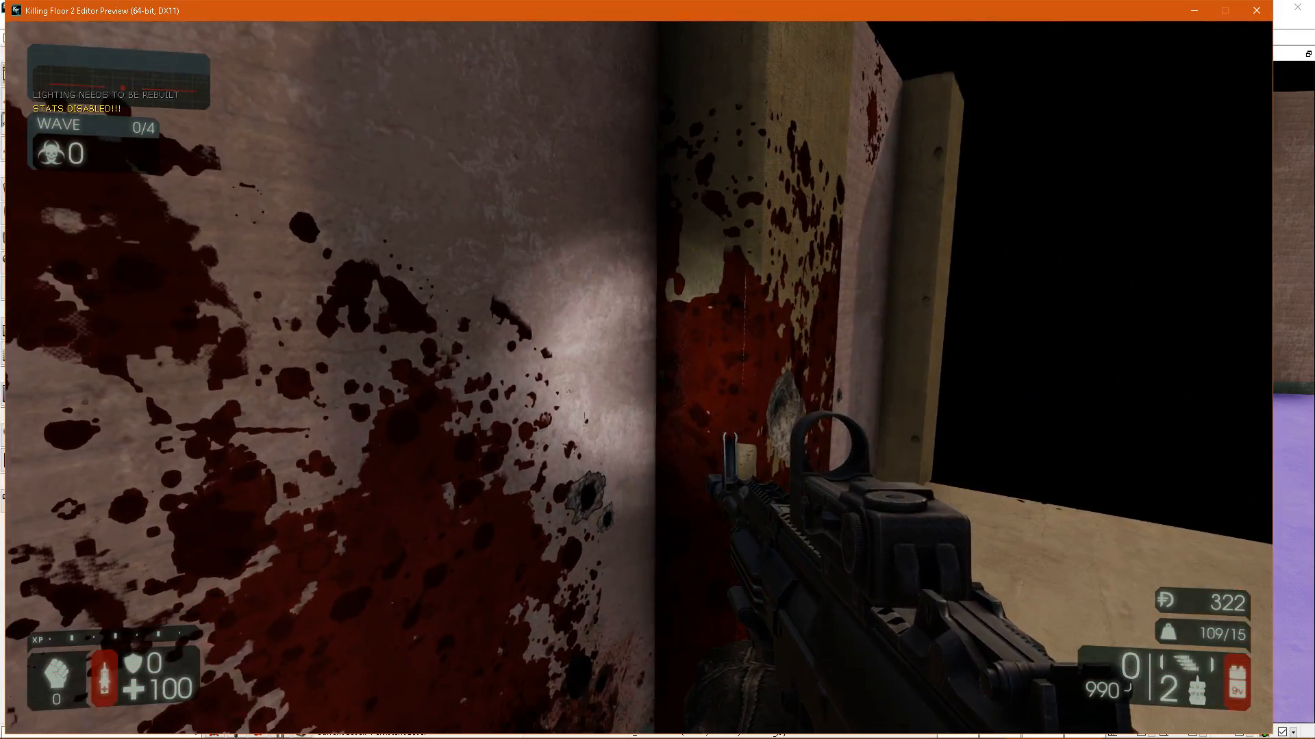
pyautogui.press('s')
pyautogui.press('s')
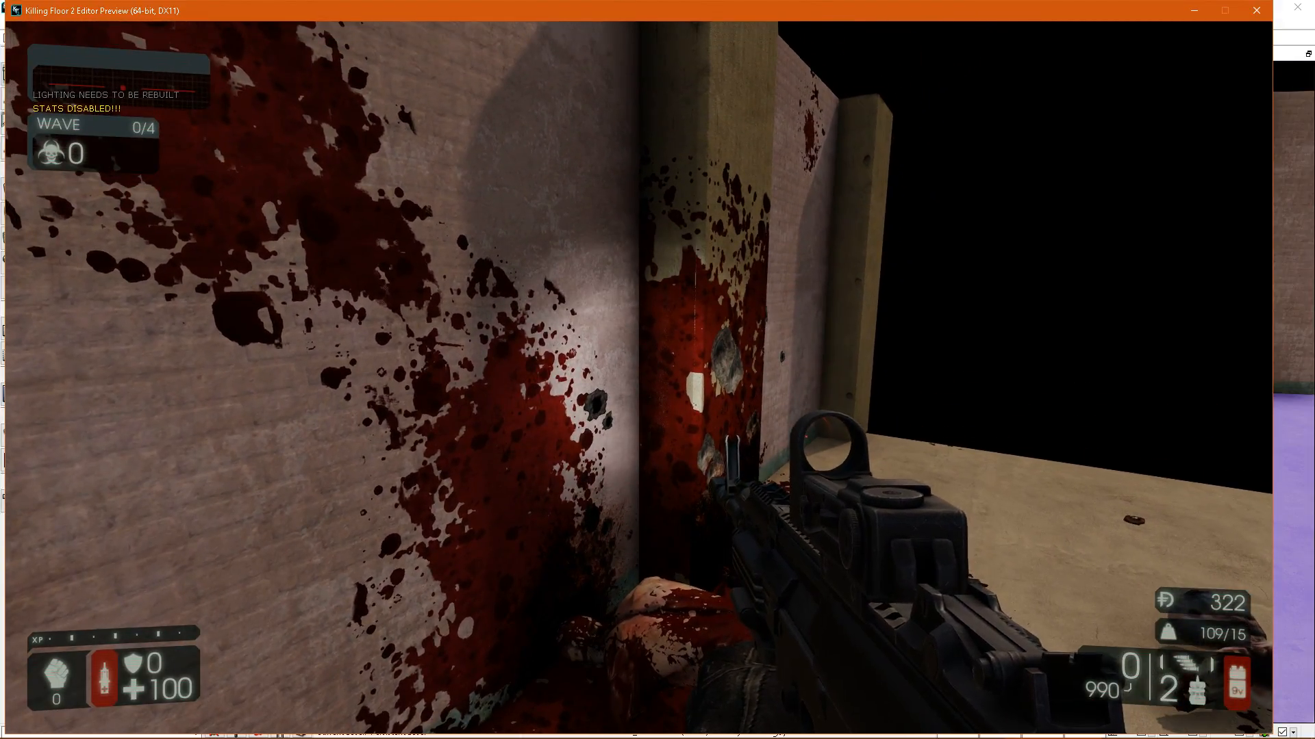
pyautogui.press('s')
pyautogui.press('a')
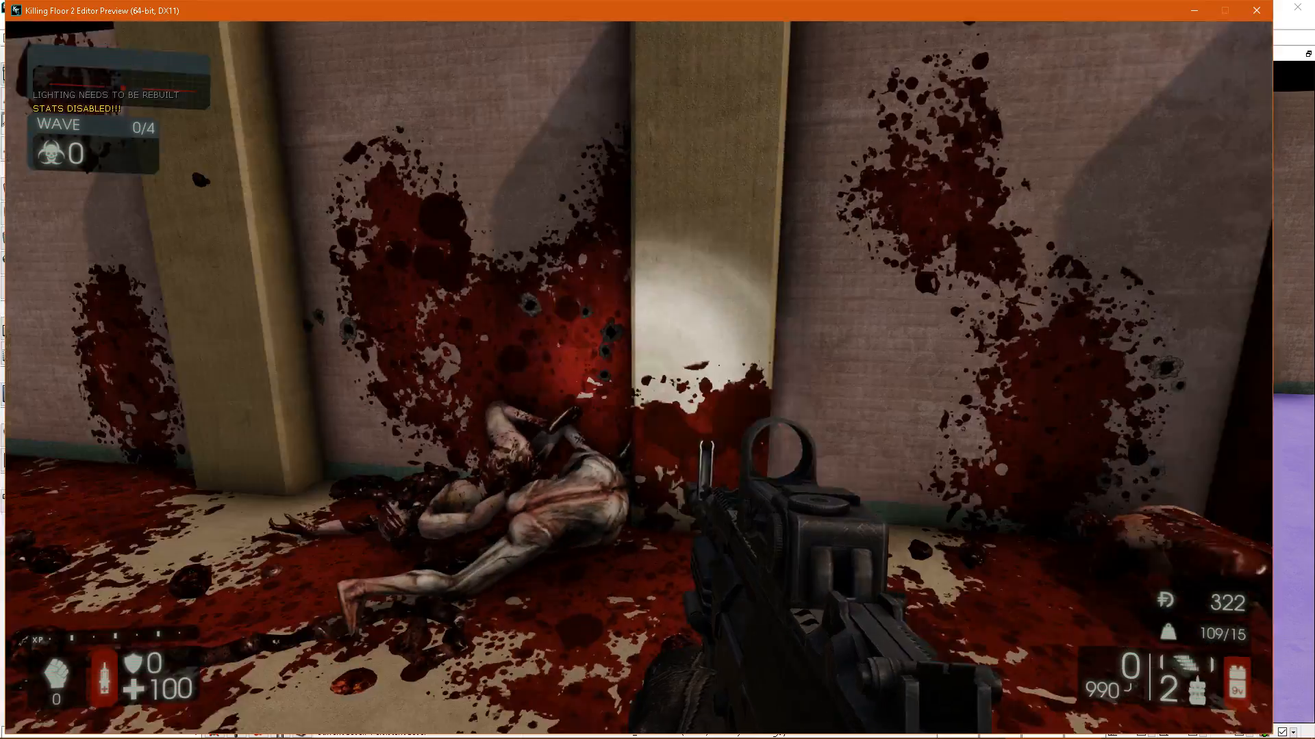
pyautogui.press('a')
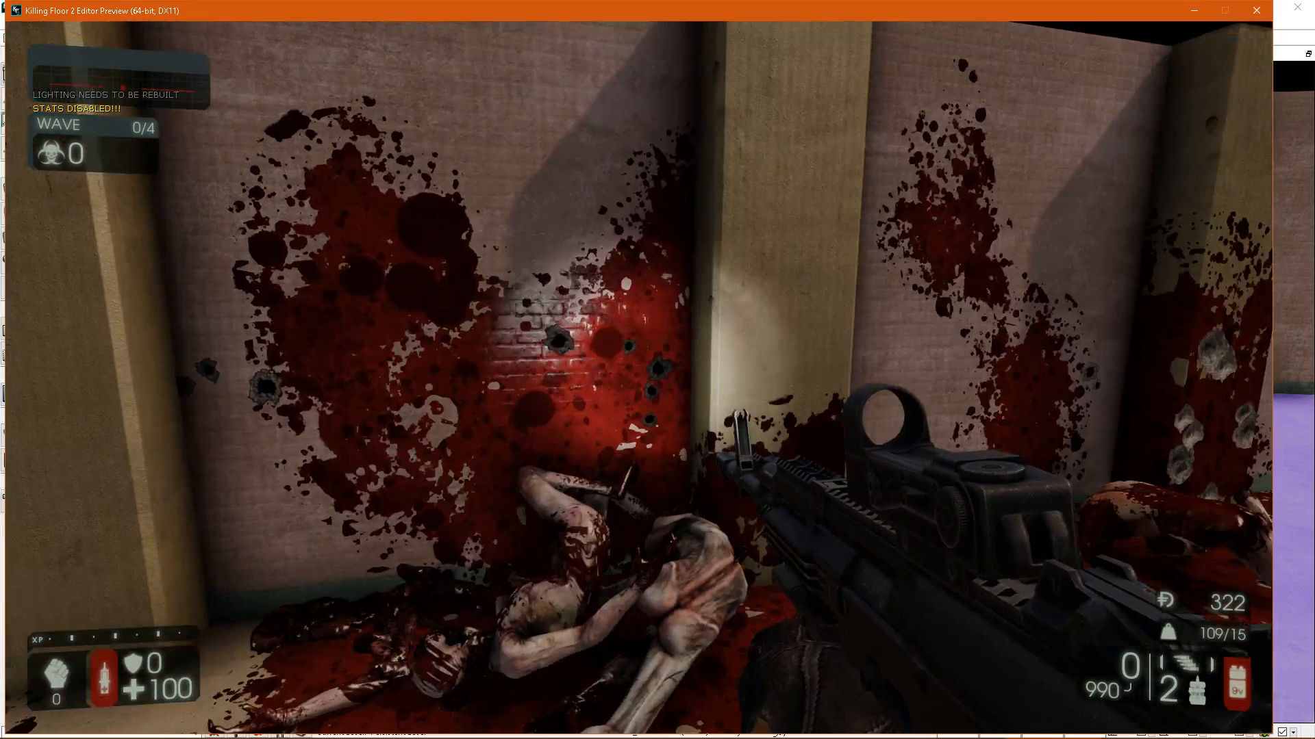
# Back away along the brick wall and examine how the blood splatter spreads across the combined orange wall.
pyautogui.press('s')
pyautogui.press('a')
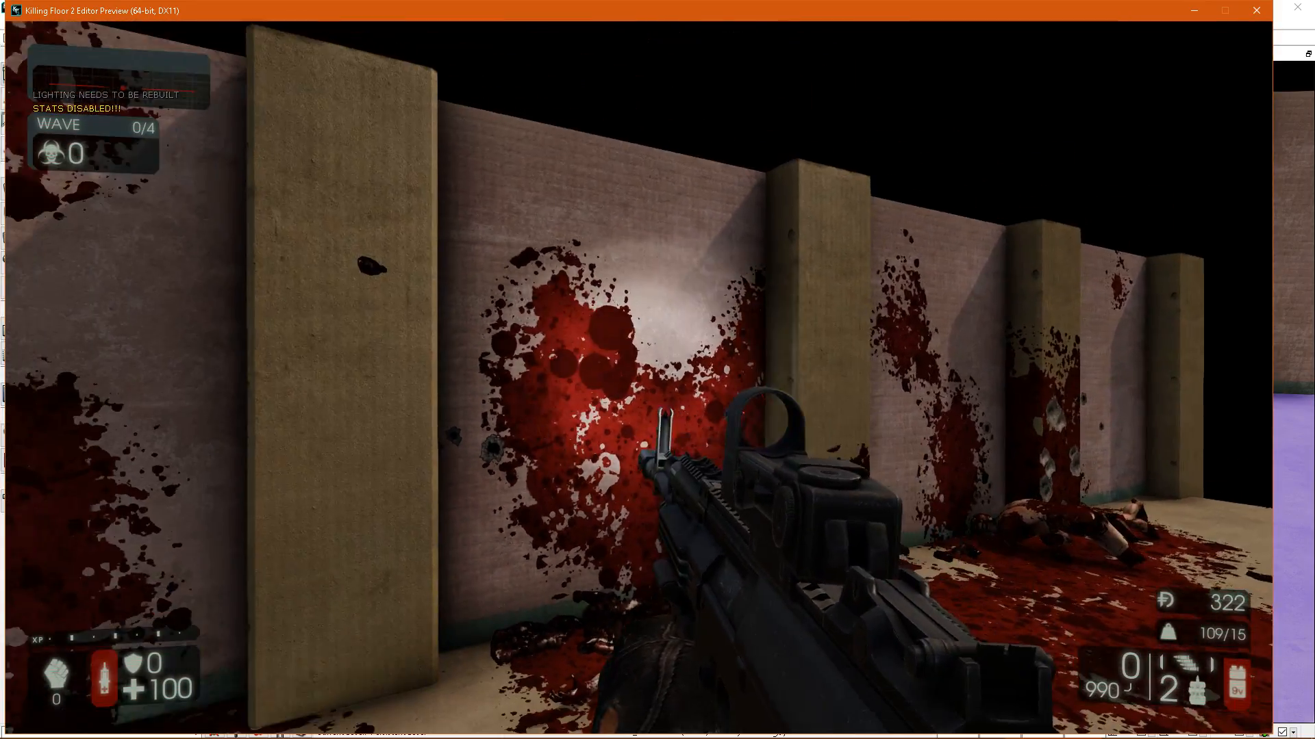
pyautogui.press('s')
pyautogui.press('a')
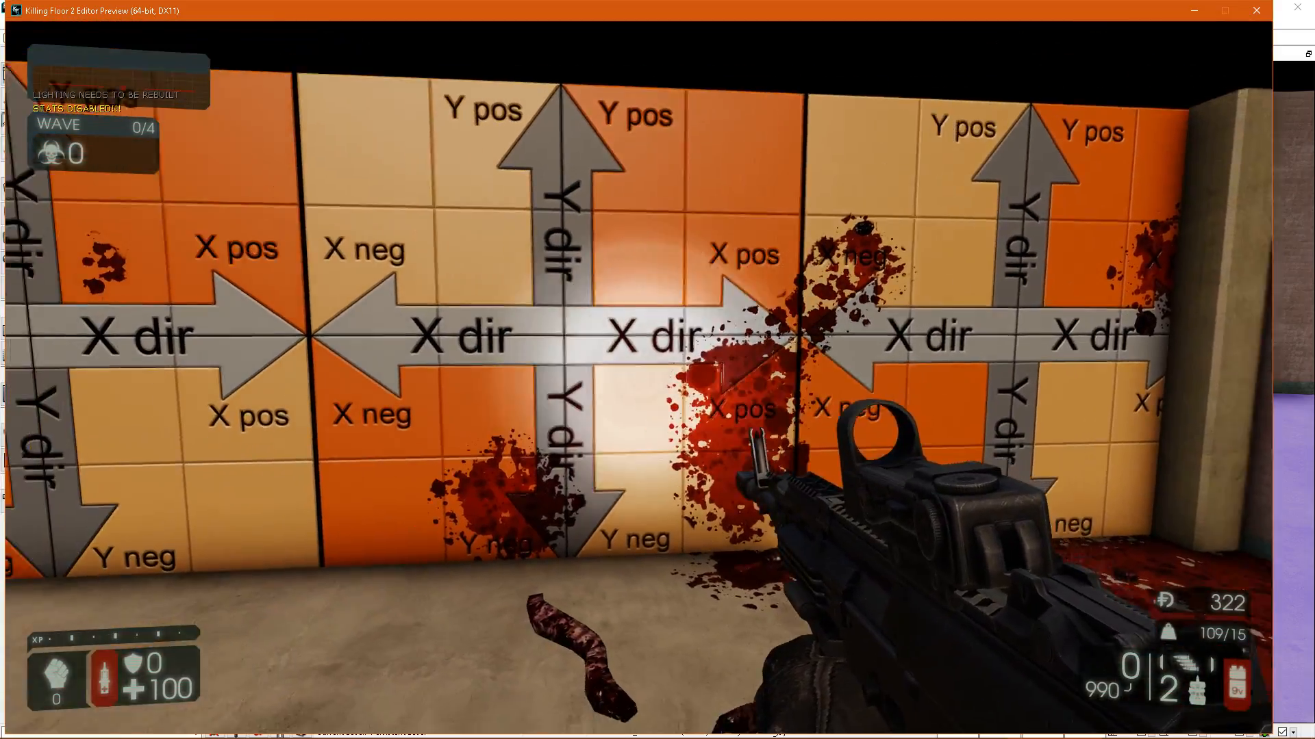
pyautogui.press('w')
pyautogui.press('a')
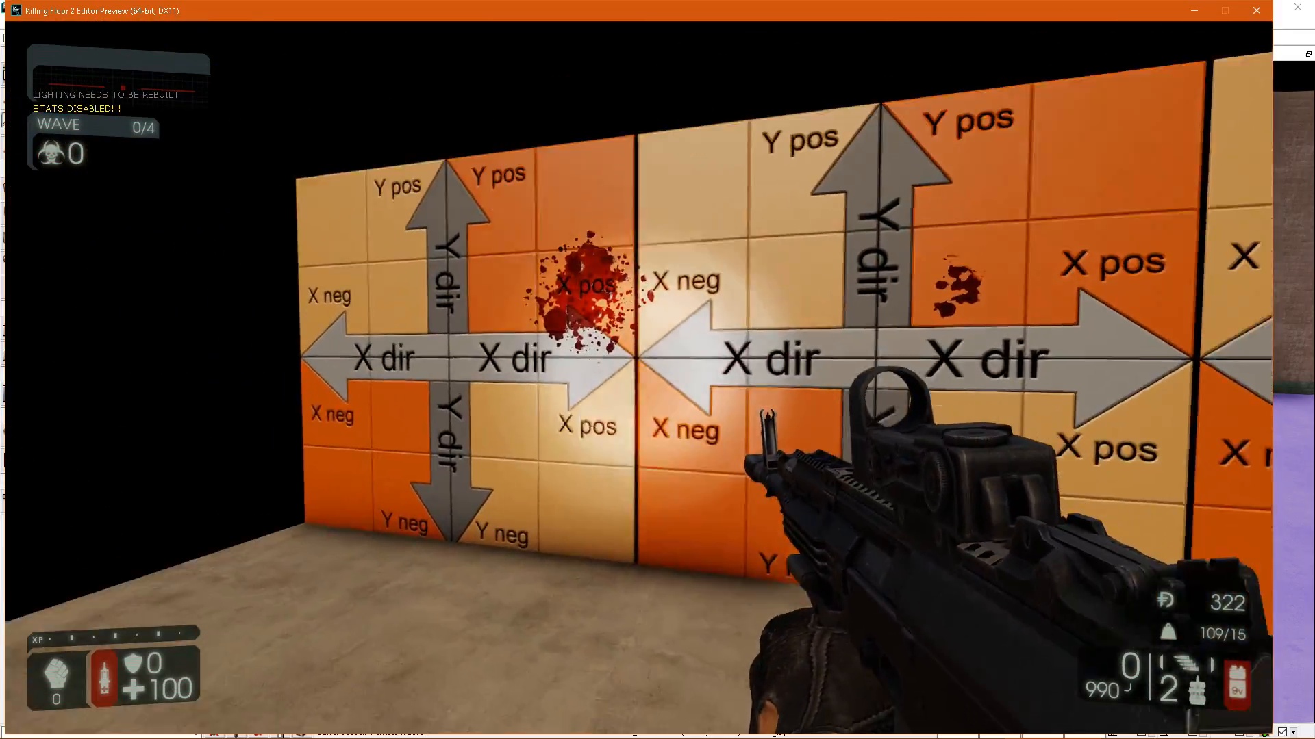
pyautogui.press('w')
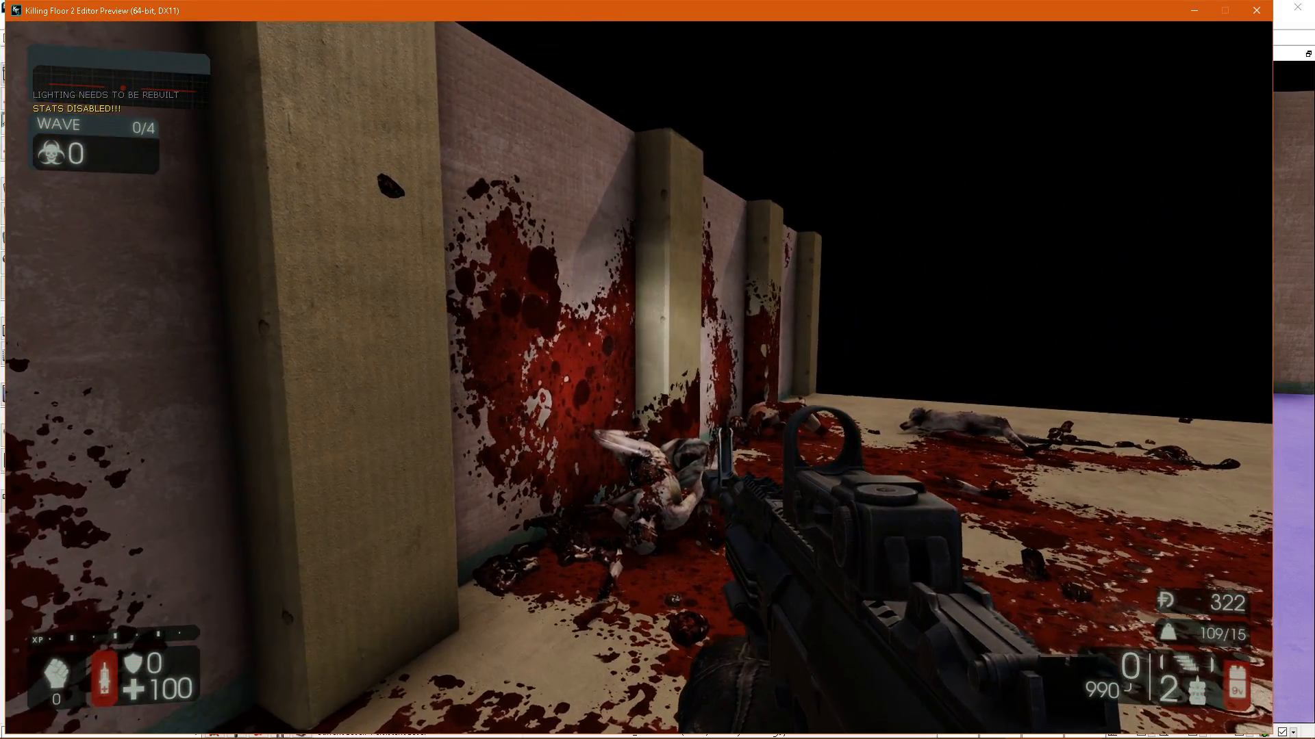
# Compare the blood splatter on the pillars with the adjoining brick panels from several distances, and end the play test.
pyautogui.press('w')
pyautogui.press('w')
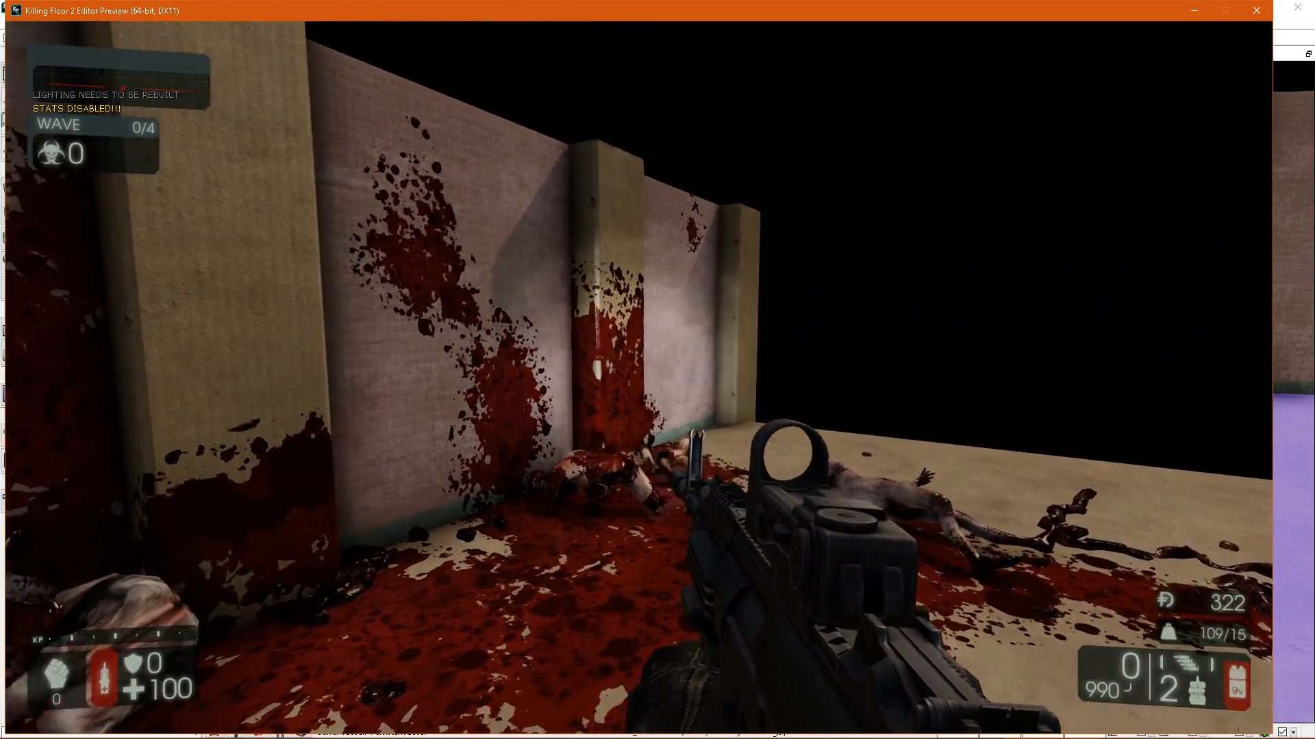
pyautogui.press('d')
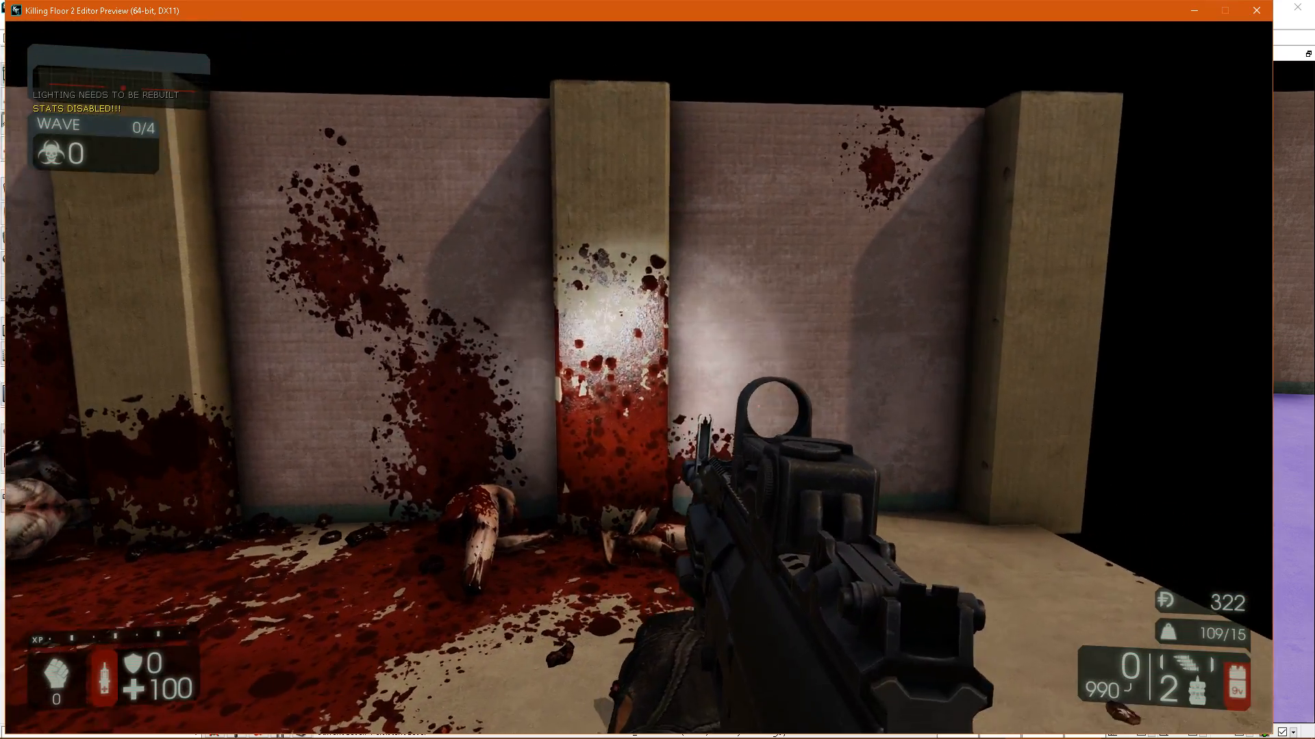
pyautogui.press('s')
pyautogui.press('a')
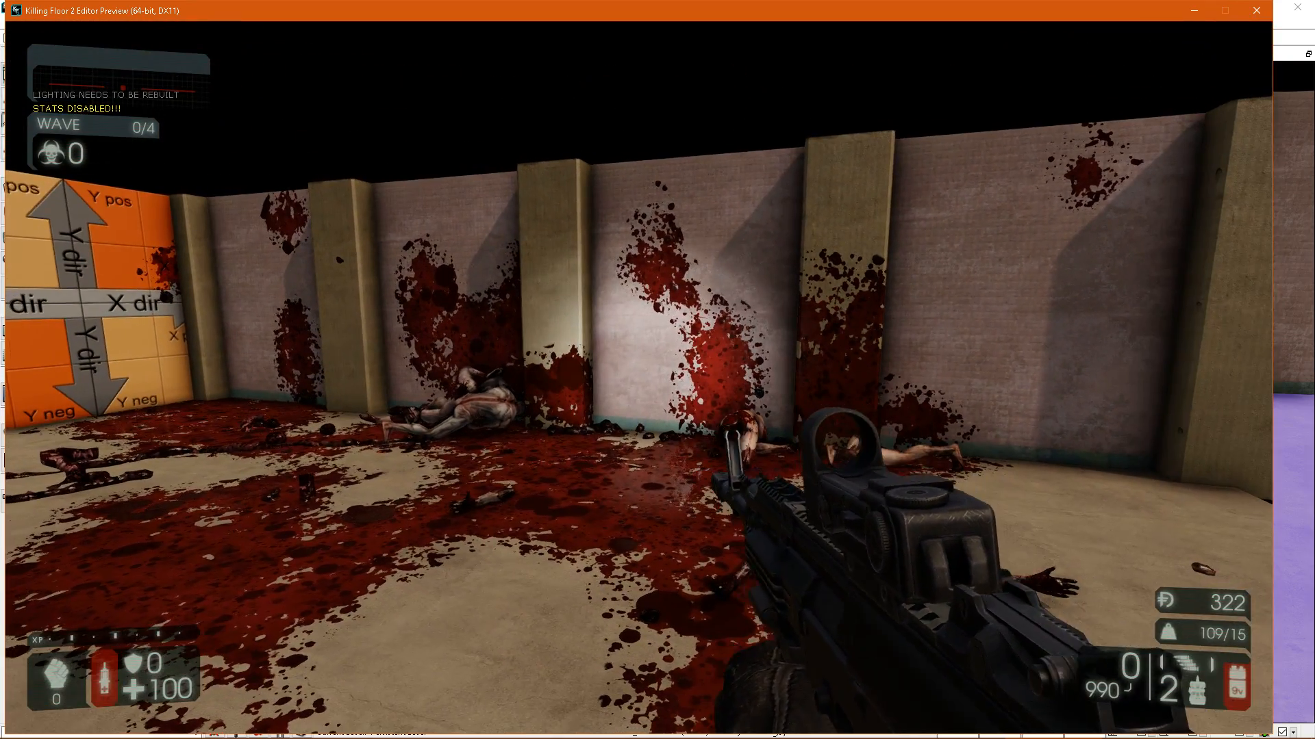
pyautogui.press('w')
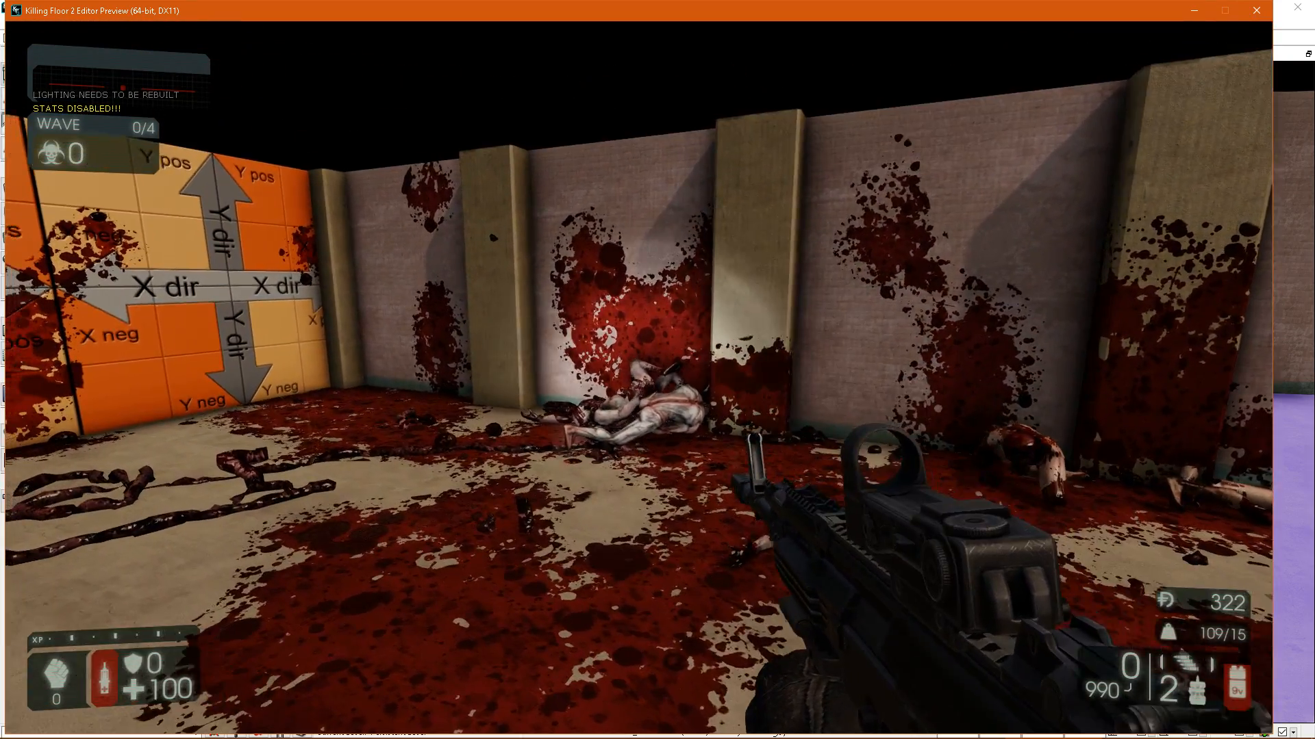
pyautogui.press('a')
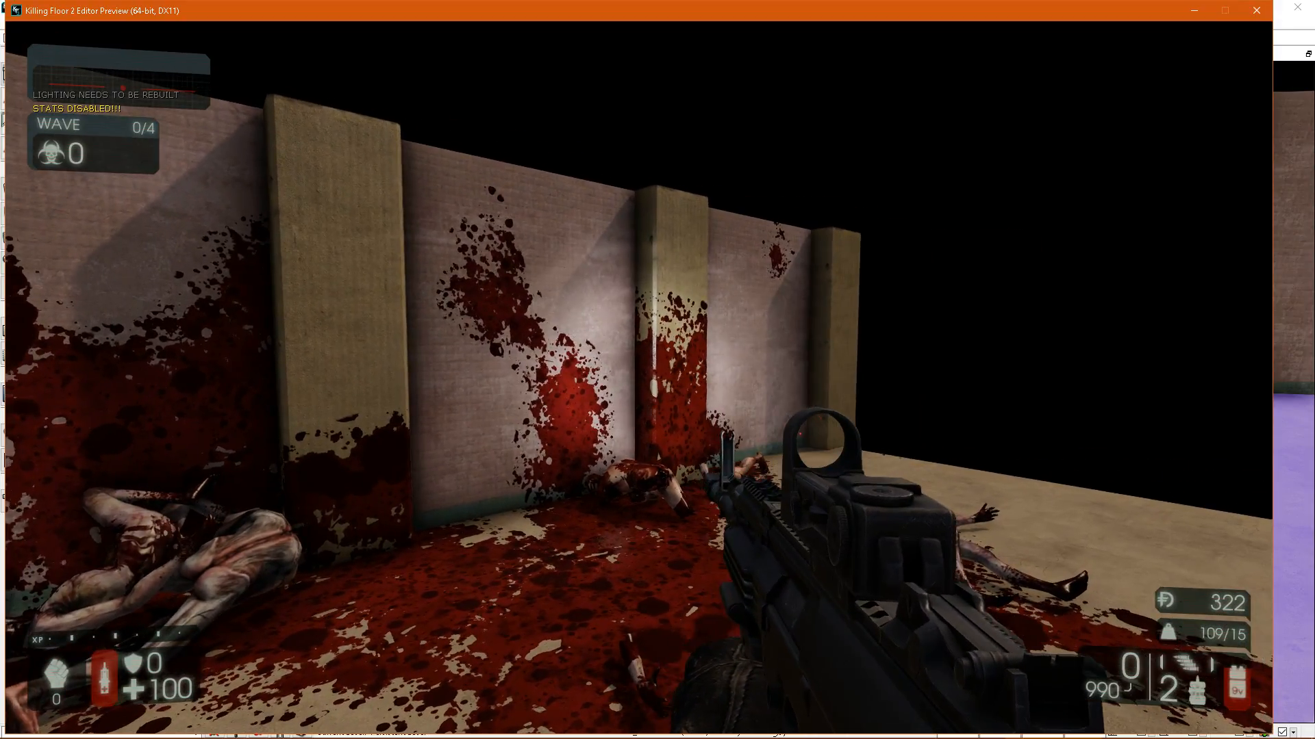
pyautogui.press('d')
pyautogui.press('d')
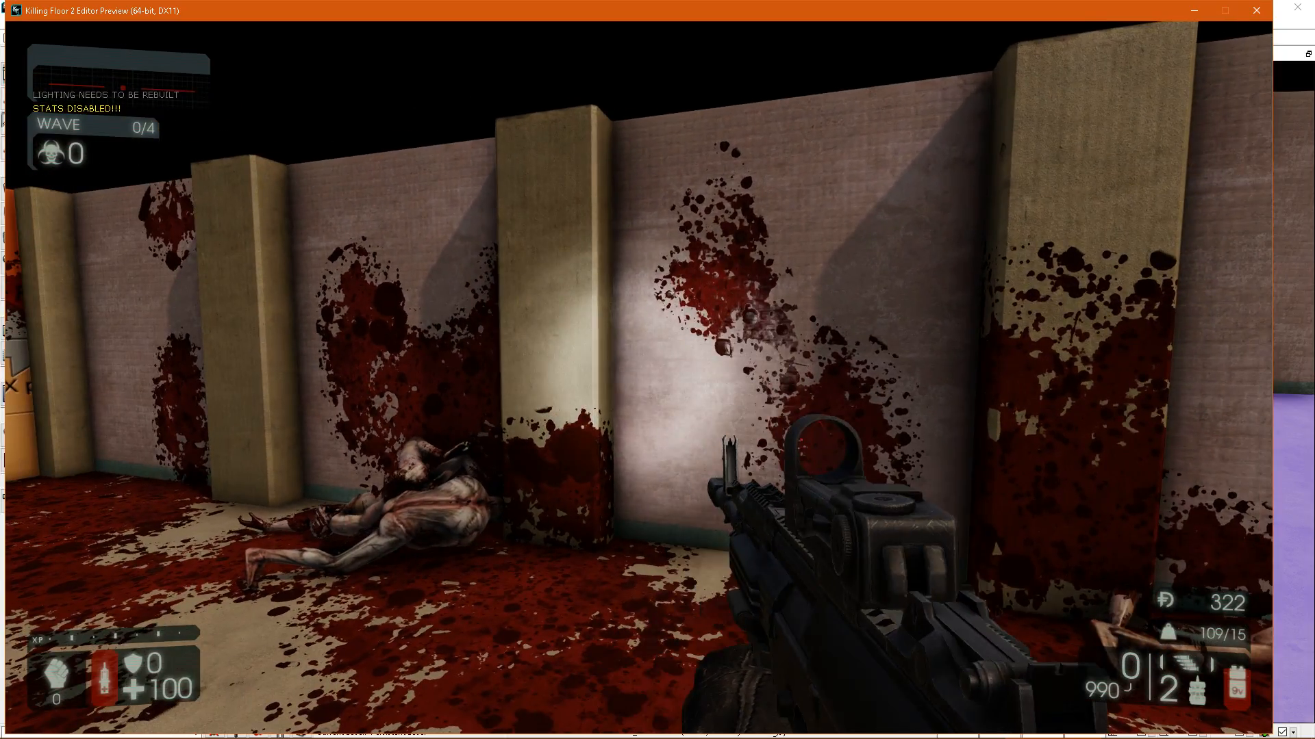
pyautogui.press('Escape')
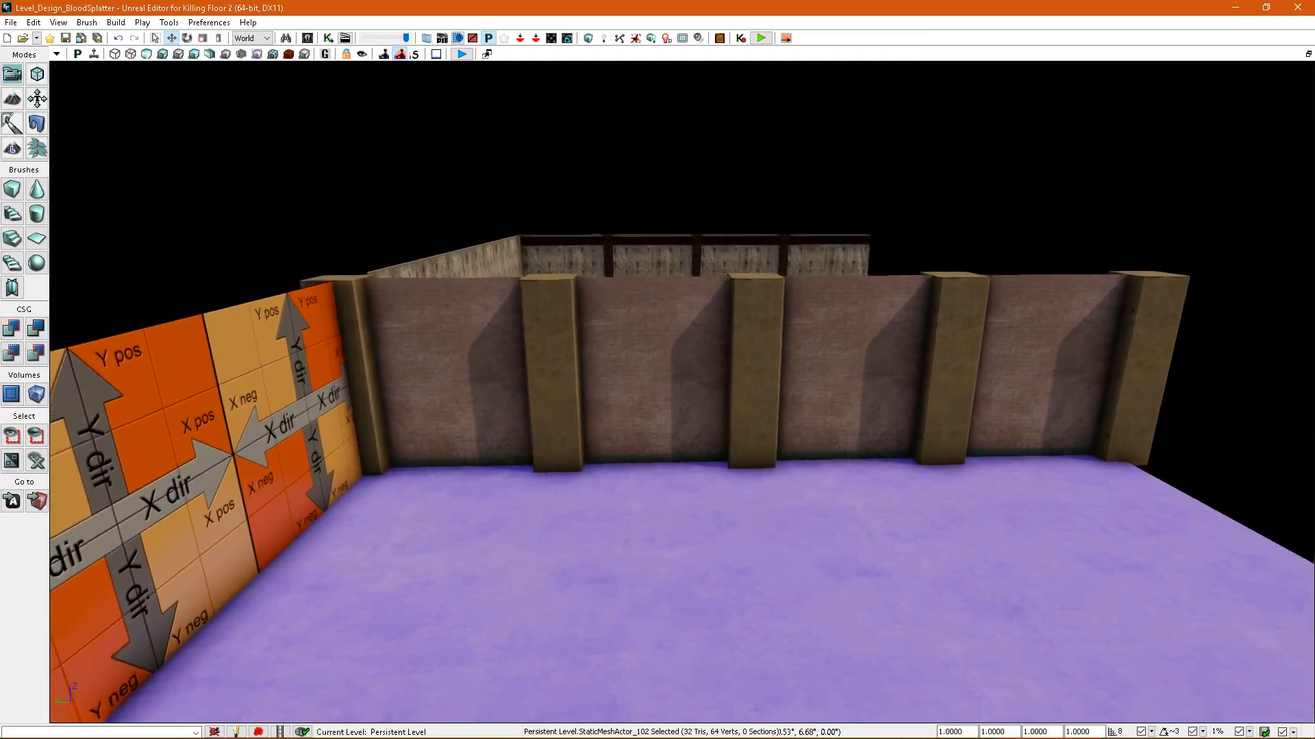
# Select a single pillar between the brick panels and view it up close.
pyautogui.moveTo(781, 300); pyautogui.dragTo(917, 330, button='right')
pyautogui.click(716, 299)
pyautogui.click(834, 330)
pyautogui.moveTo(771, 338); pyautogui.dragTo(761, 363, button='right')
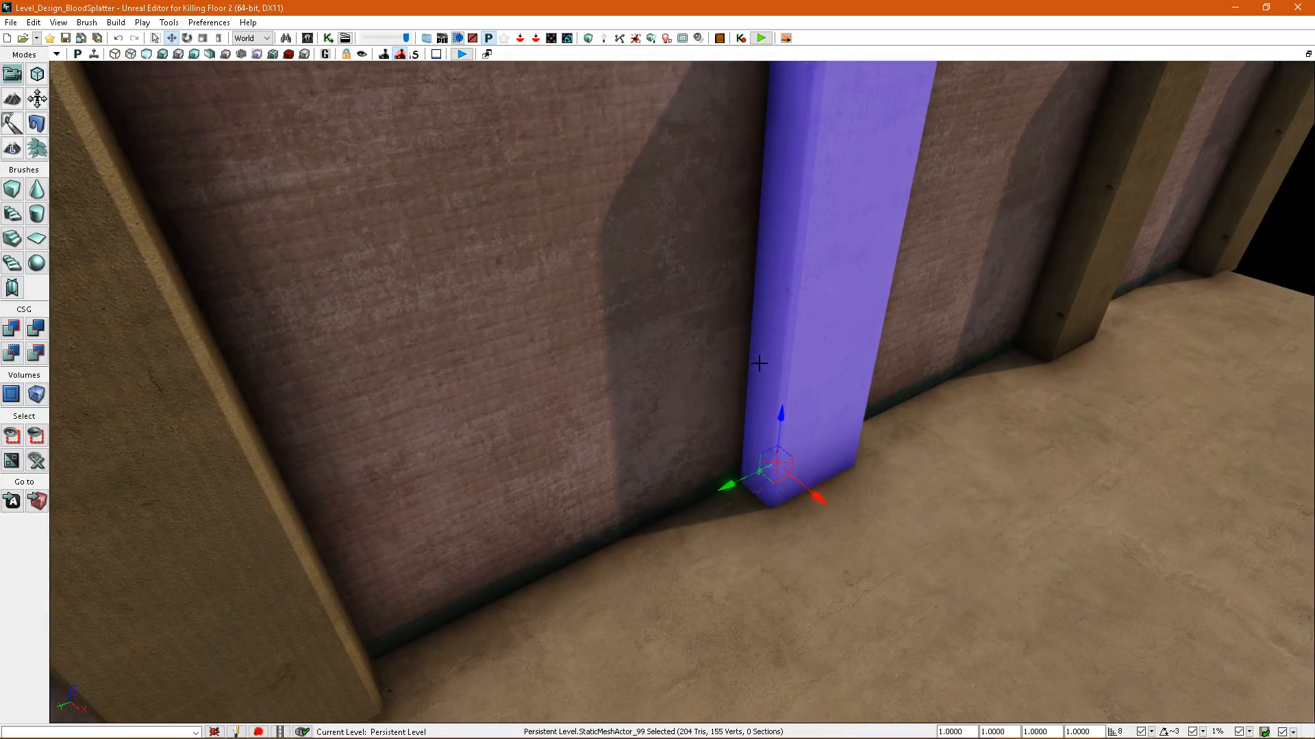
# Select the striped lower panel and the floral upper panel of the neighbouring room's end wall in turn to examine how the wall is assembled.
pyautogui.moveTo(725, 491); pyautogui.dragTo(907, 414)
pyautogui.moveTo(907, 413); pyautogui.dragTo(856, 417, button='right')
pyautogui.moveTo(874, 455); pyautogui.dragTo(670, 528)
pyautogui.moveTo(842, 434); pyautogui.dragTo(807, 449, button='right')
pyautogui.click(671, 291)
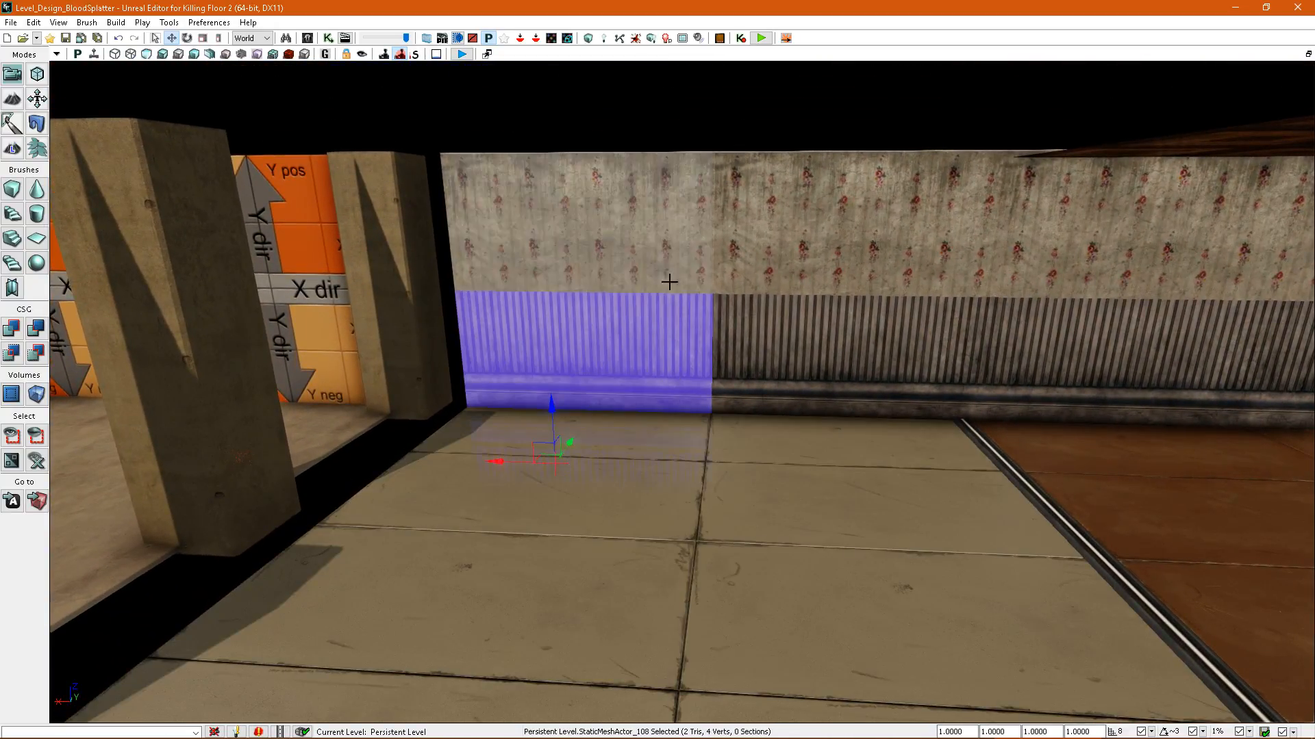
pyautogui.click(736, 346)
pyautogui.click(675, 346)
pyautogui.moveTo(678, 345); pyautogui.dragTo(705, 337, button='right')
pyautogui.click(715, 336)
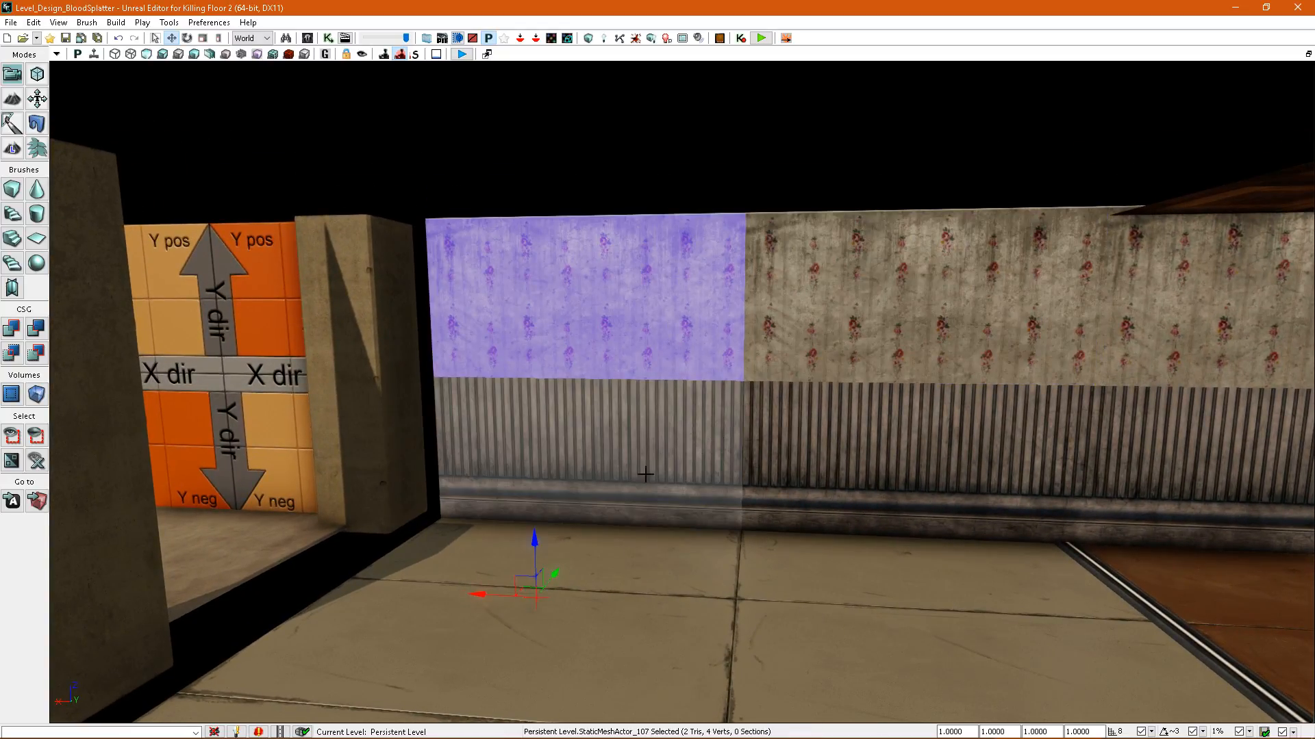
pyautogui.moveTo(535, 556); pyautogui.dragTo(570, 544)
pyautogui.moveTo(726, 396)
pyautogui.mouseDown(button='right')
pyautogui.moveTo(742, 400)
pyautogui.moveTo(726, 399)
pyautogui.mouseUp(button='right')
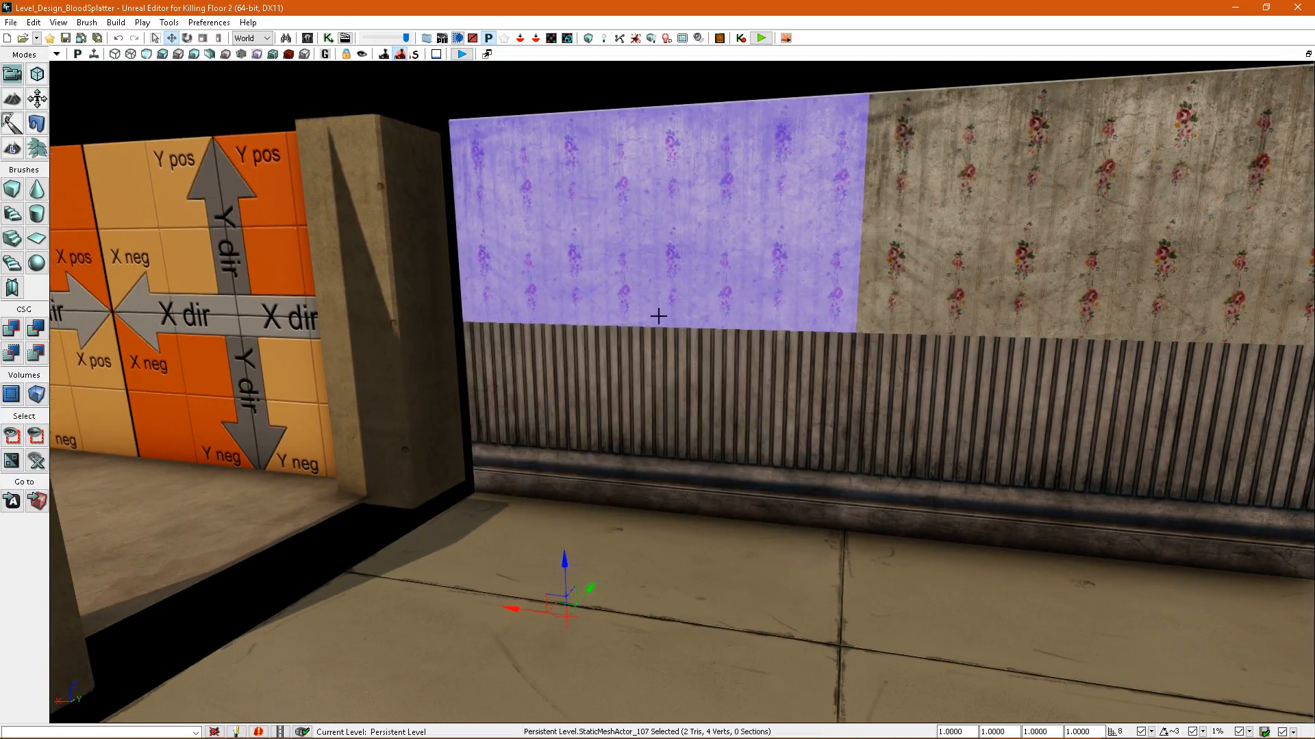
pyautogui.moveTo(917, 308); pyautogui.dragTo(862, 336, button='right')
pyautogui.keyDown('ctrl'); pyautogui.click(558, 363); pyautogui.keyUp('ctrl')
# Select the first bay's ceiling trim, chair rail and wooden column plus the adjacent wallpaper panel, and compare their splatter map density.
pyautogui.keyDown('ctrl'); pyautogui.click(926, 371); pyautogui.keyUp('ctrl')
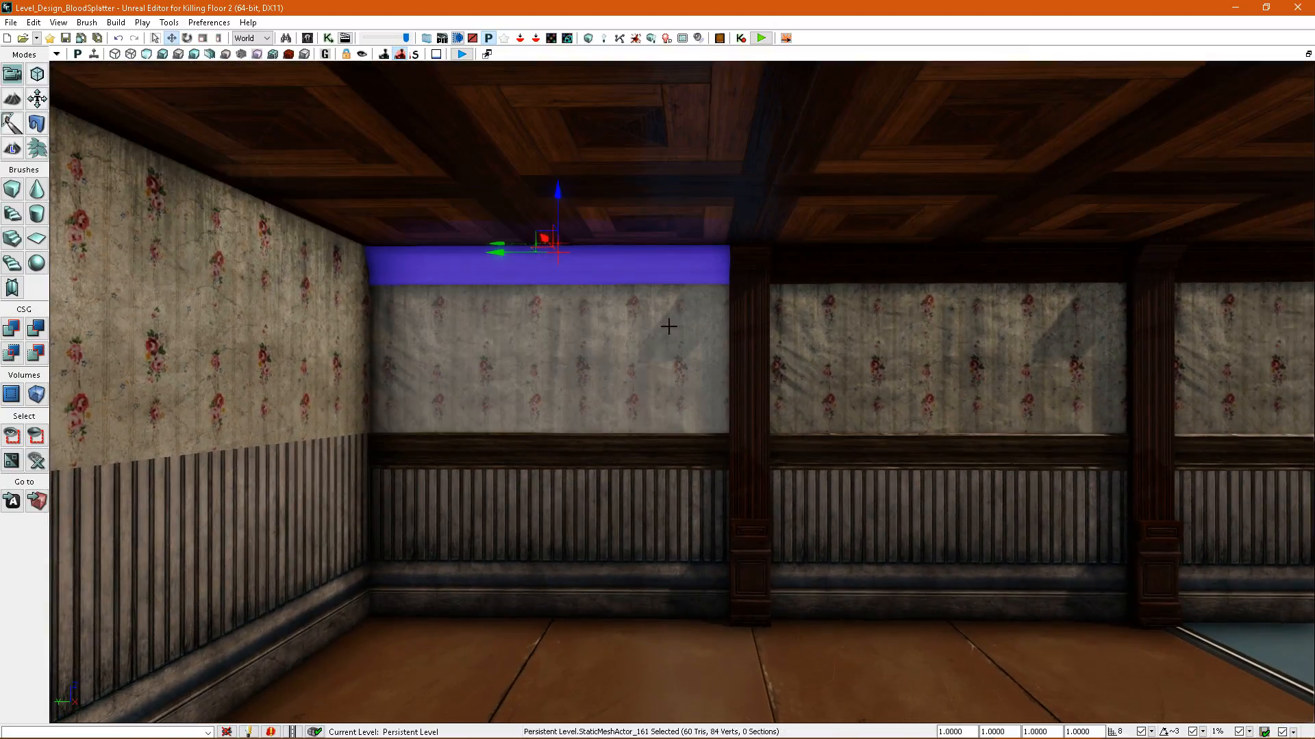
pyautogui.keyDown('ctrl'); pyautogui.click(608, 447); pyautogui.keyUp('ctrl')
pyautogui.keyDown('ctrl'); pyautogui.click(751, 370); pyautogui.keyUp('ctrl')
pyautogui.keyDown('ctrl'); pyautogui.click(857, 384); pyautogui.keyUp('ctrl')
pyautogui.moveTo(857, 384)
pyautogui.mouseDown(button='right')
pyautogui.moveTo(884, 409)
pyautogui.moveTo(865, 404)
pyautogui.mouseUp(button='right')
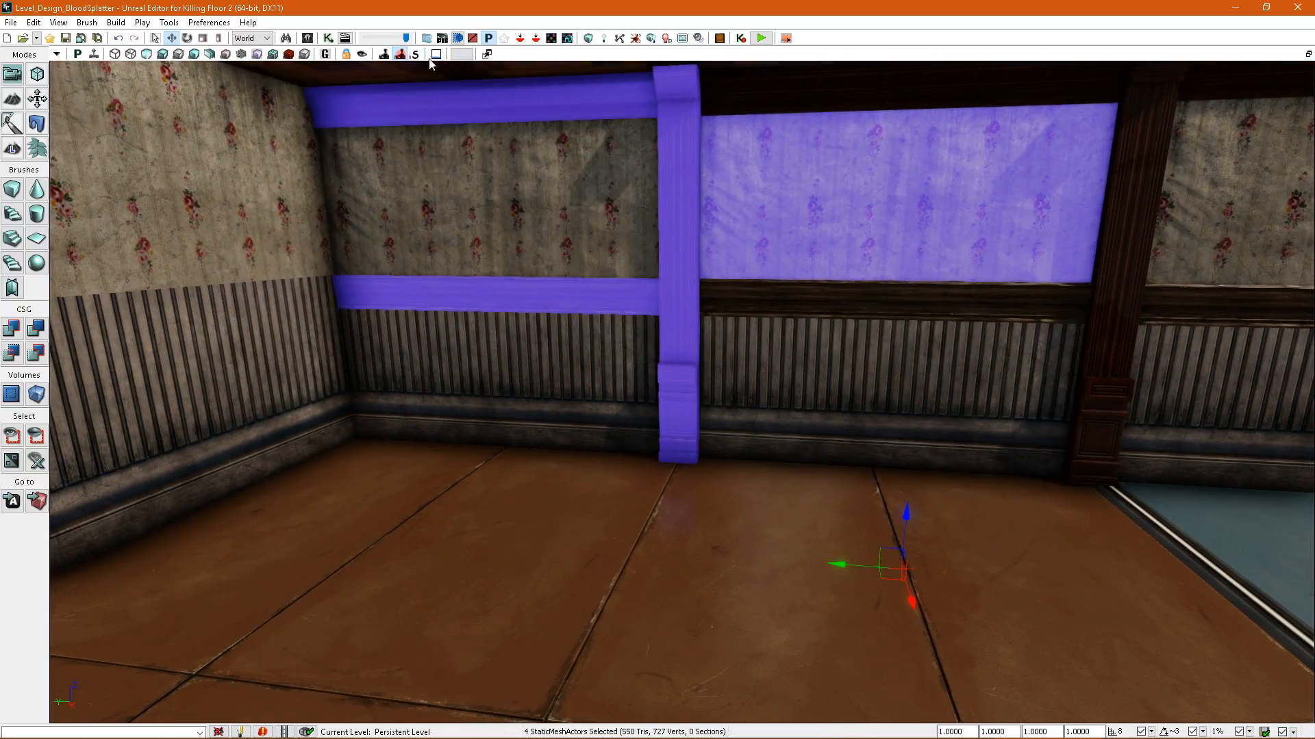
pyautogui.click(288, 54)
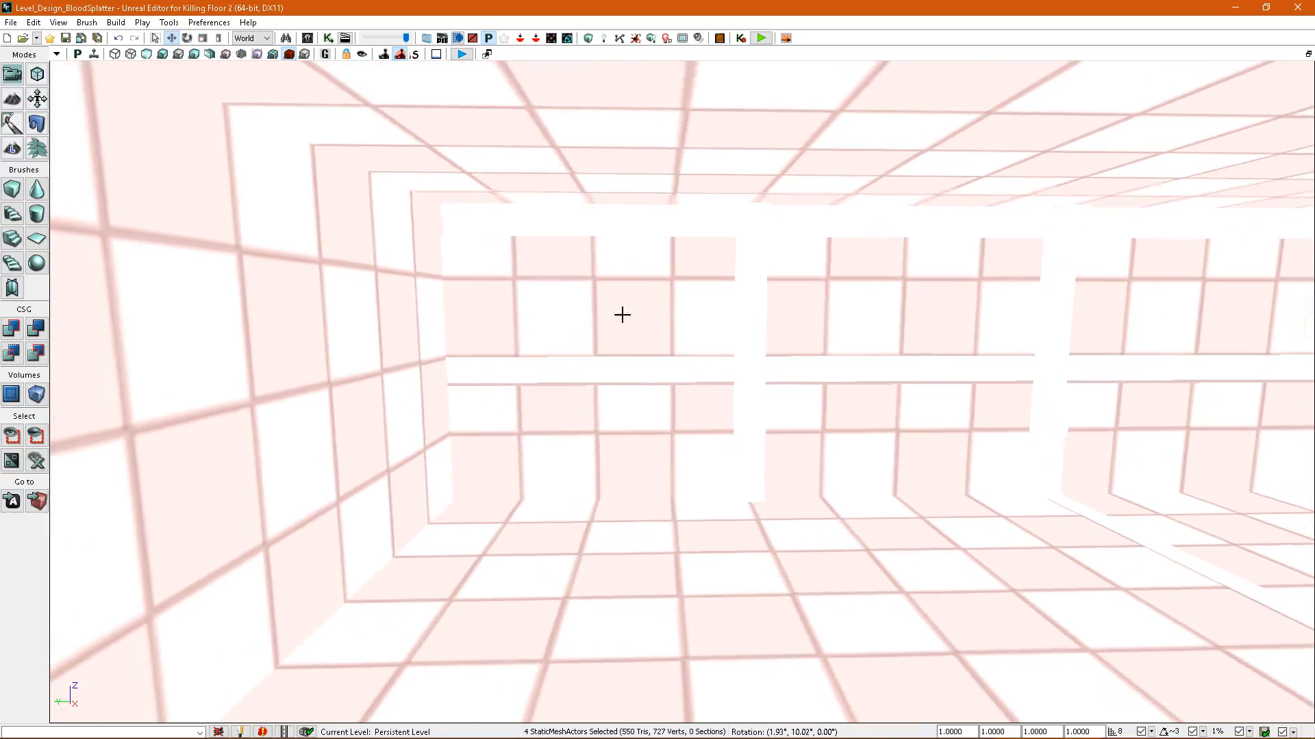
pyautogui.moveTo(622, 315); pyautogui.dragTo(614, 317, button='right')
pyautogui.hotkey('alt', '4')
# Extend the selection to the next bay's ceiling trim and chair rail without the wallpaper panel, and check the splatter map density again.
pyautogui.click(641, 228)
pyautogui.keyDown('ctrl'); pyautogui.click(654, 372); pyautogui.keyUp('ctrl')
pyautogui.keyDown('ctrl'); pyautogui.click(847, 228); pyautogui.keyUp('ctrl')
pyautogui.moveTo(813, 288); pyautogui.dragTo(852, 289, button='right')
pyautogui.click(288, 53)
pyautogui.moveTo(355, 129); pyautogui.dragTo(332, 145, button='right')
pyautogui.moveTo(497, 202); pyautogui.dragTo(514, 195, button='right')
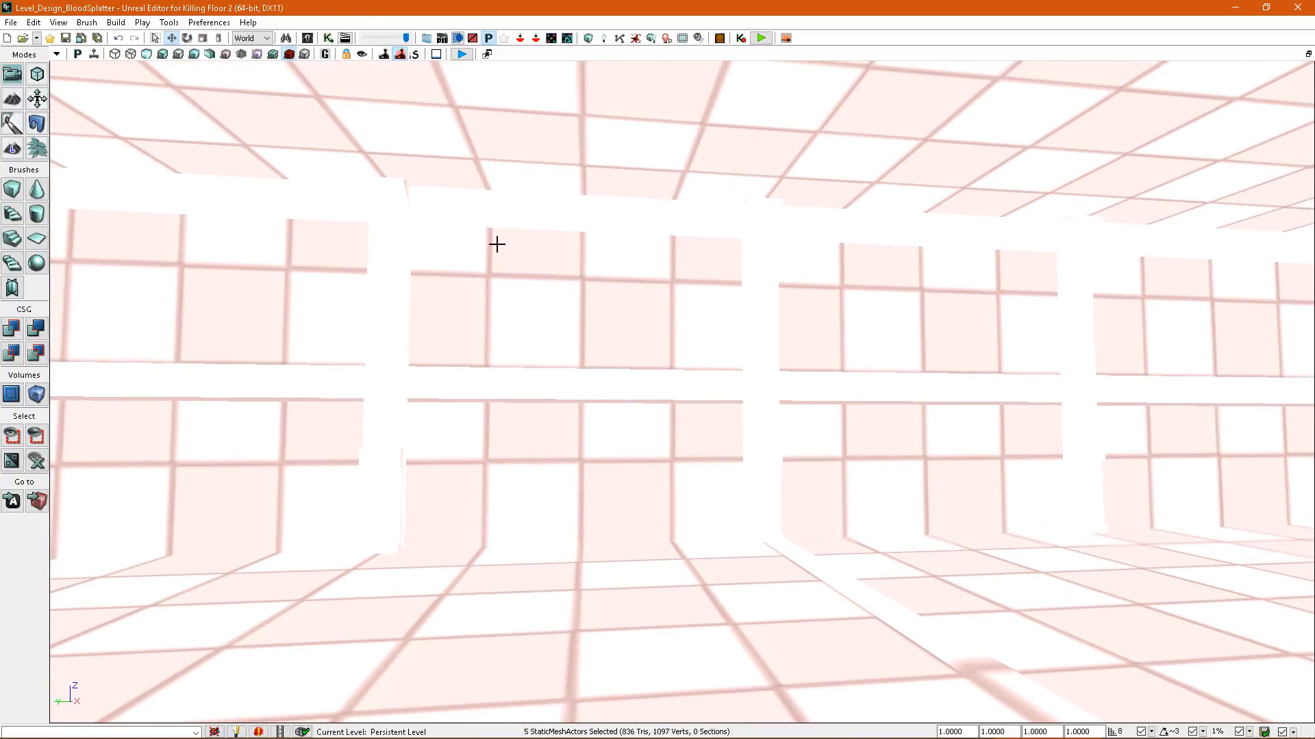
# Return to the lit view and extend the selection to the ceiling trims, chair rails and wooden columns of the wall's remaining bays.
pyautogui.hotkey('alt', '4')
pyautogui.keyDown('ctrl'); pyautogui.click(870, 233); pyautogui.keyUp('ctrl')
pyautogui.keyDown('ctrl'); pyautogui.click(761, 370); pyautogui.keyUp('ctrl')
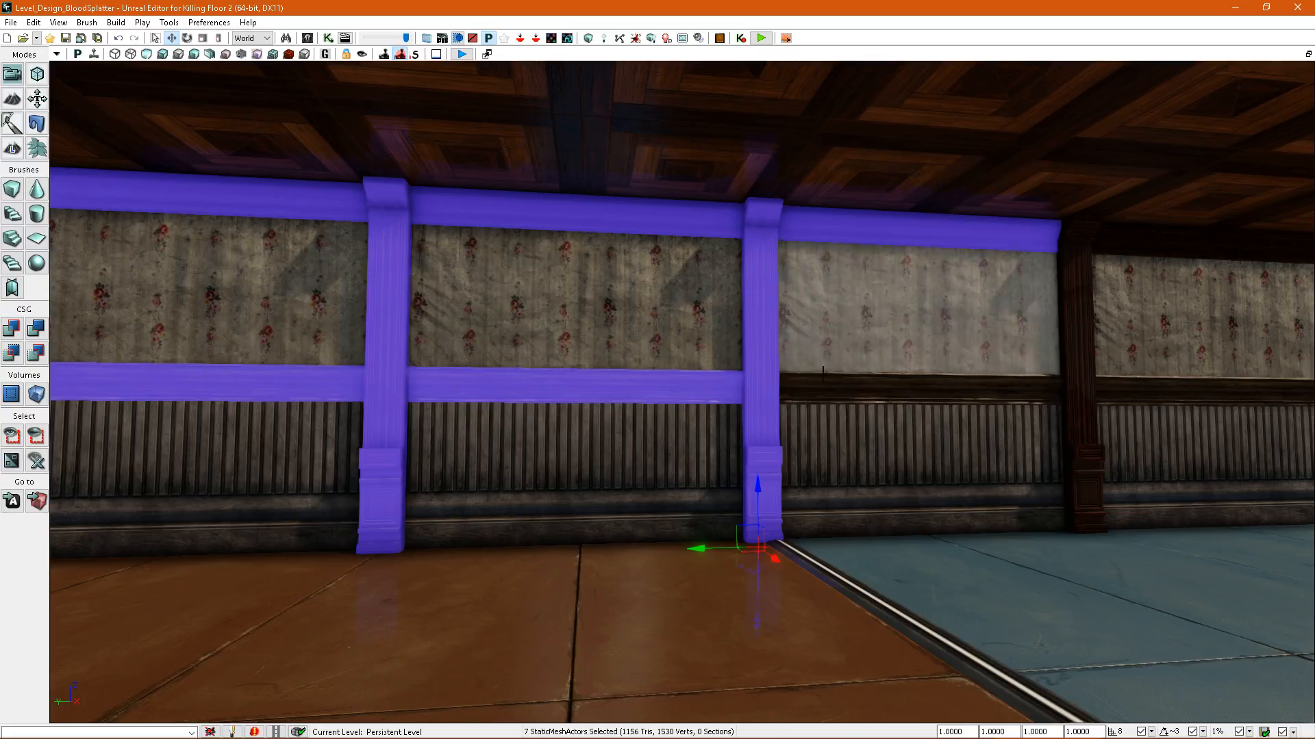
pyautogui.keyDown('ctrl'); pyautogui.click(1089, 267); pyautogui.keyUp('ctrl')
pyautogui.moveTo(1089, 267); pyautogui.dragTo(1061, 308, button='right')
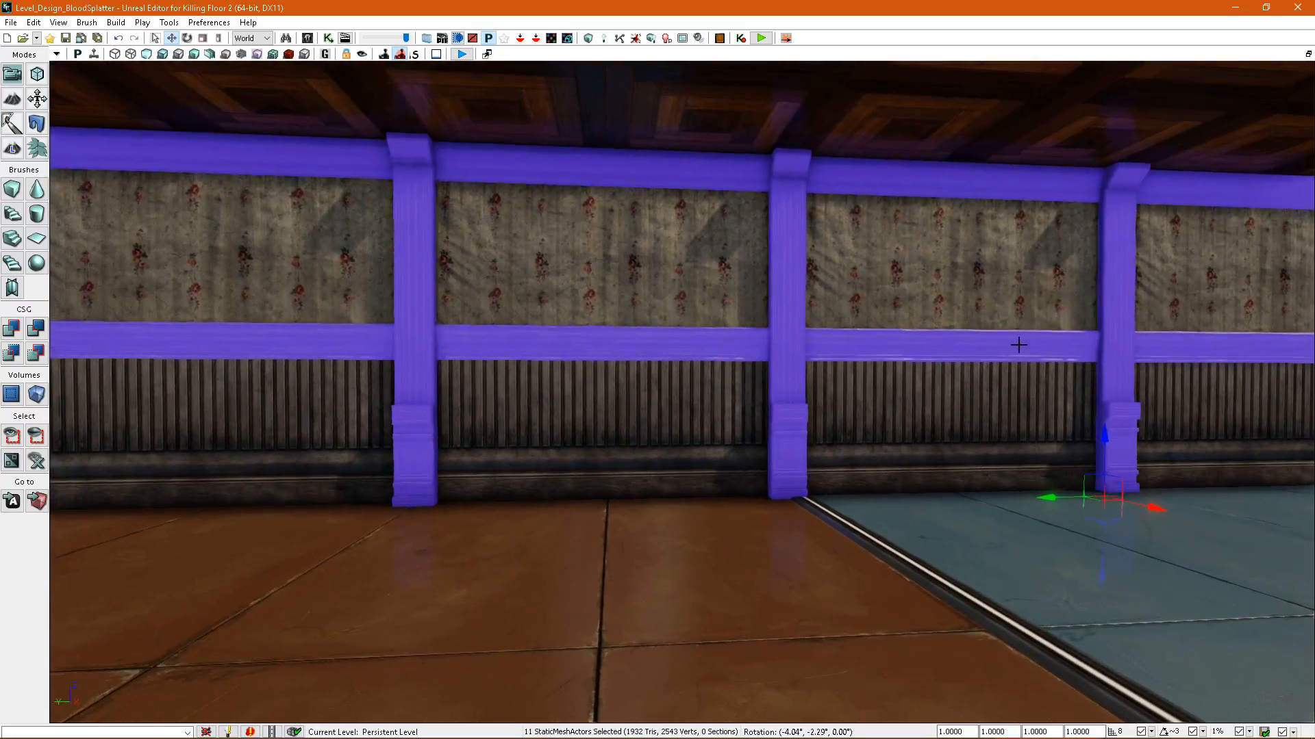
# Set the overridden splatter map resolution of the selected trims, rails and columns to 4, rebuild the map and check the density.
pyautogui.press('F4')
pyautogui.click(410, 325)
pyautogui.write('4')
pyautogui.click(636, 38)
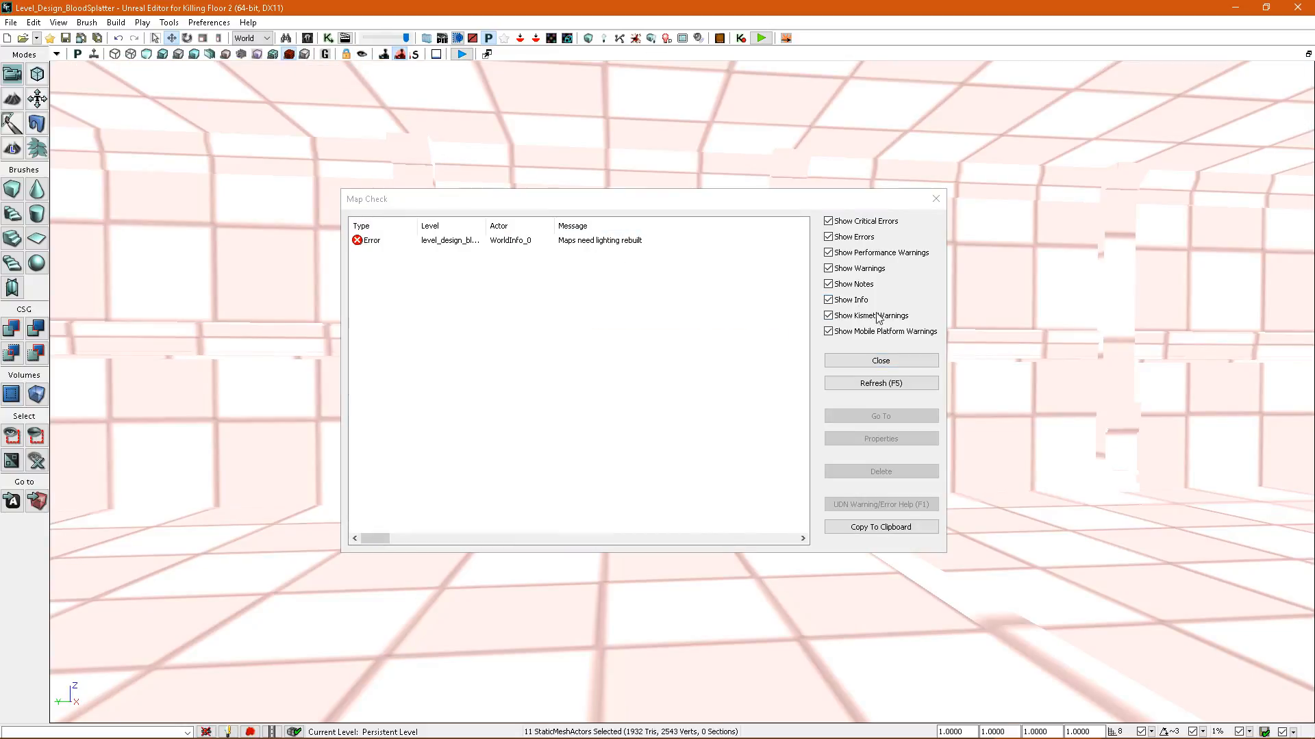
pyautogui.click(851, 363)
pyautogui.moveTo(851, 366); pyautogui.dragTo(760, 376, button='right')
pyautogui.moveTo(918, 366); pyautogui.dragTo(862, 396, button='right')
# Return to the lit view and select all six trim strips separating the coloured floor sections.
pyautogui.hotkey('alt', '4')
pyautogui.click(934, 387)
pyautogui.keyDown('ctrl'); pyautogui.click(778, 410); pyautogui.keyUp('ctrl')
pyautogui.moveTo(778, 410); pyautogui.dragTo(712, 419, button='right')
pyautogui.keyDown('ctrl'); pyautogui.click(452, 433); pyautogui.keyUp('ctrl')
pyautogui.moveTo(451, 433); pyautogui.dragTo(486, 456, button='right')
pyautogui.keyDown('ctrl'); pyautogui.click(1017, 554); pyautogui.keyUp('ctrl')
pyautogui.moveTo(1016, 554); pyautogui.dragTo(1013, 579, button='right')
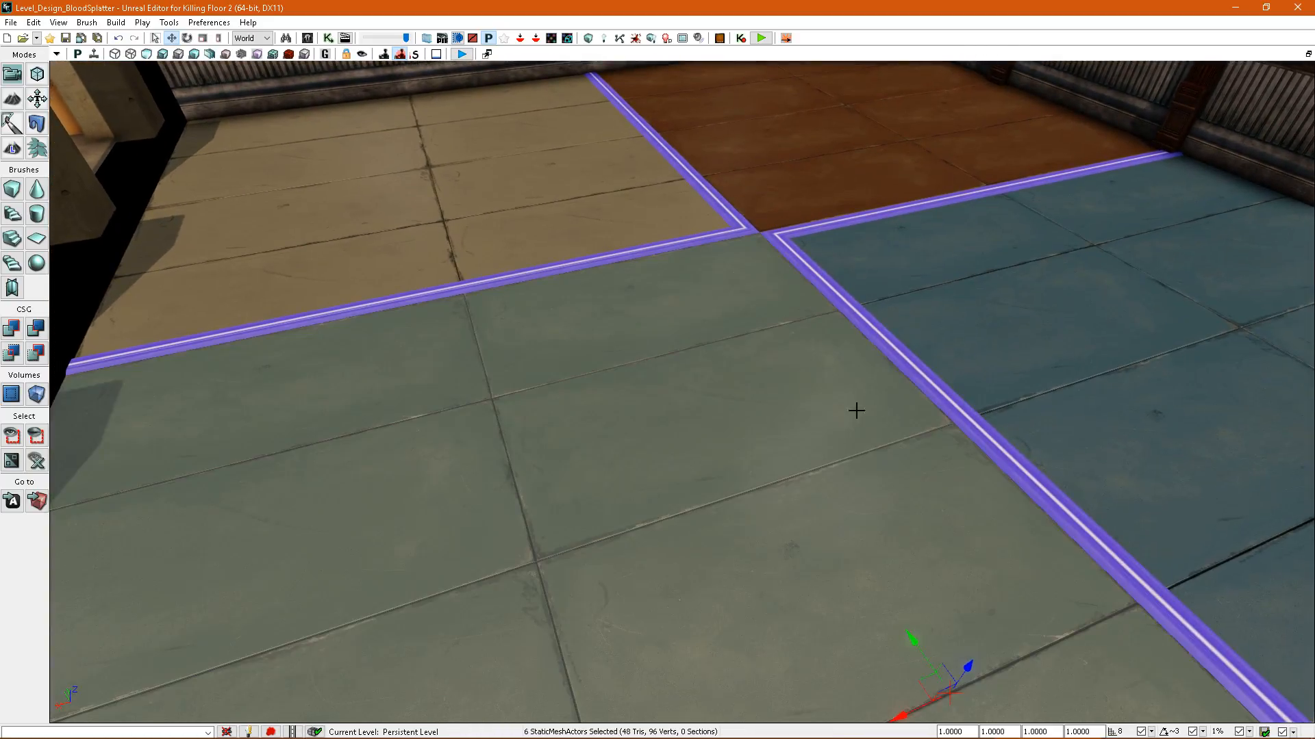
# Set the six floor trims' overridden splatter map resolution to 4, rebuild the map and check their splatter density.
pyautogui.press('F4')
pyautogui.moveTo(803, 317); pyautogui.dragTo(788, 277, button='right')
pyautogui.click(404, 323)
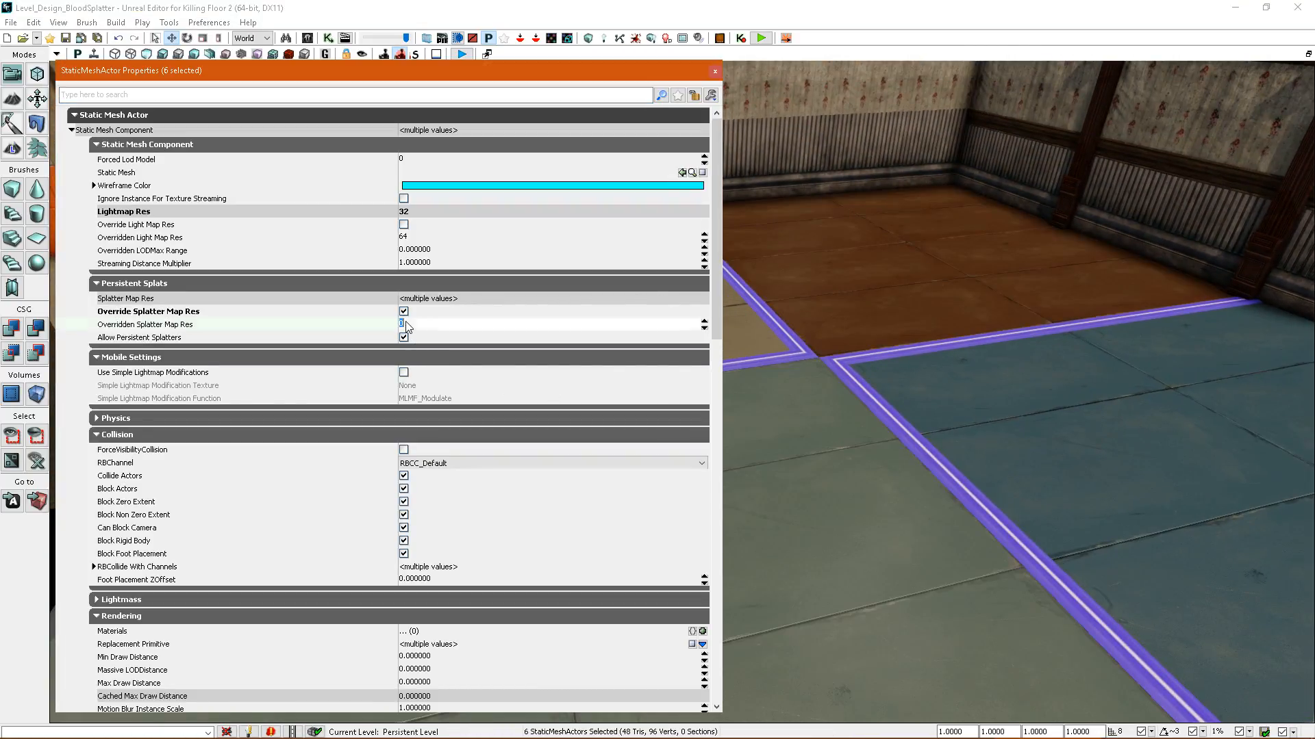
pyautogui.write('4')
pyautogui.click(619, 38)
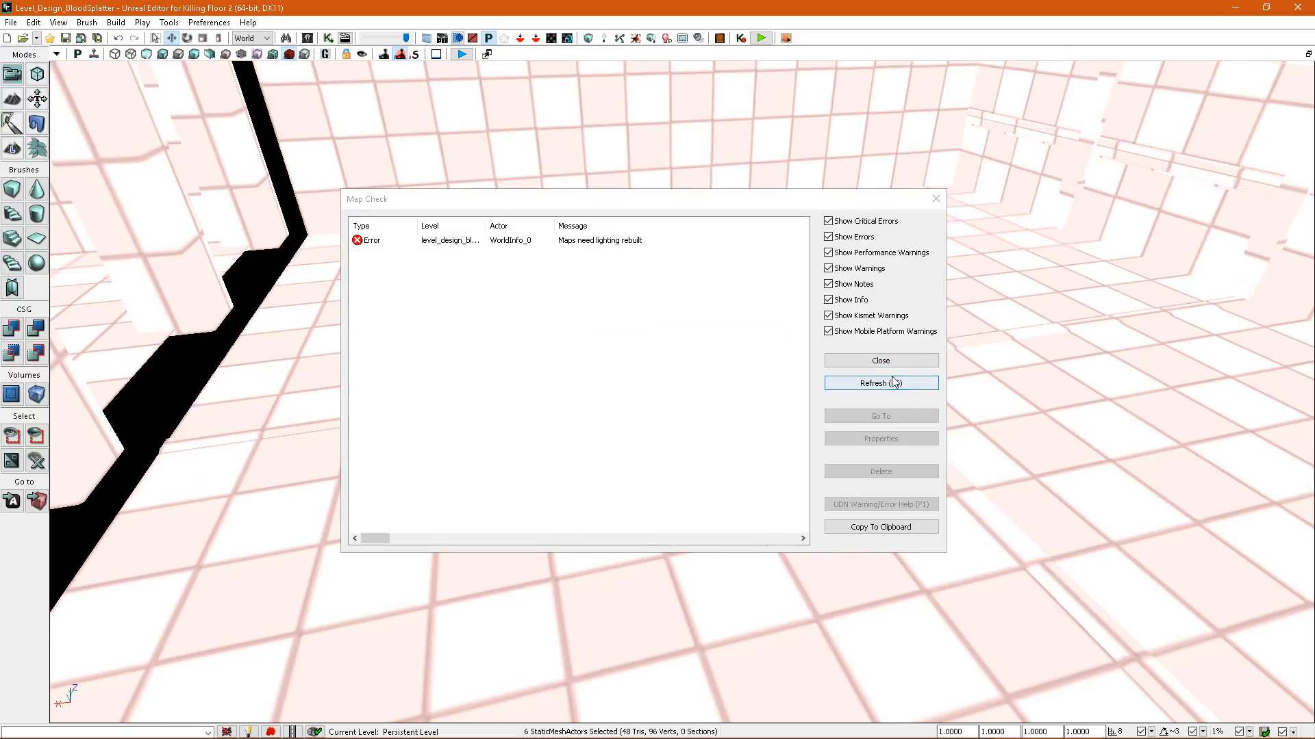
pyautogui.click(884, 362)
pyautogui.moveTo(842, 364)
pyautogui.mouseDown(button='right')
pyautogui.moveTo(850, 435)
pyautogui.moveTo(848, 371)
pyautogui.mouseUp(button='right')
pyautogui.moveTo(749, 437); pyautogui.dragTo(825, 356, button='right')
# Return to the lit view, select one of the arrow-patterned checker planes and open its properties for a look.
pyautogui.hotkey('alt', '4')
pyautogui.click(695, 435)
pyautogui.click(839, 405)
pyautogui.moveTo(860, 409); pyautogui.dragTo(541, 383, button='right')
pyautogui.click(861, 439)
pyautogui.click(664, 411)
pyautogui.press('F4')
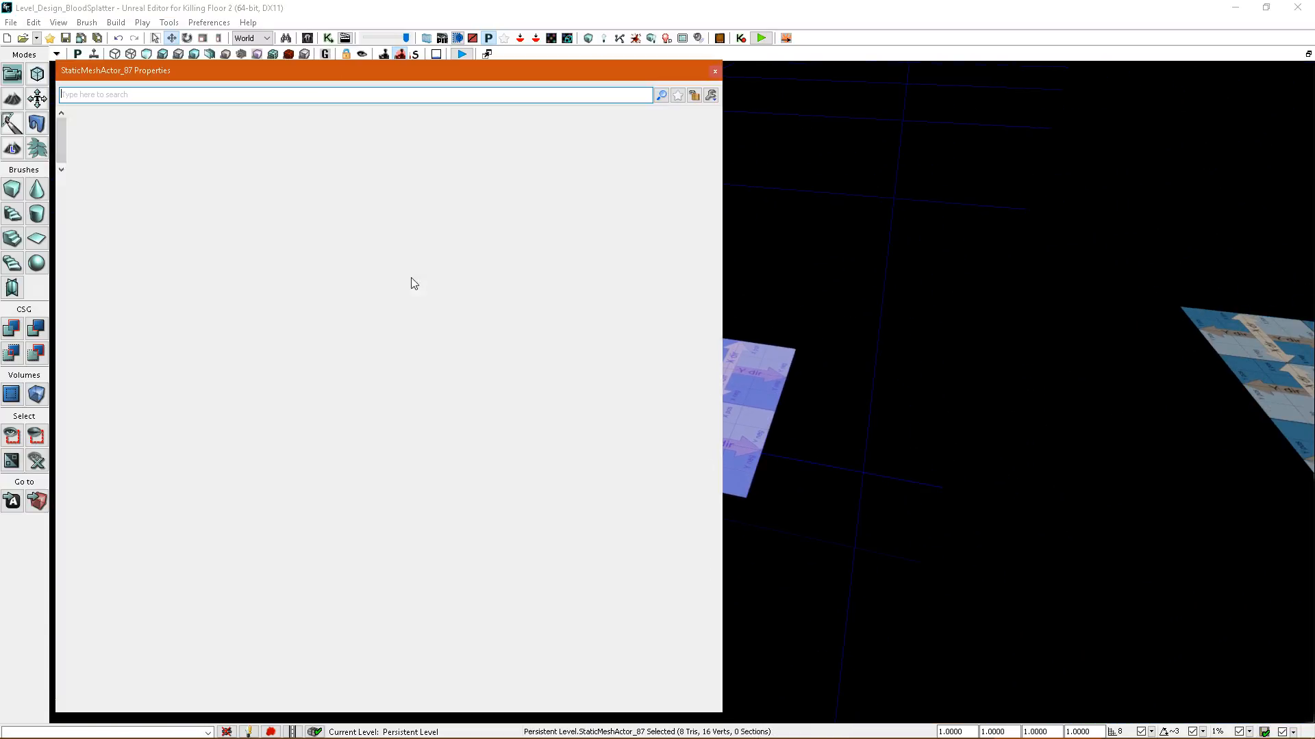
pyautogui.moveTo(806, 291); pyautogui.dragTo(744, 366, button='right')
pyautogui.press('w')
pyautogui.click(714, 71)
# Move the trims around the blue floor section off their seams and select the blue floor panel to examine the bare edges.
pyautogui.moveTo(826, 259)
pyautogui.mouseDown(button='right')
pyautogui.moveTo(819, 279)
pyautogui.moveTo(837, 270)
pyautogui.moveTo(826, 264)
pyautogui.mouseUp(button='right')
pyautogui.press('w')
pyautogui.press('a')
pyautogui.press('s')
pyautogui.moveTo(748, 335); pyautogui.dragTo(775, 360, button='right')
pyautogui.press('a')
pyautogui.click(776, 359)
pyautogui.click(737, 286)
pyautogui.press('s')
pyautogui.moveTo(736, 287); pyautogui.dragTo(711, 366, button='right')
pyautogui.keyDown('ctrl'); pyautogui.click(712, 533); pyautogui.keyUp('ctrl')
pyautogui.keyDown('ctrl'); pyautogui.click(861, 576); pyautogui.keyUp('ctrl')
pyautogui.moveTo(861, 575); pyautogui.dragTo(771, 502, button='right')
pyautogui.press('s')
pyautogui.moveTo(821, 589); pyautogui.dragTo(830, 589)
pyautogui.click(613, 364)
pyautogui.moveTo(614, 364); pyautogui.dragTo(685, 258, button='right')
pyautogui.press('w')
pyautogui.press('a')
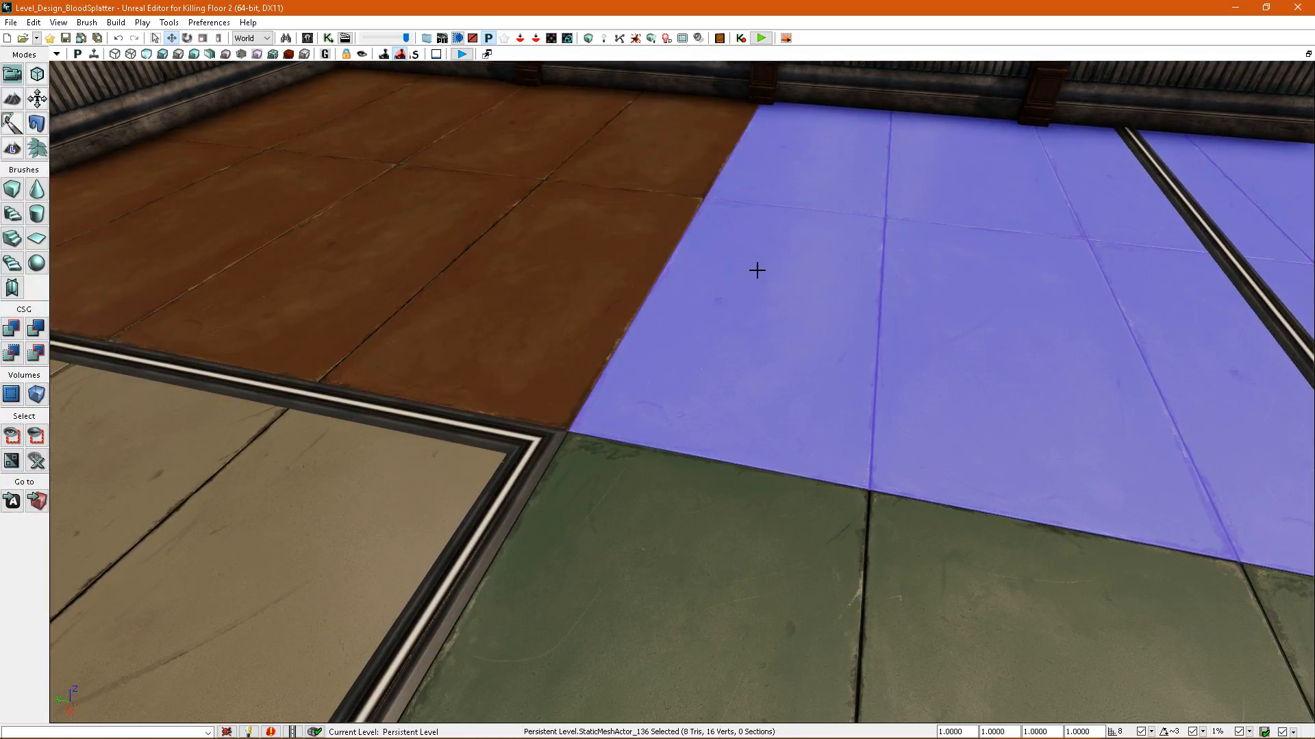
# Undo the shift of the floor trims around the blue section.
pyautogui.moveTo(614, 281); pyautogui.dragTo(774, 343, button='right')
pyautogui.press('s')
pyautogui.hotkey('ctrl', 'z')
pyautogui.press('a')
pyautogui.hotkey('ctrl', 'z')
pyautogui.press('w')
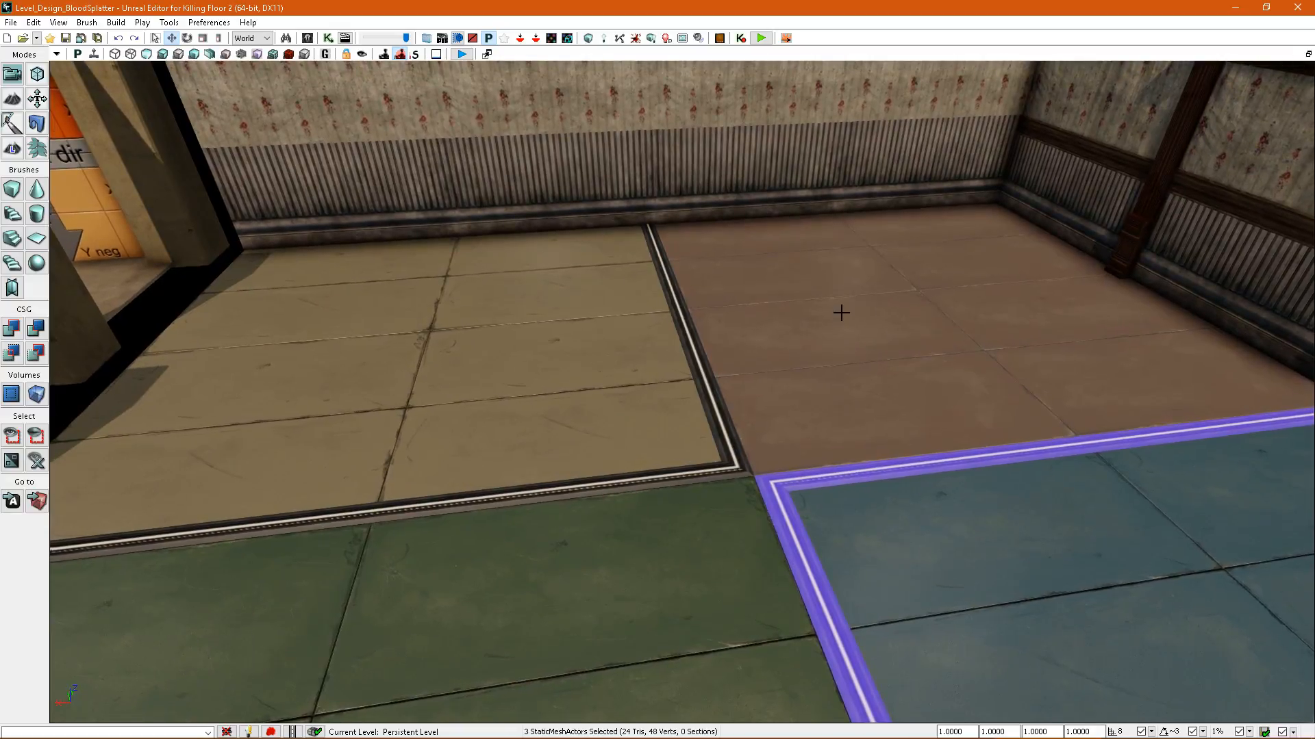
pyautogui.press('s')
# View the blue section's corner from several sides and try shifting its selected floor trims again.
pyautogui.moveTo(841, 312); pyautogui.dragTo(798, 412, button='right')
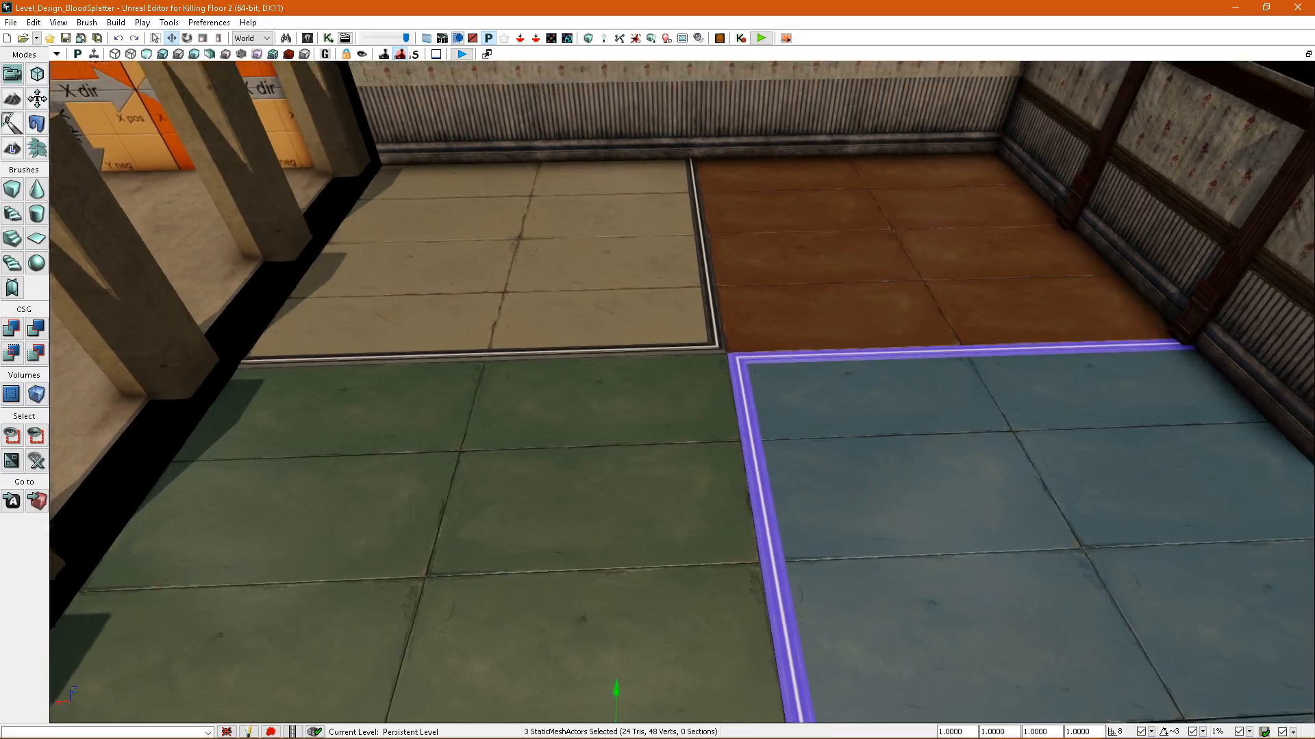
pyautogui.moveTo(798, 413); pyautogui.dragTo(827, 408, button='right')
pyautogui.moveTo(732, 374); pyautogui.dragTo(815, 398, button='right')
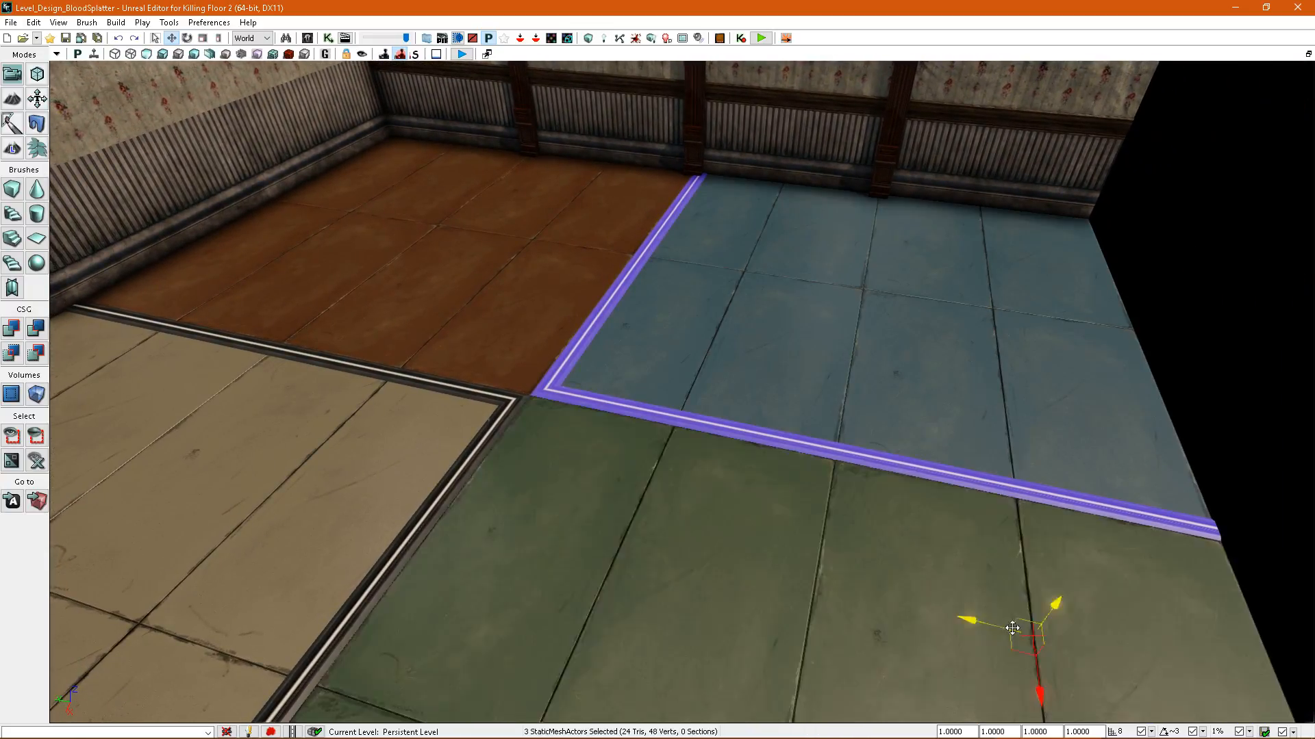
pyautogui.moveTo(1208, 638); pyautogui.dragTo(1204, 635)
pyautogui.moveTo(572, 370); pyautogui.dragTo(762, 484, button='right')
pyautogui.moveTo(1147, 495); pyautogui.dragTo(1151, 436, button='right')
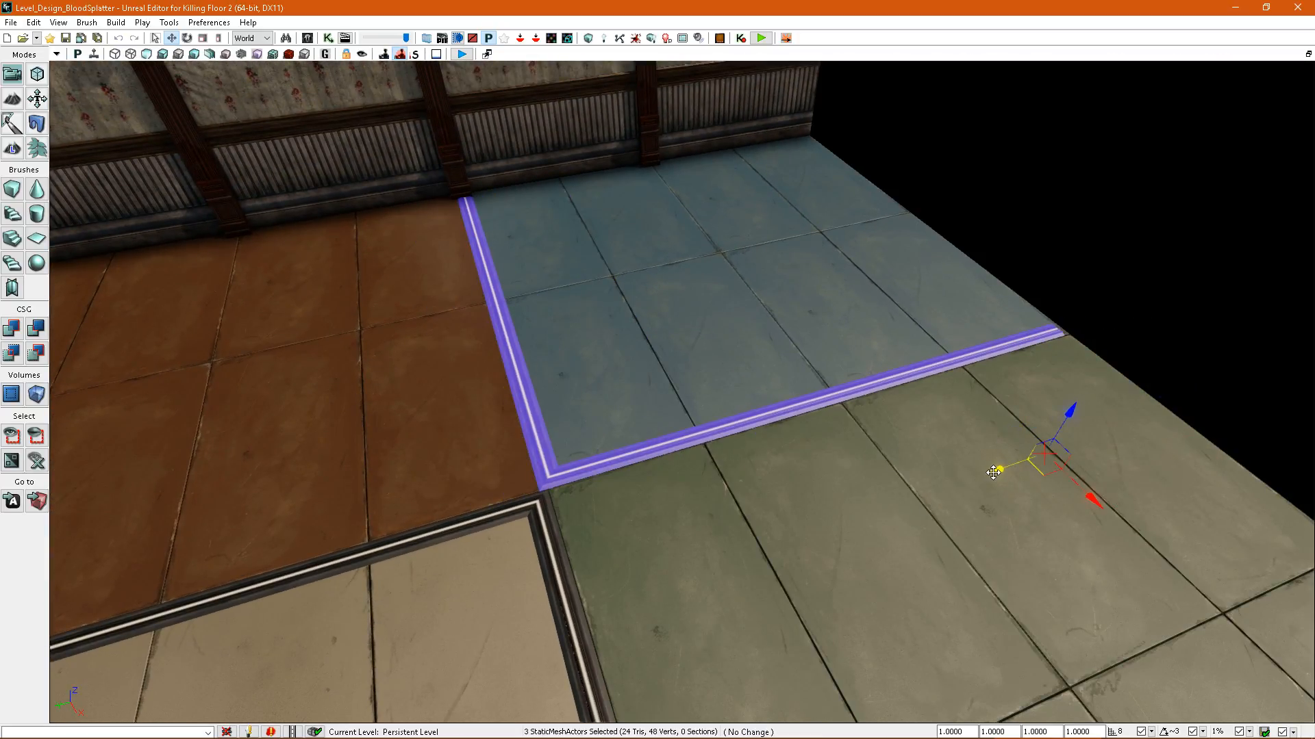
pyautogui.moveTo(994, 471); pyautogui.dragTo(920, 267, button='right')
# Select the coffered ceiling panels and the large mesh behind them in turn to examine how the ceiling is assembled.
pyautogui.click(988, 404)
pyautogui.moveTo(988, 404); pyautogui.dragTo(957, 410, button='right')
pyautogui.click(669, 405)
pyautogui.moveTo(669, 404); pyautogui.dragTo(784, 408, button='right')
pyautogui.click(616, 279)
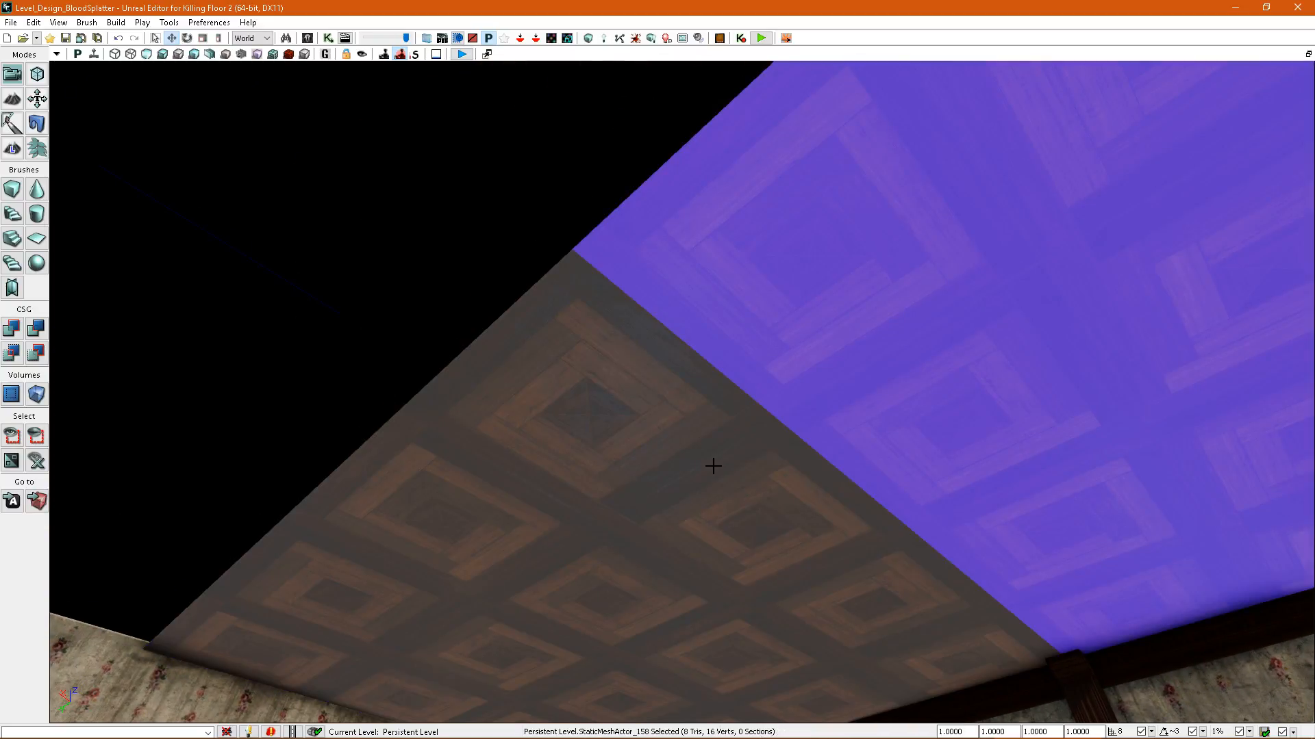
pyautogui.moveTo(612, 268); pyautogui.dragTo(619, 285, button='right')
pyautogui.click(611, 268)
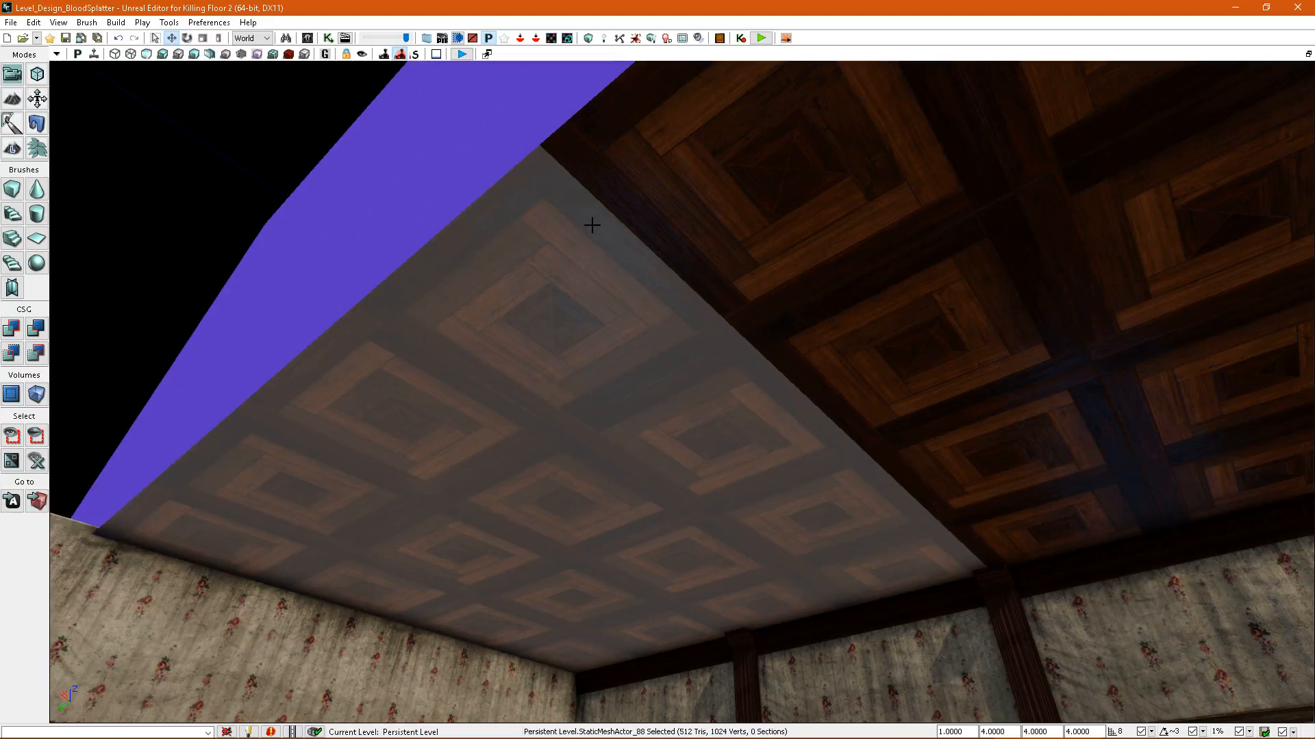
pyautogui.click(713, 438)
pyautogui.moveTo(713, 437); pyautogui.dragTo(753, 453, button='right')
# Survey the furnished room with the sofa and vending machine and compare its construction with the open wallpapered room.
pyautogui.click(762, 417)
pyautogui.press('d')
pyautogui.press('a')
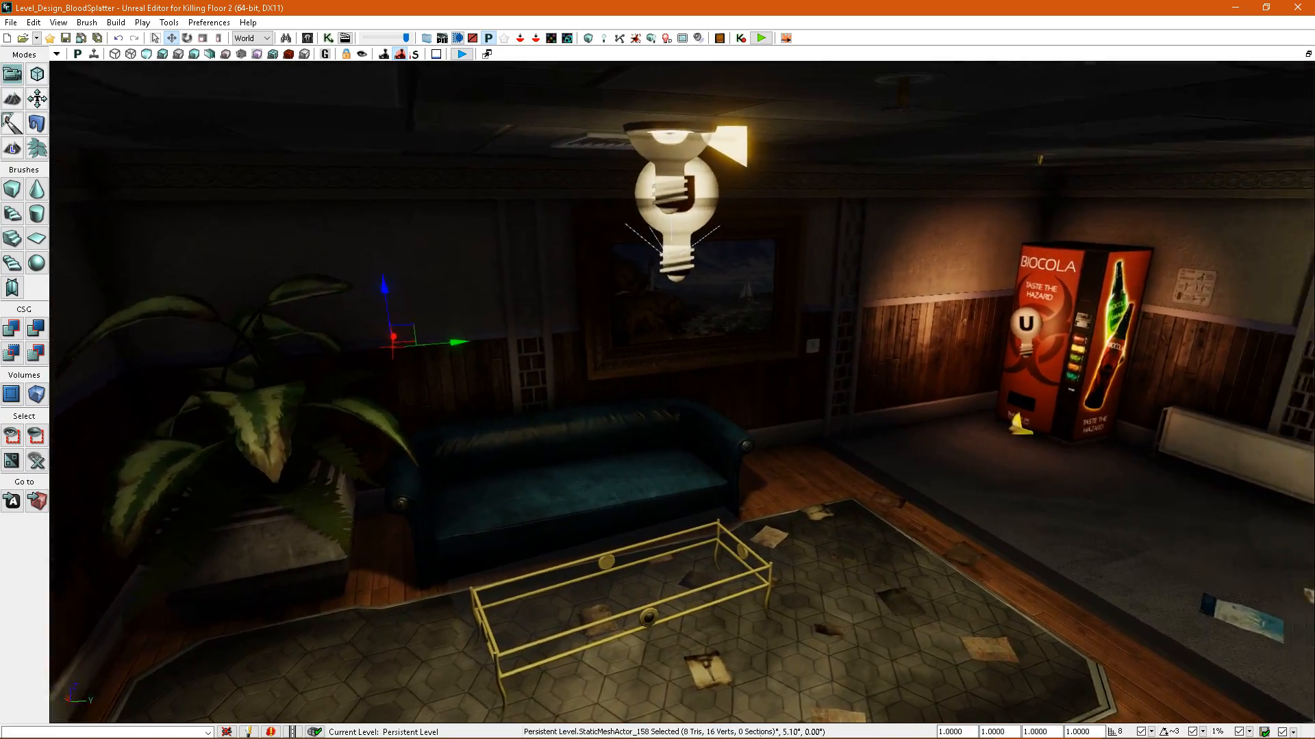
pyautogui.moveTo(685, 411); pyautogui.dragTo(812, 367, button='right')
pyautogui.press('w')
pyautogui.press('a')
pyautogui.press('w')
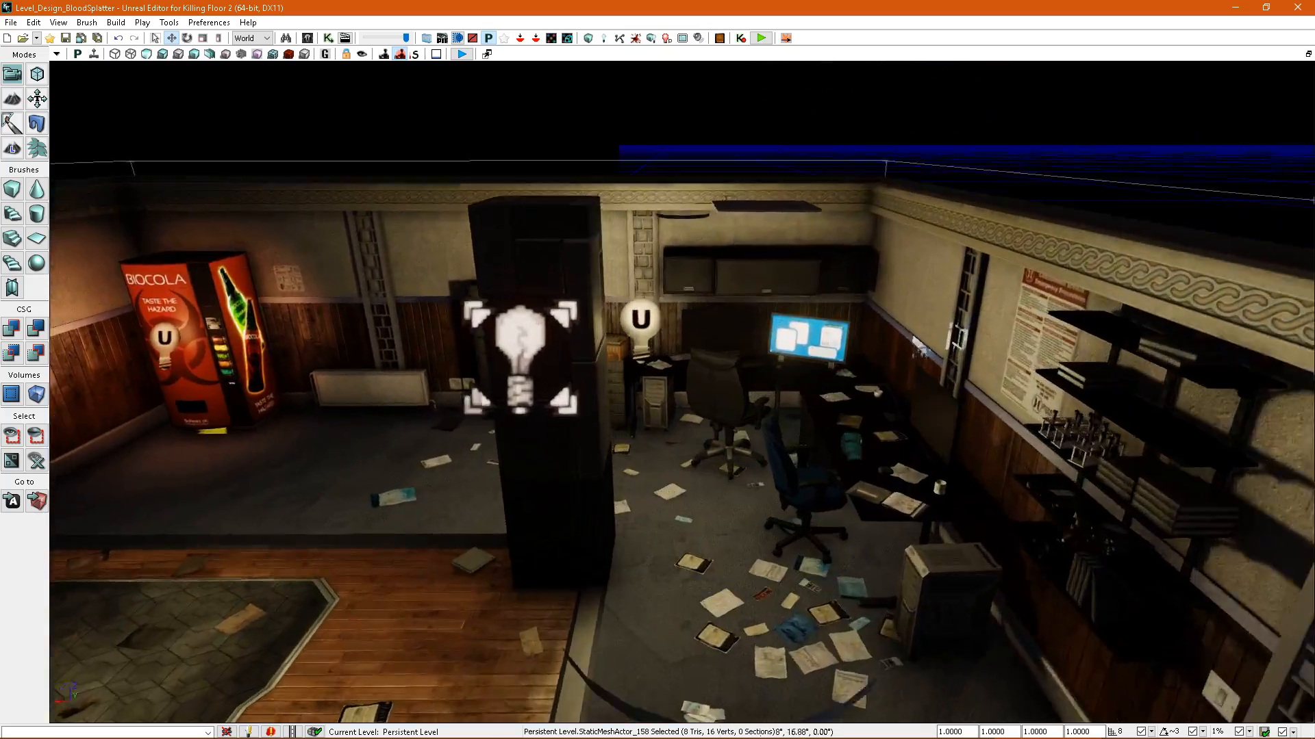
pyautogui.press('w')
pyautogui.moveTo(753, 383); pyautogui.dragTo(1069, 387, button='right')
pyautogui.press('a')
pyautogui.press('s')
pyautogui.press('d')
pyautogui.press('a')
pyautogui.press('a')
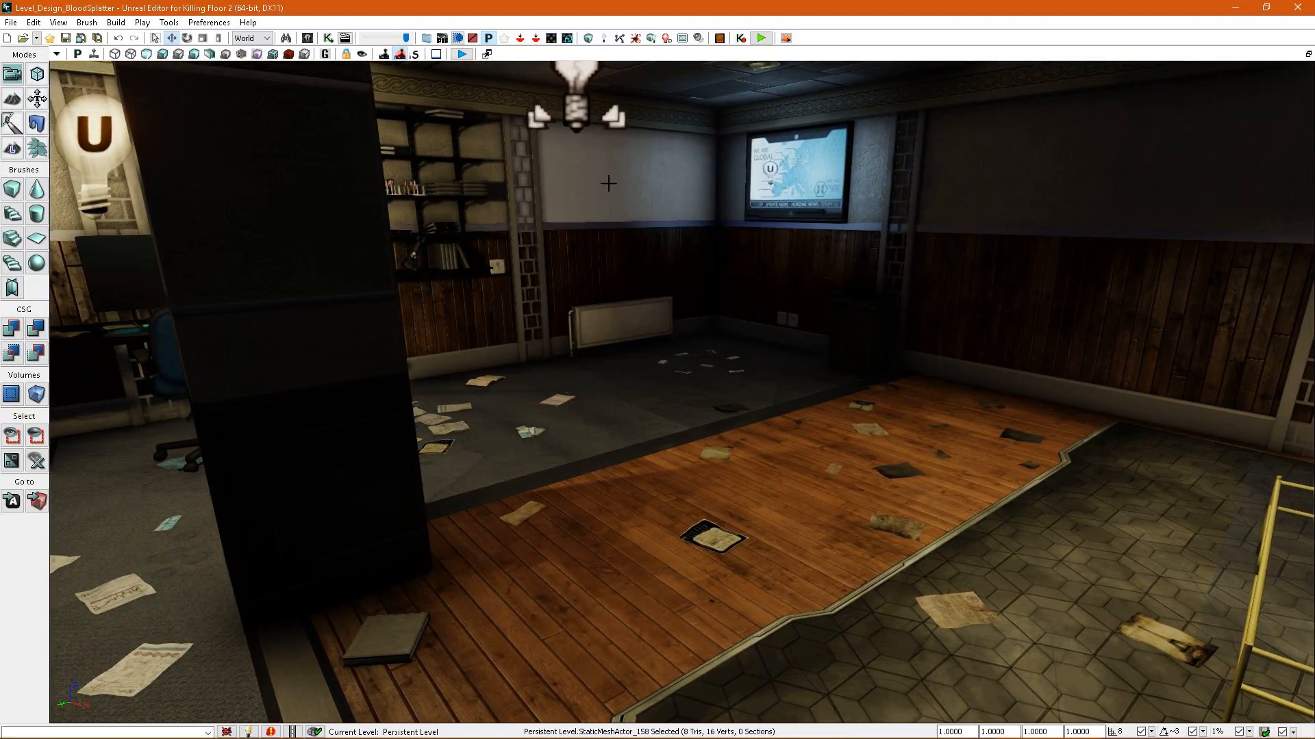
# Rebuild the map and display the splatter map density across the furnished room.
pyautogui.click(634, 38)
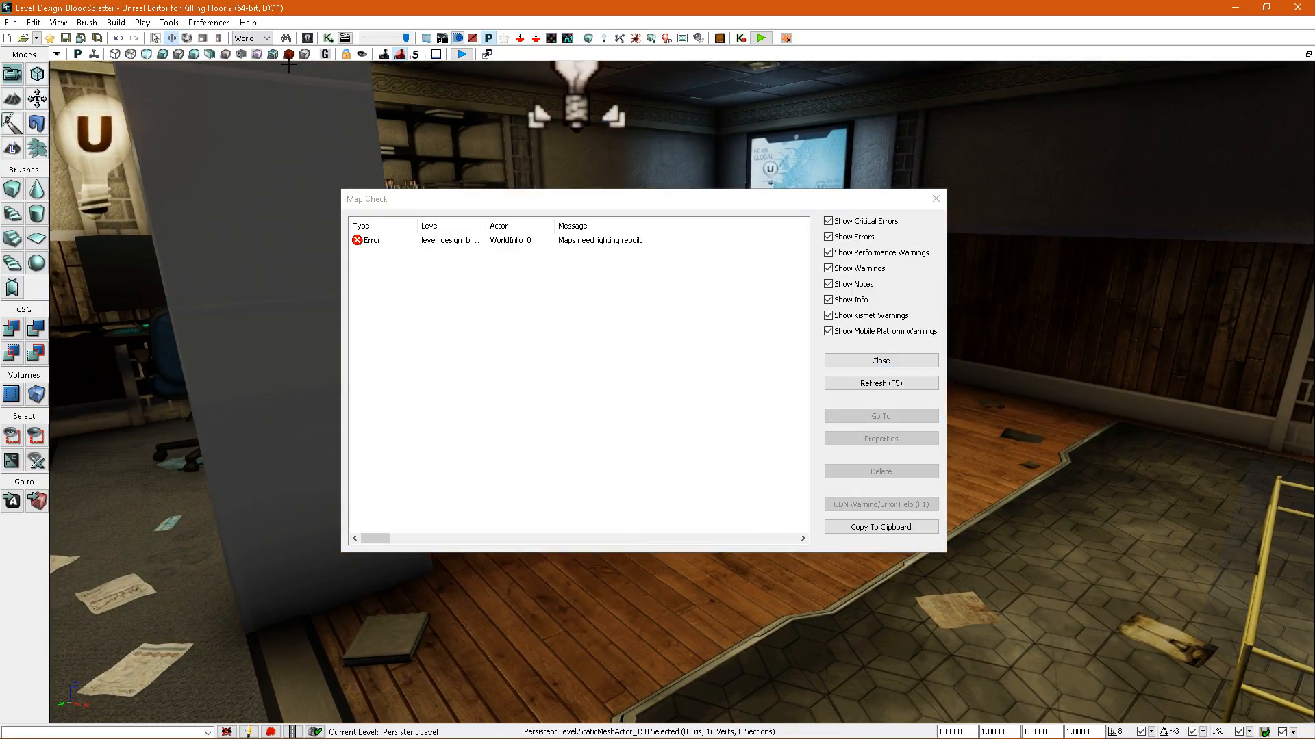
pyautogui.click(289, 55)
pyautogui.press('s')
pyautogui.moveTo(610, 264); pyautogui.dragTo(308, 240, button='right')
pyautogui.press('s')
pyautogui.moveTo(870, 349); pyautogui.dragTo(842, 245, button='right')
pyautogui.press('s')
pyautogui.moveTo(783, 315); pyautogui.dragTo(719, 426, button='right')
# Select the furnished room's wooden floor and its ceiling in turn, and compare their splatter map density.
pyautogui.click(790, 373)
pyautogui.moveTo(789, 372)
pyautogui.mouseDown(button='right')
pyautogui.moveTo(758, 376)
pyautogui.moveTo(770, 373)
pyautogui.mouseUp(button='right')
pyautogui.hotkey('alt', '4')
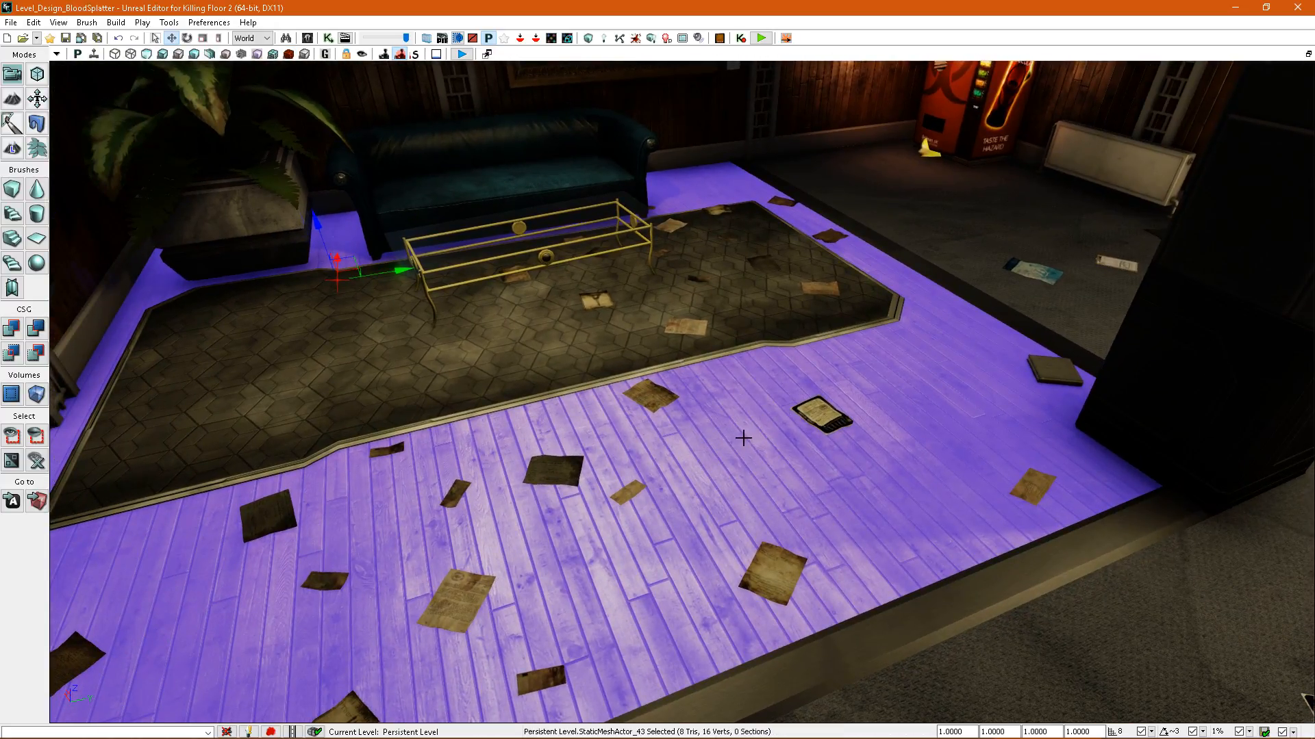
pyautogui.moveTo(727, 413)
pyautogui.mouseDown(button='right')
pyautogui.moveTo(727, 439)
pyautogui.moveTo(725, 414)
pyautogui.moveTo(701, 410)
pyautogui.moveTo(719, 434)
pyautogui.mouseUp(button='right')
pyautogui.press('w')
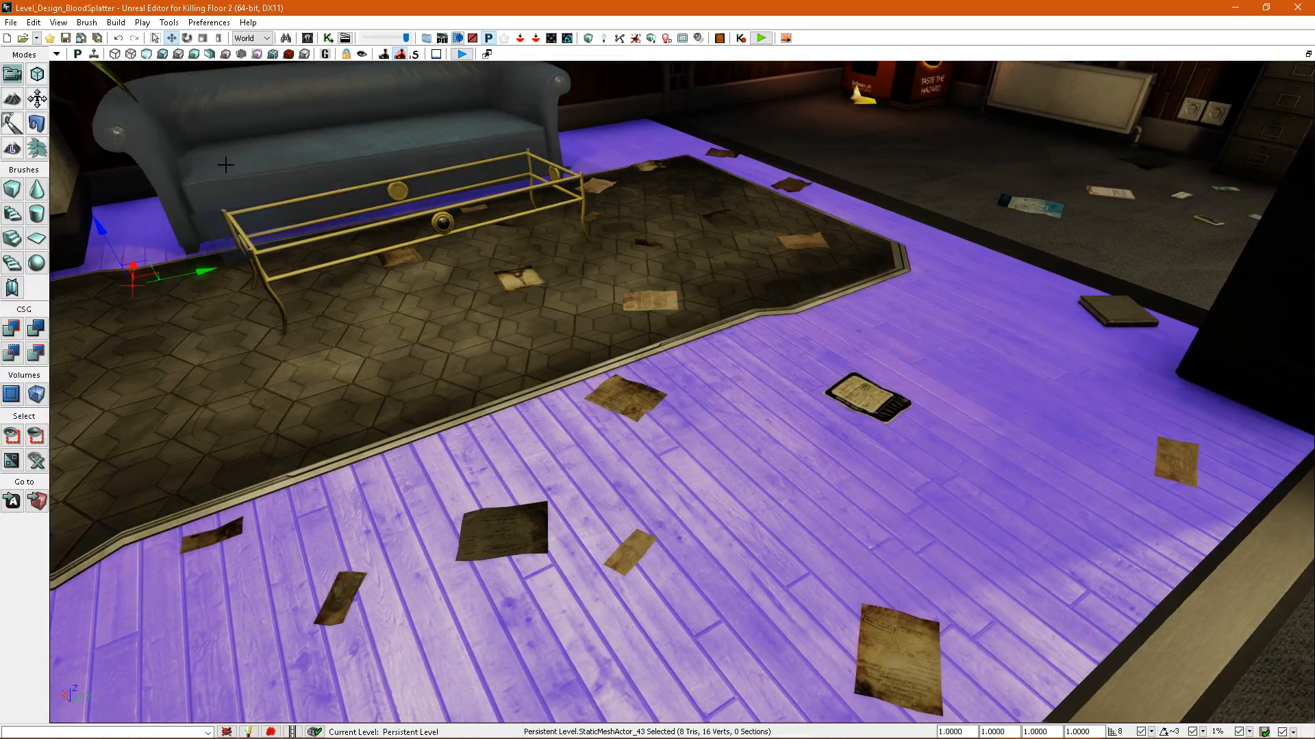
pyautogui.moveTo(189, 97); pyautogui.dragTo(207, 45, button='right')
pyautogui.click(288, 89)
pyautogui.moveTo(287, 90); pyautogui.dragTo(287, 102, button='right')
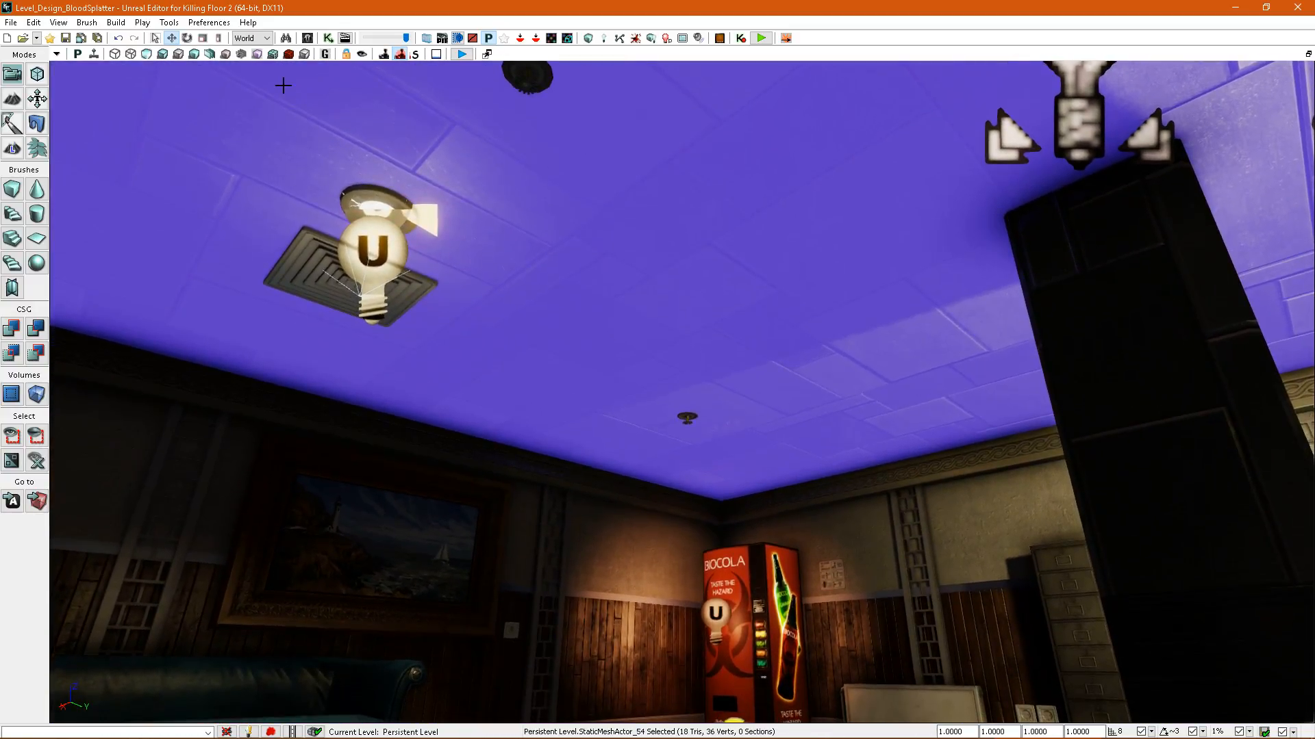
pyautogui.click(286, 55)
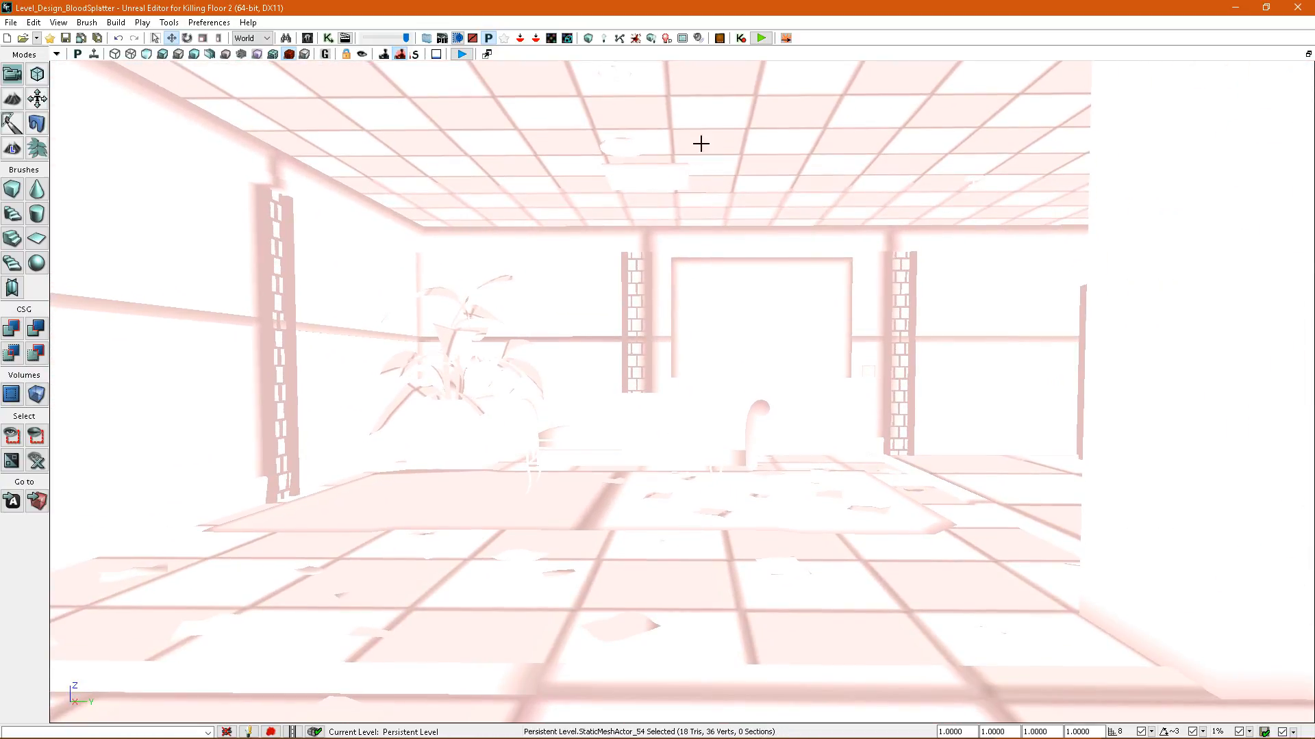
pyautogui.moveTo(701, 144); pyautogui.dragTo(712, 144, button='right')
# Return to the lit view and force a play session from the wooden floor without startup kismet.
pyautogui.hotkey('alt', '4')
pyautogui.moveTo(669, 381); pyautogui.dragTo(713, 422, button='right')
pyautogui.press('w')
pyautogui.rightClick(709, 508)
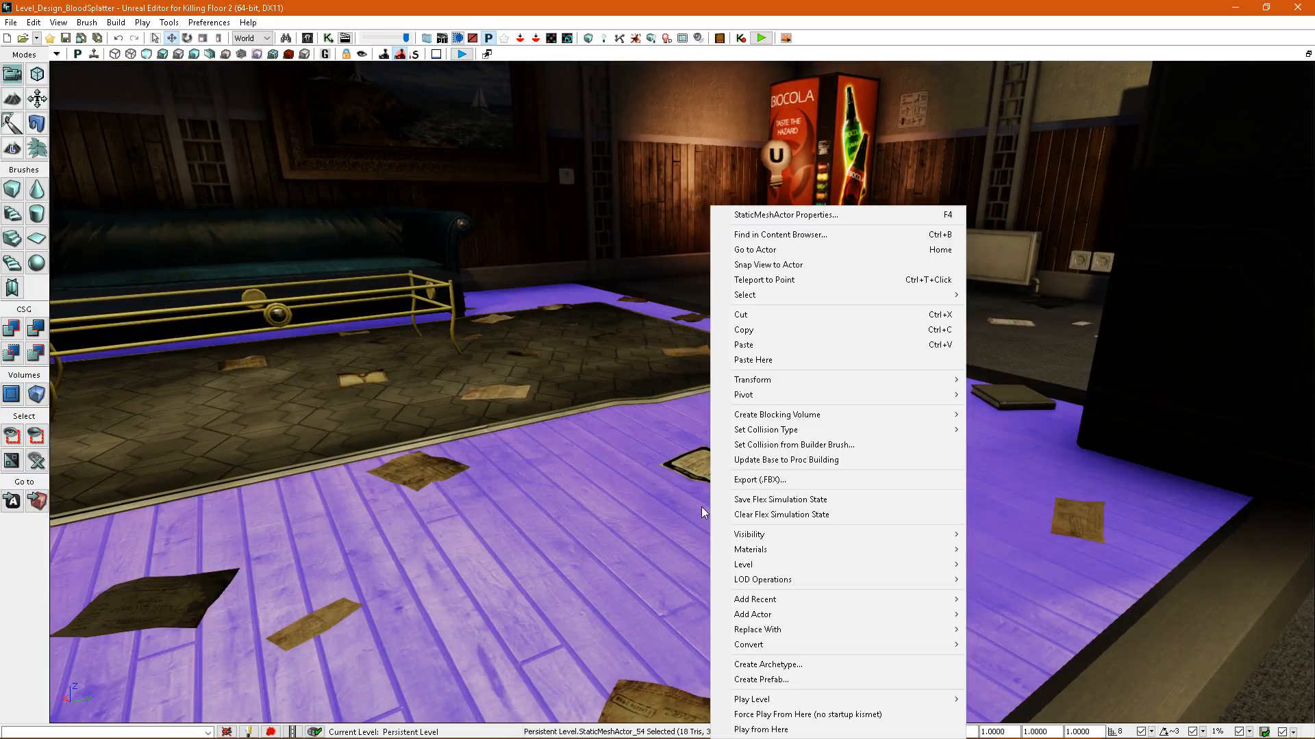
pyautogui.click(763, 717)
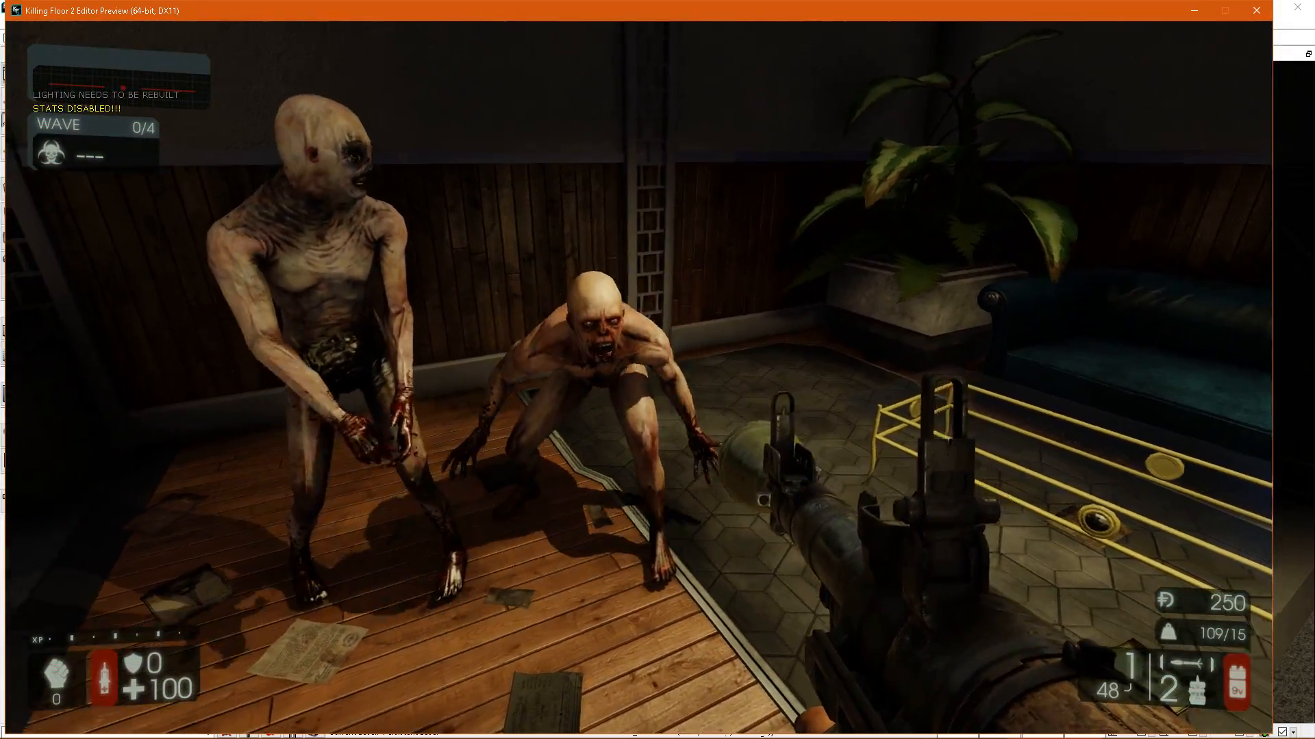
# Fire rockets at the zeds in the furnished room to spread blood over its walls, floor and ceiling.
pyautogui.click(639, 376)
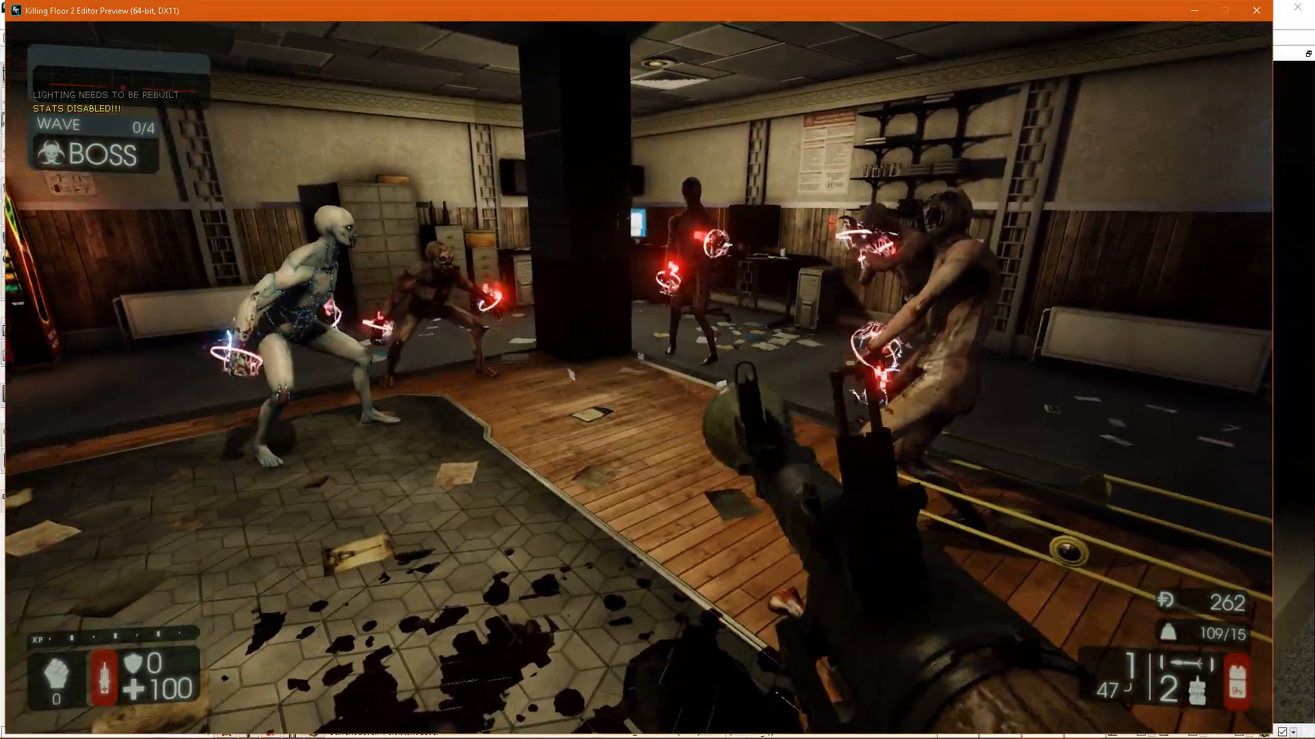
pyautogui.click(639, 377)
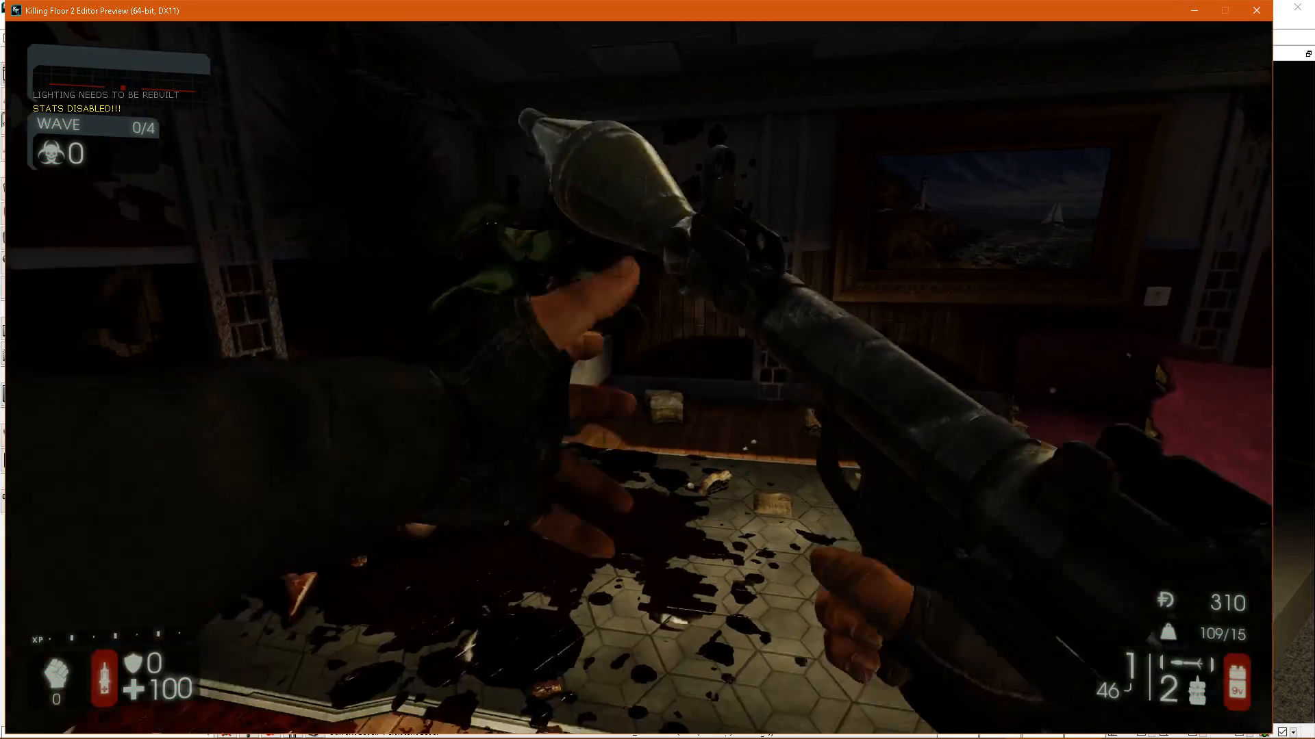
pyautogui.click(639, 376)
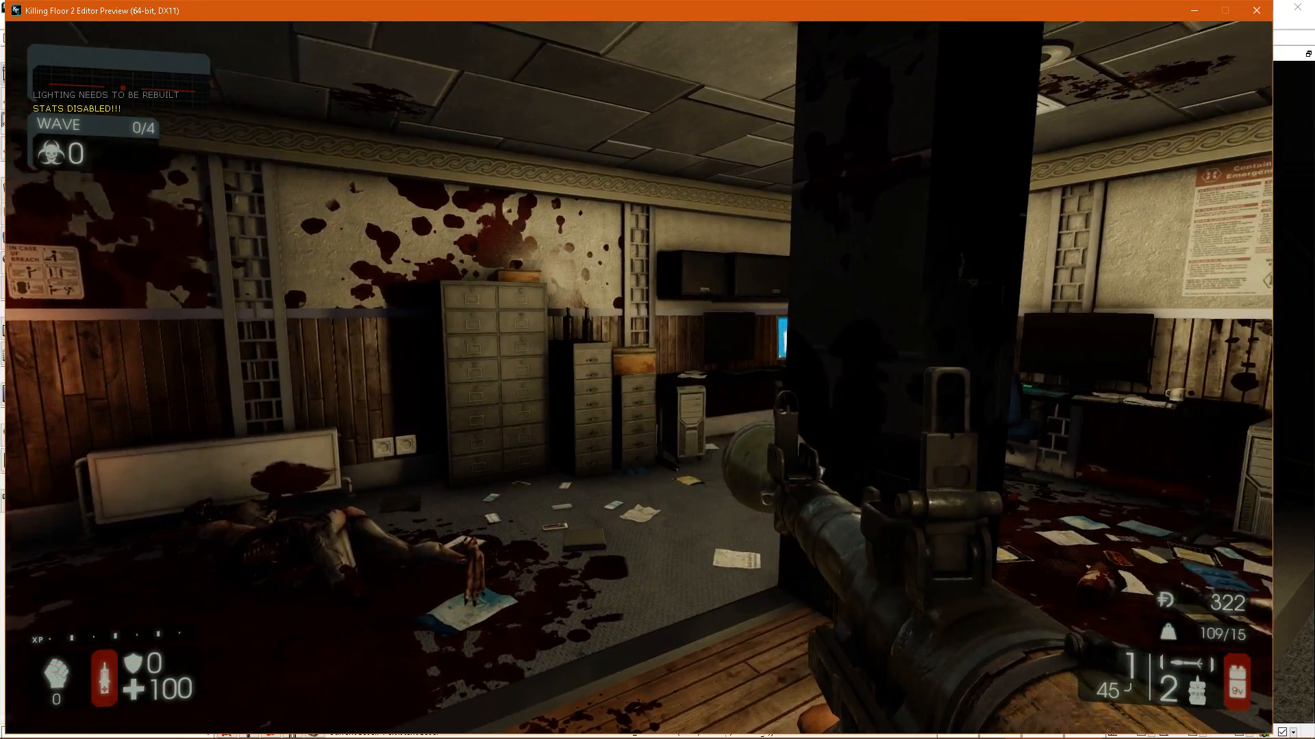
# Switch to the primary rifle and inspect the blood splatter on the wooden and tiled floors around the yellow table frame.
pyautogui.press('1')
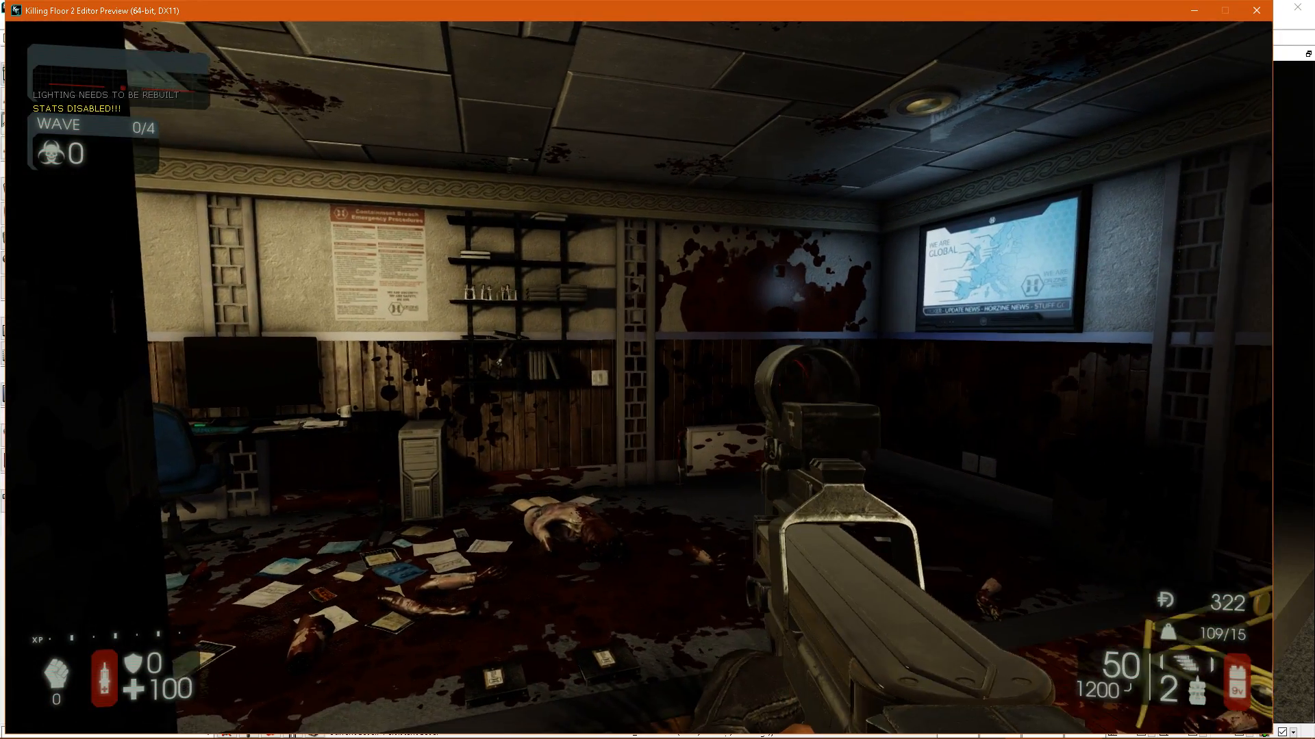
pyautogui.press('w')
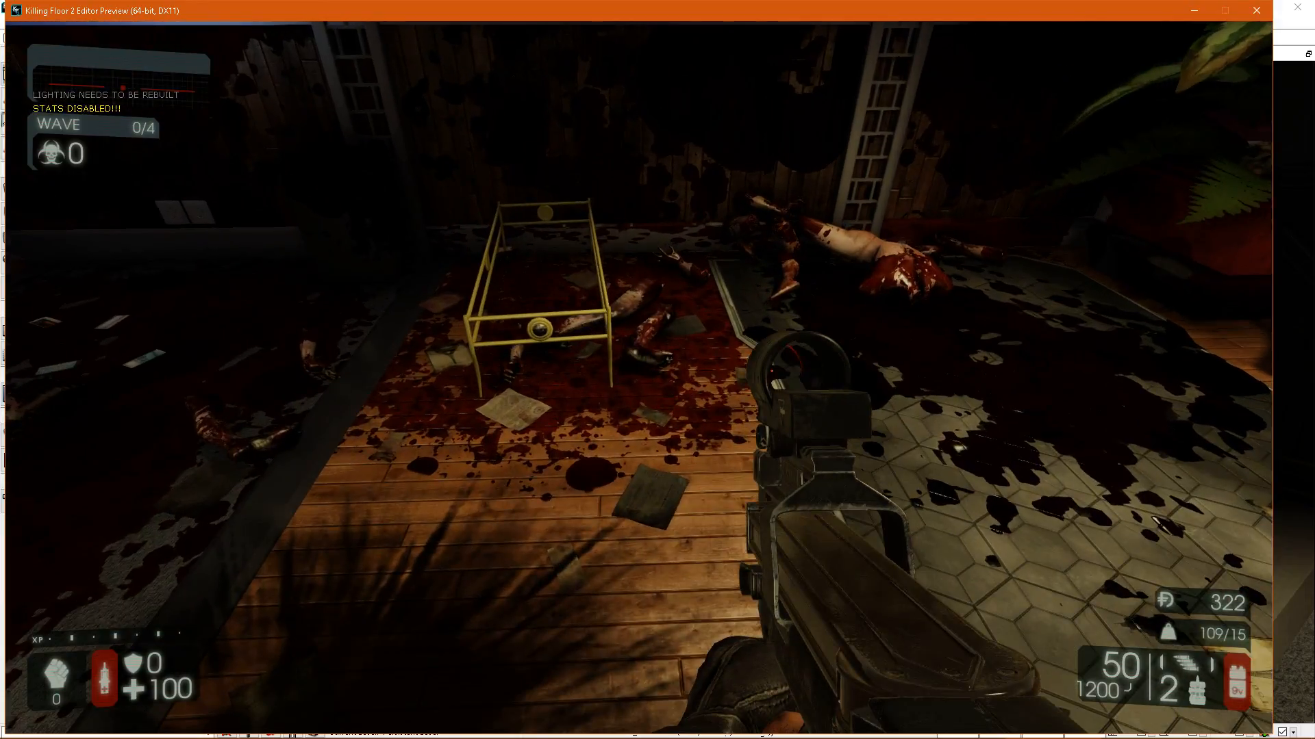
pyautogui.press('a')
pyautogui.press('s')
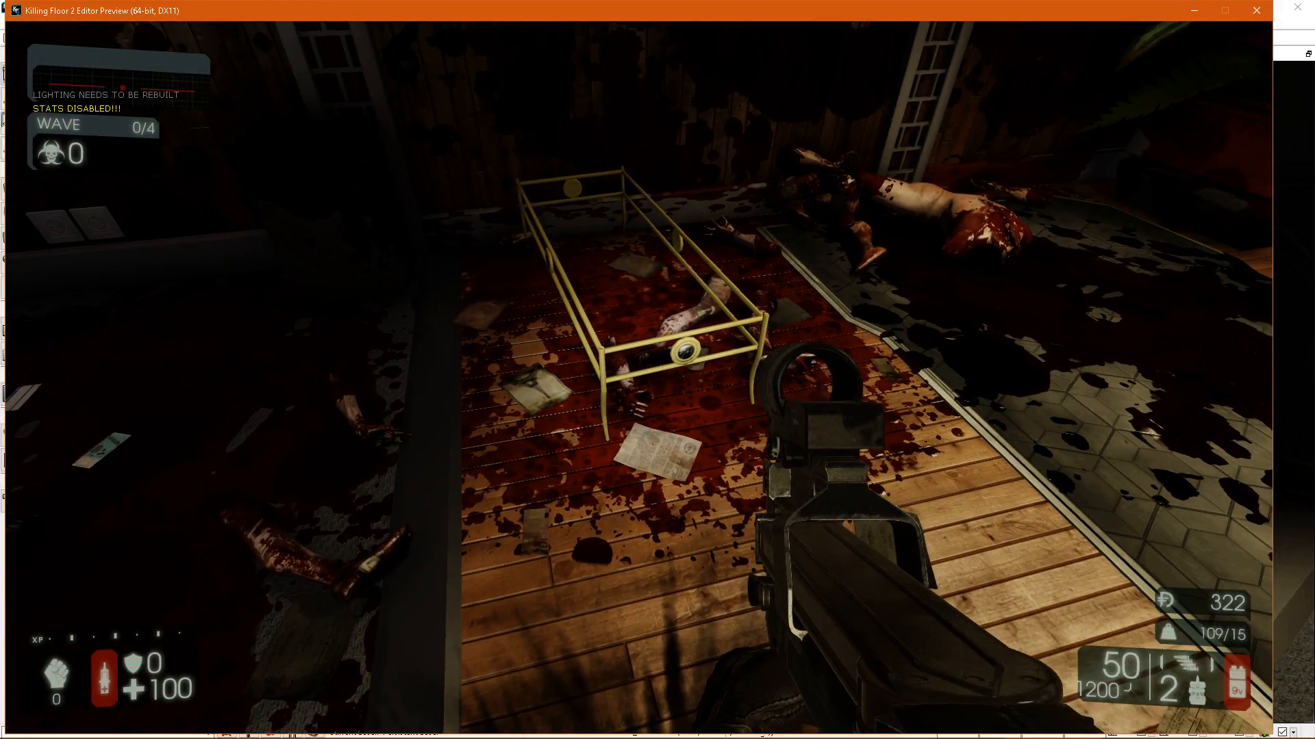
# Inspect the blood splatter around the vending machine corner and the desk area, toggling the flashlight for comparison.
pyautogui.press('w')
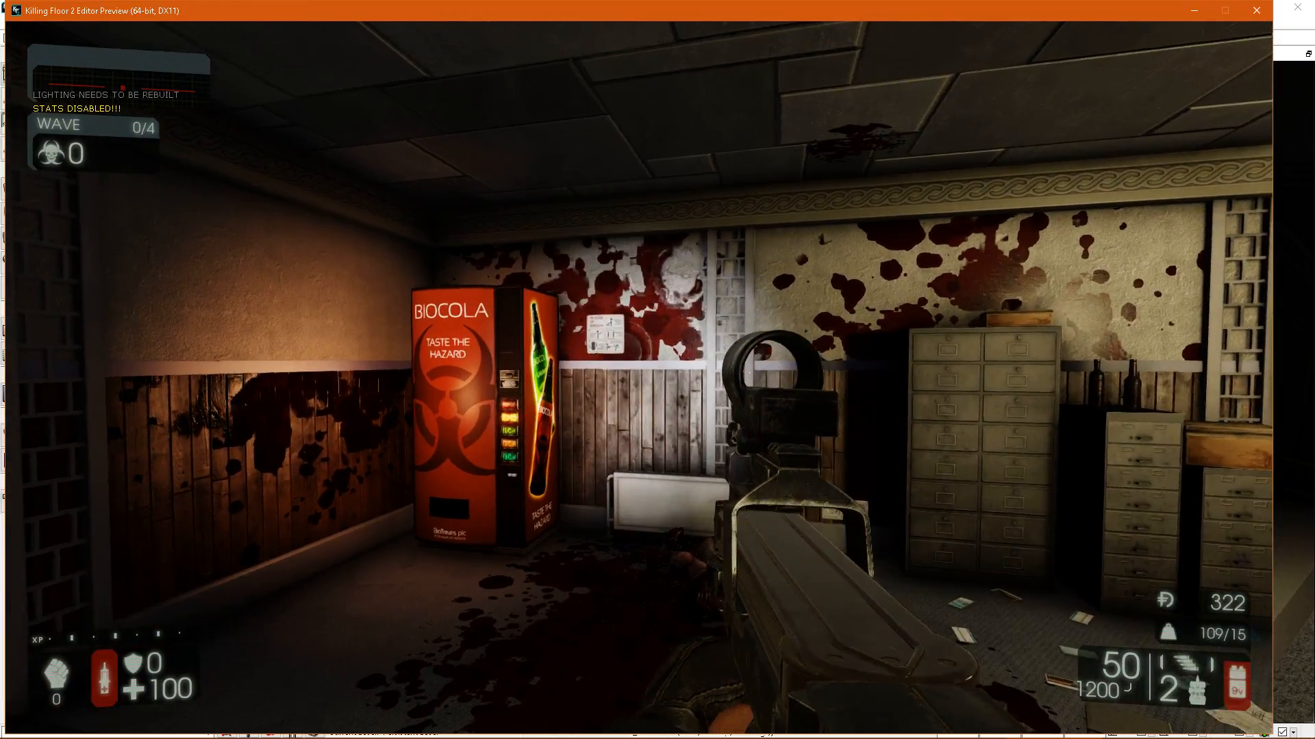
pyautogui.press('w')
pyautogui.press('f')
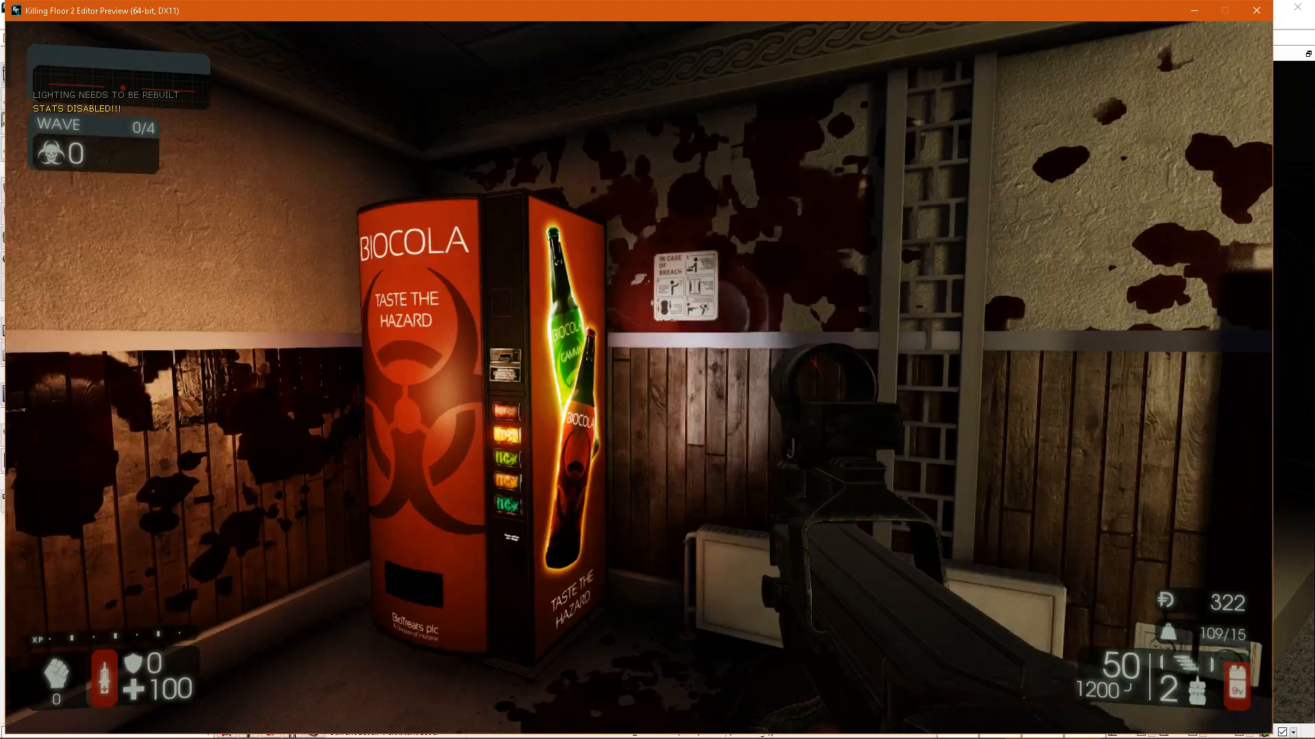
pyautogui.press('w')
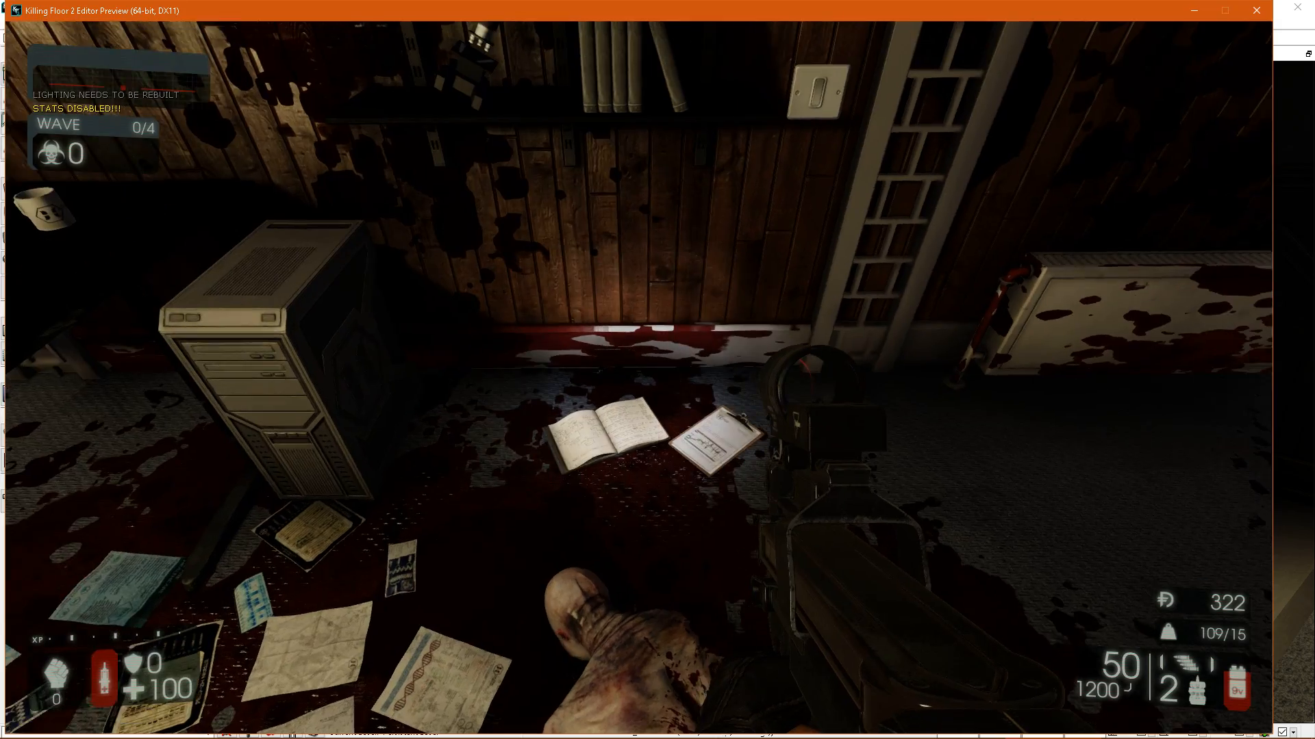
pyautogui.press('s')
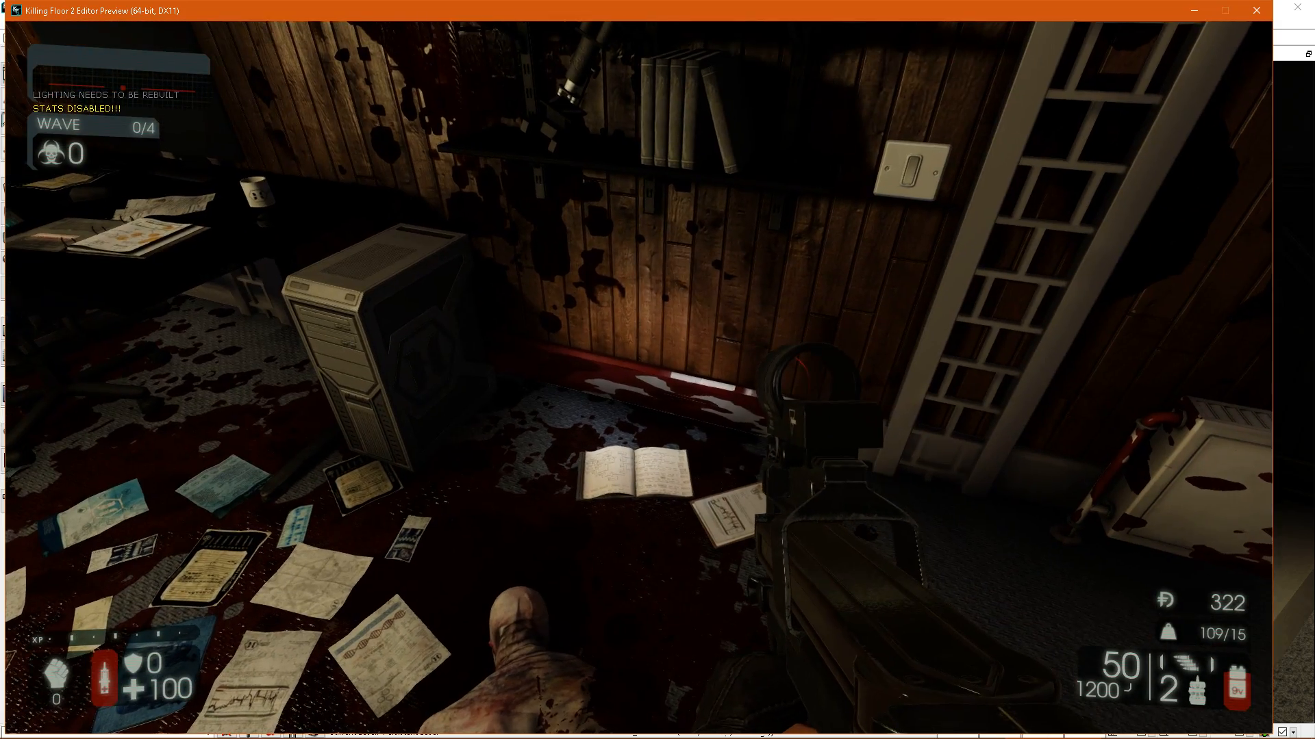
pyautogui.press('s')
pyautogui.press('s')
pyautogui.press('w')
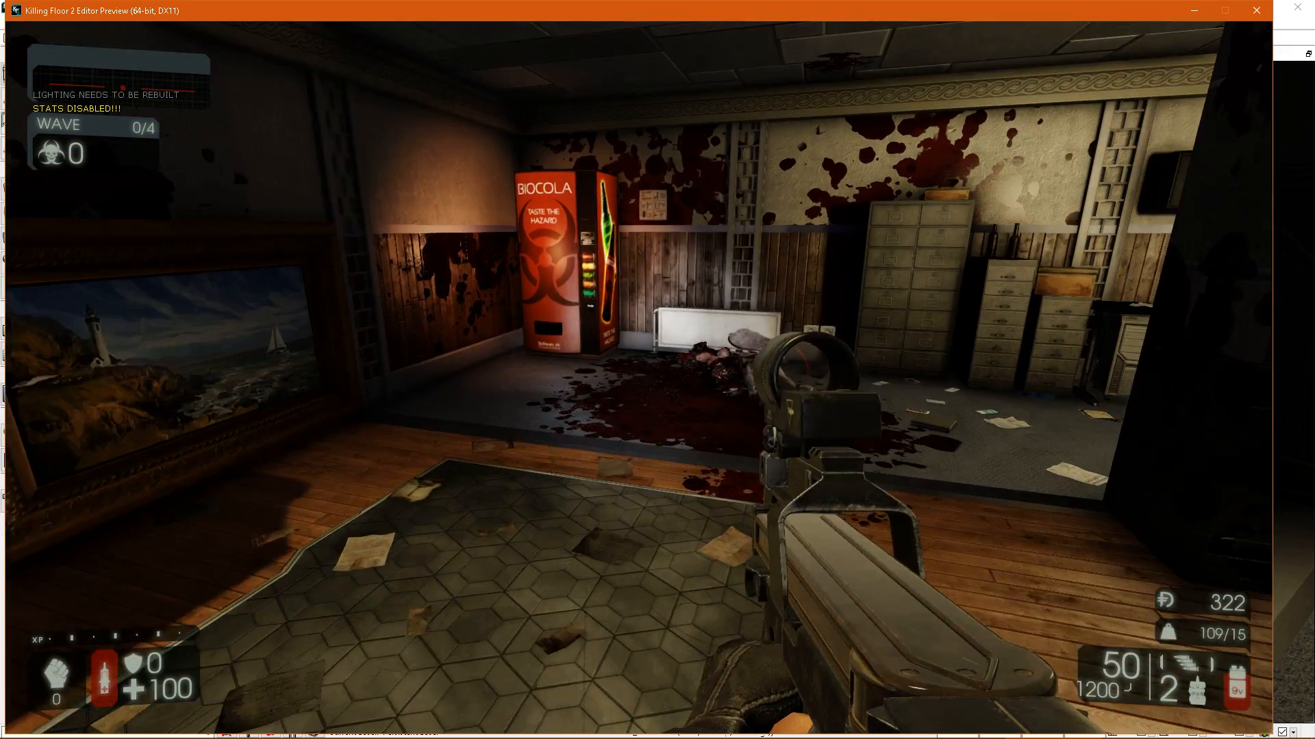
# Inspect the blood splatter from the filing cabinets past the dark column to the shelf wall, wall screen and potted plant.
pyautogui.press('w')
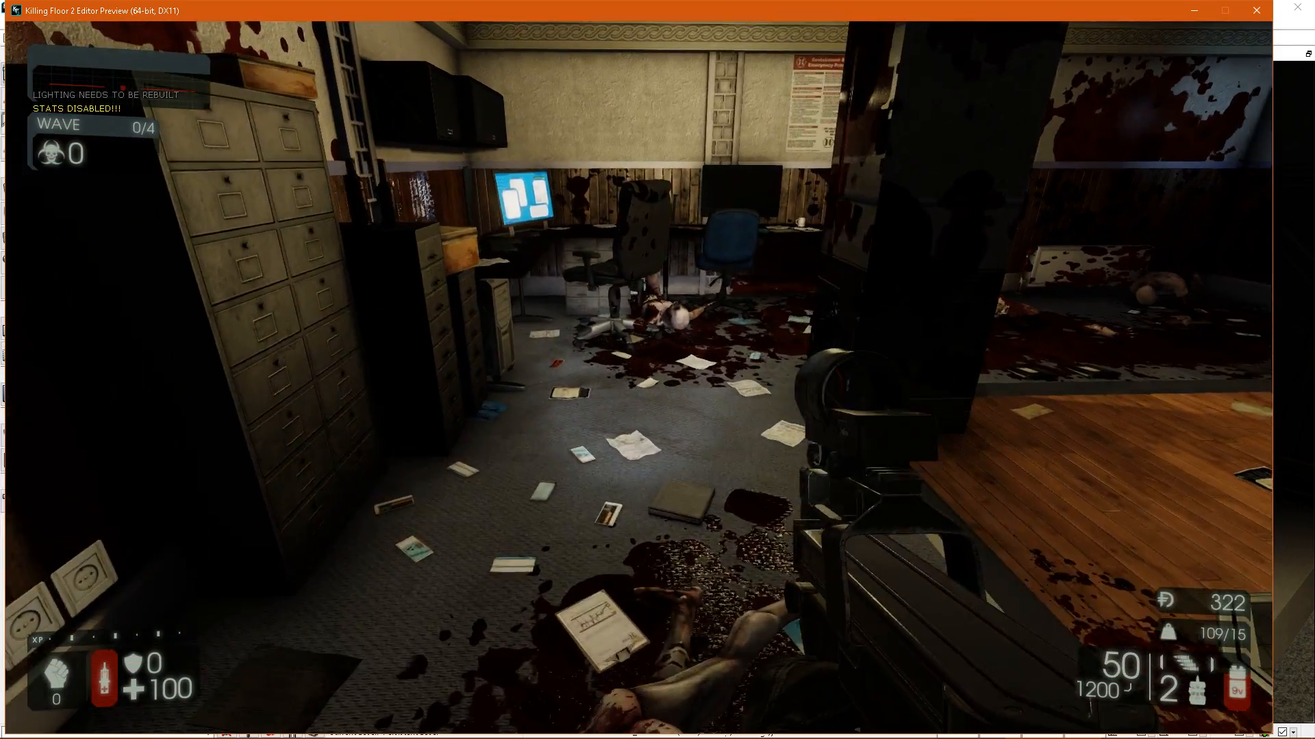
pyautogui.press('w')
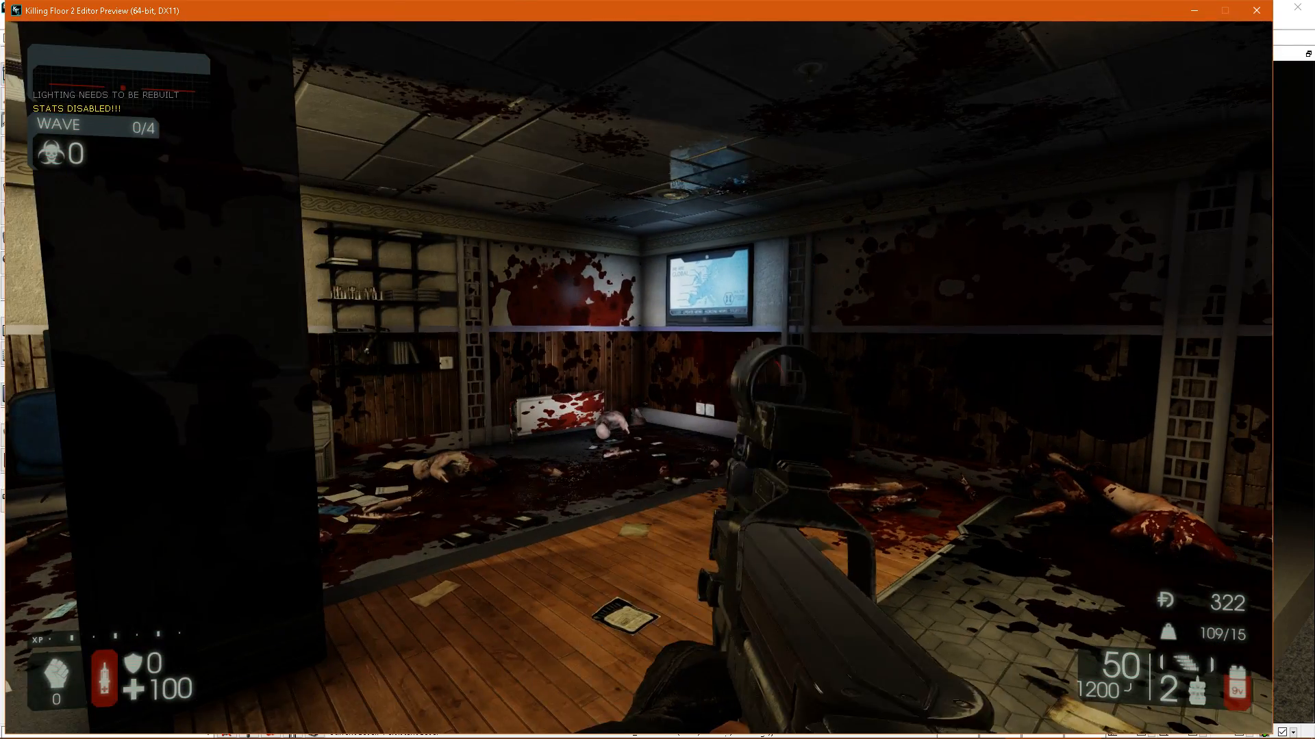
pyautogui.press('s')
pyautogui.press('d')
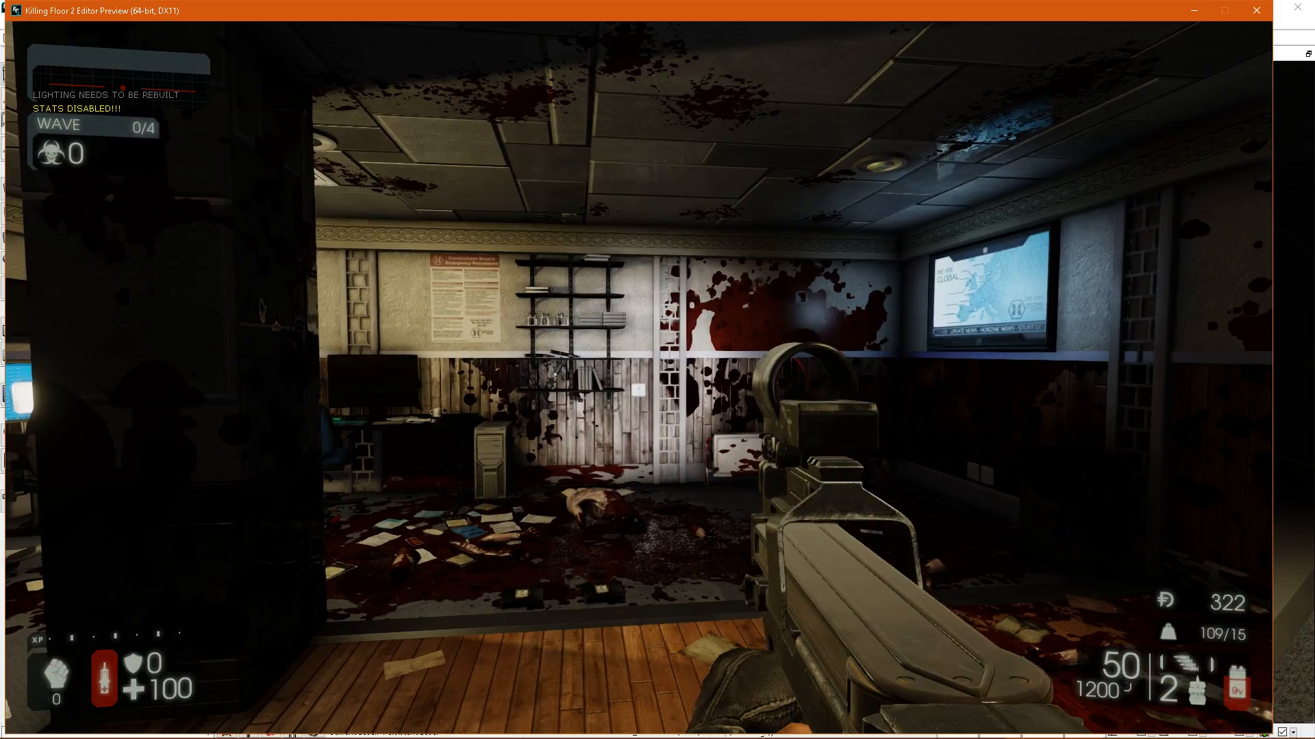
pyautogui.press('s')
pyautogui.press('w')
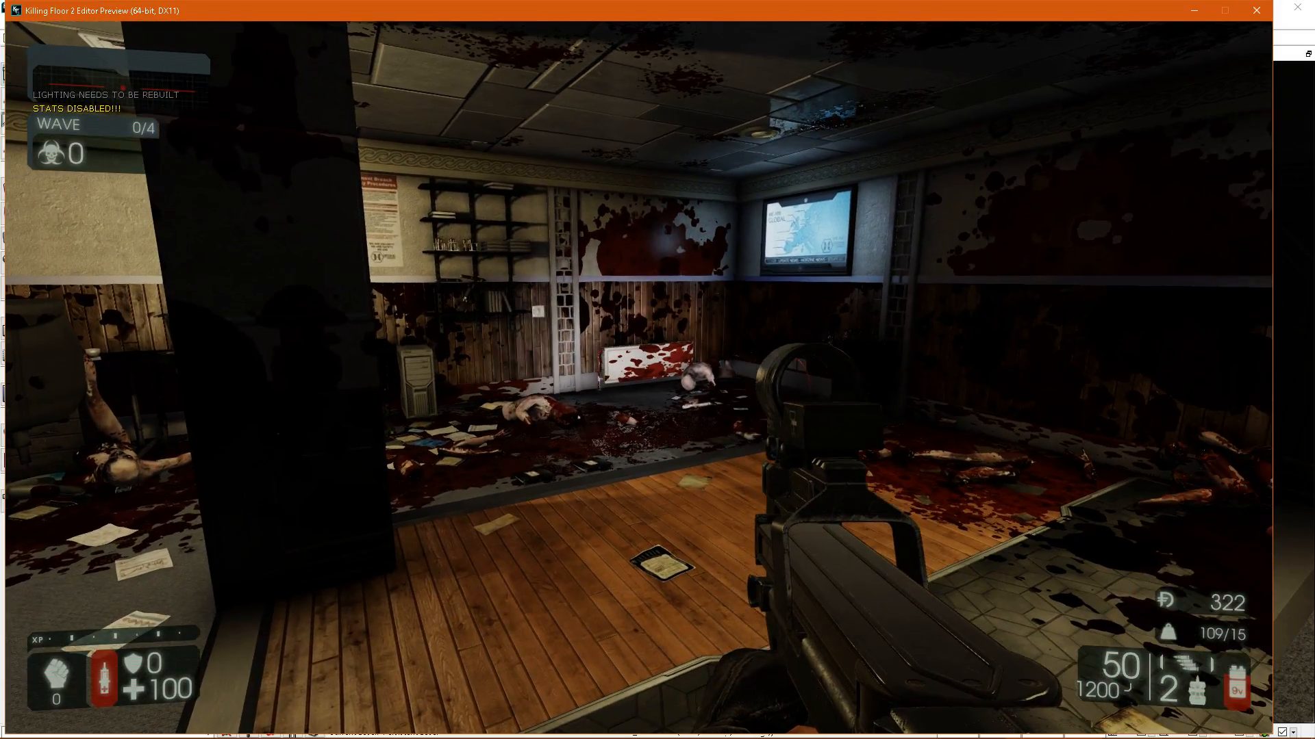
pyautogui.press('w')
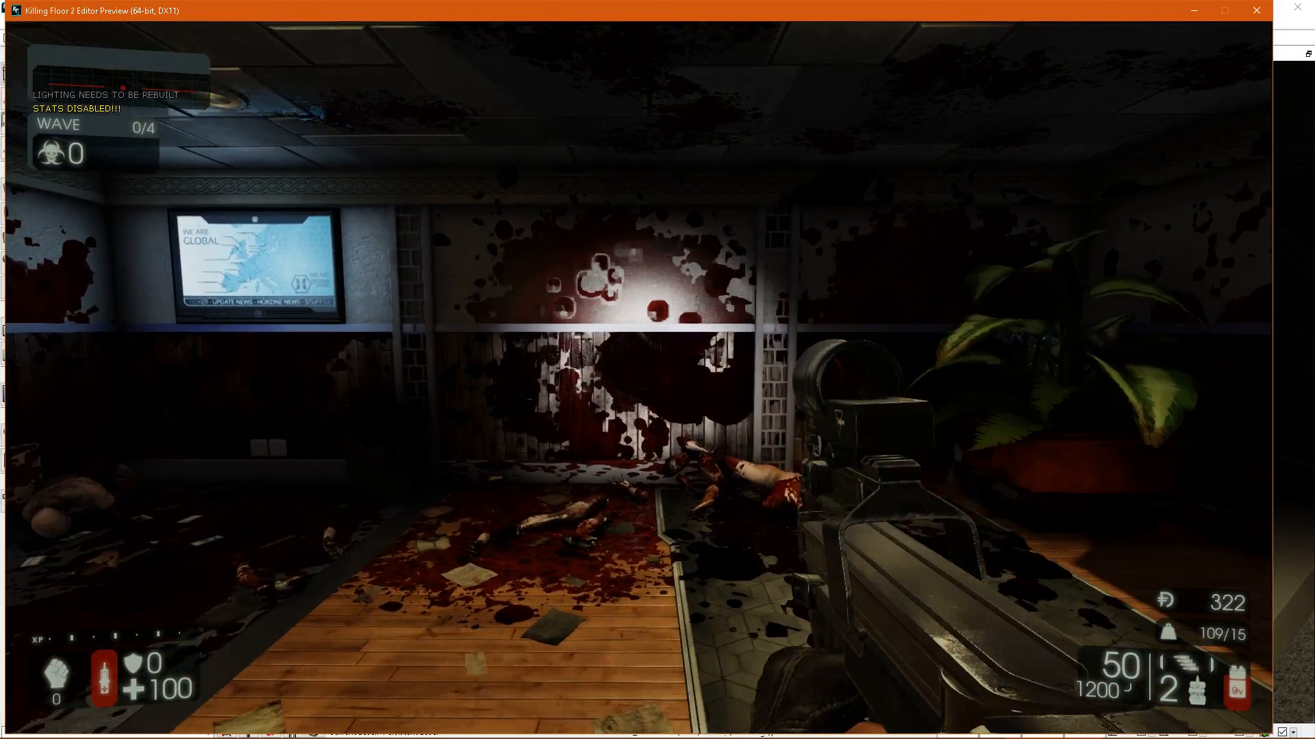
pyautogui.press('w')
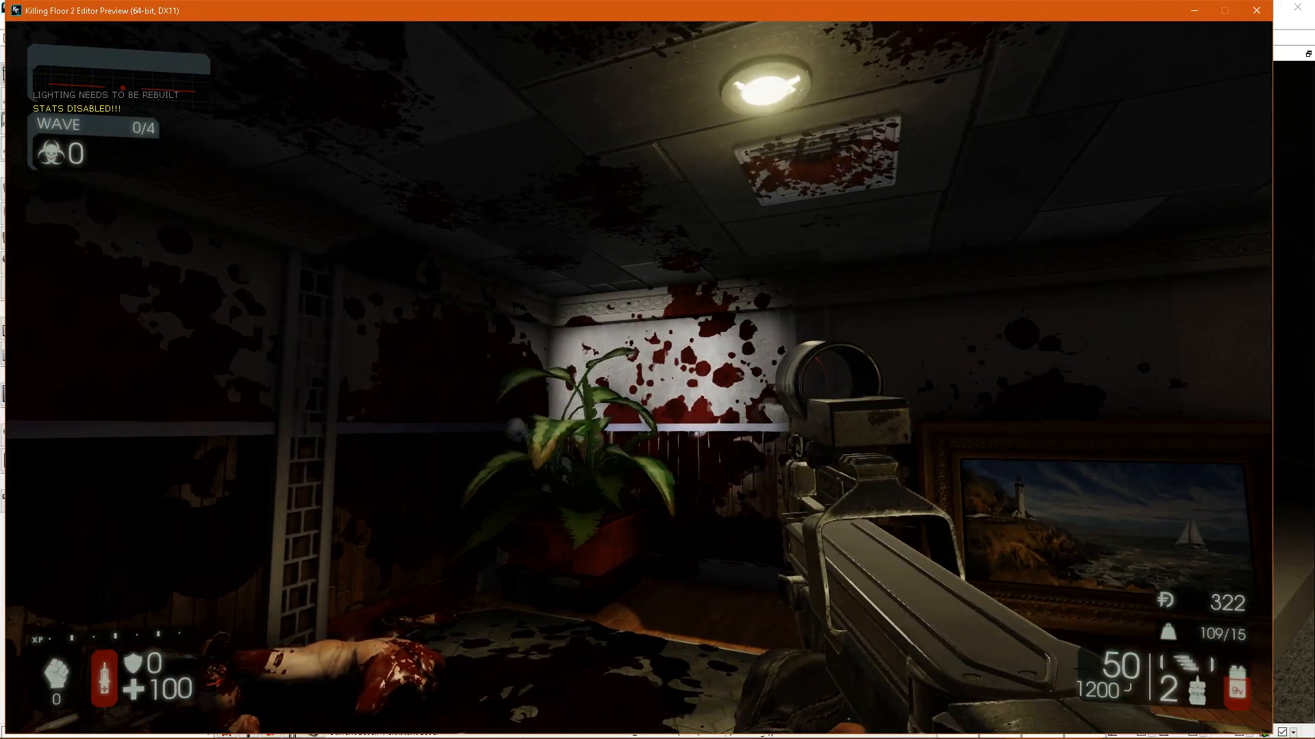
# Inspect the blood splatter on the ceiling tiles and vent, around the lighthouse painting, and back across the room to the desks.
pyautogui.press('a')
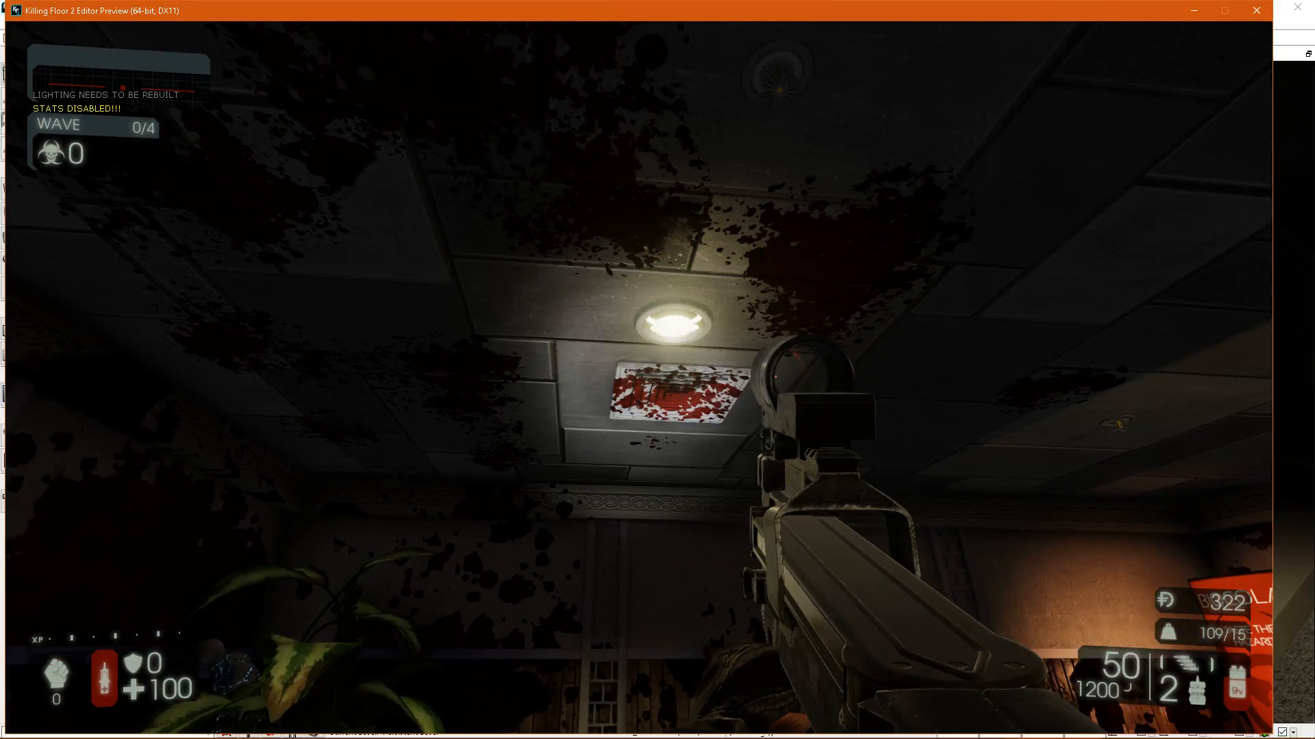
pyautogui.press('a')
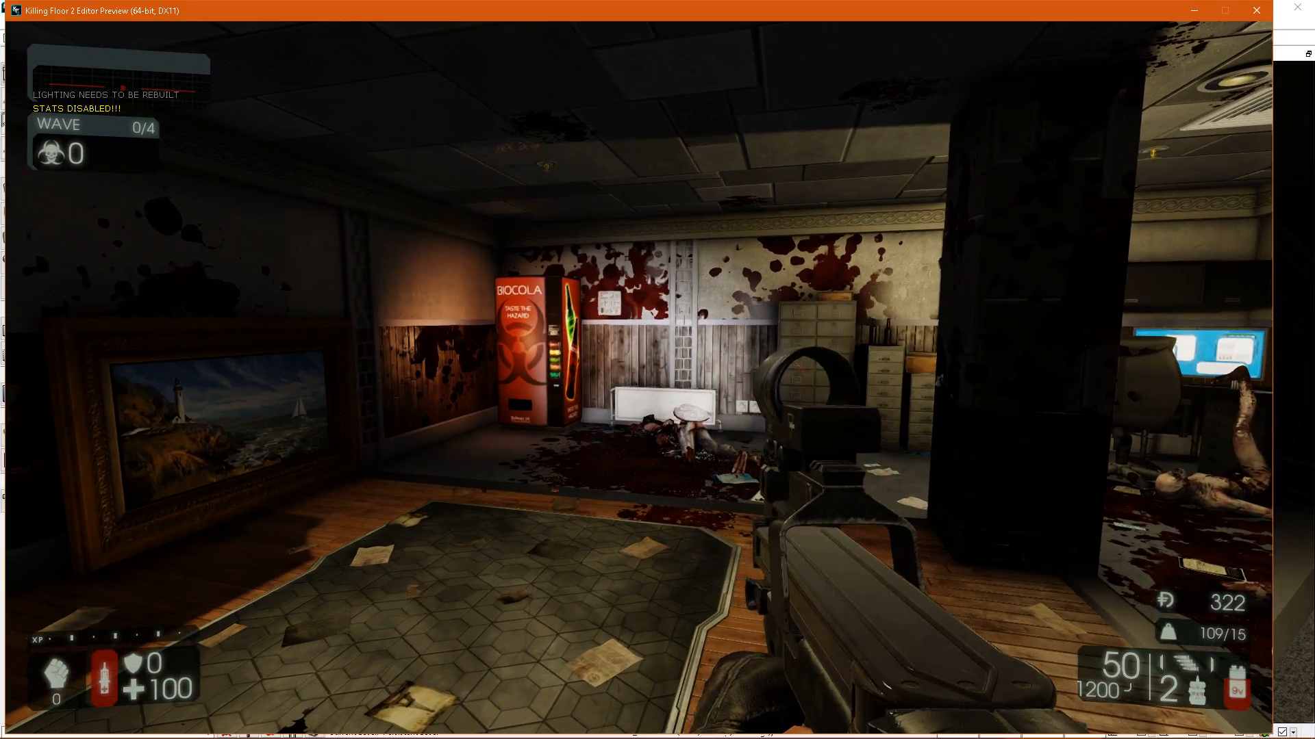
pyautogui.press('w')
pyautogui.press('w')
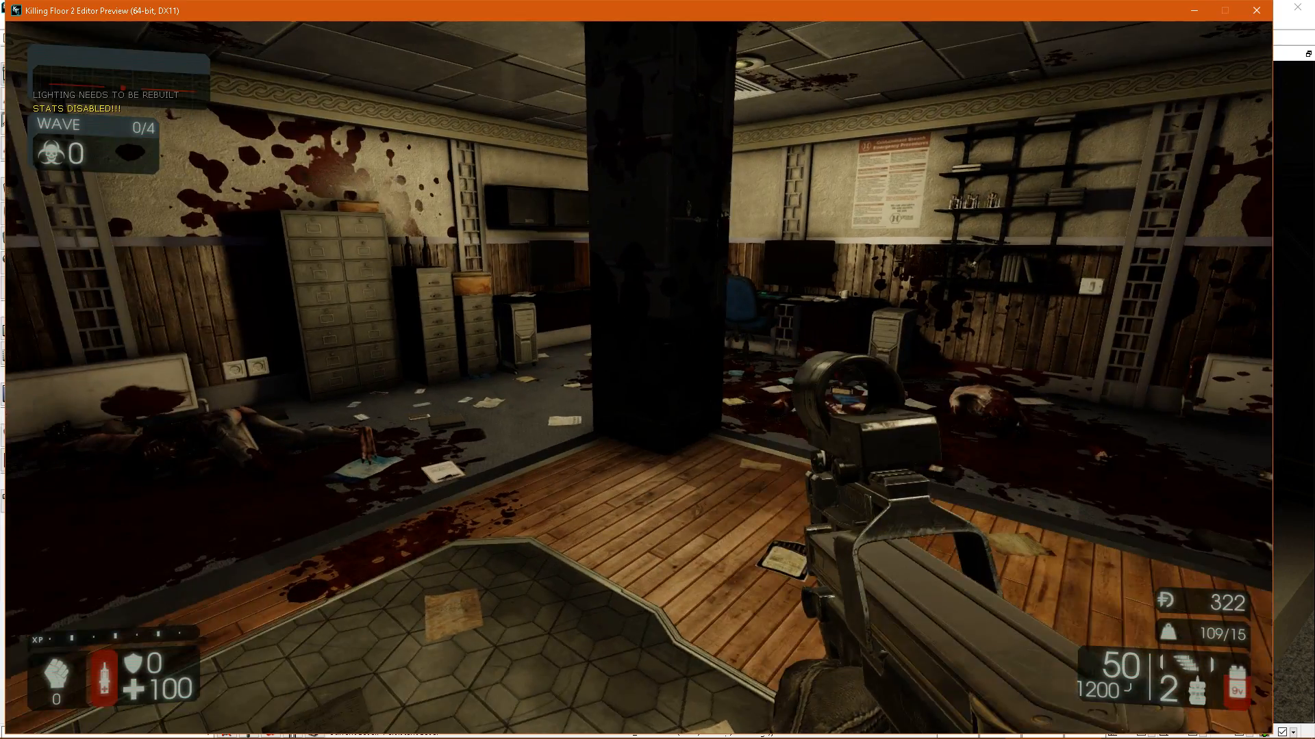
pyautogui.press('w')
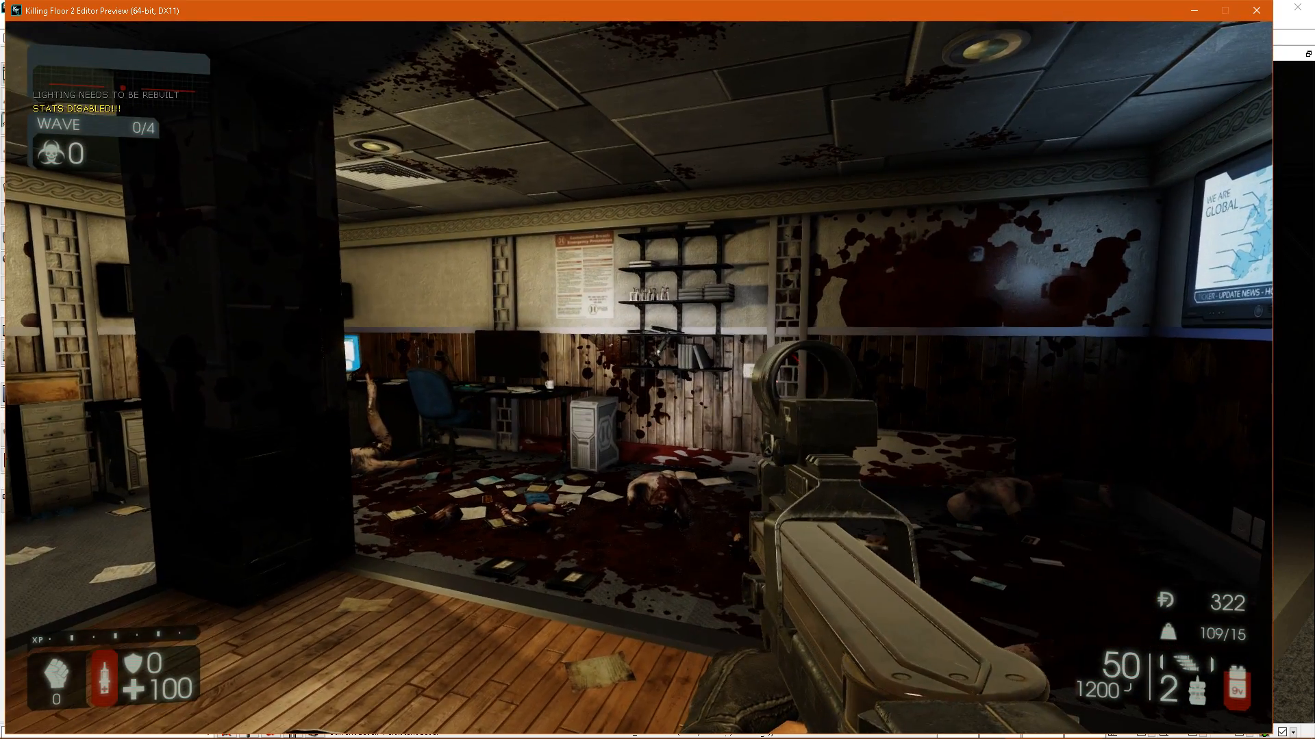
pyautogui.press('w')
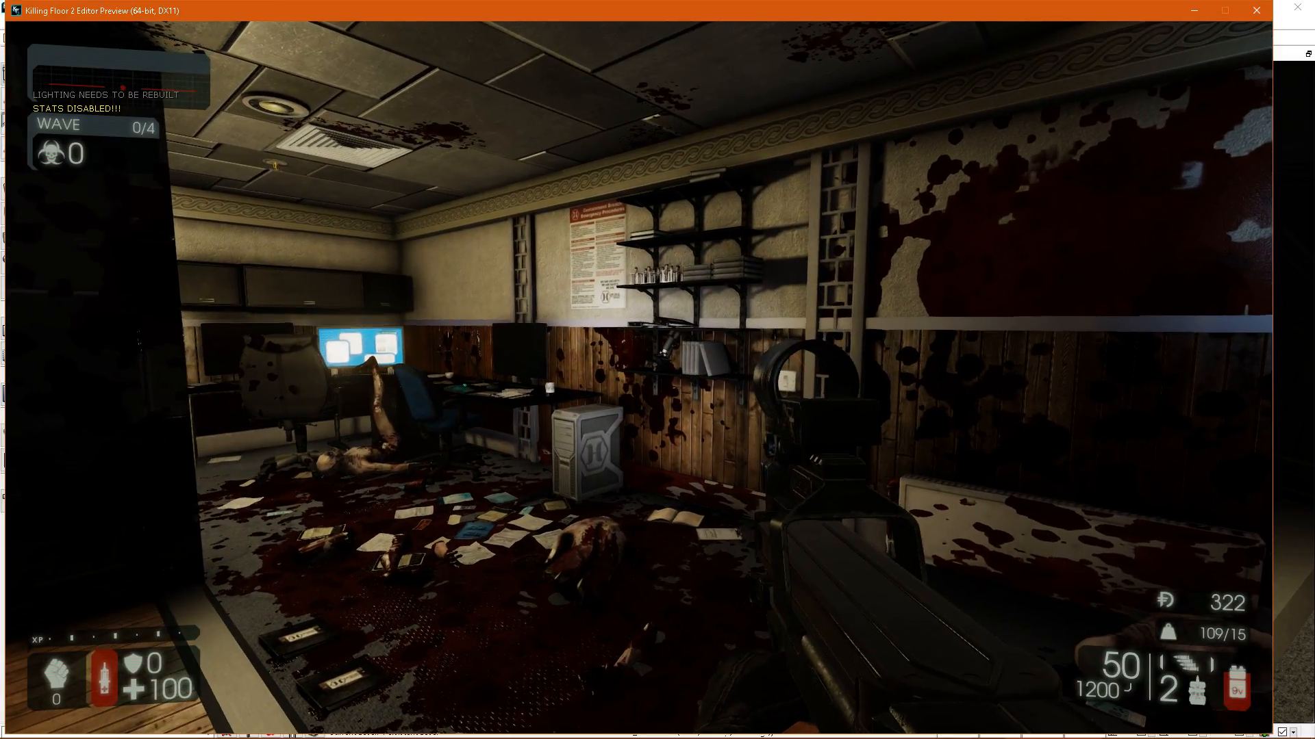
pyautogui.press('s')
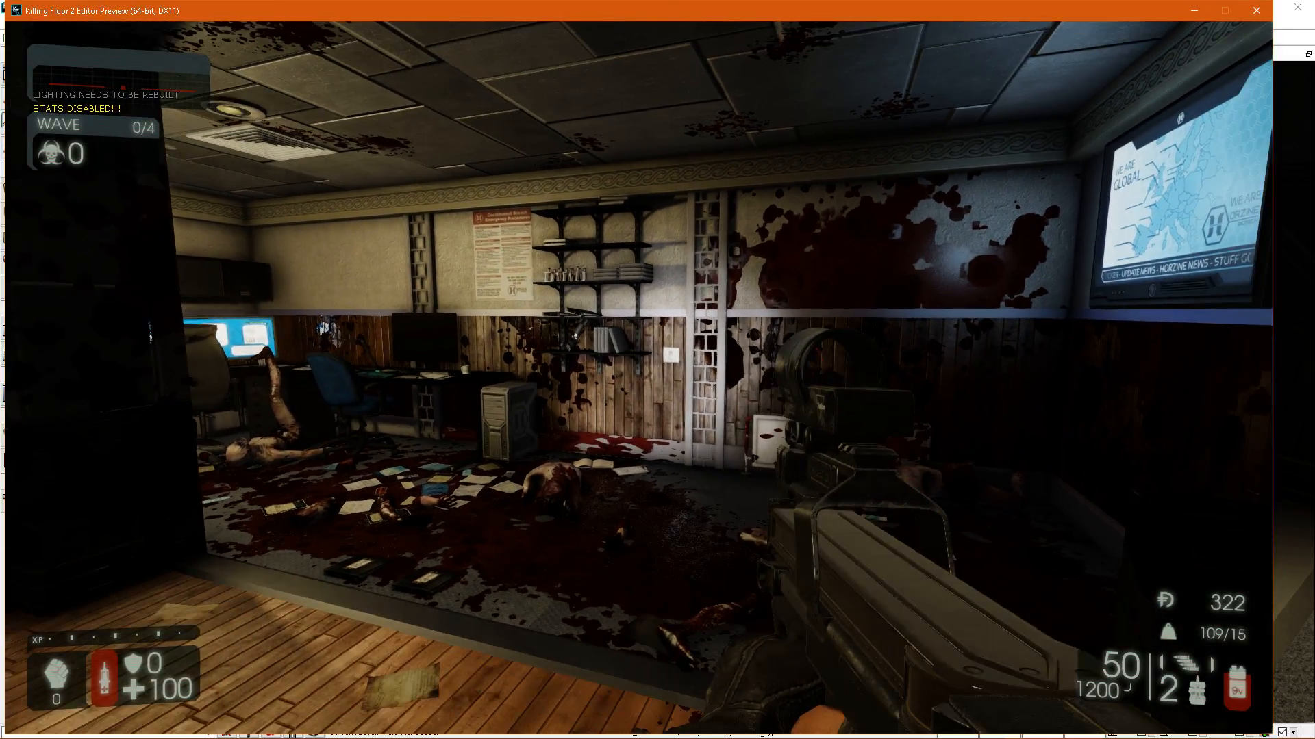
# Examine the blood splatter on the carpet and scattered papers beside the computer tower up close.
pyautogui.press('d')
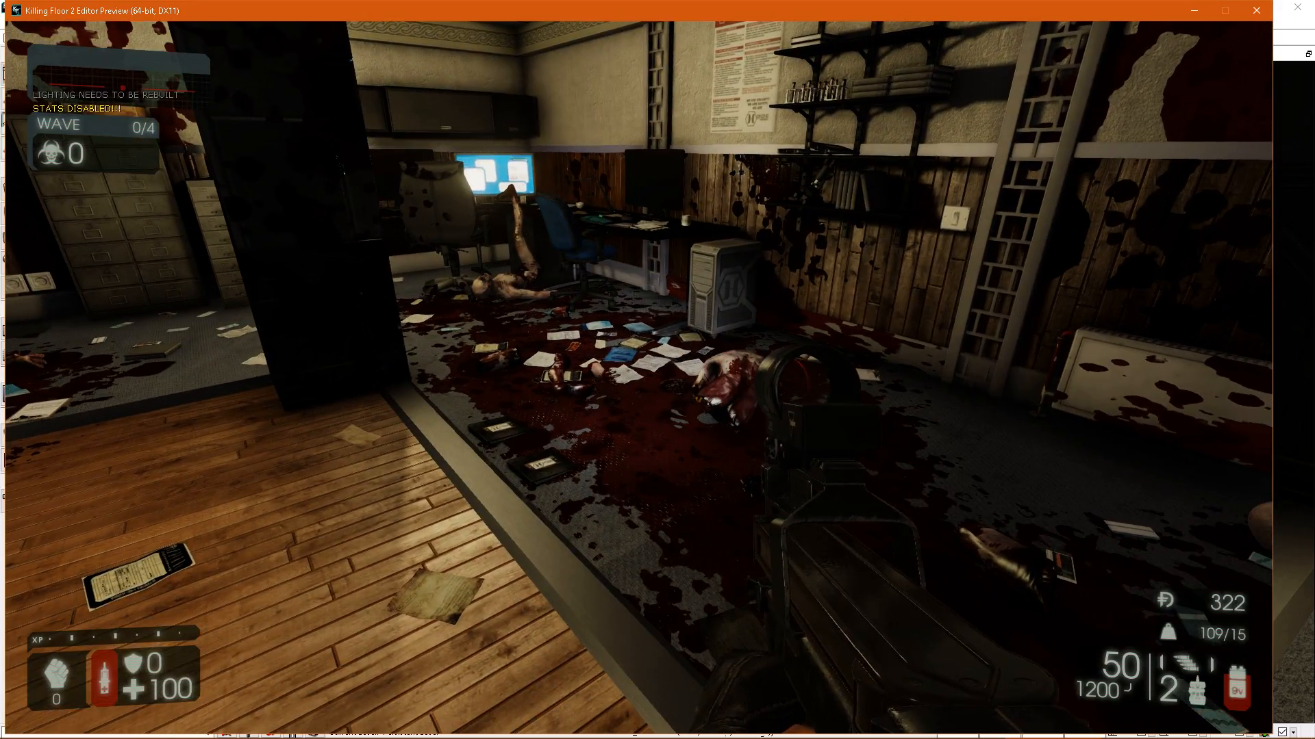
pyautogui.press('w')
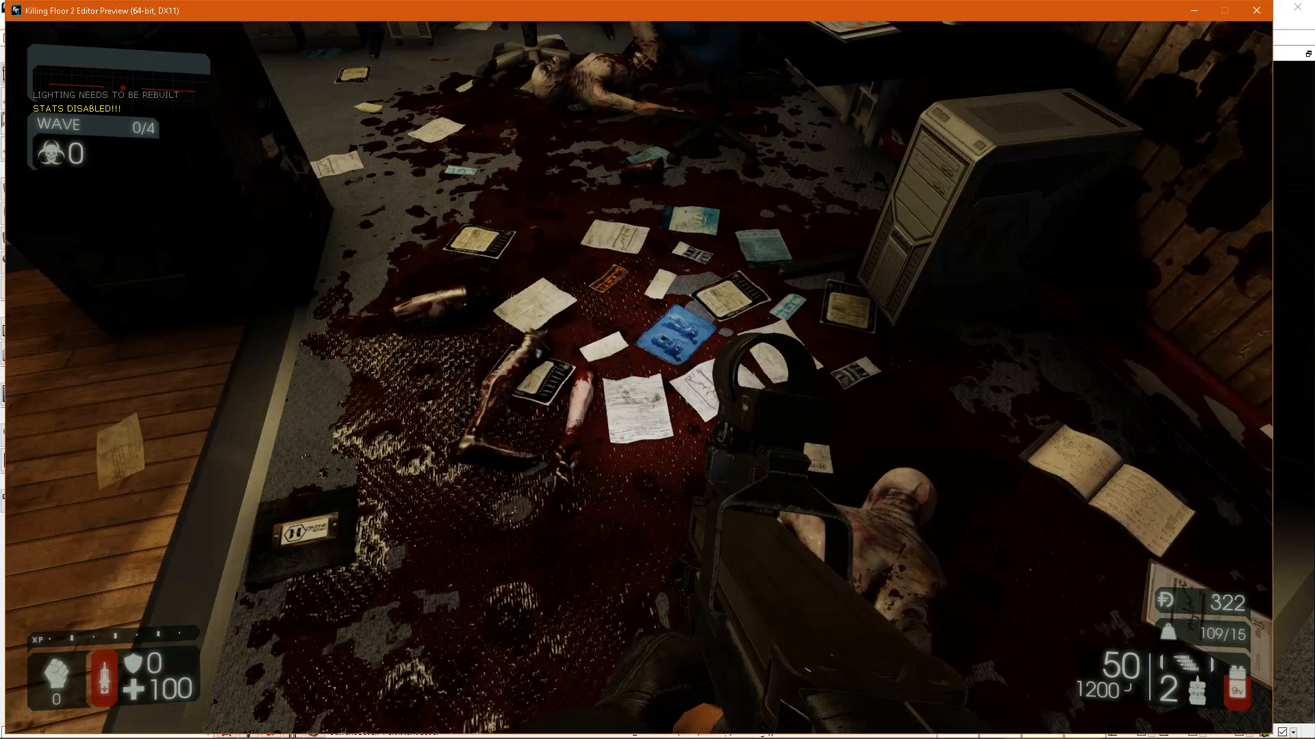
pyautogui.press('a')
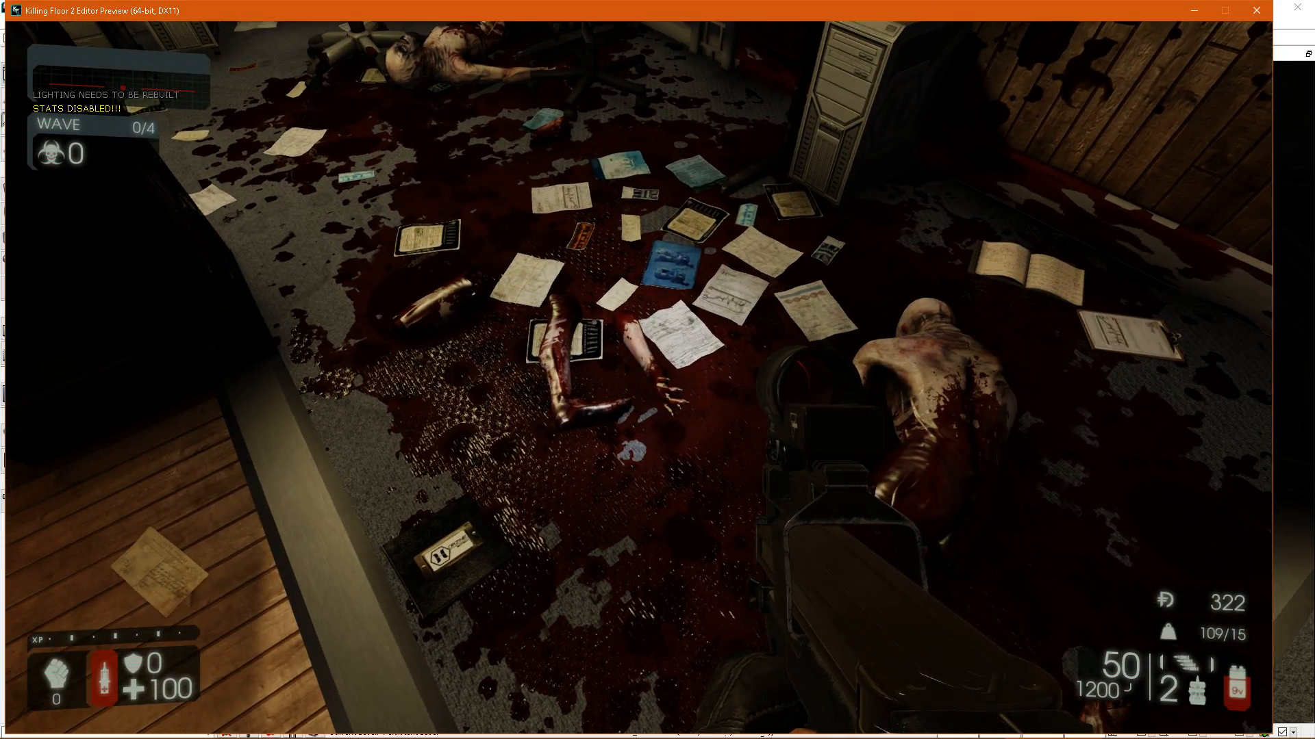
pyautogui.press('a')
pyautogui.press('a')
pyautogui.press('s')
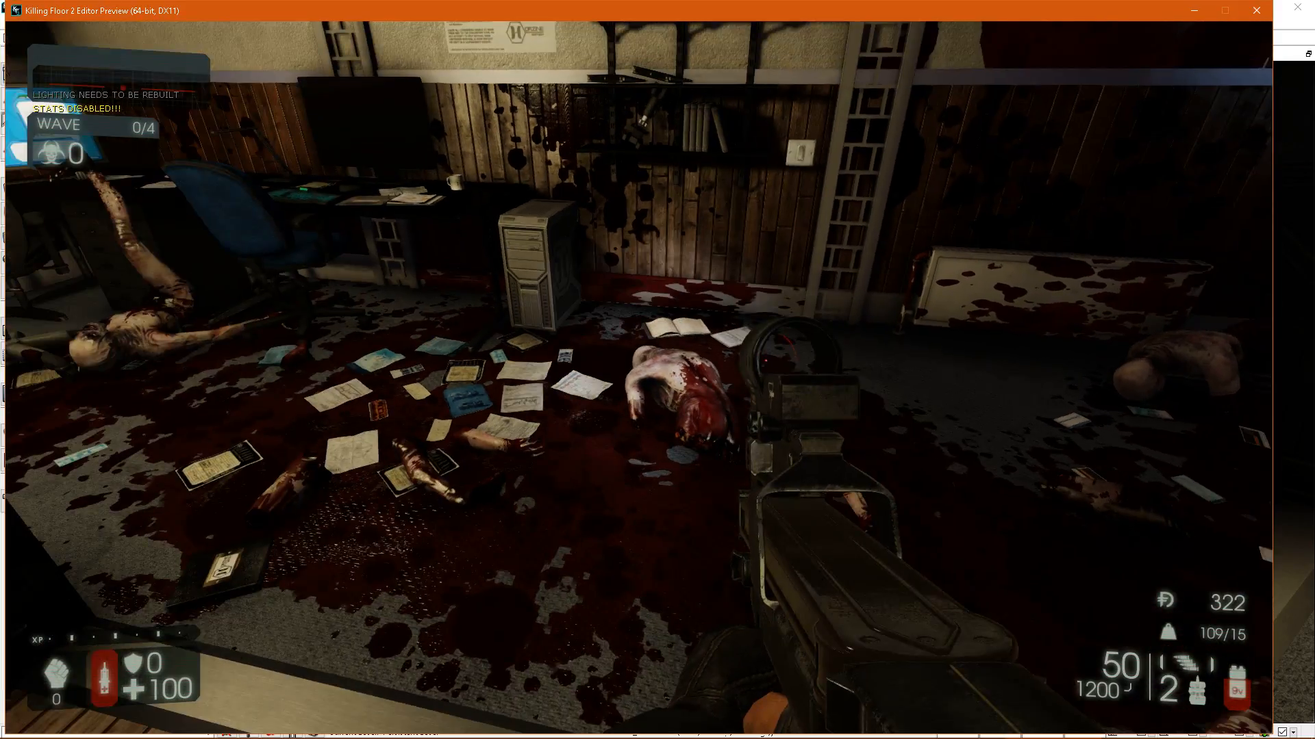
# End the play session and save the current level in the editor.
pyautogui.press('Escape')
pyautogui.moveTo(992, 241); pyautogui.dragTo(1068, 239, button='right')
pyautogui.moveTo(808, 205); pyautogui.dragTo(286, 129, button='right')
pyautogui.click(66, 38)
# Add the carpet pieces, a floor strip and the papers scattered around the desks to the wooden floor selection.
pyautogui.moveTo(552, 331); pyautogui.dragTo(799, 463, button='right')
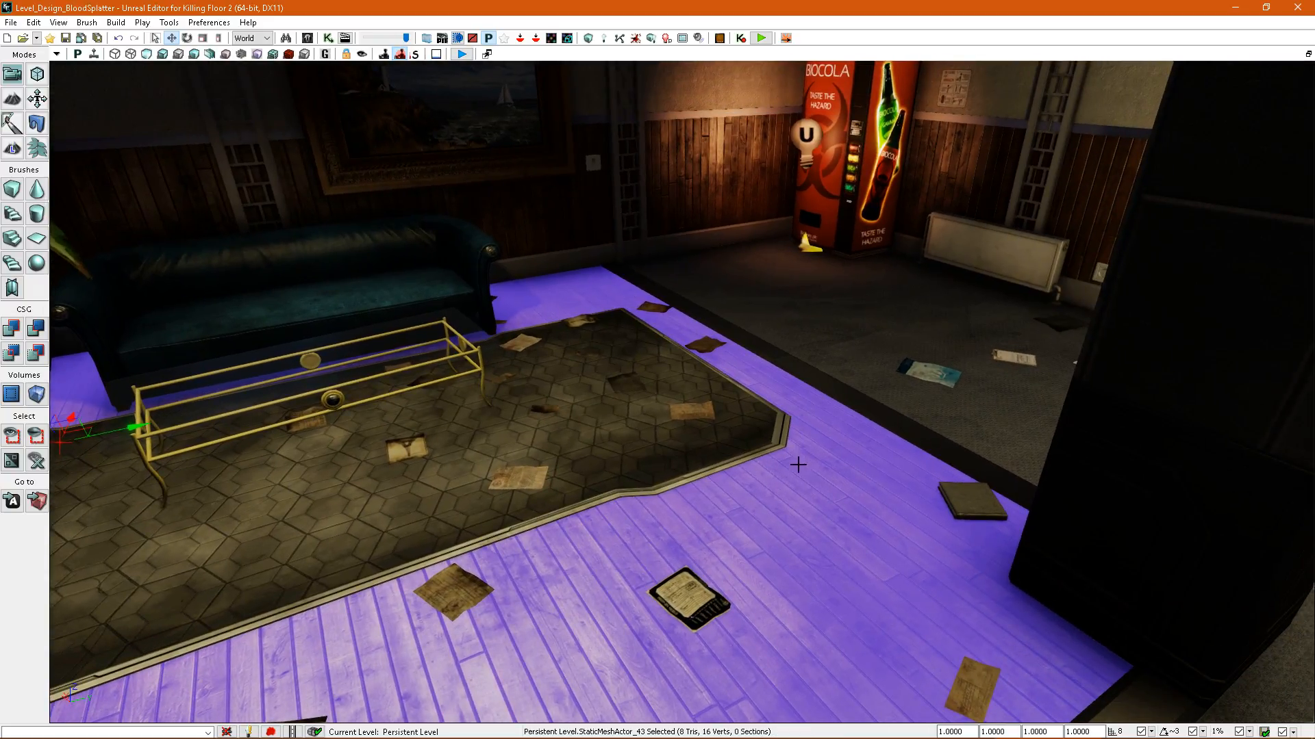
pyautogui.keyDown('ctrl'); pyautogui.click(709, 346); pyautogui.keyUp('ctrl')
pyautogui.keyDown('ctrl'); pyautogui.click(708, 384); pyautogui.keyUp('ctrl')
pyautogui.moveTo(746, 408); pyautogui.dragTo(798, 552, button='right')
pyautogui.keyDown('ctrl'); pyautogui.click(576, 488); pyautogui.keyUp('ctrl')
pyautogui.keyDown('ctrl'); pyautogui.click(783, 507); pyautogui.keyUp('ctrl')
pyautogui.keyDown('ctrl'); pyautogui.click(750, 507); pyautogui.keyUp('ctrl')
pyautogui.keyDown('ctrl'); pyautogui.click(753, 515); pyautogui.keyUp('ctrl')
pyautogui.moveTo(753, 515); pyautogui.dragTo(781, 530, button='right')
pyautogui.keyDown('ctrl'); pyautogui.click(702, 461); pyautogui.keyUp('ctrl')
pyautogui.keyDown('ctrl'); pyautogui.click(581, 472); pyautogui.keyUp('ctrl')
pyautogui.keyDown('ctrl'); pyautogui.click(546, 359); pyautogui.keyUp('ctrl')
pyautogui.keyDown('ctrl'); pyautogui.click(550, 480); pyautogui.keyUp('ctrl')
pyautogui.moveTo(550, 480); pyautogui.dragTo(827, 411, button='right')
pyautogui.keyDown('ctrl'); pyautogui.click(710, 332); pyautogui.keyUp('ctrl')
pyautogui.keyDown('ctrl'); pyautogui.click(827, 411); pyautogui.keyUp('ctrl')
pyautogui.keyDown('ctrl'); pyautogui.click(806, 481); pyautogui.keyUp('ctrl')
pyautogui.moveTo(806, 482); pyautogui.dragTo(678, 416, button='right')
pyautogui.keyDown('ctrl'); pyautogui.click(678, 397); pyautogui.keyUp('ctrl')
pyautogui.keyDown('ctrl'); pyautogui.click(524, 448); pyautogui.keyUp('ctrl')
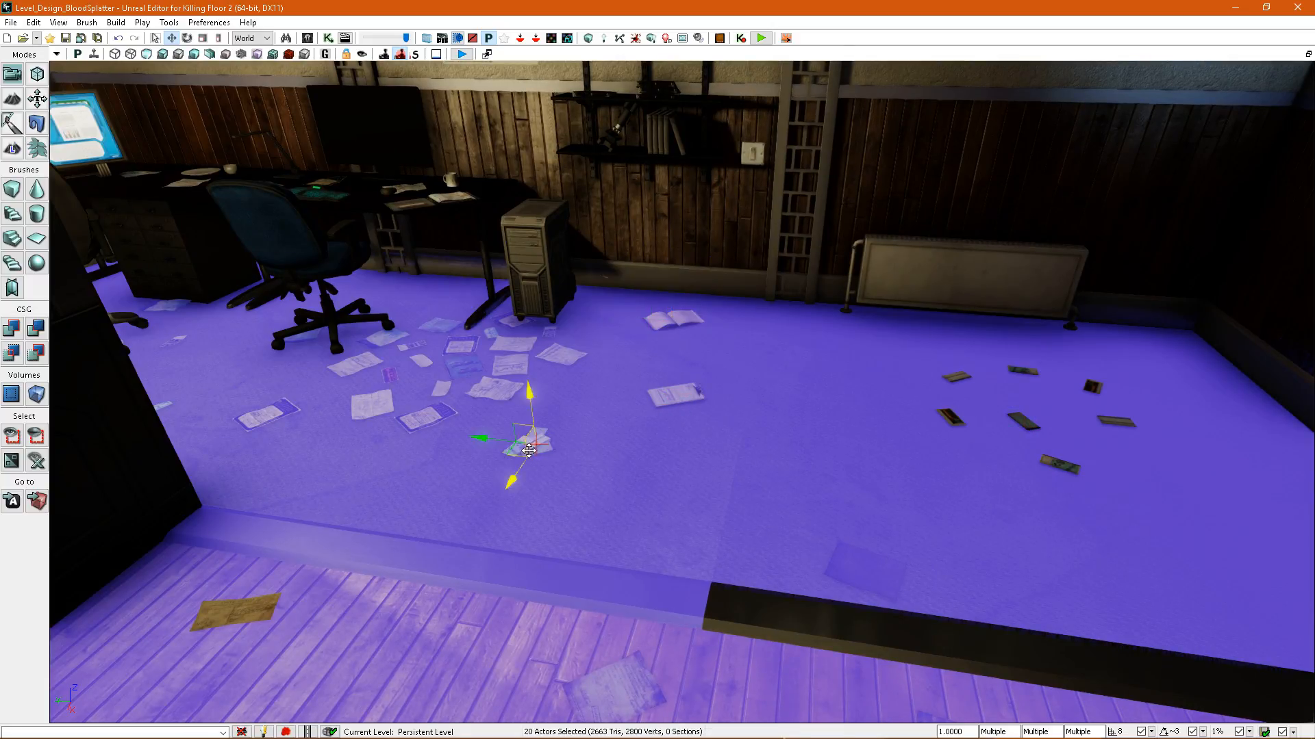
# Add the remaining wooden-floor paper, dark floor strip and small debris near the radiator to the selection, undoing the stray change.
pyautogui.keyDown('ctrl'); pyautogui.click(253, 607); pyautogui.keyUp('ctrl')
pyautogui.keyDown('ctrl'); pyautogui.moveTo(493, 443); pyautogui.dragTo(545, 417, button='right'); pyautogui.keyUp('ctrl')
pyautogui.hotkey('ctrl', 'z')
pyautogui.keyDown('ctrl'); pyautogui.click(704, 470); pyautogui.keyUp('ctrl')
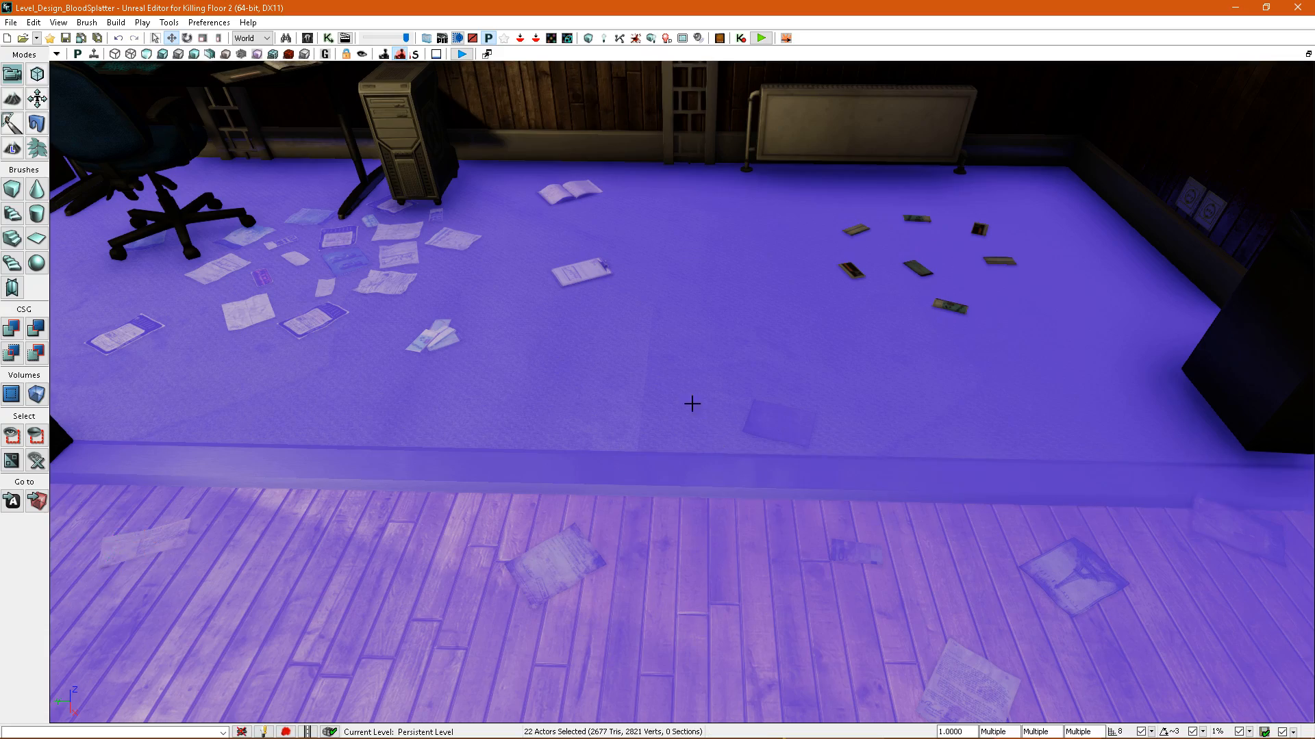
pyautogui.moveTo(656, 373); pyautogui.dragTo(767, 484, button='right')
pyautogui.keyDown('ctrl'); pyautogui.click(735, 388); pyautogui.keyUp('ctrl')
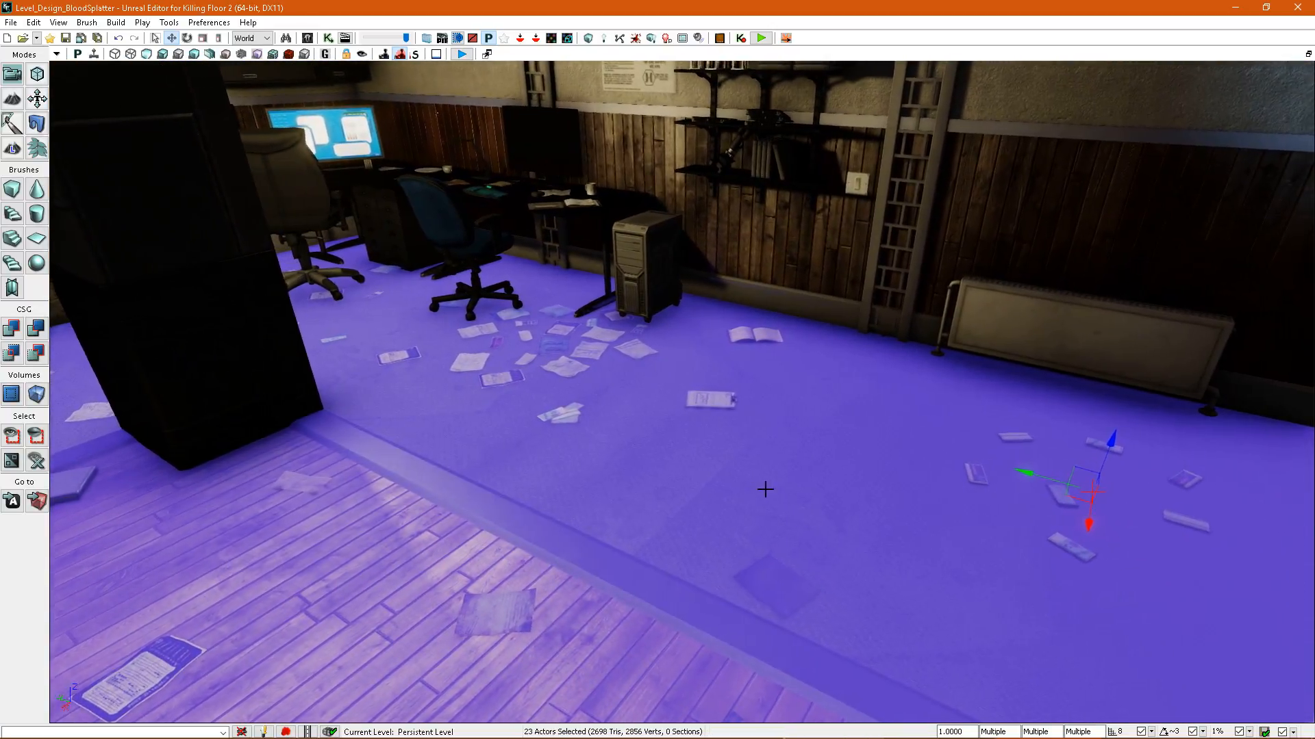
# Try to combine the selected static meshes under a name starting with Bloody_office in package Level_Design_BloodSplatter, replacing the actors in the scene.
pyautogui.rightClick(722, 502)
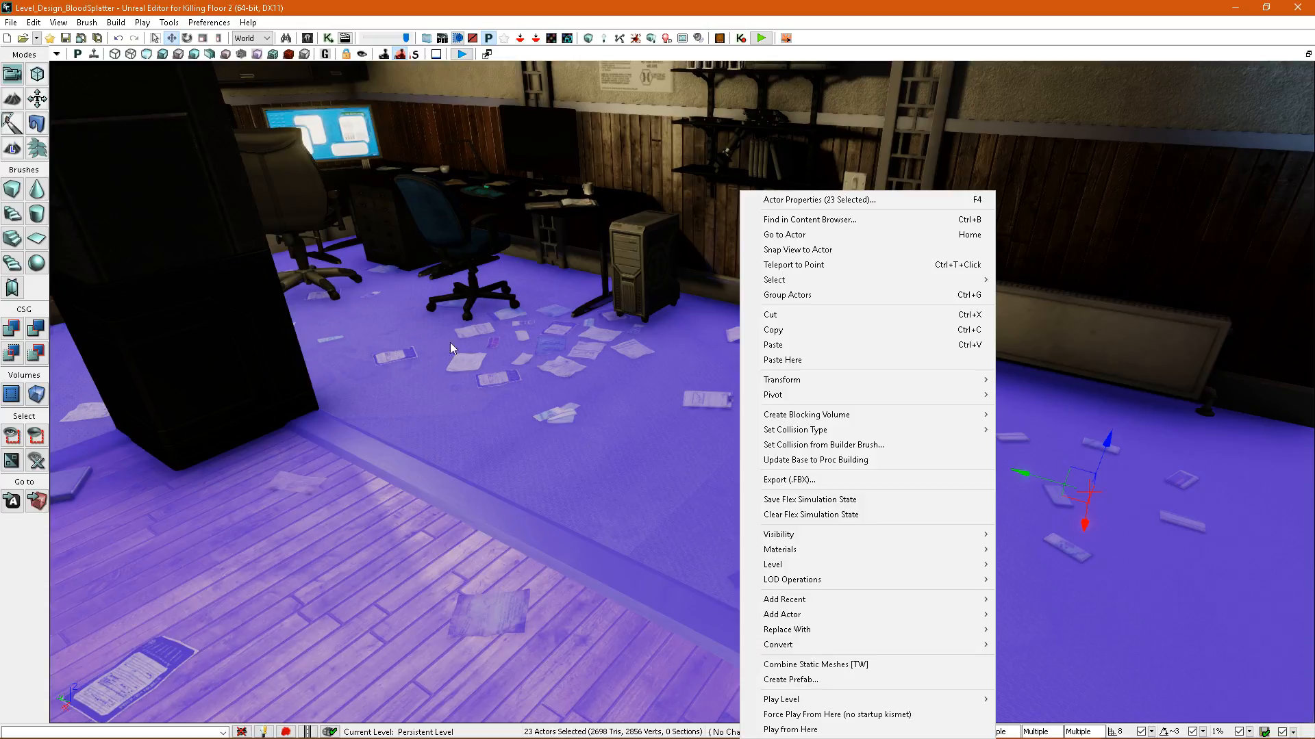
pyautogui.click(842, 664)
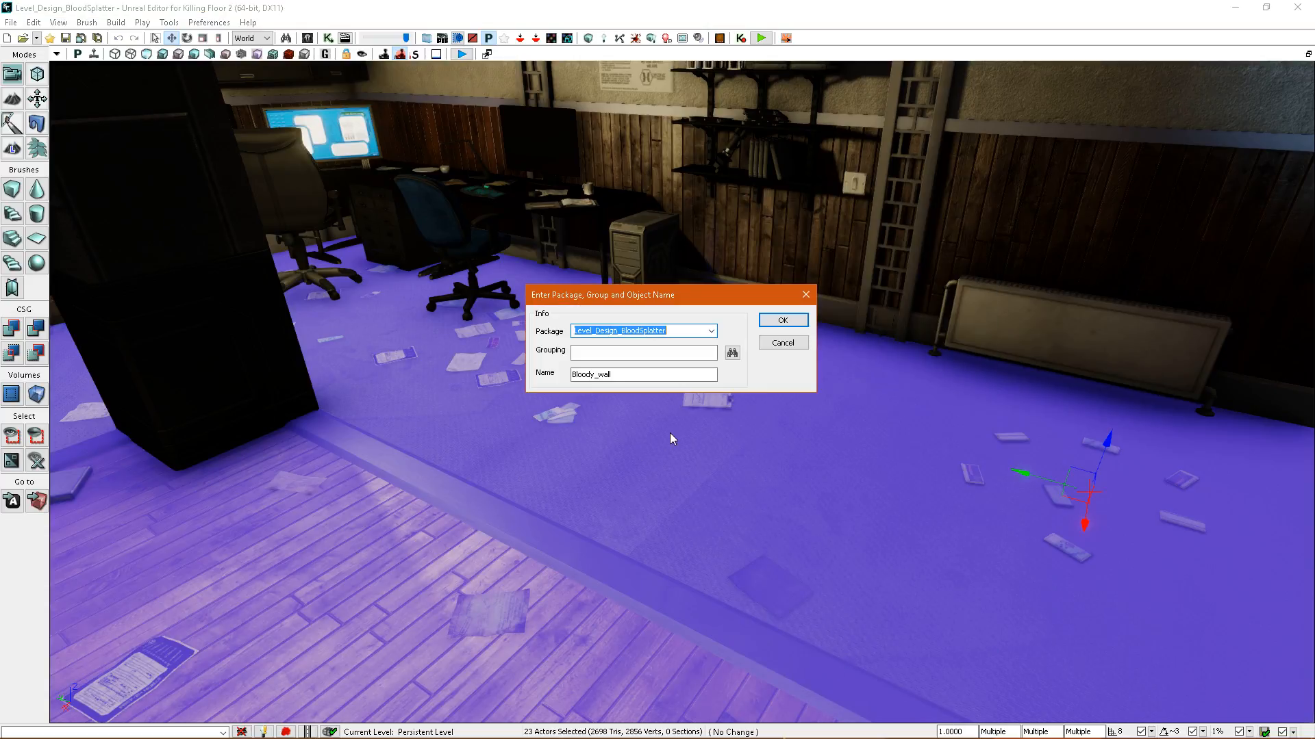
pyautogui.click(624, 379)
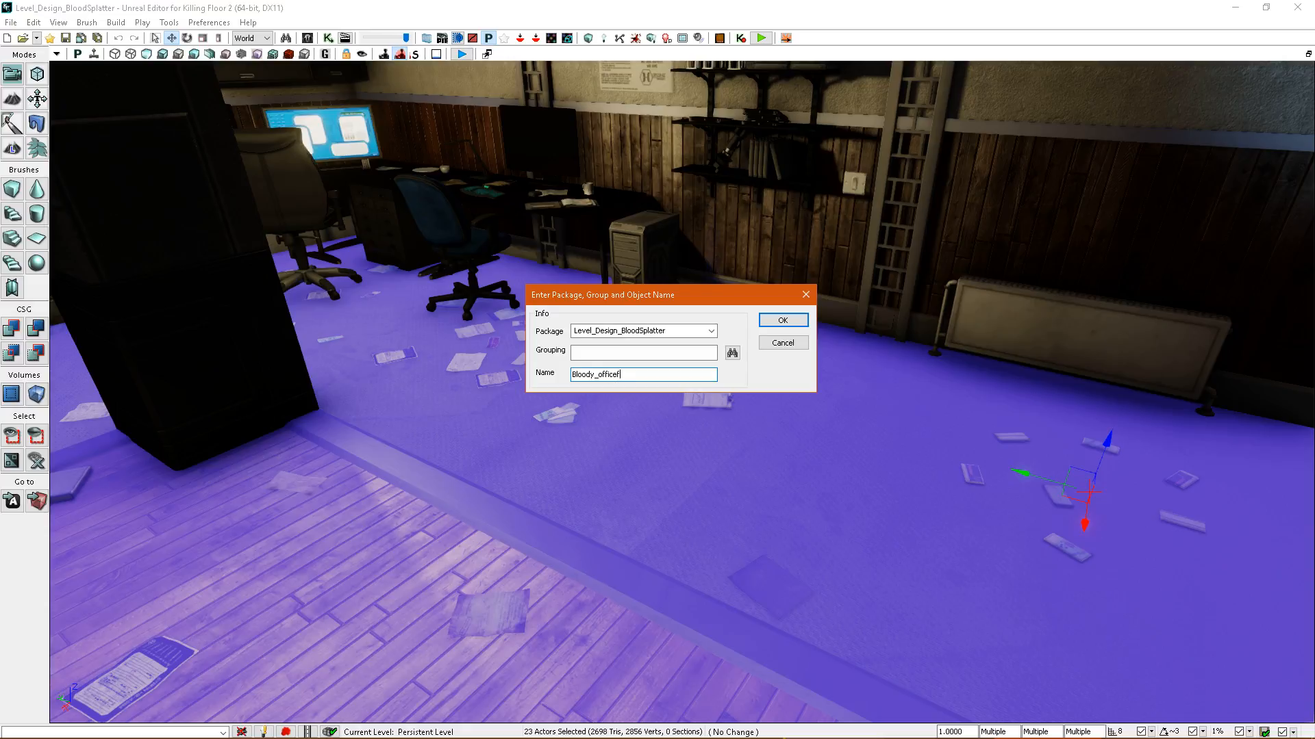
pyautogui.click(784, 321)
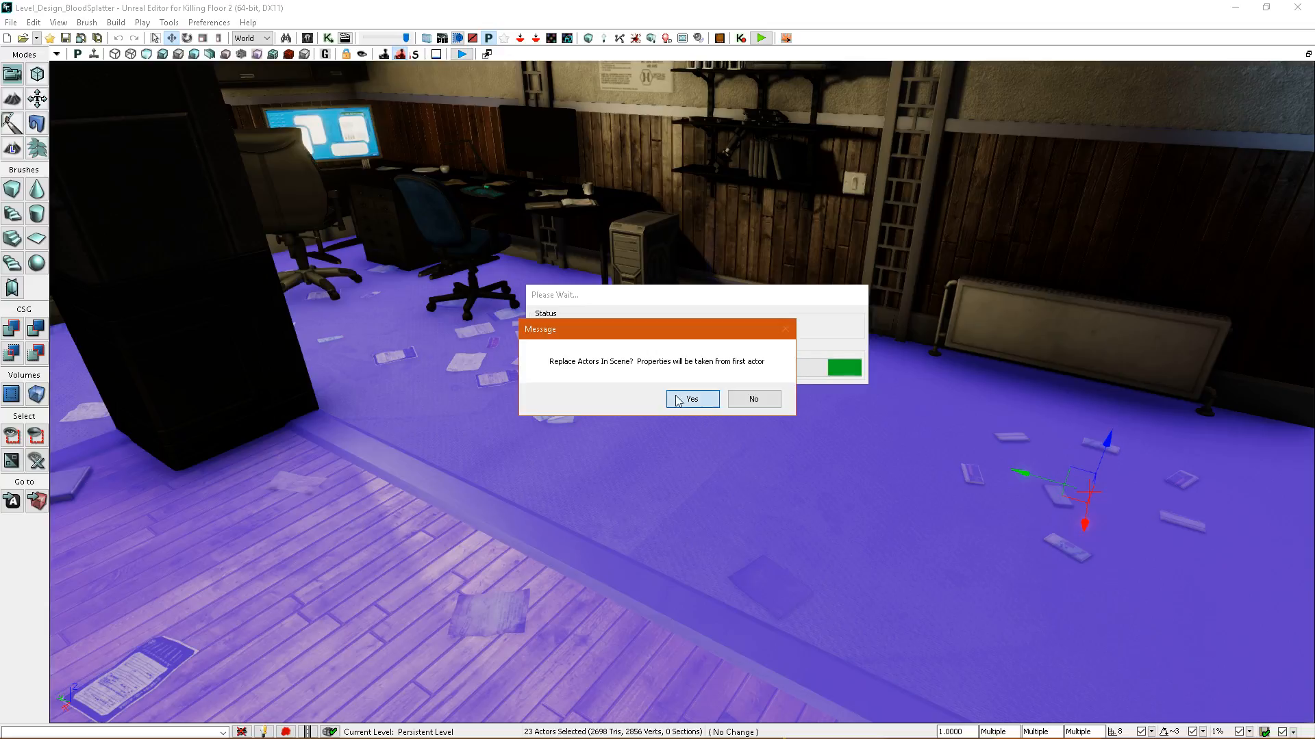
pyautogui.click(692, 399)
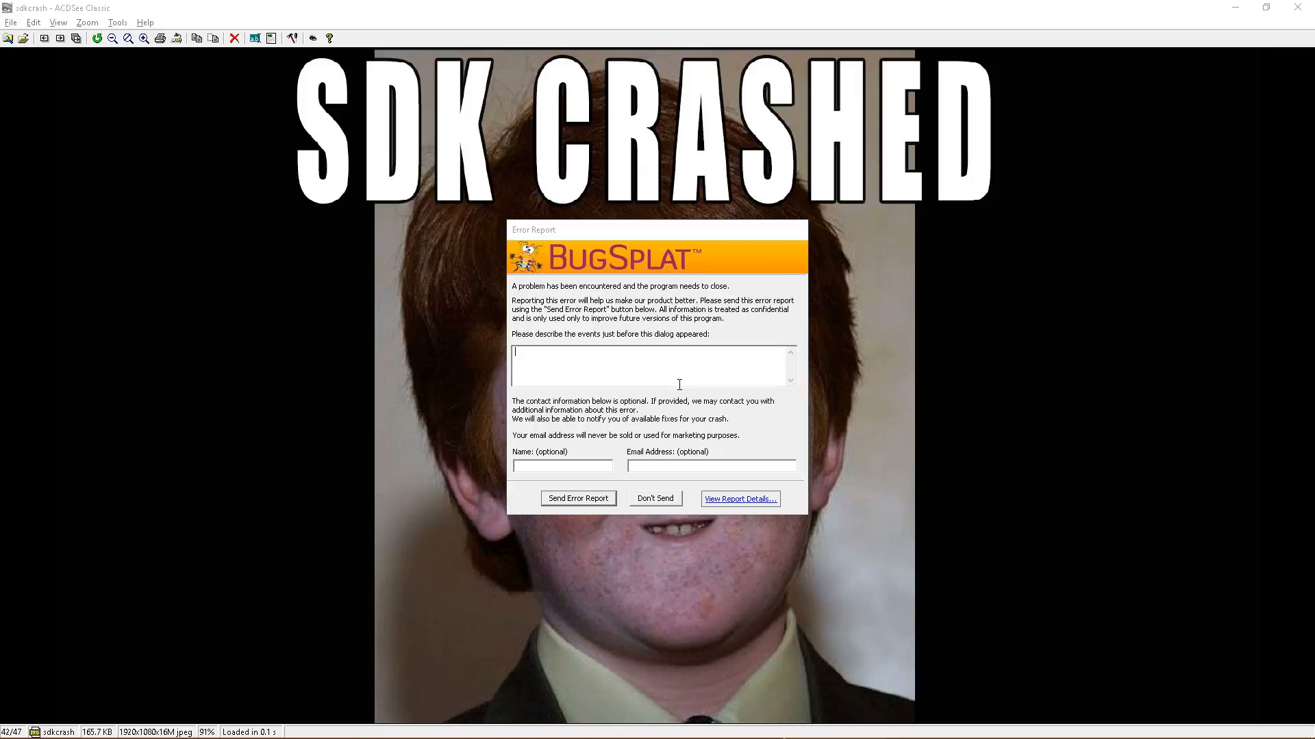
# Close the crash report without sending it, relaunch the Killing Floor 2 SDK game editor and dismiss its load errors.
pyautogui.click(656, 498)
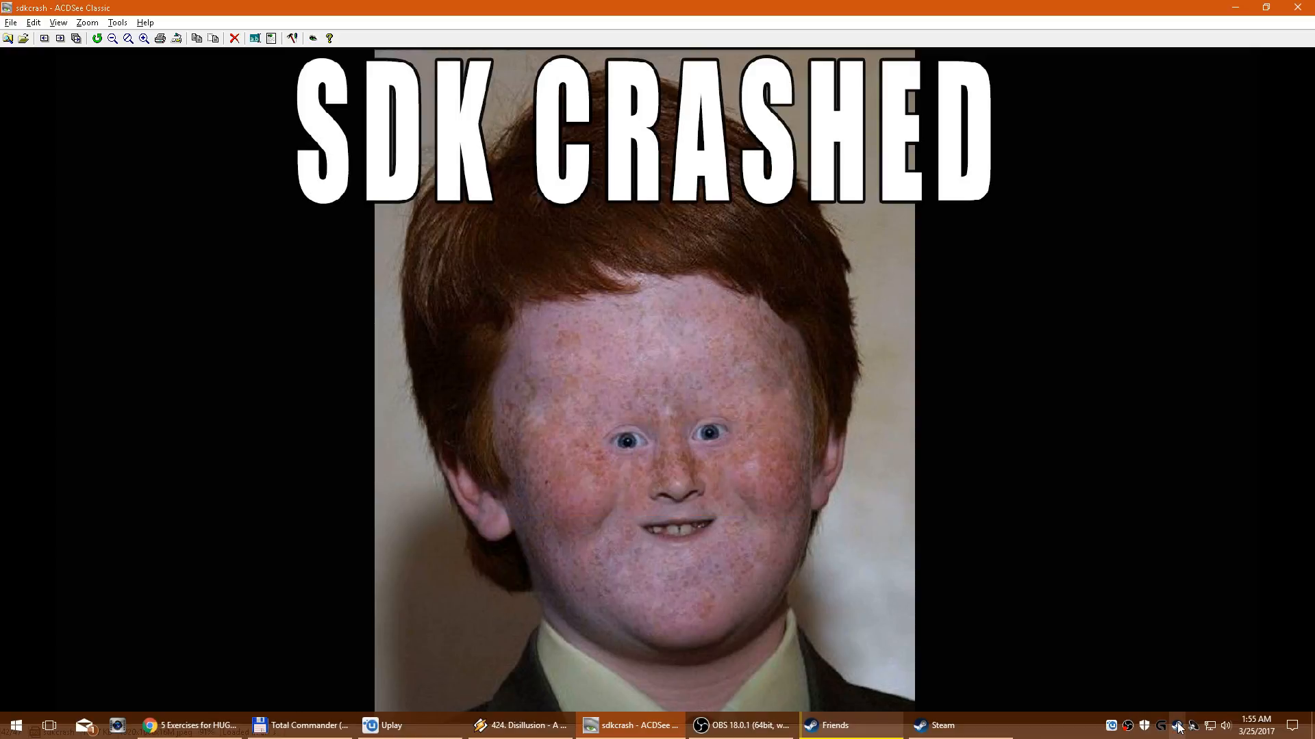
pyautogui.rightClick(1177, 726)
pyautogui.click(1104, 556)
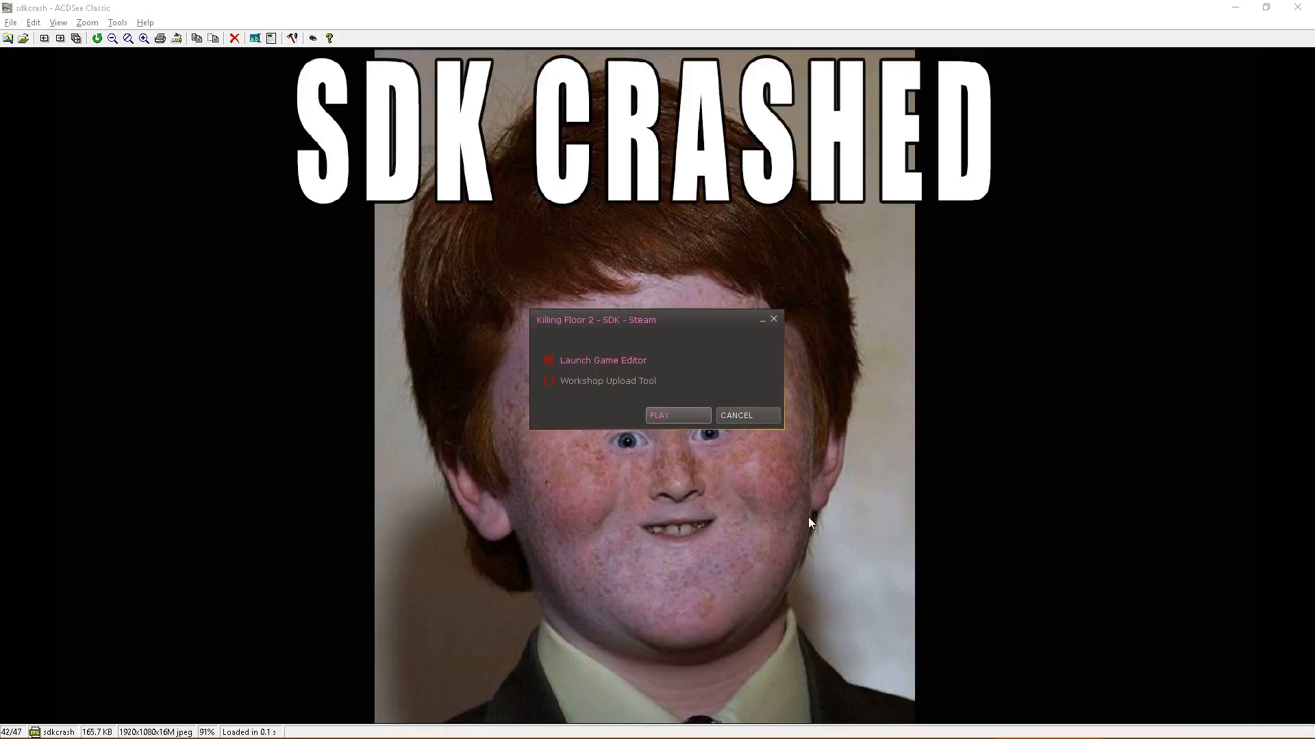
pyautogui.click(686, 415)
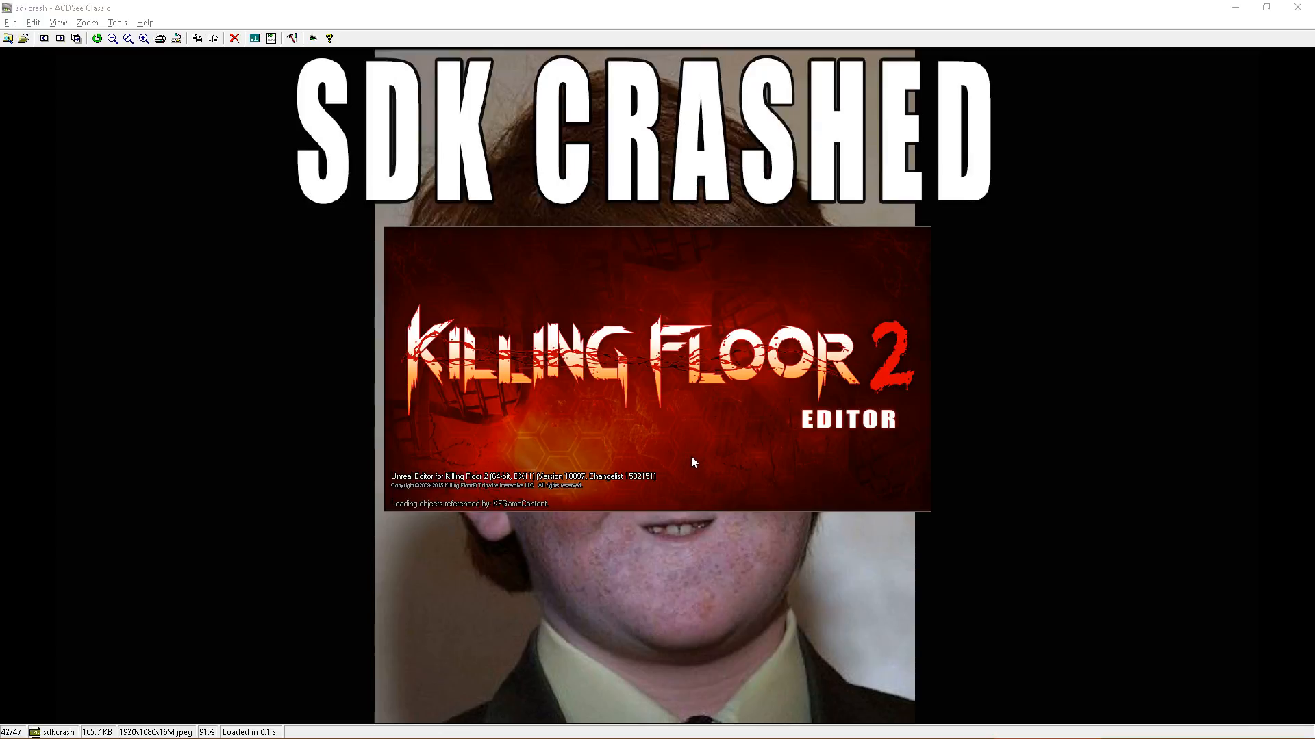
pyautogui.click(773, 430)
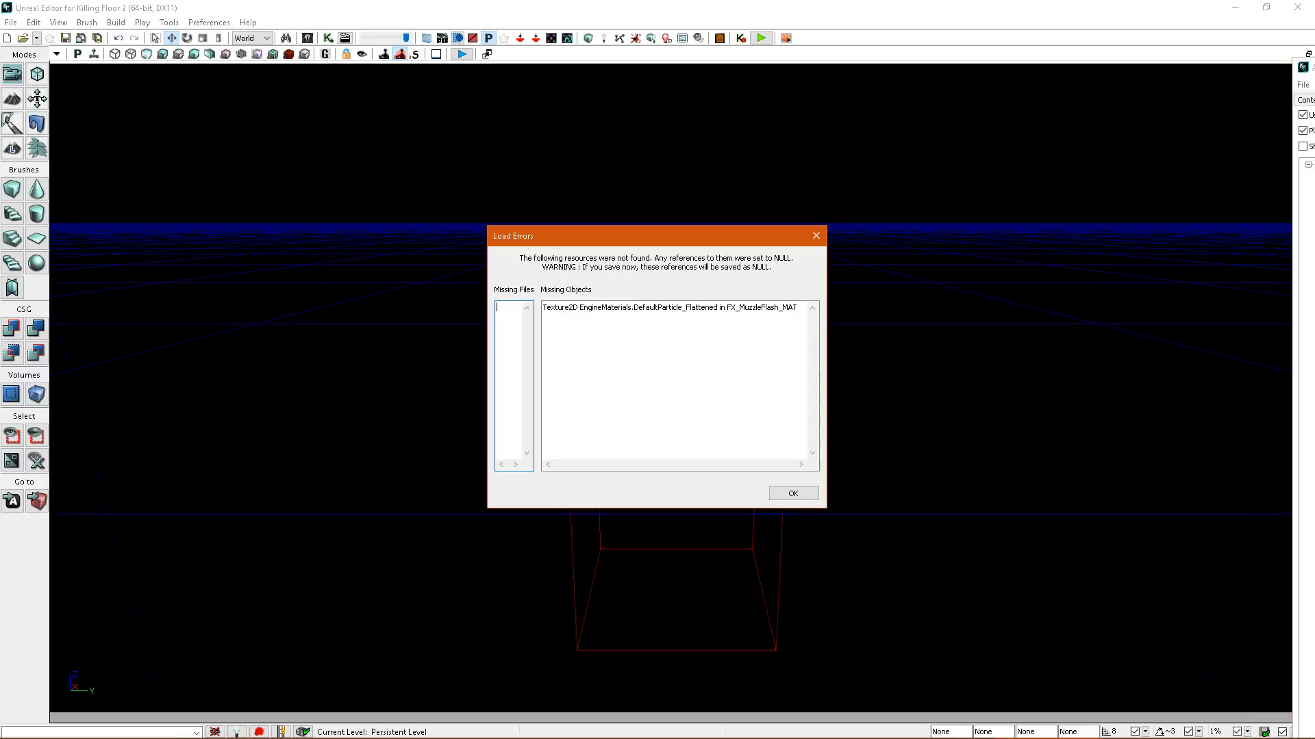
pyautogui.click(787, 495)
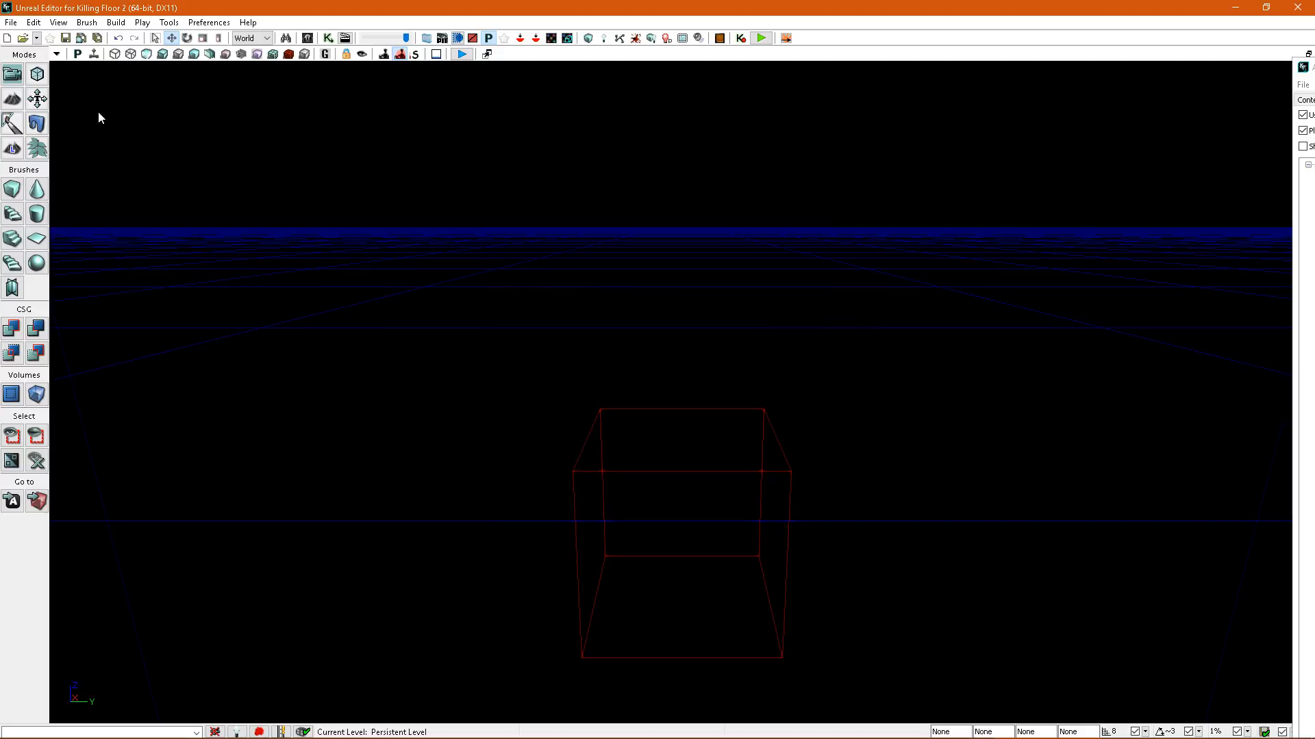
# Reopen the recent level Level_Design_BloodSplatter.kfm.
pyautogui.click(11, 22)
pyautogui.moveTo(69, 240)
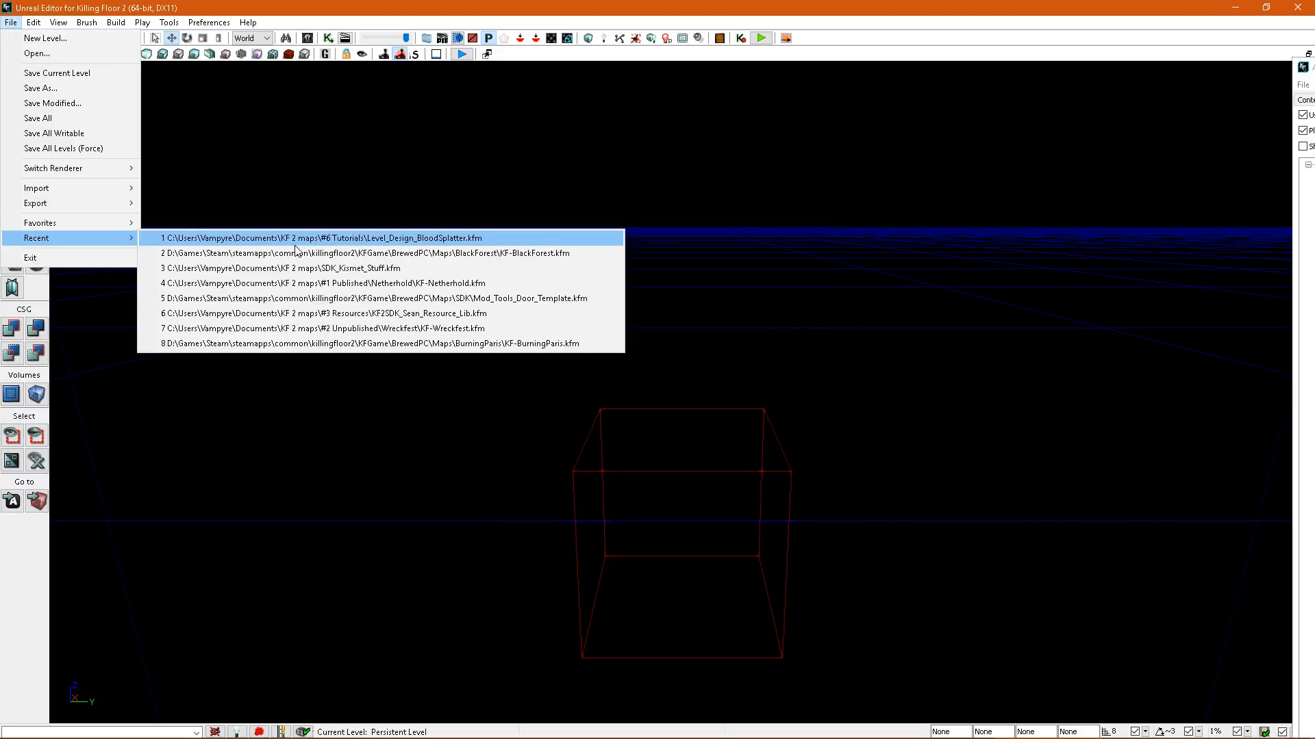
pyautogui.click(321, 239)
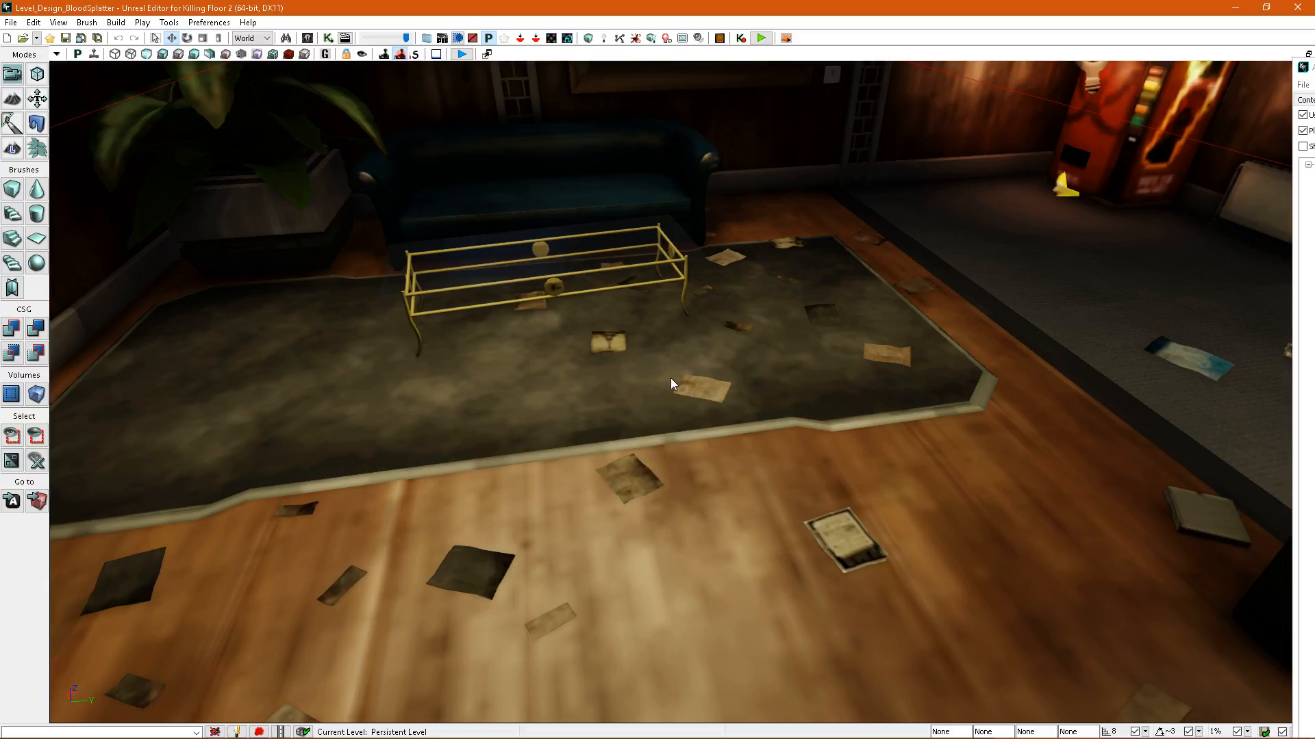
# Select the carpet in front of the vending machine with a paper on it, and set the drag grid to 640.
pyautogui.moveTo(671, 384); pyautogui.dragTo(766, 352, button='right')
pyautogui.click(654, 366)
pyautogui.moveTo(660, 371); pyautogui.dragTo(726, 377, button='right')
pyautogui.keyDown('ctrl'); pyautogui.click(751, 375); pyautogui.keyUp('ctrl')
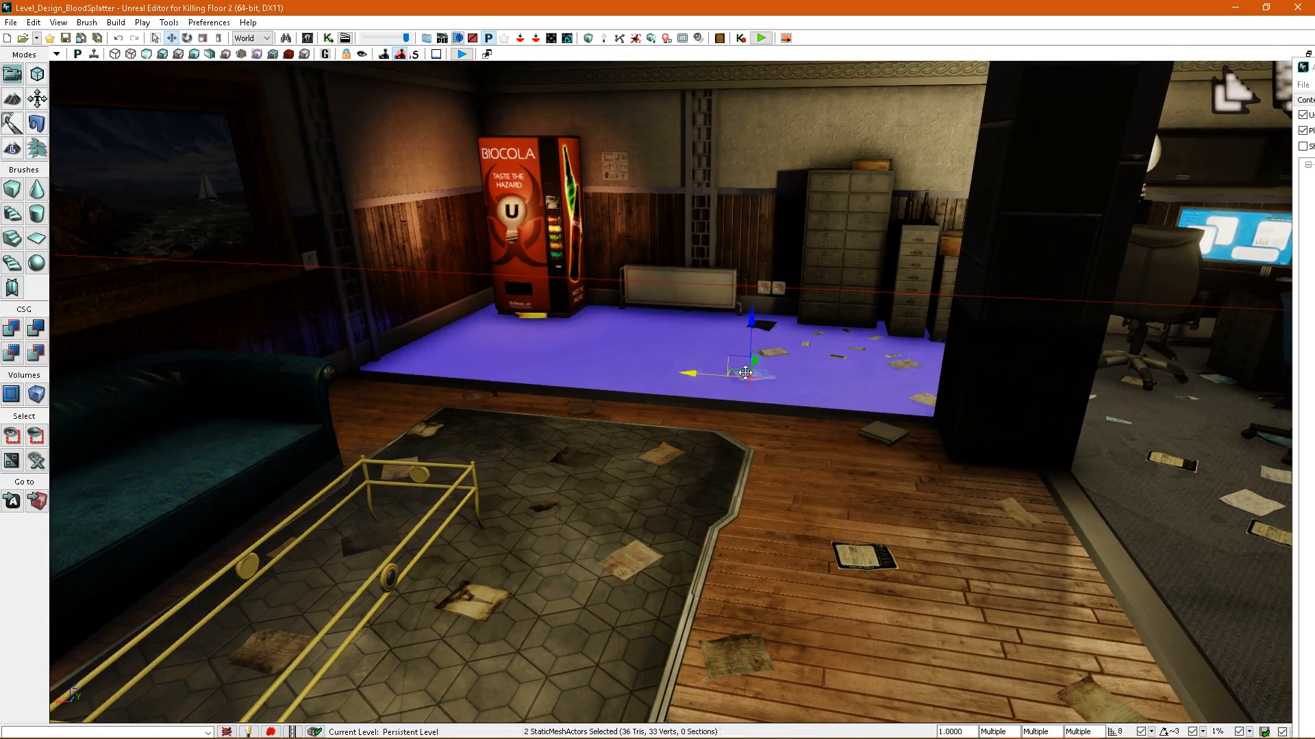
pyautogui.click(1151, 732)
pyautogui.click(1164, 714)
pyautogui.moveTo(856, 493); pyautogui.dragTo(864, 488, button='right')
# Add the scattered papers and the book near the vending machine carpet to the selection.
pyautogui.keyDown('ctrl'); pyautogui.click(773, 361); pyautogui.keyUp('ctrl')
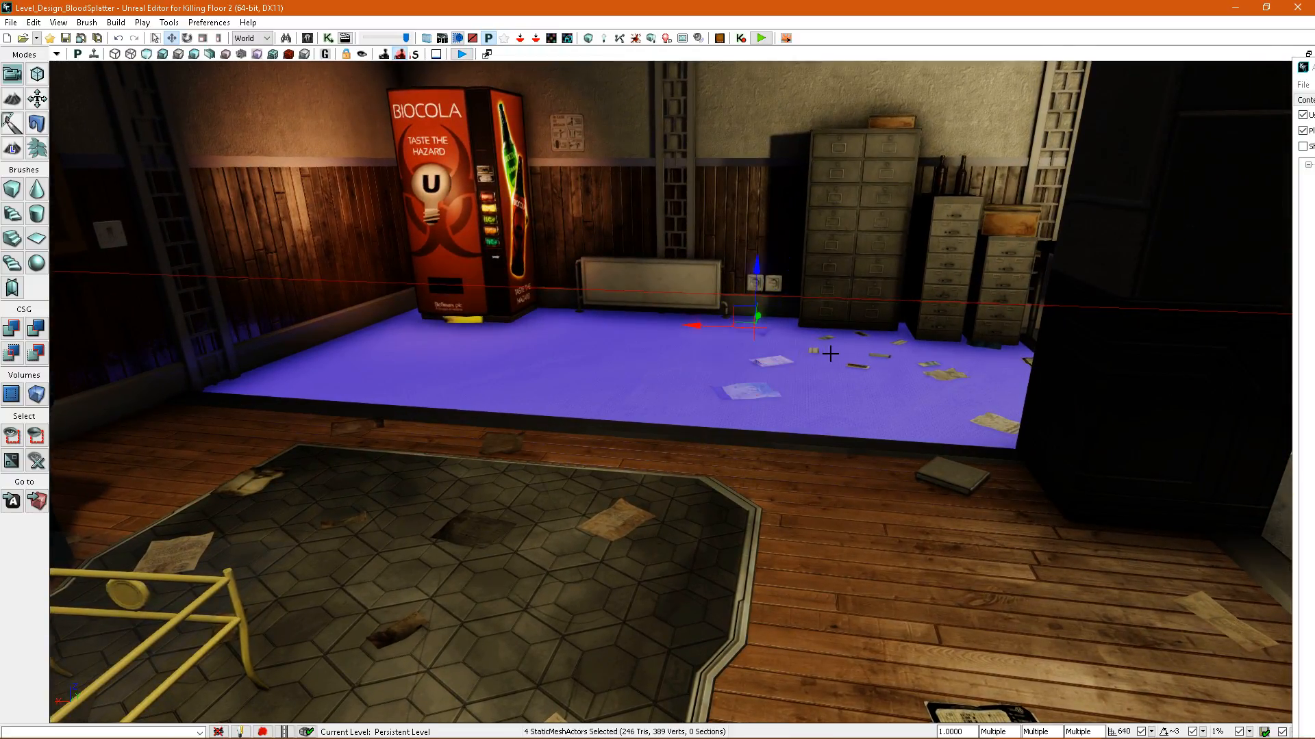
pyautogui.keyDown('ctrl'); pyautogui.click(860, 335); pyautogui.keyUp('ctrl')
pyautogui.keyDown('ctrl'); pyautogui.click(942, 375); pyautogui.keyUp('ctrl')
pyautogui.moveTo(942, 375); pyautogui.dragTo(973, 404, button='right')
pyautogui.keyDown('ctrl'); pyautogui.click(888, 407); pyautogui.keyUp('ctrl')
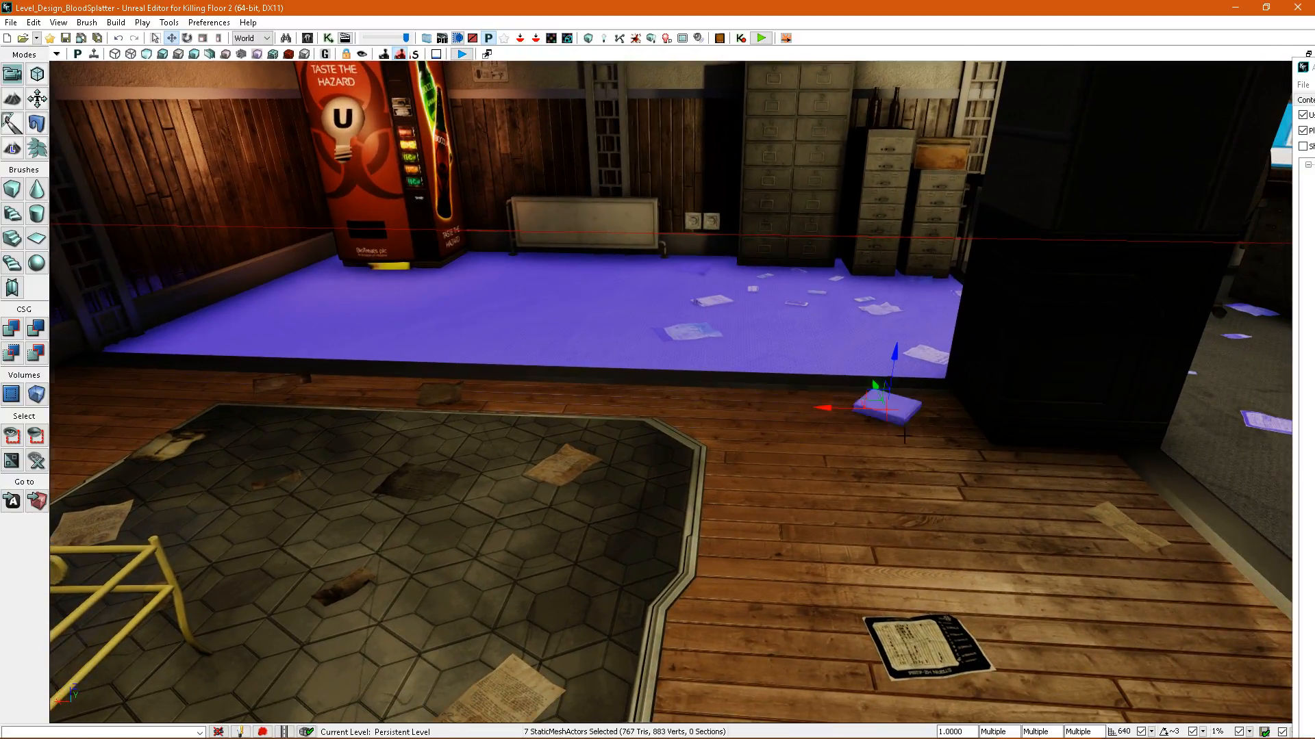
# Add the wooden floor, the hexagon-tiled mat and the papers lying on them to the selection.
pyautogui.keyDown('ctrl'); pyautogui.click(763, 453); pyautogui.keyUp('ctrl')
pyautogui.keyDown('ctrl'); pyautogui.click(665, 492); pyautogui.keyUp('ctrl')
pyautogui.moveTo(699, 440); pyautogui.dragTo(768, 474, button='right')
pyautogui.keyDown('ctrl'); pyautogui.click(777, 492); pyautogui.keyUp('ctrl')
pyautogui.keyDown('ctrl'); pyautogui.click(907, 367); pyautogui.keyUp('ctrl')
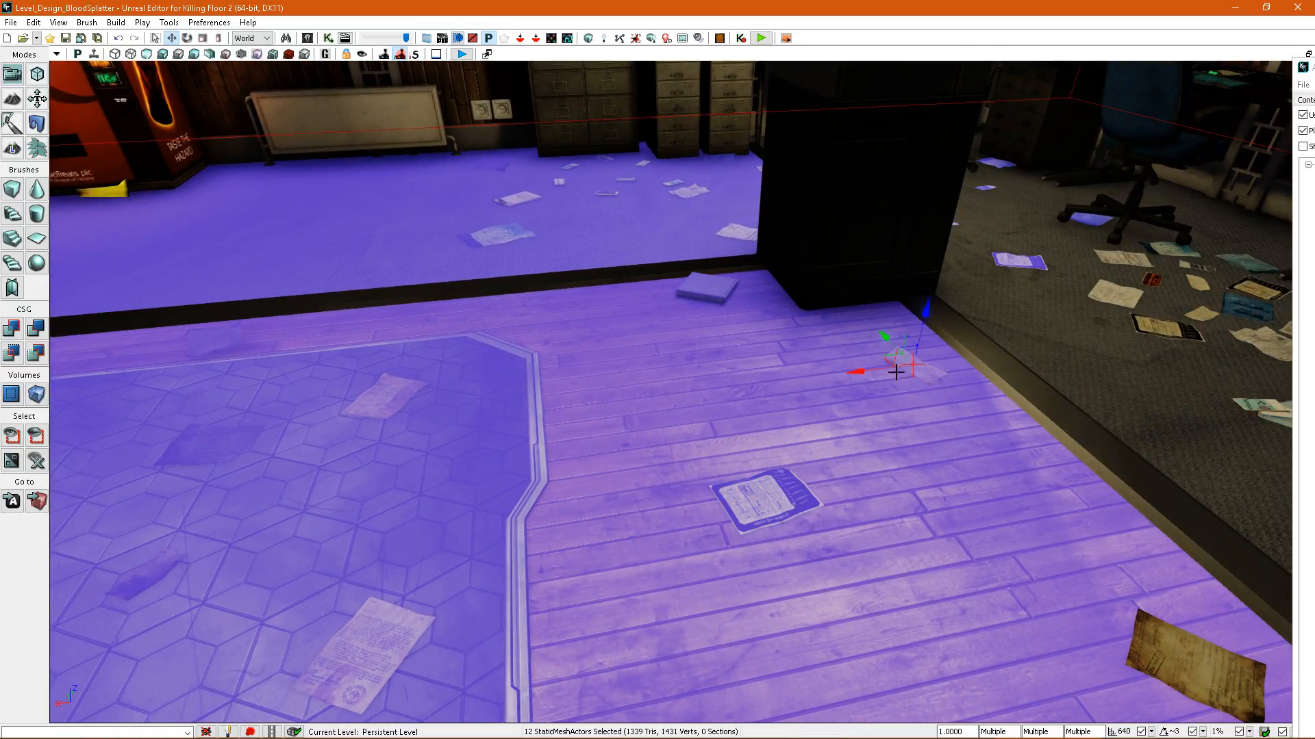
# Add the remaining papers on the wooden floor, the adjoining office carpet sections and their dark edge trim to the selection.
pyautogui.moveTo(907, 367); pyautogui.dragTo(788, 402, button='right')
pyautogui.keyDown('ctrl'); pyautogui.click(774, 379); pyautogui.keyUp('ctrl')
pyautogui.keyDown('ctrl'); pyautogui.click(834, 504); pyautogui.keyUp('ctrl')
pyautogui.keyDown('ctrl'); pyautogui.click(976, 478); pyautogui.keyUp('ctrl')
pyautogui.moveTo(926, 469); pyautogui.dragTo(798, 435, button='right')
pyautogui.keyDown('ctrl'); pyautogui.click(731, 437); pyautogui.keyUp('ctrl')
pyautogui.keyDown('ctrl'); pyautogui.click(395, 485); pyautogui.keyUp('ctrl')
pyautogui.moveTo(395, 485); pyautogui.dragTo(672, 461, button='right')
pyautogui.keyDown('ctrl'); pyautogui.click(236, 174); pyautogui.keyUp('ctrl')
pyautogui.keyDown('ctrl'); pyautogui.click(236, 173); pyautogui.keyUp('ctrl')
pyautogui.keyDown('ctrl'); pyautogui.click(756, 422); pyautogui.keyUp('ctrl')
pyautogui.keyDown('ctrl'); pyautogui.click(756, 421); pyautogui.keyUp('ctrl')
pyautogui.keyDown('ctrl'); pyautogui.click(595, 396); pyautogui.keyUp('ctrl')
pyautogui.keyDown('ctrl'); pyautogui.click(692, 336); pyautogui.keyUp('ctrl')
pyautogui.keyDown('ctrl'); pyautogui.click(770, 420); pyautogui.keyUp('ctrl')
pyautogui.moveTo(770, 420); pyautogui.dragTo(911, 404, button='right')
pyautogui.moveTo(671, 389); pyautogui.dragTo(424, 343, button='right')
pyautogui.keyDown('ctrl'); pyautogui.click(728, 381); pyautogui.keyUp('ctrl')
pyautogui.keyDown('ctrl'); pyautogui.click(622, 352); pyautogui.keyUp('ctrl')
pyautogui.moveTo(622, 352); pyautogui.dragTo(788, 352, button='right')
pyautogui.keyDown('ctrl'); pyautogui.click(807, 336); pyautogui.keyUp('ctrl')
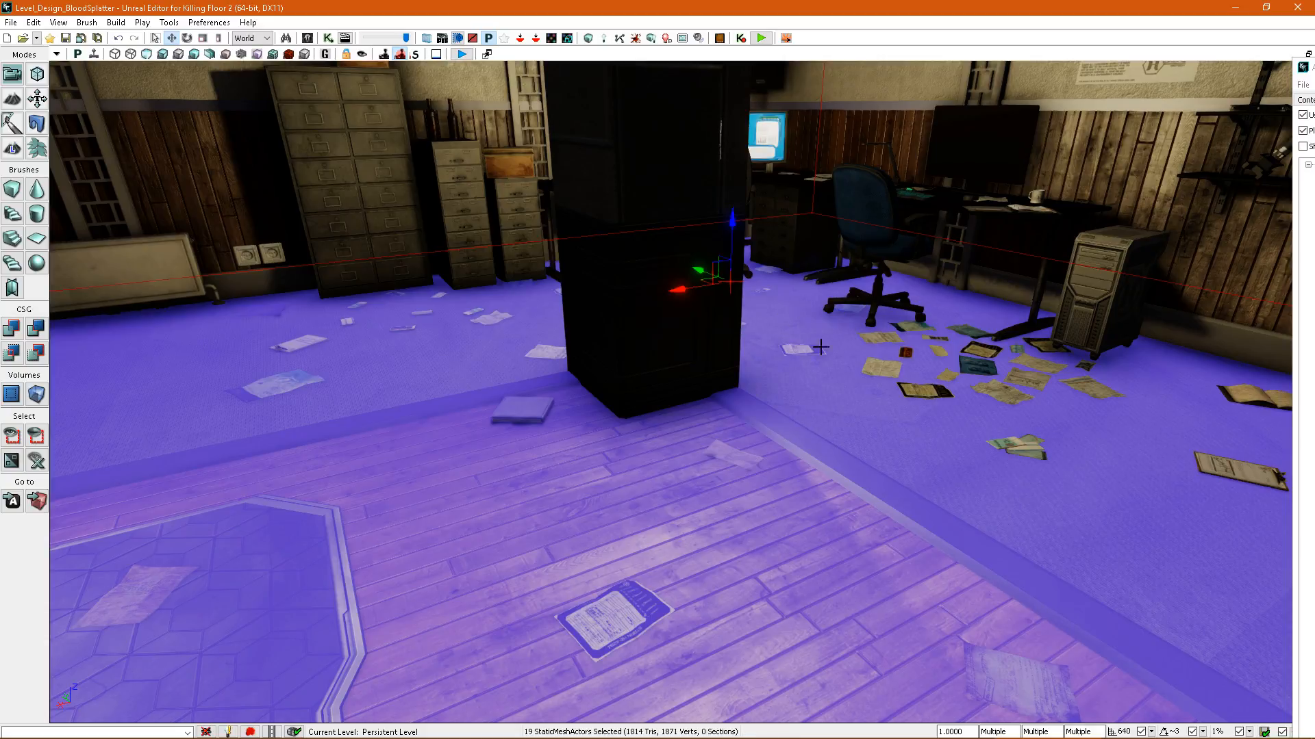
# Add the paper clusters and loose sheets on the carpet around the office desk to the selection.
pyautogui.keyDown('ctrl'); pyautogui.click(883, 368); pyautogui.keyUp('ctrl')
pyautogui.moveTo(883, 369); pyautogui.dragTo(1034, 368, button='right')
pyautogui.keyDown('ctrl'); pyautogui.click(869, 396); pyautogui.keyUp('ctrl')
pyautogui.keyDown('ctrl'); pyautogui.click(874, 345); pyautogui.keyUp('ctrl')
pyautogui.keyDown('ctrl'); pyautogui.click(736, 415); pyautogui.keyUp('ctrl')
pyautogui.moveTo(736, 415); pyautogui.dragTo(356, 445, button='right')
pyautogui.moveTo(836, 460); pyautogui.dragTo(1013, 458, button='right')
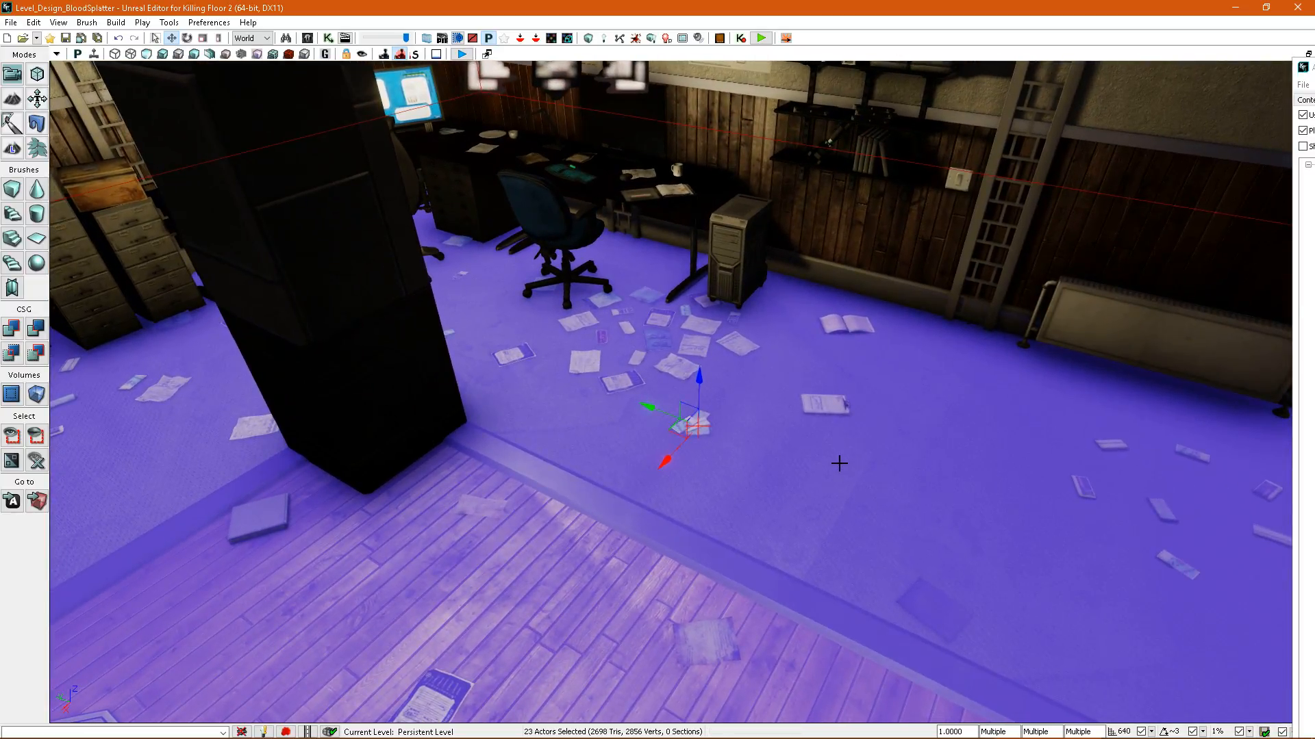
# Combine the selected static meshes as Bloody_office in package Level_Design_BloodSplatter, replacing the actors in the scene.
pyautogui.rightClick(836, 461)
pyautogui.click(931, 667)
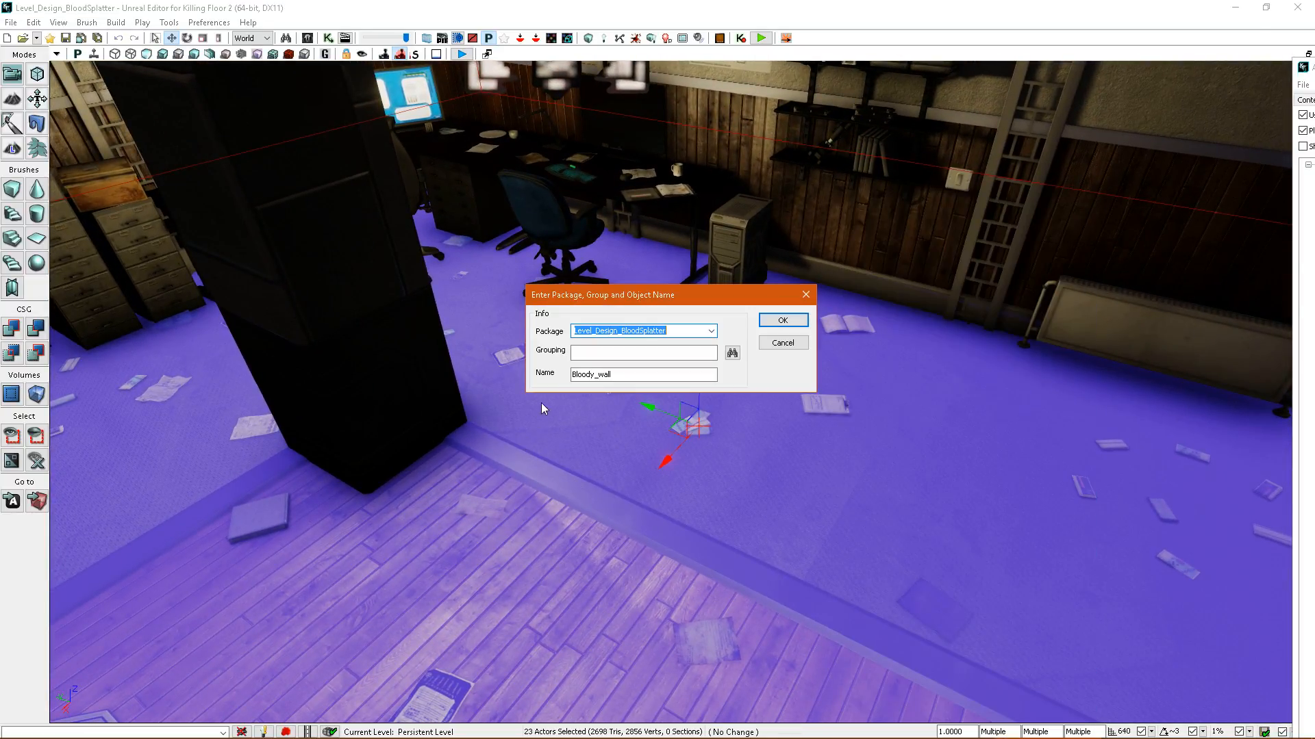
pyautogui.click(618, 375)
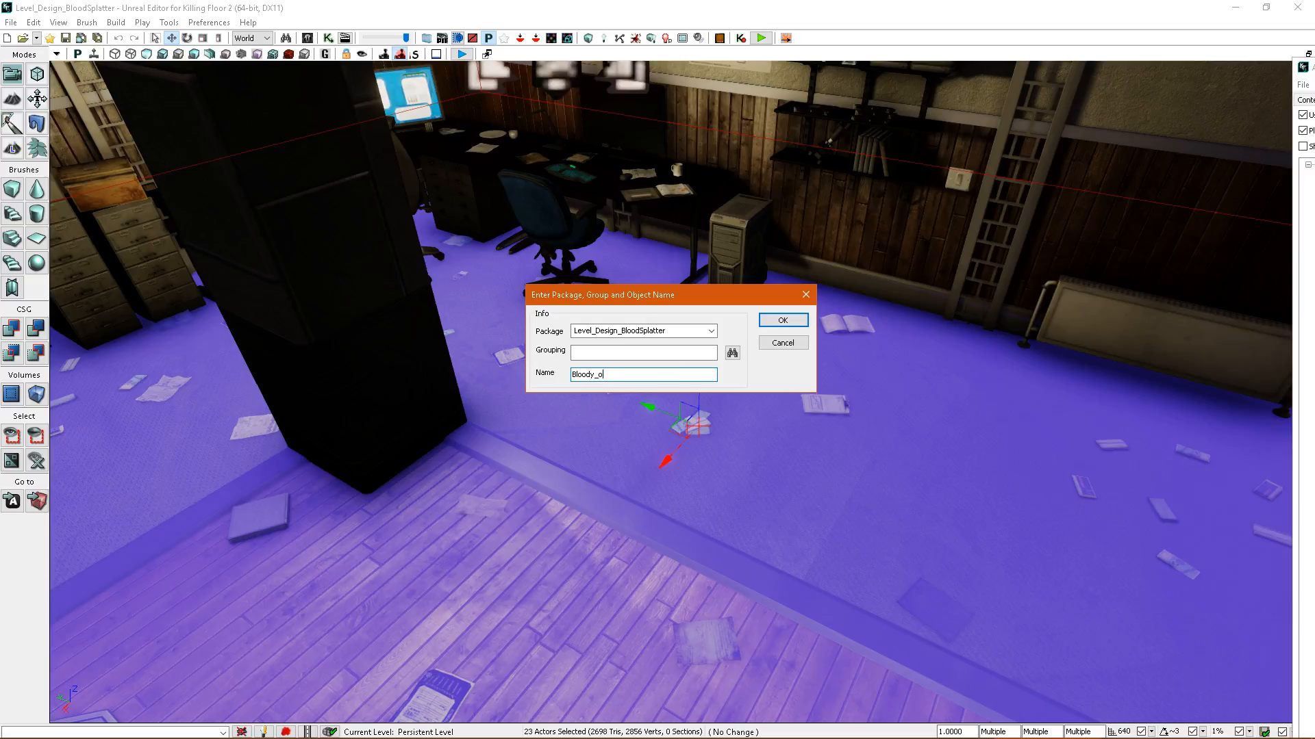
pyautogui.click(780, 322)
pyautogui.click(633, 397)
pyautogui.click(696, 397)
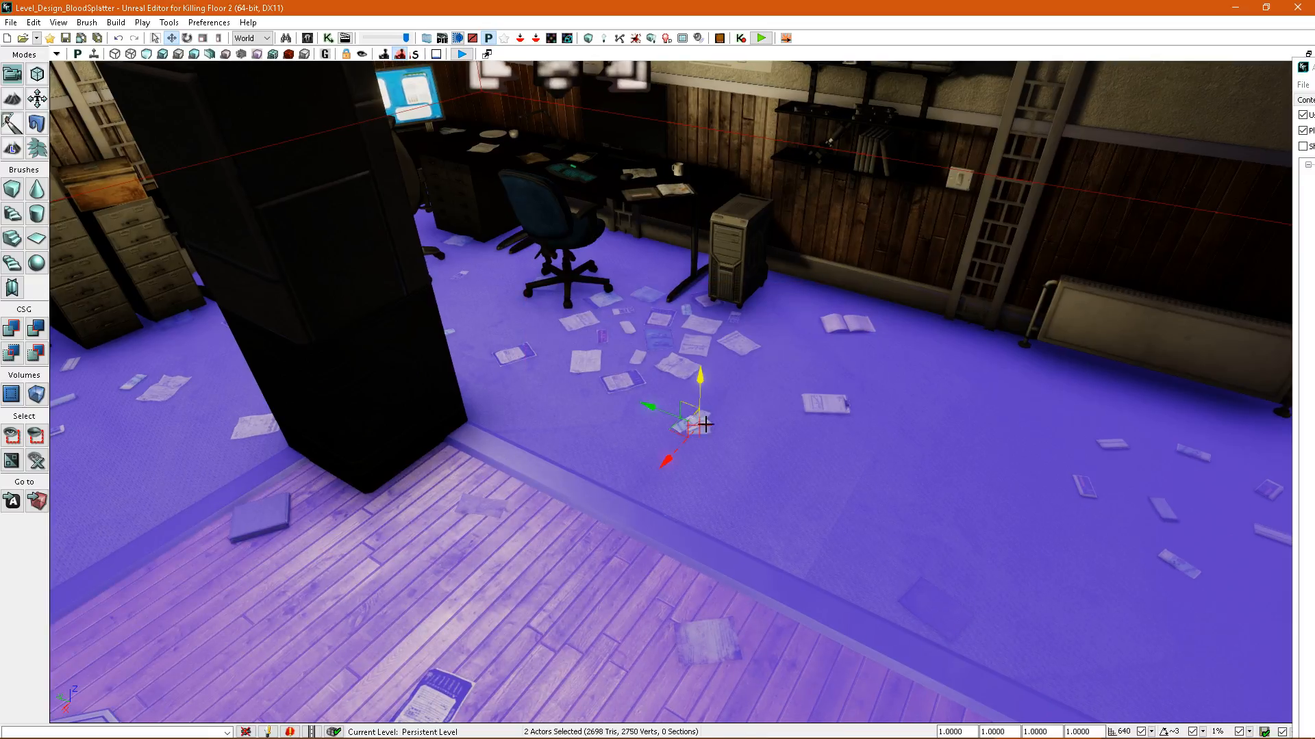
# Locate the combined Bloody_office mesh in the Content Browser and open it in the Static Mesh Editor.
pyautogui.moveTo(699, 419); pyautogui.dragTo(731, 433, button='right')
pyautogui.moveTo(1314, 69); pyautogui.dragTo(670, 63)
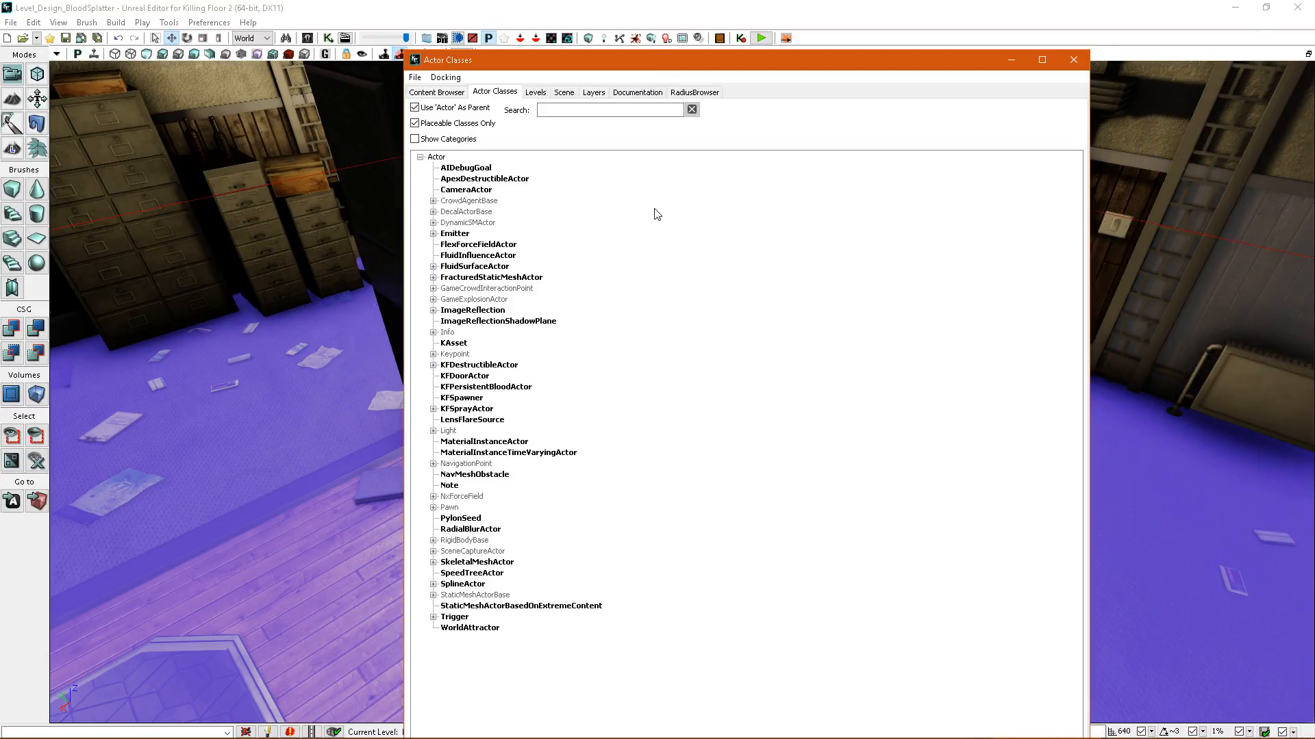
pyautogui.click(437, 92)
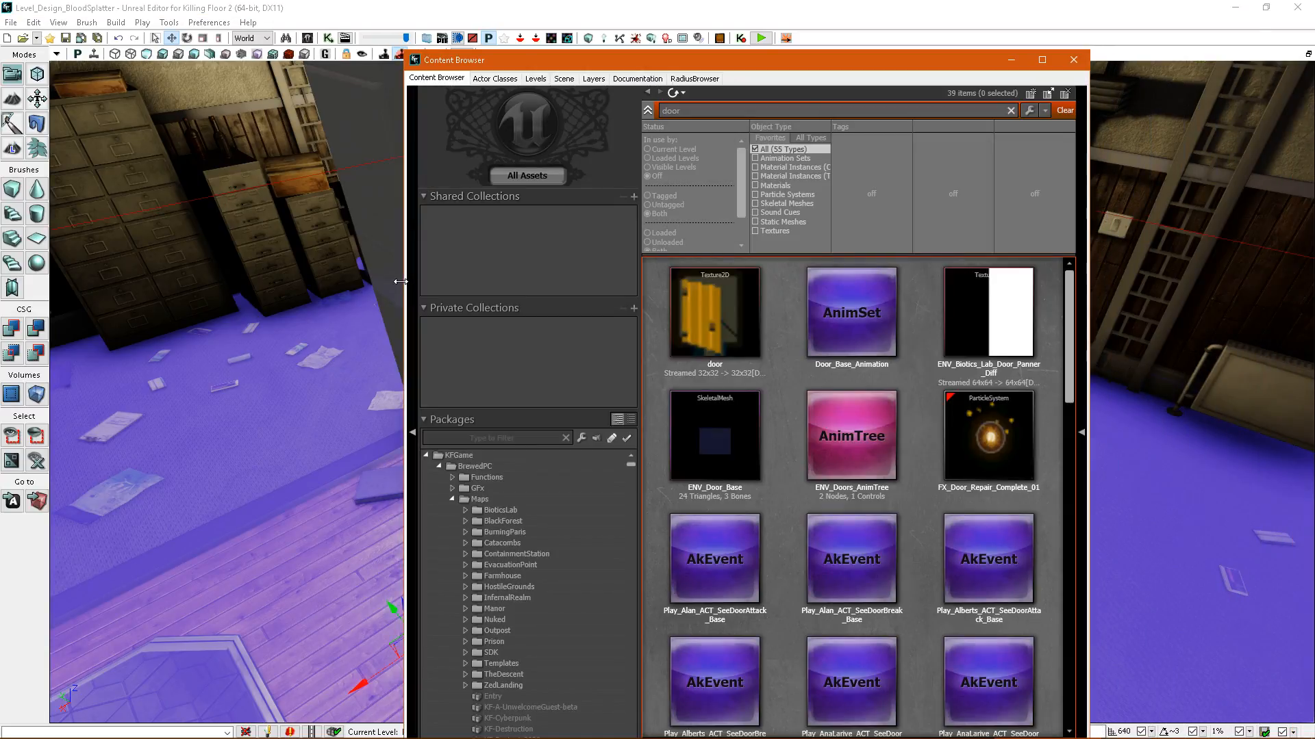
pyautogui.hotkey('ctrl', 'b')
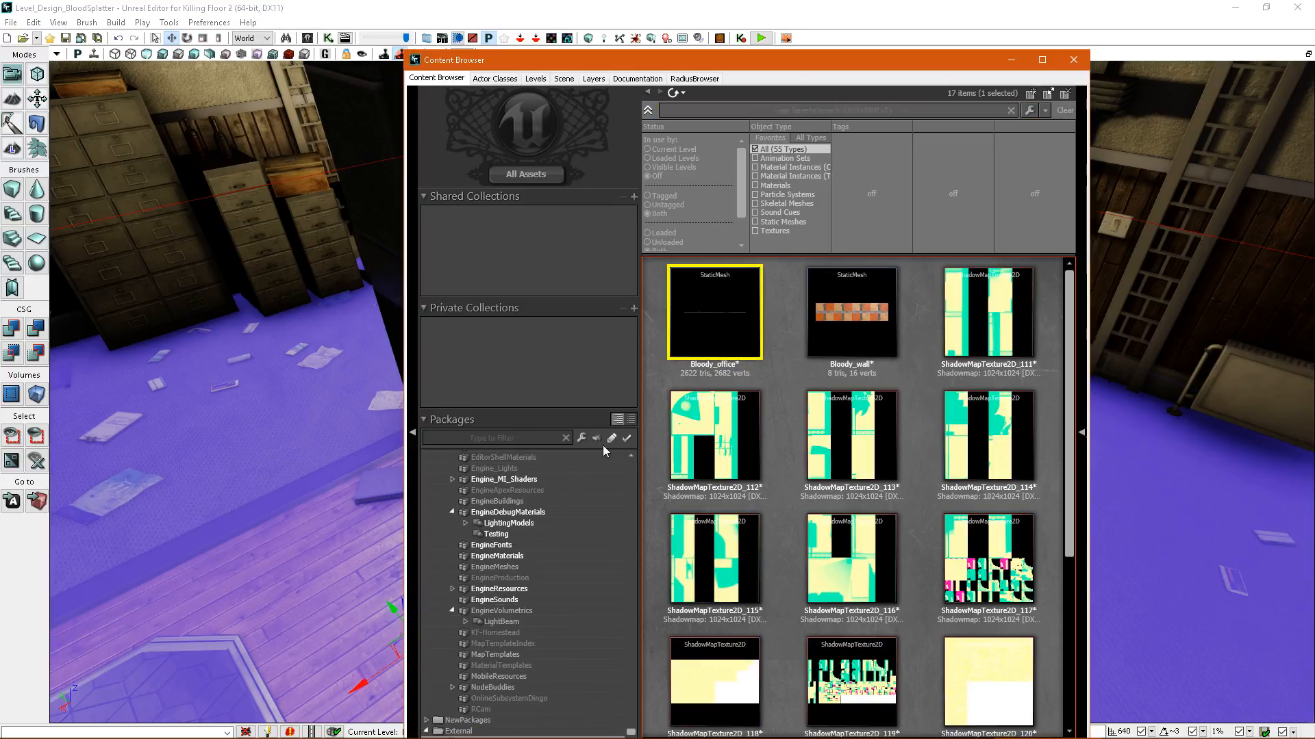
pyautogui.rightClick(745, 322)
pyautogui.click(810, 340)
# Generate new planar UVs for channels 1 and 2 of Bloody_office with Front projection and 270-degree mesh rotation.
pyautogui.click(175, 88)
pyautogui.click(943, 428)
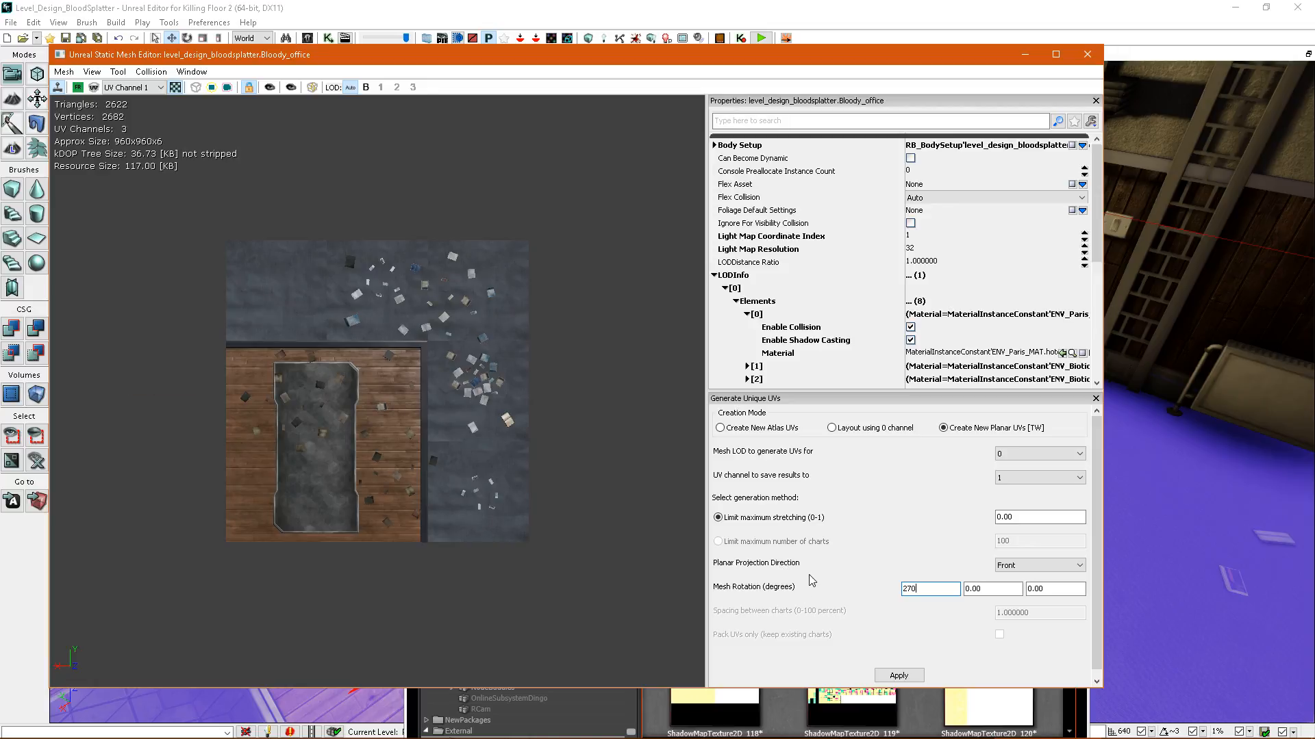
pyautogui.click(897, 676)
pyautogui.click(1021, 479)
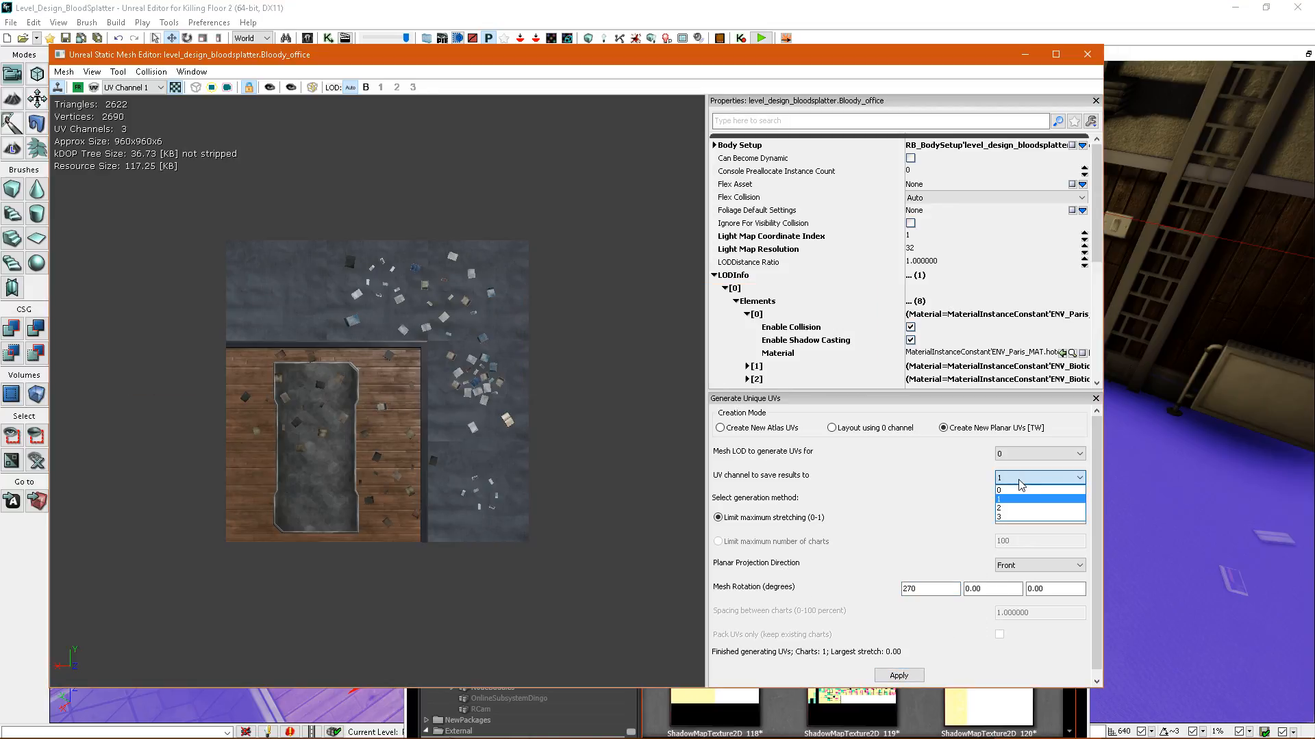
pyautogui.click(878, 680)
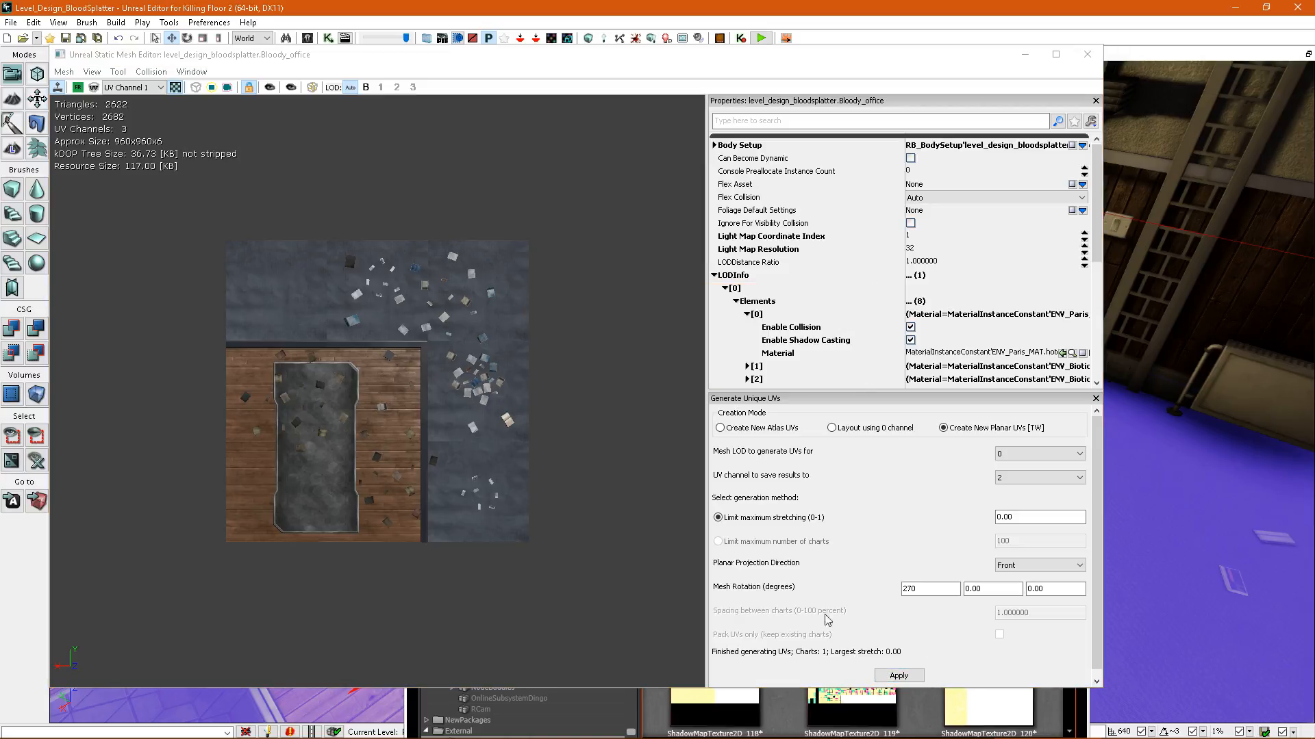
pyautogui.click(433, 134)
pyautogui.click(1086, 55)
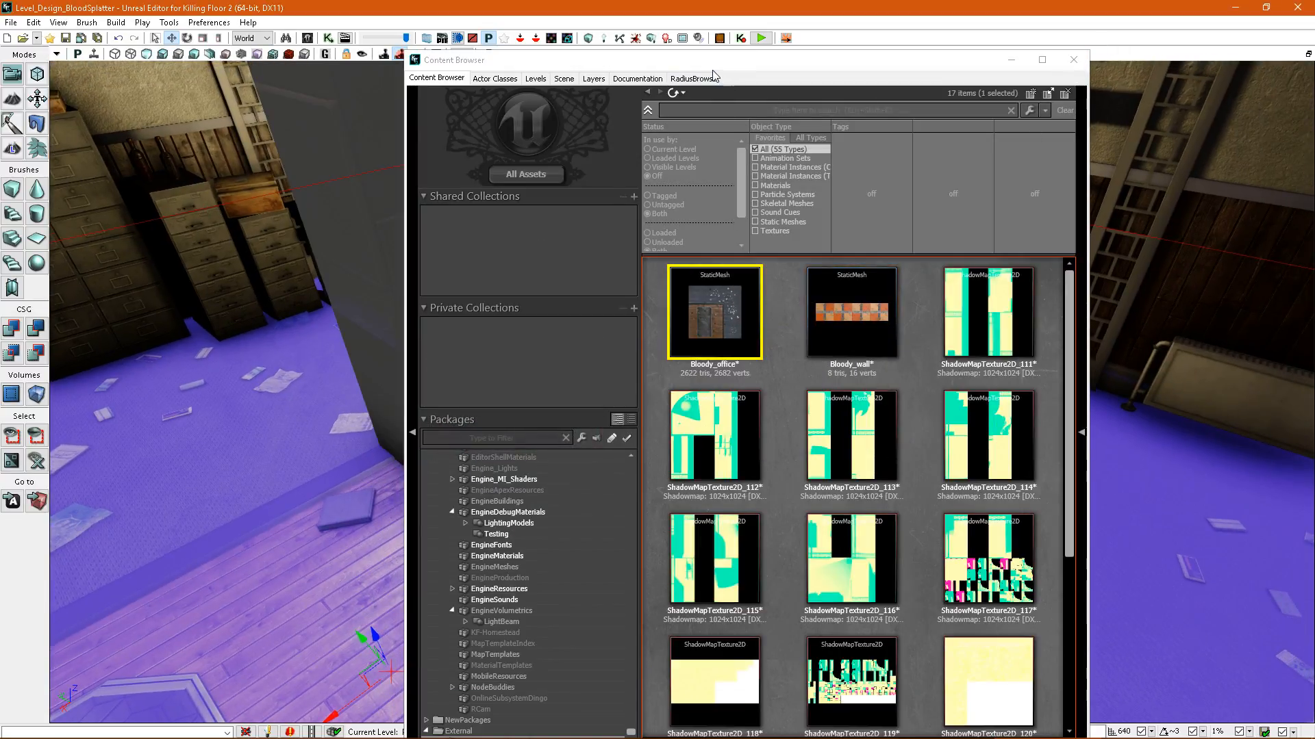
# Close the Content Browser and dismiss the map check results.
pyautogui.click(1073, 59)
pyautogui.moveTo(682, 392); pyautogui.dragTo(480, 418, button='right')
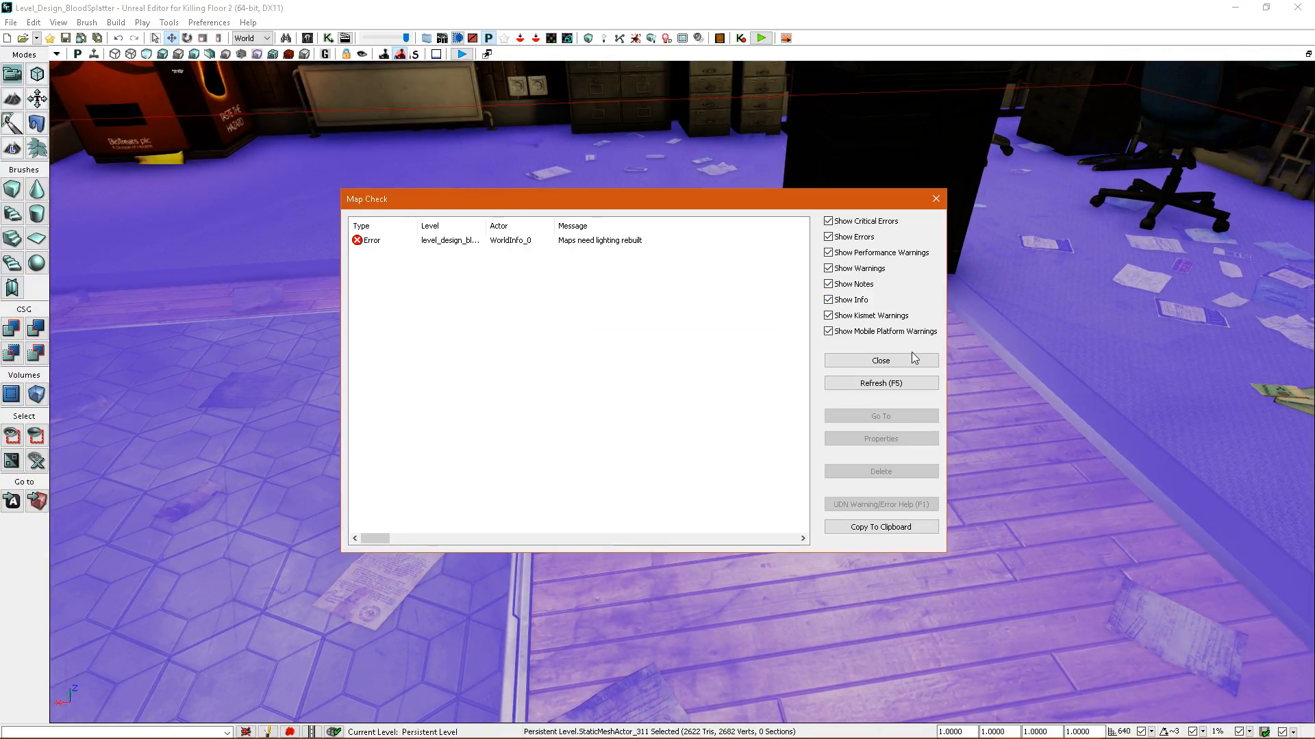
pyautogui.click(910, 360)
# Check the combined floor in the density checker view and examine its persistent splatter map settings.
pyautogui.click(292, 59)
pyautogui.moveTo(475, 197); pyautogui.dragTo(733, 308, button='right')
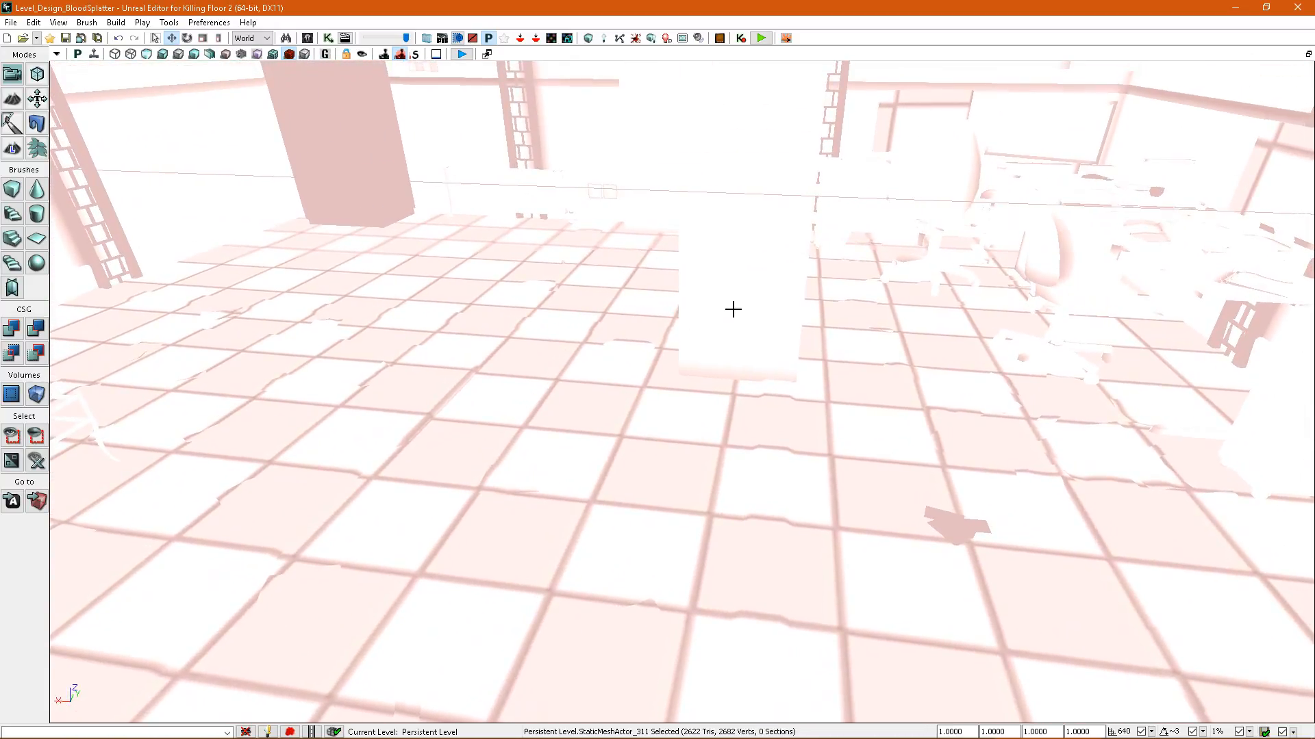
pyautogui.doubleClick(538, 339)
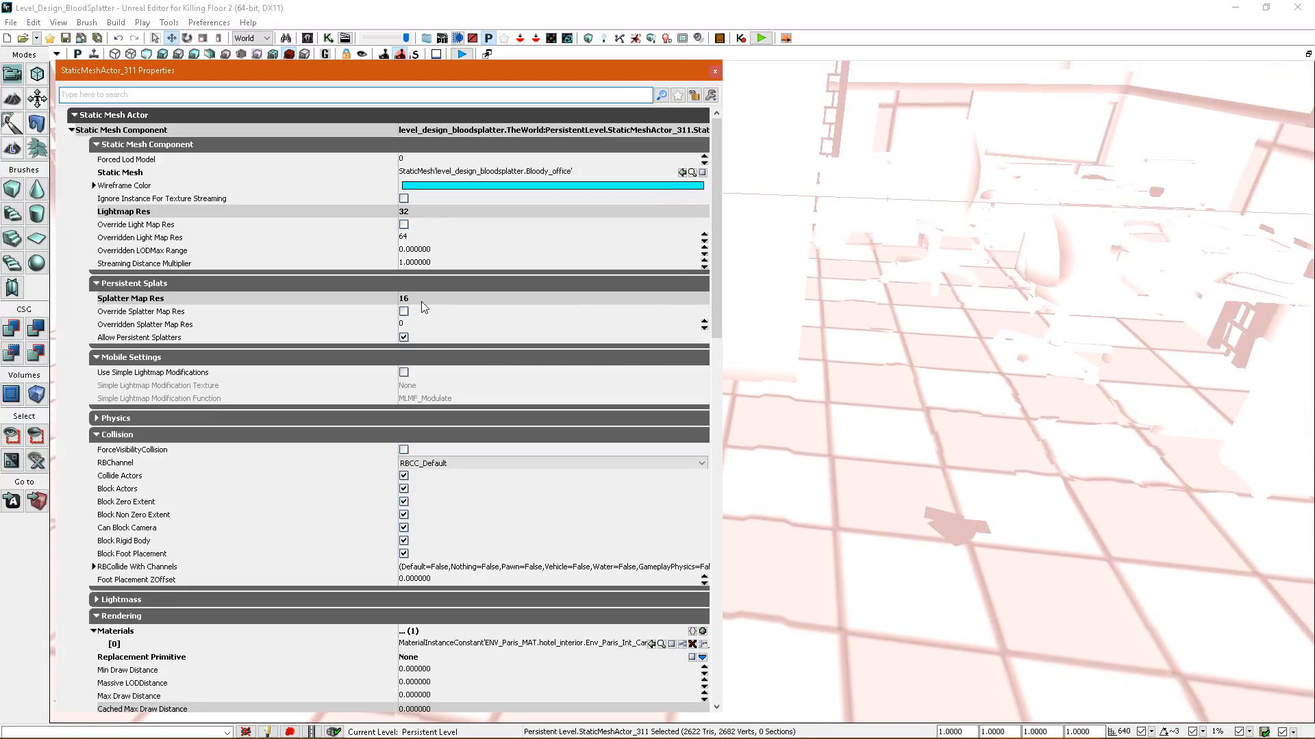
pyautogui.moveTo(856, 328)
pyautogui.mouseDown(button='right')
pyautogui.moveTo(829, 312)
pyautogui.moveTo(851, 347)
pyautogui.mouseUp(button='right')
pyautogui.click(714, 71)
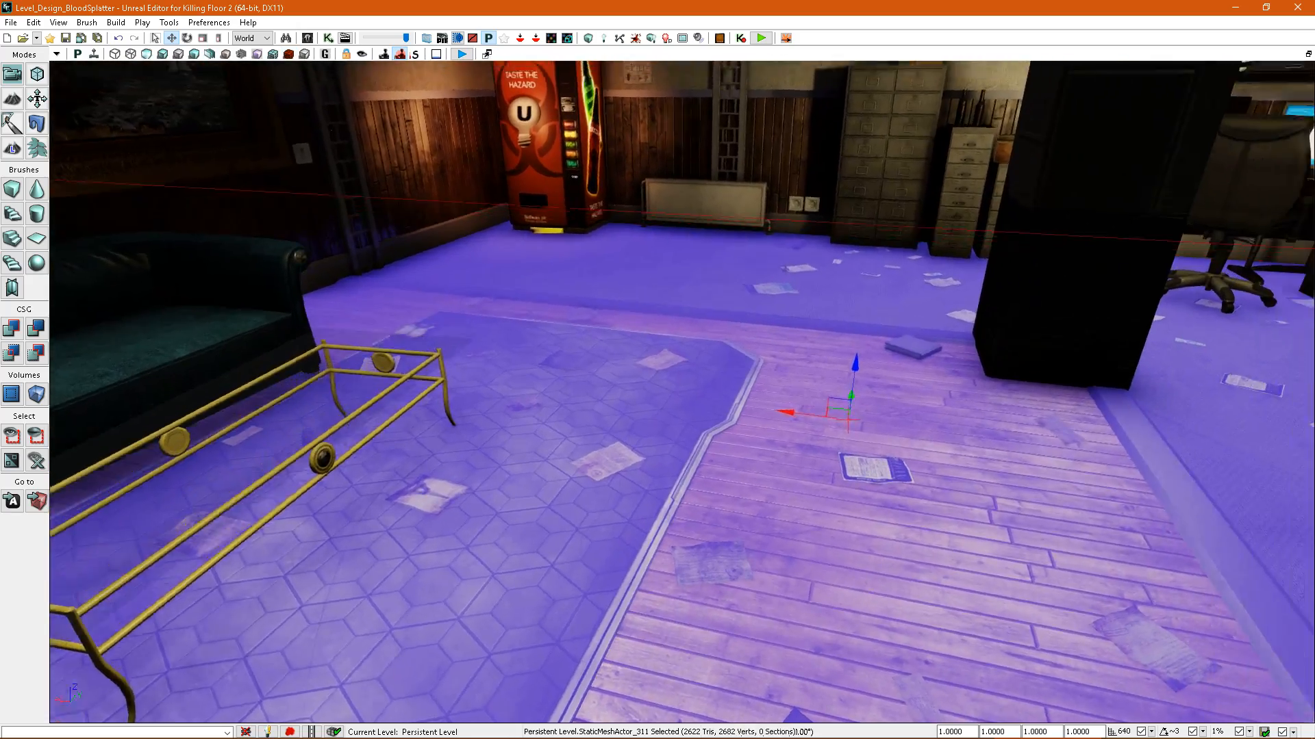
# Return to the lit view and play the level from a spot on the wooden floor.
pyautogui.moveTo(787, 432); pyautogui.dragTo(760, 547, button='right')
pyautogui.rightClick(770, 605)
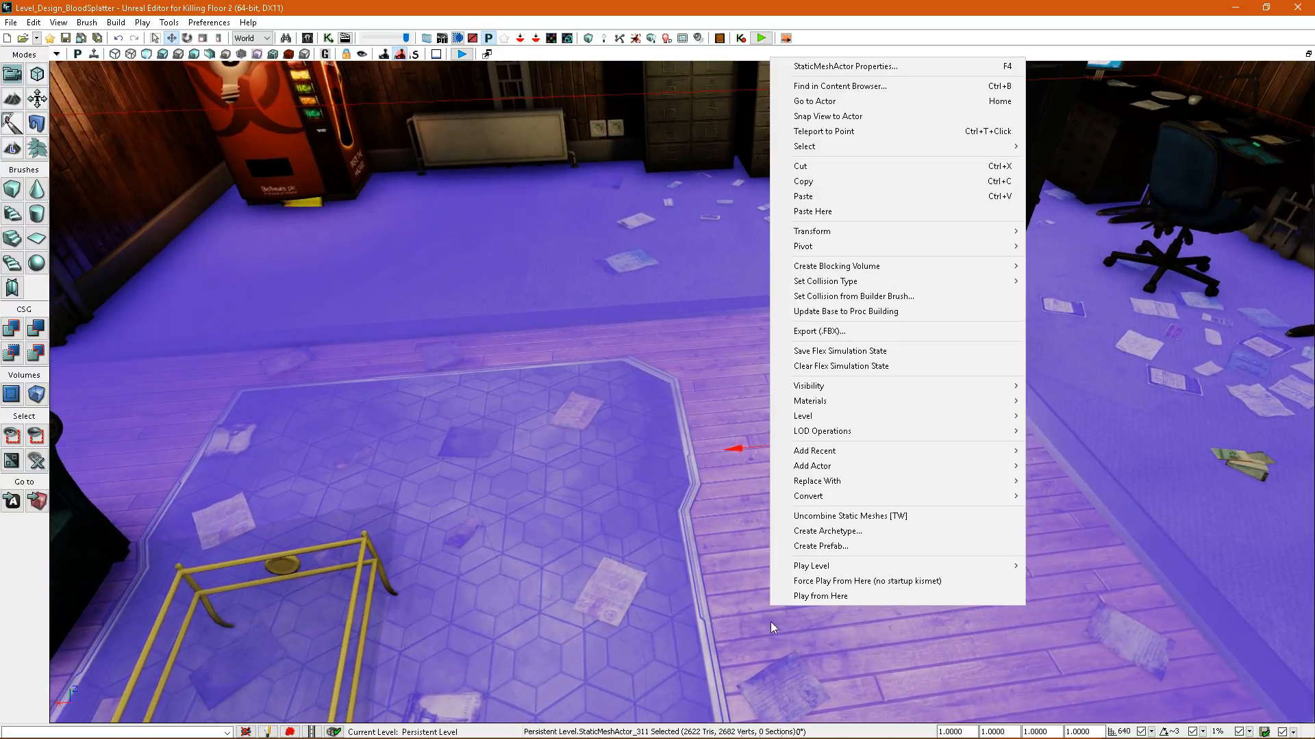
pyautogui.click(840, 597)
pyautogui.click(730, 409)
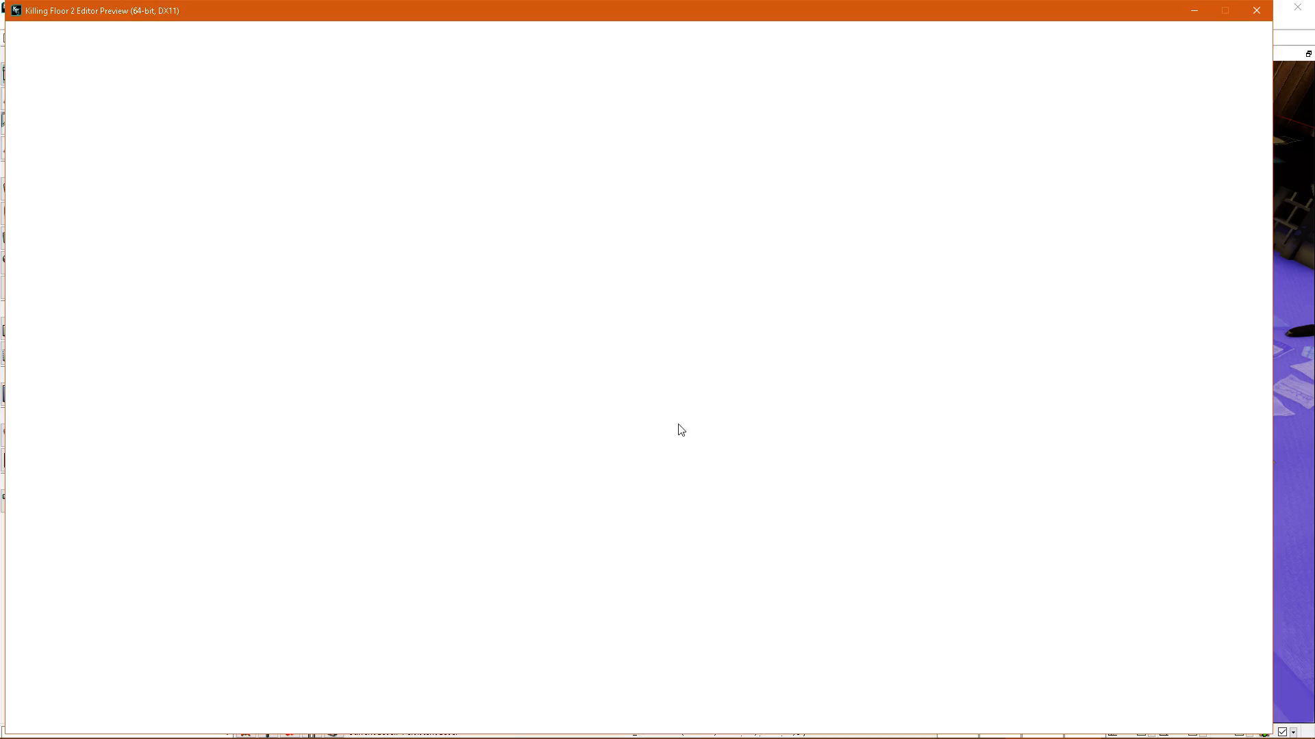
# Shoot the zeds standing in the office to spread blood over the combined floor.
pyautogui.press('1')
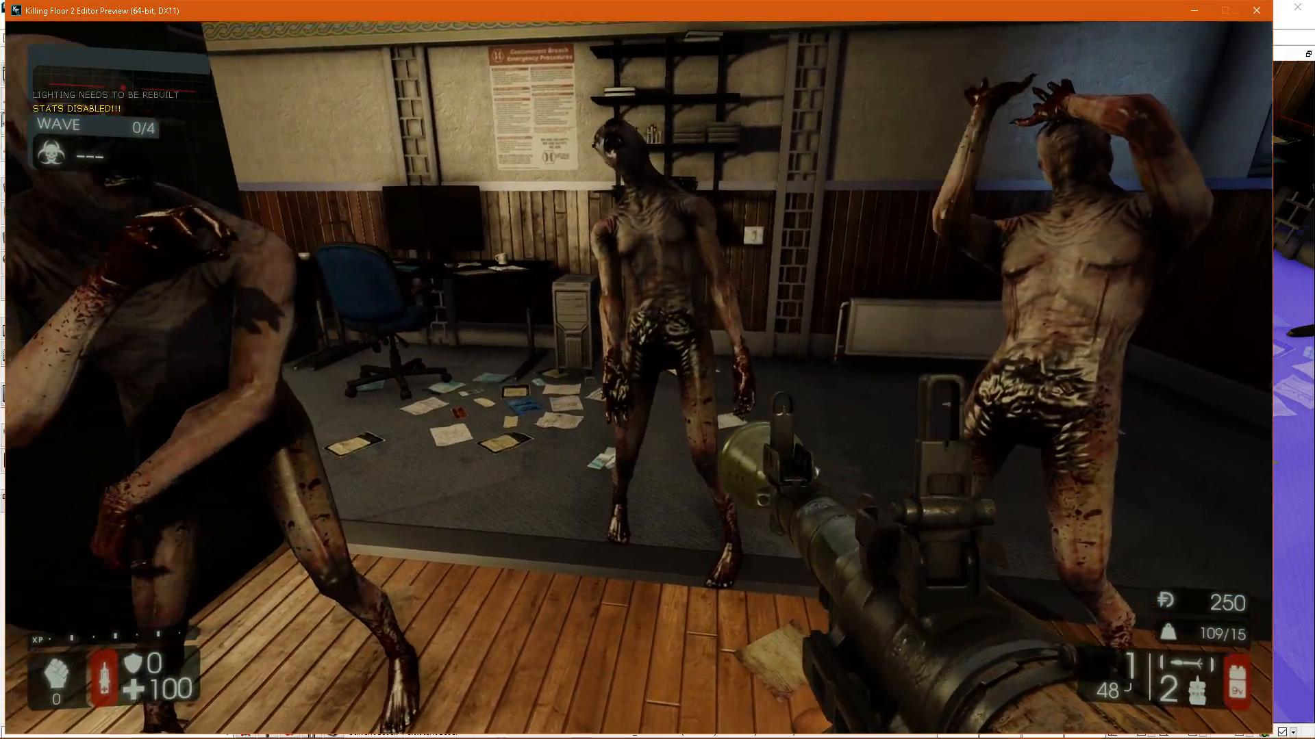
pyautogui.press('s')
pyautogui.click(639, 378)
pyautogui.press('a')
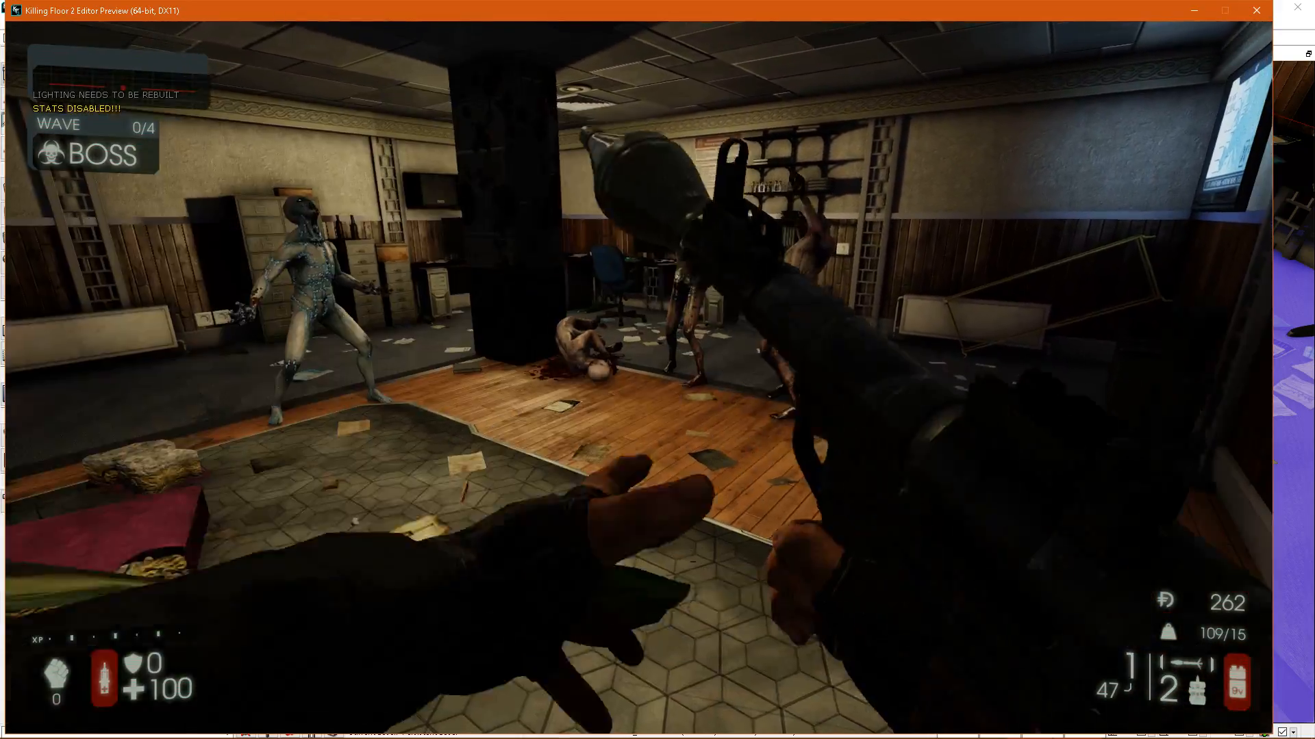
pyautogui.click(639, 378)
pyautogui.press('d')
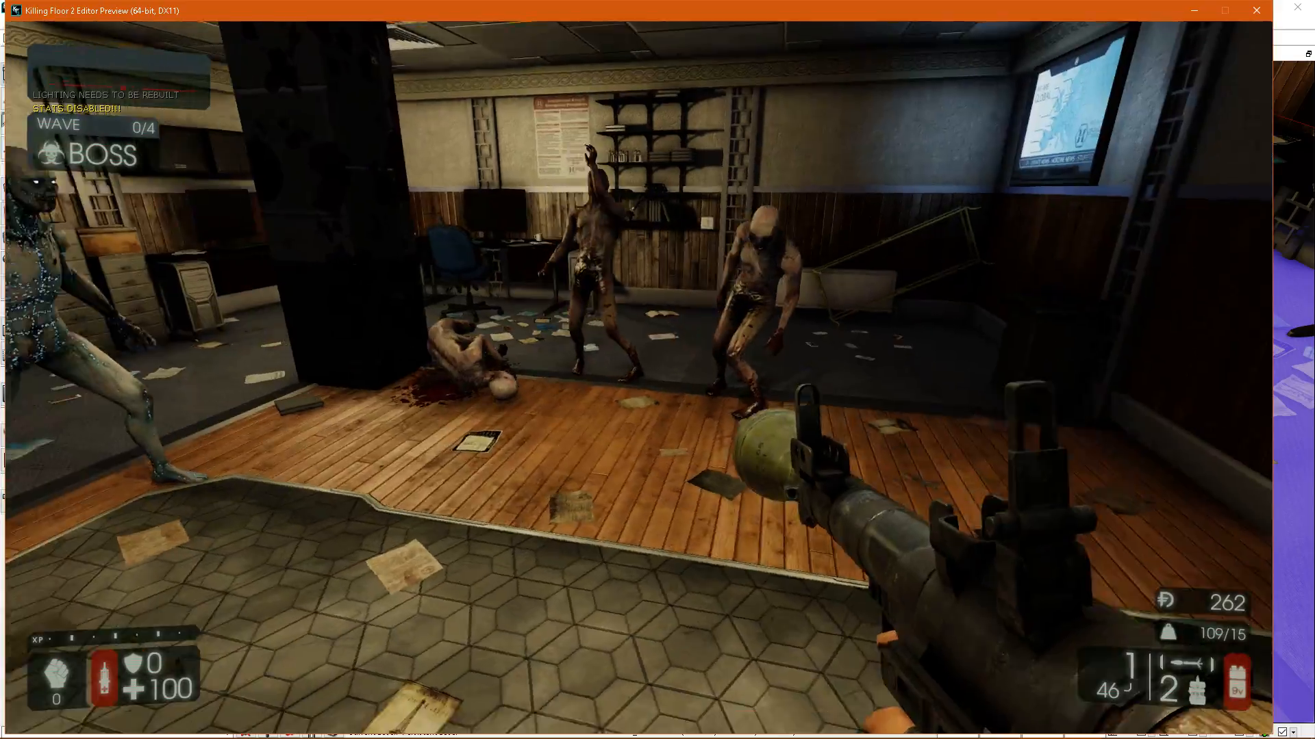
pyautogui.click(639, 378)
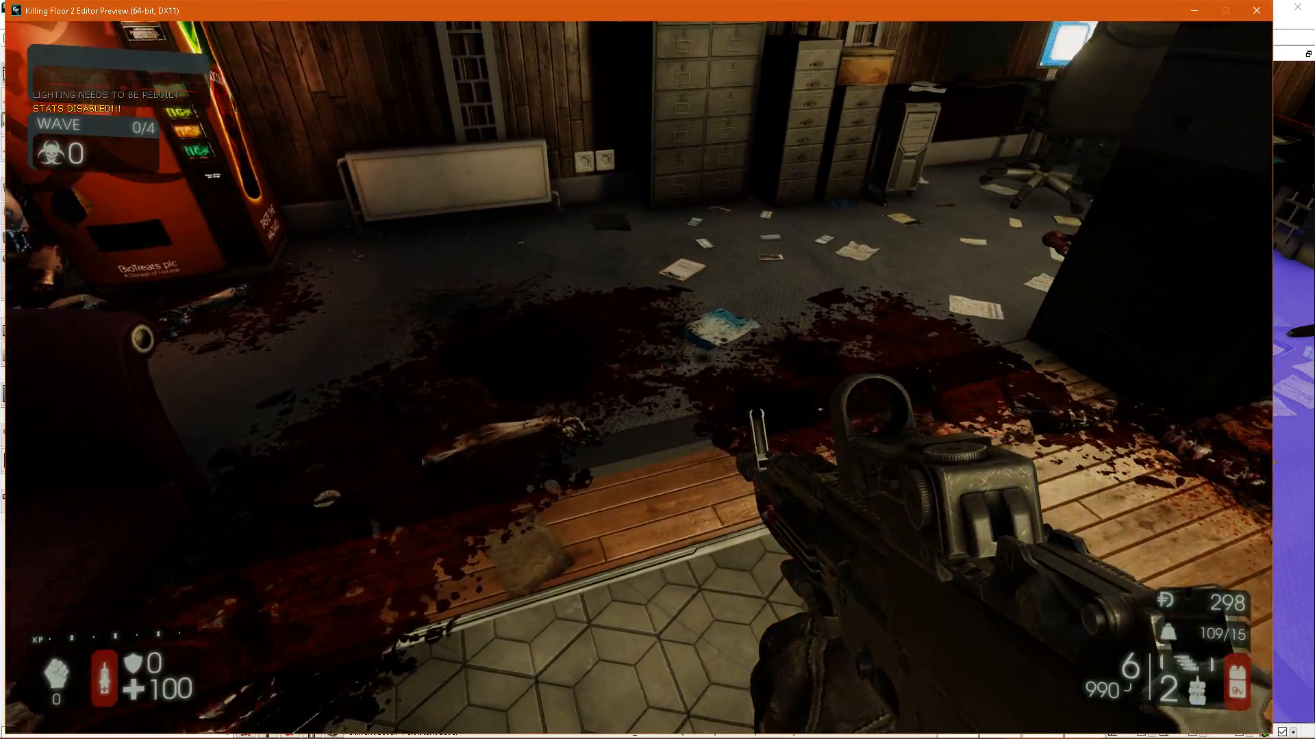
# Walk around the room to examine the blood splatter across the carpet, wooden floor, tiled mat and papers.
pyautogui.press('w')
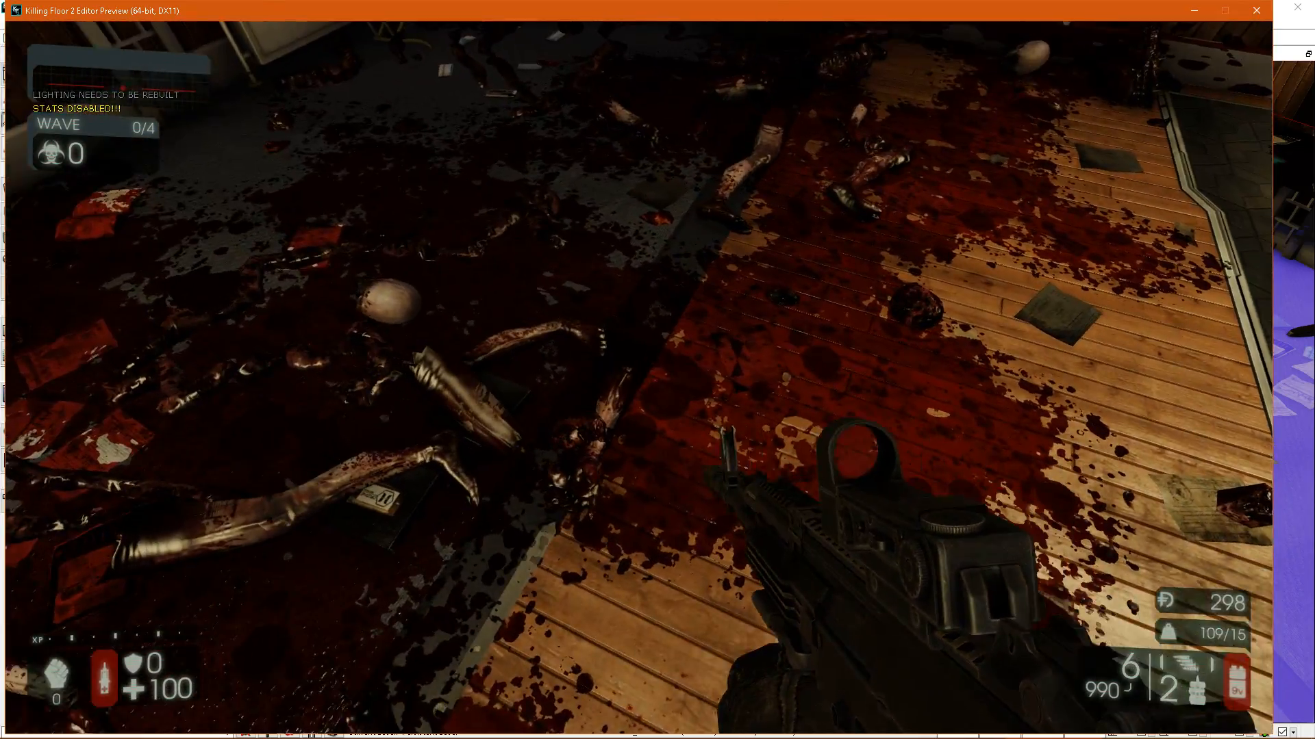
pyautogui.press('w')
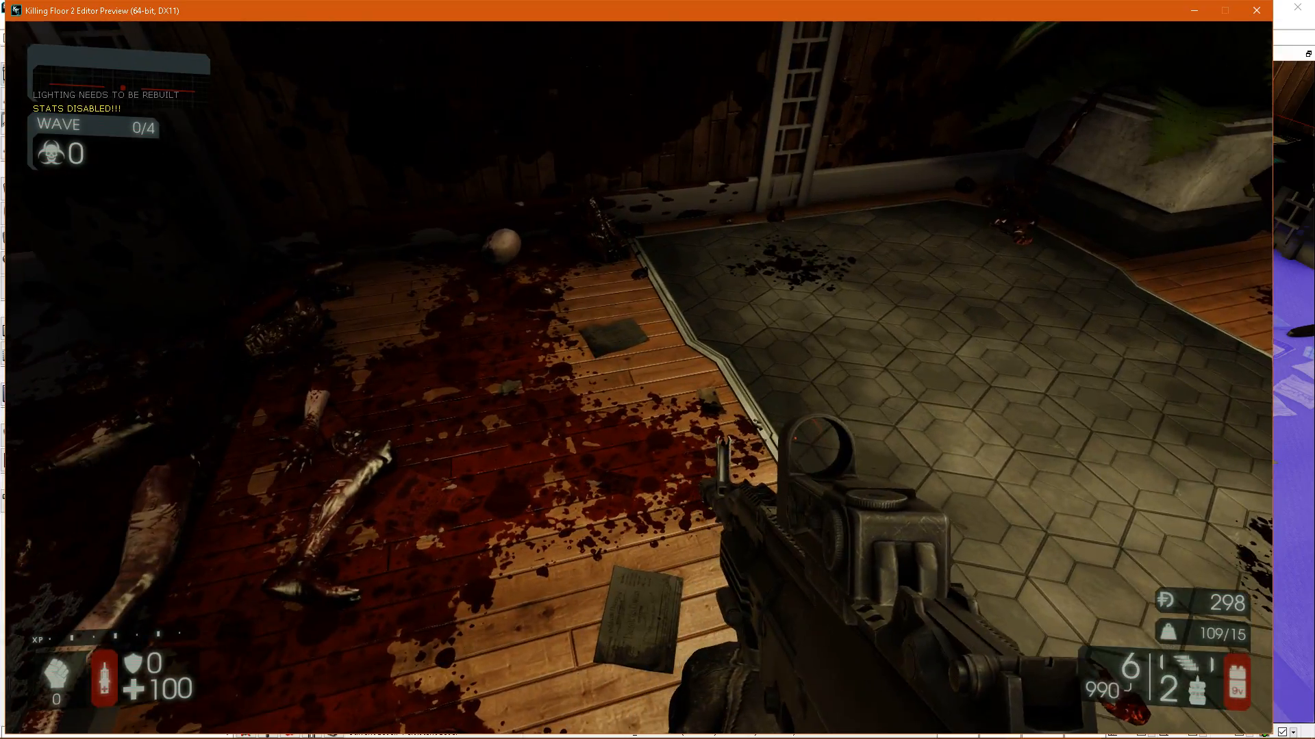
pyautogui.press('w')
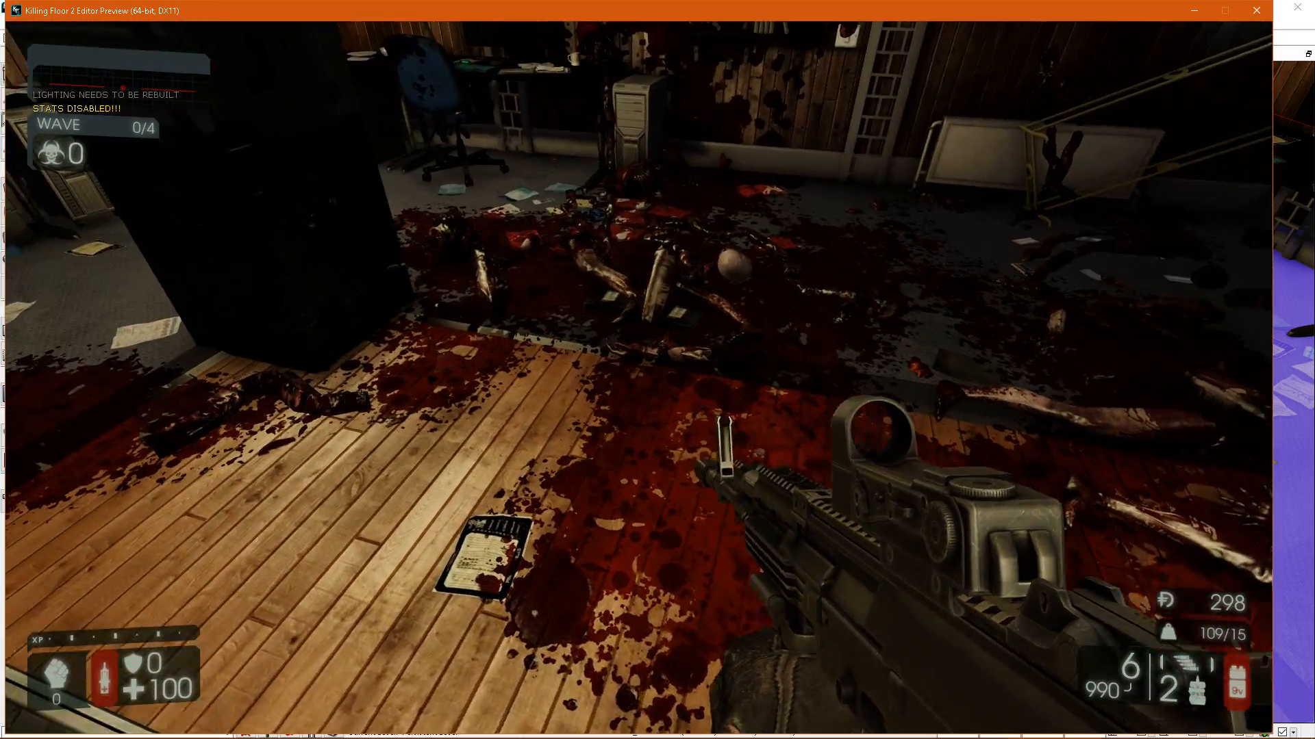
pyautogui.press('w')
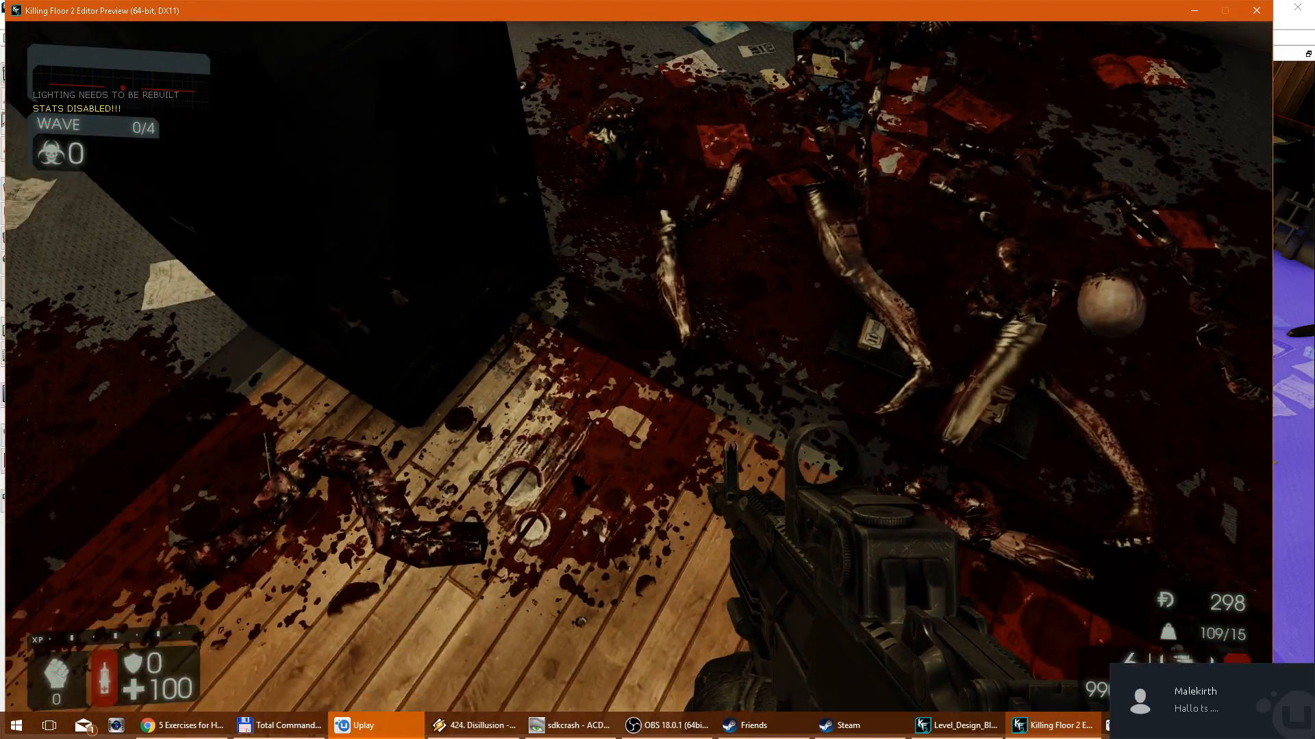
pyautogui.hotkey('alt', 'Tab')
pyautogui.hotkey('alt', 'Tab')
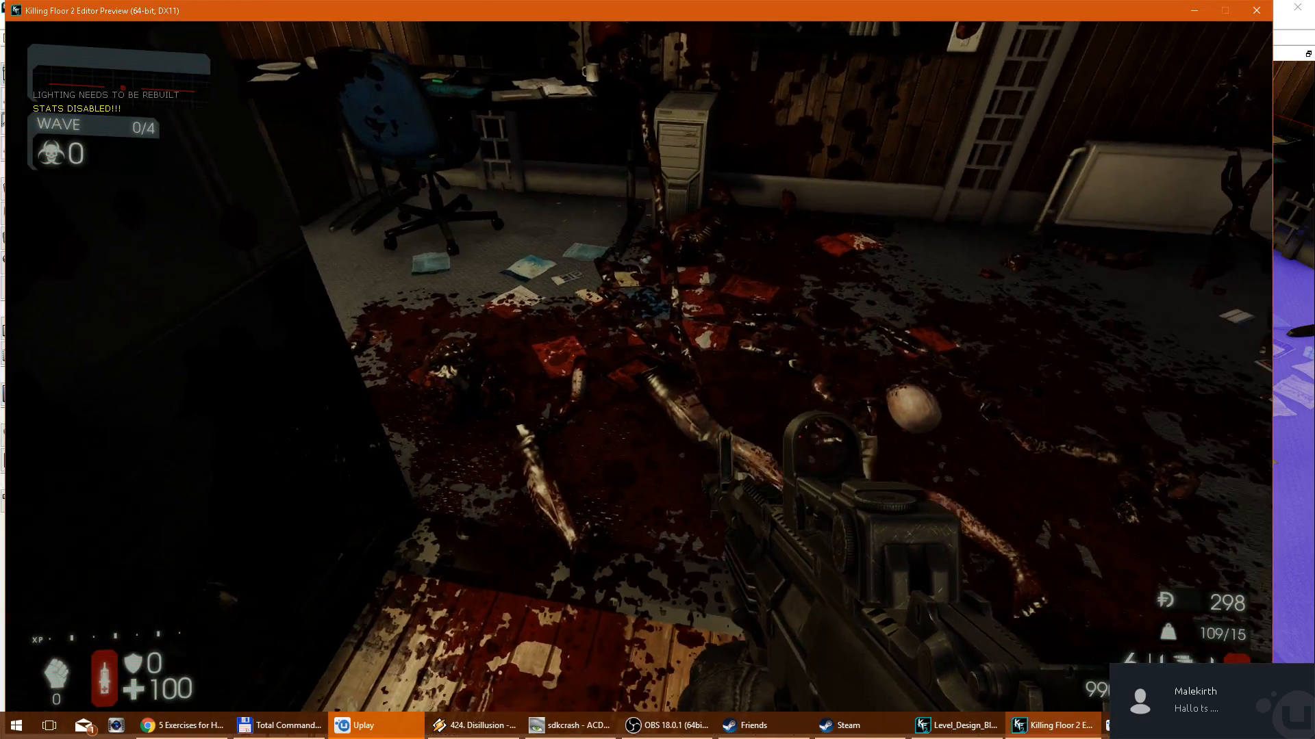
pyautogui.hotkey('alt', 'Tab')
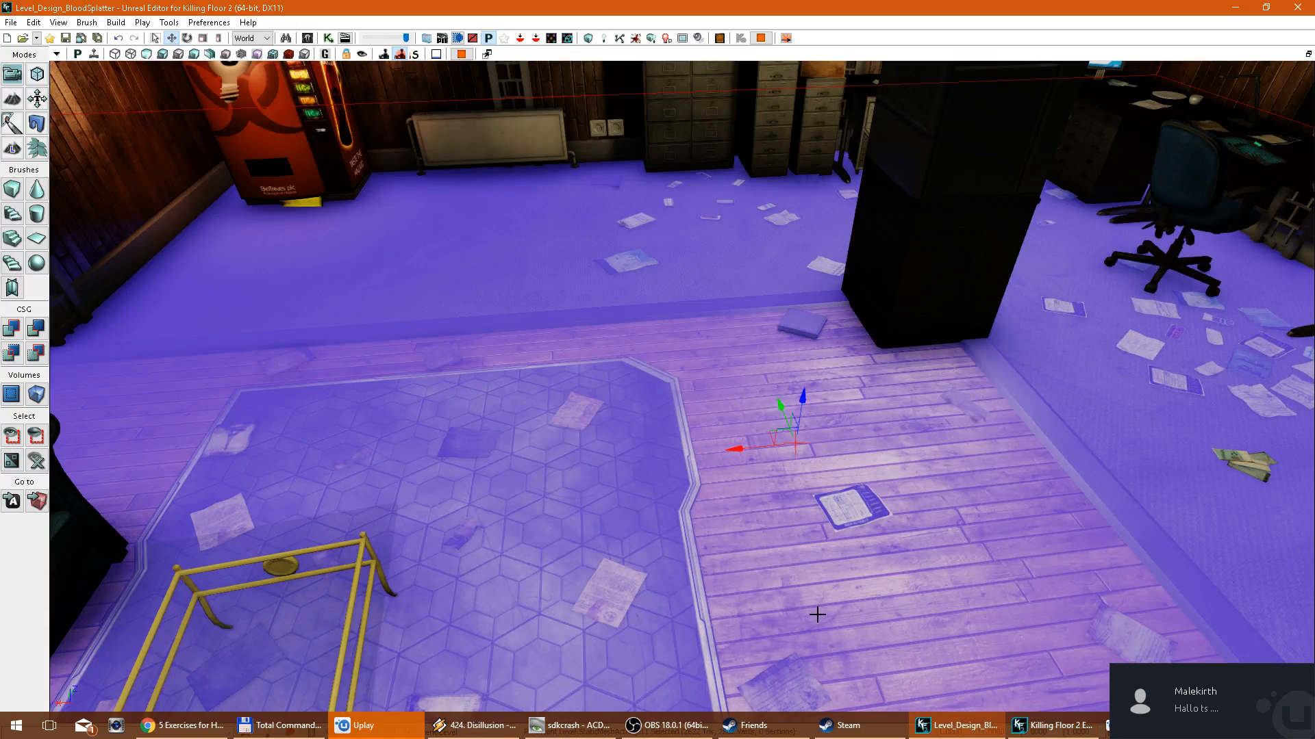
pyautogui.hotkey('alt', 'Tab')
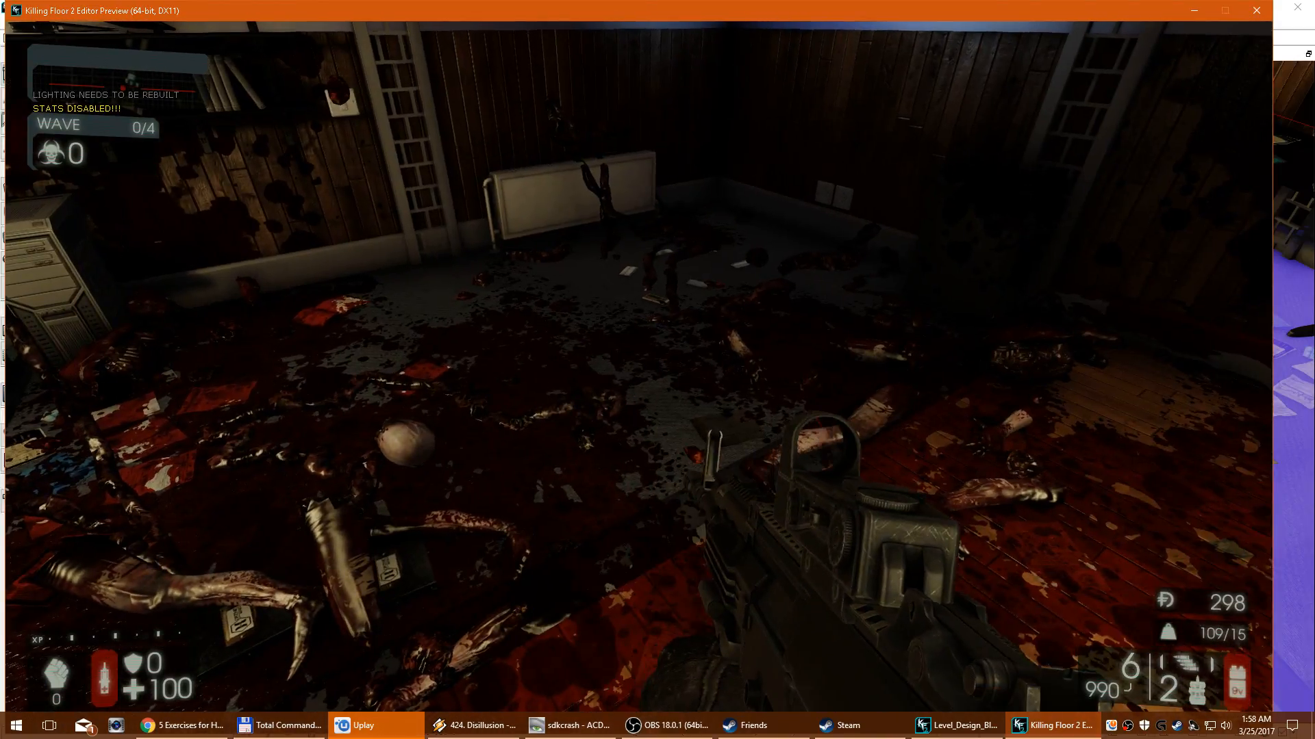
pyautogui.press('d')
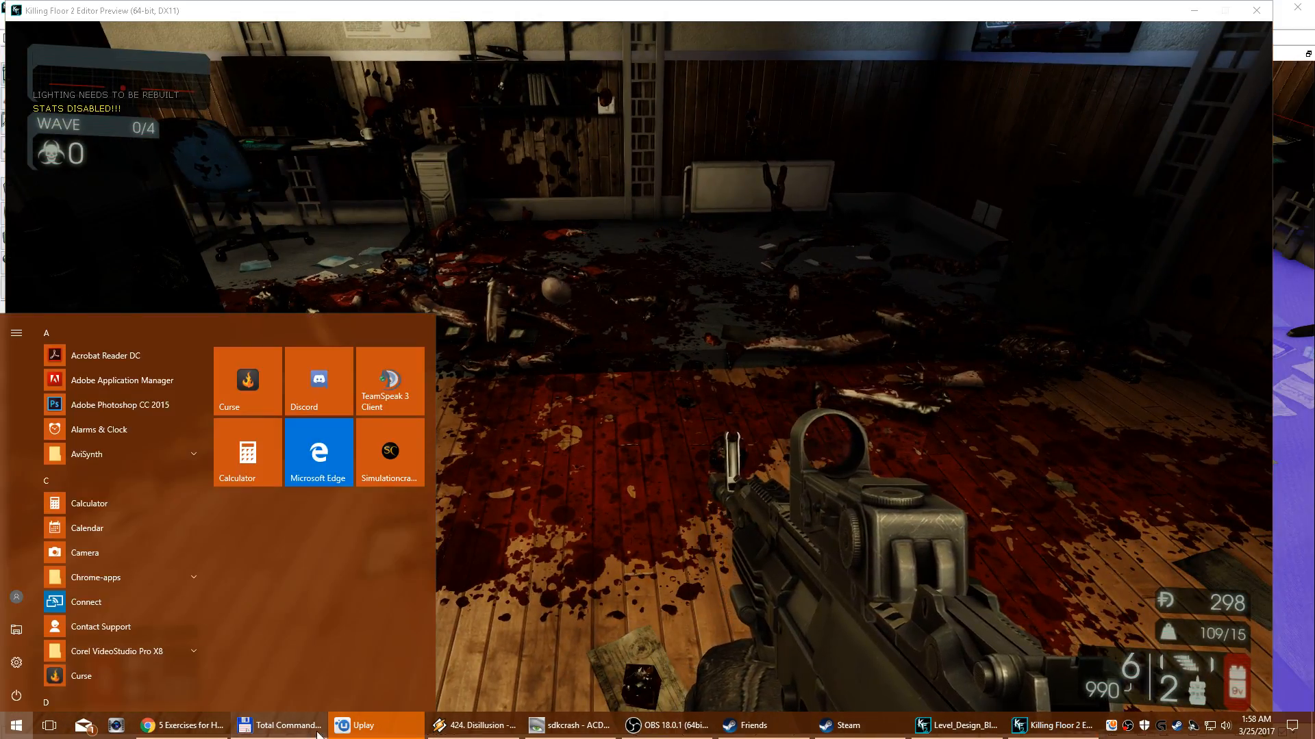
pyautogui.click(385, 726)
# Return to the running play preview and walk around the office to view the blood on the floor and walls.
pyautogui.click(661, 600)
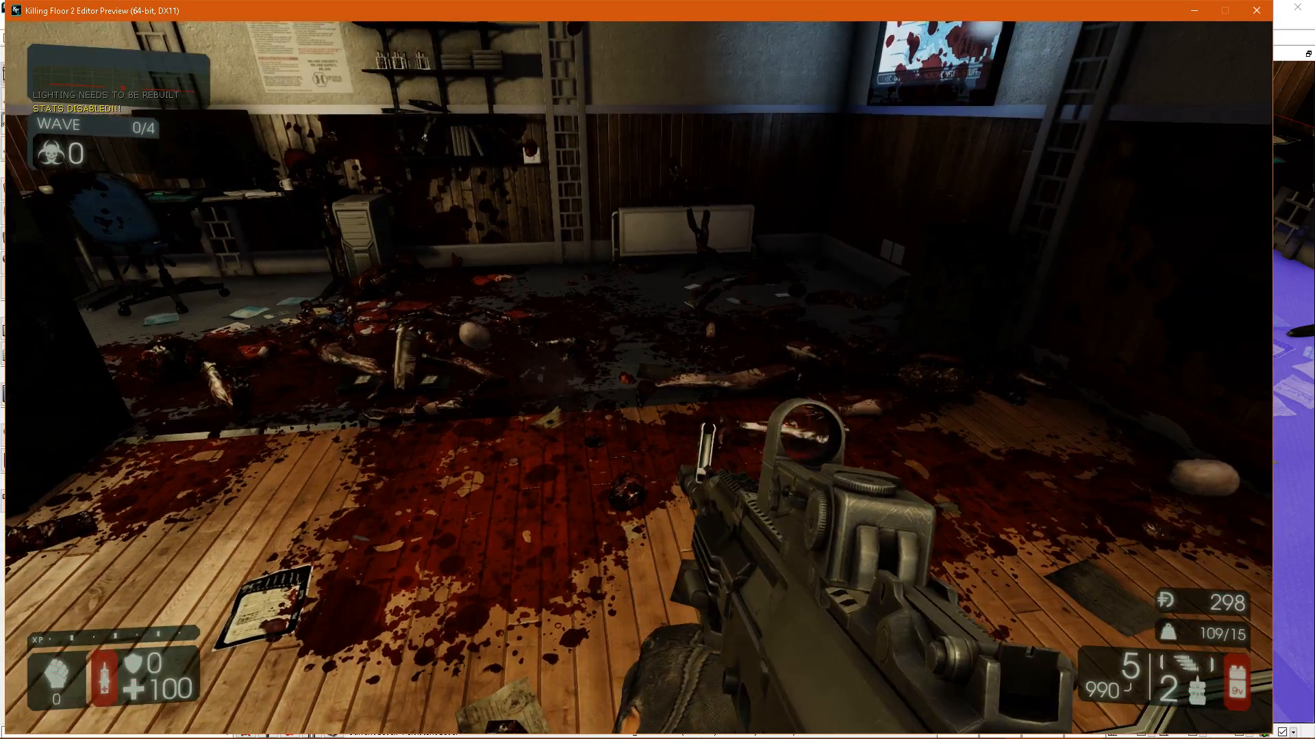
pyautogui.press('w')
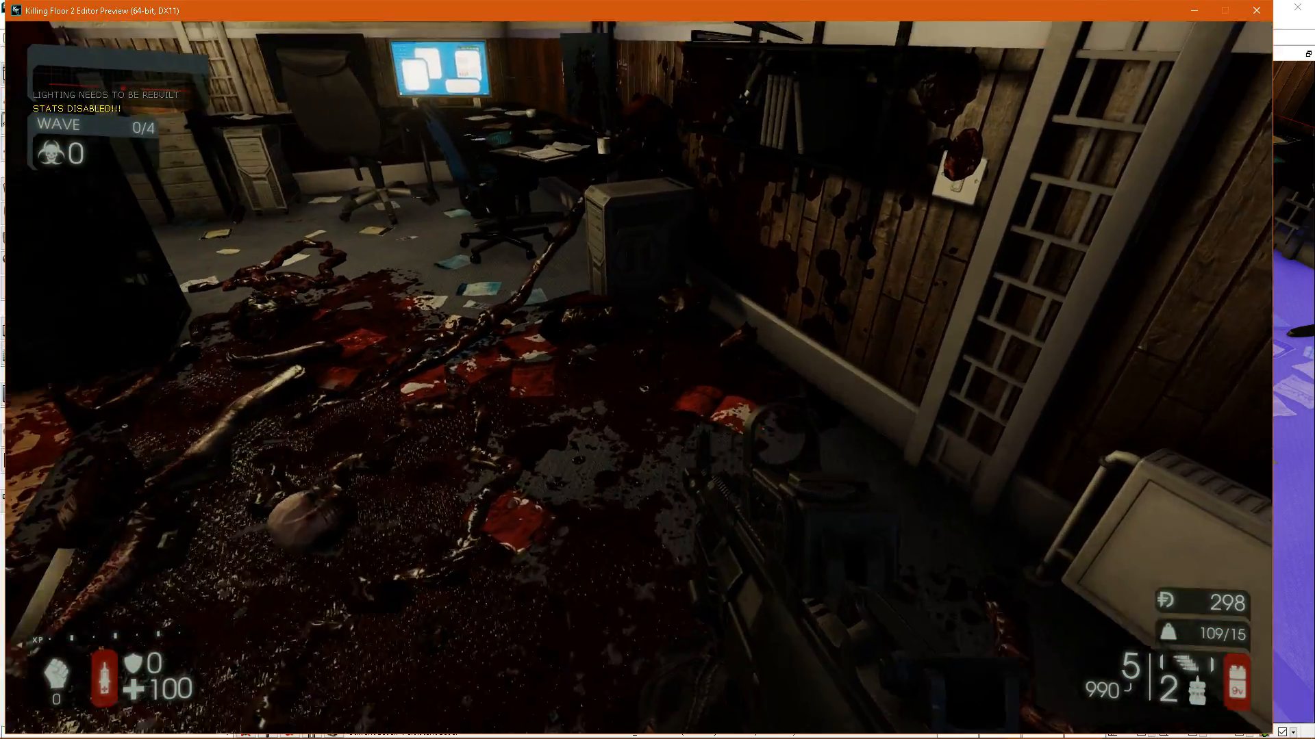
pyautogui.press('w')
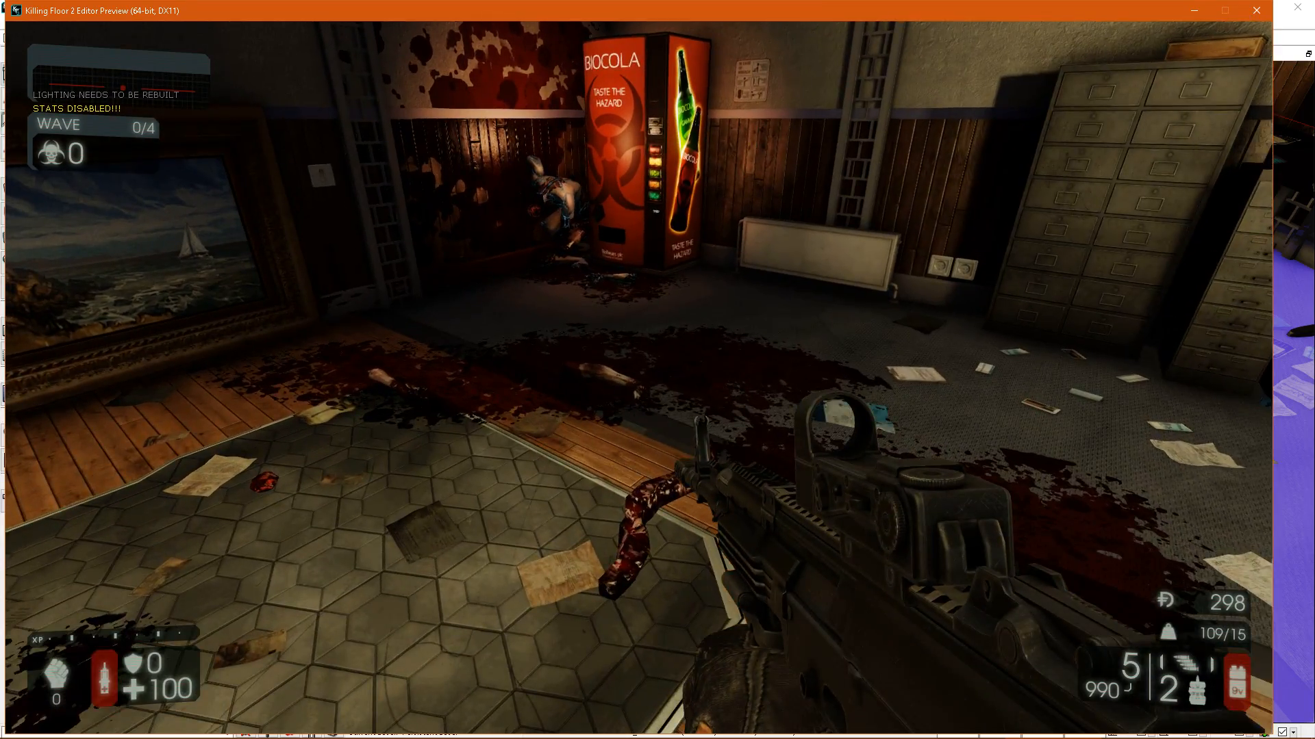
# End the play test and look over the room's meshes in the splatter map density view before restoring the lit view.
pyautogui.press('Escape')
pyautogui.click(692, 127)
pyautogui.moveTo(693, 126); pyautogui.dragTo(602, 83, button='right')
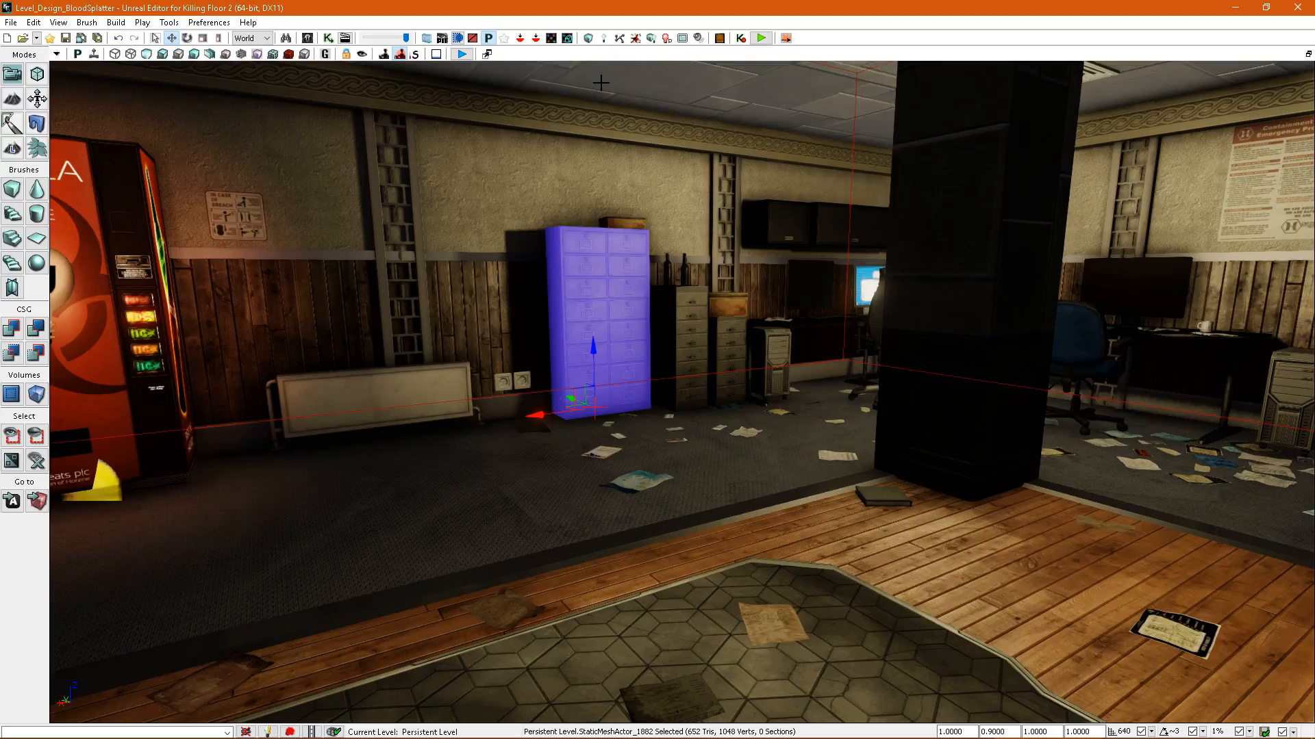
pyautogui.click(290, 55)
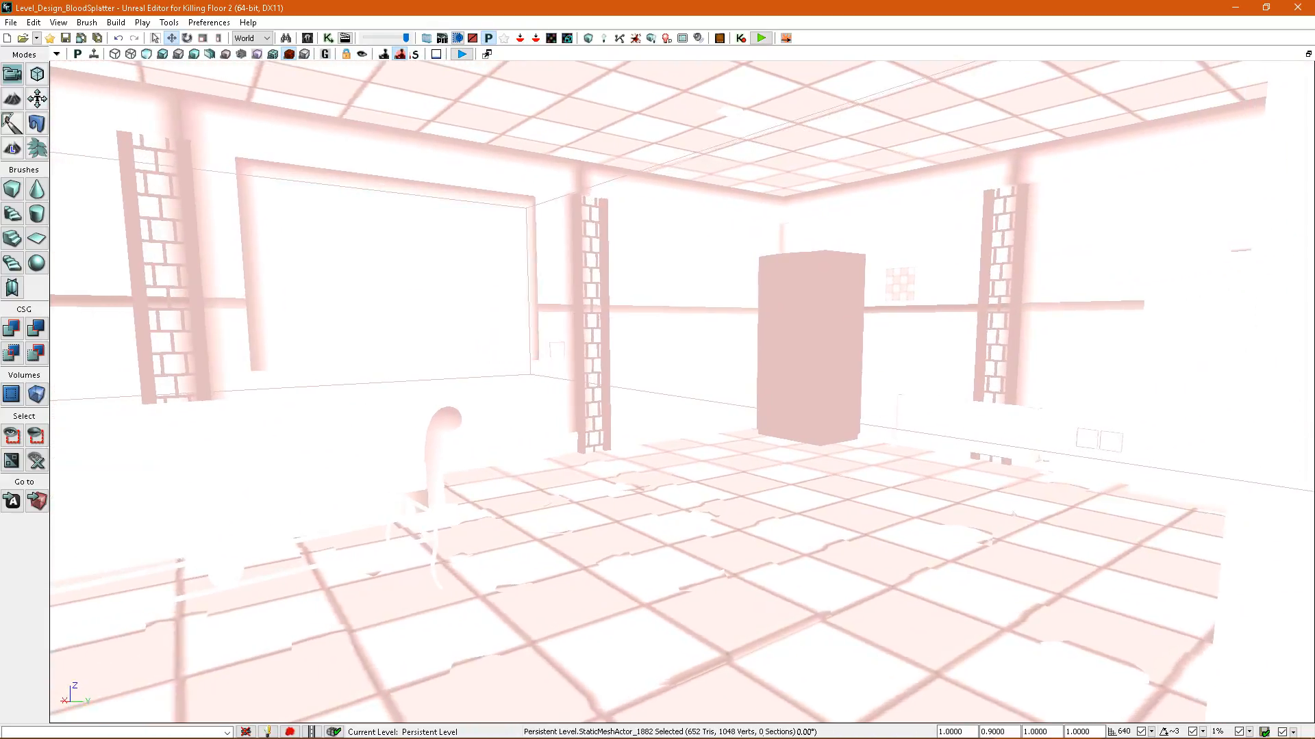
pyautogui.moveTo(897, 394); pyautogui.dragTo(990, 348, button='right')
pyautogui.hotkey('alt', '4')
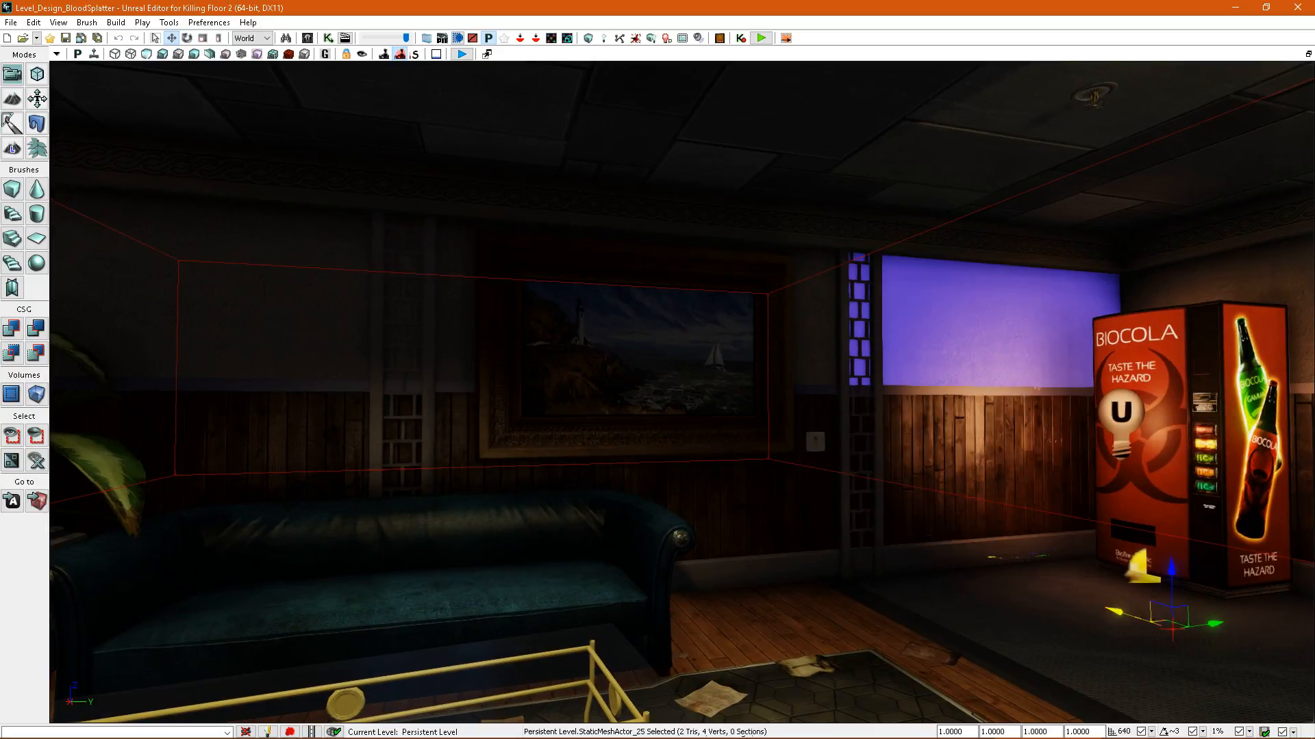
# Override the splatter map resolution of all matching wall meshes with 4 and rebuild the splatter maps.
pyautogui.moveTo(819, 367); pyautogui.dragTo(1157, 356, button='right')
pyautogui.press('F4')
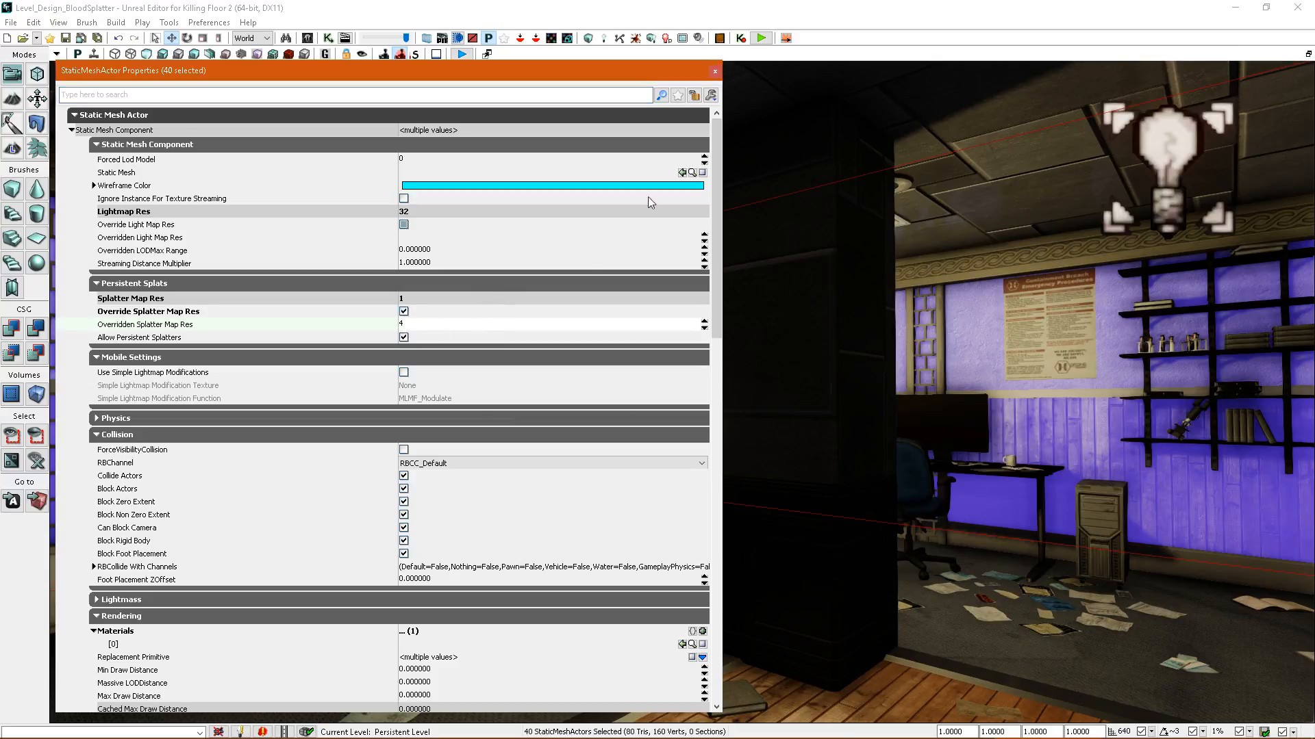
pyautogui.click(715, 72)
pyautogui.click(636, 38)
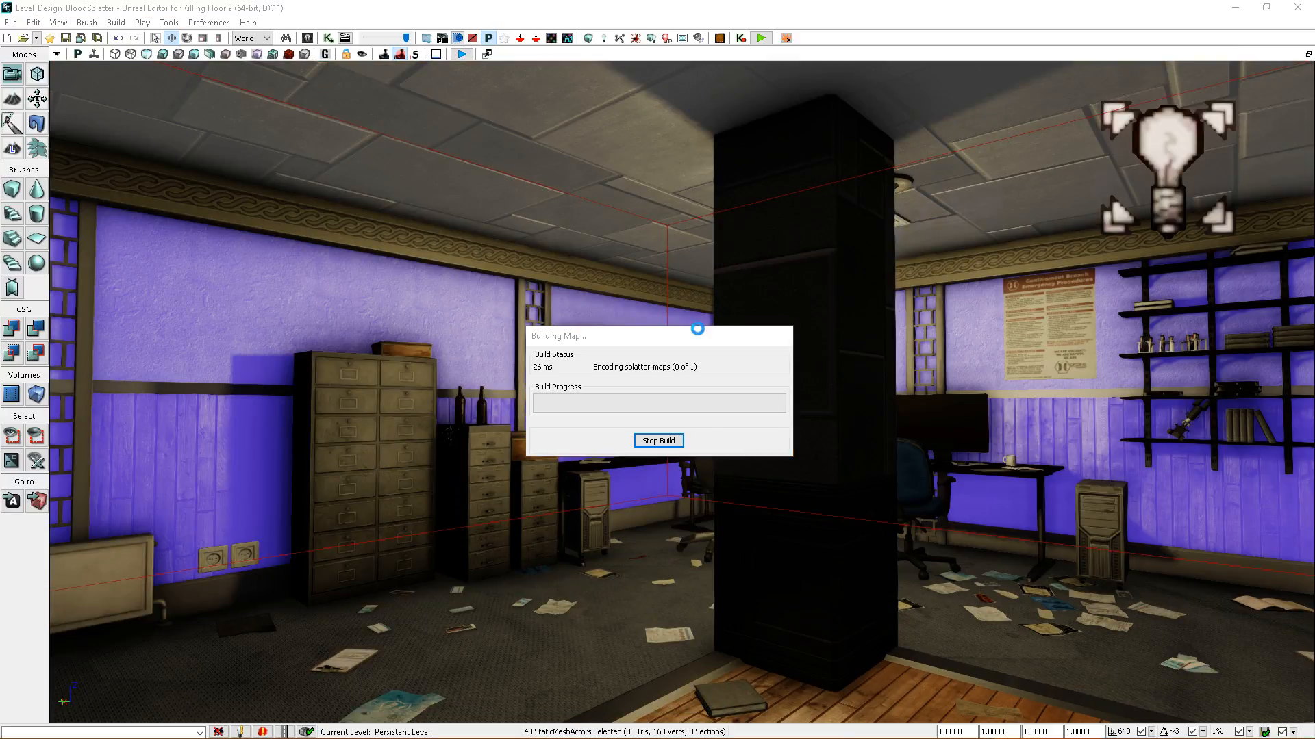
pyautogui.click(857, 364)
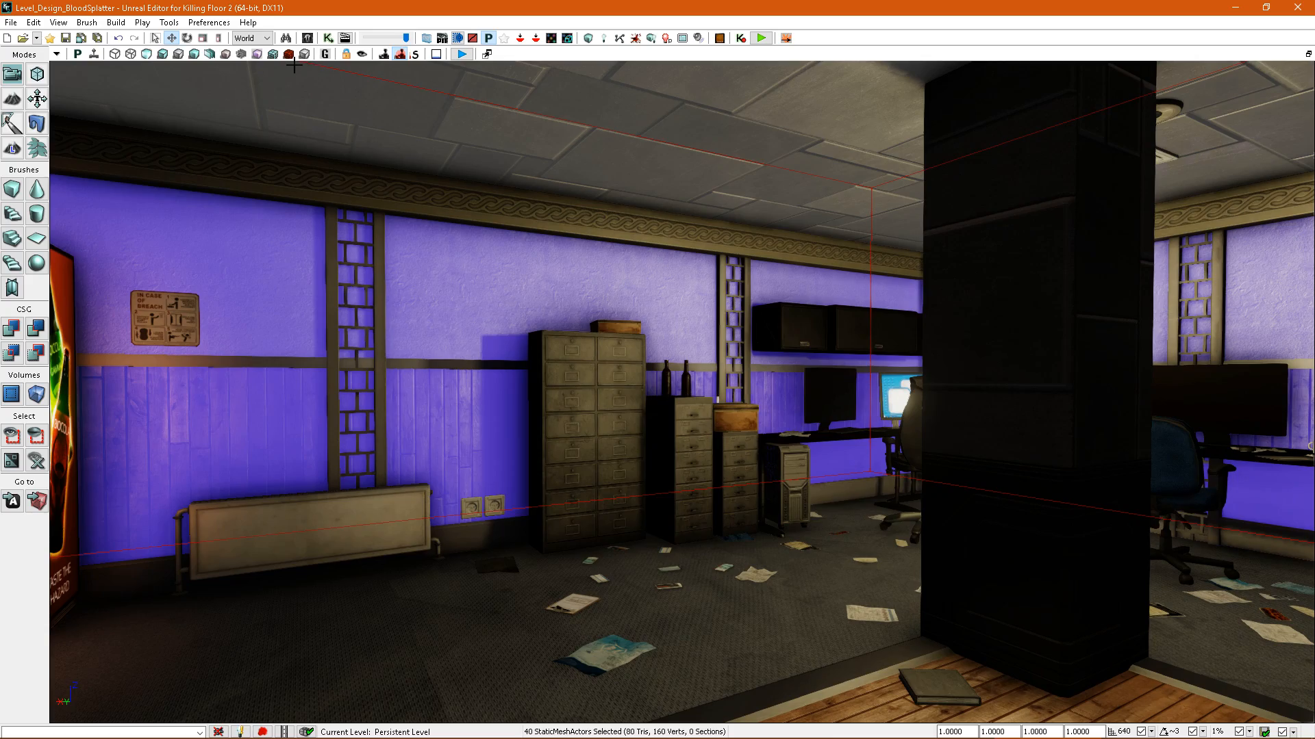
# Examine the splatter map density of the walls and the combined floor.
pyautogui.click(289, 54)
pyautogui.moveTo(681, 367); pyautogui.dragTo(609, 472, button='right')
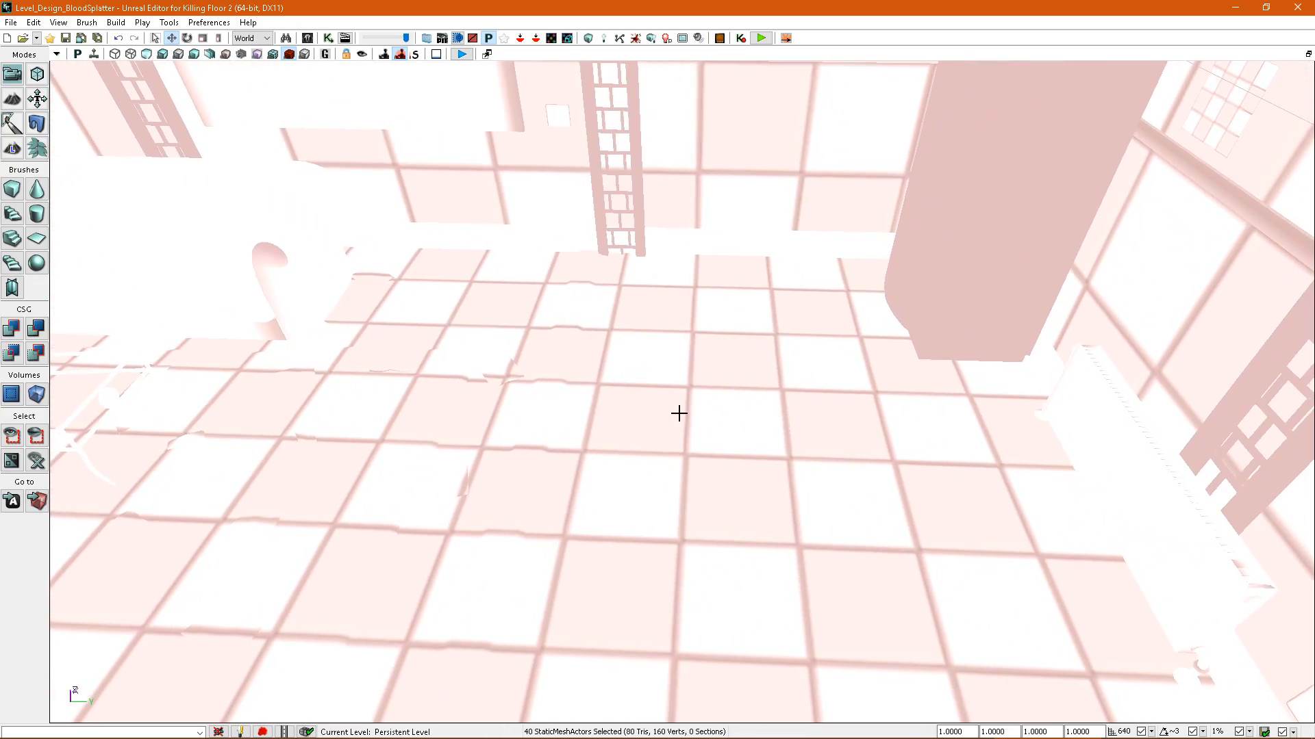
pyautogui.moveTo(679, 413); pyautogui.dragTo(725, 400, button='right')
pyautogui.moveTo(745, 254); pyautogui.dragTo(965, 383, button='right')
pyautogui.moveTo(715, 482); pyautogui.dragTo(729, 401, button='right')
# Enable the splatter map resolution override on the combined floor mesh and rebuild the splatter maps.
pyautogui.click(713, 411)
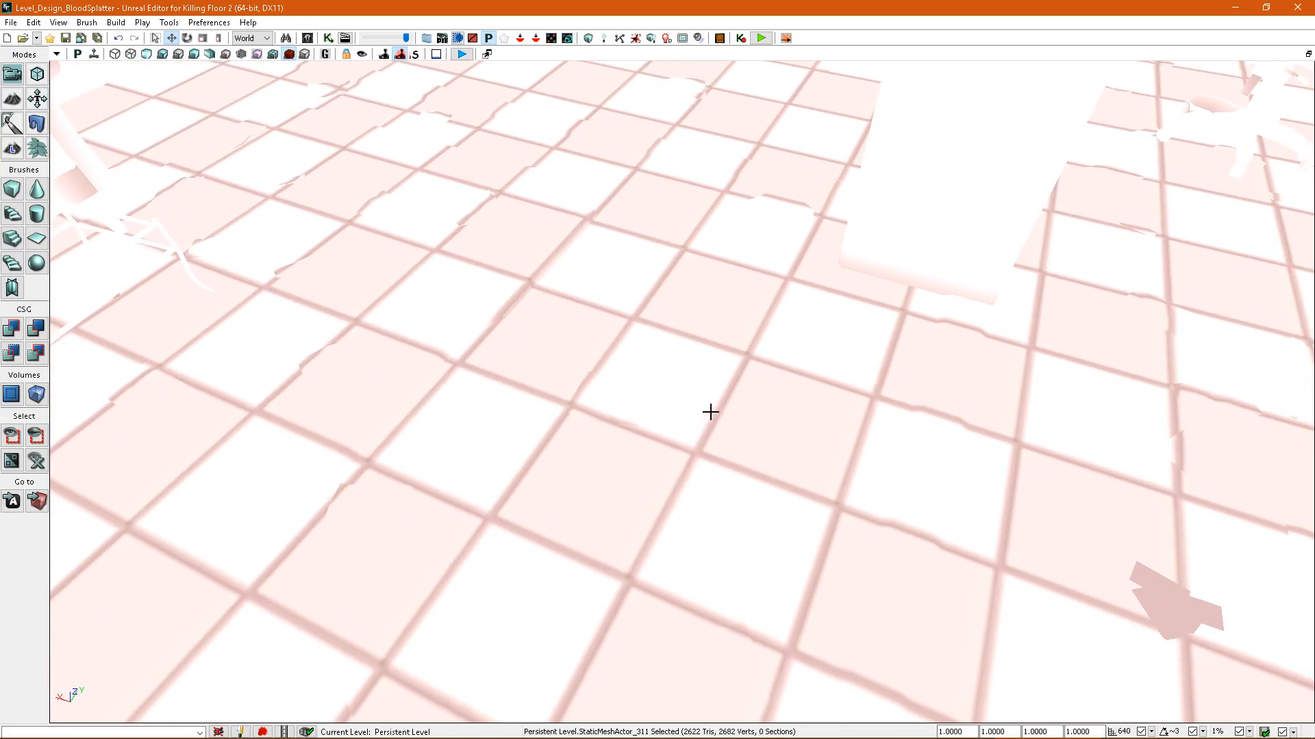
pyautogui.doubleClick(714, 412)
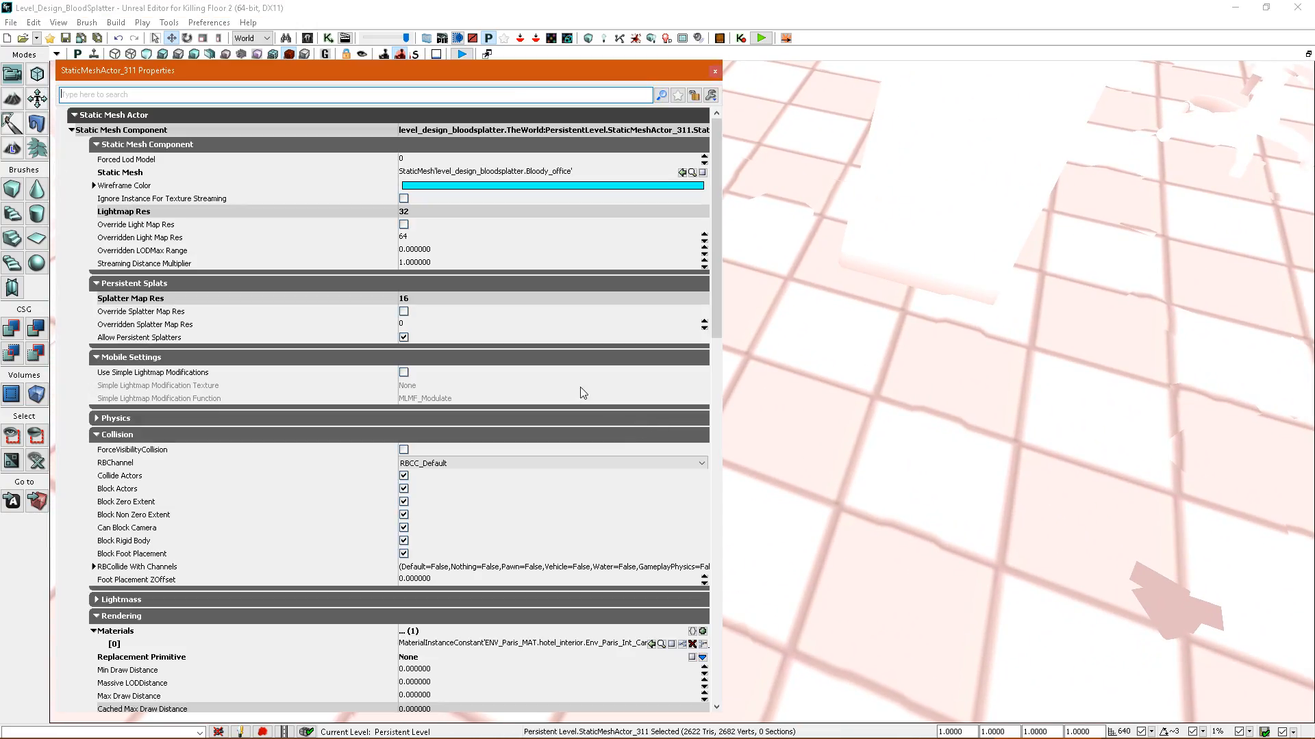
pyautogui.moveTo(857, 405); pyautogui.dragTo(850, 400, button='right')
pyautogui.click(404, 311)
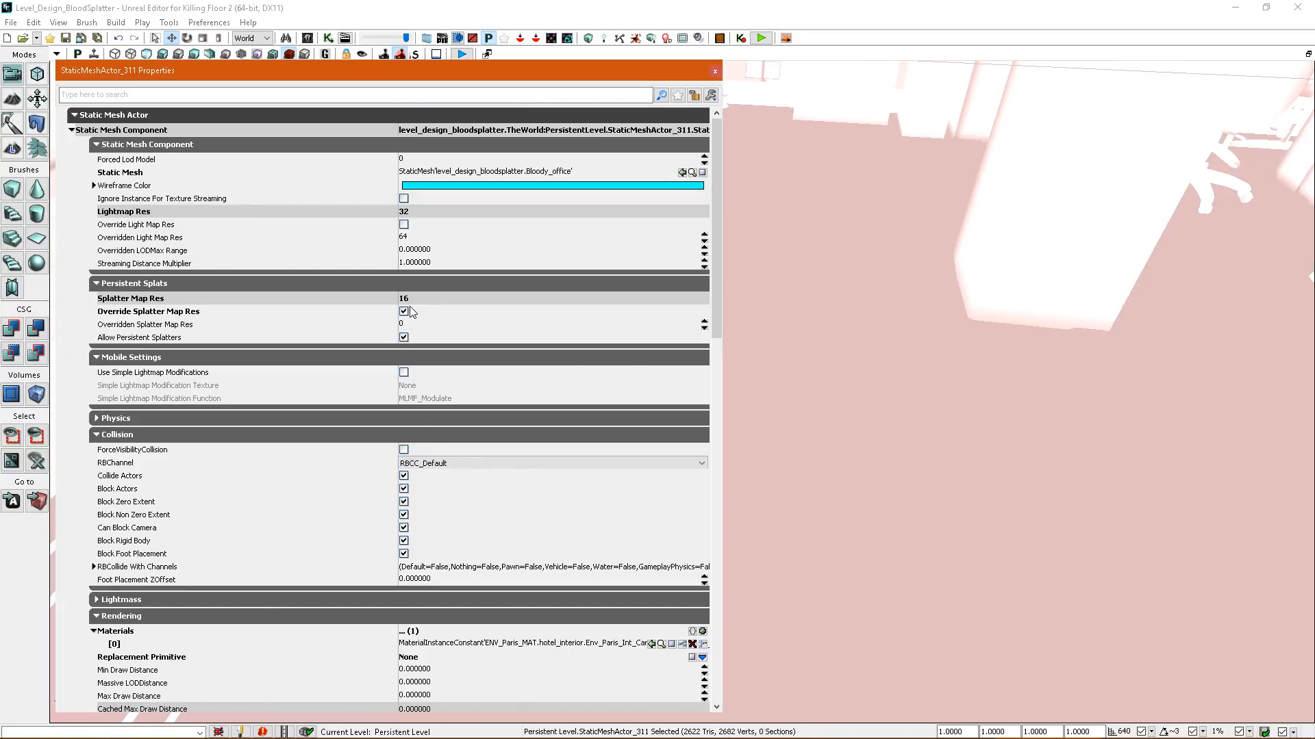
pyautogui.click(642, 39)
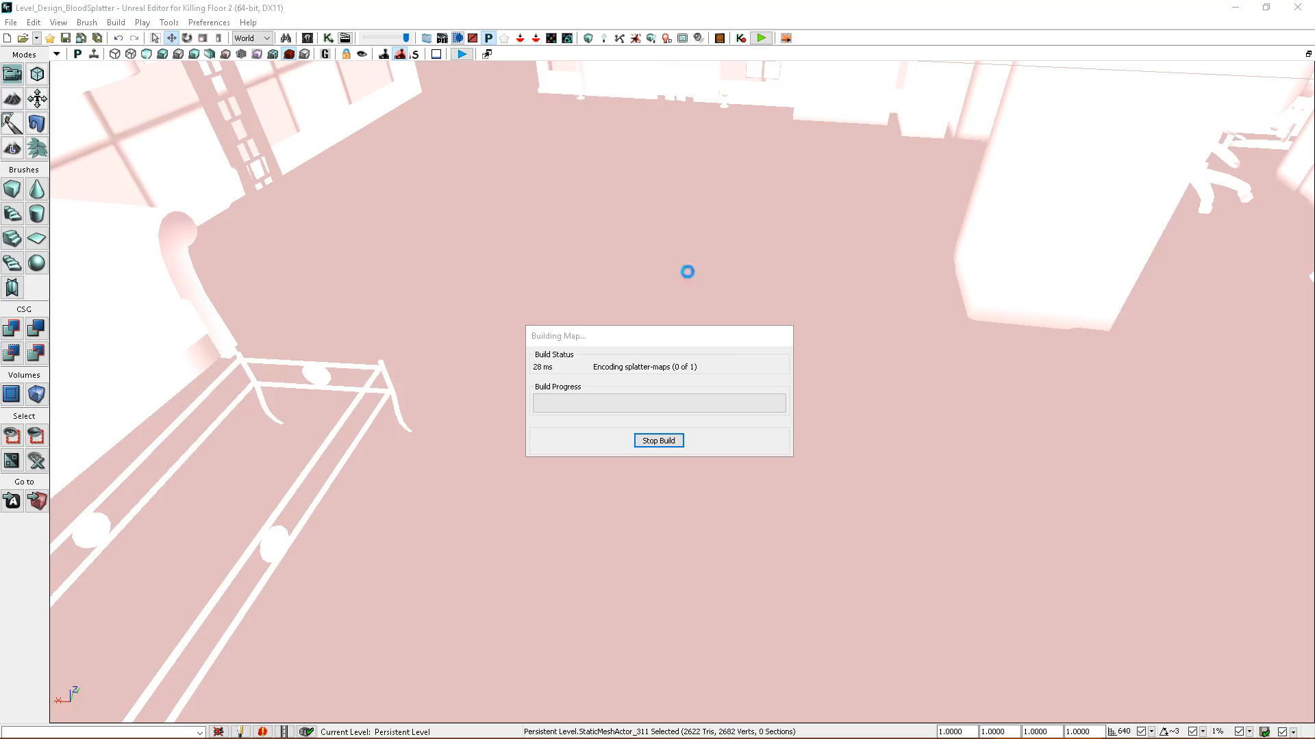
pyautogui.click(845, 358)
# Compare the floor's splatter map density with that of the surrounding walls, alternating between the density and lit views.
pyautogui.moveTo(845, 355); pyautogui.dragTo(799, 432, button='right')
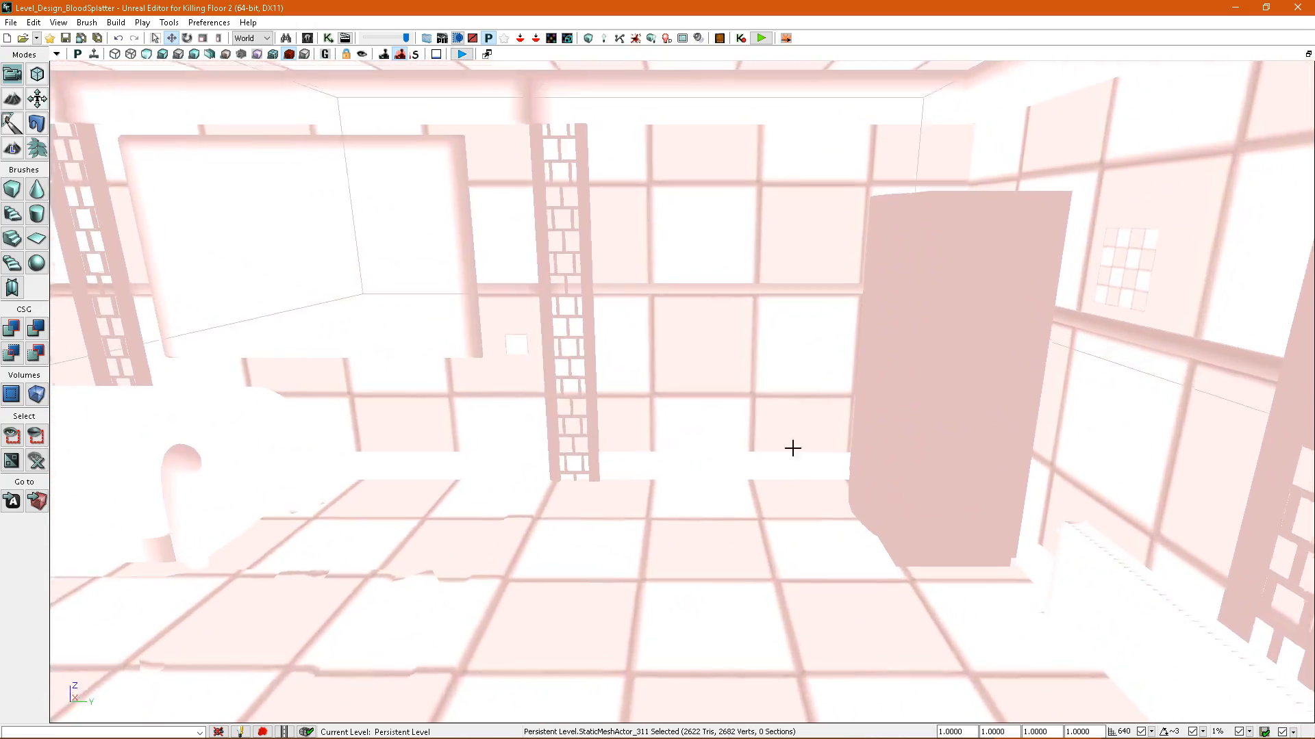
pyautogui.moveTo(733, 214); pyautogui.dragTo(666, 226, button='right')
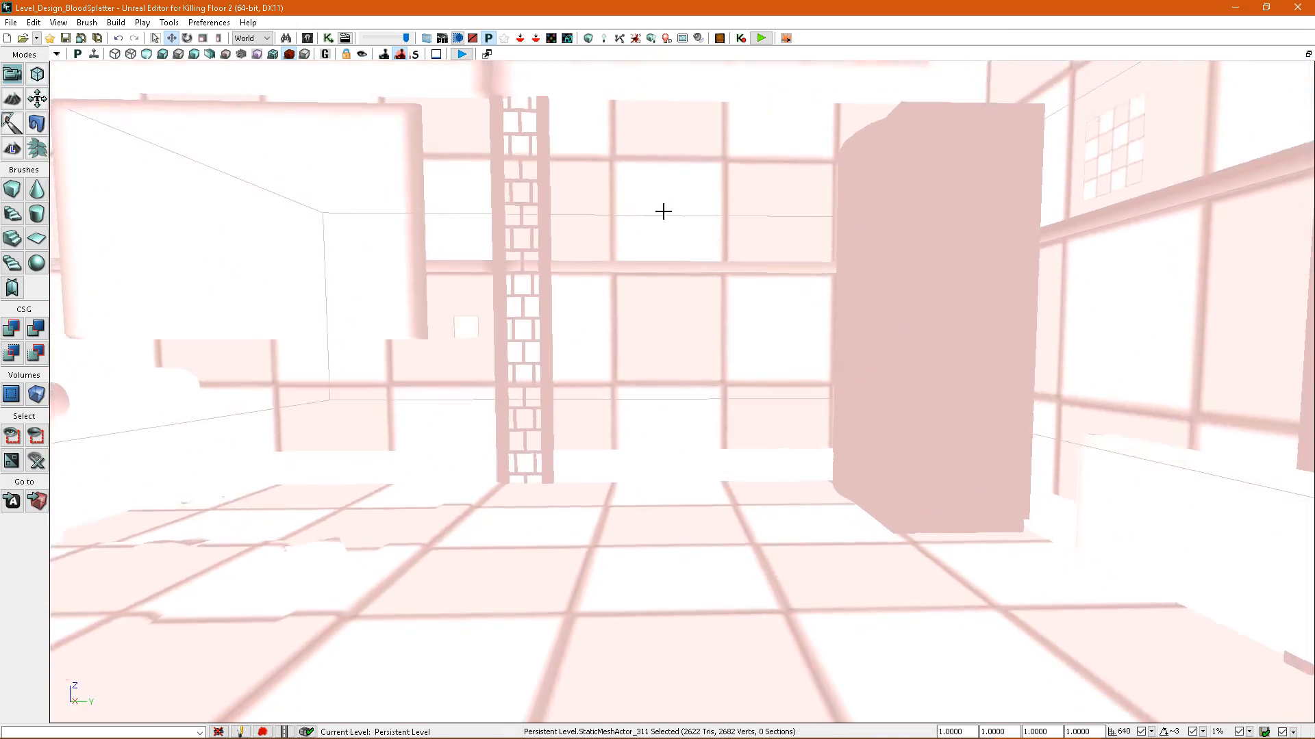
pyautogui.moveTo(678, 379); pyautogui.dragTo(700, 315, button='right')
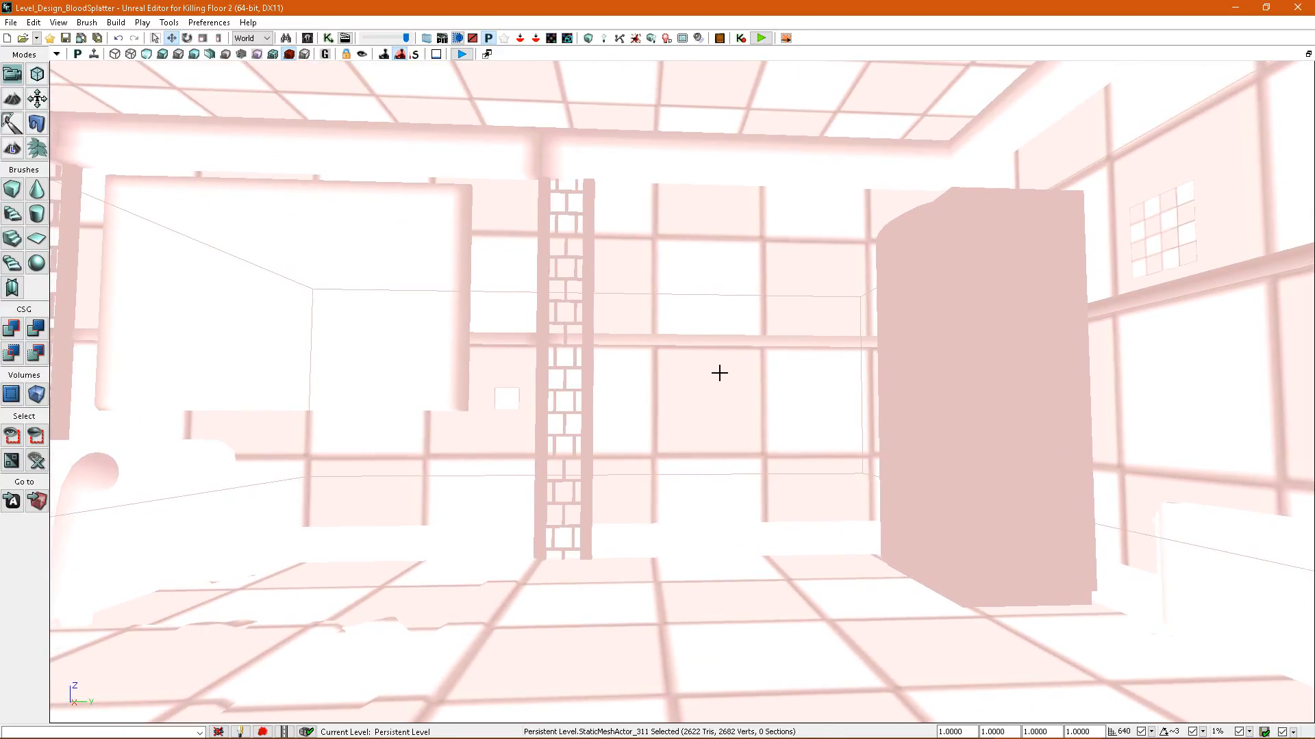
pyautogui.hotkey('alt', '4')
pyautogui.moveTo(724, 380); pyautogui.dragTo(726, 389, button='right')
pyautogui.moveTo(741, 336)
pyautogui.mouseDown(button='right')
pyautogui.moveTo(661, 271)
pyautogui.moveTo(667, 259)
pyautogui.mouseUp(button='right')
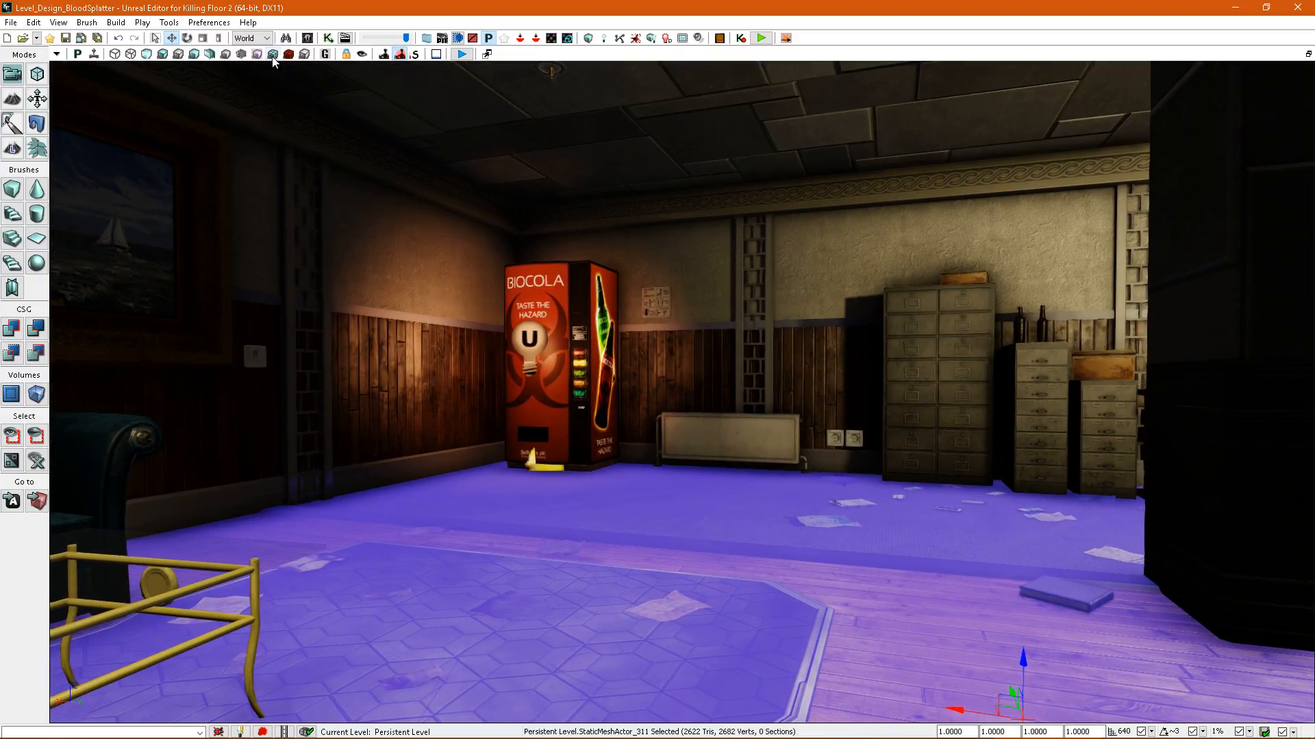
pyautogui.click(289, 55)
pyautogui.moveTo(657, 438); pyautogui.dragTo(691, 423, button='right')
pyautogui.hotkey('alt', '4')
# Select all matching radiators, override their splatter map resolution with 4 and rebuild the splatter maps.
pyautogui.click(678, 425)
pyautogui.hotkey('shift', 'e')
pyautogui.moveTo(544, 357); pyautogui.dragTo(608, 380, button='right')
pyautogui.press('F4')
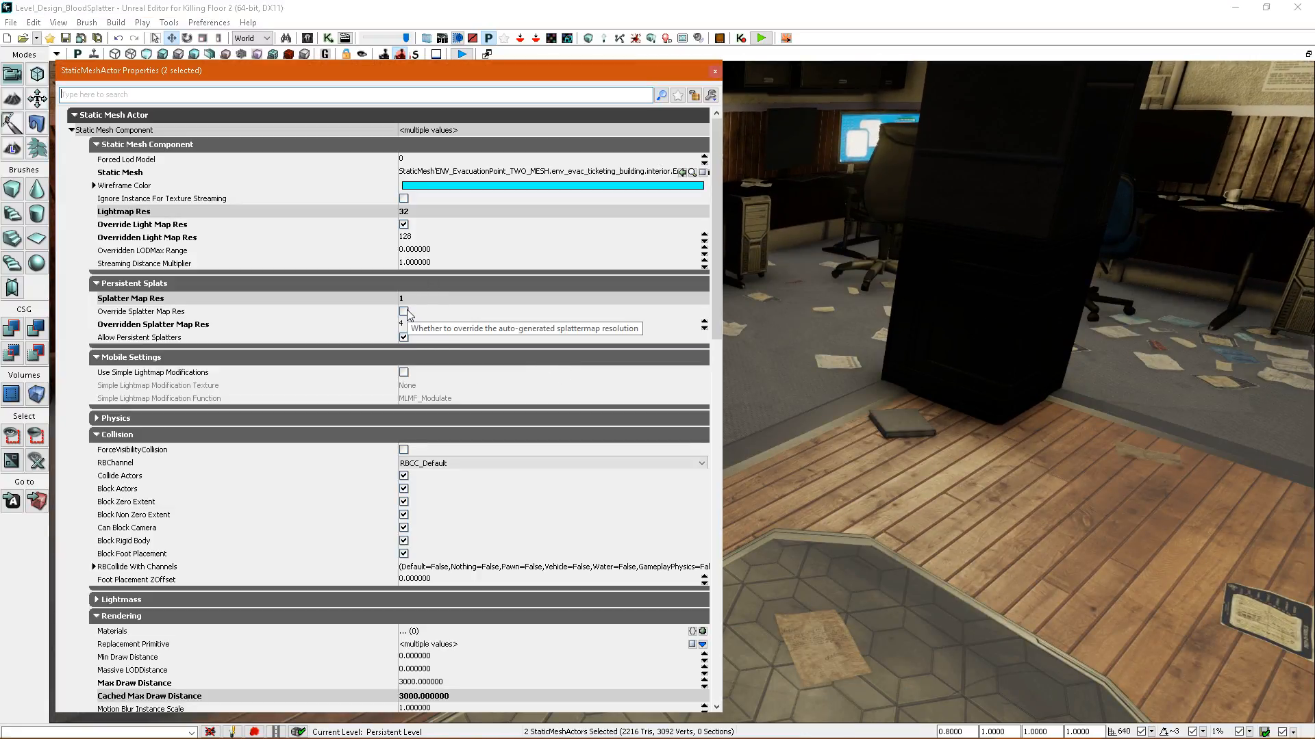
pyautogui.moveTo(760, 130); pyautogui.dragTo(738, 130, button='right')
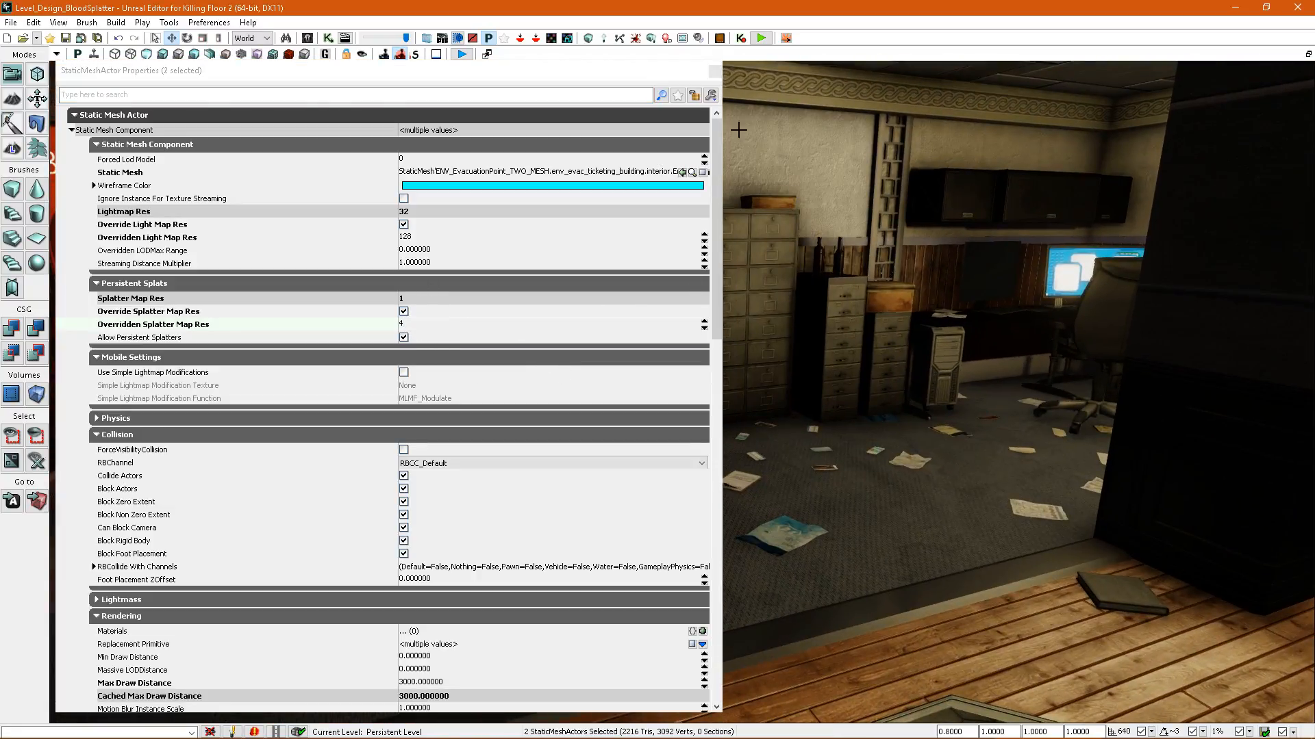
pyautogui.click(644, 42)
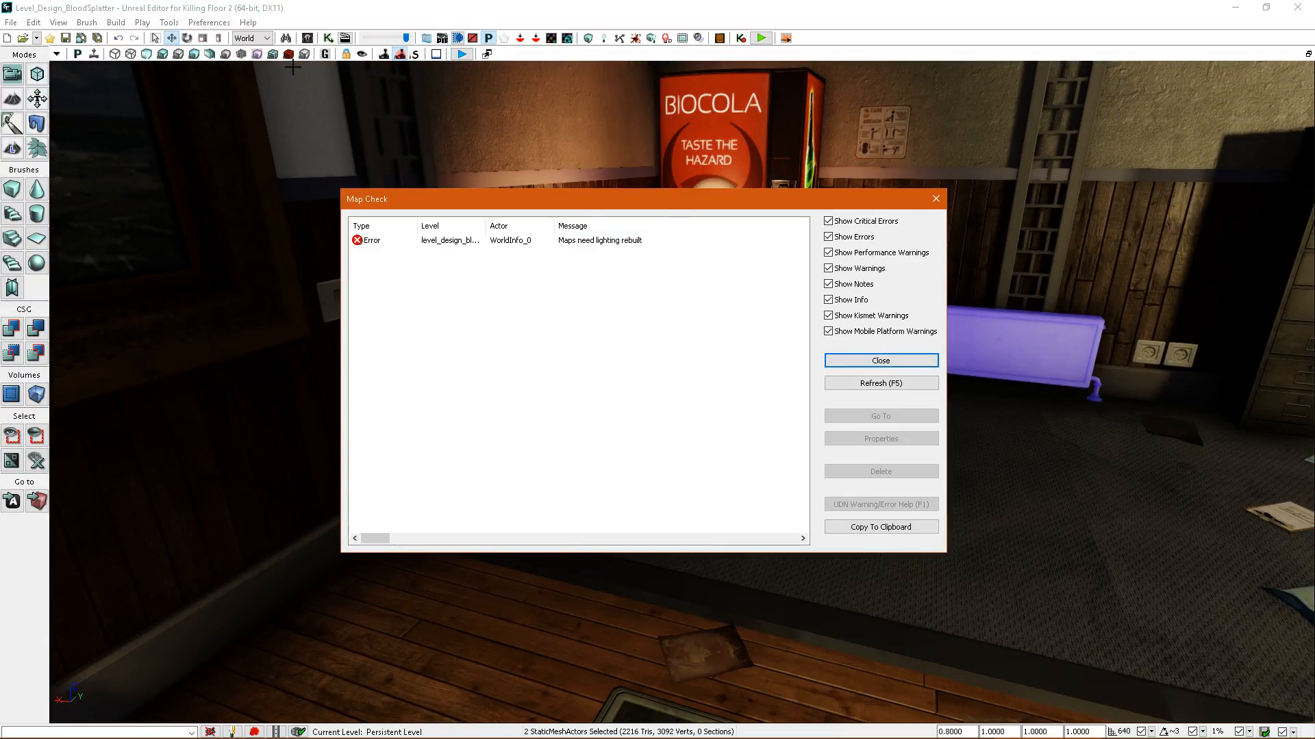
# Inspect the radiator's checker squares in the splatter map density view, then return to the lit view.
pyautogui.click(289, 55)
pyautogui.click(885, 358)
pyautogui.moveTo(849, 353); pyautogui.dragTo(880, 350, button='right')
pyautogui.moveTo(804, 347); pyautogui.dragTo(821, 319)
pyautogui.click(805, 347)
pyautogui.moveTo(805, 347)
pyautogui.mouseDown(button='right')
pyautogui.moveTo(812, 332)
pyautogui.moveTo(825, 357)
pyautogui.moveTo(826, 344)
pyautogui.mouseUp(button='right')
pyautogui.moveTo(763, 381); pyautogui.dragTo(845, 388, button='right')
pyautogui.hotkey('alt', '4')
# Set the overridden splatter map resolution of the matching radiators to 3 and rebuild the splatter maps.
pyautogui.click(808, 382)
pyautogui.click(774, 418)
pyautogui.moveTo(774, 418)
pyautogui.mouseDown(button='right')
pyautogui.moveTo(801, 417)
pyautogui.moveTo(799, 431)
pyautogui.moveTo(799, 418)
pyautogui.mouseUp(button='right')
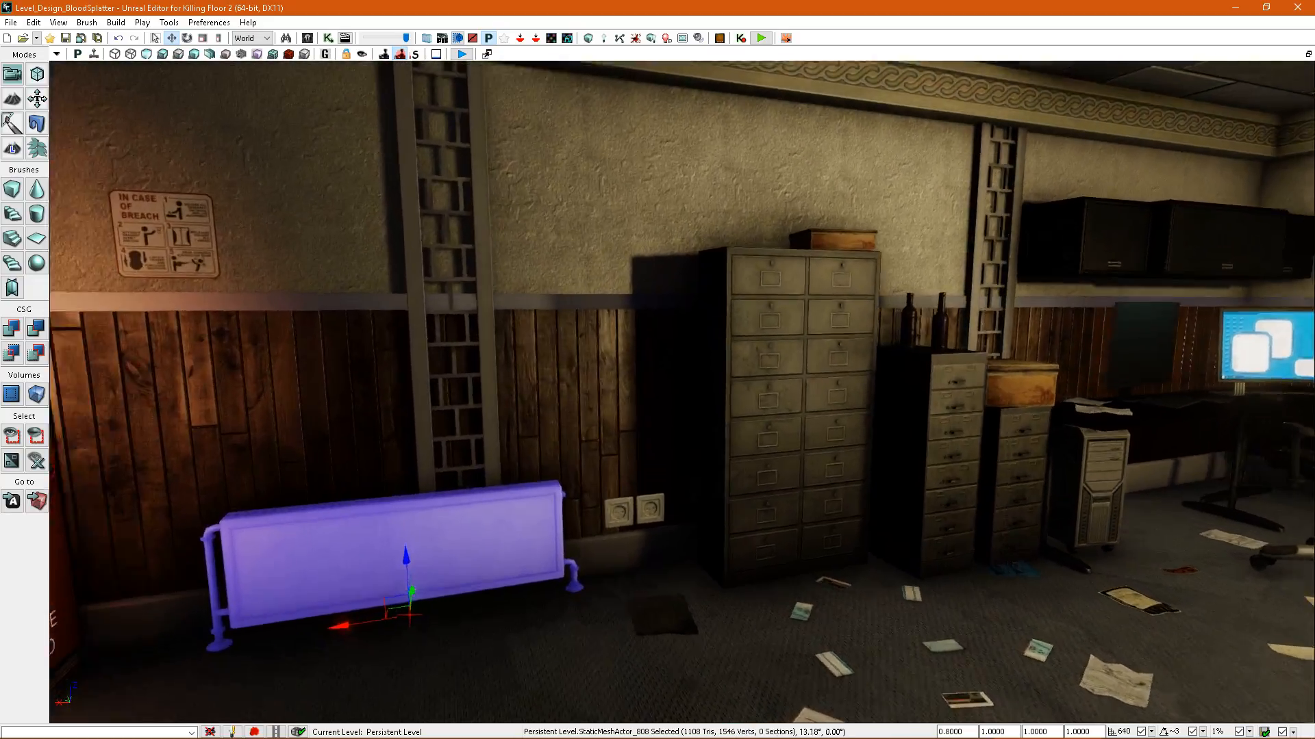
pyautogui.moveTo(685, 388)
pyautogui.mouseDown(button='right')
pyautogui.moveTo(695, 391)
pyautogui.moveTo(685, 388)
pyautogui.mouseUp(button='right')
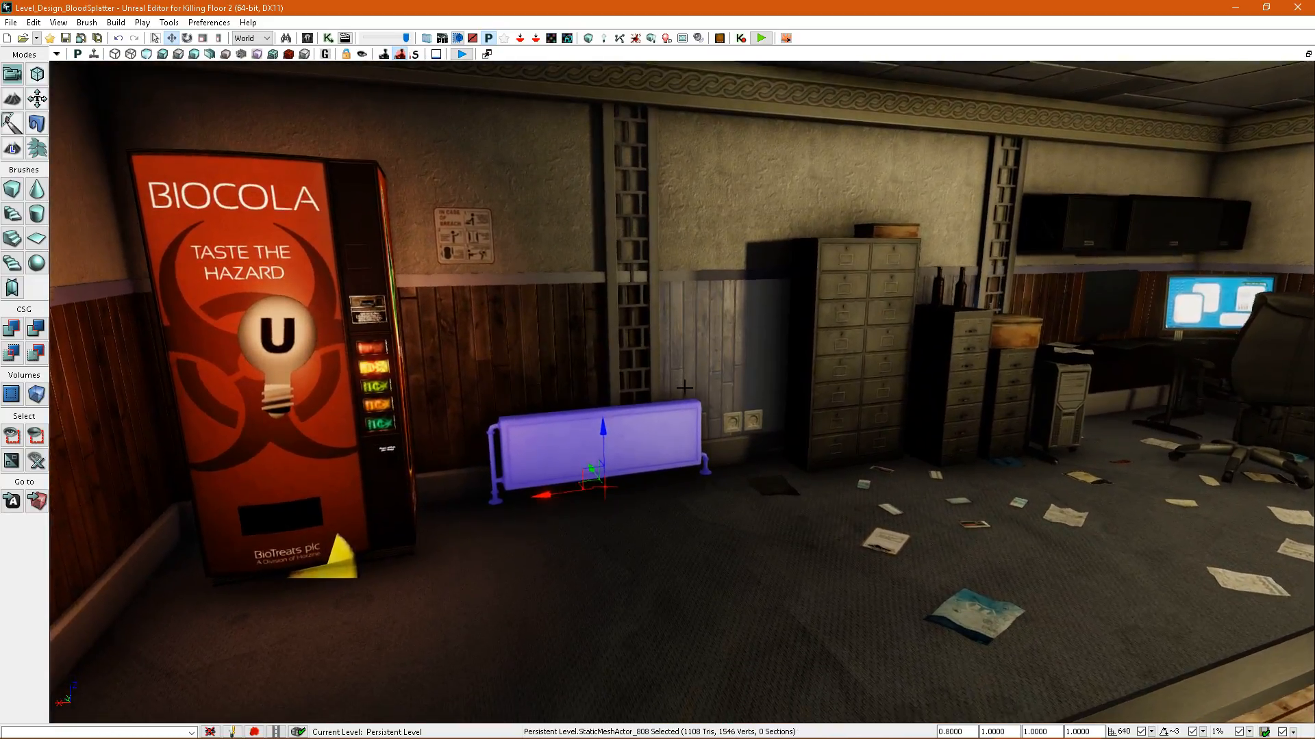
pyautogui.moveTo(519, 391); pyautogui.dragTo(531, 386, button='right')
pyautogui.press('F4')
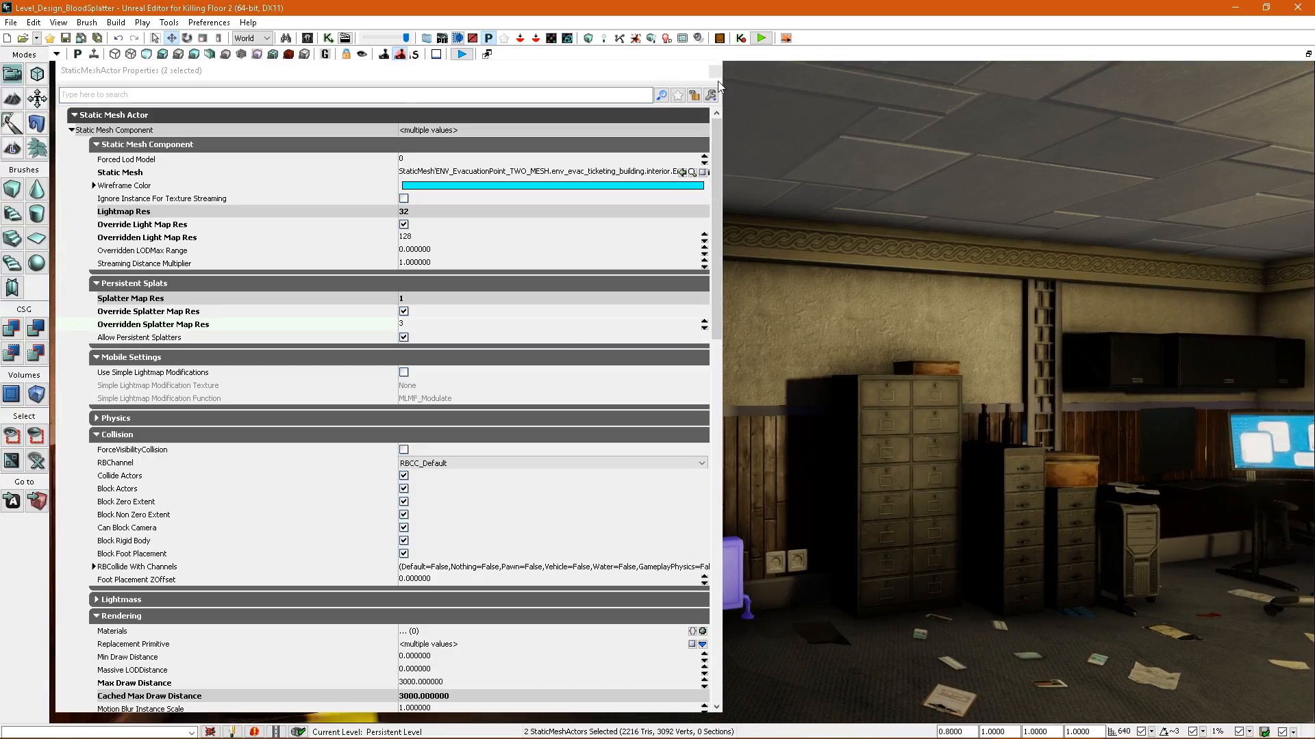
pyautogui.click(715, 71)
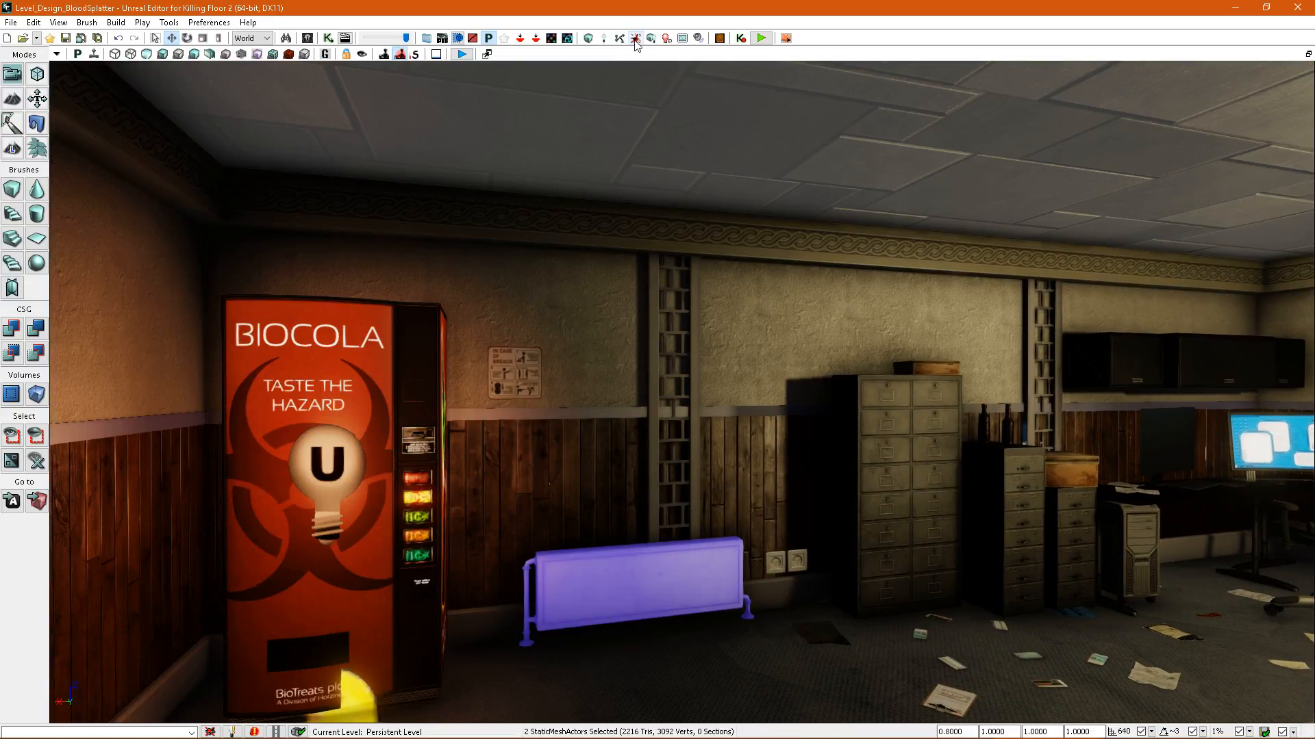
pyautogui.click(635, 39)
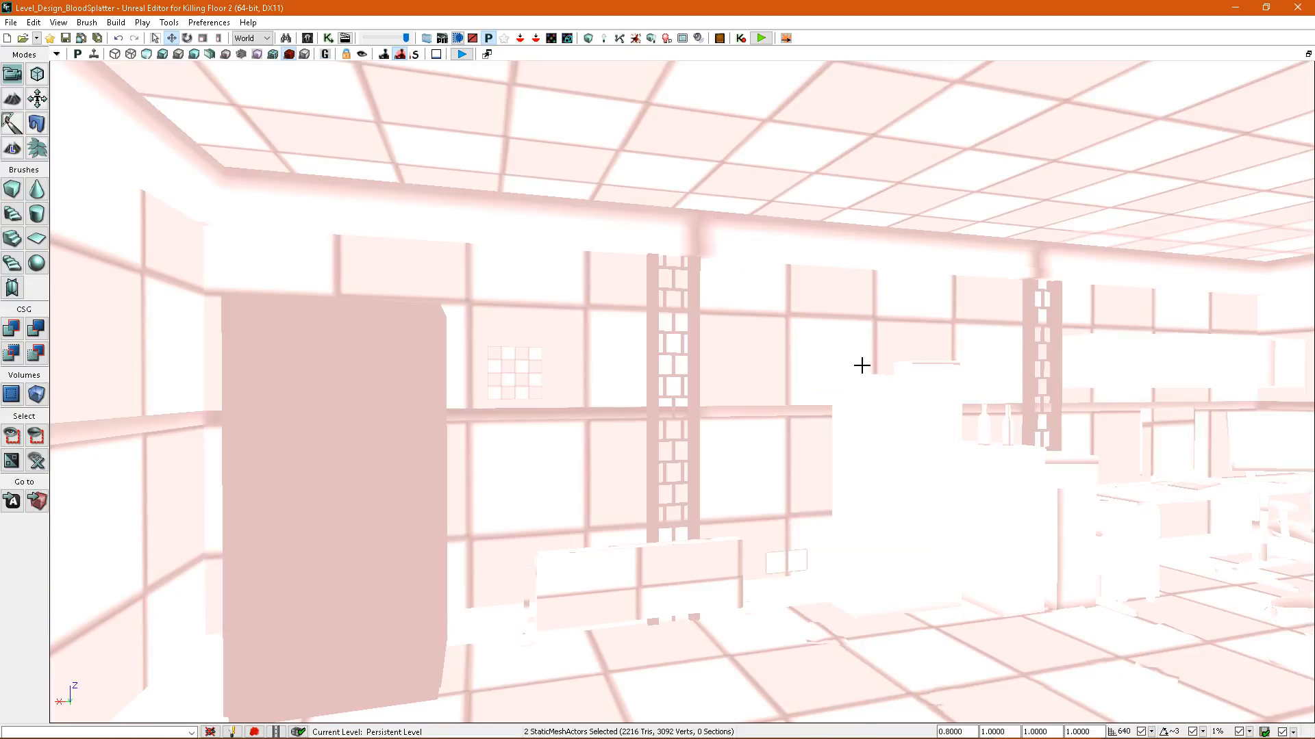
# Inspect the splatter map density of the radiator and the wall sockets beside it.
pyautogui.moveTo(862, 365); pyautogui.dragTo(892, 418, button='right')
pyautogui.scroll(-3, 778, 399)
pyautogui.scroll(3, 808, 425)
pyautogui.hotkey('alt', '4')
pyautogui.click(733, 232)
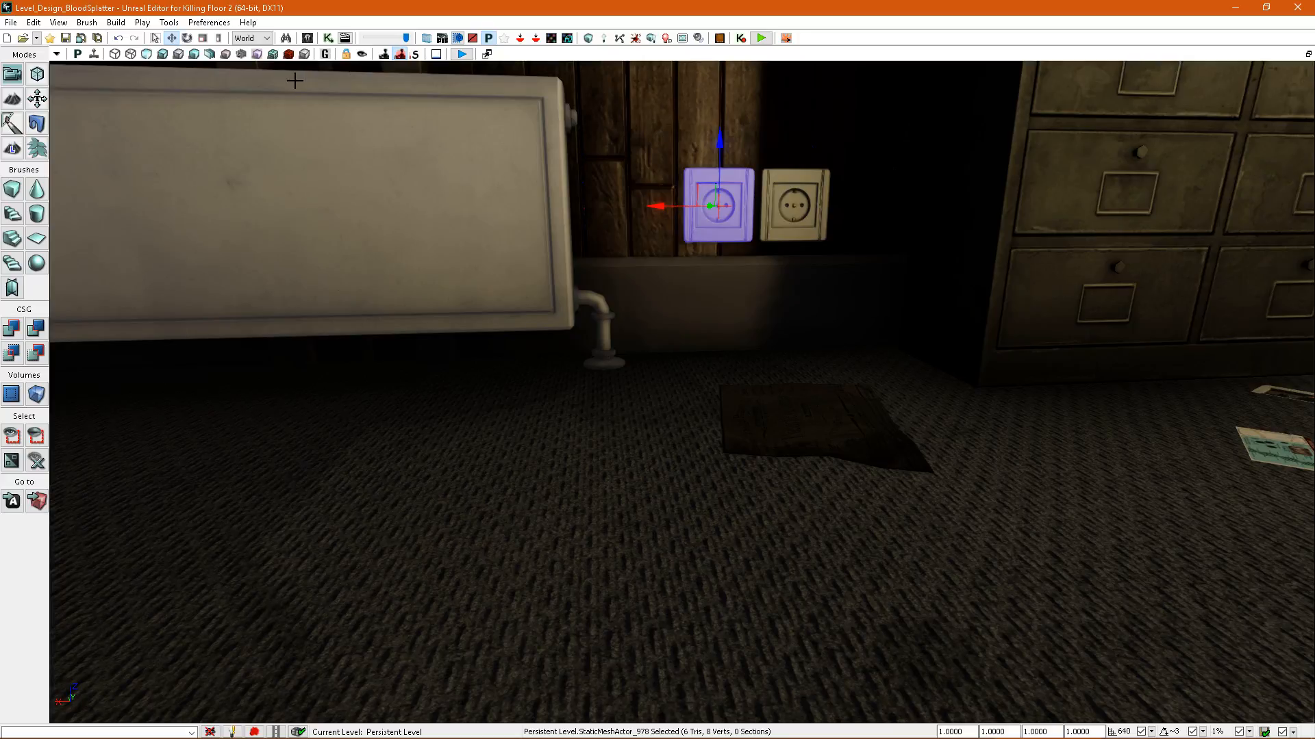
pyautogui.click(289, 54)
pyautogui.moveTo(653, 293)
pyautogui.mouseDown(button='right')
pyautogui.moveTo(652, 263)
pyautogui.moveTo(653, 292)
pyautogui.mouseUp(button='right')
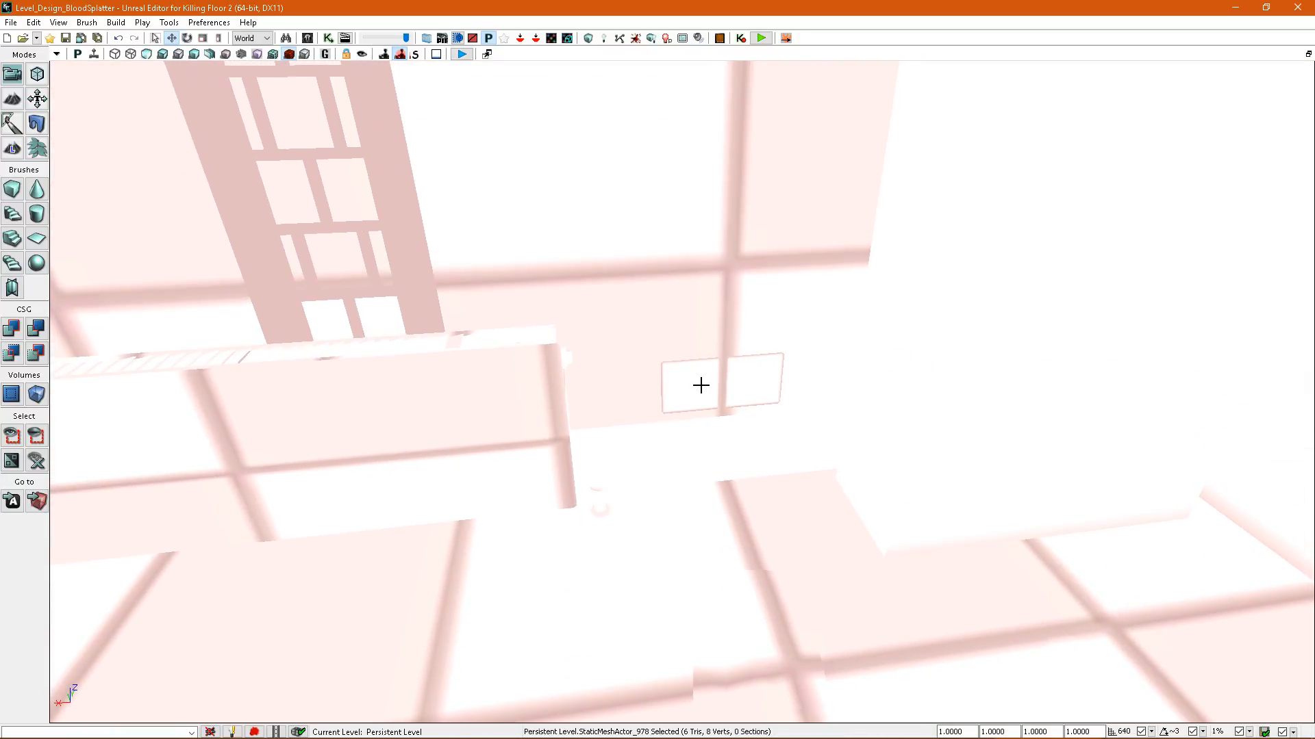
pyautogui.scroll(-3, 712, 396)
pyautogui.hotkey('alt', '4')
pyautogui.scroll(3, 712, 397)
pyautogui.moveTo(713, 397); pyautogui.dragTo(716, 377, button='right')
pyautogui.hotkey('alt', '5')
pyautogui.hotkey('alt', '4')
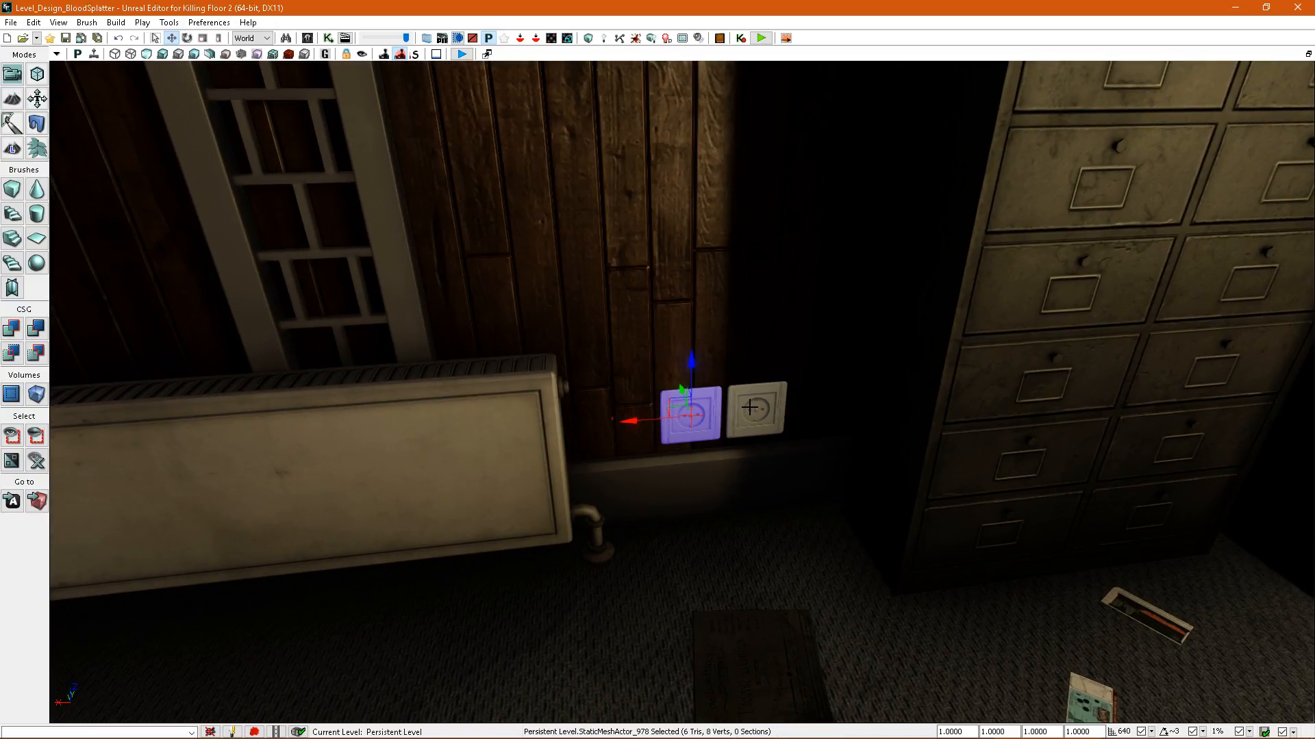
# Select the "In case of breach" sign beside the vending machine and check its splatter map density.
pyautogui.scroll(-5, 780, 409)
pyautogui.moveTo(780, 409); pyautogui.dragTo(725, 363, button='right')
pyautogui.keyDown('ctrl'); pyautogui.click(886, 482); pyautogui.keyUp('ctrl')
pyautogui.keyDown('ctrl'); pyautogui.click(886, 482); pyautogui.keyUp('ctrl')
pyautogui.moveTo(885, 482); pyautogui.dragTo(530, 236, button='right')
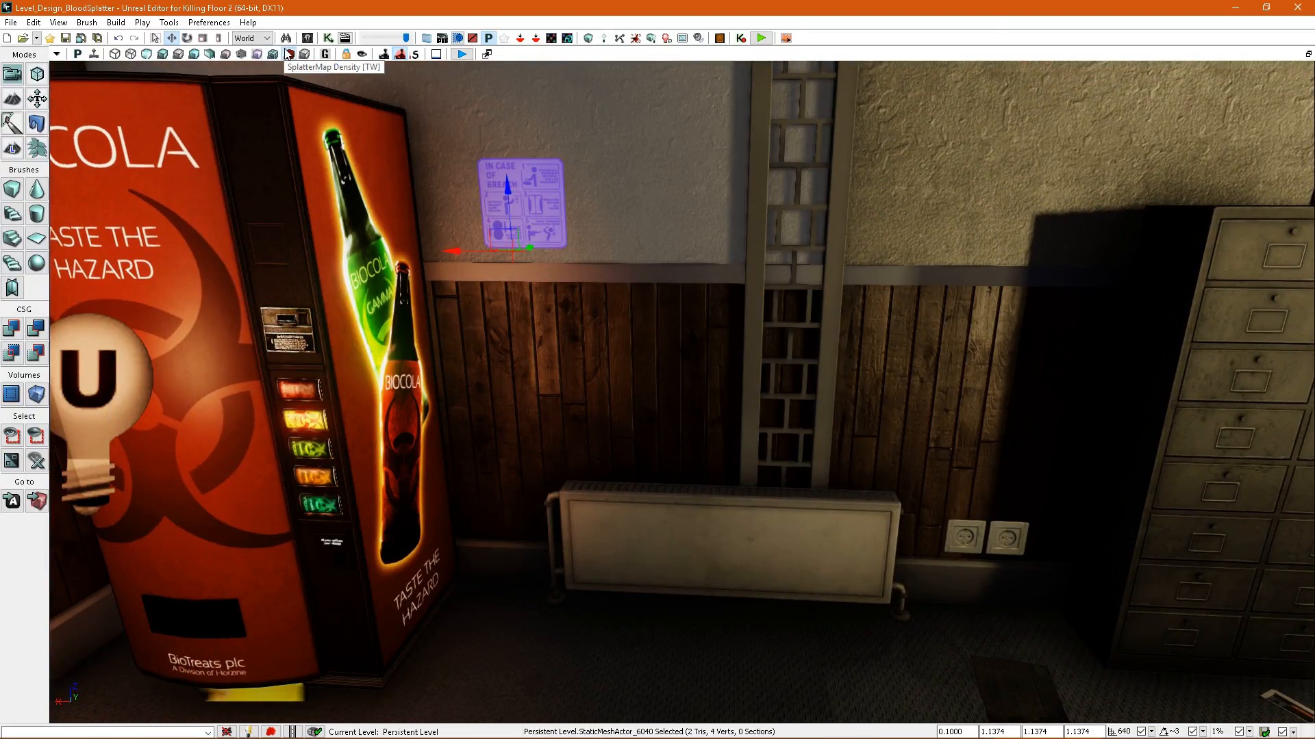
pyautogui.click(288, 54)
pyautogui.moveTo(703, 329); pyautogui.dragTo(721, 333, button='right')
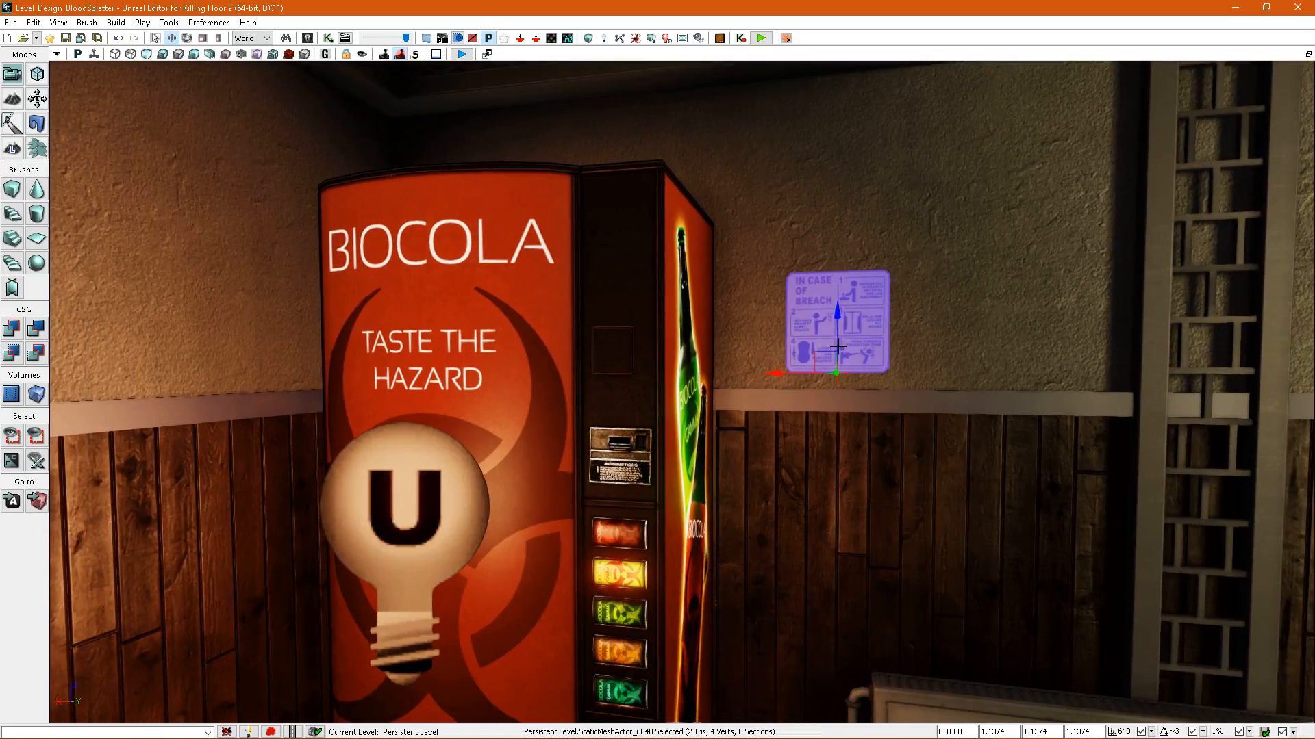
# Set the breach sign's overridden splatter map resolution to 2, rebuild the splatter maps and check the density view.
pyautogui.doubleClick(831, 342)
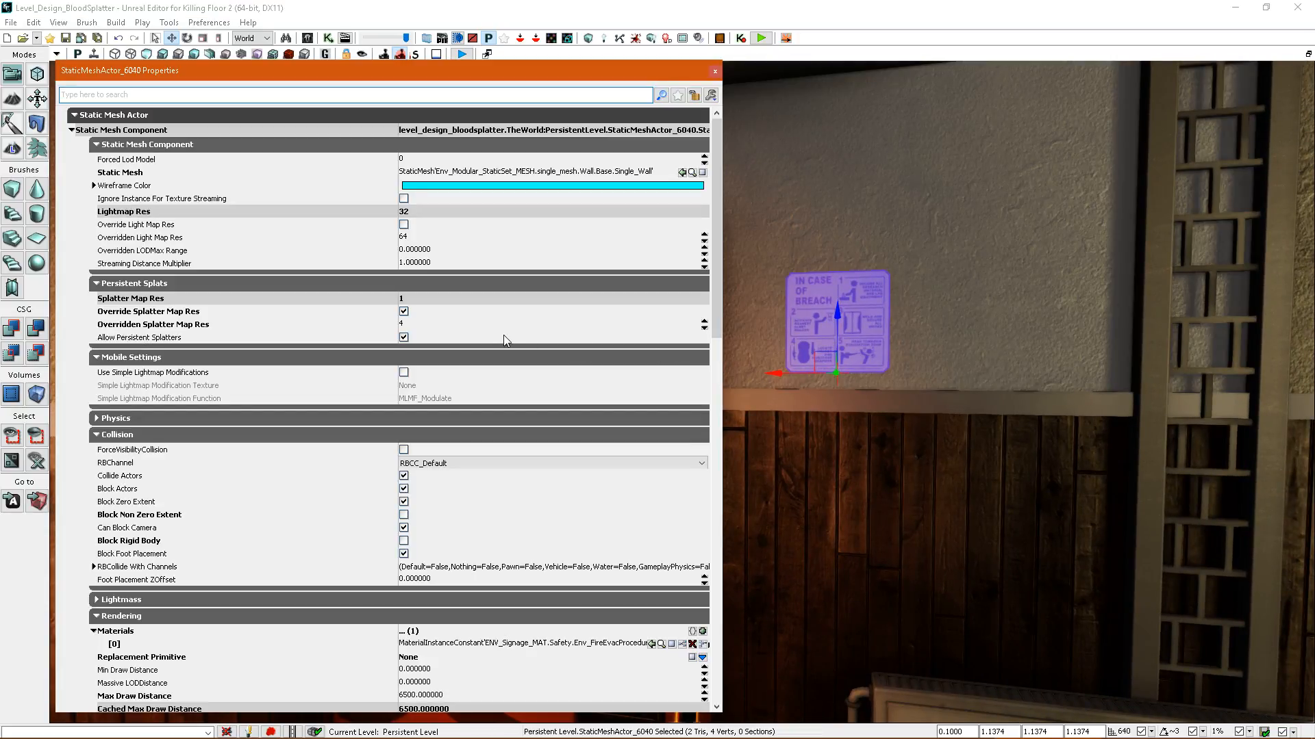
pyautogui.press('Return')
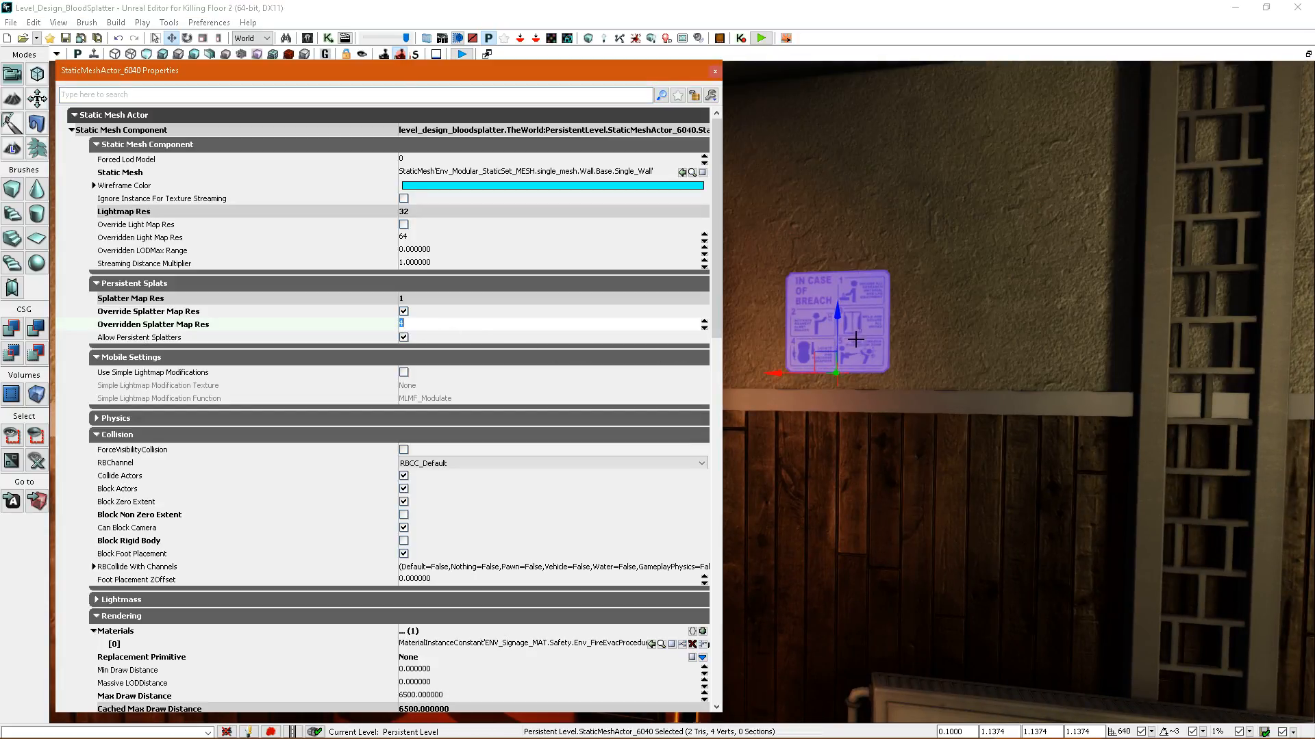
pyautogui.click(636, 38)
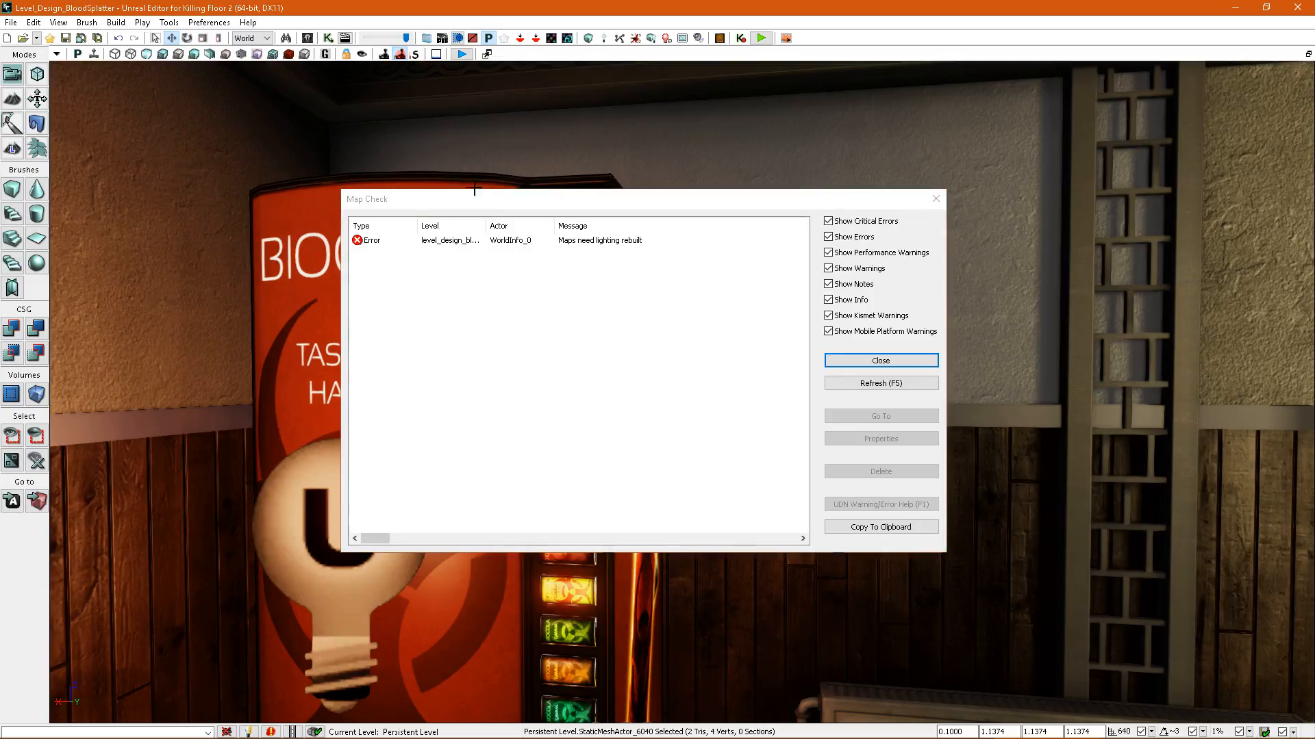
pyautogui.click(900, 361)
pyautogui.click(289, 55)
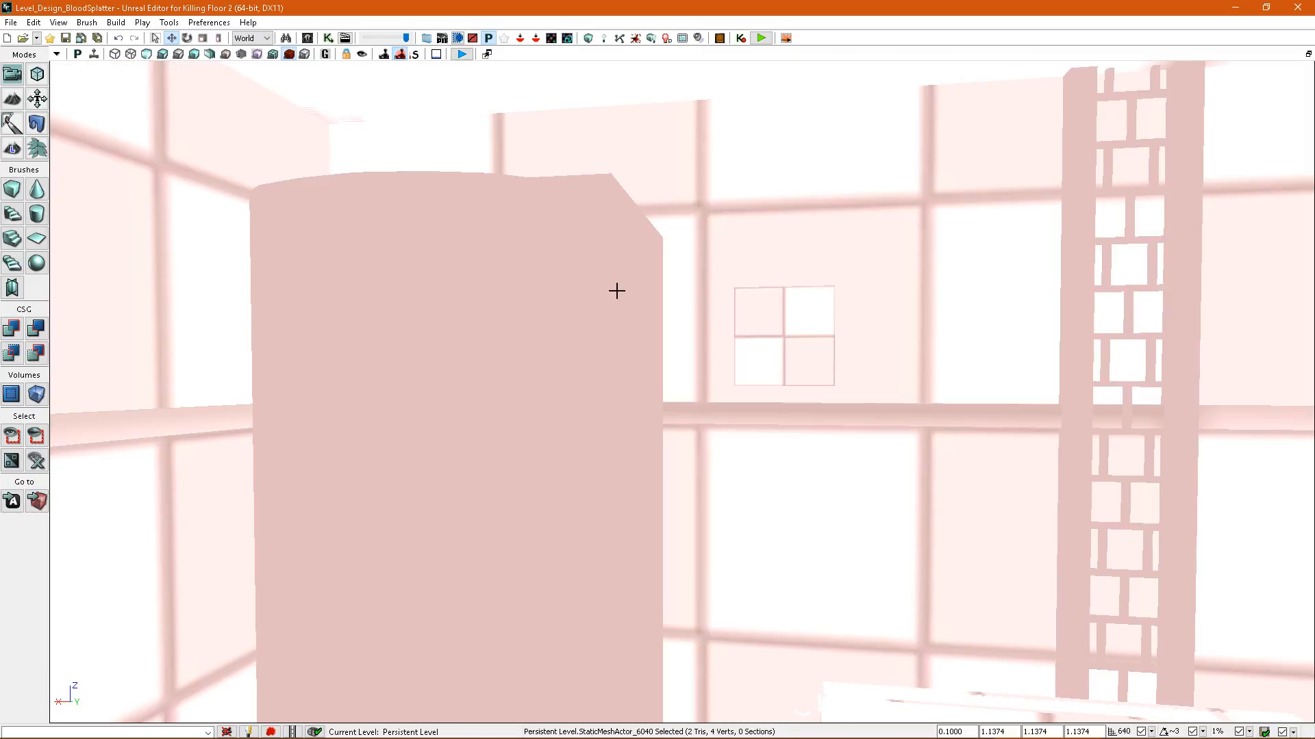
# Turn off the breach sign's splatter map resolution override, rebuild the splatter maps and check the sign in the density view.
pyautogui.hotkey('alt', '4')
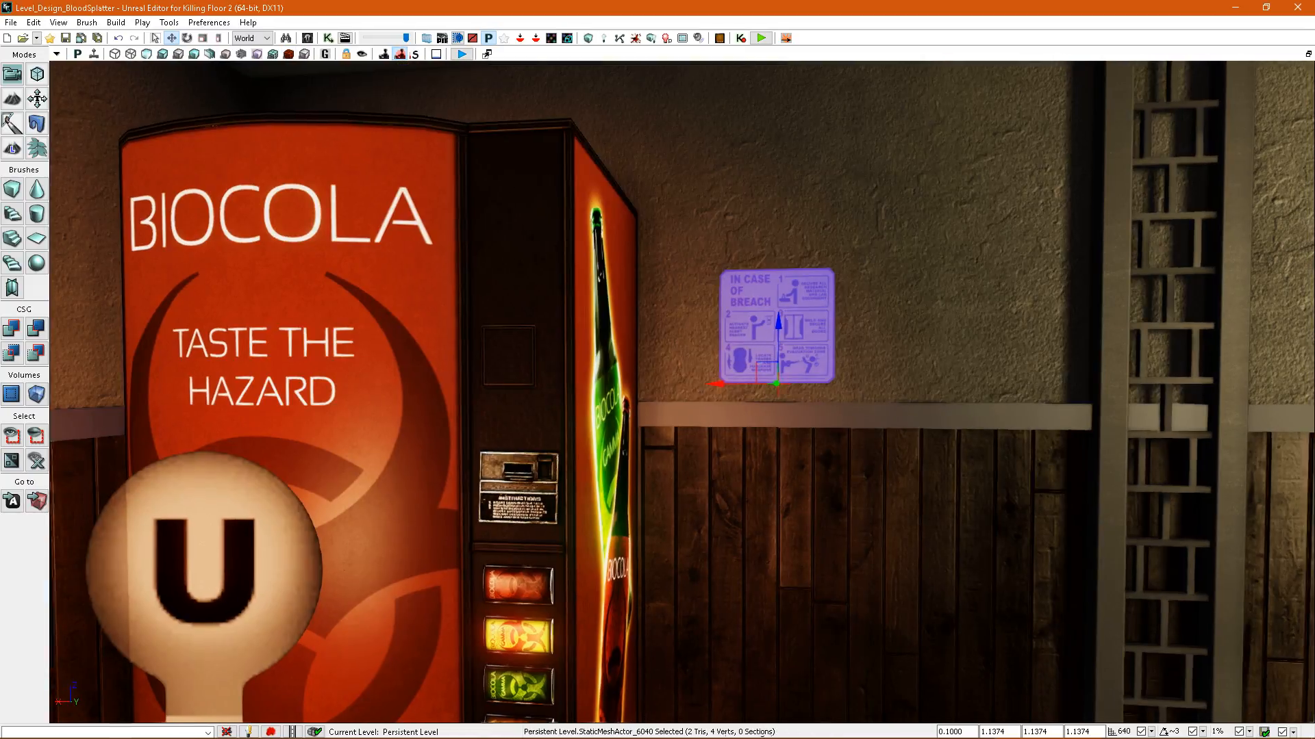
pyautogui.moveTo(755, 346); pyautogui.dragTo(766, 348, button='right')
pyautogui.press('F4')
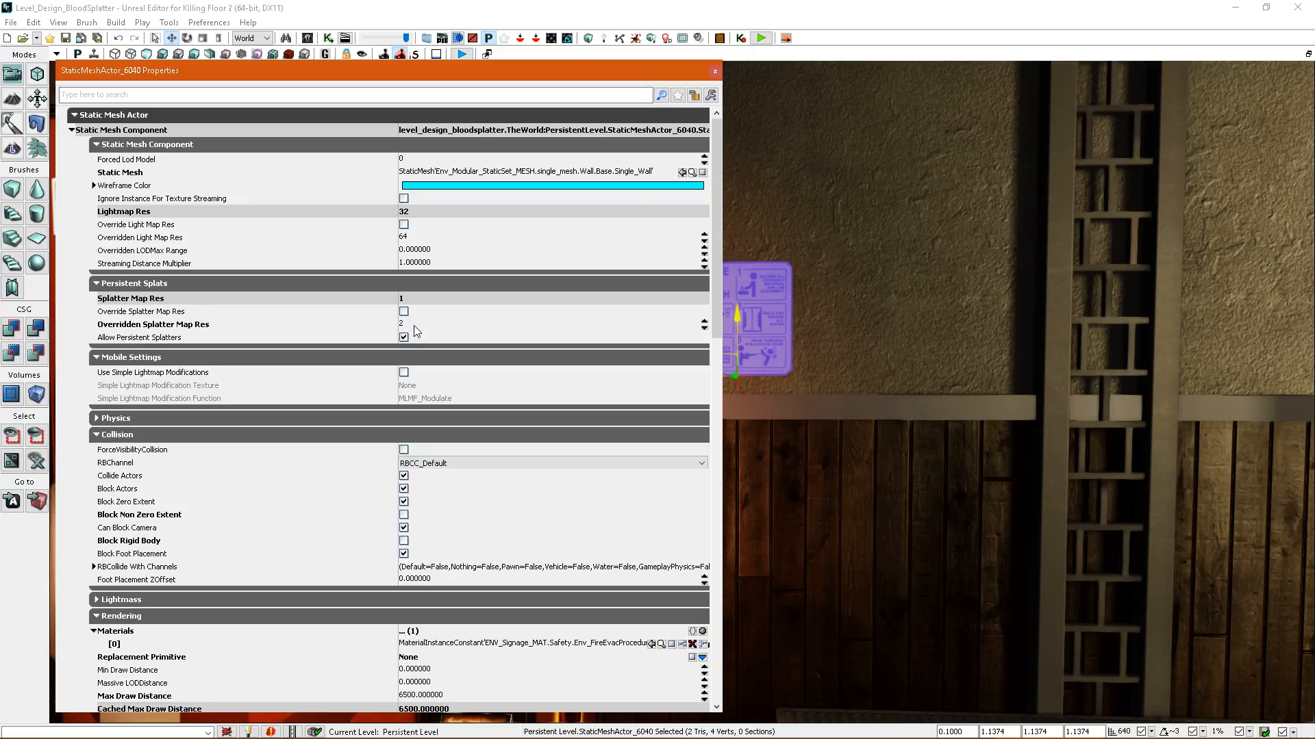
pyautogui.click(714, 71)
pyautogui.click(636, 39)
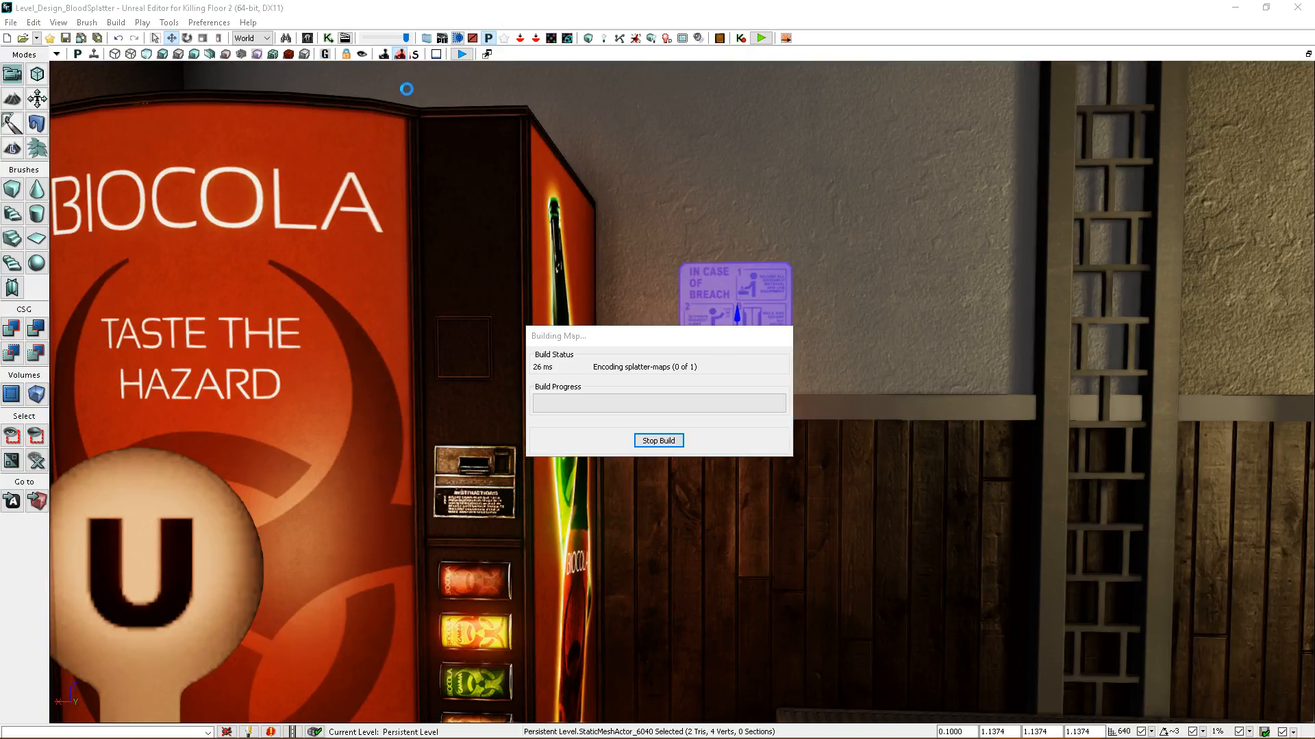
pyautogui.click(289, 55)
pyautogui.click(874, 359)
pyautogui.moveTo(873, 358); pyautogui.dragTo(585, 319, button='right')
pyautogui.moveTo(590, 336); pyautogui.dragTo(753, 420)
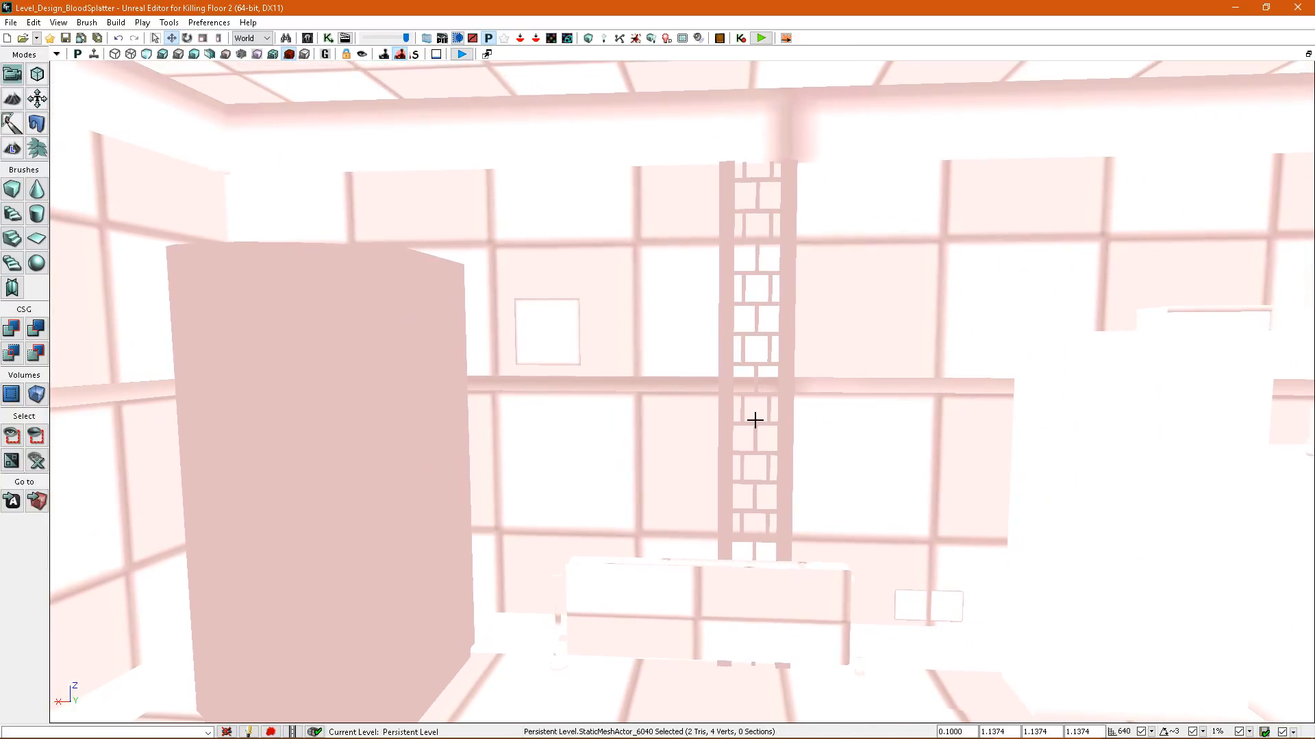
# Select the lattice wall column behind the radiator, rebuild the splatter maps and check its splatter map density.
pyautogui.moveTo(724, 309); pyautogui.dragTo(713, 435, button='right')
pyautogui.hotkey('alt', '4')
pyautogui.moveTo(713, 434); pyautogui.dragTo(685, 384)
pyautogui.moveTo(342, 113); pyautogui.dragTo(369, 117)
pyautogui.click(289, 54)
pyautogui.moveTo(699, 349); pyautogui.dragTo(703, 373, button='right')
pyautogui.moveTo(702, 373); pyautogui.dragTo(703, 329)
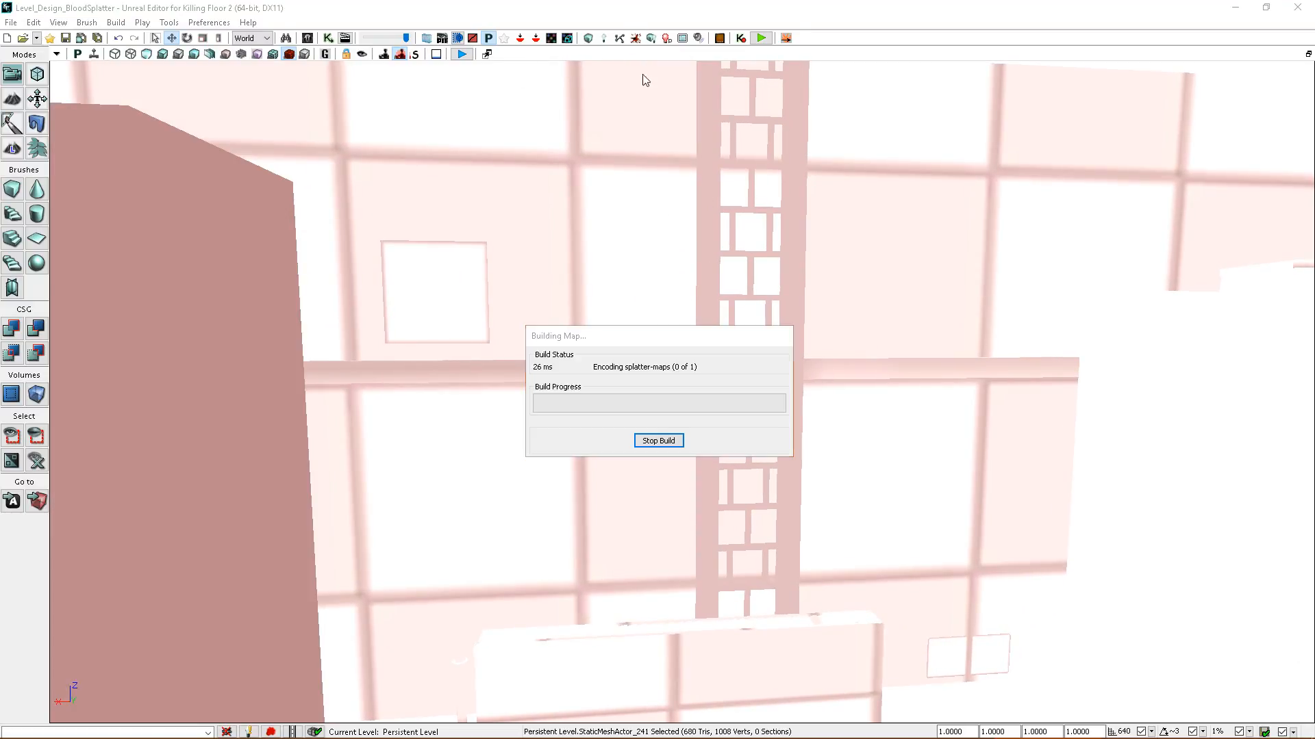
pyautogui.click(894, 363)
pyautogui.moveTo(893, 356); pyautogui.dragTo(1010, 367, button='right')
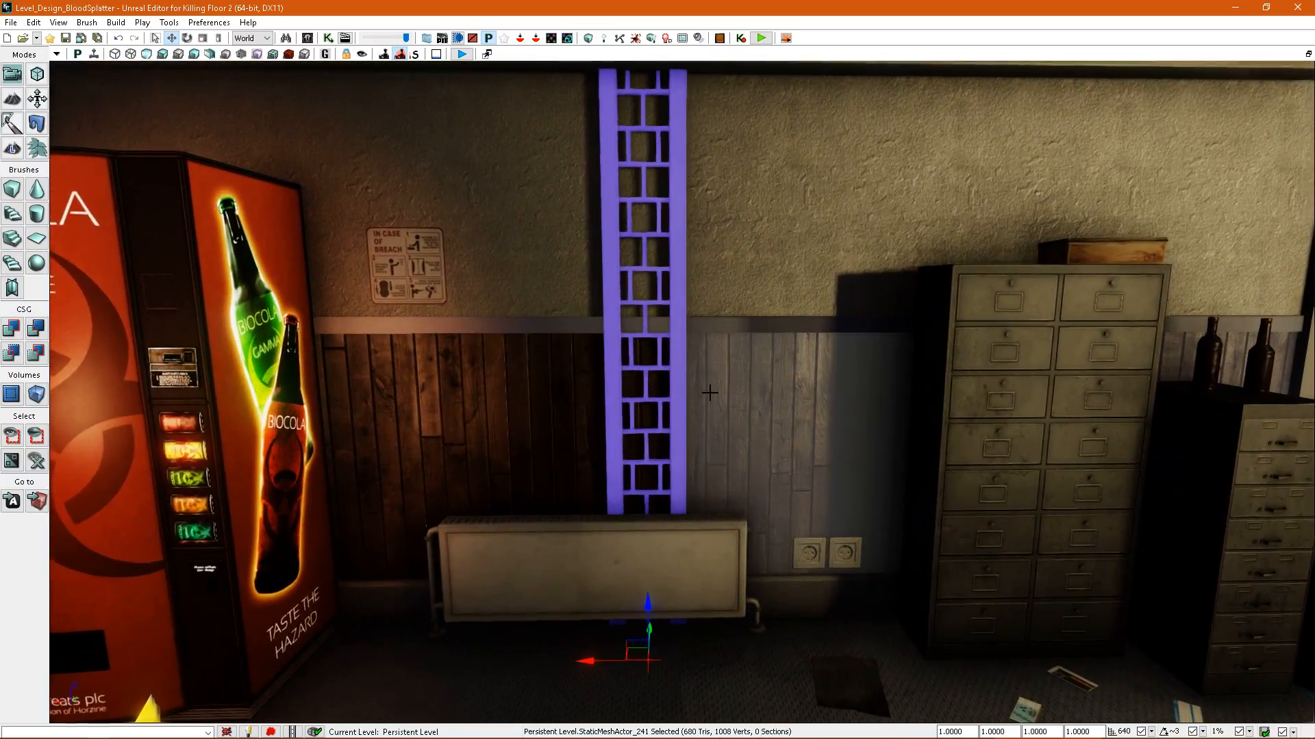
# Compare the splatter map density along the wall, then enable the tall filing cabinet's splatter map resolution override at 4.
pyautogui.moveTo(680, 383); pyautogui.dragTo(676, 347, button='right')
pyautogui.moveTo(762, 424); pyautogui.dragTo(687, 429, button='right')
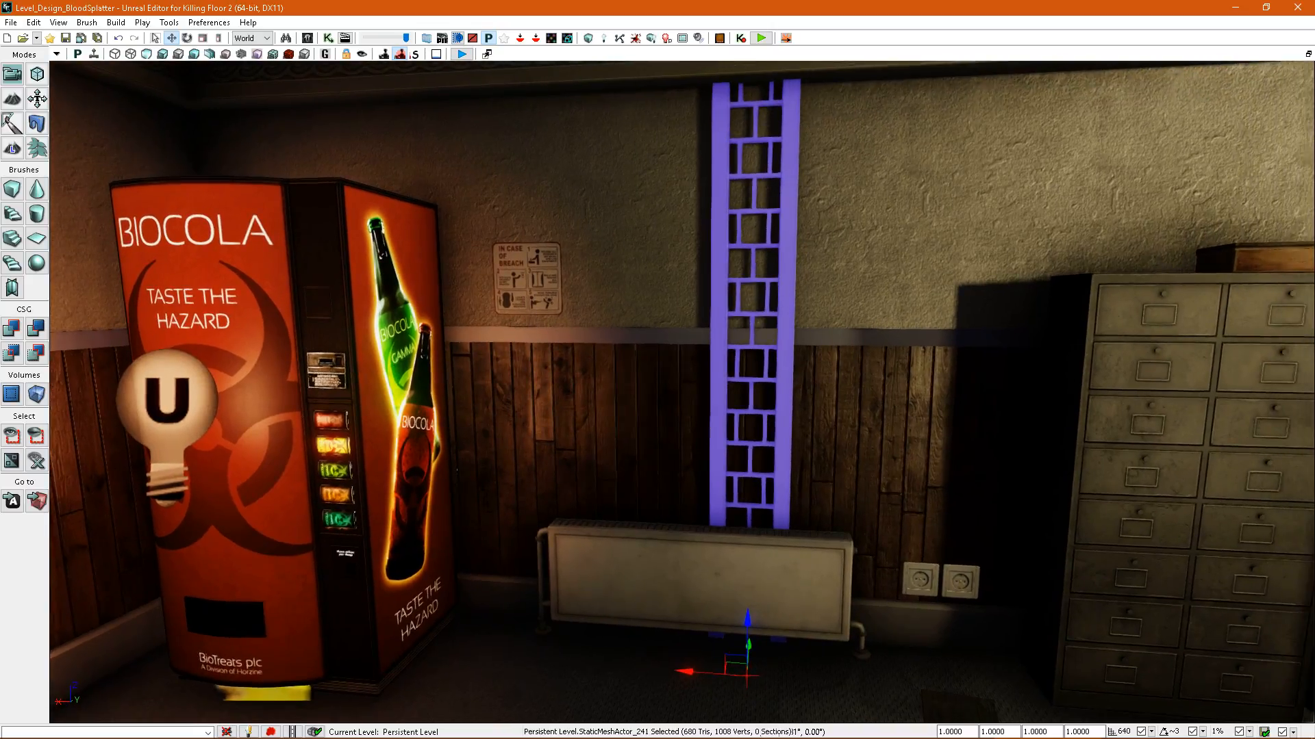
pyautogui.moveTo(775, 420); pyautogui.dragTo(854, 411, button='right')
pyautogui.moveTo(760, 424)
pyautogui.mouseDown(button='right')
pyautogui.moveTo(829, 393)
pyautogui.moveTo(780, 465)
pyautogui.moveTo(739, 420)
pyautogui.moveTo(640, 362)
pyautogui.moveTo(824, 350)
pyautogui.moveTo(725, 325)
pyautogui.moveTo(710, 339)
pyautogui.moveTo(847, 340)
pyautogui.moveTo(757, 356)
pyautogui.moveTo(747, 411)
pyautogui.moveTo(767, 424)
pyautogui.moveTo(739, 418)
pyautogui.mouseUp(button='right')
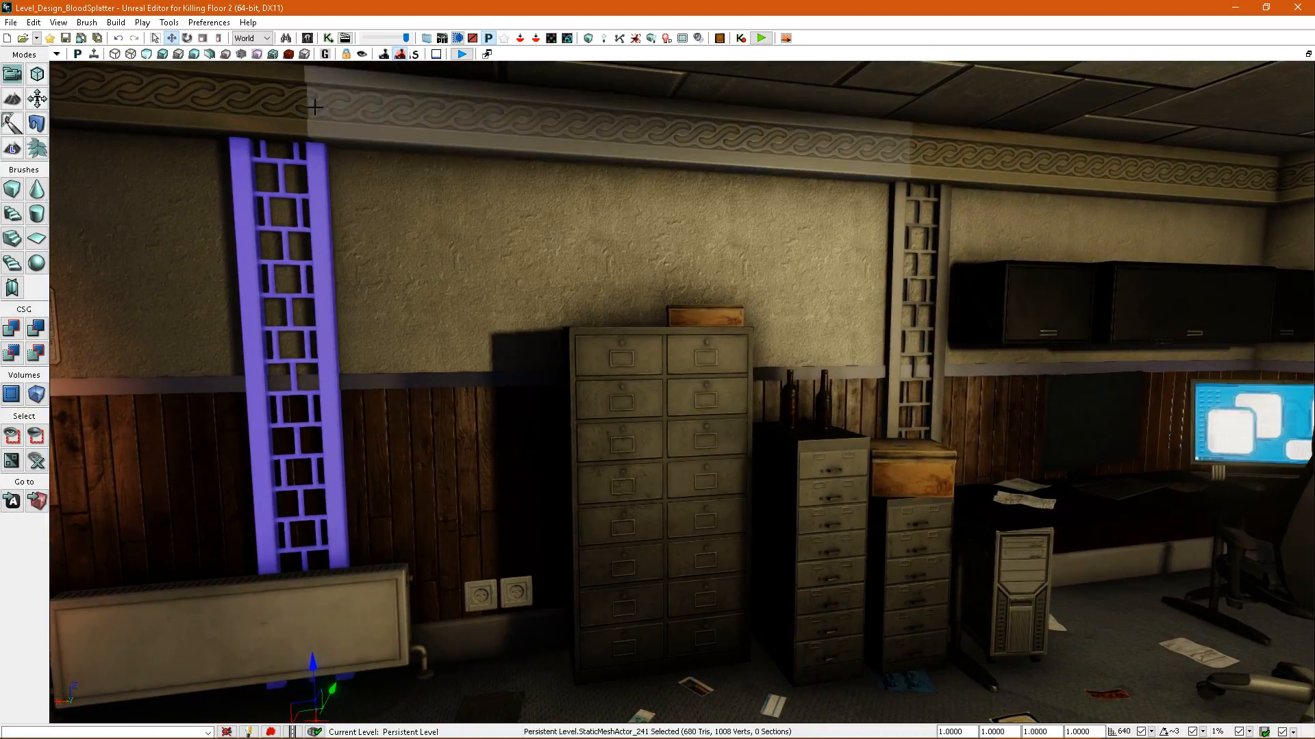
pyautogui.click(288, 54)
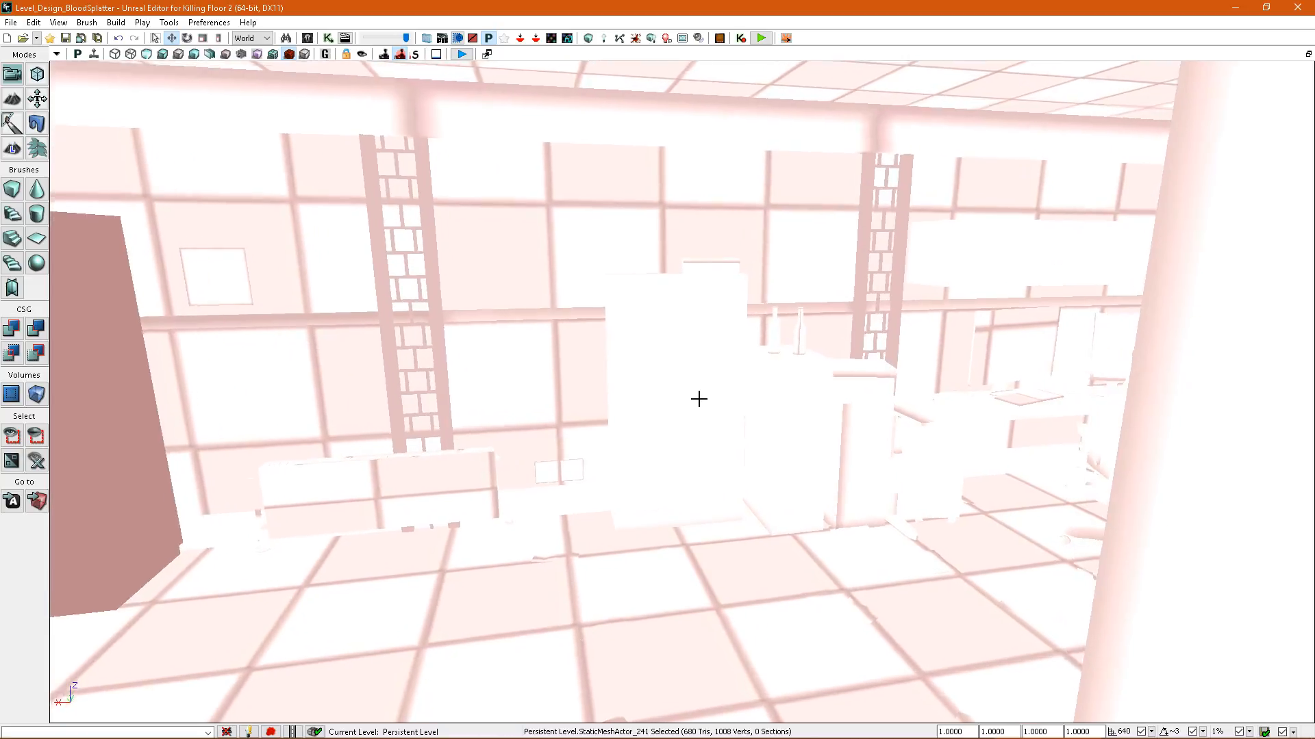
pyautogui.hotkey('alt', '4')
pyautogui.doubleClick(713, 402)
pyautogui.moveTo(839, 293); pyautogui.dragTo(810, 299, button='right')
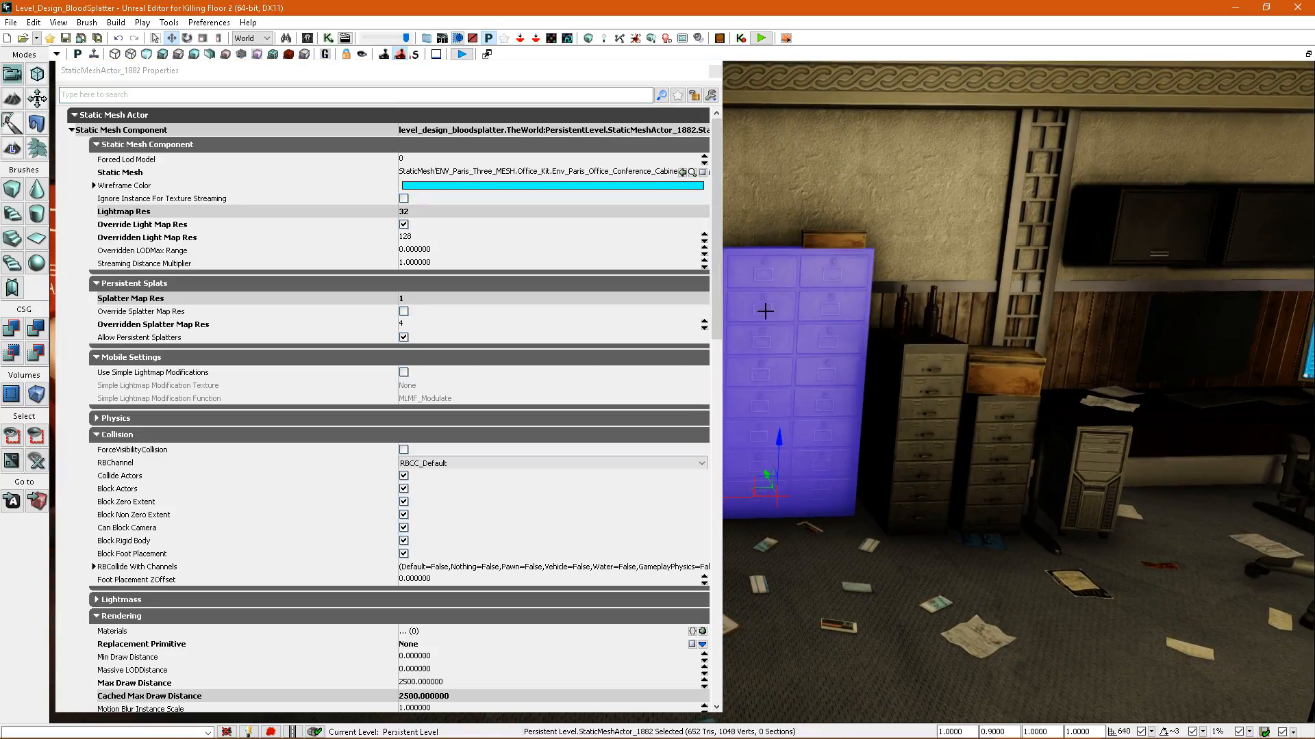
pyautogui.click(404, 325)
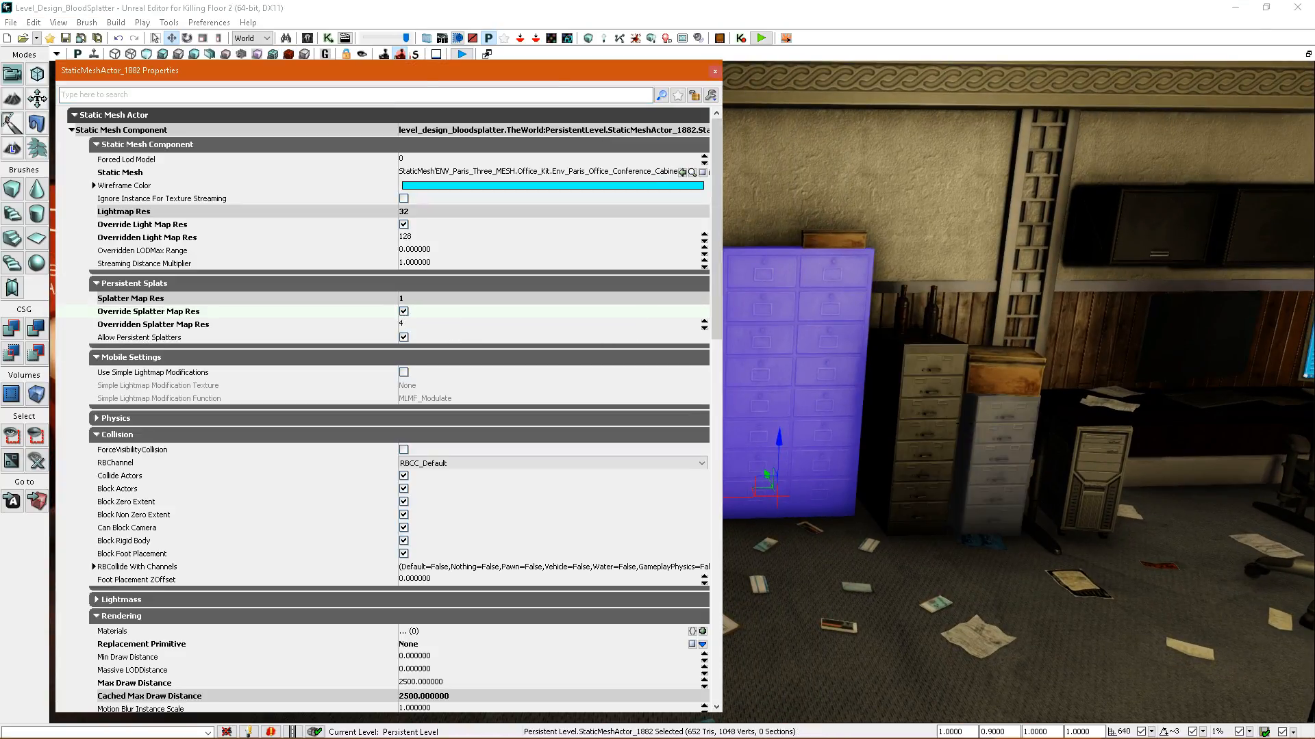
# Enable the splatter map resolution override at 4 on the two narrow filing cabinets, rebuild the splatter maps and check their density.
pyautogui.click(935, 426)
pyautogui.keyDown('ctrl'); pyautogui.click(978, 455); pyautogui.keyUp('ctrl')
pyautogui.click(416, 312)
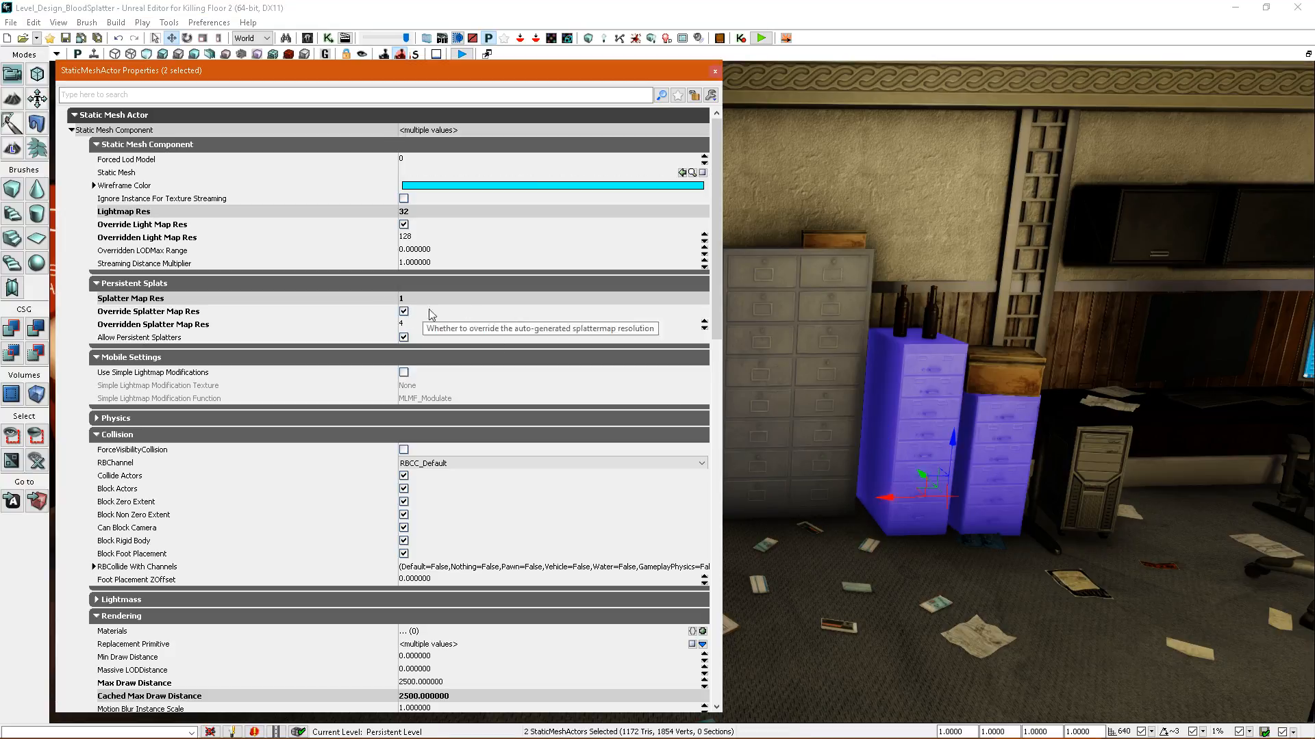
pyautogui.click(635, 40)
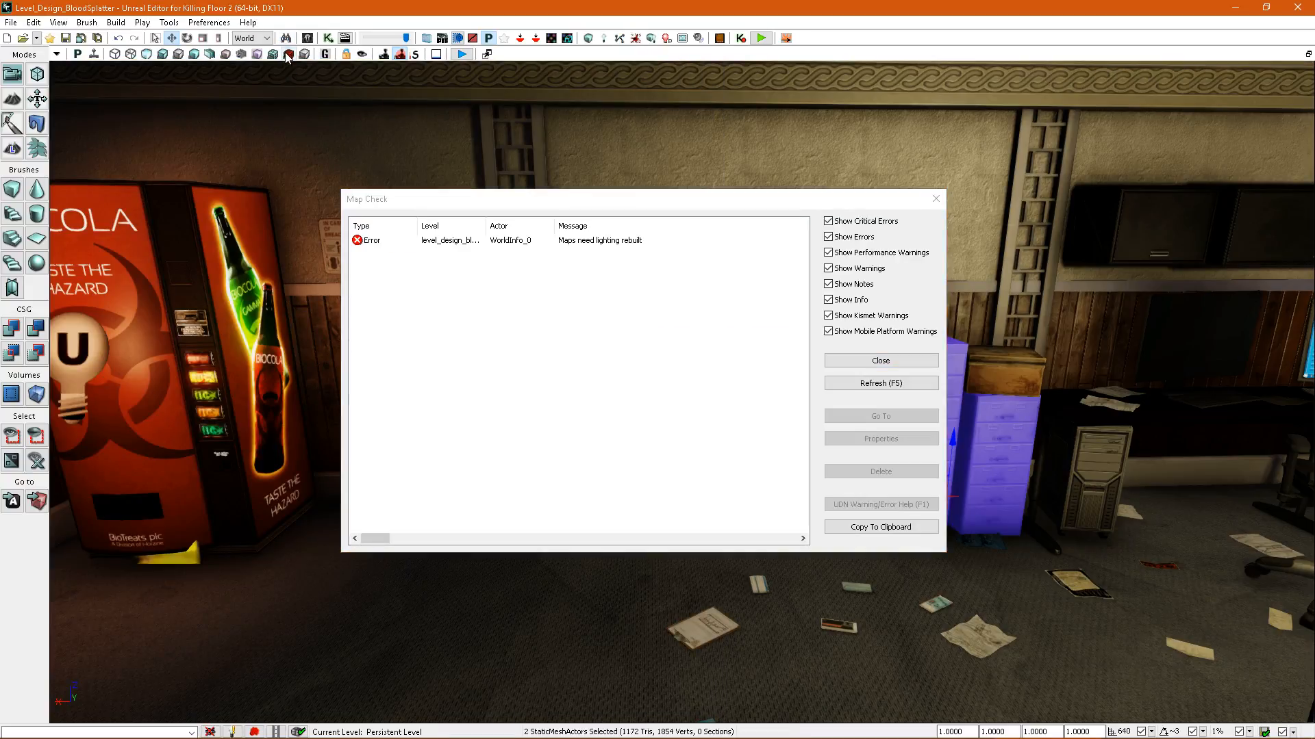
pyautogui.click(289, 54)
pyautogui.click(900, 373)
pyautogui.click(898, 366)
pyautogui.moveTo(897, 368); pyautogui.dragTo(942, 374, button='right')
# Override the desktop computer's splatter map resolution with 2, rebuild the splatter maps and show the density view.
pyautogui.hotkey('alt', '4')
pyautogui.click(819, 506)
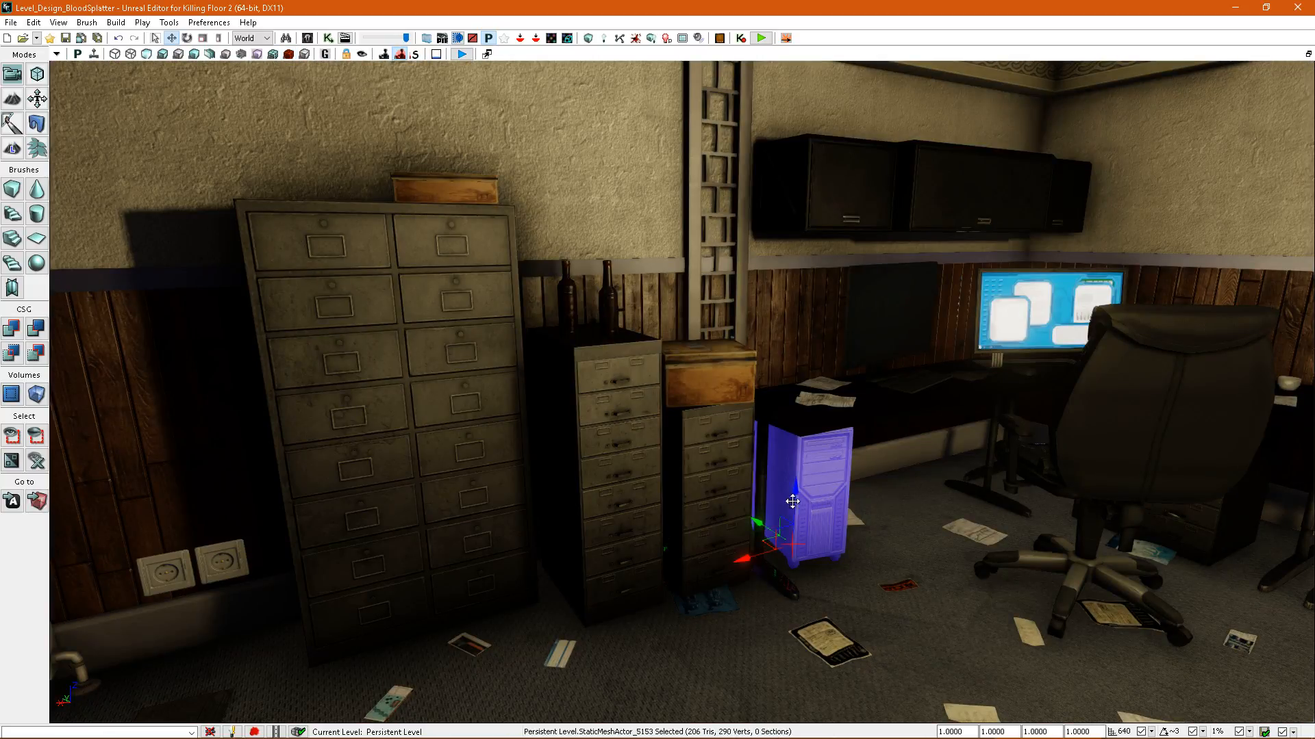
pyautogui.doubleClick(801, 503)
pyautogui.moveTo(900, 325); pyautogui.dragTo(910, 327, button='right')
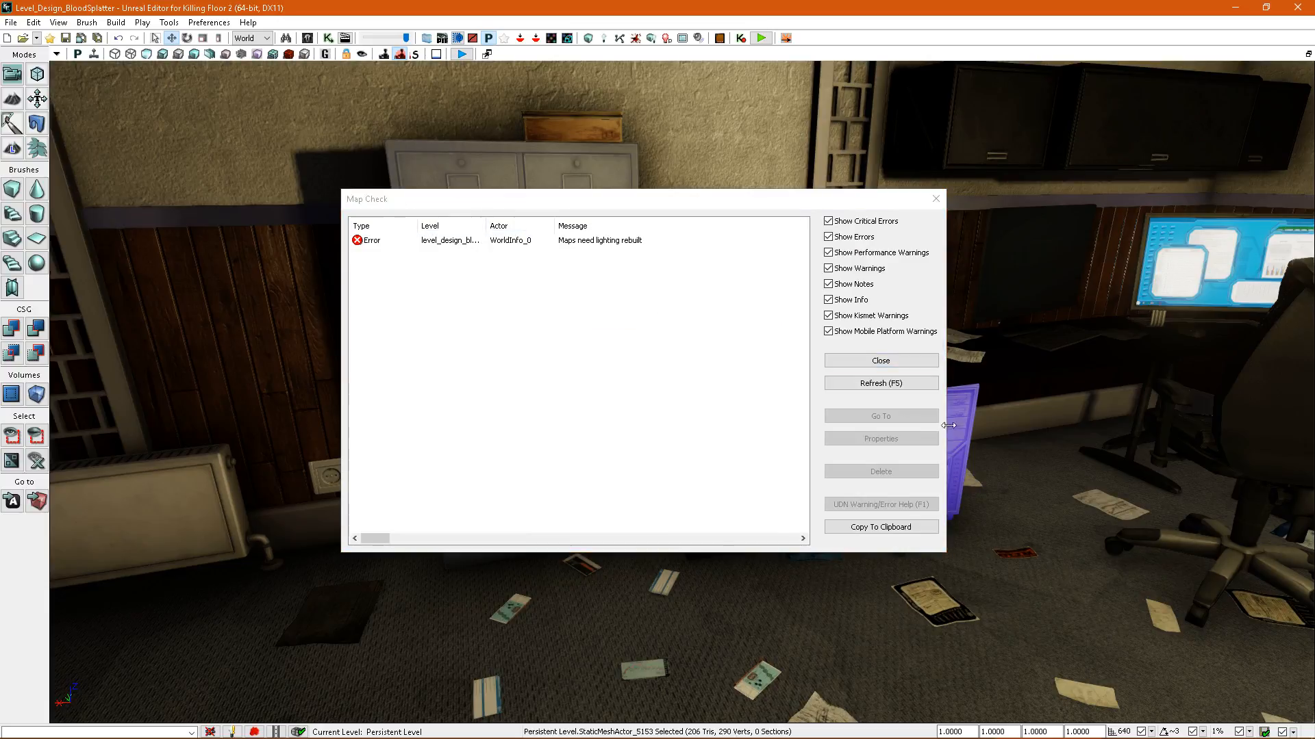
pyautogui.click(884, 361)
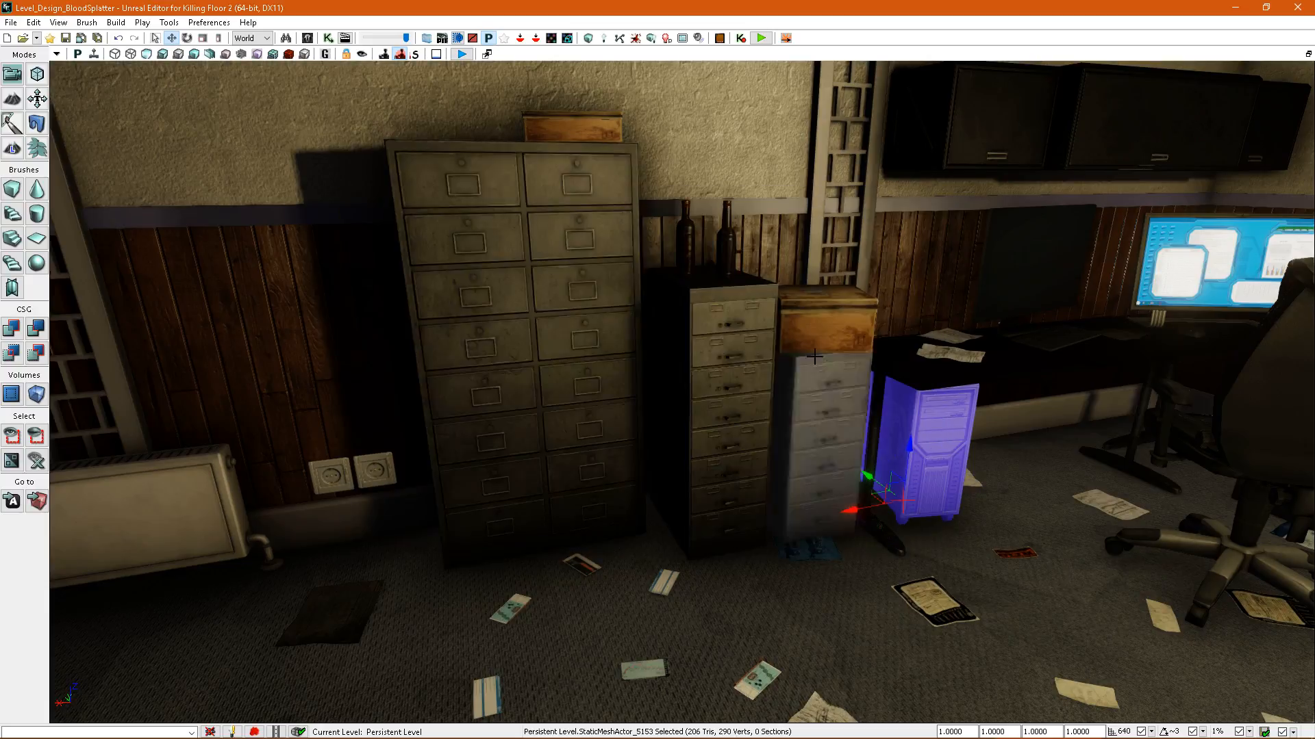
pyautogui.click(289, 54)
pyautogui.moveTo(470, 201); pyautogui.dragTo(589, 205, button='right')
# Inspect the desk corner's splatter map density and override the dark computer monitor's splatter map resolution with 2.
pyautogui.moveTo(958, 391); pyautogui.dragTo(891, 372, button='right')
pyautogui.click(773, 352)
pyautogui.moveTo(773, 352); pyautogui.dragTo(798, 329, button='right')
pyautogui.moveTo(740, 383); pyautogui.dragTo(775, 388, button='right')
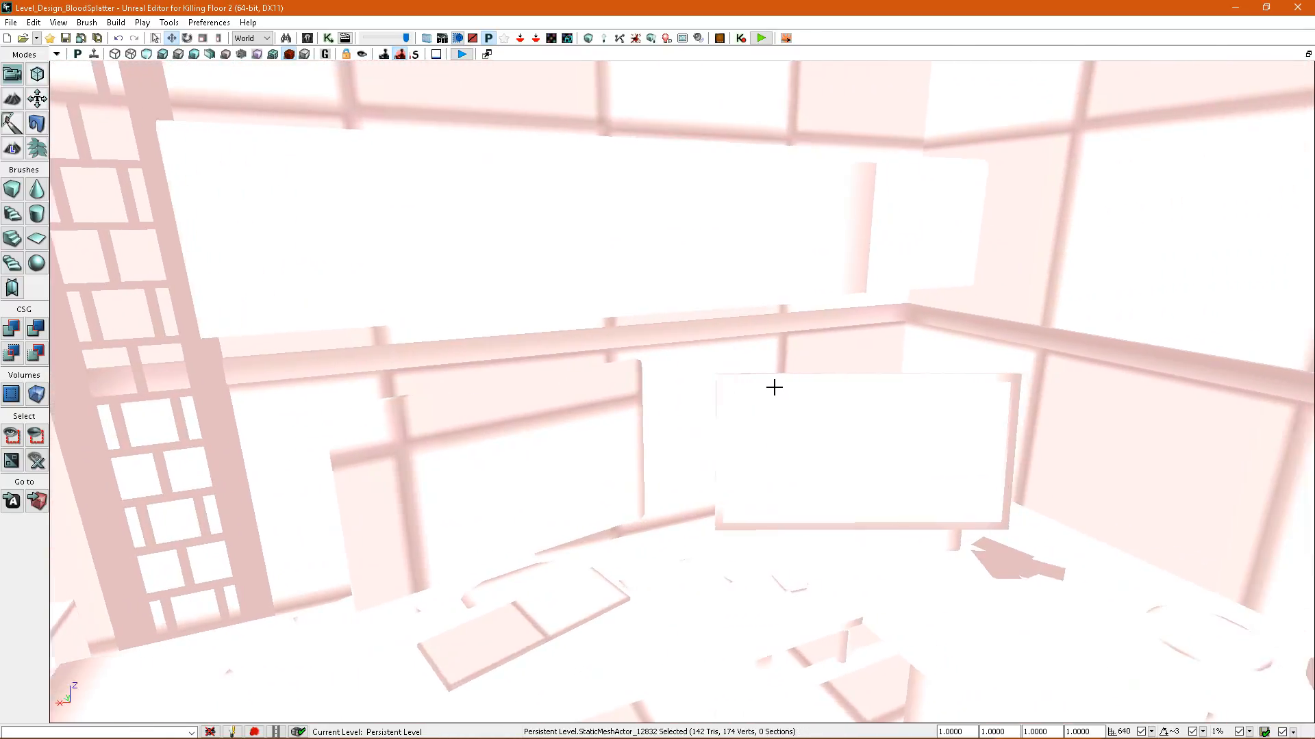
pyautogui.hotkey('alt', '4')
pyautogui.doubleClick(559, 440)
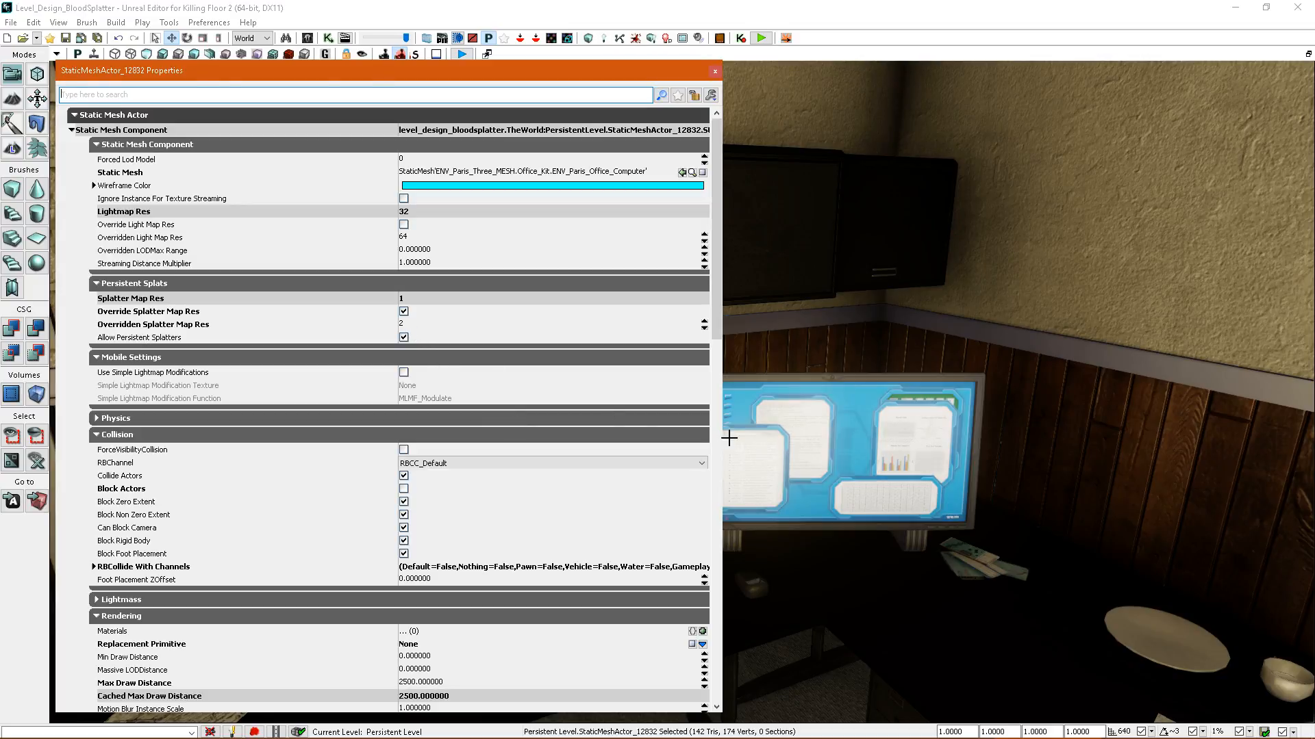
# Override the lit blue monitor's splatter map resolution with 2, rebuild the splatter maps and check the desk area.
pyautogui.click(729, 438)
pyautogui.click(404, 490)
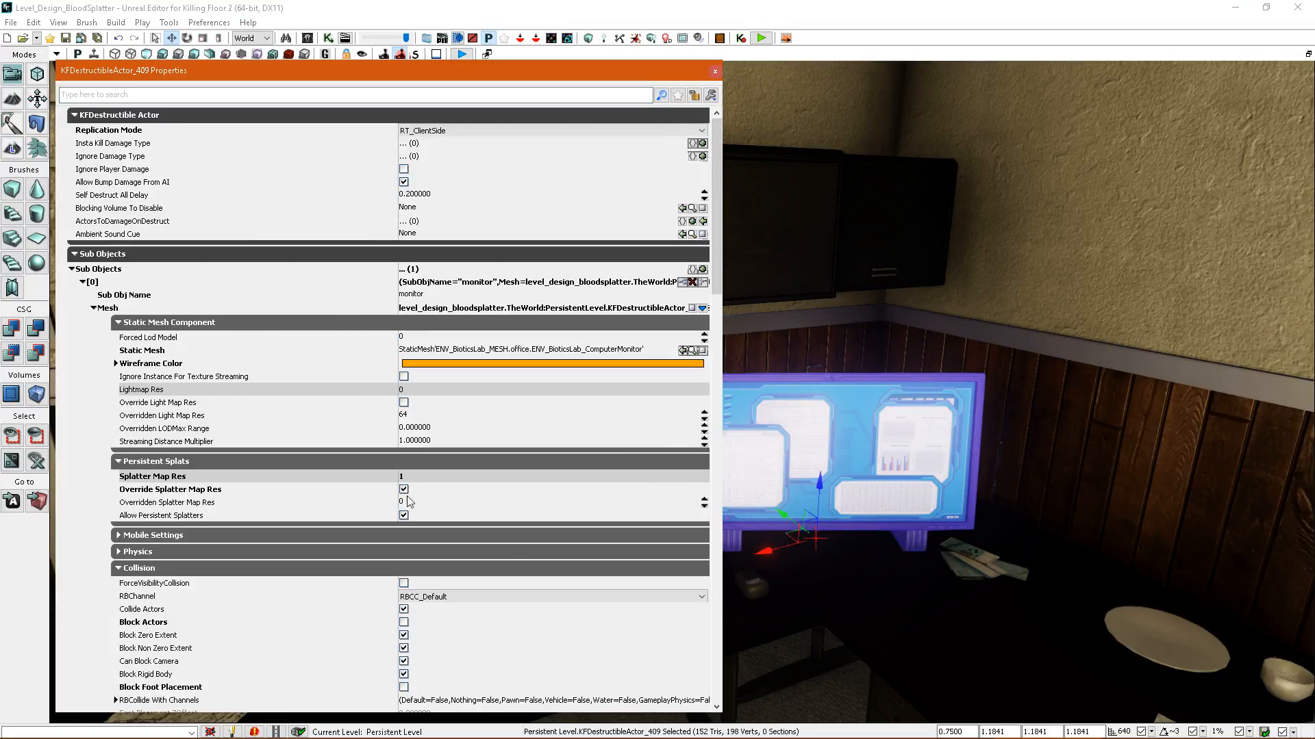
pyautogui.moveTo(822, 438); pyautogui.dragTo(806, 571)
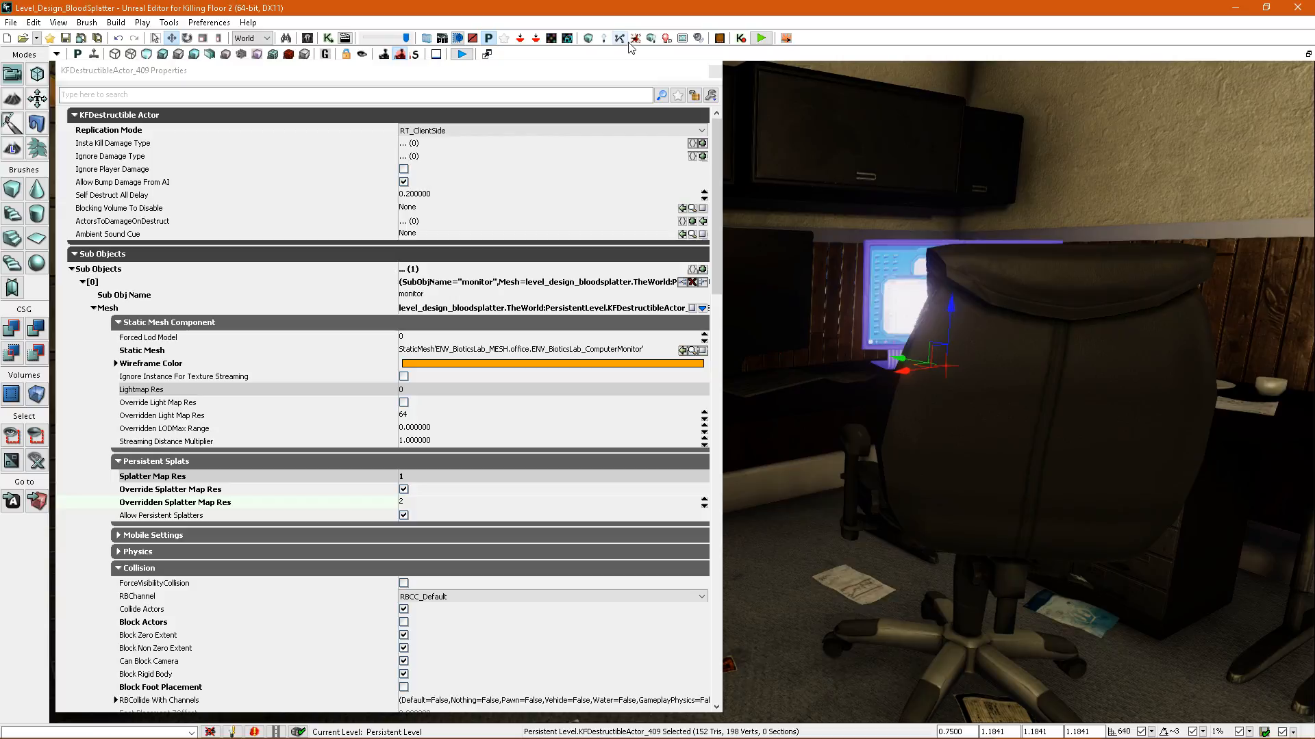
pyautogui.click(634, 40)
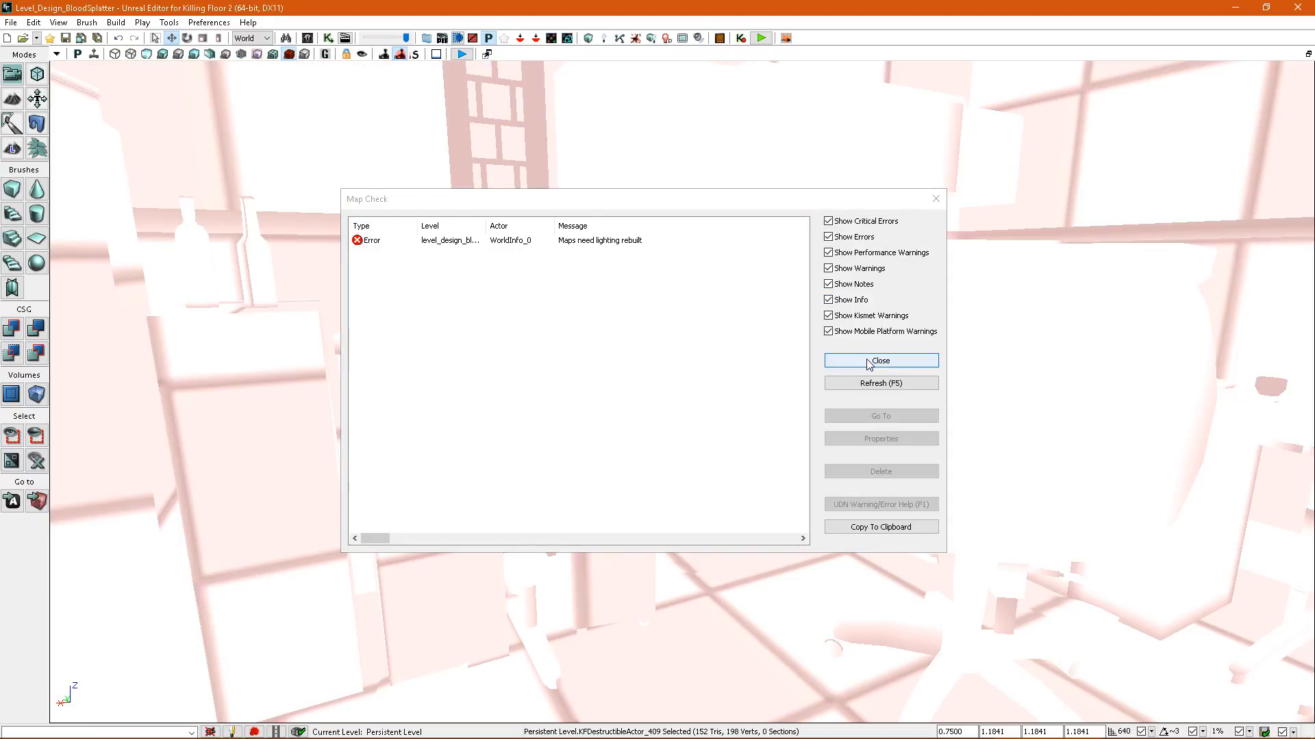
pyautogui.click(868, 365)
pyautogui.moveTo(868, 365)
pyautogui.mouseDown()
pyautogui.moveTo(880, 438)
pyautogui.moveTo(851, 237)
pyautogui.moveTo(856, 356)
pyautogui.mouseUp()
pyautogui.moveTo(811, 239); pyautogui.dragTo(787, 342)
# Select the black office chair and override its splatter map resolution with 4.
pyautogui.hotkey('alt', '4')
pyautogui.click(801, 288)
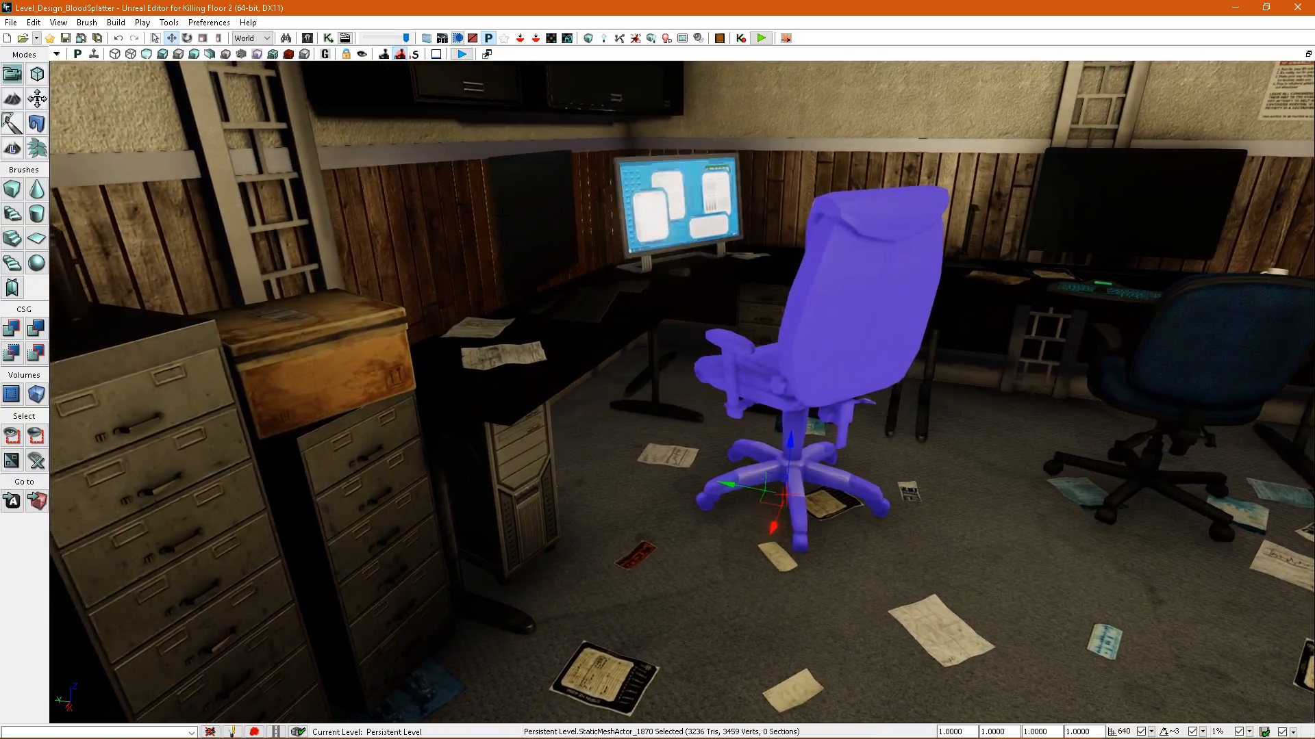
pyautogui.moveTo(526, 292); pyautogui.dragTo(518, 291, button='right')
pyautogui.press('F4')
pyautogui.moveTo(1027, 356); pyautogui.dragTo(1068, 356, button='right')
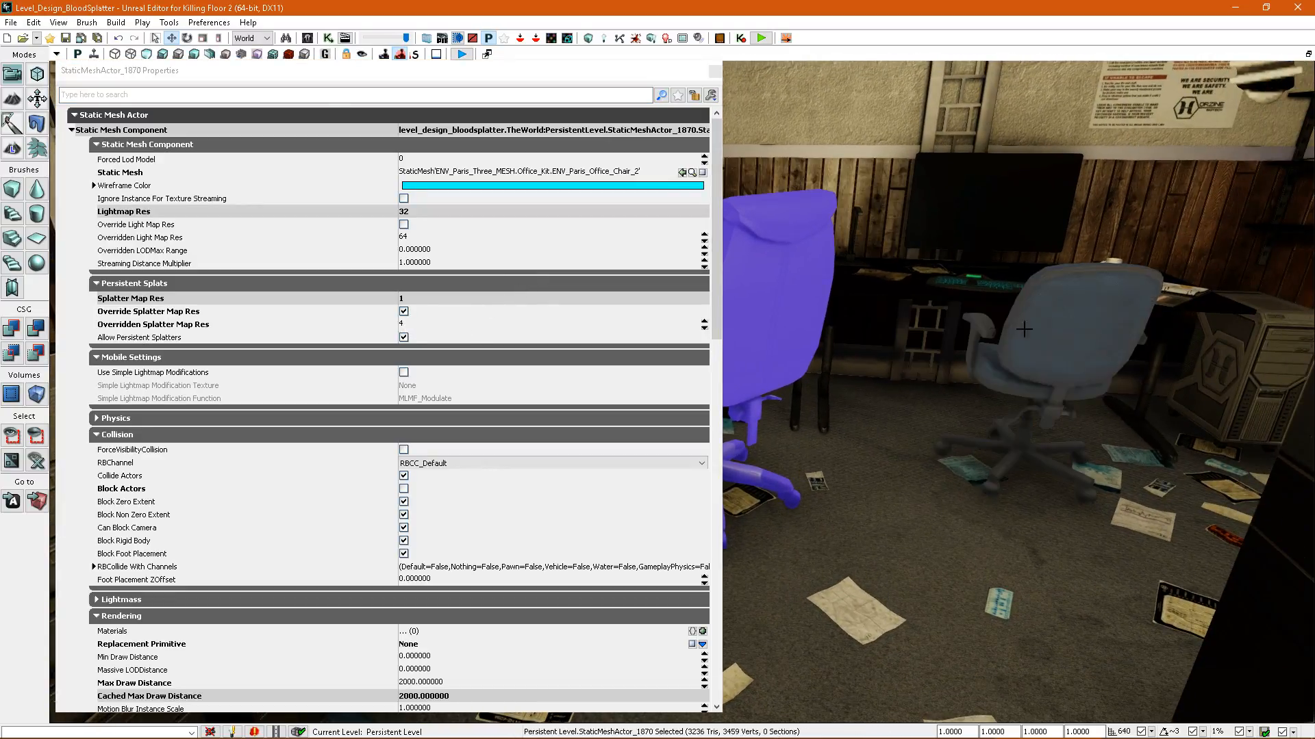
# Enable the splatter map resolution override on the blue office chair, rebuild the splatter maps and show the density view.
pyautogui.click(1072, 336)
pyautogui.click(404, 313)
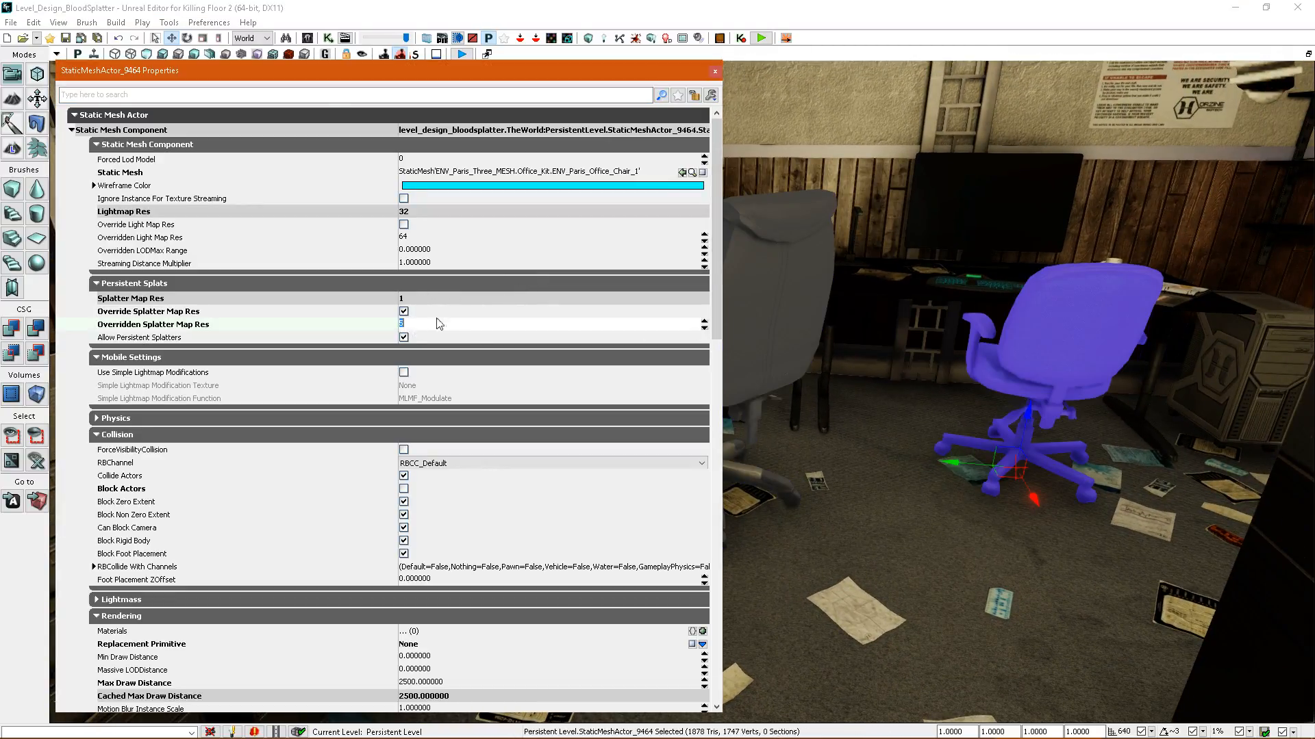
pyautogui.moveTo(890, 329); pyautogui.dragTo(928, 291, button='right')
pyautogui.click(619, 37)
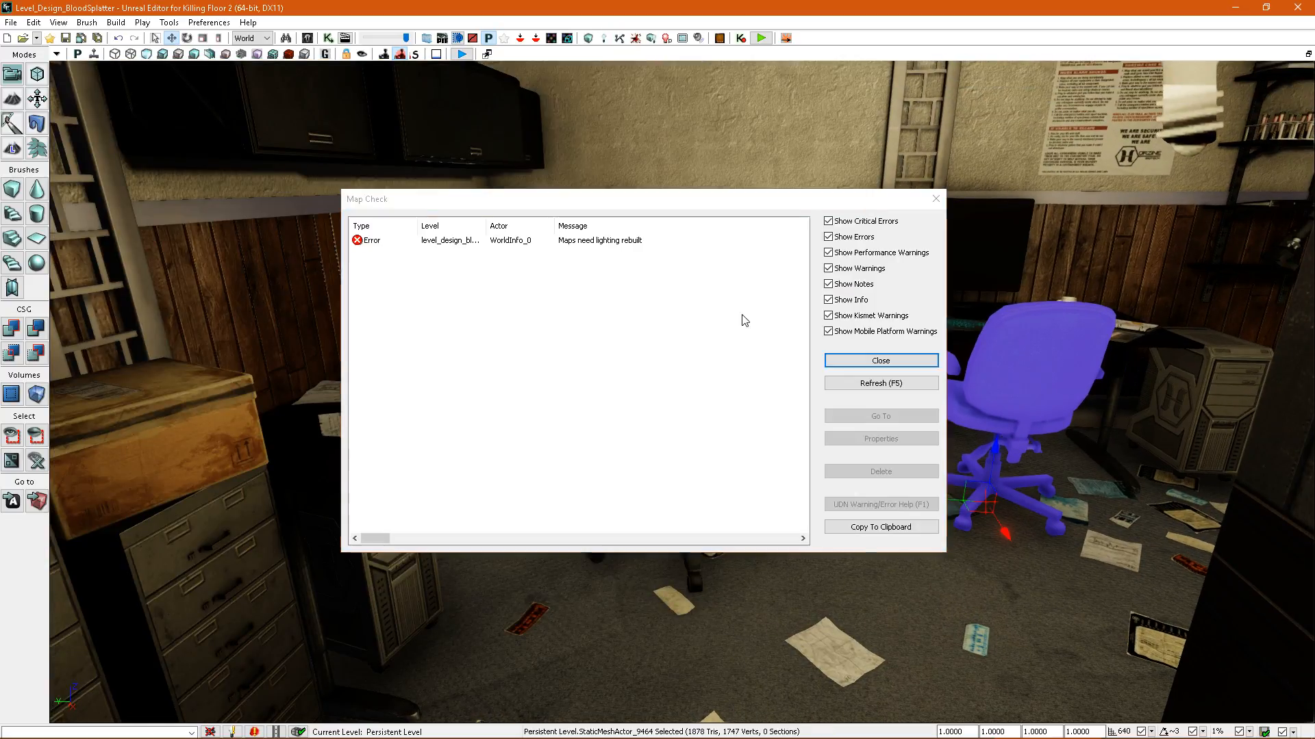
pyautogui.click(879, 356)
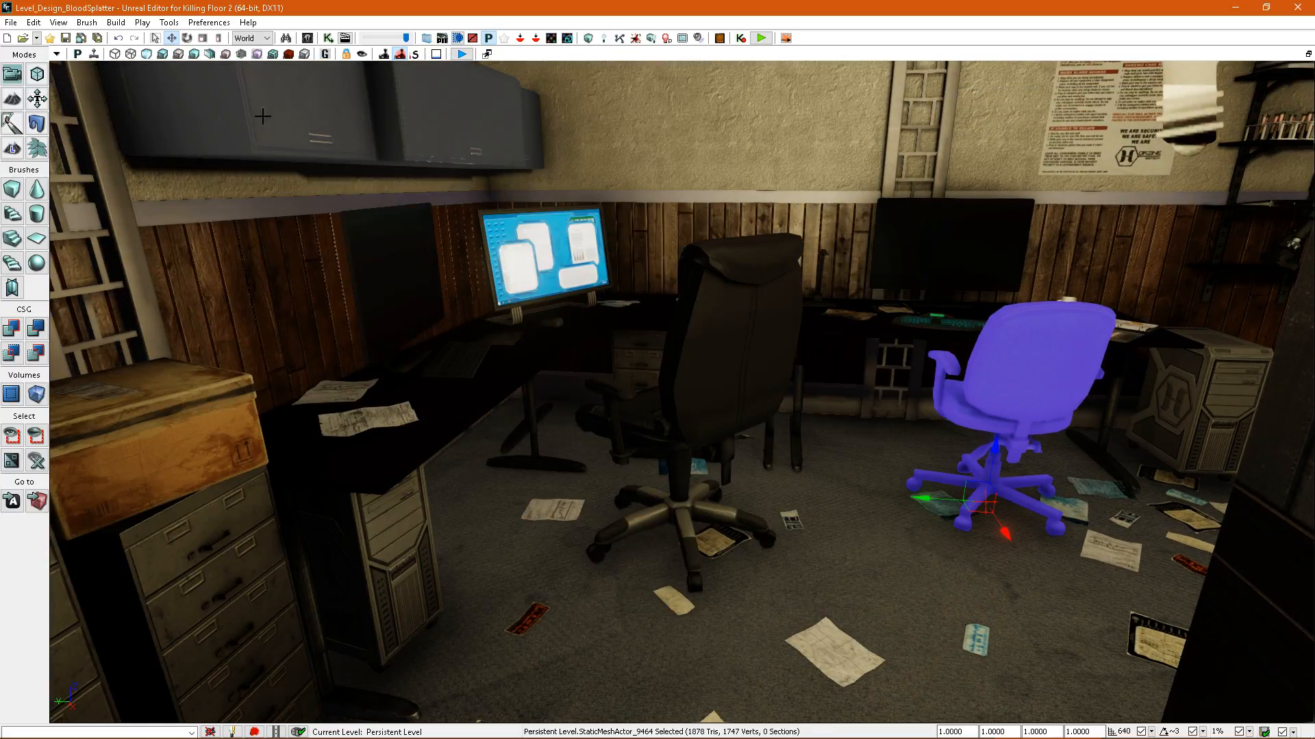
pyautogui.click(289, 54)
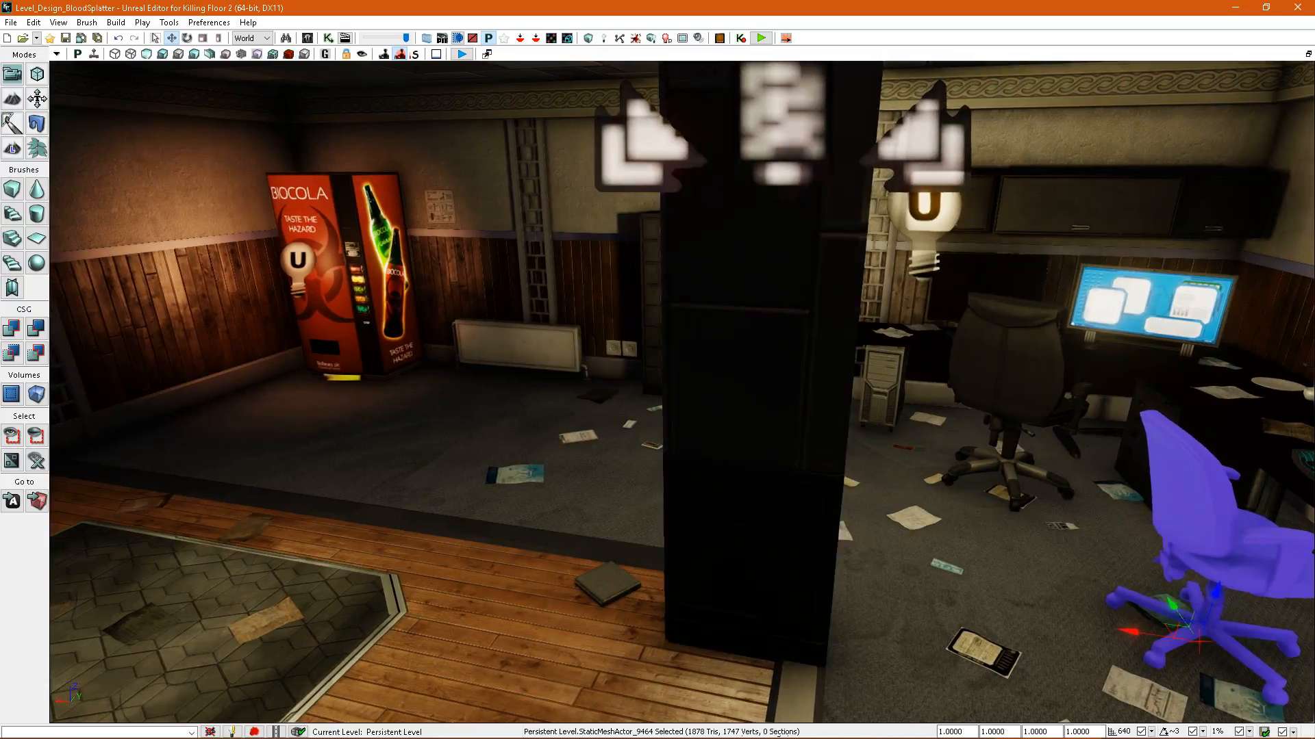
# Override the concrete support pillar's splatter map resolution with 4, rebuild the splatter maps and check the pillar's density.
pyautogui.doubleClick(632, 343)
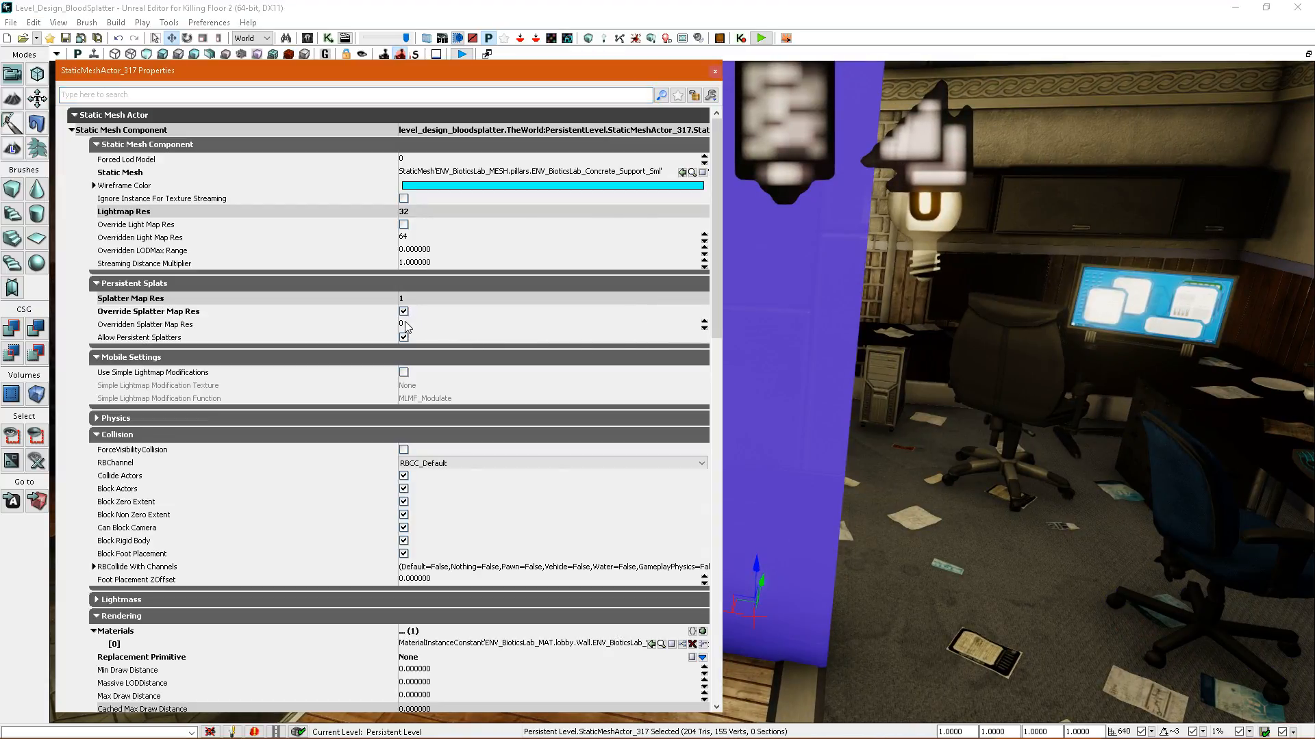
pyautogui.click(635, 37)
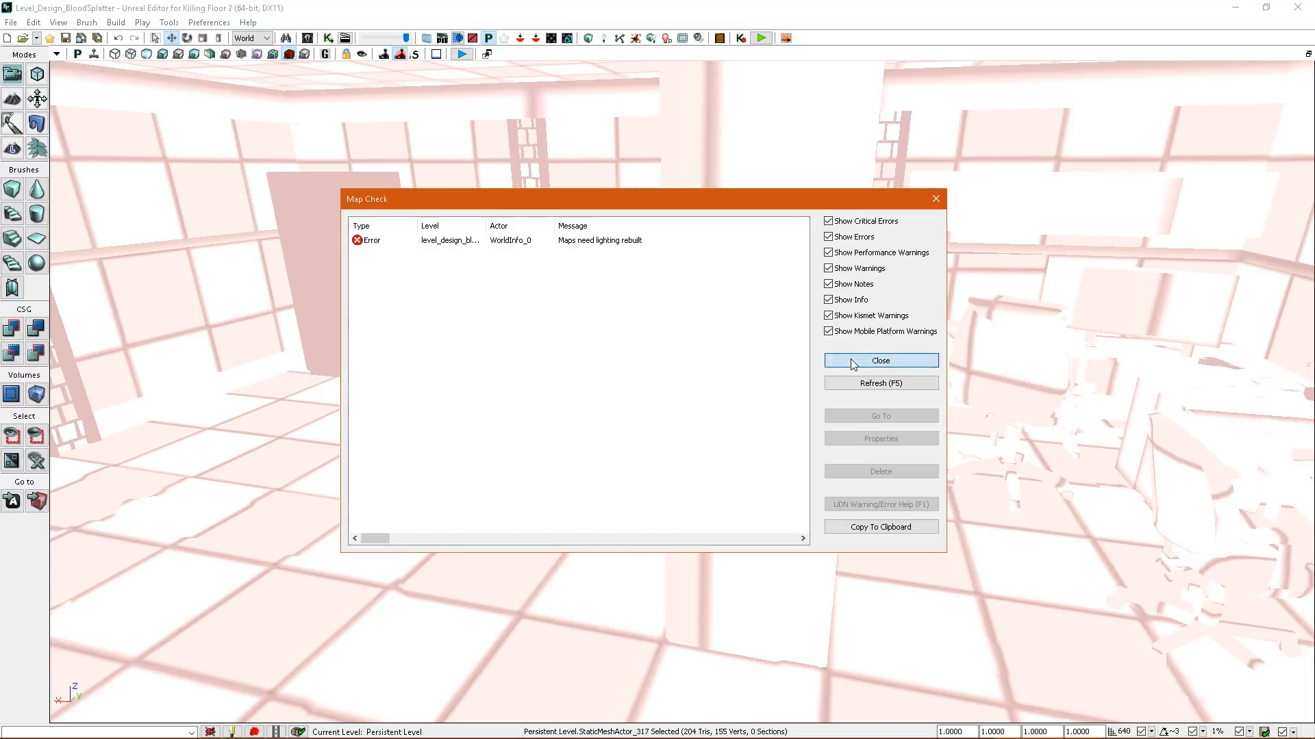
pyautogui.click(851, 361)
pyautogui.moveTo(851, 360); pyautogui.dragTo(870, 520)
pyautogui.moveTo(851, 355)
pyautogui.mouseDown(button='right')
pyautogui.moveTo(815, 359)
pyautogui.moveTo(838, 356)
pyautogui.moveTo(828, 352)
pyautogui.mouseUp(button='right')
# Adjust the concrete pillar's overridden splatter map resolution again and rebuild the splatter maps.
pyautogui.press('F4')
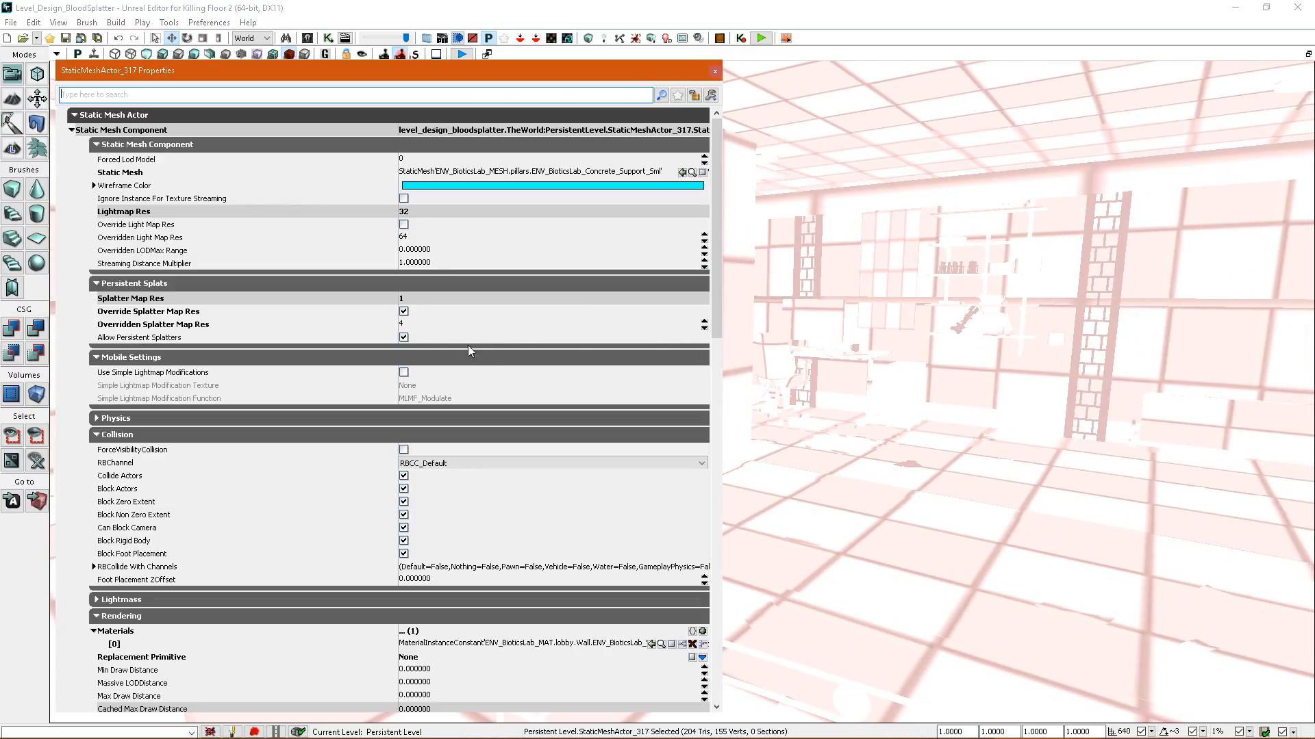
pyautogui.click(635, 37)
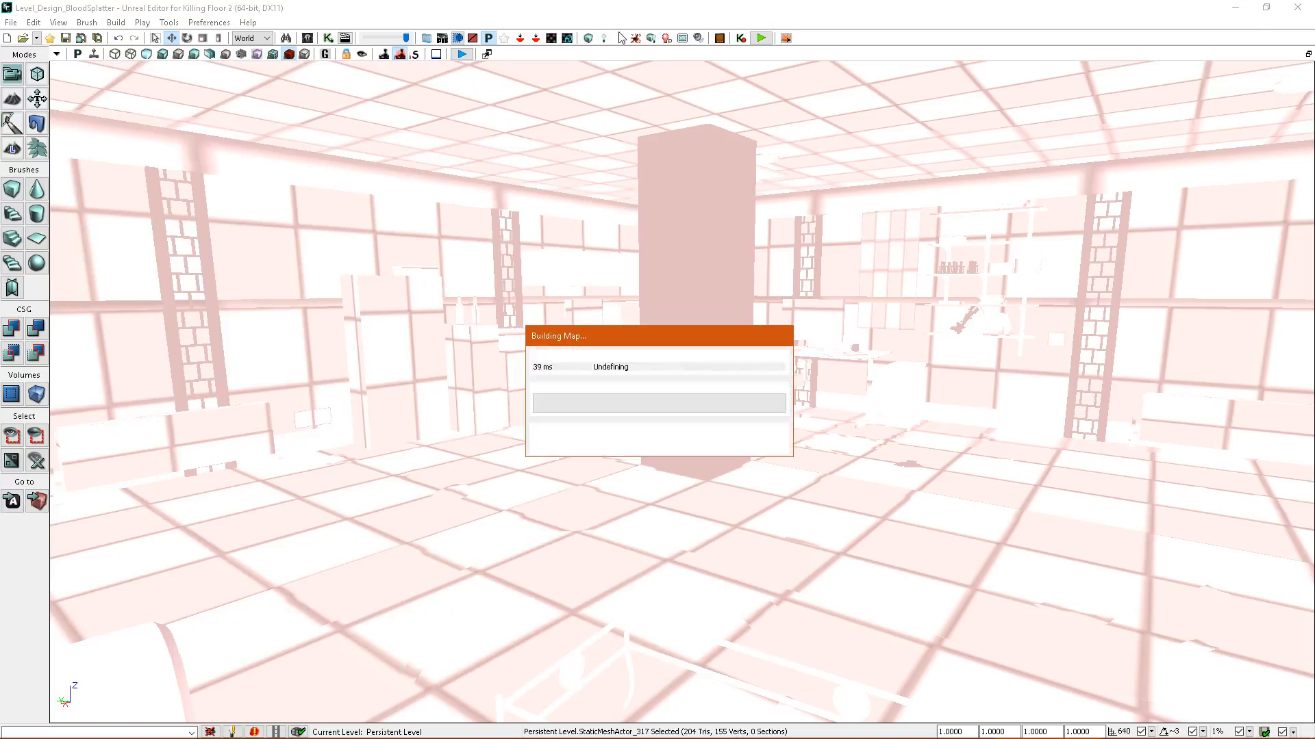
pyautogui.click(651, 38)
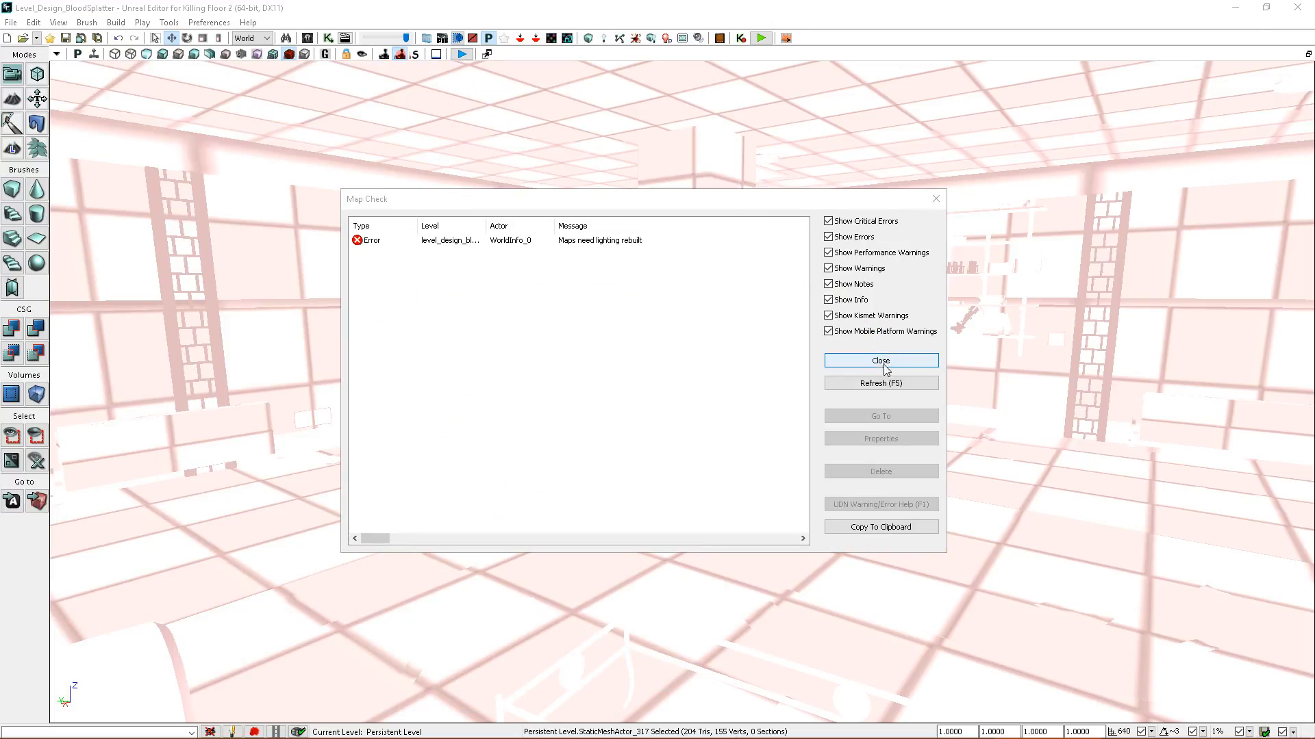
pyautogui.click(884, 364)
# Override the ceiling mesh's splatter map resolution with 12, rebuild the splatter maps and check the ceiling's density.
pyautogui.moveTo(880, 350); pyautogui.dragTo(772, 302, button='right')
pyautogui.doubleClick(772, 302)
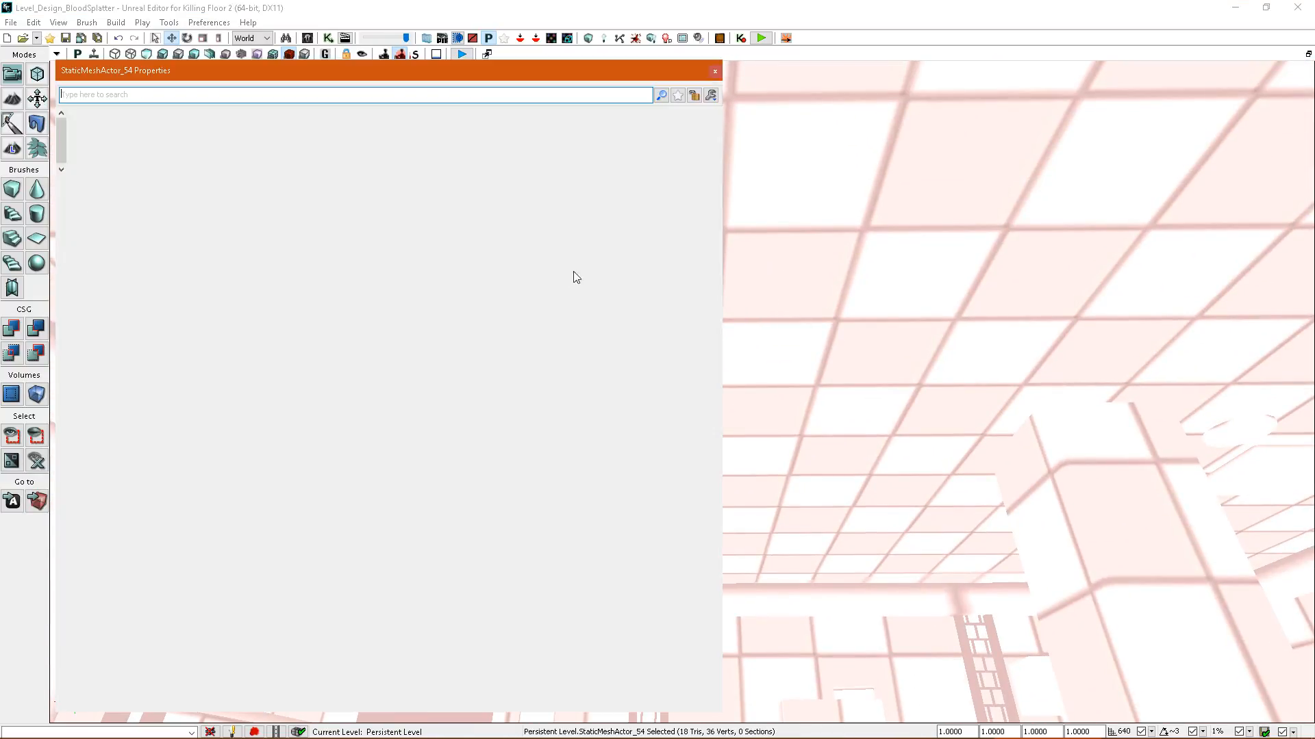
pyautogui.click(416, 328)
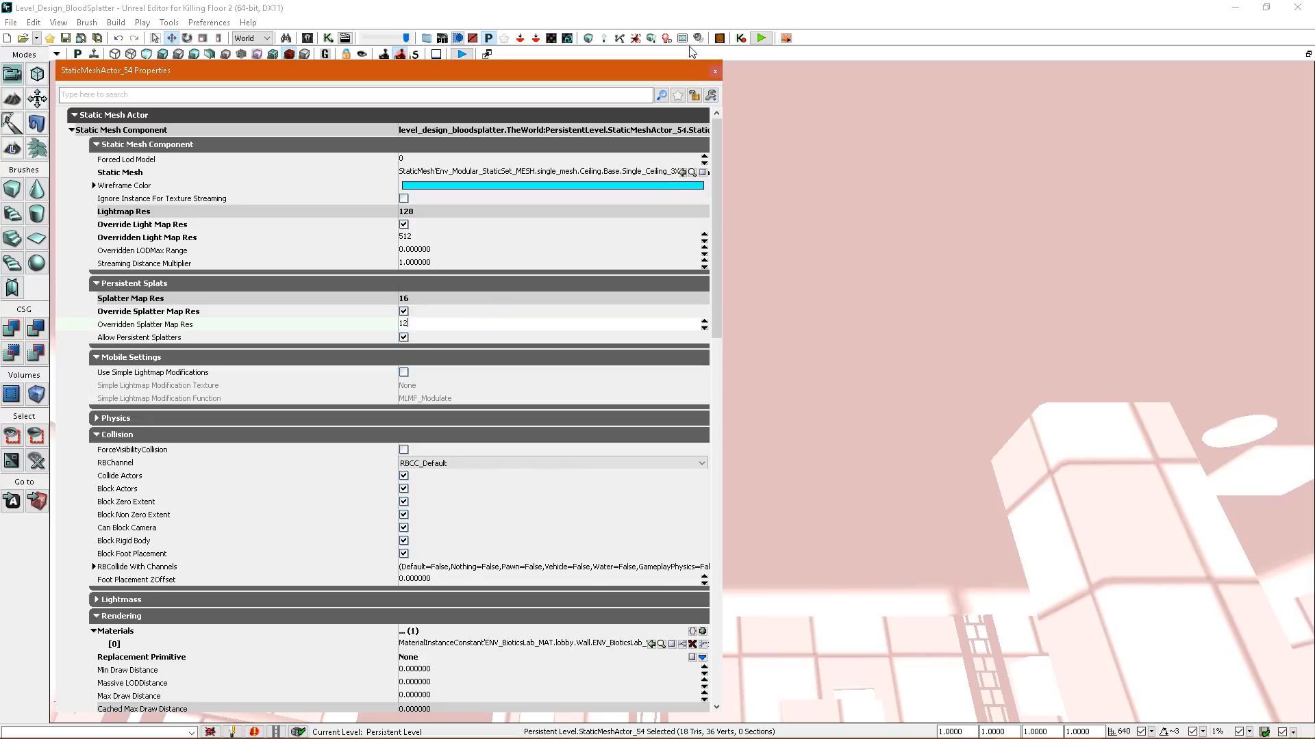
pyautogui.write('12')
pyautogui.click(630, 38)
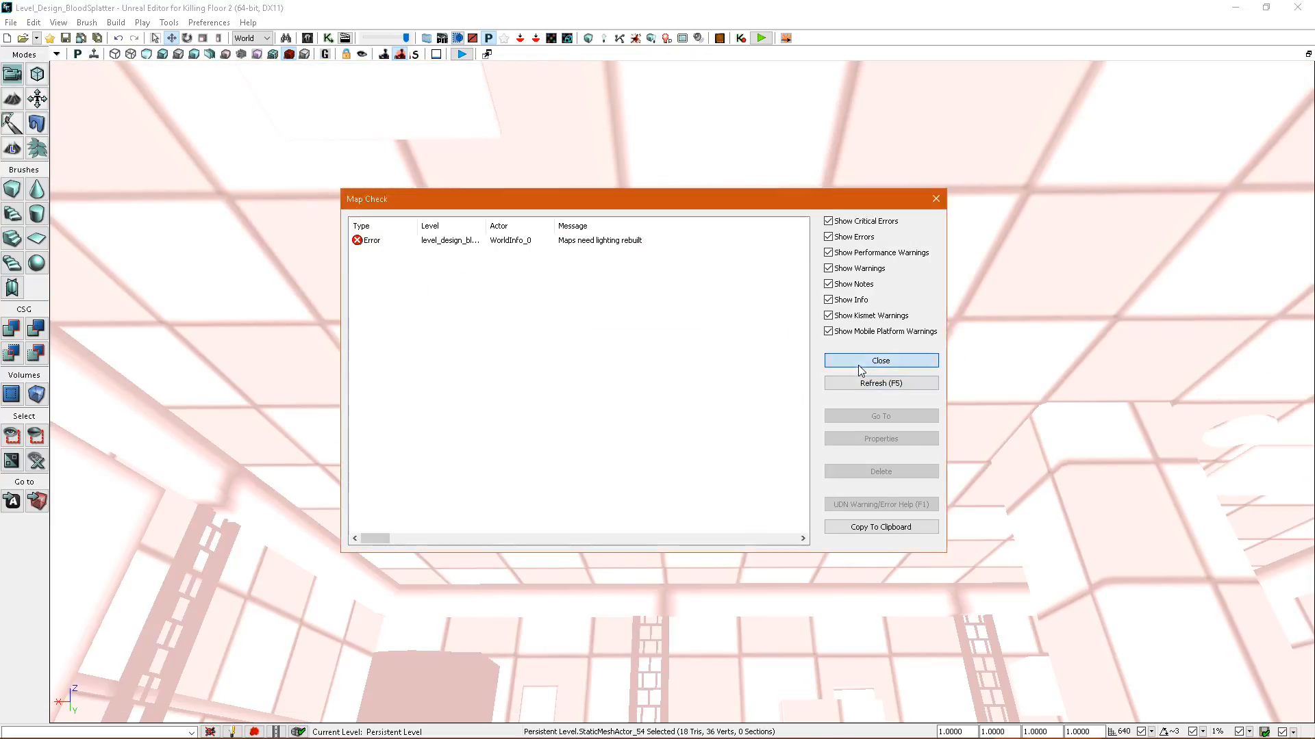
pyautogui.click(857, 363)
pyautogui.moveTo(828, 379); pyautogui.dragTo(828, 336)
pyautogui.moveTo(829, 380); pyautogui.dragTo(875, 399, button='right')
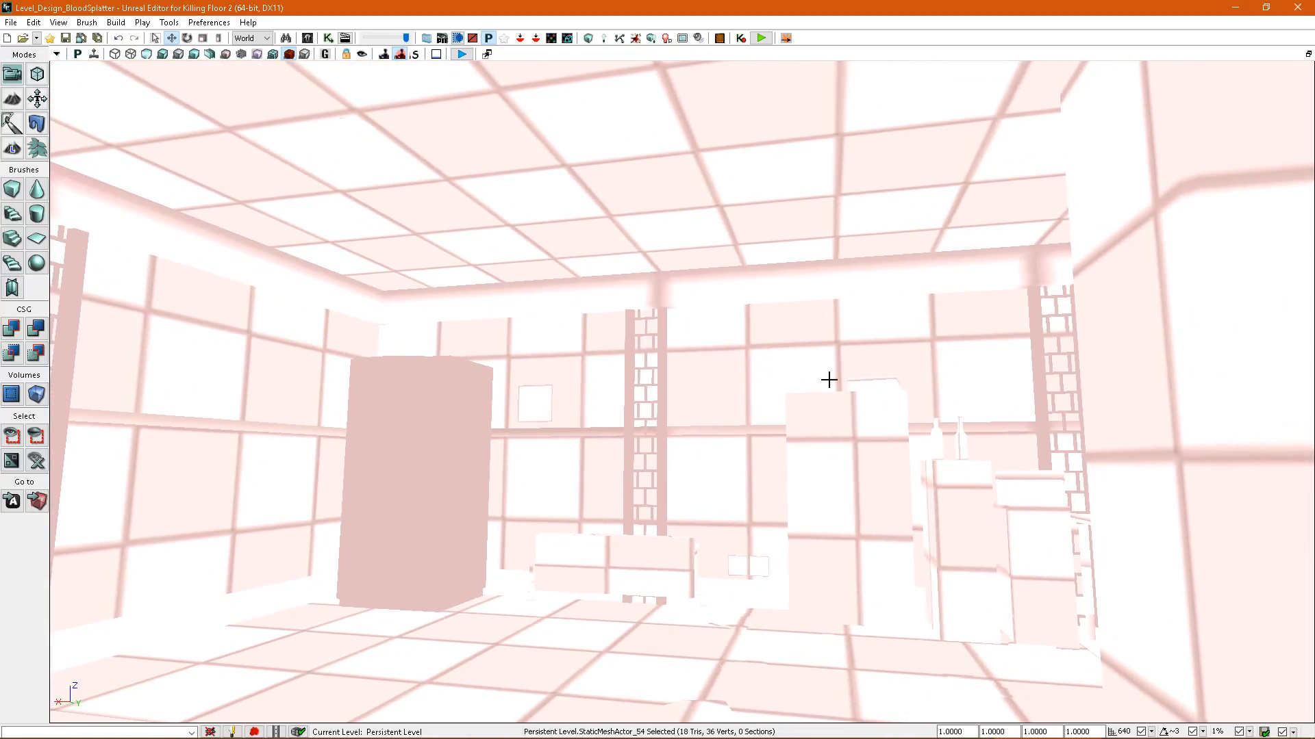
# Override the splatter map resolution of all matching ceiling trim meshes with 4, rebuild the splatter maps and show the density view.
pyautogui.hotkey('alt', '4')
pyautogui.click(594, 294)
pyautogui.hotkey('shift', 'e')
pyautogui.moveTo(705, 322); pyautogui.dragTo(767, 325, button='right')
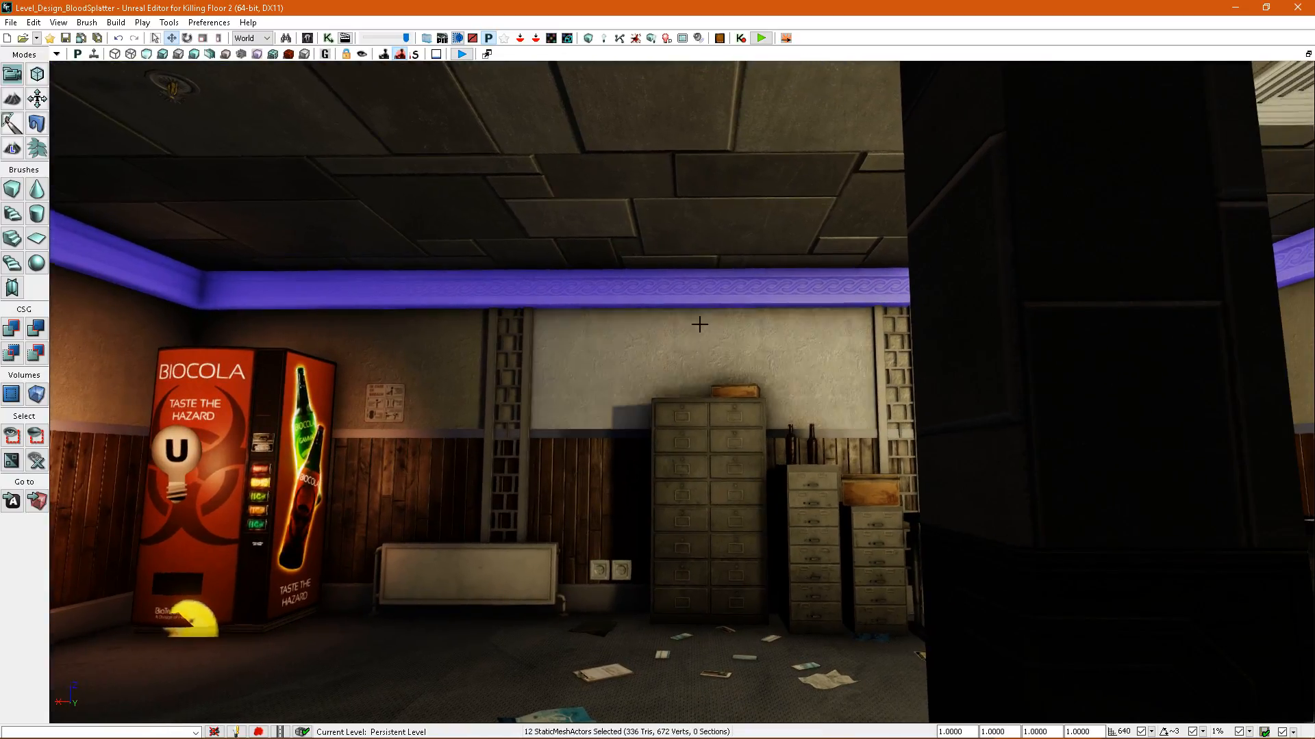
pyautogui.press('F4')
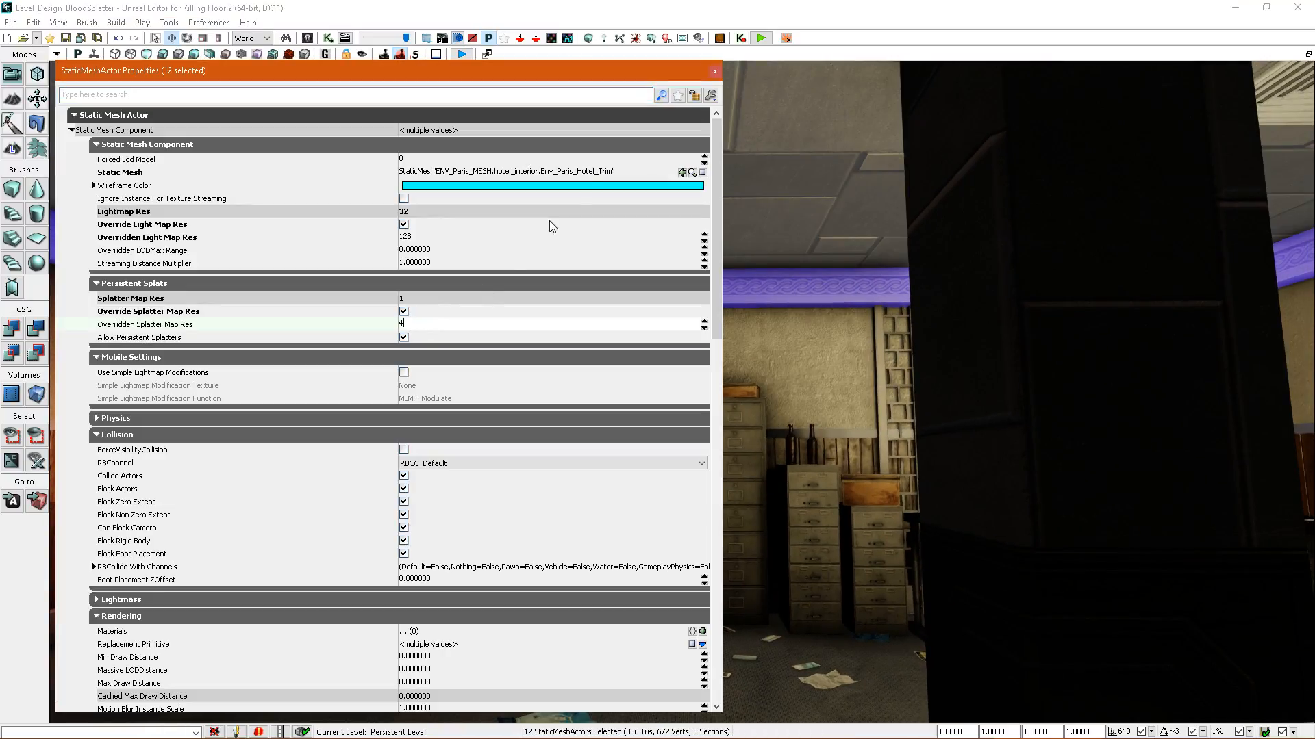
pyautogui.click(626, 39)
pyautogui.click(287, 54)
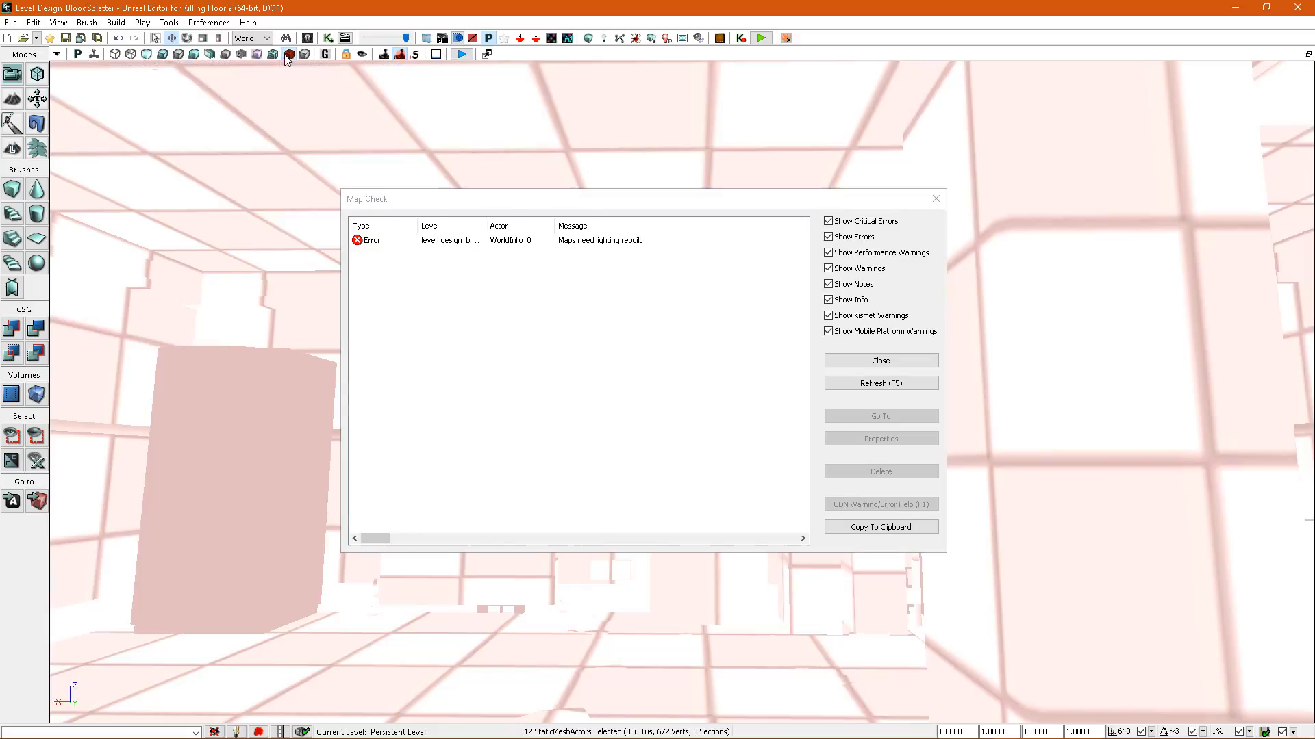
pyautogui.click(877, 360)
# Override the splatter map resolution of all matching baseboard meshes with 4, rebuild the splatter maps and show the density view.
pyautogui.moveTo(874, 358); pyautogui.dragTo(846, 355)
pyautogui.moveTo(846, 354); pyautogui.dragTo(793, 393, button='right')
pyautogui.hotkey('alt', '4')
pyautogui.click(712, 490)
pyautogui.hotkey('shift', 'e')
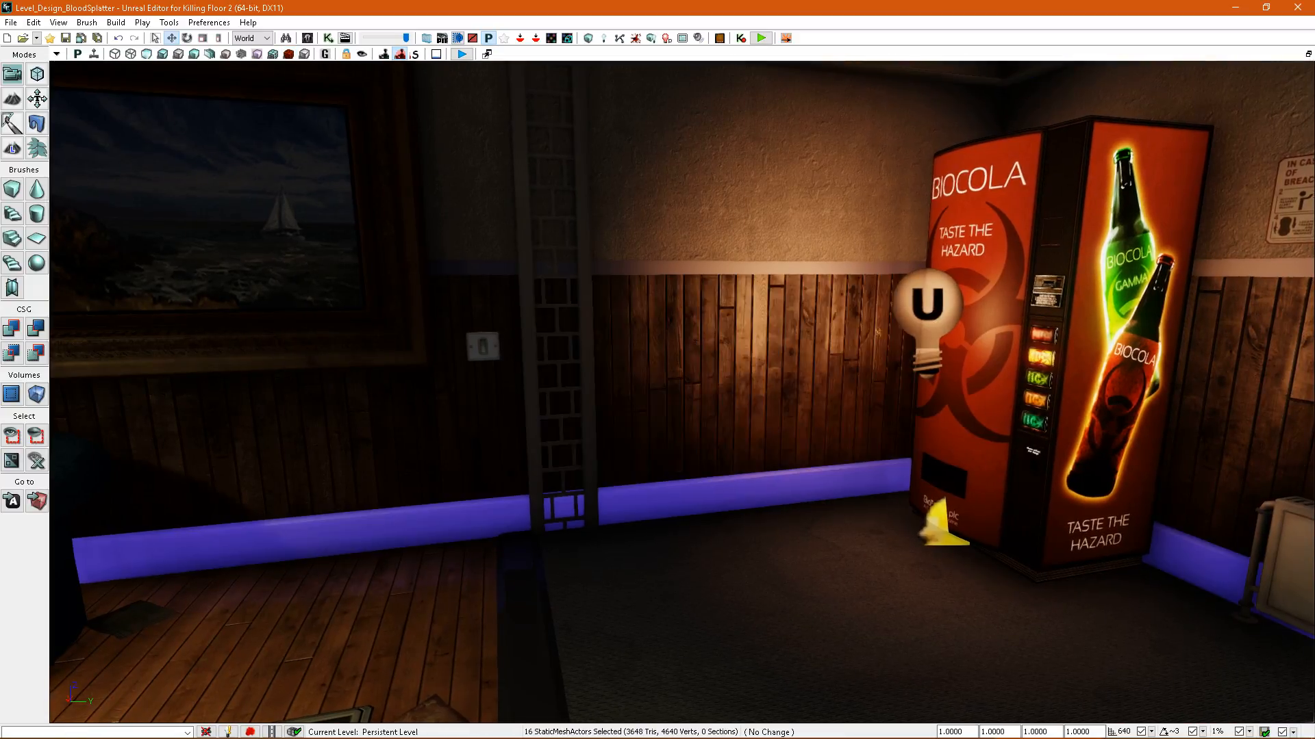
pyautogui.moveTo(594, 364); pyautogui.dragTo(623, 369, button='right')
pyautogui.press('F4')
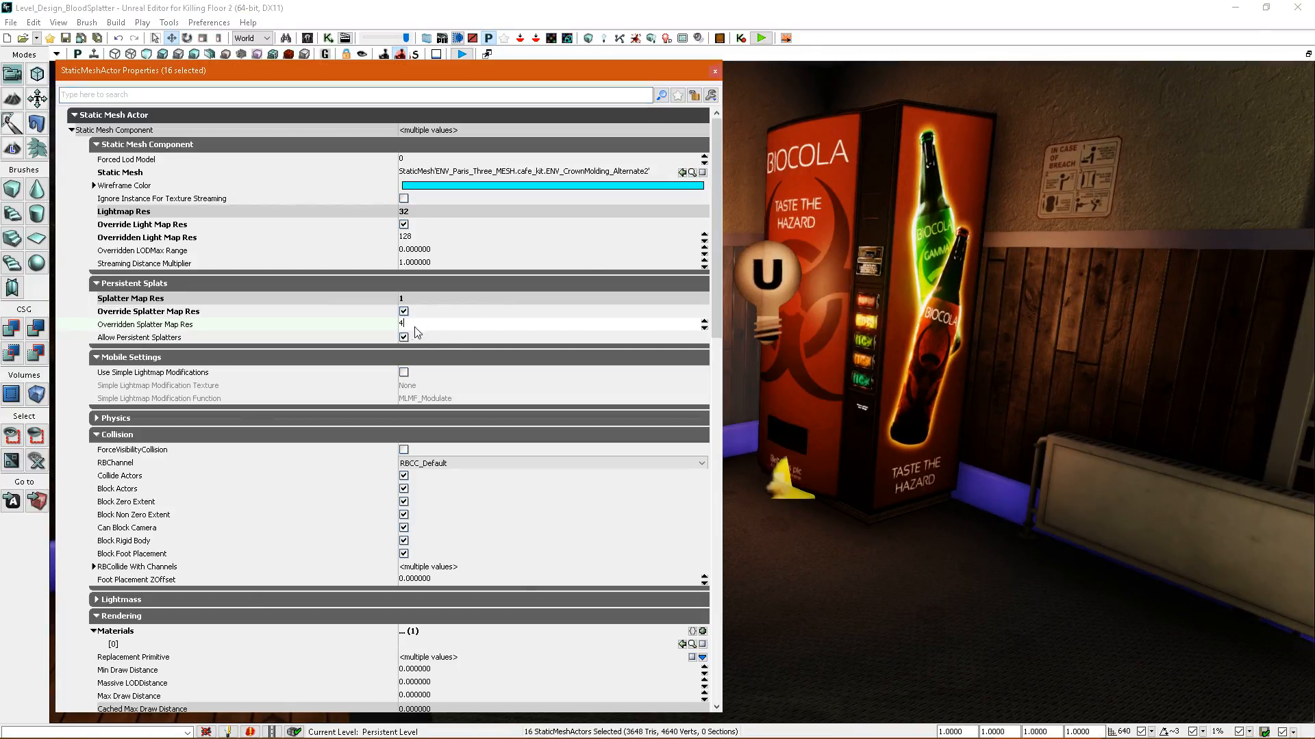
pyautogui.click(637, 39)
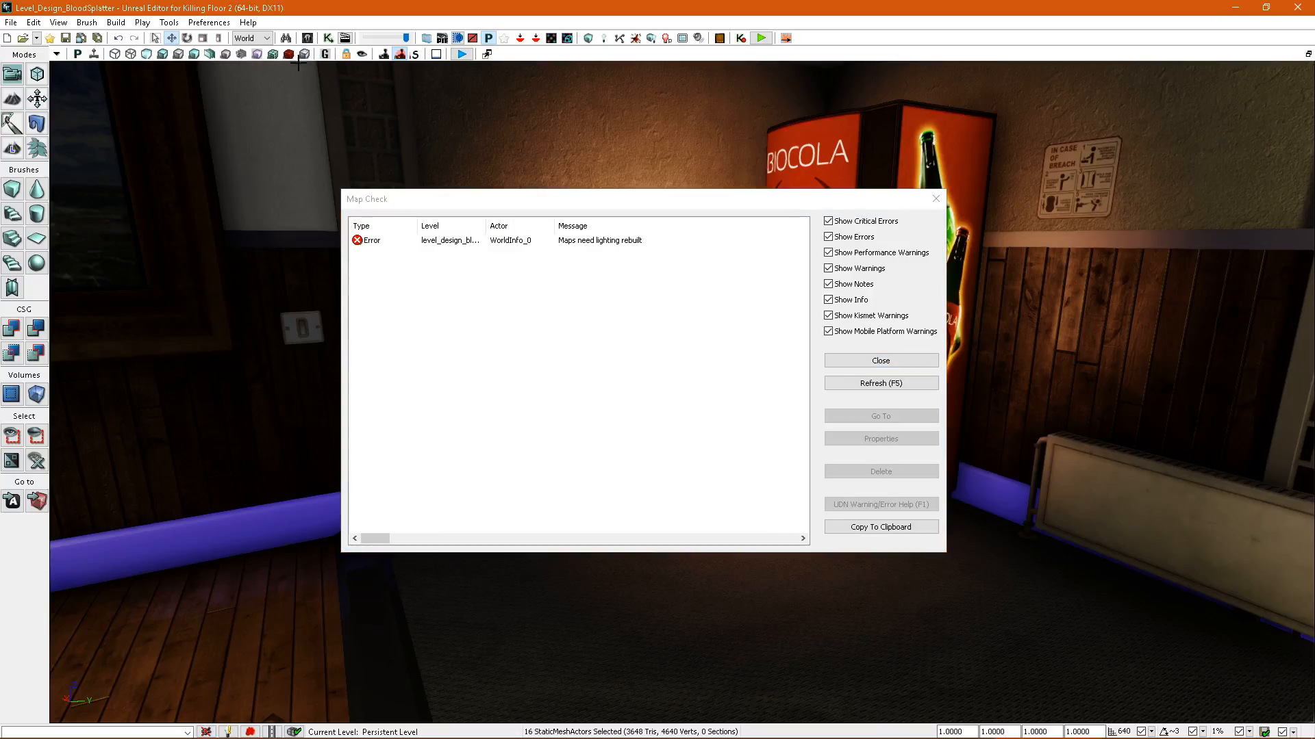
pyautogui.click(288, 54)
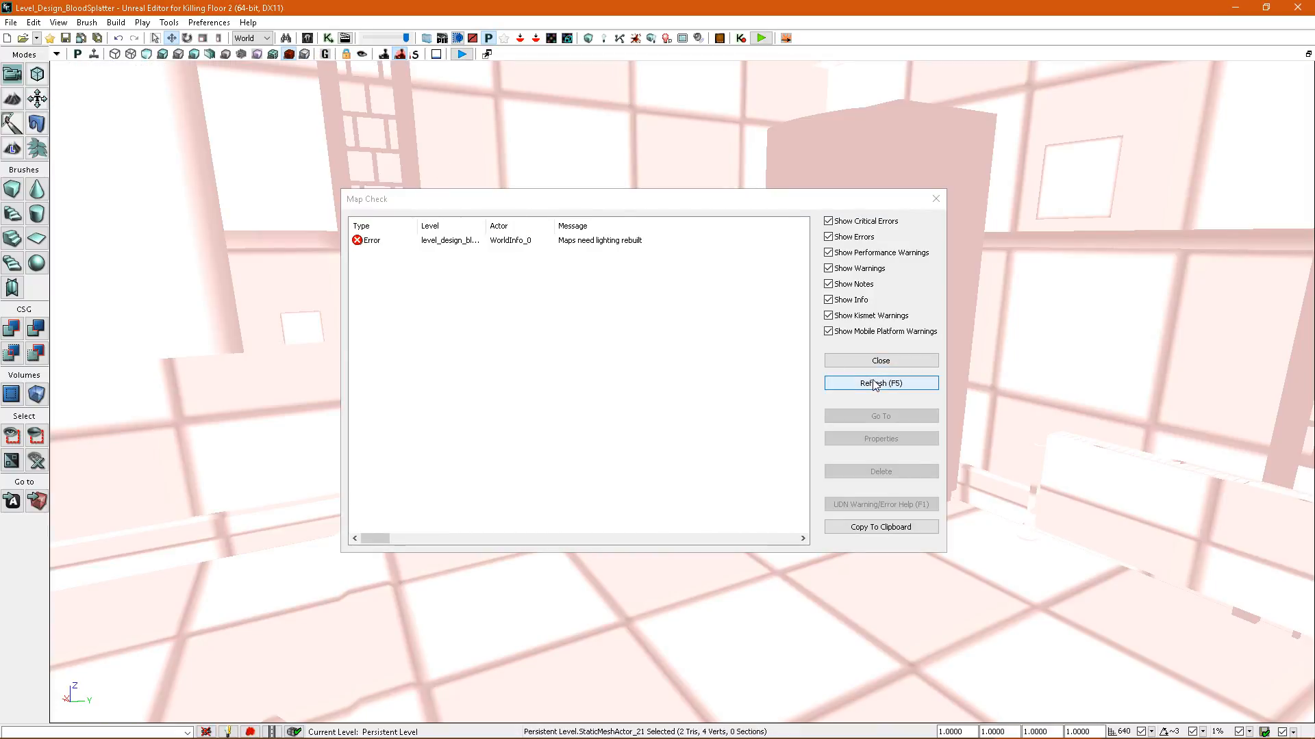
pyautogui.click(881, 361)
# Override the couch's splatter map resolution with 12, rebuild the splatter maps and check the couch's density.
pyautogui.moveTo(758, 380); pyautogui.dragTo(671, 398, button='right')
pyautogui.moveTo(788, 381); pyautogui.dragTo(705, 363, button='right')
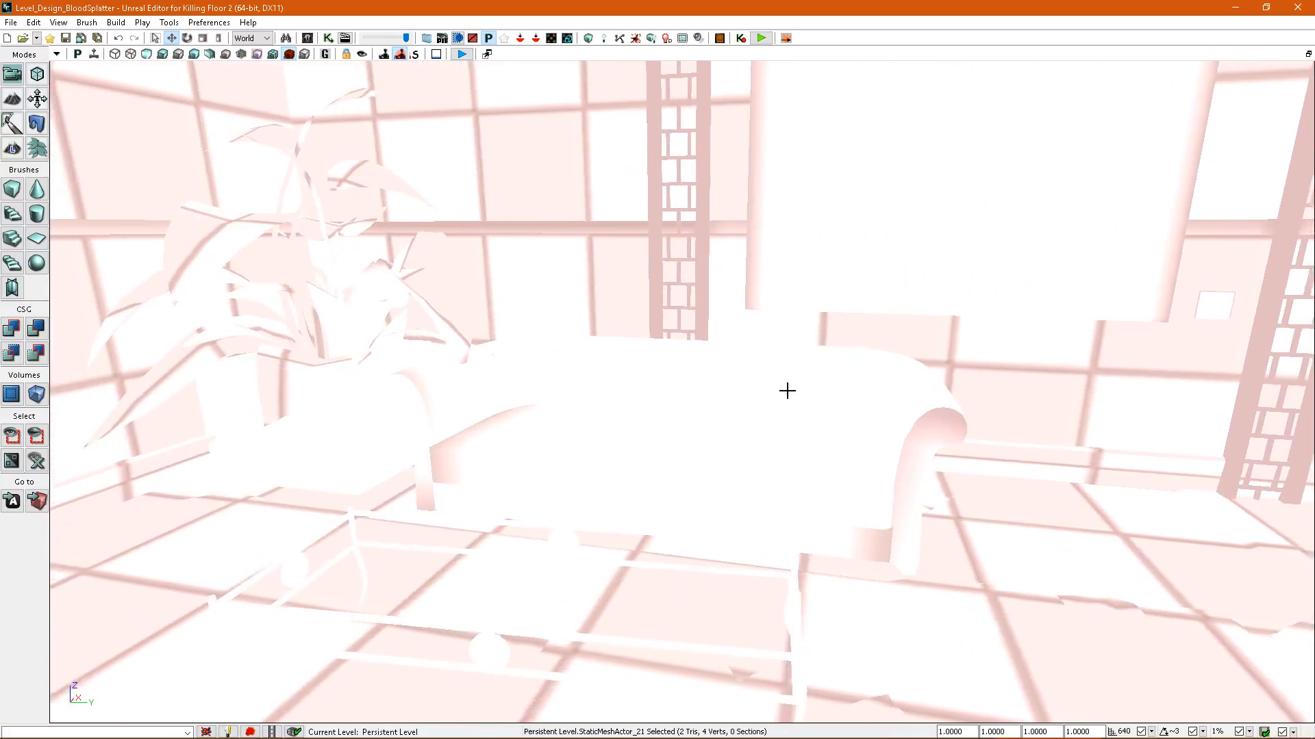
pyautogui.hotkey('alt', '4')
pyautogui.doubleClick(769, 425)
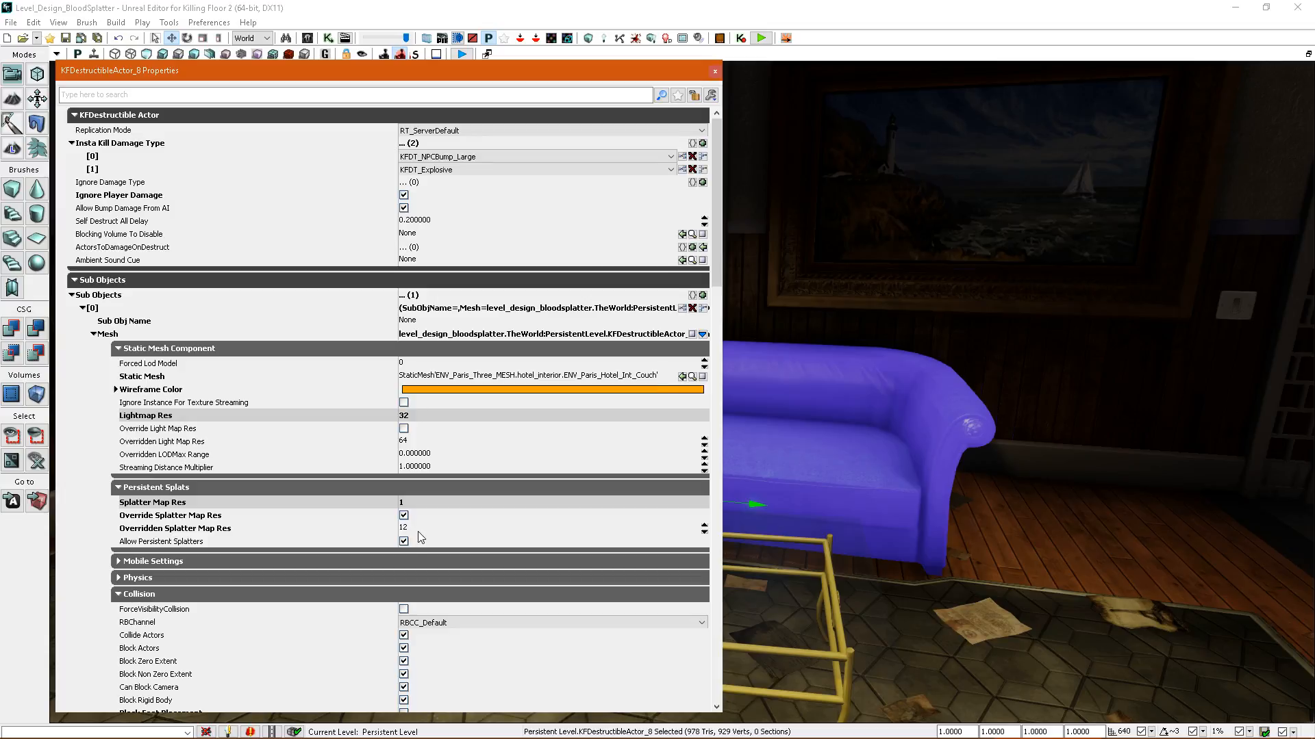
pyautogui.click(636, 39)
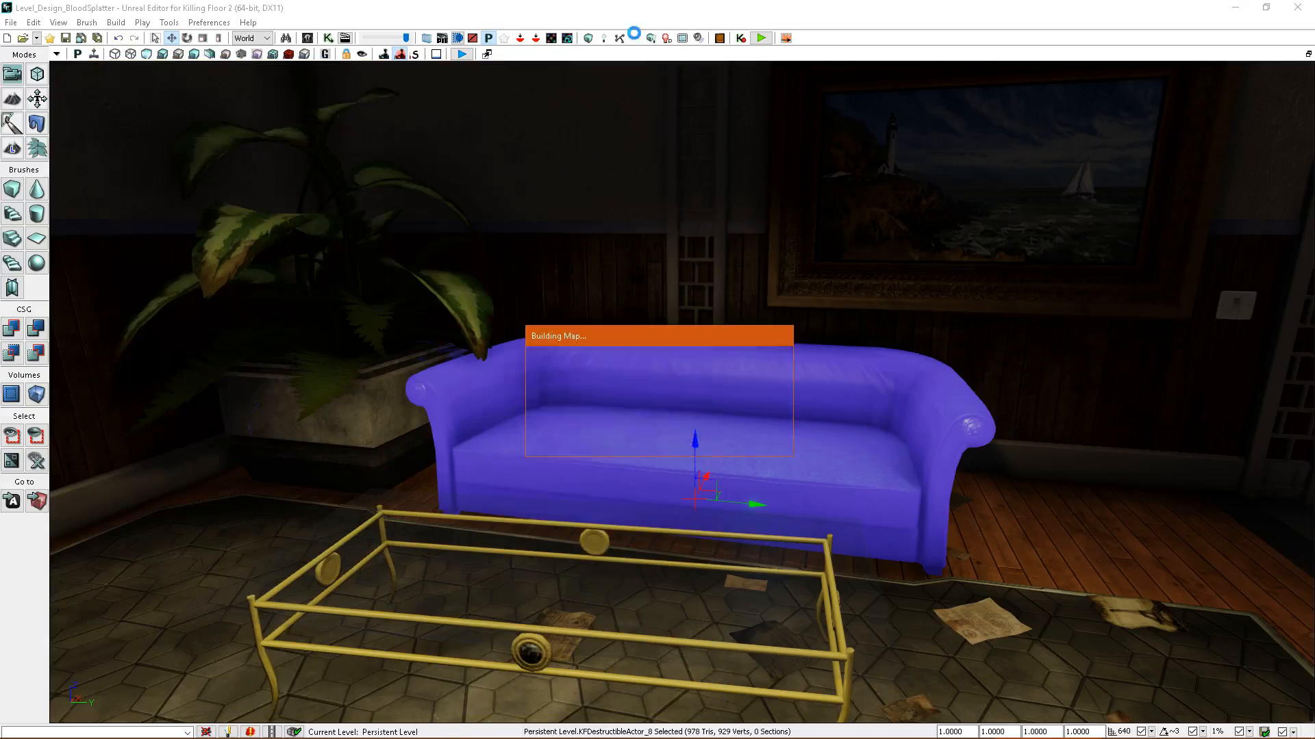
pyautogui.click(289, 54)
pyautogui.click(834, 367)
pyautogui.moveTo(834, 367)
pyautogui.mouseDown(button='right')
pyautogui.moveTo(798, 392)
pyautogui.moveTo(866, 370)
pyautogui.moveTo(822, 375)
pyautogui.moveTo(805, 356)
pyautogui.moveTo(784, 366)
pyautogui.moveTo(825, 373)
pyautogui.moveTo(839, 349)
pyautogui.mouseUp(button='right')
# Set the couch's overridden splatter map resolution to 8 and rebuild the splatter maps.
pyautogui.doubleClick(803, 353)
pyautogui.click(431, 529)
pyautogui.write('8')
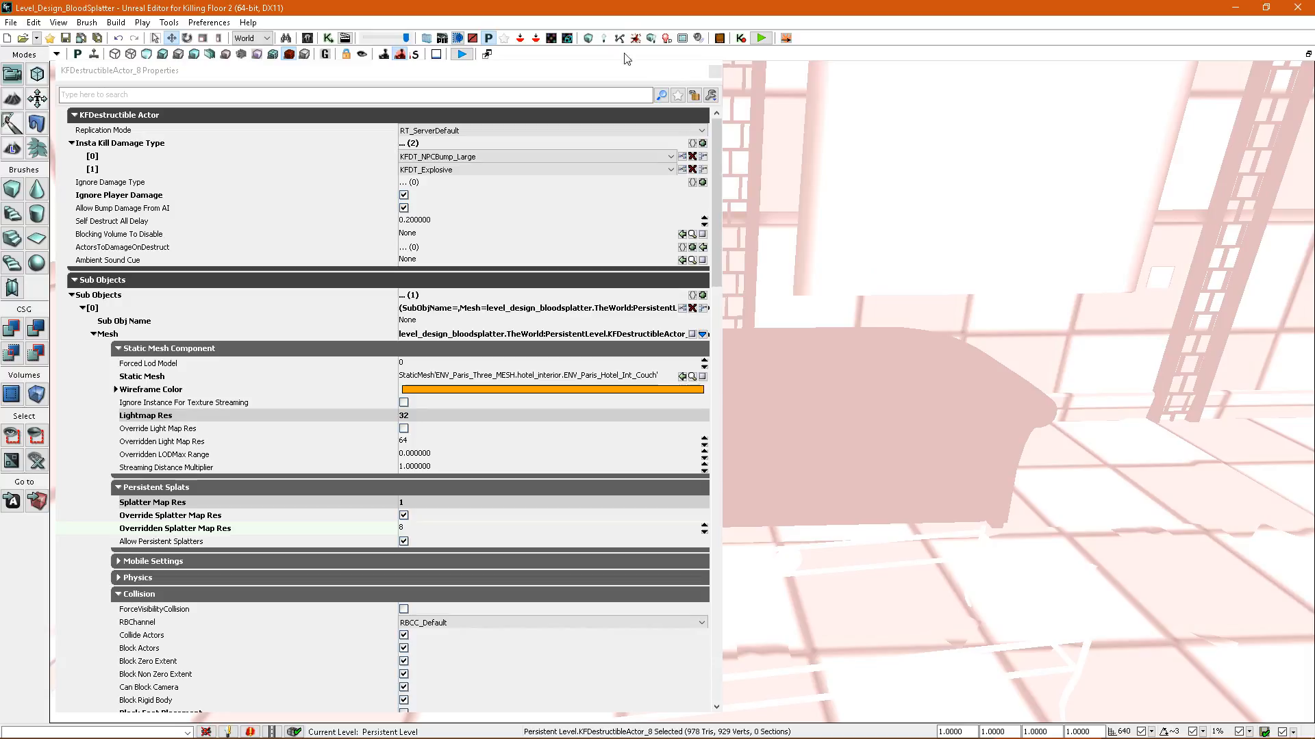
pyautogui.click(633, 39)
pyautogui.click(915, 363)
# Enable the splatter map resolution override on the large framed picture, rebuild the splatter maps and show the density view.
pyautogui.moveTo(915, 381); pyautogui.dragTo(849, 393, button='right')
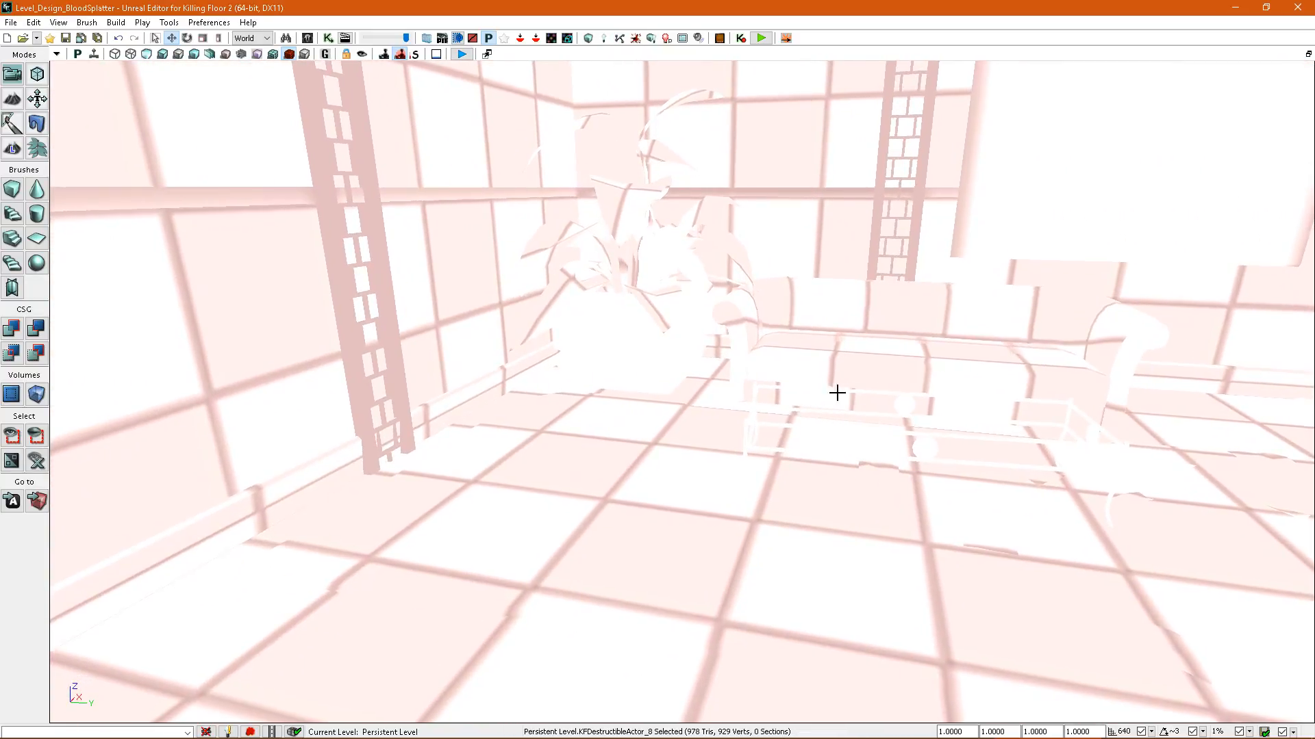
pyautogui.hotkey('alt', '4')
pyautogui.click(656, 360)
pyautogui.doubleClick(655, 360)
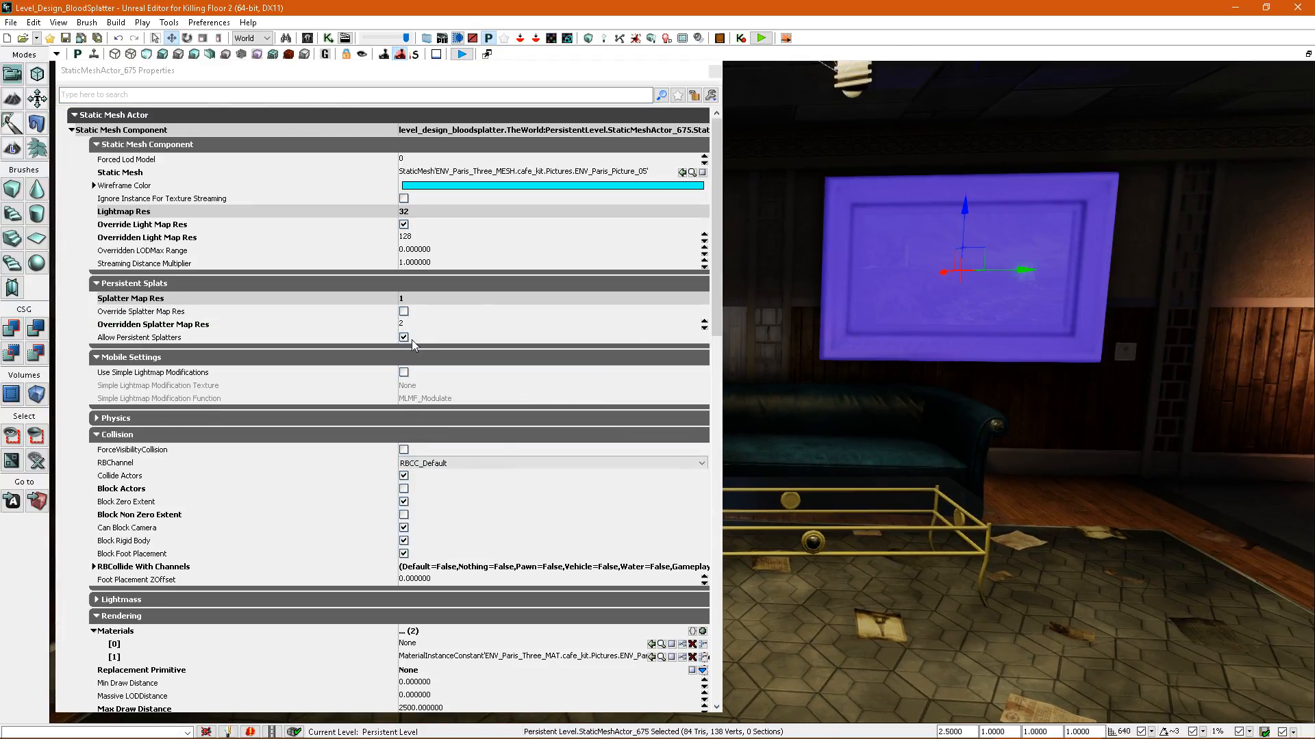
pyautogui.click(636, 40)
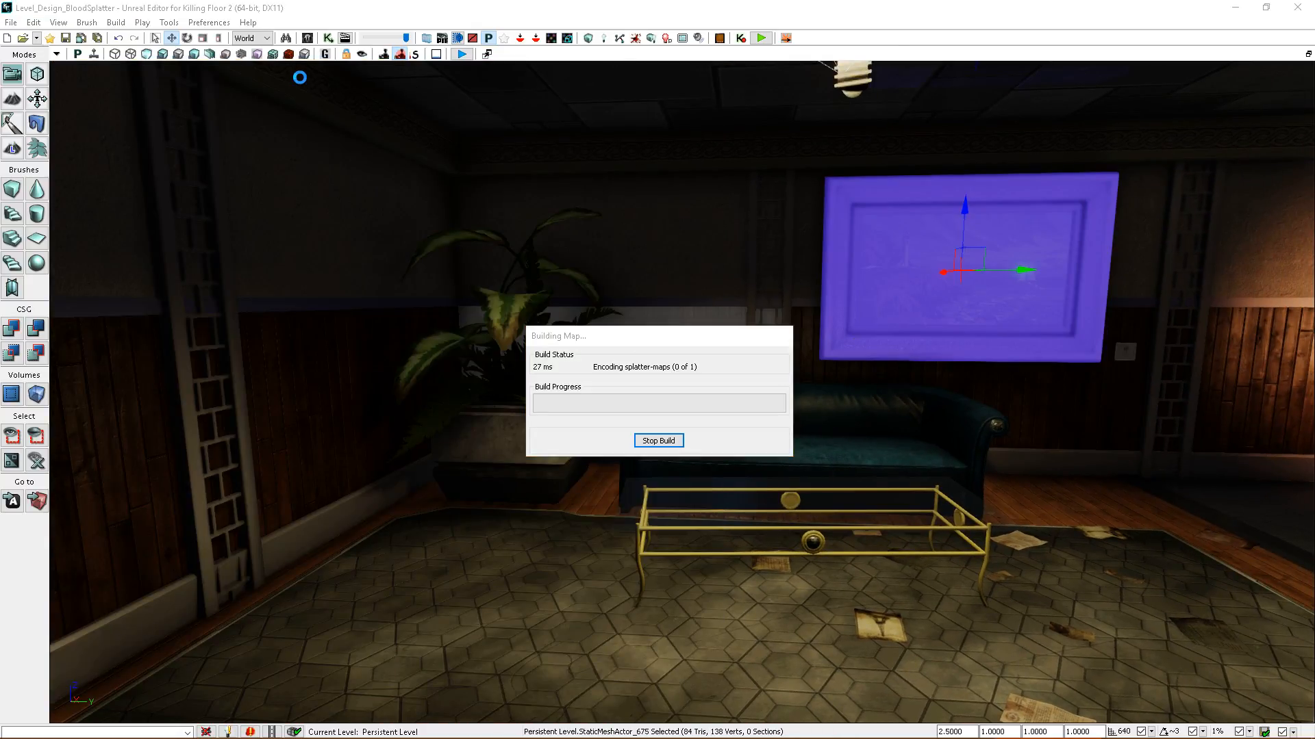
pyautogui.click(288, 54)
pyautogui.click(898, 361)
# Set the framed picture's overridden splatter map resolution to 3 and rebuild the splatter maps.
pyautogui.moveTo(897, 361); pyautogui.dragTo(791, 314, button='right')
pyautogui.doubleClick(780, 314)
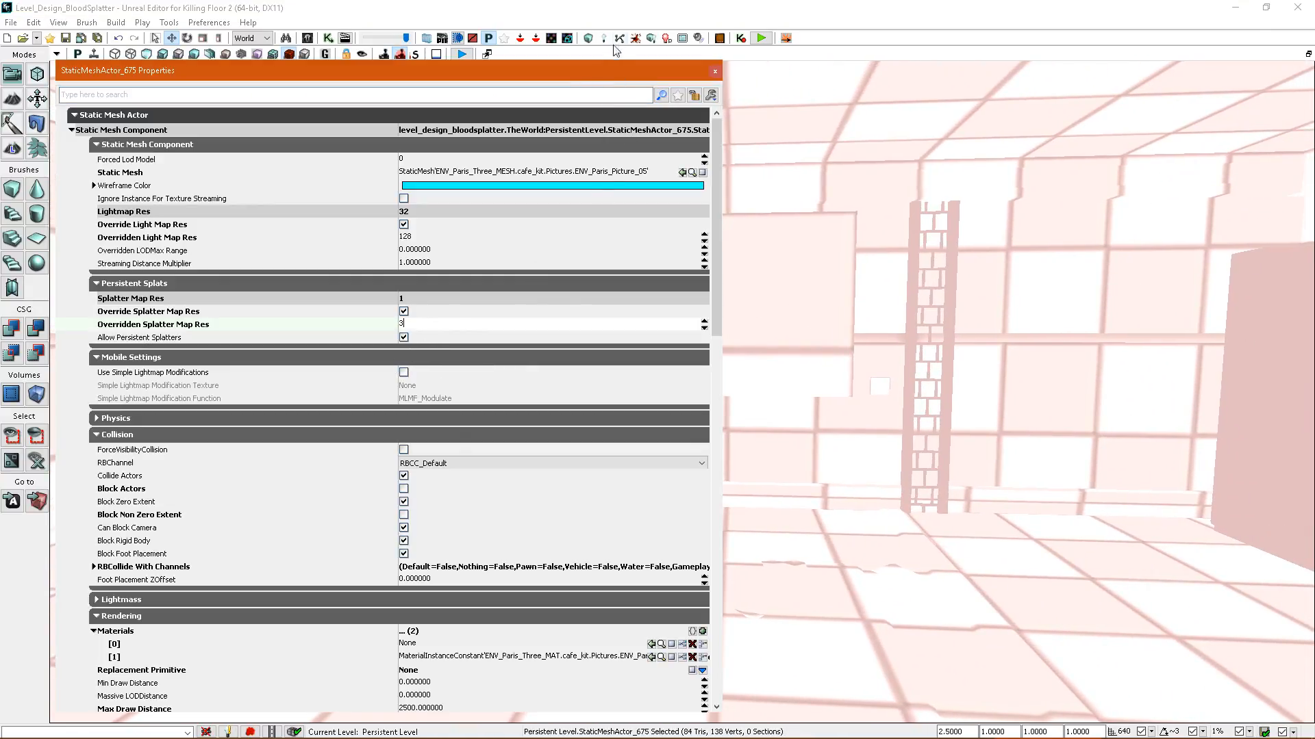
pyautogui.click(635, 38)
pyautogui.click(908, 358)
# Select the ceiling mesh together with its vents and round fixtures and look up the Combine Static Meshes command.
pyautogui.moveTo(909, 357); pyautogui.dragTo(819, 356, button='right')
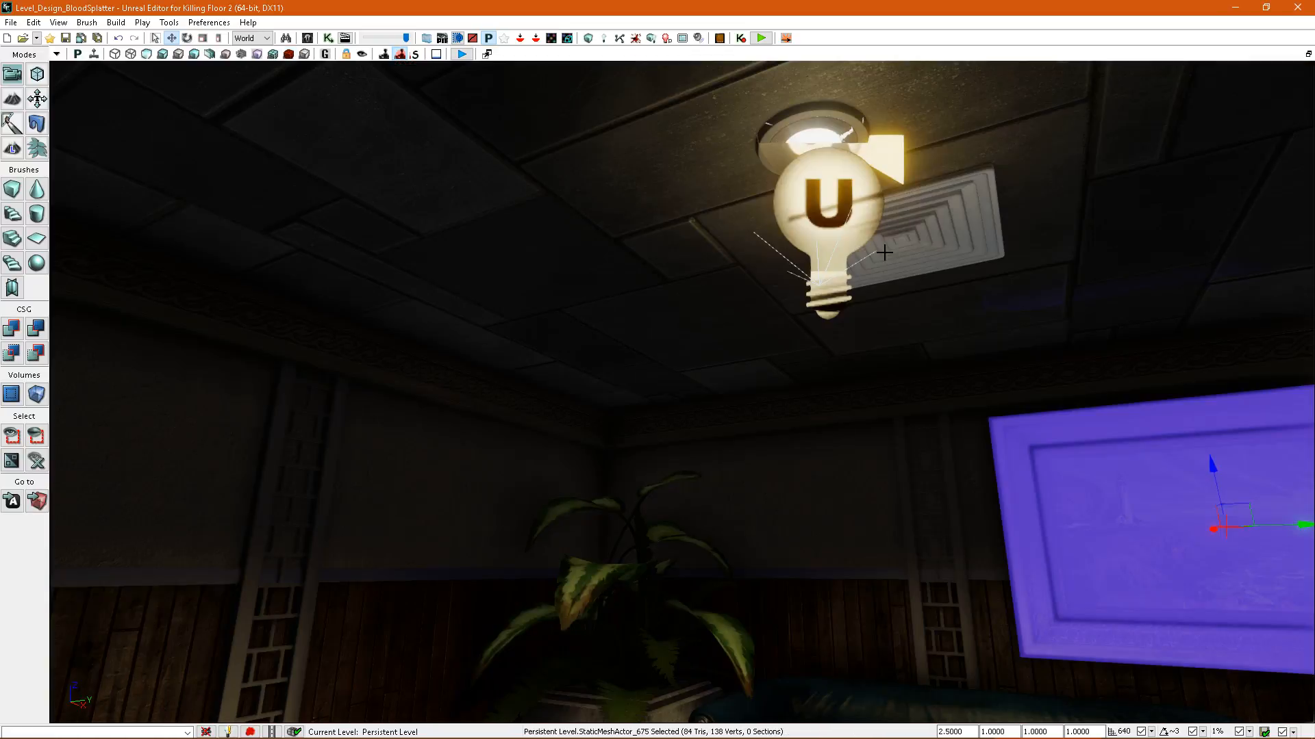
pyautogui.moveTo(880, 250); pyautogui.dragTo(931, 342, button='right')
pyautogui.keyDown('ctrl'); pyautogui.click(391, 312); pyautogui.keyUp('ctrl')
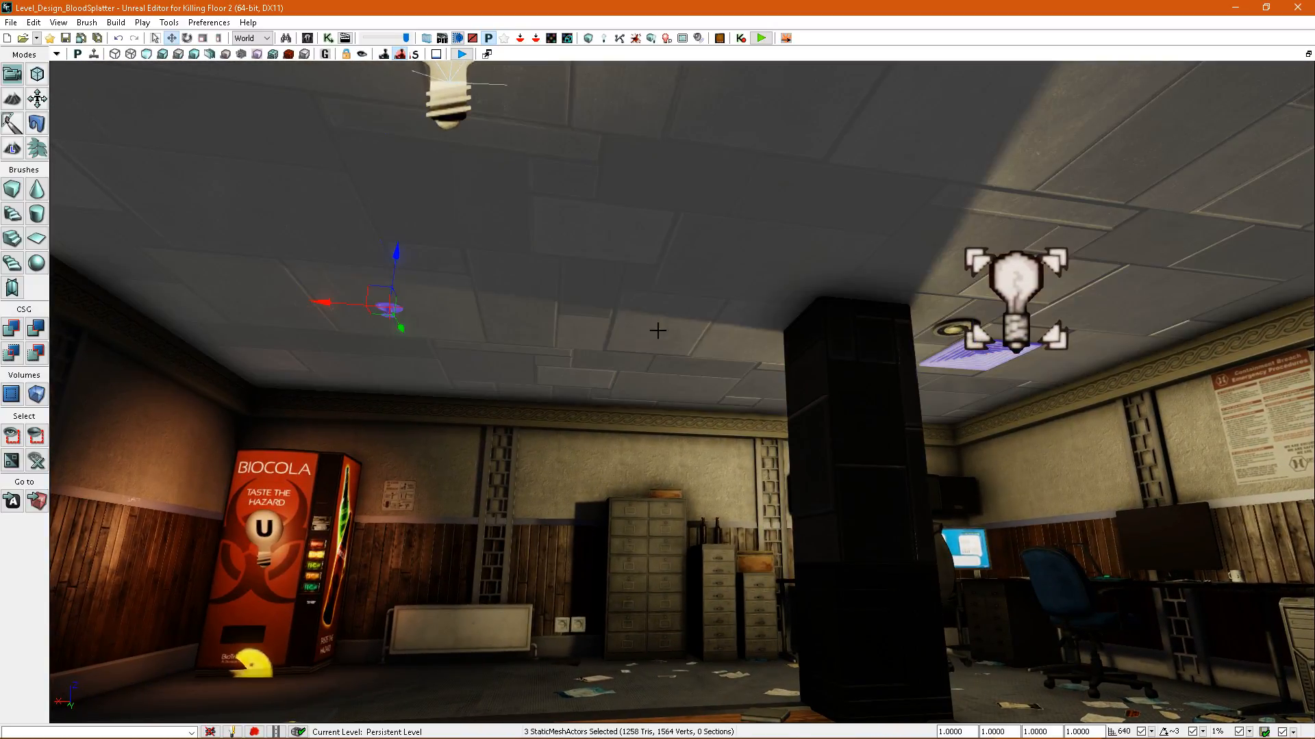
pyautogui.keyDown('ctrl'); pyautogui.click(645, 332); pyautogui.keyUp('ctrl')
pyautogui.moveTo(645, 332); pyautogui.dragTo(858, 269, button='right')
pyautogui.moveTo(693, 352); pyautogui.dragTo(763, 387, button='right')
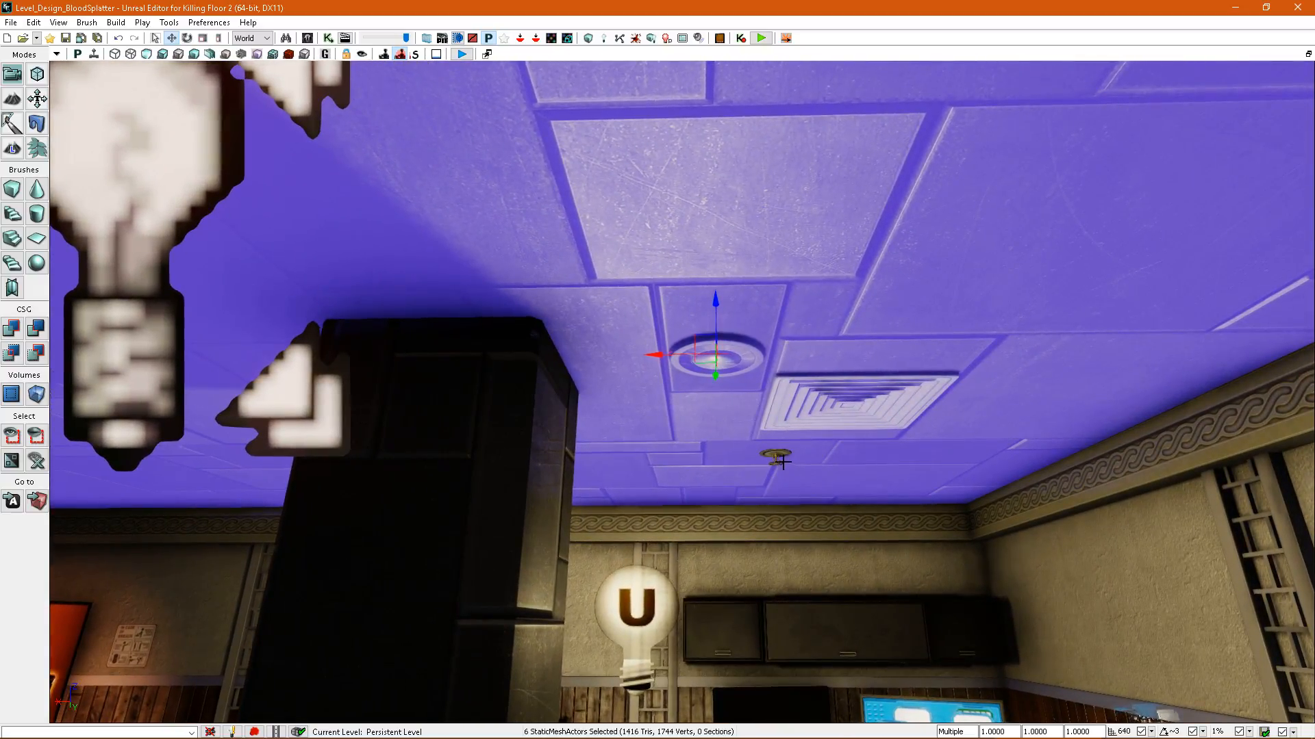
pyautogui.moveTo(795, 453); pyautogui.dragTo(612, 383, button='right')
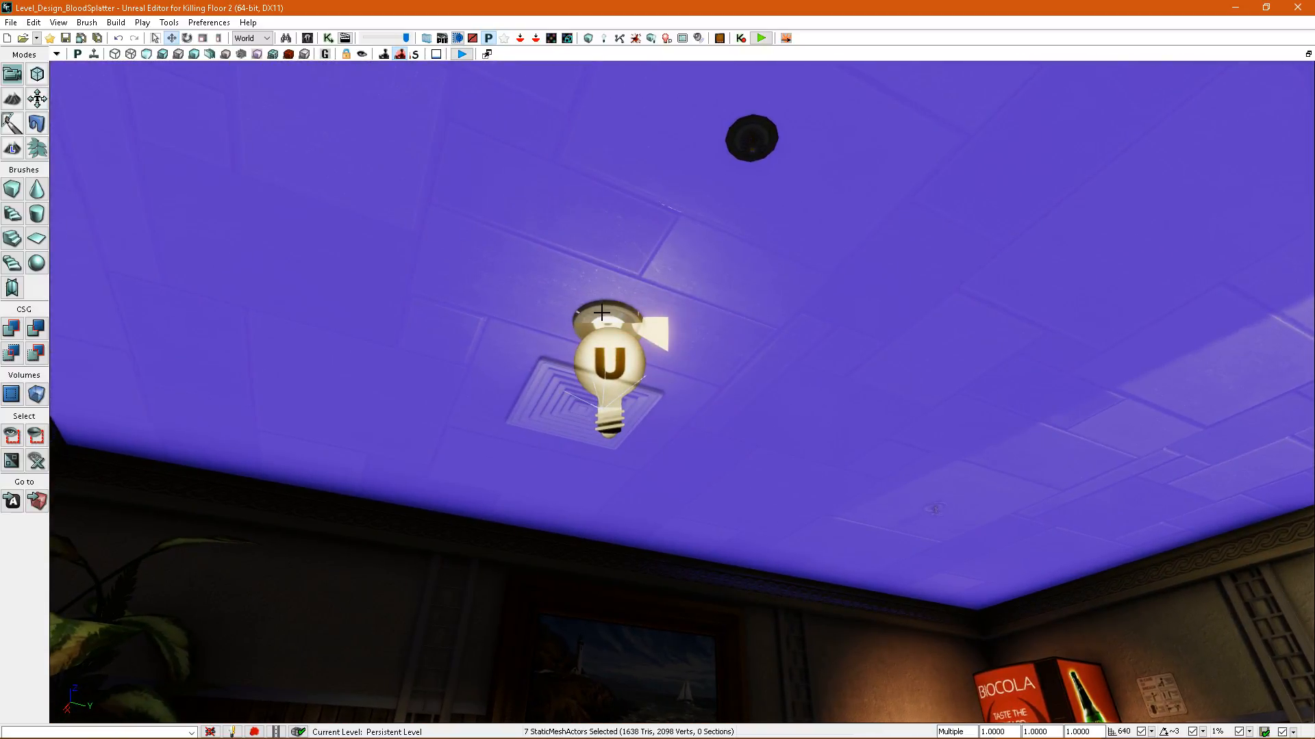
pyautogui.moveTo(604, 325); pyautogui.dragTo(556, 319, button='right')
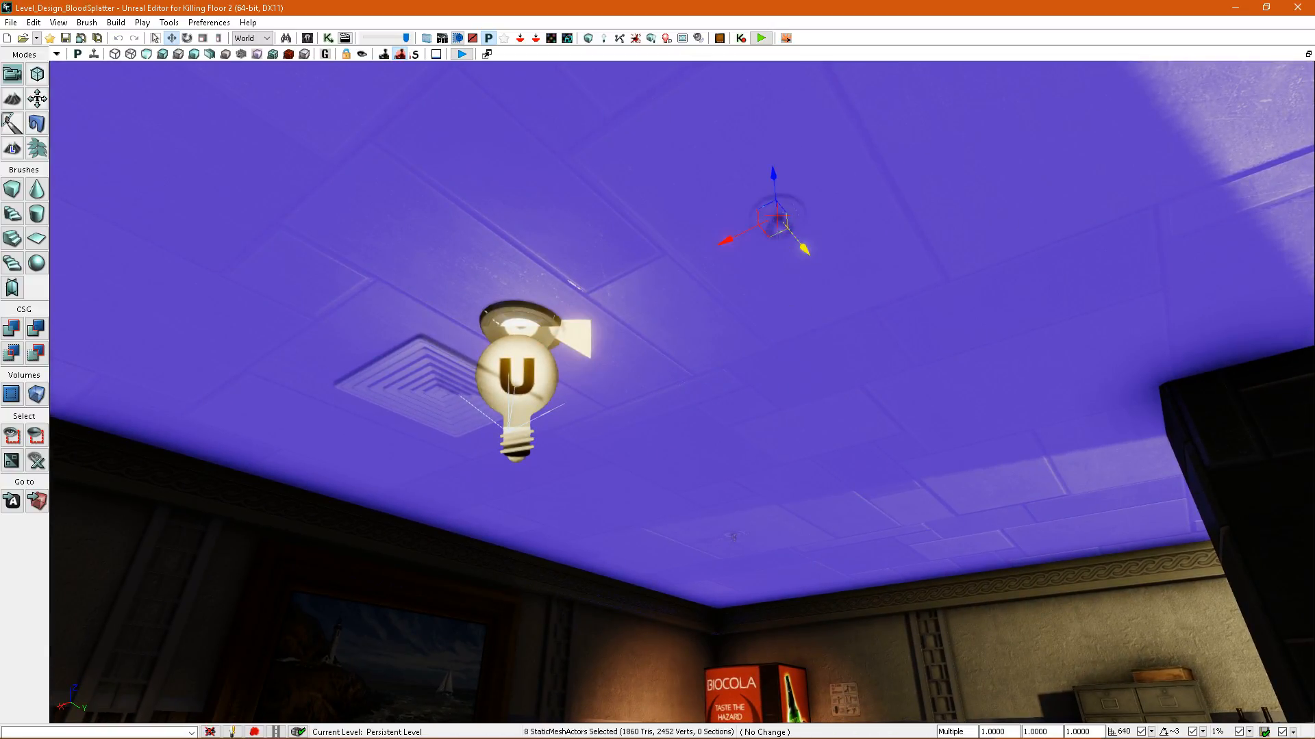
pyautogui.rightClick(753, 384)
pyautogui.moveTo(729, 388)
pyautogui.mouseDown(button='right')
pyautogui.moveTo(873, 371)
pyautogui.moveTo(1009, 416)
pyautogui.moveTo(713, 391)
pyautogui.mouseUp(button='right')
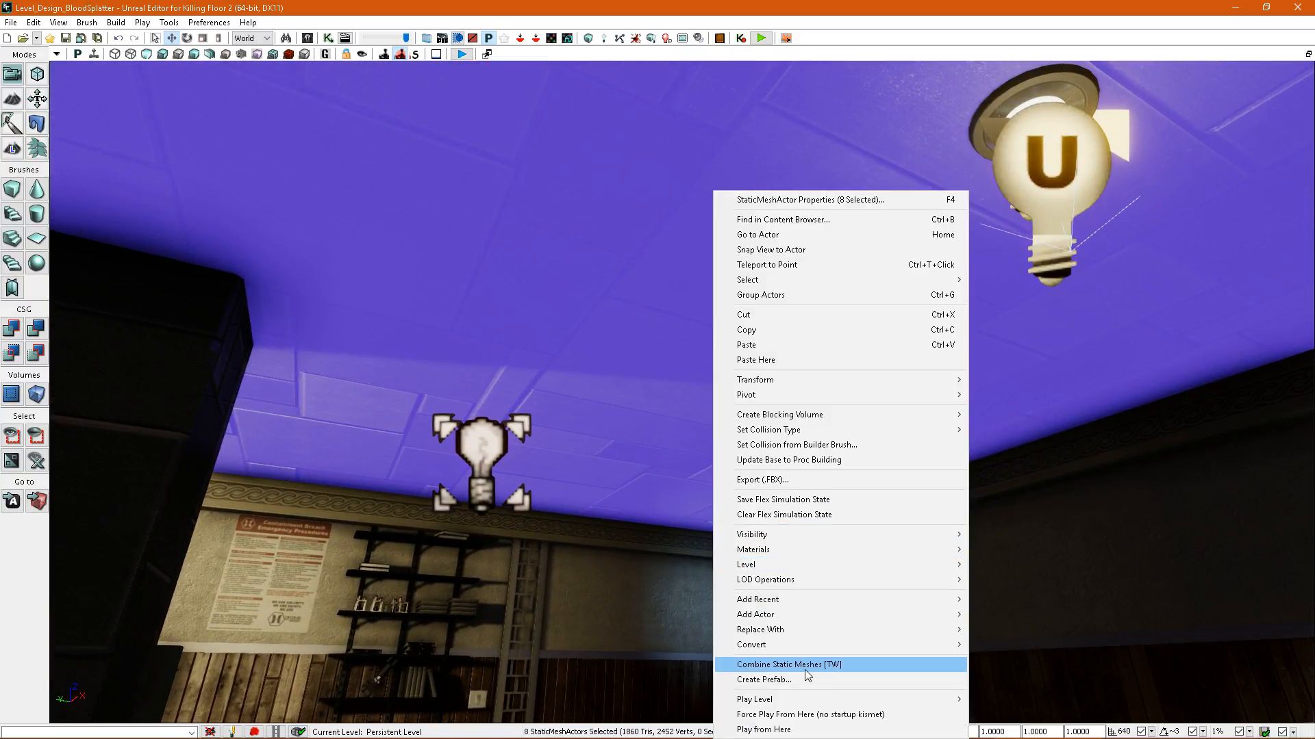
pyautogui.moveTo(563, 421); pyautogui.dragTo(439, 435, button='right')
pyautogui.moveTo(740, 413); pyautogui.dragTo(746, 491, button='right')
pyautogui.moveTo(691, 373); pyautogui.dragTo(827, 357, button='right')
# Override the emergency procedures poster's splatter map resolution with 3, rebuild the splatter maps and check the poster's density.
pyautogui.click(287, 57)
pyautogui.moveTo(637, 372); pyautogui.dragTo(637, 400, button='right')
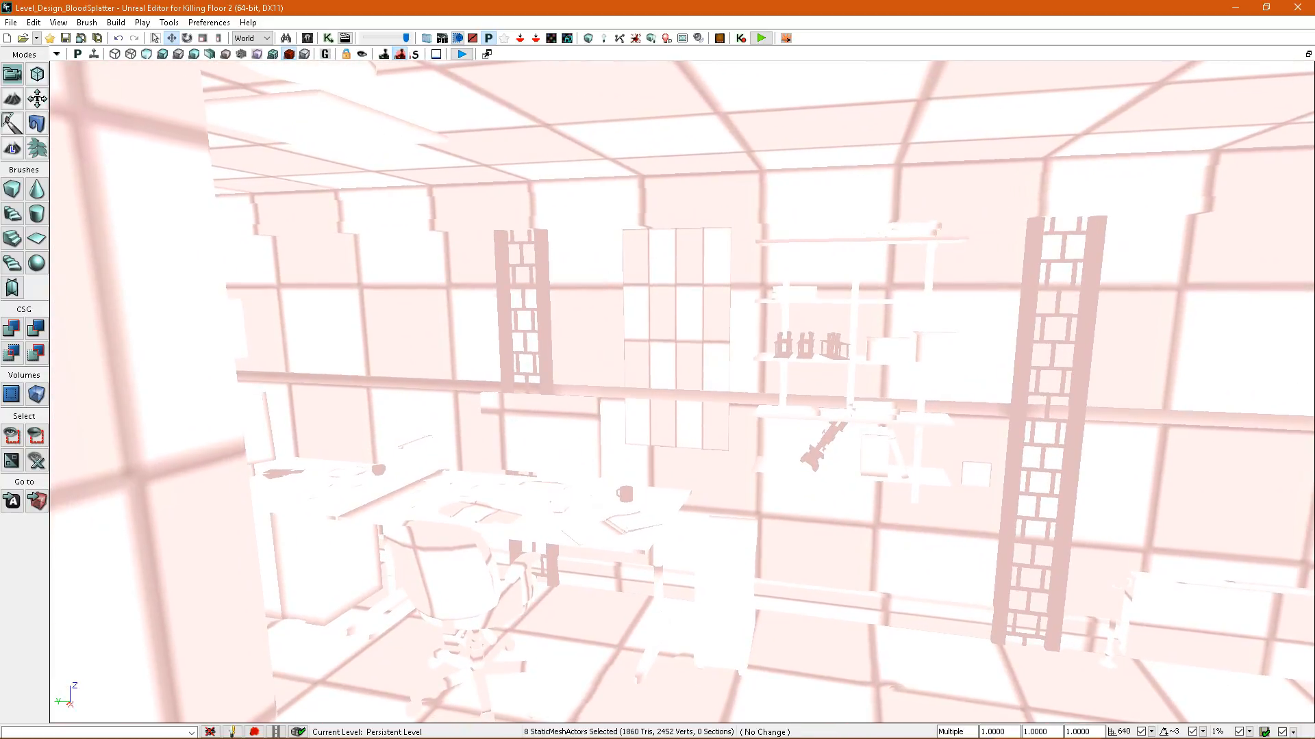
pyautogui.click(683, 333)
pyautogui.hotkey('alt', '4')
pyautogui.click(693, 270)
pyautogui.moveTo(693, 270); pyautogui.dragTo(637, 252, button='right')
pyautogui.press('F4')
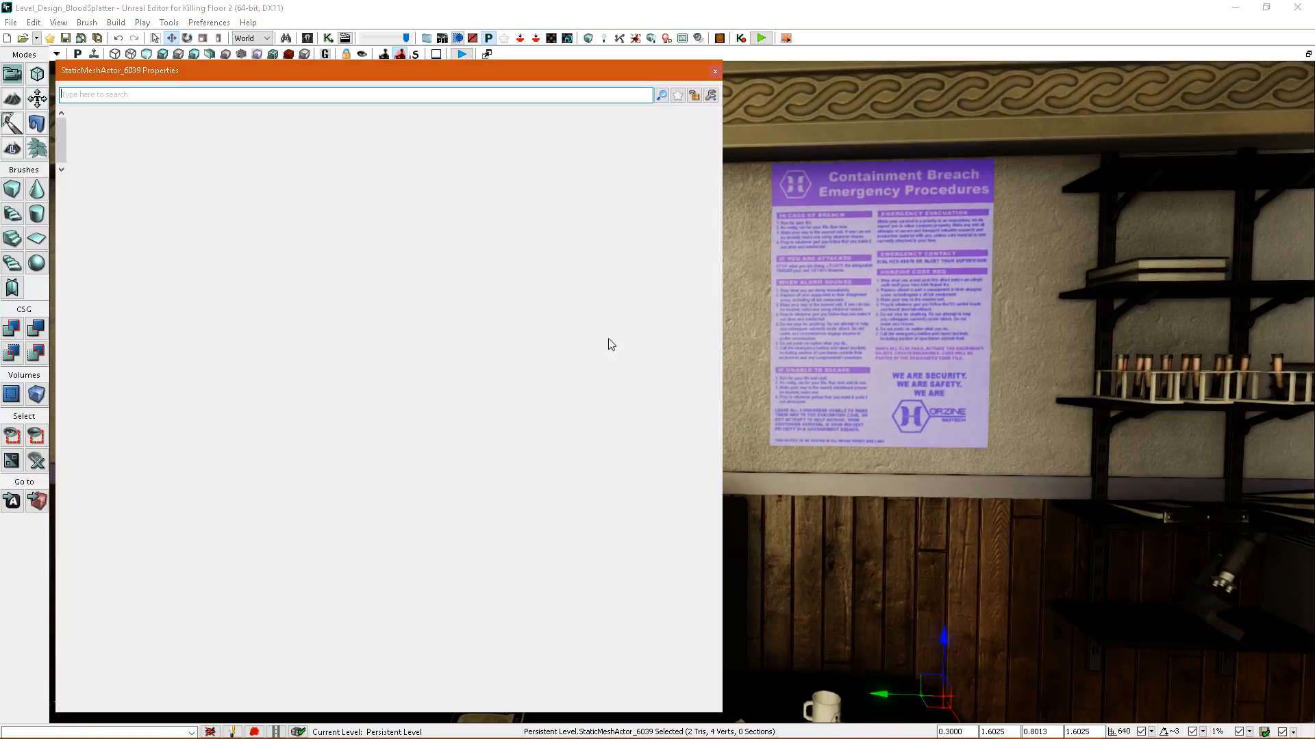
pyautogui.click(620, 39)
pyautogui.hotkey('alt', '0')
pyautogui.click(916, 360)
# Set the emergency procedures poster's overridden splatter map resolution to 2 and rebuild the splatter maps.
pyautogui.press('F4')
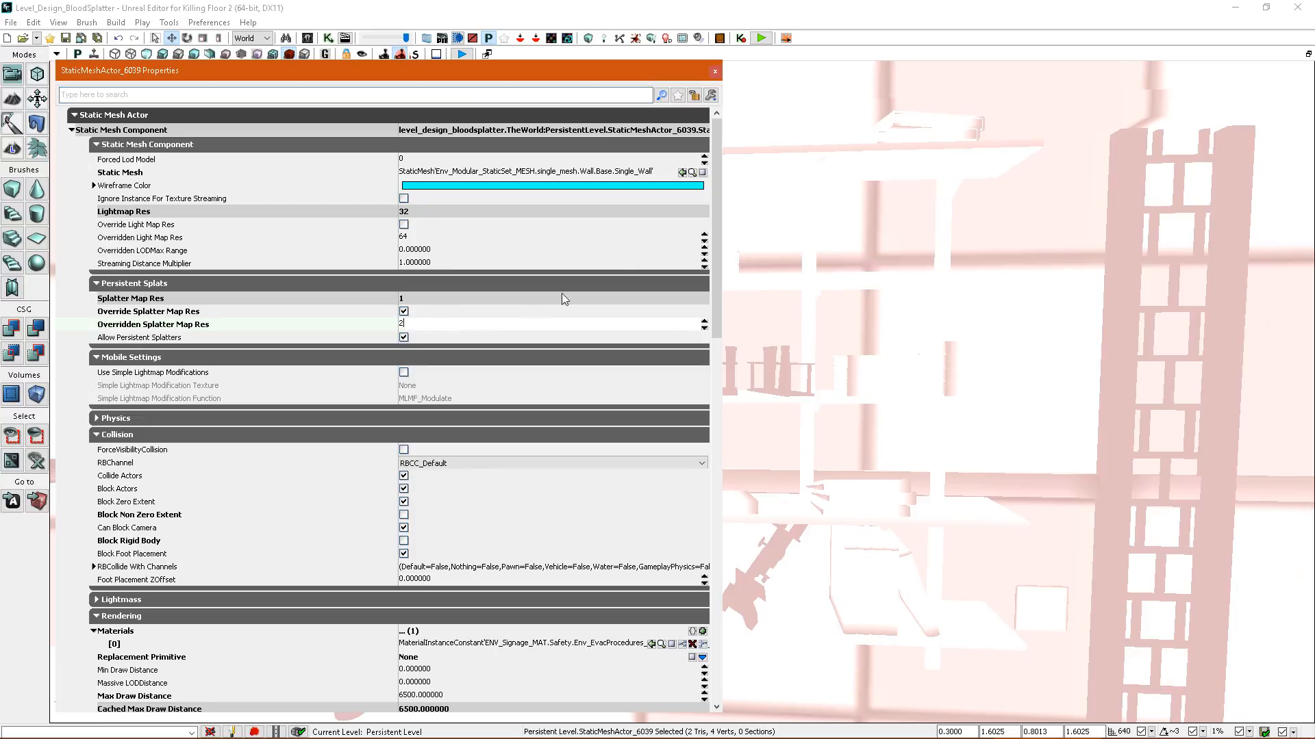
pyautogui.click(620, 39)
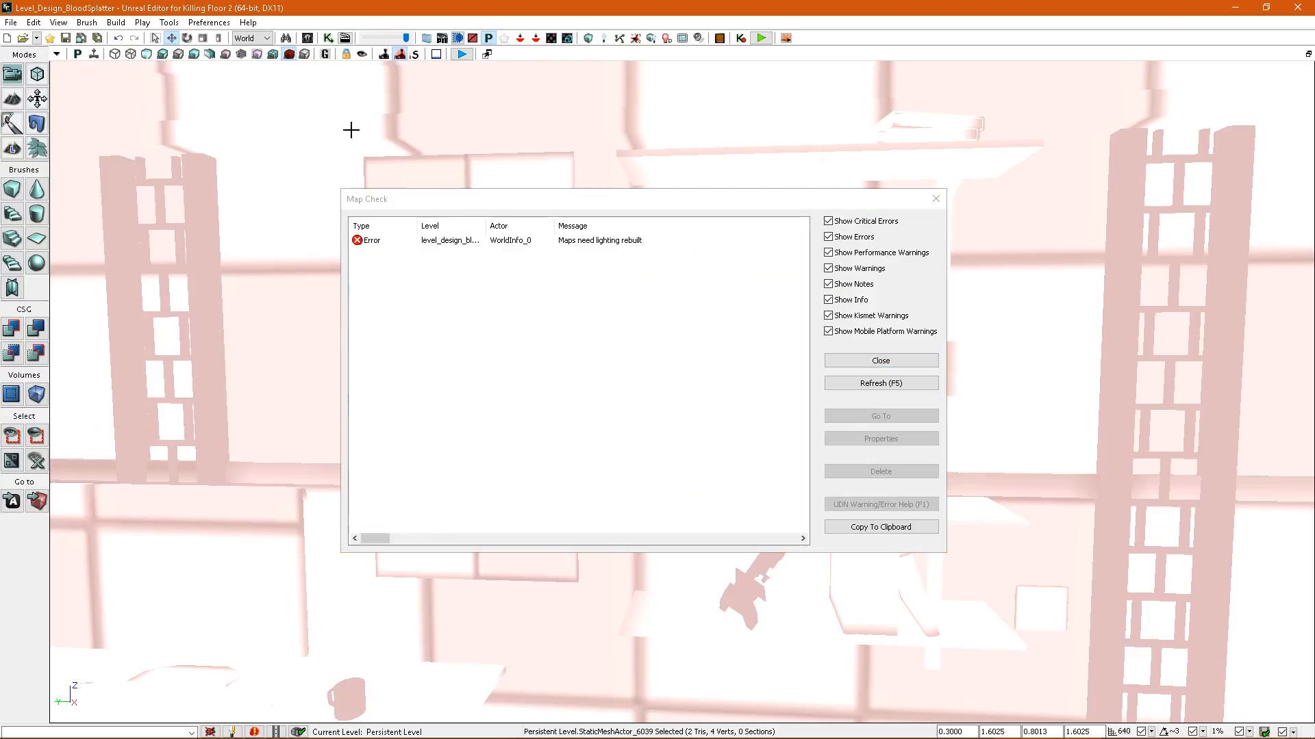
pyautogui.click(880, 366)
# Open the splatter settings of both office desks, then enable the splatter map resolution override on both desktop computers.
pyautogui.moveTo(886, 363); pyautogui.dragTo(794, 388, button='right')
pyautogui.hotkey('alt', '4')
pyautogui.click(593, 483)
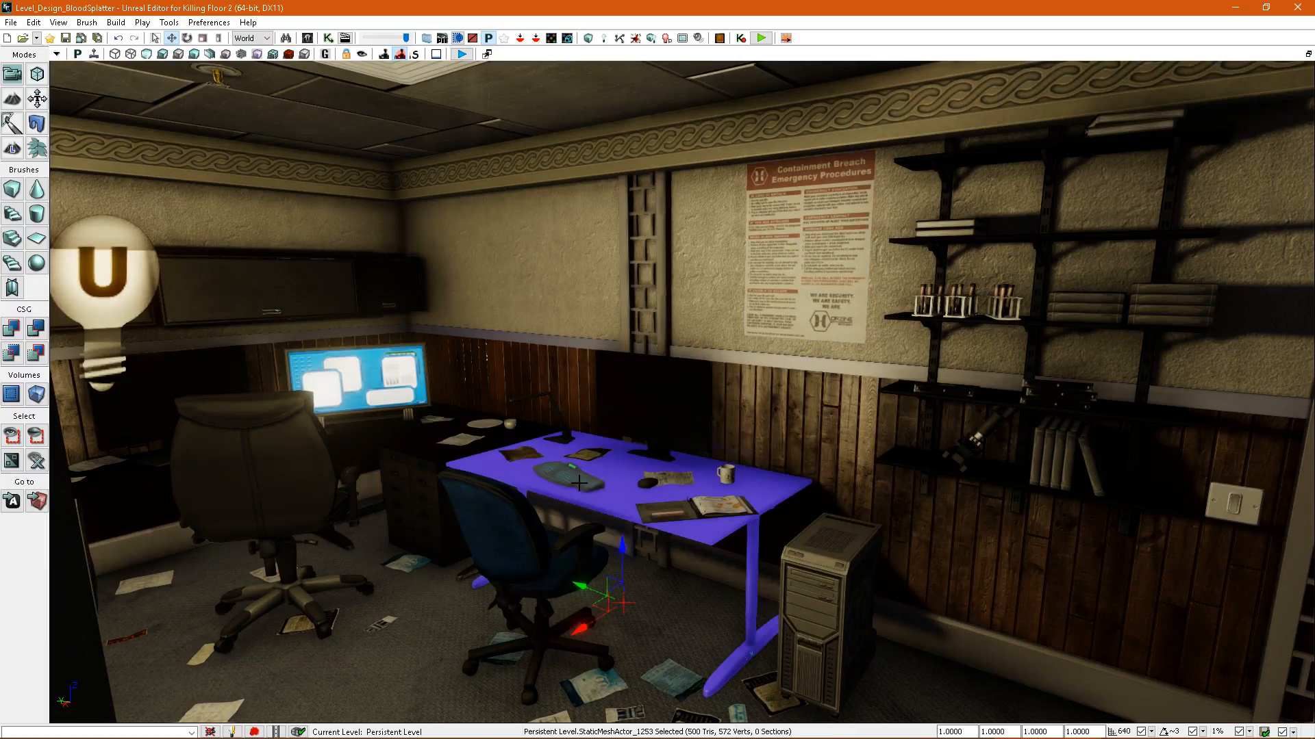
pyautogui.press('F4')
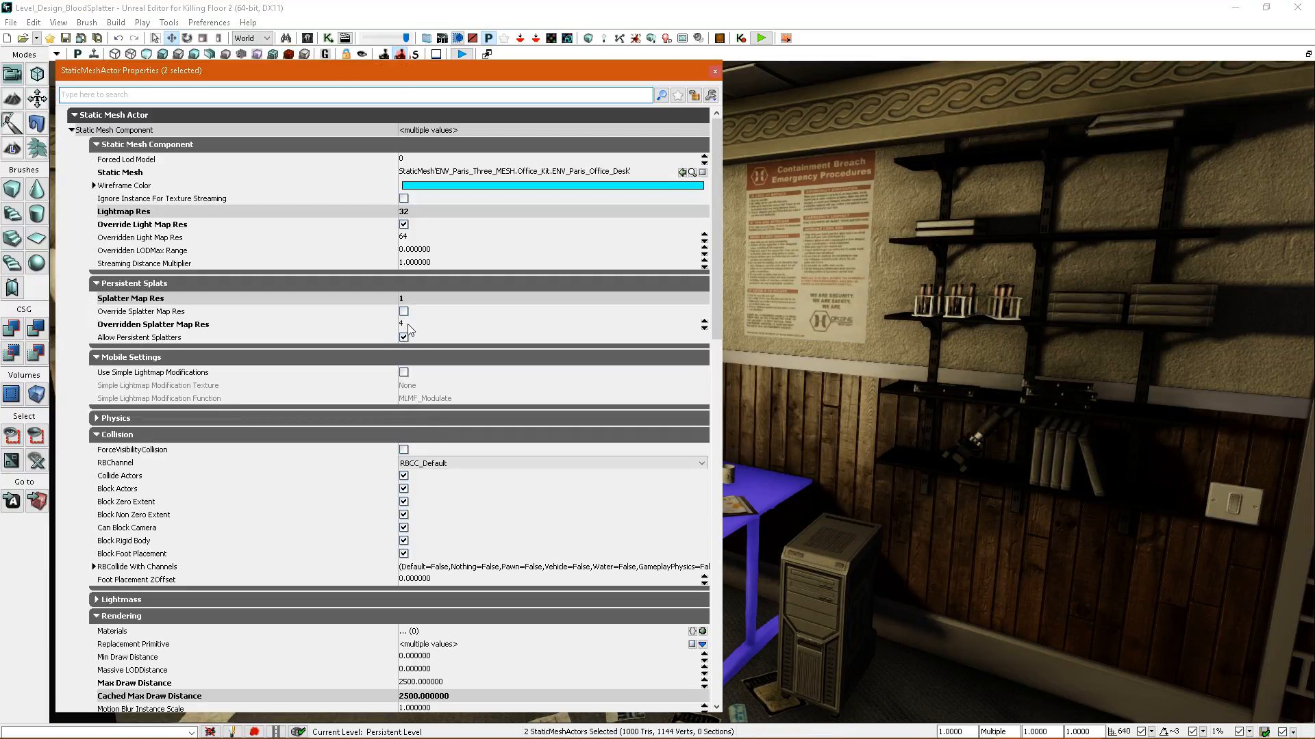
pyautogui.moveTo(837, 438); pyautogui.dragTo(824, 479, button='right')
pyautogui.click(840, 448)
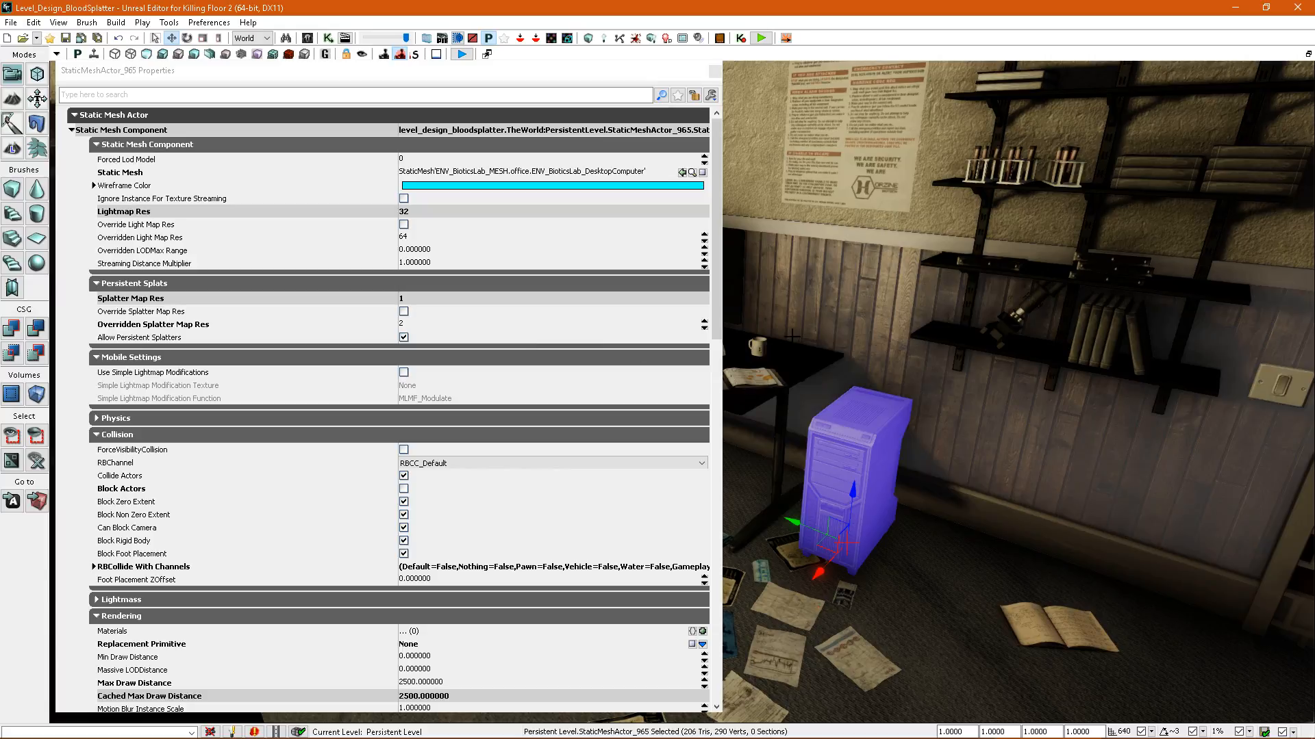
pyautogui.click(406, 313)
# Override the wall shelves' splatter map resolution with 1 and rebuild the splatter maps.
pyautogui.moveTo(958, 349); pyautogui.dragTo(961, 324, button='right')
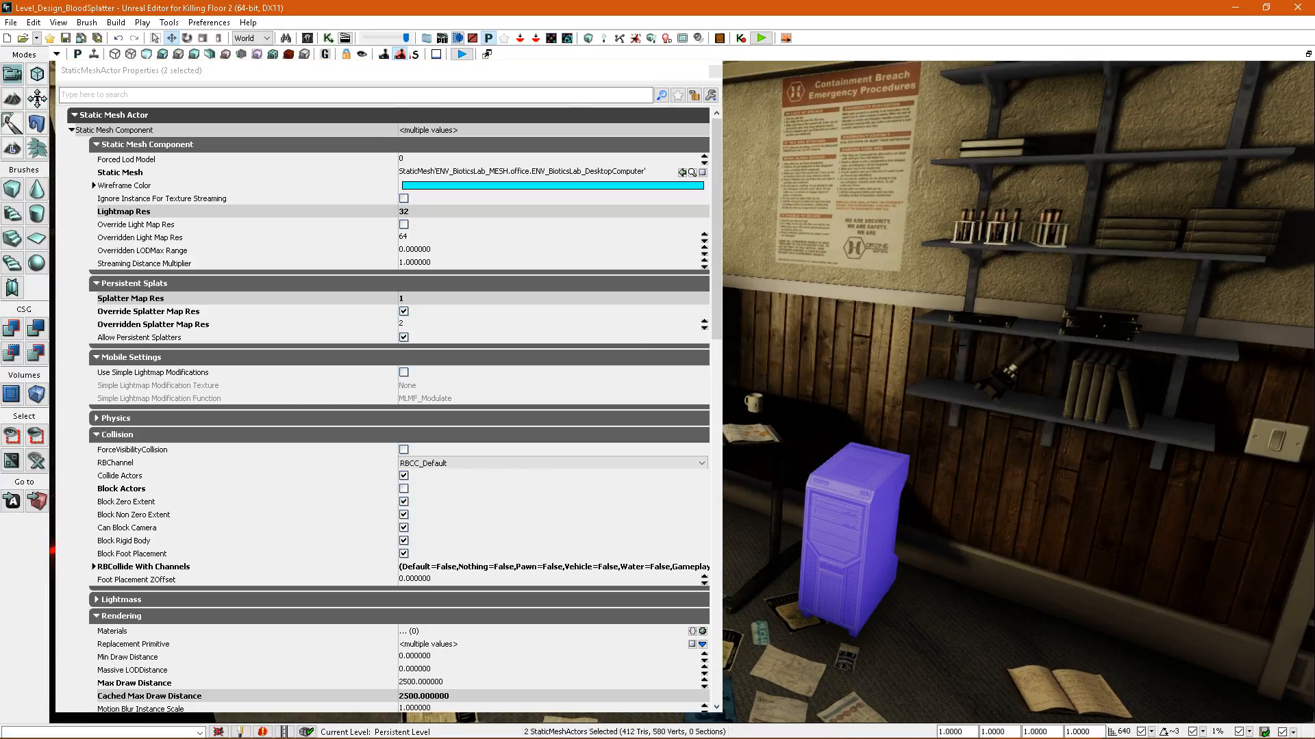
pyautogui.click(966, 320)
pyautogui.click(405, 313)
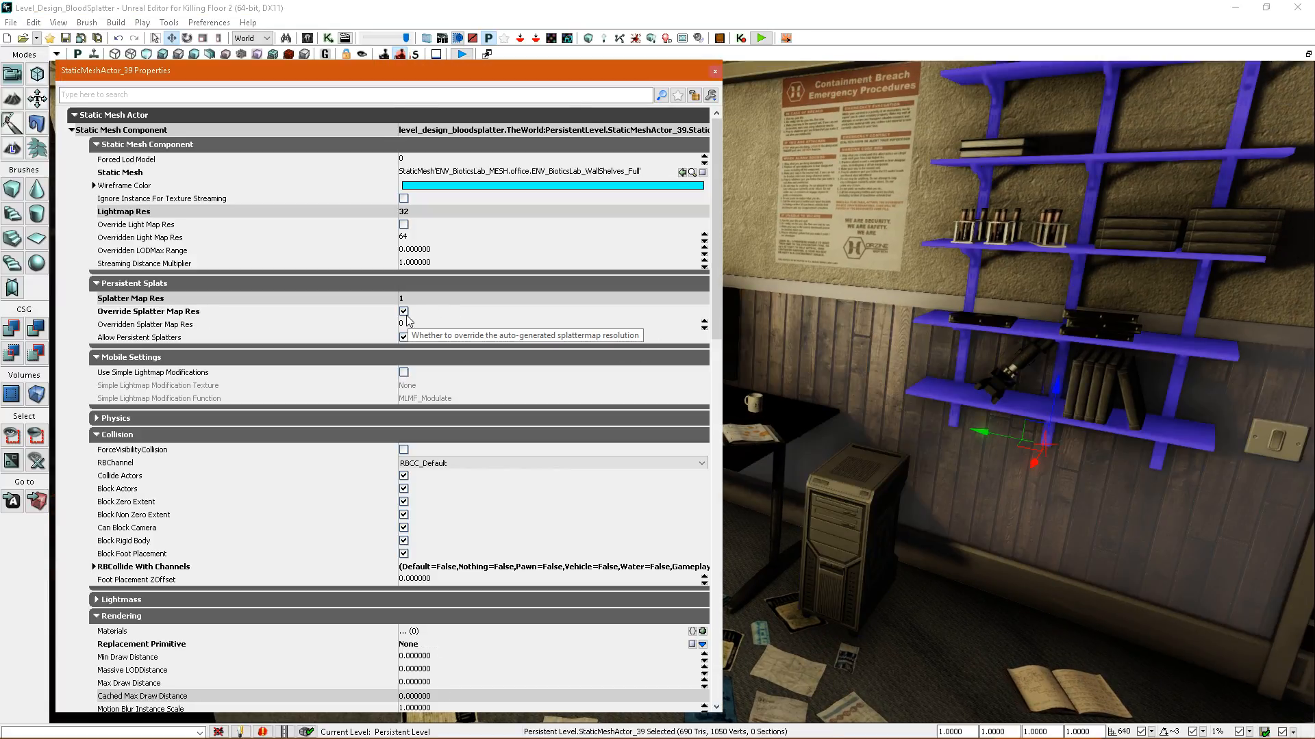
pyautogui.click(420, 326)
pyautogui.write('1')
pyautogui.moveTo(822, 343); pyautogui.dragTo(884, 346, button='right')
pyautogui.click(635, 39)
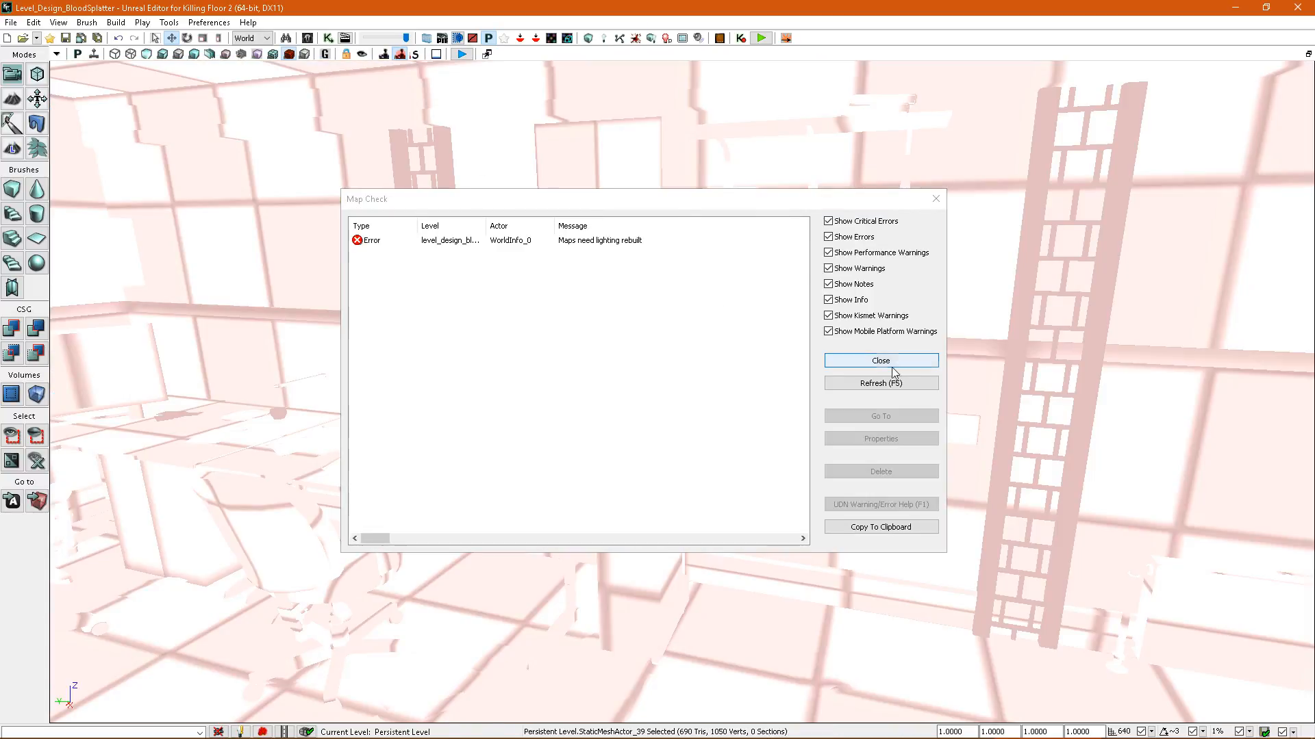
pyautogui.click(857, 354)
# Select all matching textbooks on the wall shelves and inspect their splatter settings and density.
pyautogui.moveTo(858, 353); pyautogui.dragTo(855, 404, button='right')
pyautogui.hotkey('alt', '4')
pyautogui.click(820, 467)
pyautogui.moveTo(819, 467); pyautogui.dragTo(828, 496, button='right')
pyautogui.press('F4')
pyautogui.hotkey('shift', 'e')
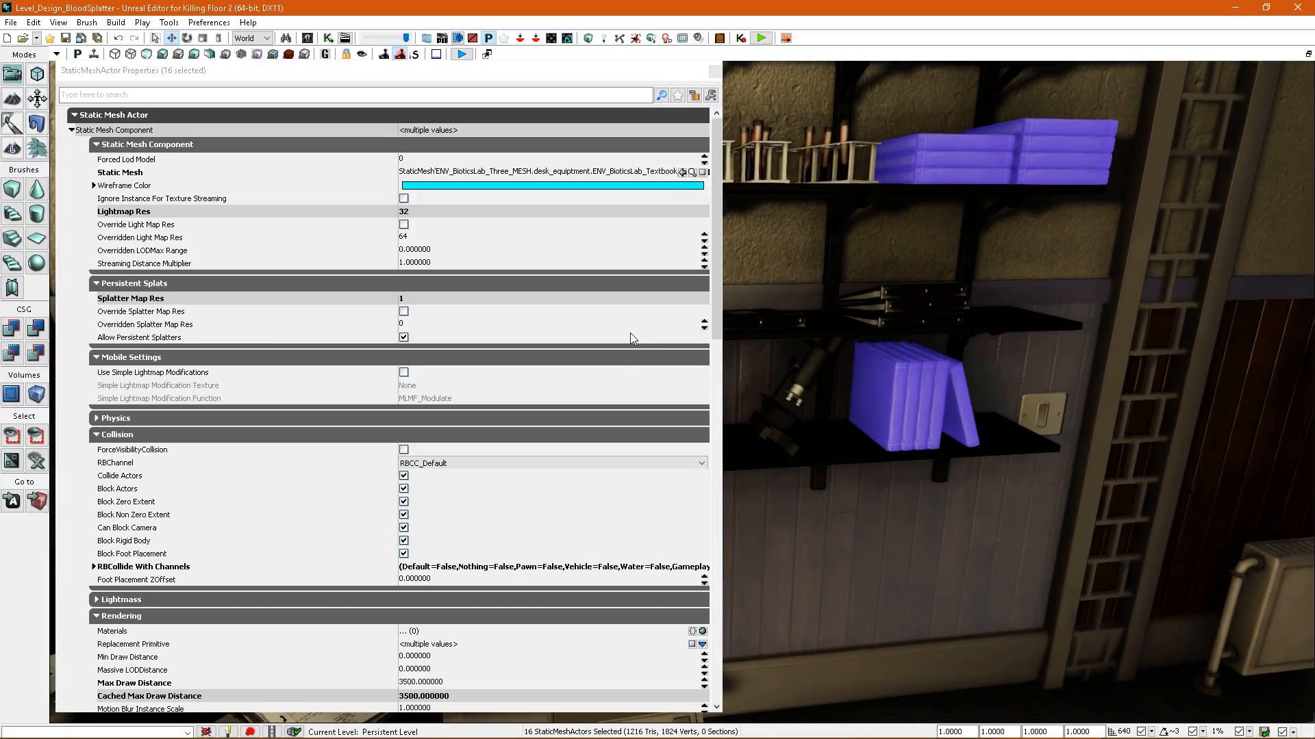
pyautogui.moveTo(888, 366); pyautogui.dragTo(891, 349, button='right')
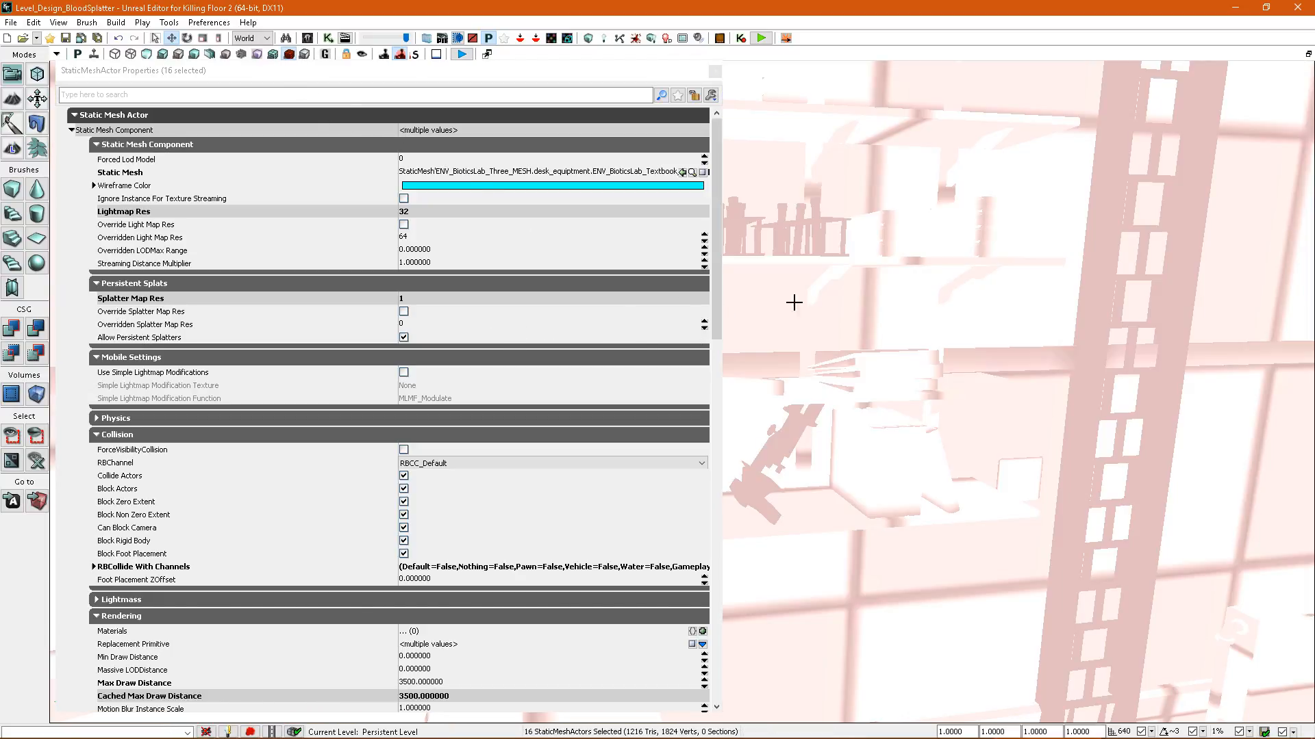
pyautogui.click(715, 71)
pyautogui.moveTo(747, 178); pyautogui.dragTo(726, 199, button='right')
pyautogui.moveTo(815, 343); pyautogui.dragTo(801, 400, button='right')
# Override the selected shelf textbooks' splatter map resolution with 2 and rebuild the splatter maps.
pyautogui.press('F4')
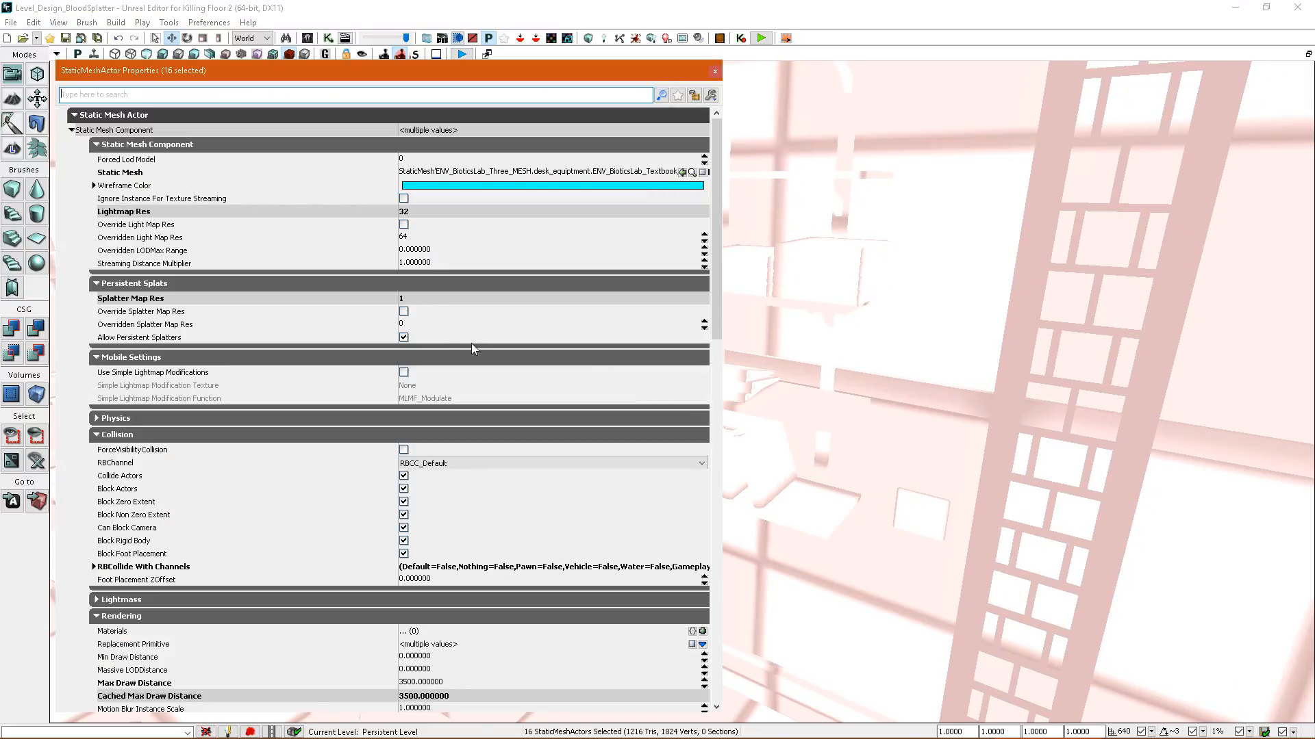
pyautogui.click(403, 311)
pyautogui.click(408, 324)
pyautogui.write('2')
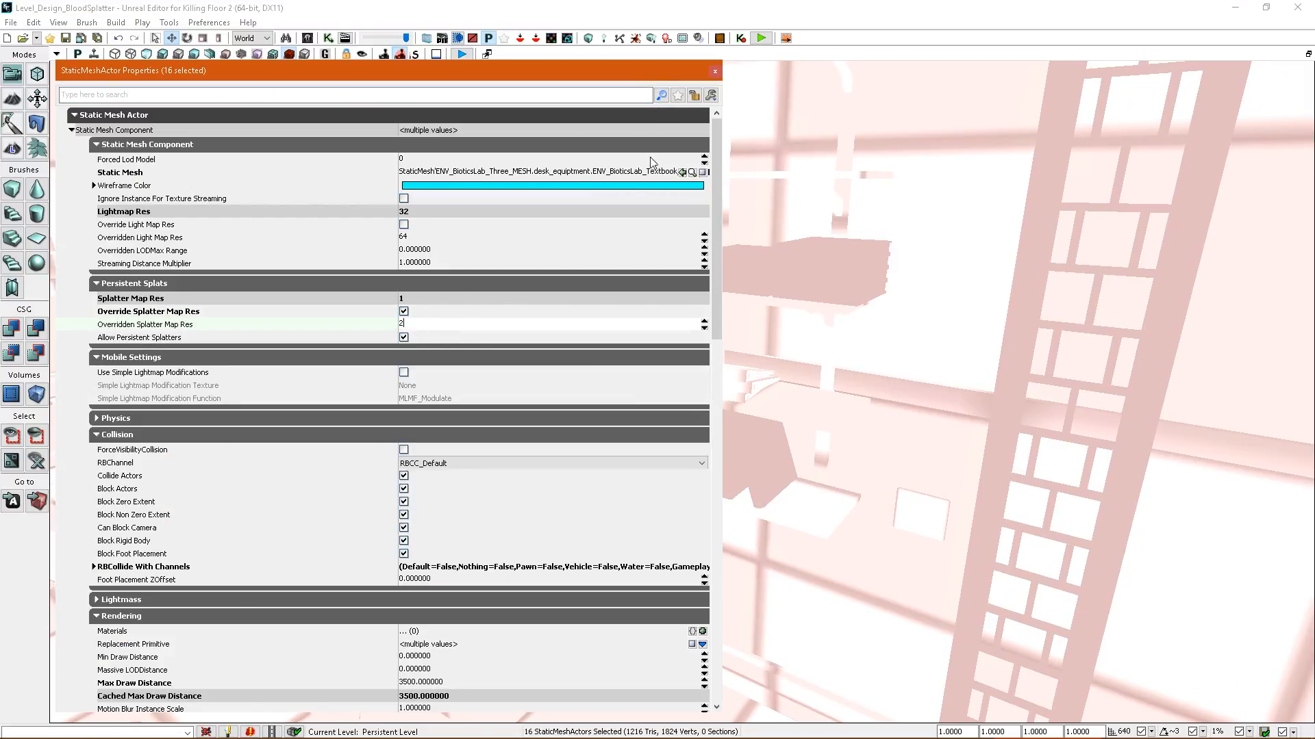
pyautogui.click(634, 40)
pyautogui.click(844, 363)
# Open the splatter settings of the overhead drawer above the office desk and inspect its splatter map resolution override.
pyautogui.moveTo(844, 363)
pyautogui.mouseDown(button='right')
pyautogui.moveTo(910, 366)
pyautogui.moveTo(924, 418)
pyautogui.moveTo(788, 380)
pyautogui.moveTo(842, 367)
pyautogui.moveTo(819, 369)
pyautogui.mouseUp(button='right')
pyautogui.hotkey('alt', '4')
pyautogui.click(721, 296)
pyautogui.doubleClick(720, 296)
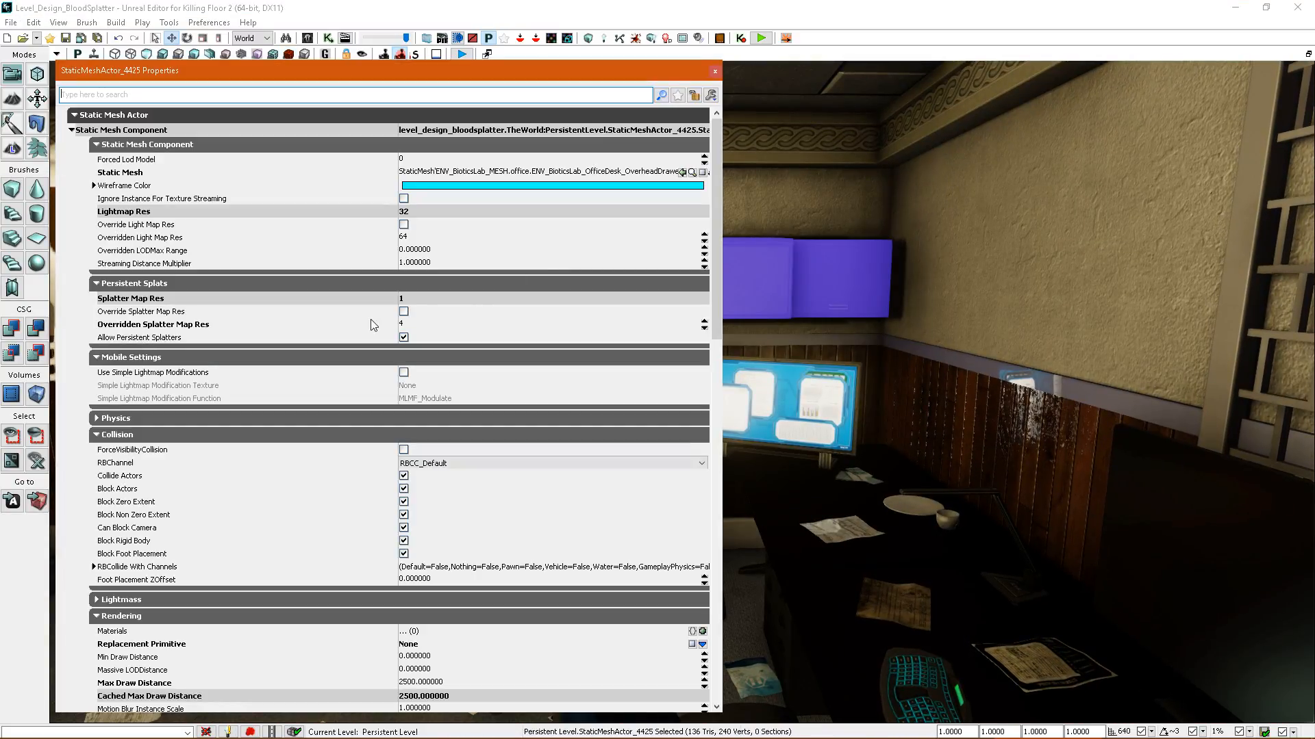
pyautogui.click(715, 72)
# Override the splatter map resolution of the selected horizontal wall trim pieces with 4, rebuild the splatter maps and check the density.
pyautogui.moveTo(713, 96); pyautogui.dragTo(585, 102, button='right')
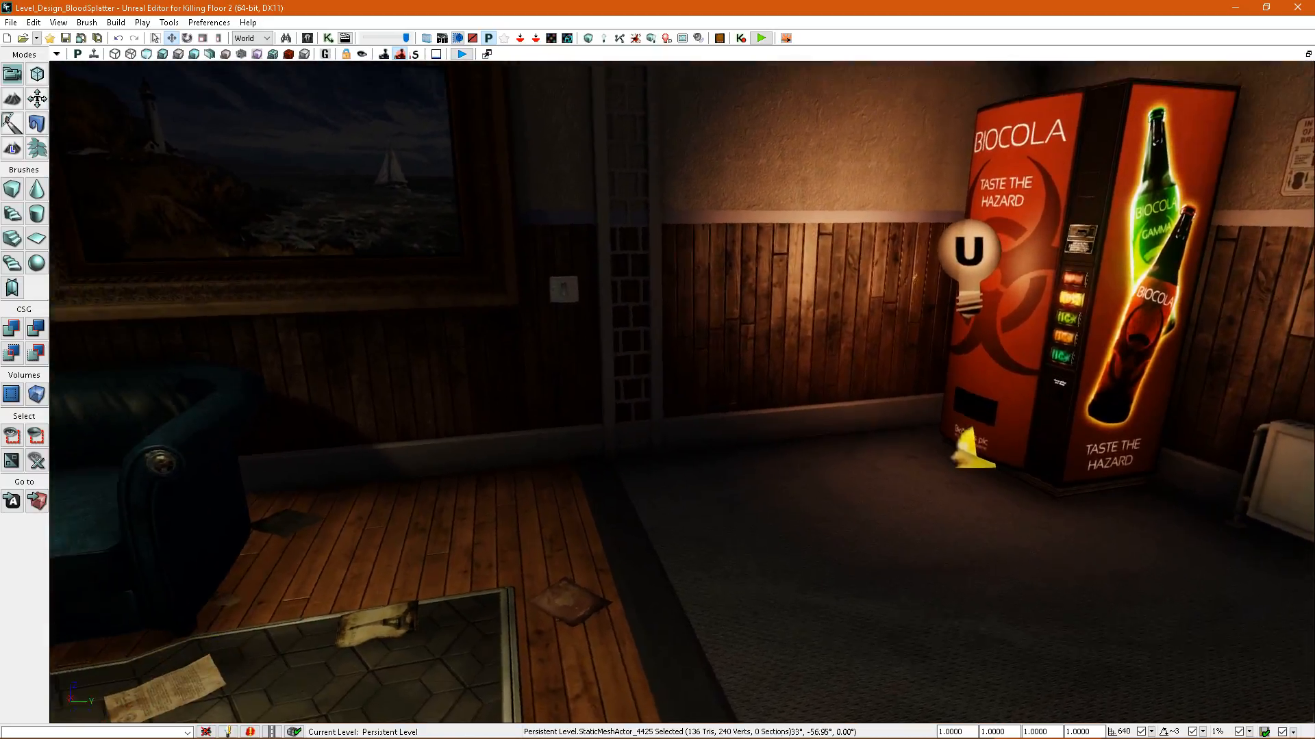
pyautogui.moveTo(784, 345); pyautogui.dragTo(794, 397, button='right')
pyautogui.click(802, 383)
pyautogui.keyDown('ctrl'); pyautogui.click(914, 104); pyautogui.keyUp('ctrl')
pyautogui.moveTo(914, 104); pyautogui.dragTo(797, 117, button='right')
pyautogui.moveTo(721, 247); pyautogui.dragTo(801, 252, button='right')
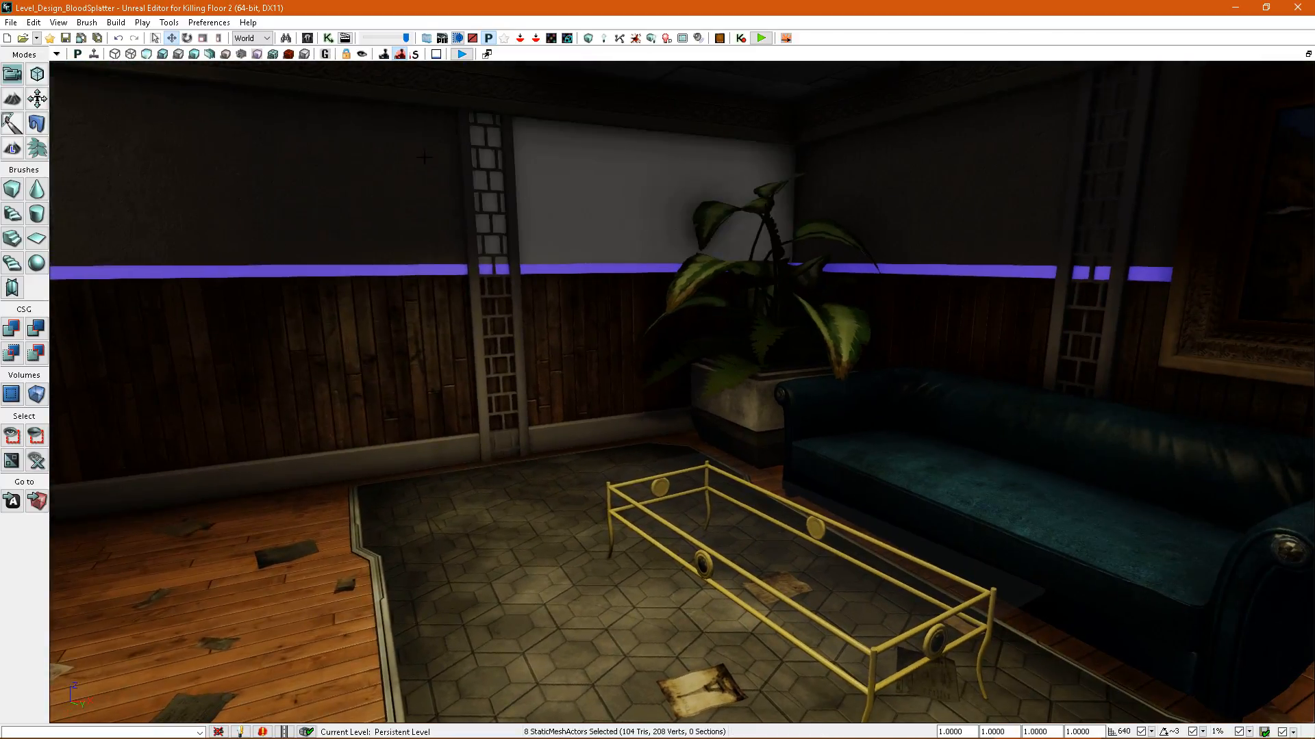
pyautogui.press('F4')
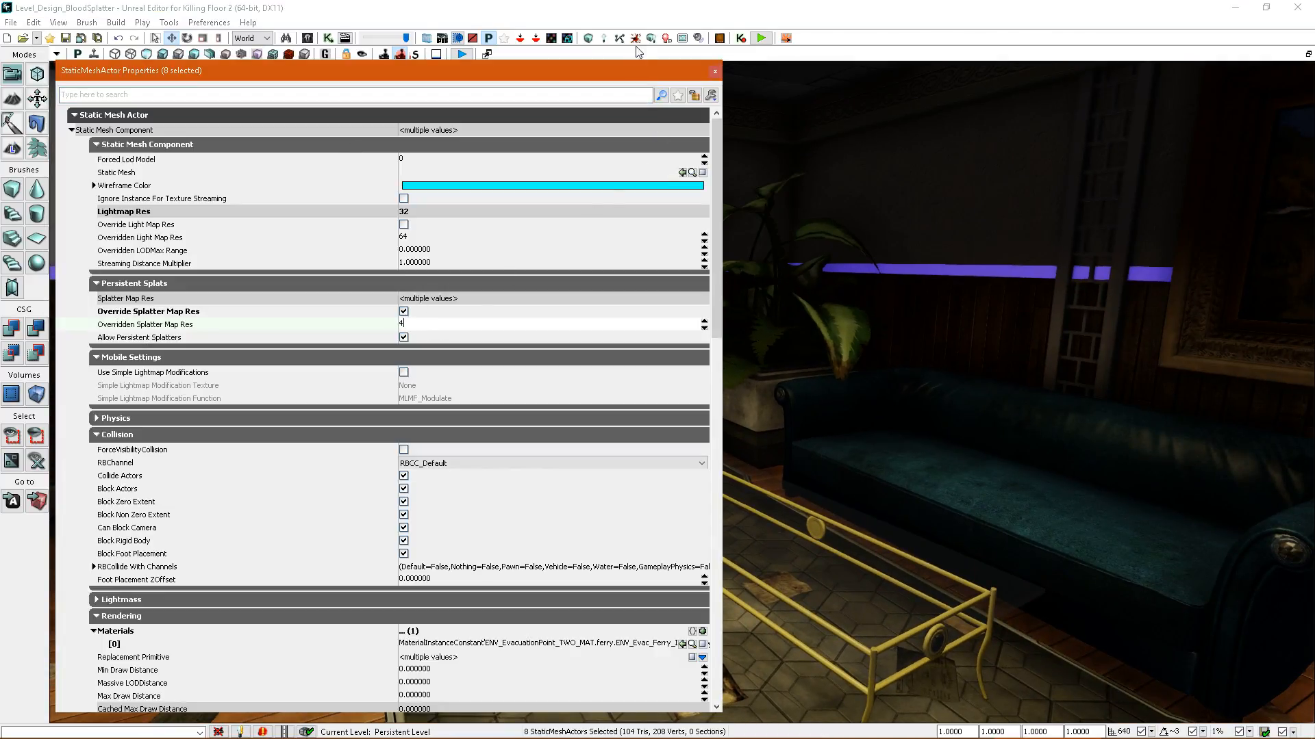
pyautogui.click(636, 40)
pyautogui.click(851, 358)
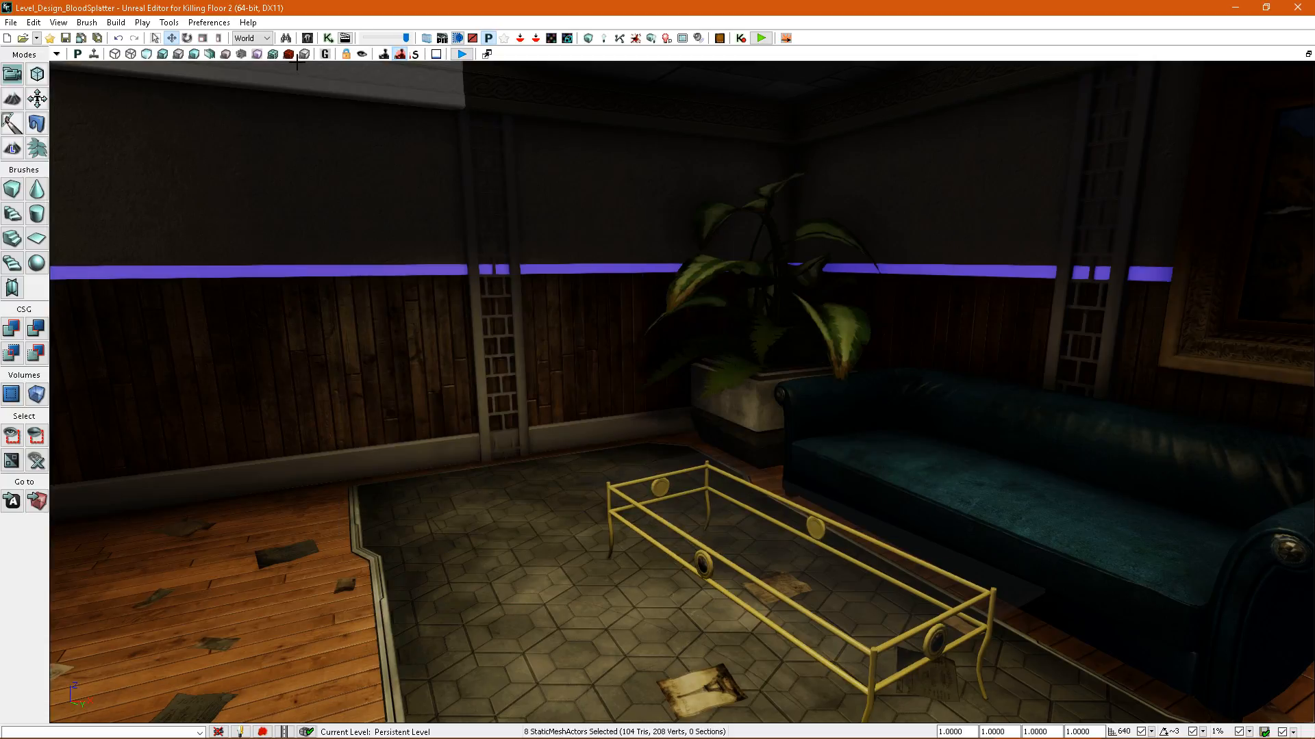
pyautogui.click(289, 54)
# Select the remaining horizontal trim pieces on the wall beside the monitor, open their splatter settings and check their density.
pyautogui.moveTo(384, 164); pyautogui.dragTo(1044, 162, button='right')
pyautogui.moveTo(720, 342); pyautogui.dragTo(879, 347, button='right')
pyautogui.hotkey('alt', '4')
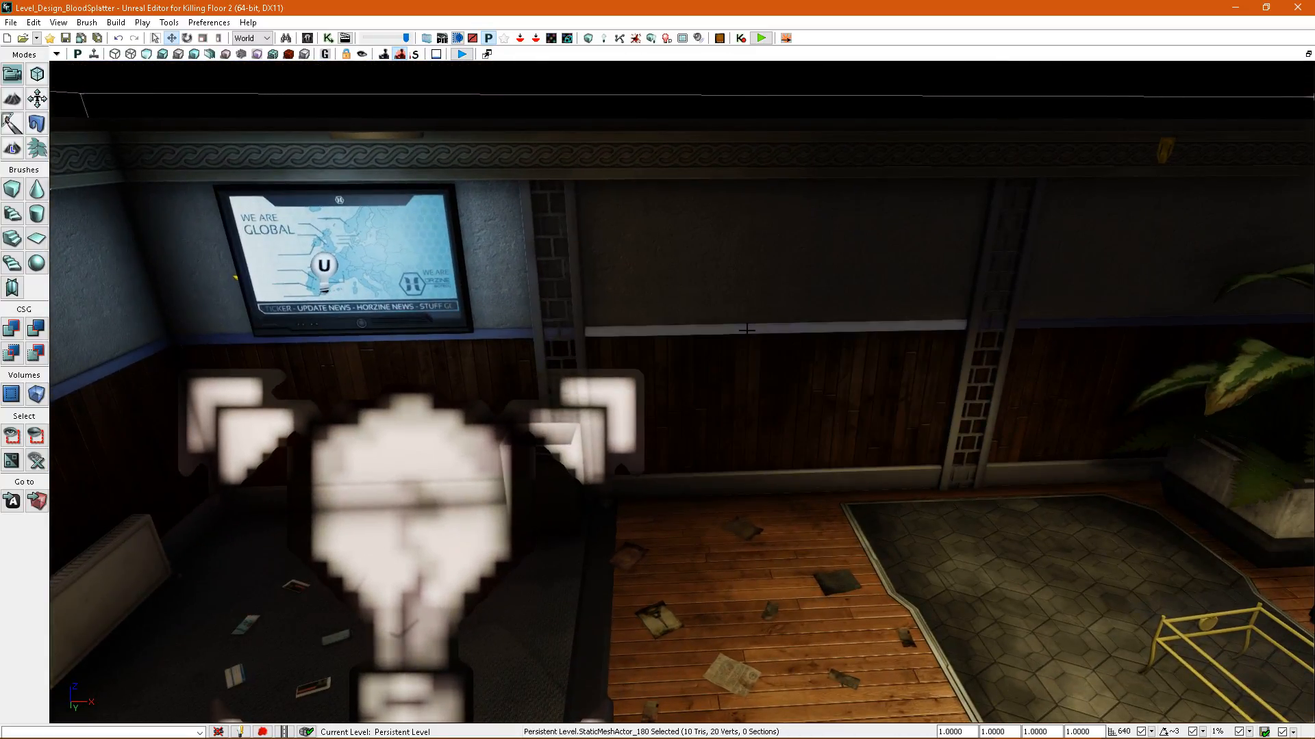
pyautogui.keyDown('ctrl'); pyautogui.click(630, 355); pyautogui.keyUp('ctrl')
pyautogui.press('F4')
pyautogui.moveTo(771, 385); pyautogui.dragTo(780, 346, button='right')
pyautogui.click(289, 55)
pyautogui.click(715, 71)
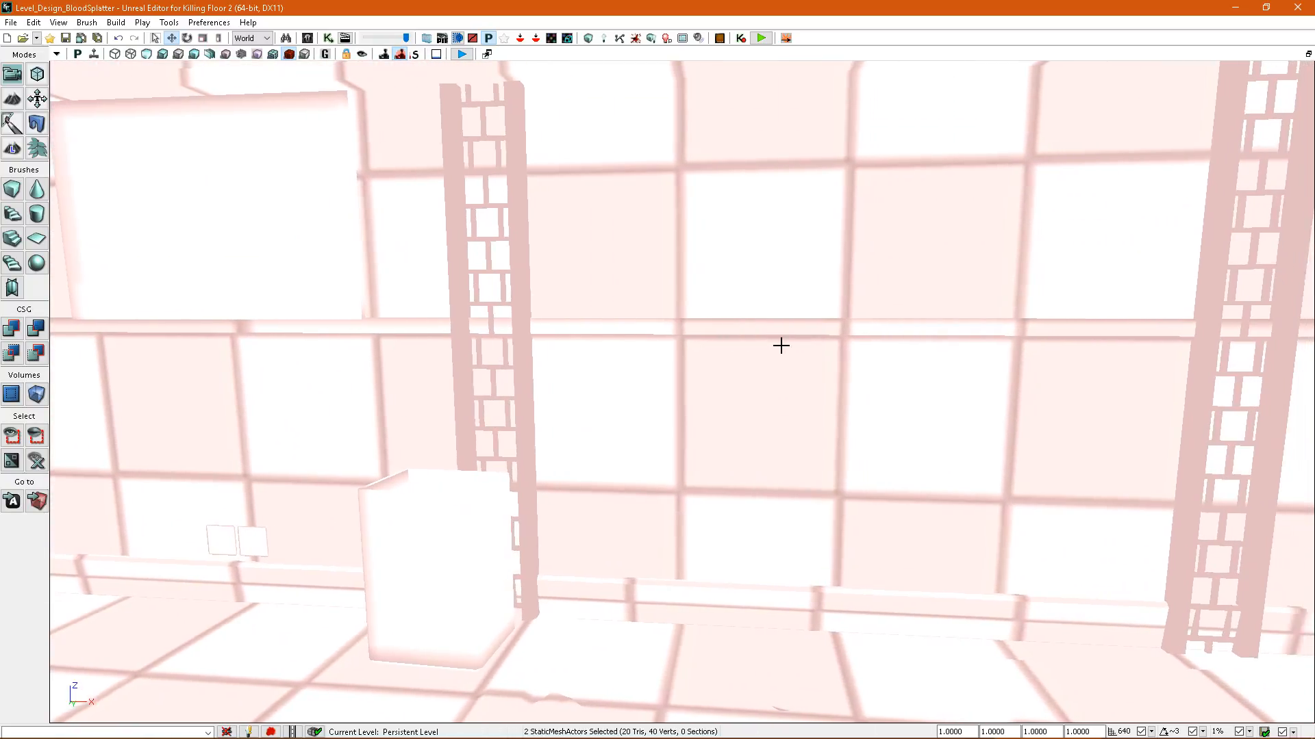
# Select the matching trim pieces around the monitor corner, open their splatter settings, rebuild the splatter maps and check the density.
pyautogui.moveTo(829, 300); pyautogui.dragTo(760, 346, button='right')
pyautogui.hotkey('alt', '4')
pyautogui.click(672, 331)
pyautogui.moveTo(671, 331); pyautogui.dragTo(500, 324, button='right')
pyautogui.hotkey('shift', 'e')
pyautogui.press('F4')
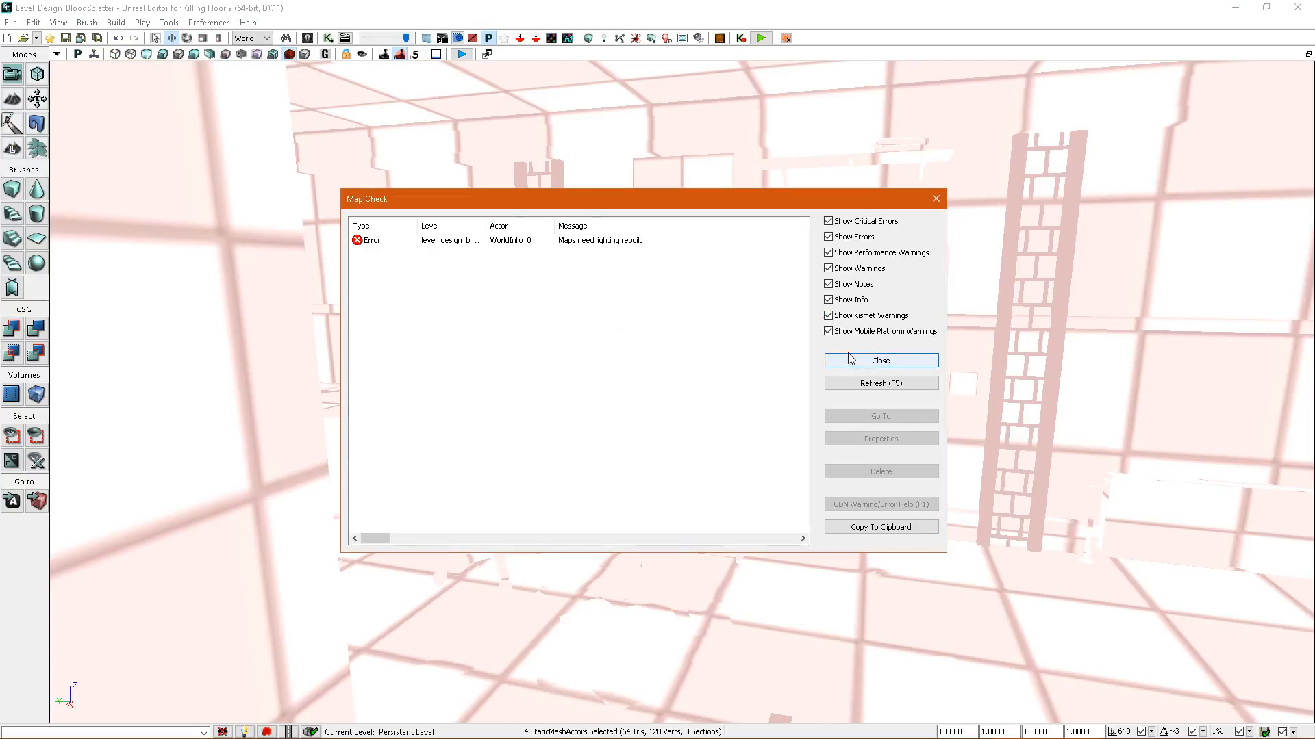
pyautogui.click(879, 359)
pyautogui.moveTo(868, 354); pyautogui.dragTo(869, 358, button='right')
pyautogui.hotkey('alt', '4')
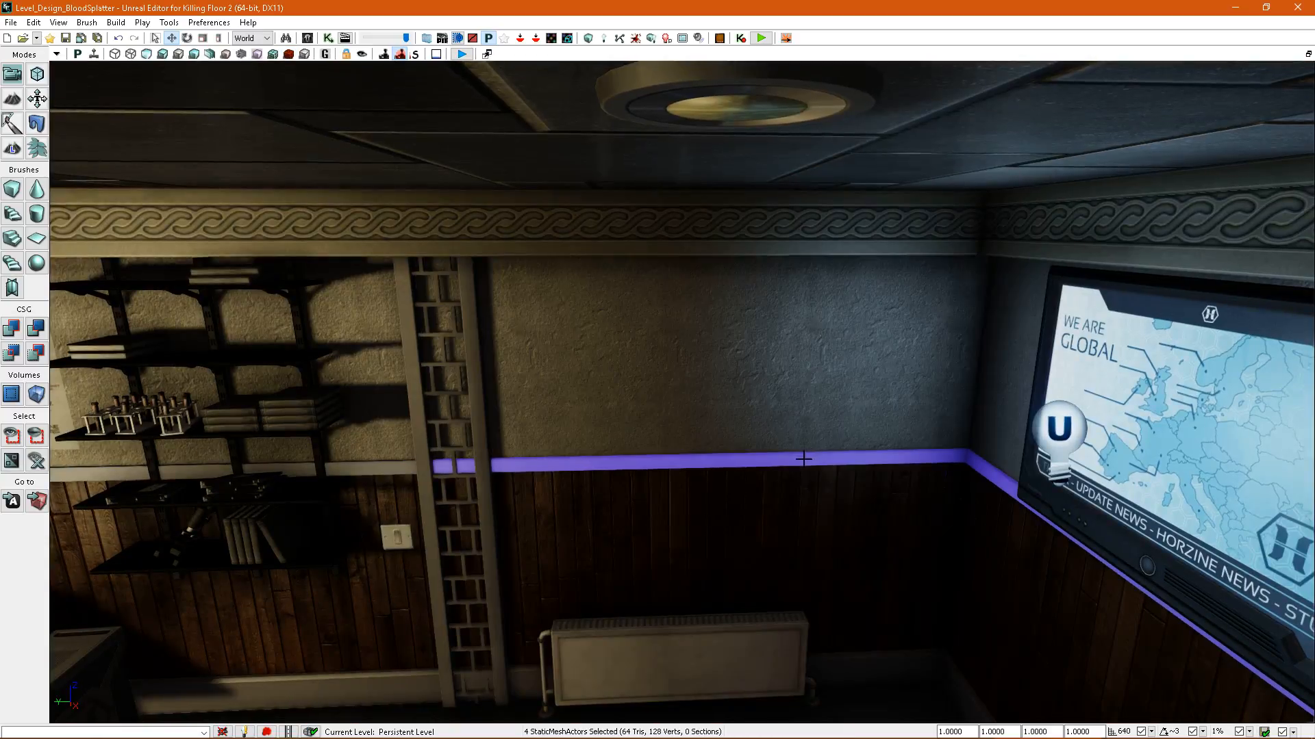
pyautogui.click(290, 56)
# Enable the splatter map resolution override on the wall-mounted lobby monitor and rebuild the splatter maps.
pyautogui.moveTo(689, 306); pyautogui.dragTo(690, 306, button='right')
pyautogui.moveTo(800, 275); pyautogui.dragTo(800, 274, button='right')
pyautogui.hotkey('alt', '4')
pyautogui.doubleClick(800, 275)
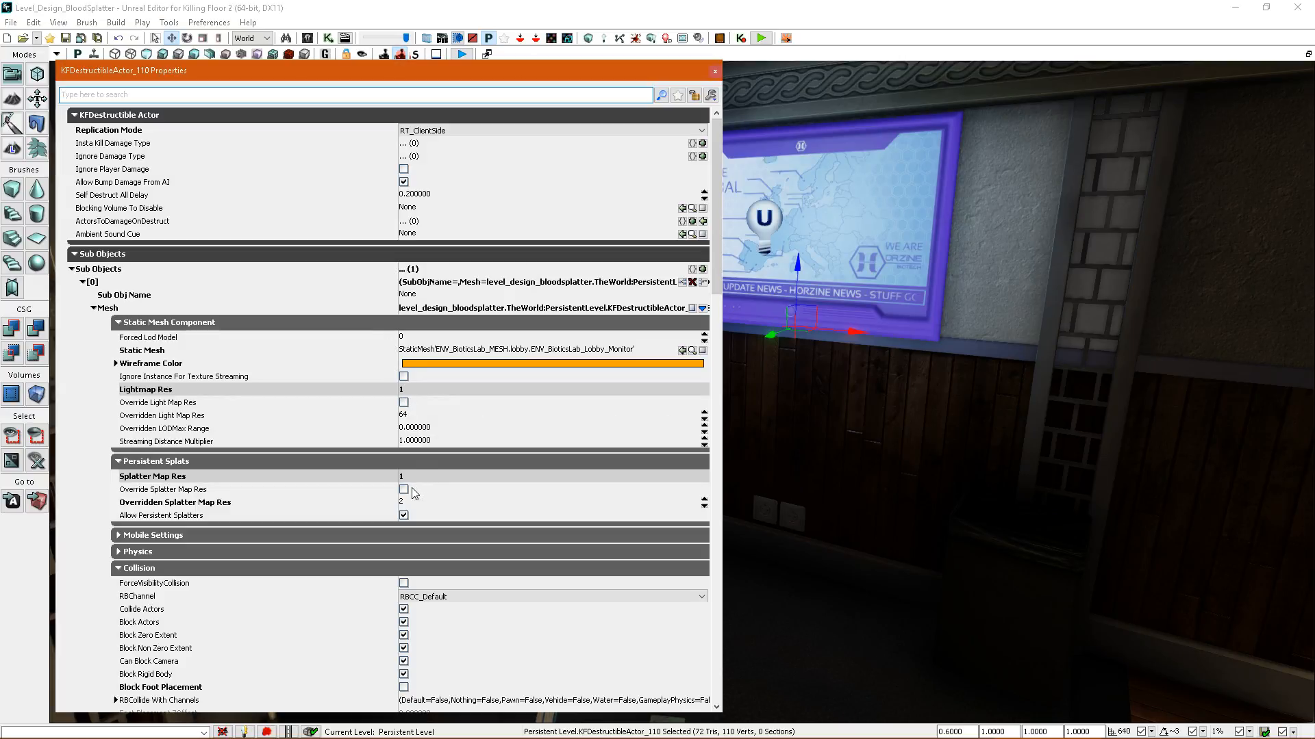
pyautogui.click(636, 39)
pyautogui.click(289, 55)
pyautogui.click(862, 360)
# Override the trash can's splatter map resolution and rebuild the splatter maps to view the density.
pyautogui.moveTo(833, 367); pyautogui.dragTo(833, 367, button='right')
pyautogui.hotkey('alt', '4')
pyautogui.doubleClick(769, 412)
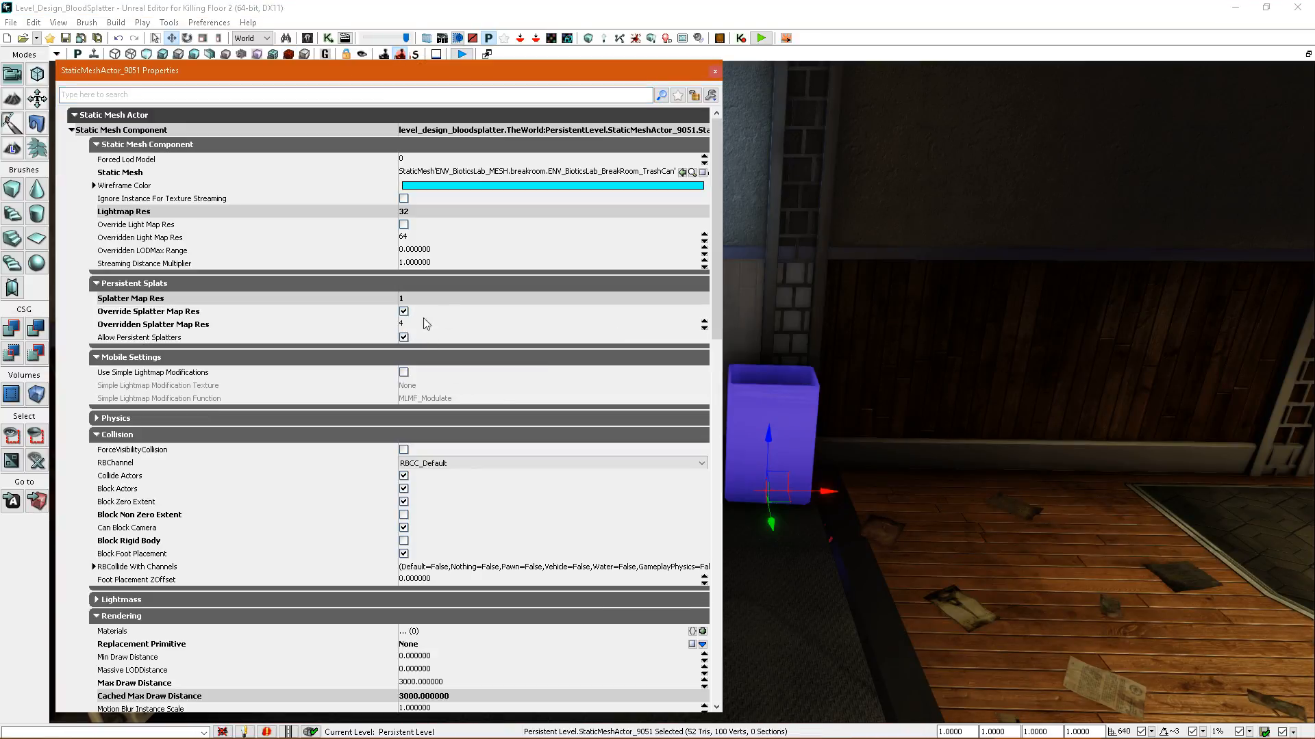
pyautogui.click(715, 71)
pyautogui.click(636, 38)
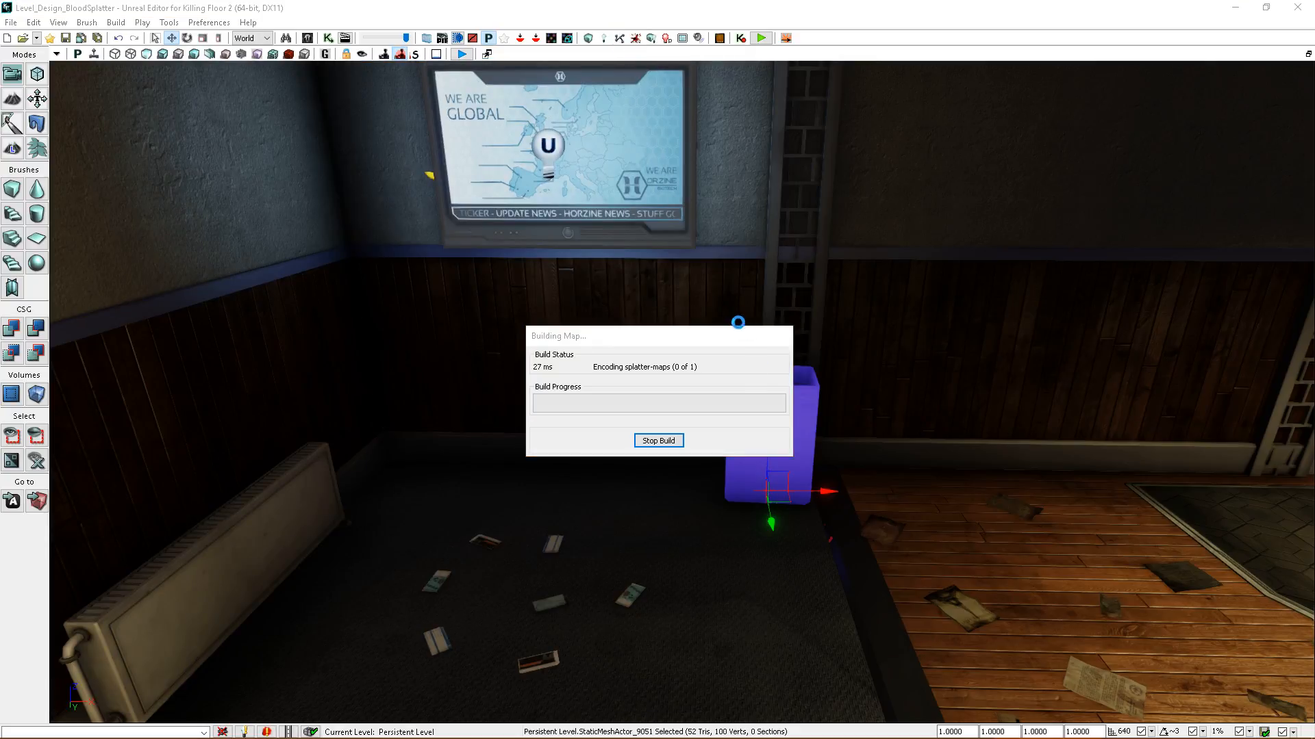
pyautogui.click(862, 361)
pyautogui.click(289, 54)
# Open the glass coffee table's splatter settings, rebuild the splatter maps and display the splatter density.
pyautogui.moveTo(383, 226); pyautogui.dragTo(603, 274, button='right')
pyautogui.moveTo(766, 452)
pyautogui.mouseDown(button='right')
pyautogui.moveTo(548, 449)
pyautogui.moveTo(541, 431)
pyautogui.moveTo(766, 453)
pyautogui.mouseUp(button='right')
pyautogui.hotkey('alt', '4')
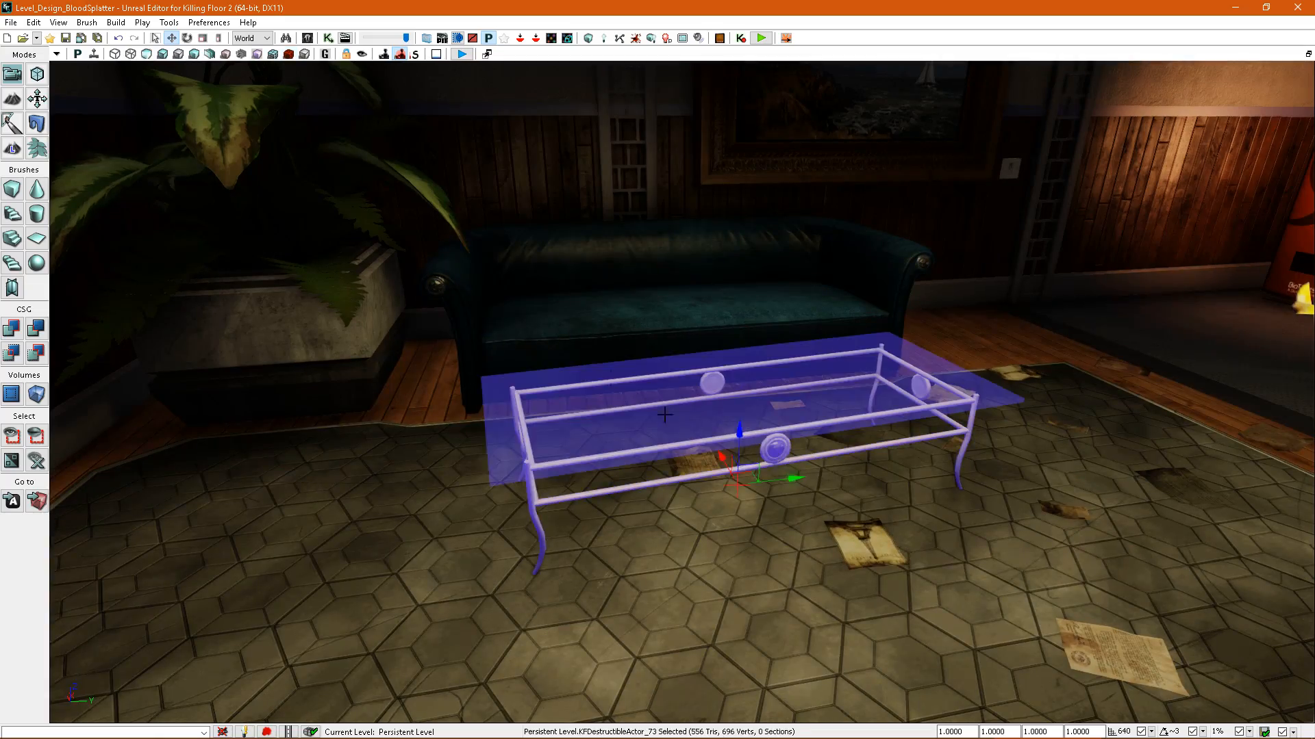
pyautogui.doubleClick(690, 428)
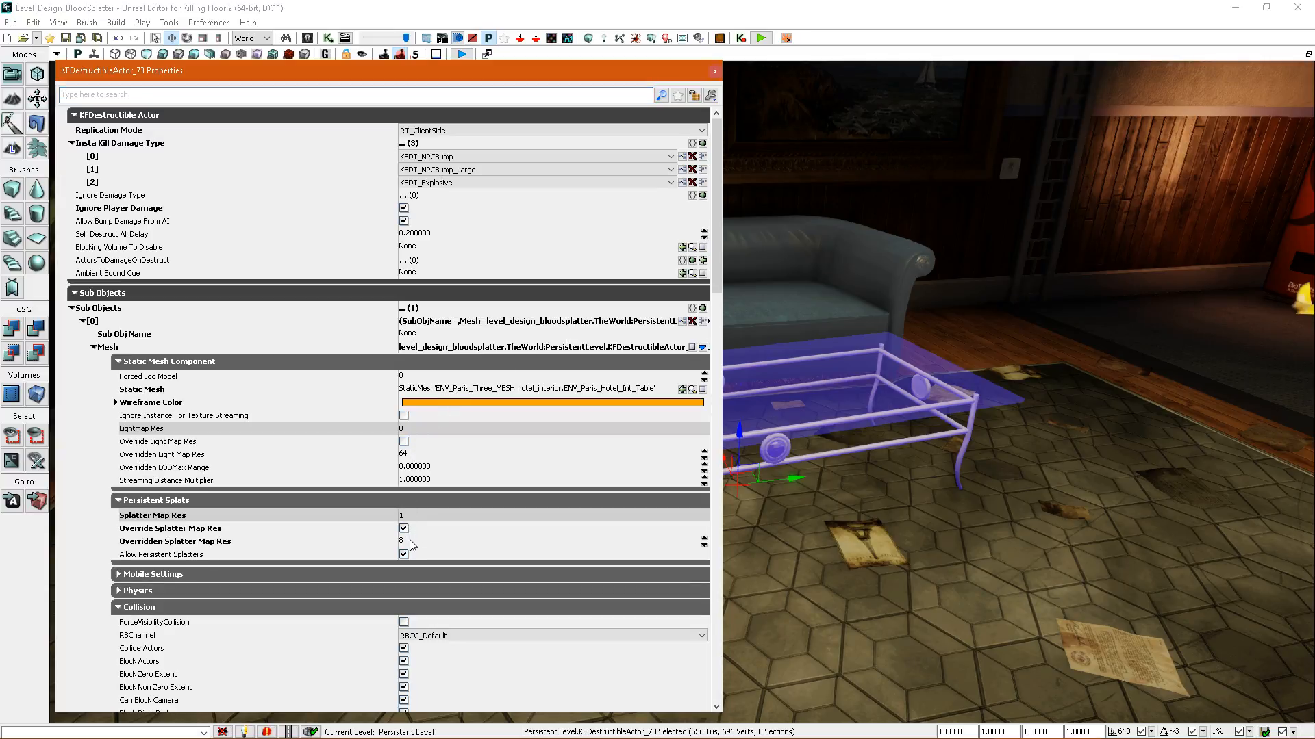
pyautogui.click(650, 38)
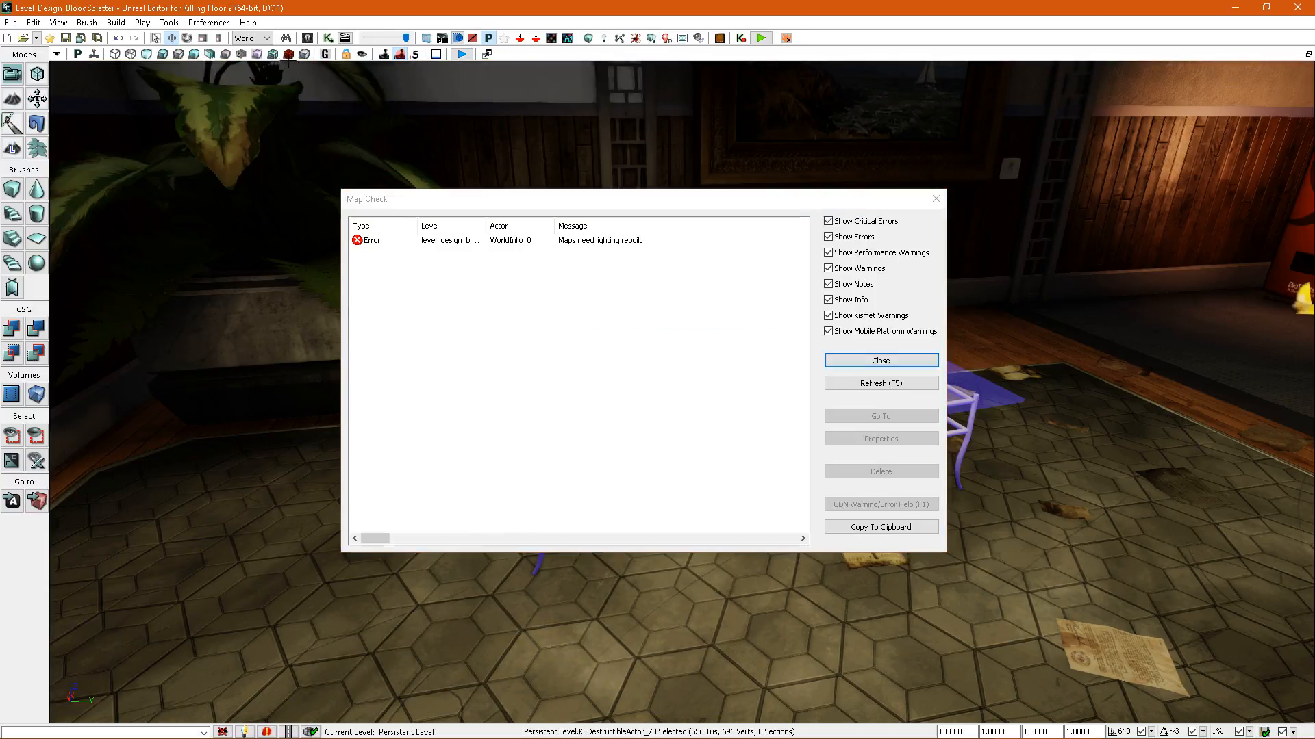
pyautogui.click(286, 53)
pyautogui.click(892, 362)
# Set the coffee table's overridden splatter map resolution to 4 and rebuild the splatter maps.
pyautogui.moveTo(884, 370); pyautogui.dragTo(860, 388, button='right')
pyautogui.doubleClick(895, 396)
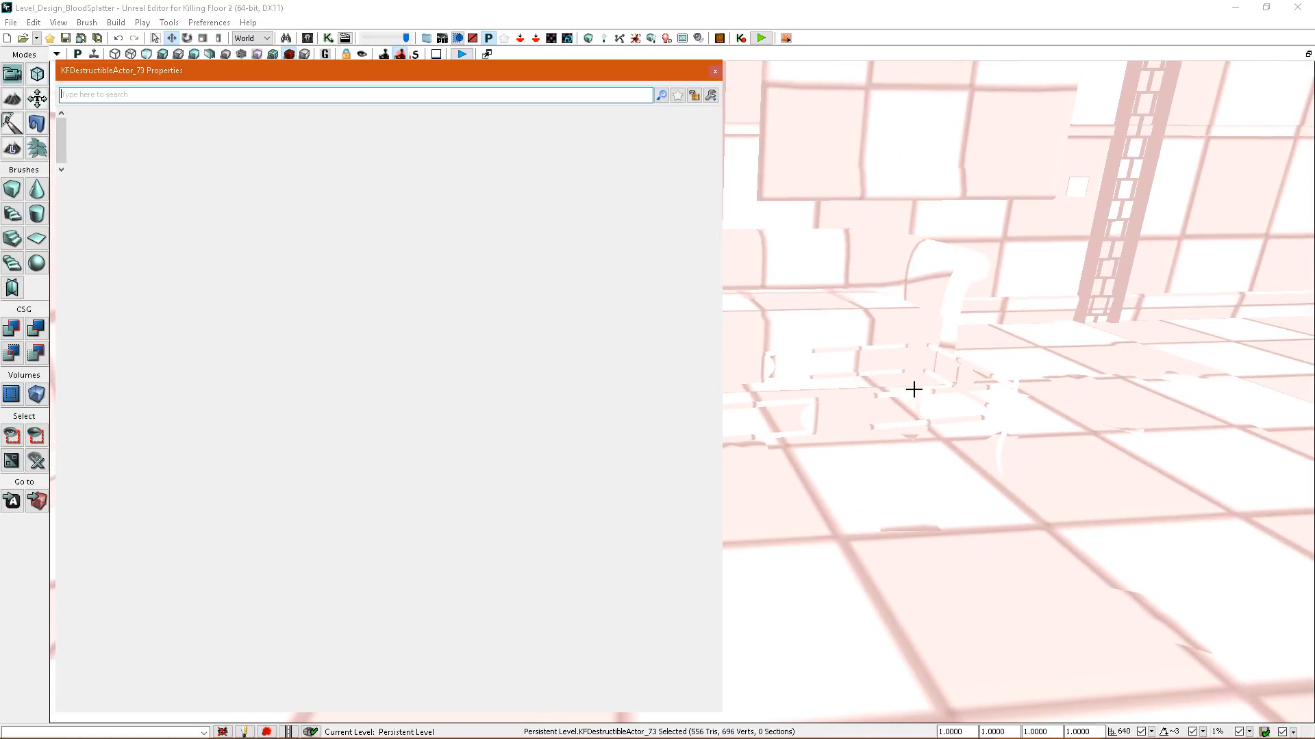
pyautogui.click(636, 38)
pyautogui.click(898, 363)
# Examine the splatter density of the office desk area and select the loose papers on the desk.
pyautogui.moveTo(898, 363); pyautogui.dragTo(784, 437, button='right')
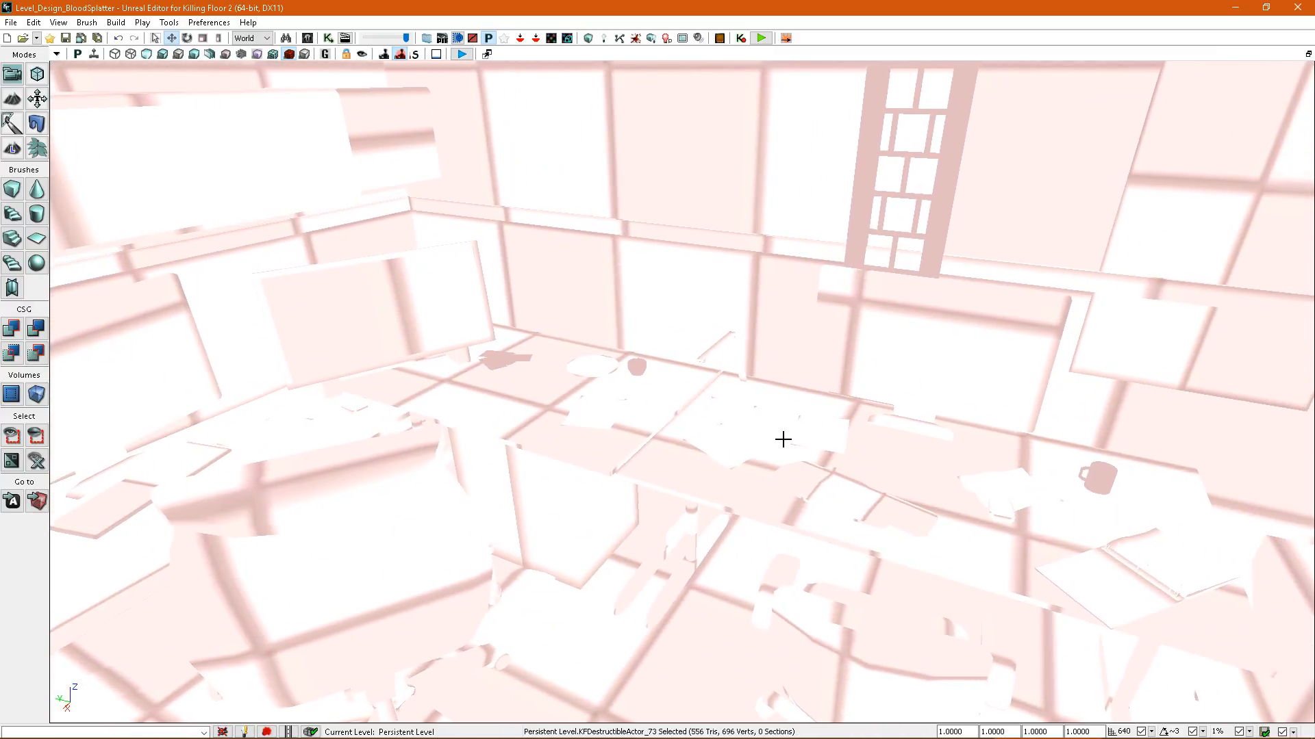
pyautogui.hotkey('alt', '3')
pyautogui.click(738, 449)
pyautogui.hotkey('alt', '4')
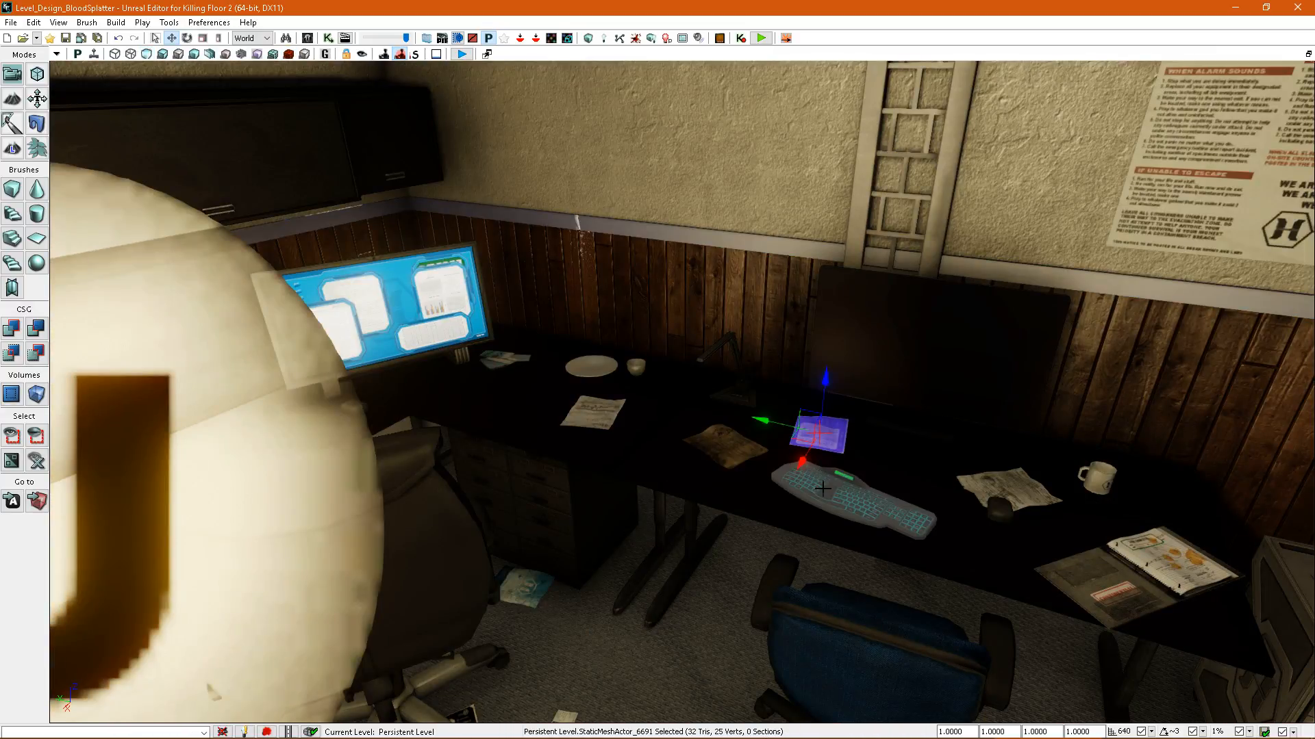
pyautogui.click(1001, 486)
# Start a play test from a spot on the office carpet.
pyautogui.moveTo(1001, 486); pyautogui.dragTo(866, 447, button='right')
pyautogui.rightClick(848, 530)
pyautogui.press('Escape')
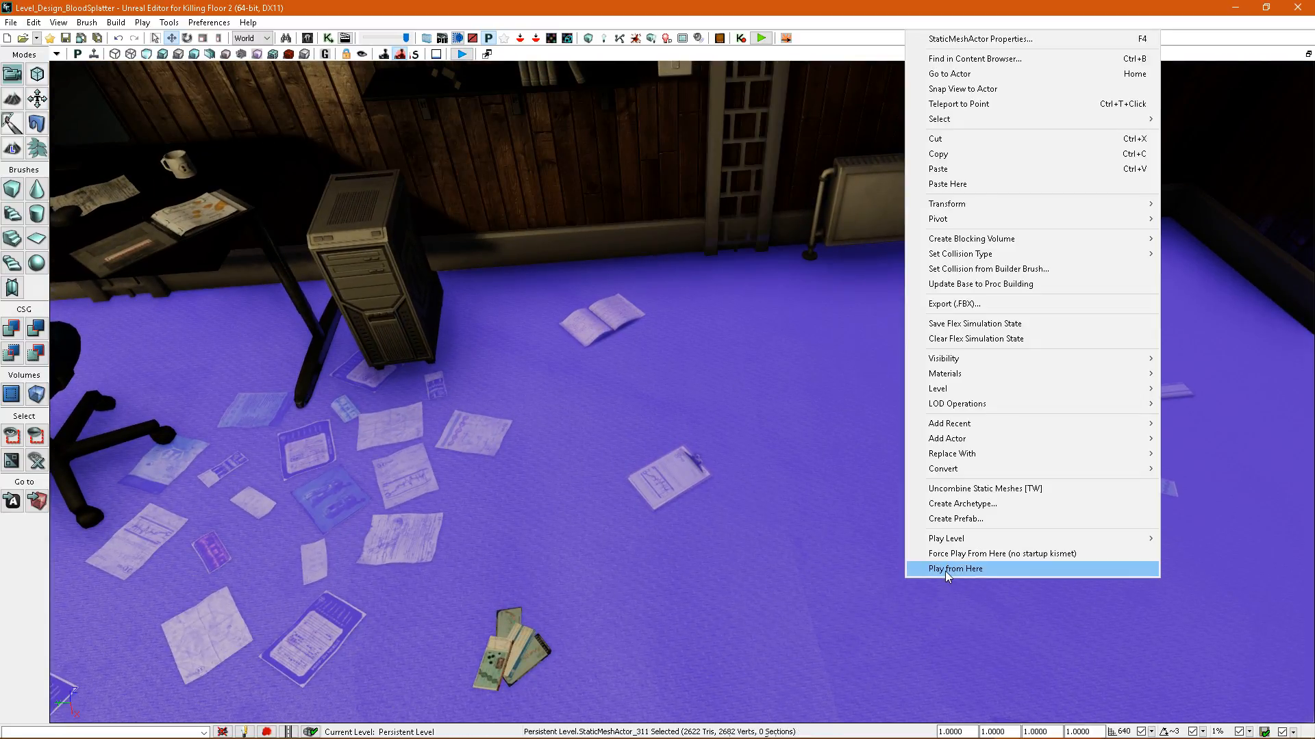
pyautogui.press('F8')
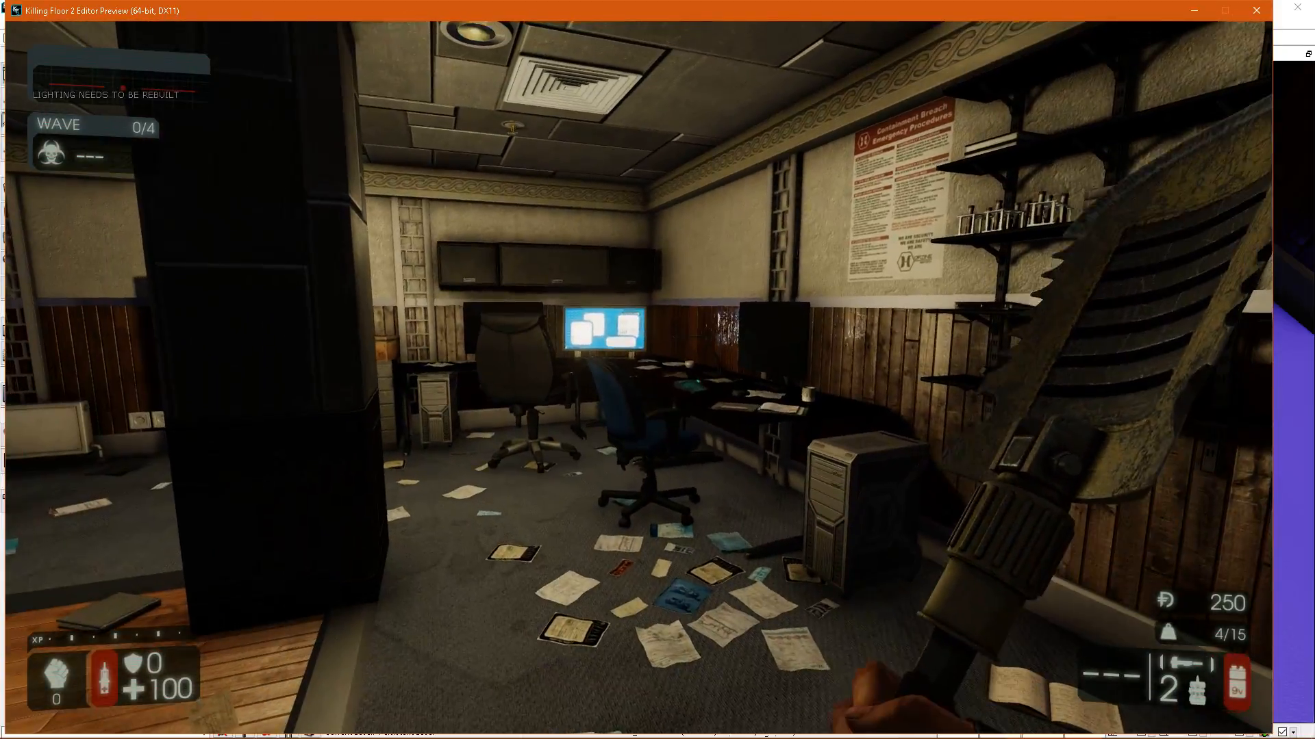
# Fire the launcher at the zeds in the play test and examine the blood splatter on walls, shelves, desk and floor.
pyautogui.scroll(-3, 639, 377)
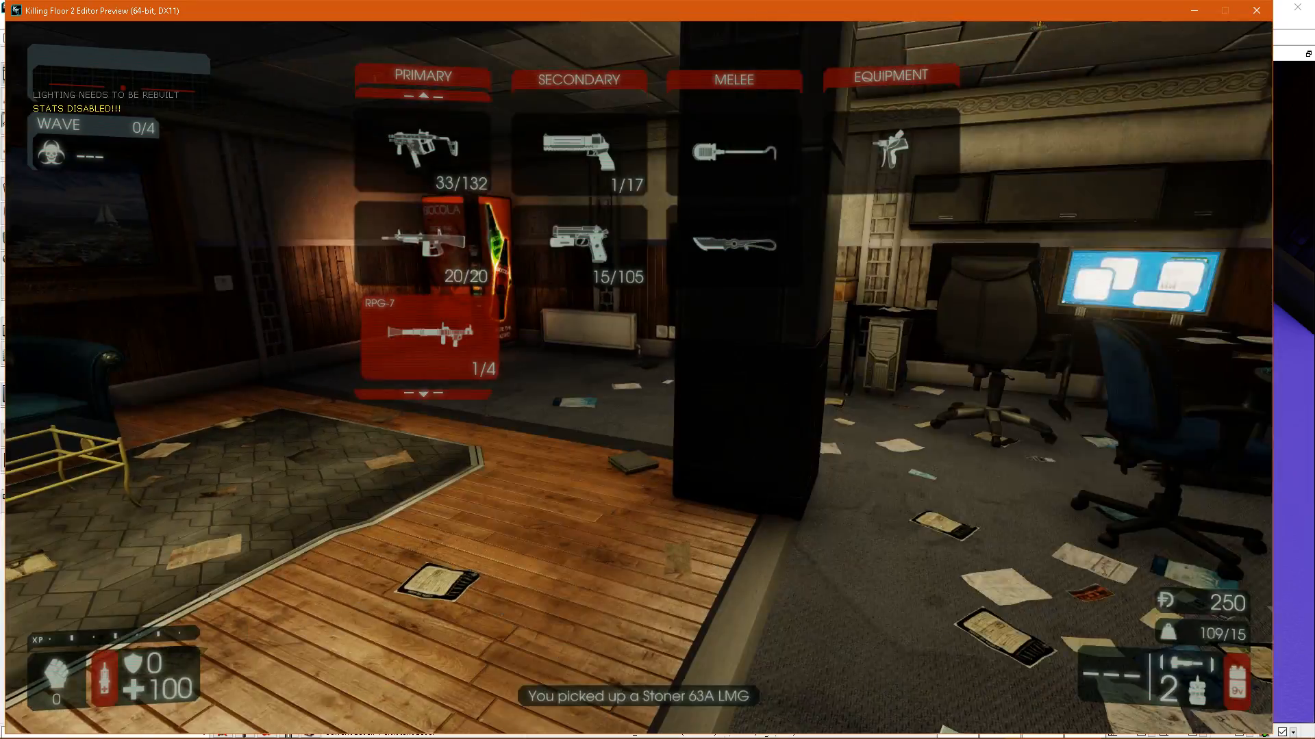
pyautogui.click(638, 377)
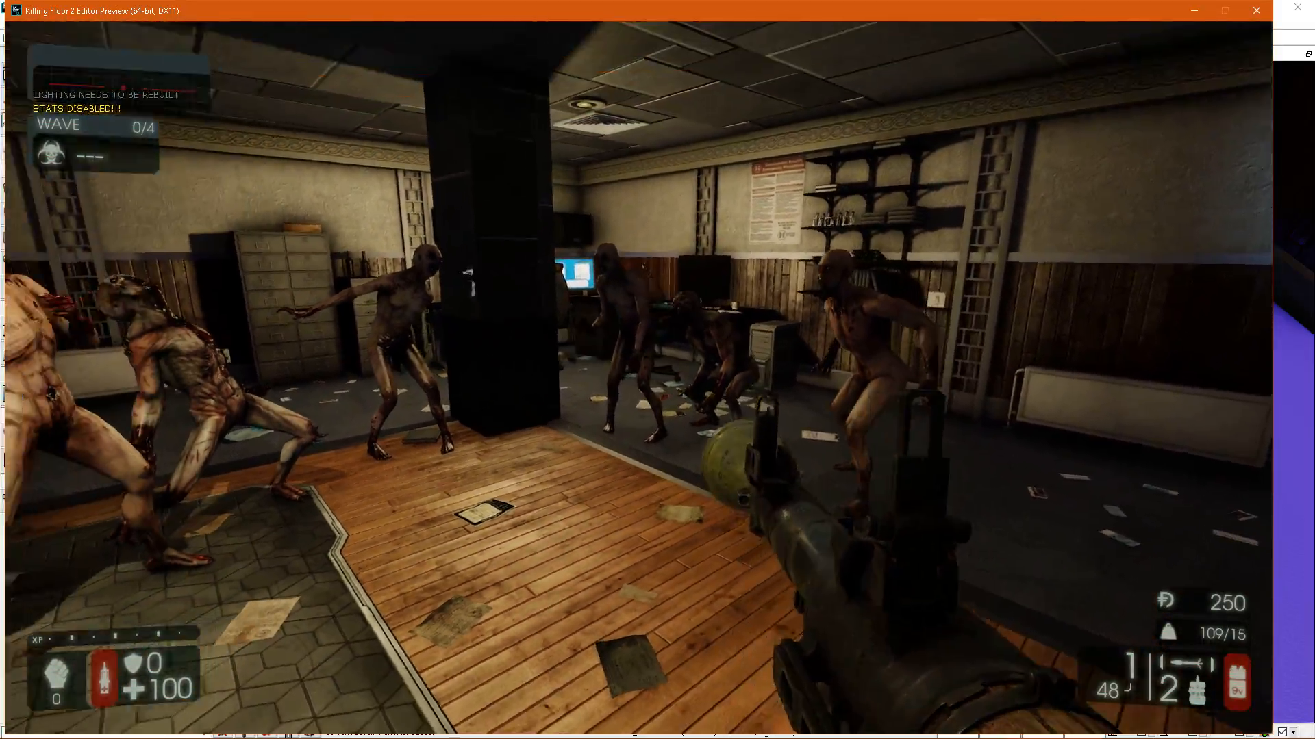
pyautogui.click(638, 377)
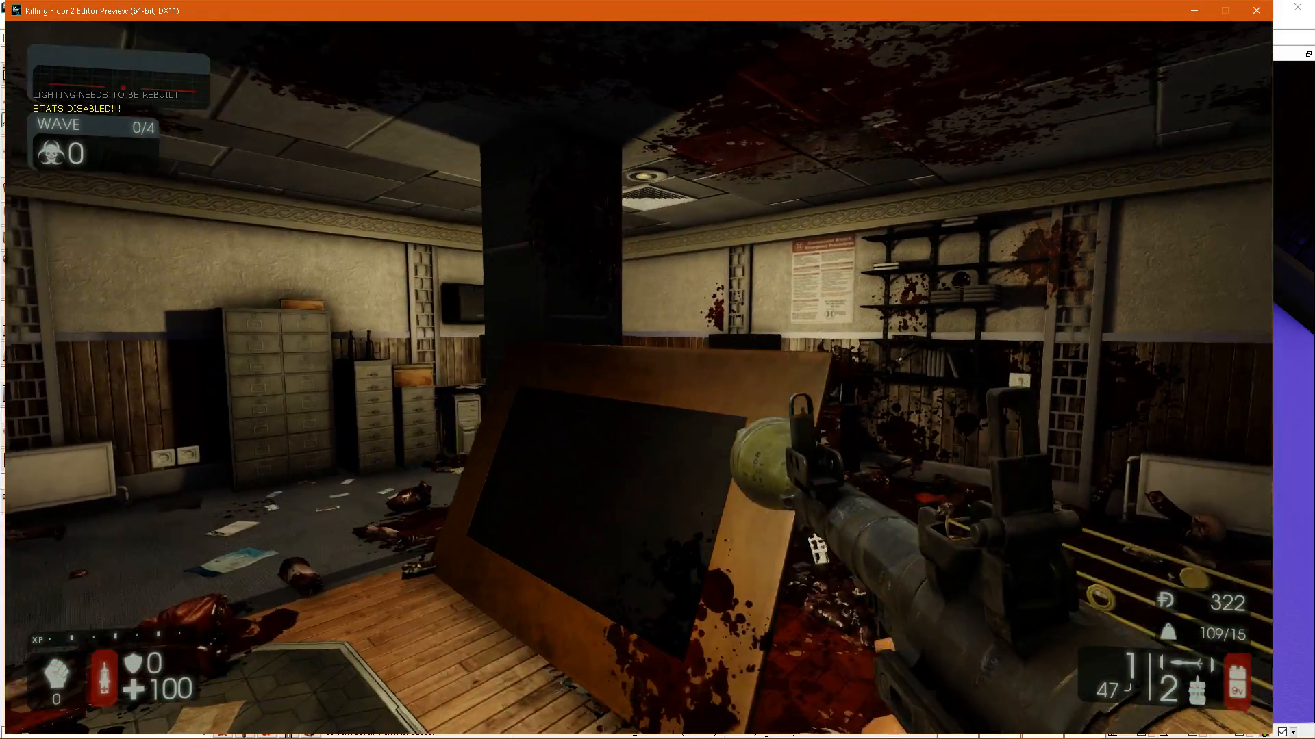
pyautogui.press('w')
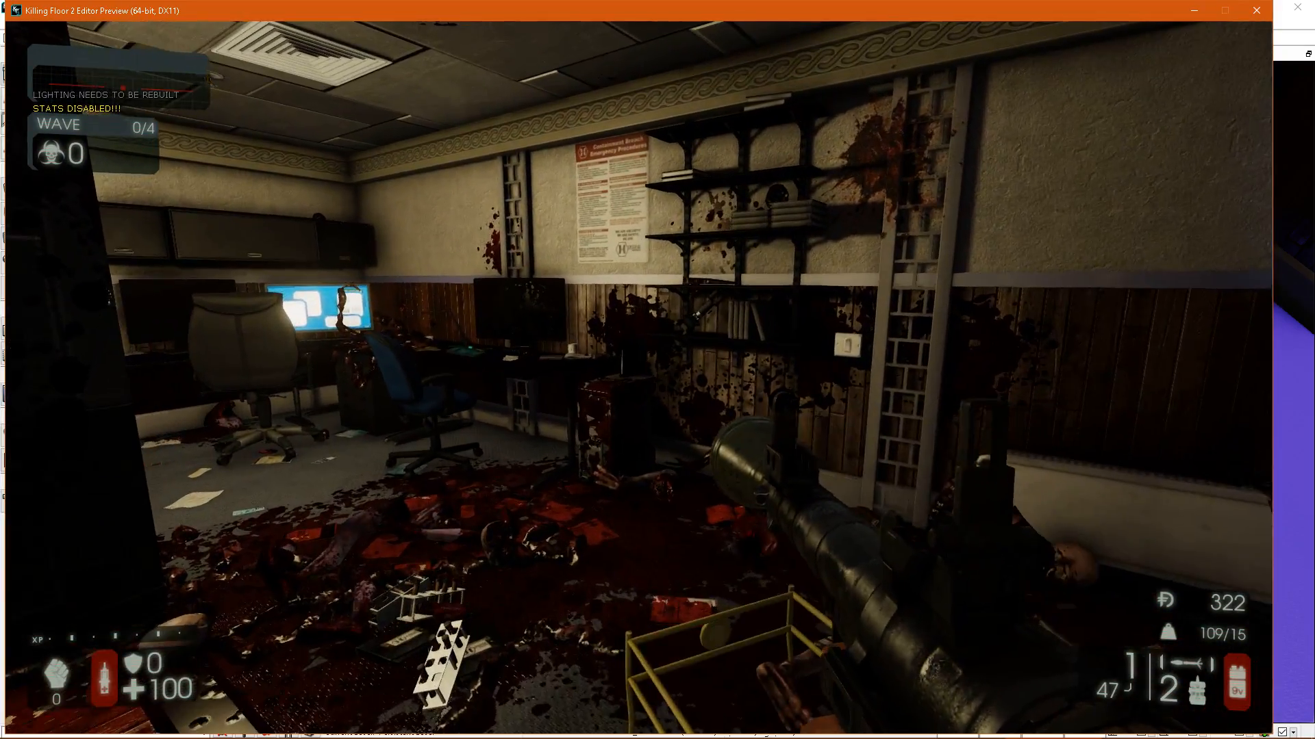
pyautogui.press('w')
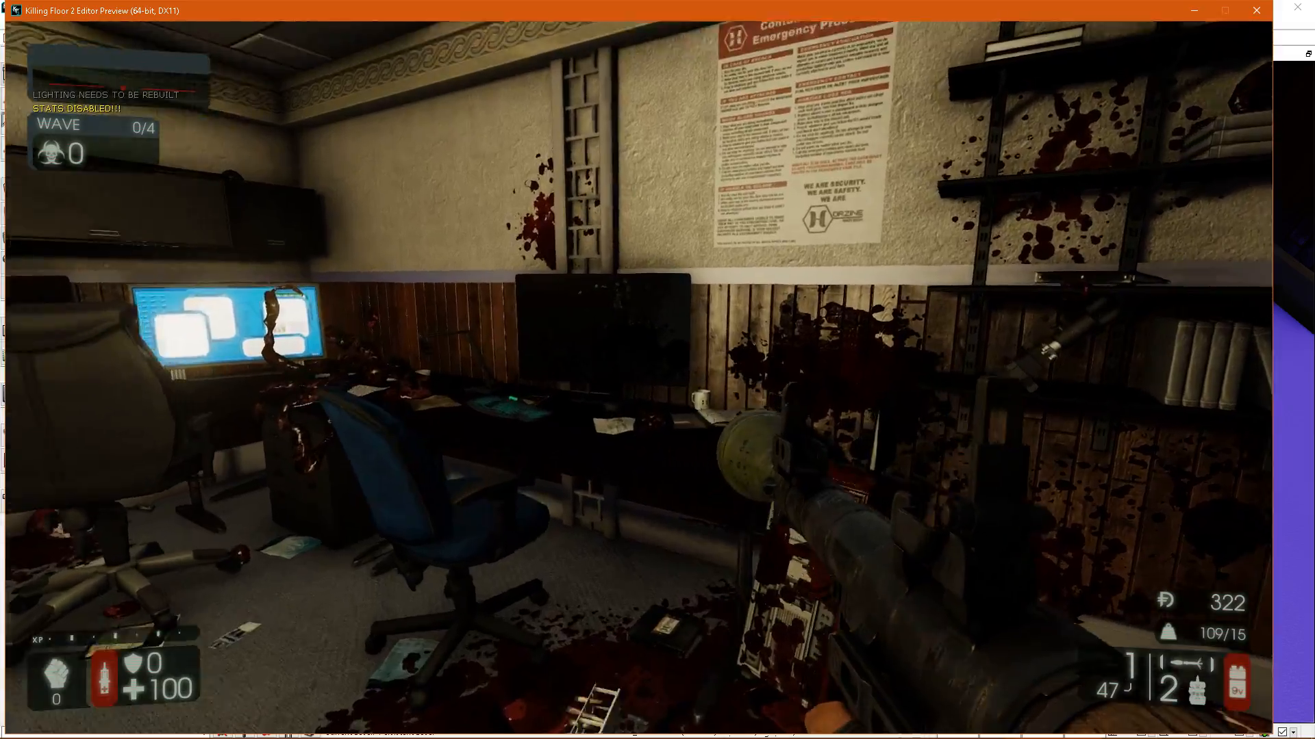
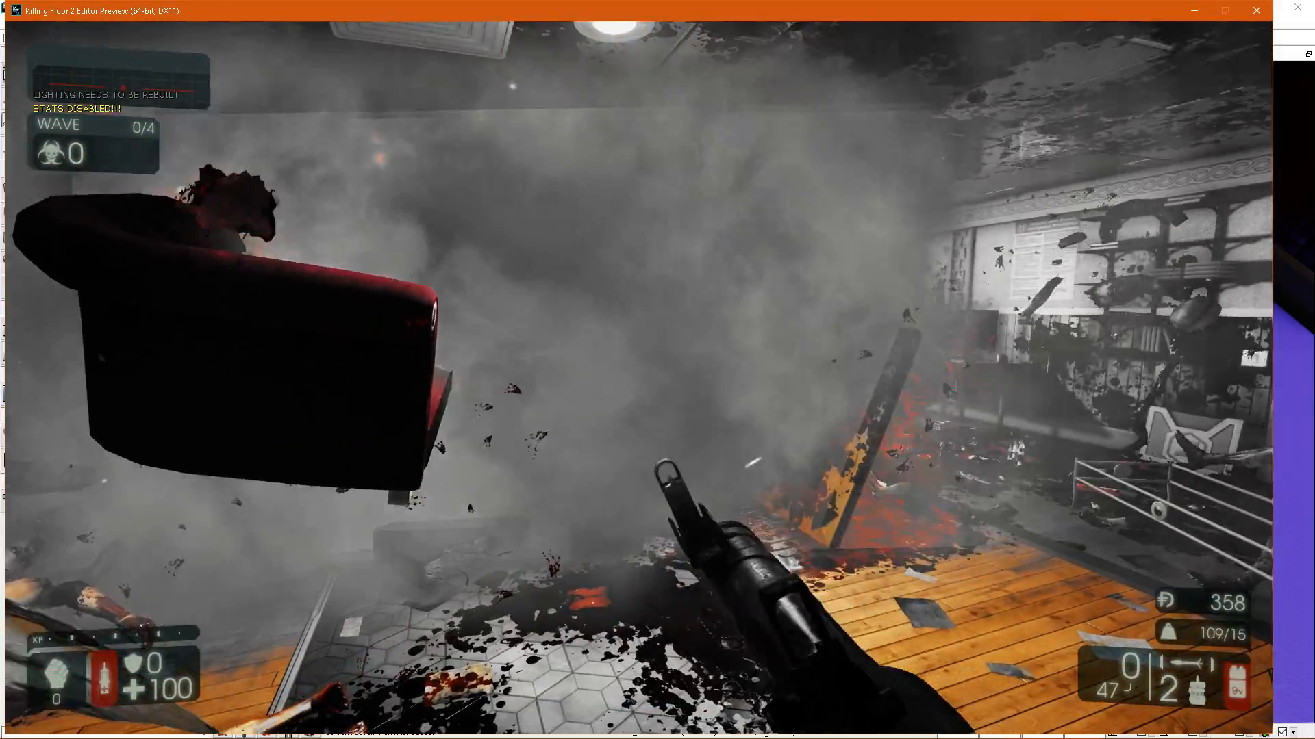
# Fire a rocket at the zeds beside the armchair and switch to the P90 SMG.
pyautogui.press('w')
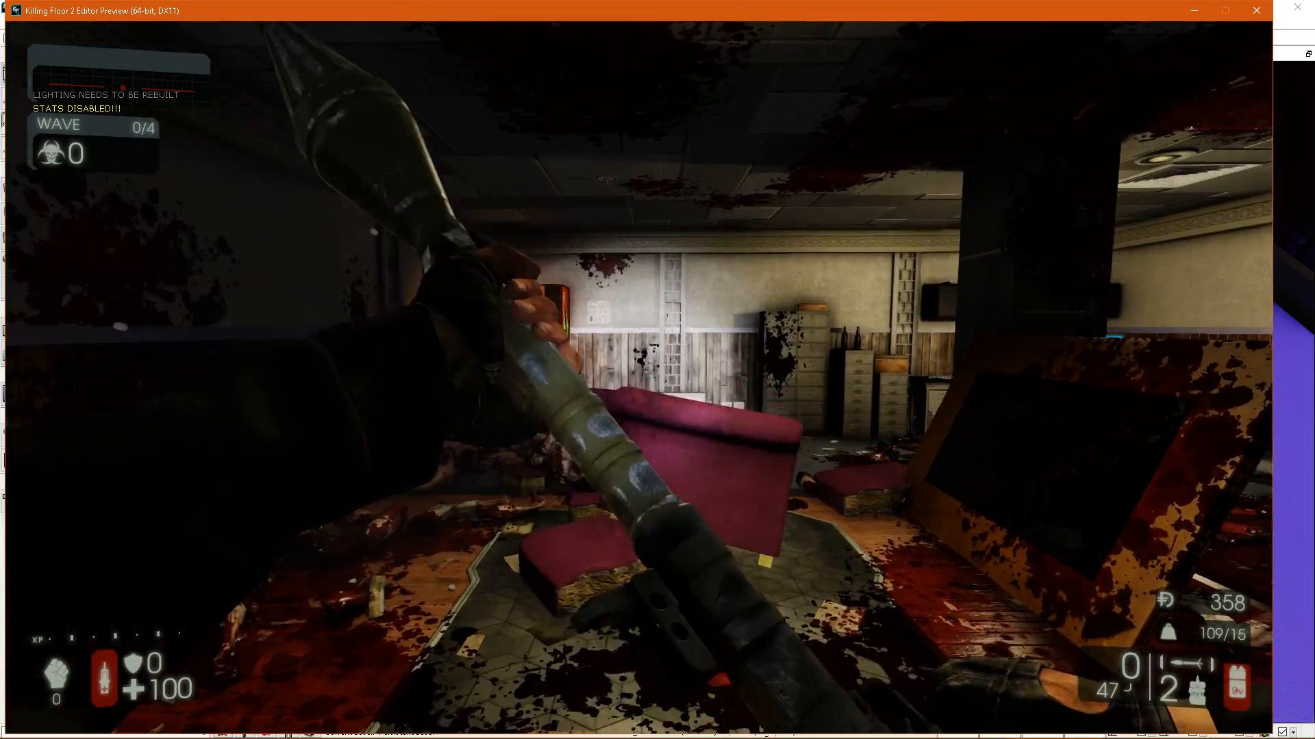
pyautogui.press('s')
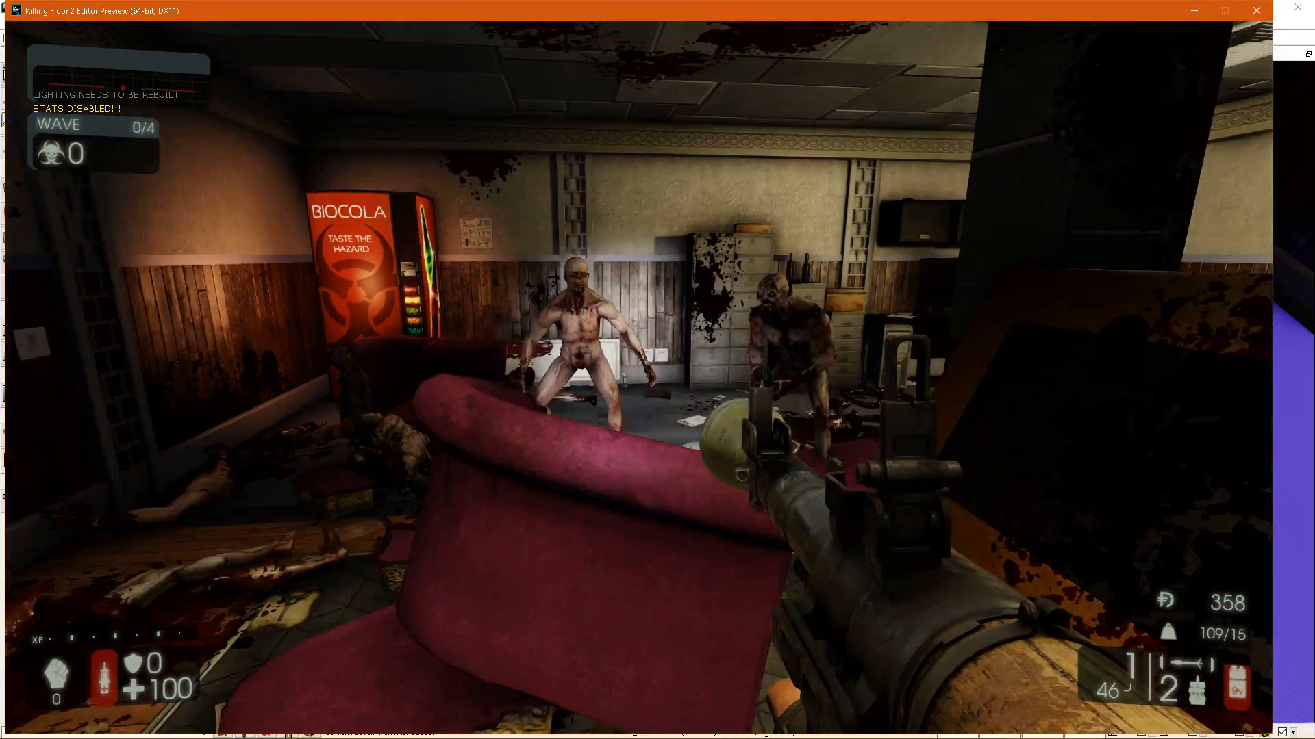
pyautogui.click(639, 378)
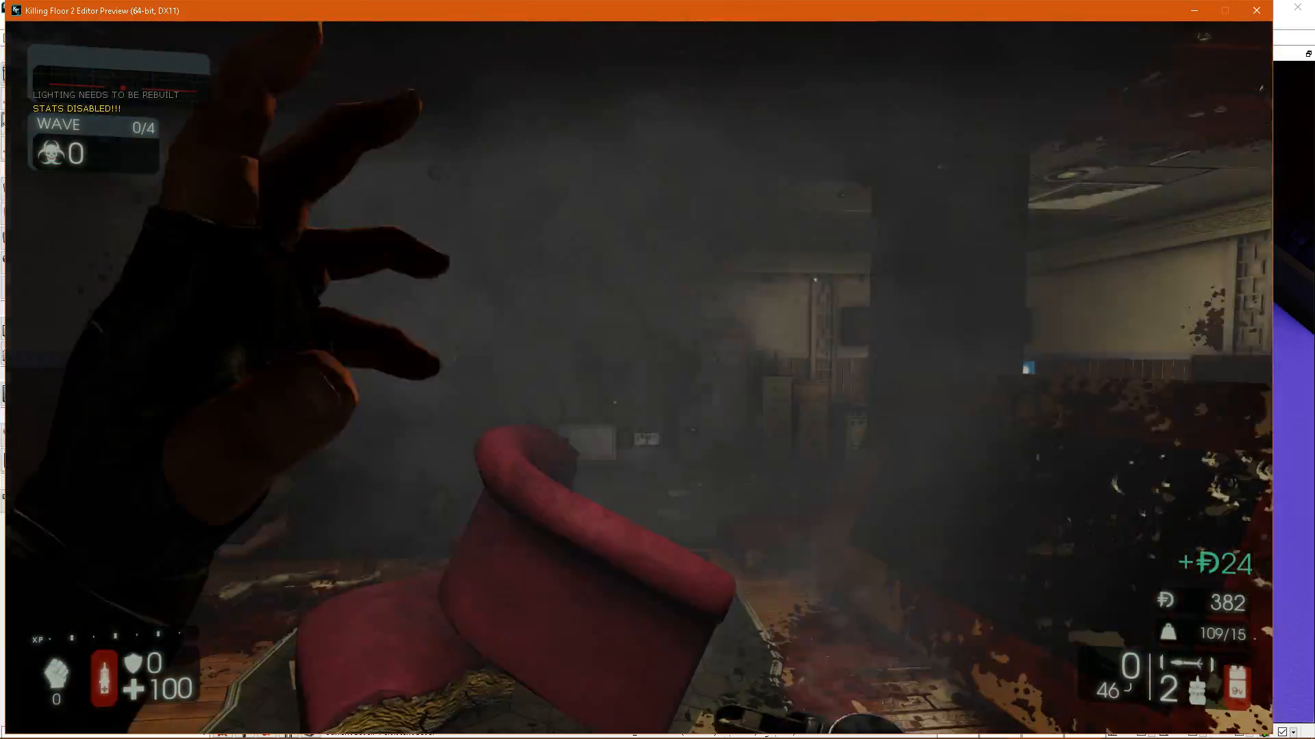
pyautogui.press('1')
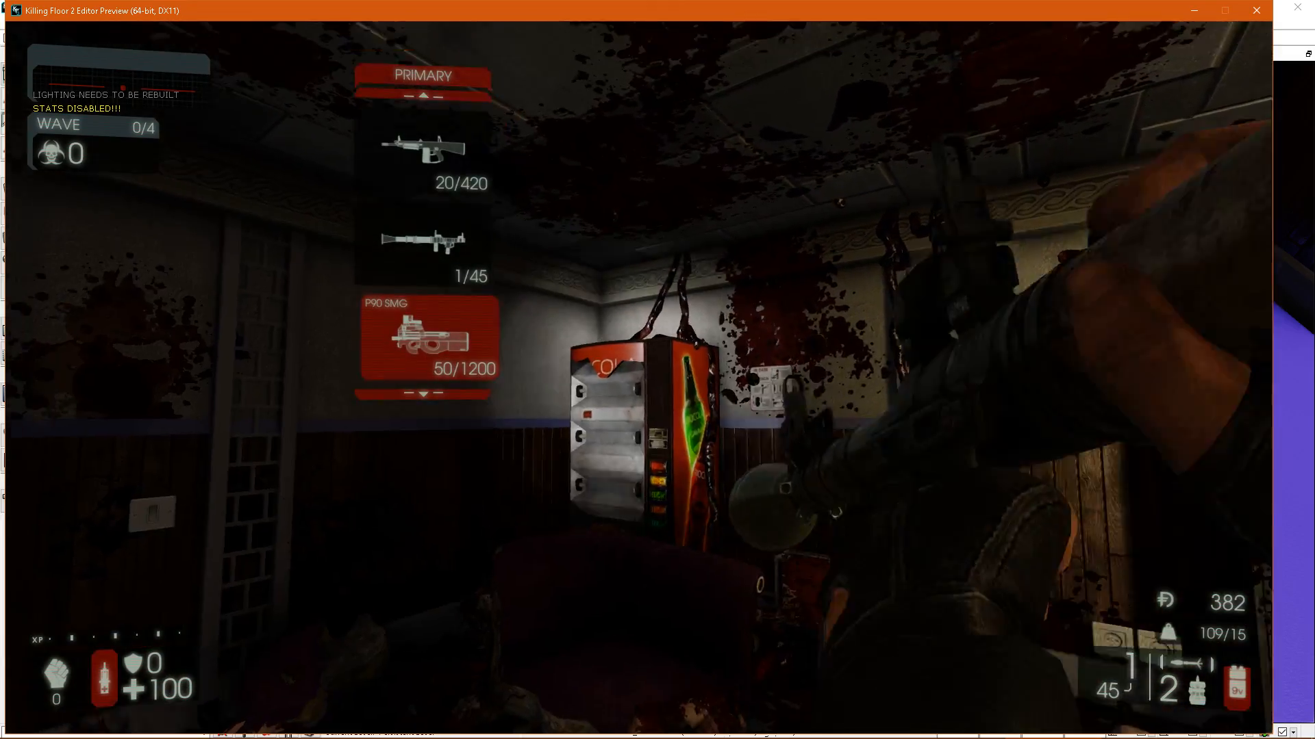
# Examine by flashlight how the blood splatter continues across wall panels, trim and wood panelling, and end the play test.
pyautogui.press('w')
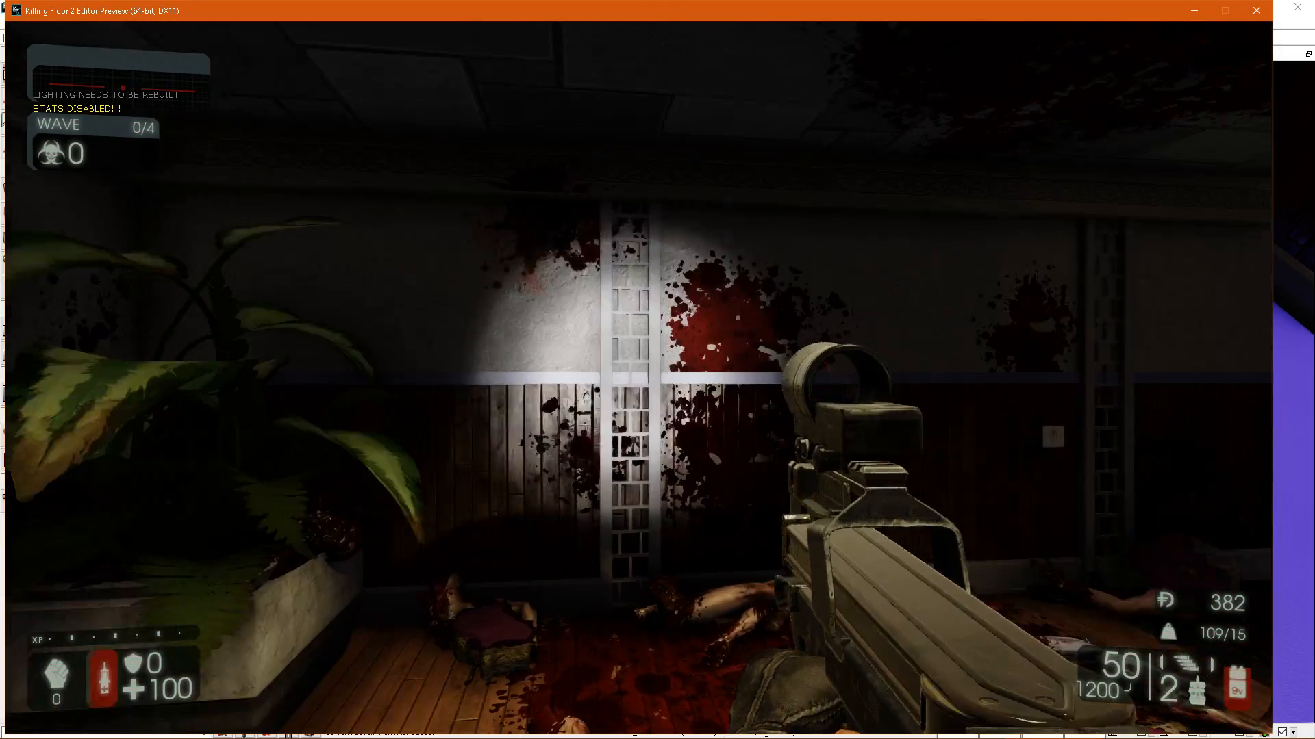
pyautogui.press('s')
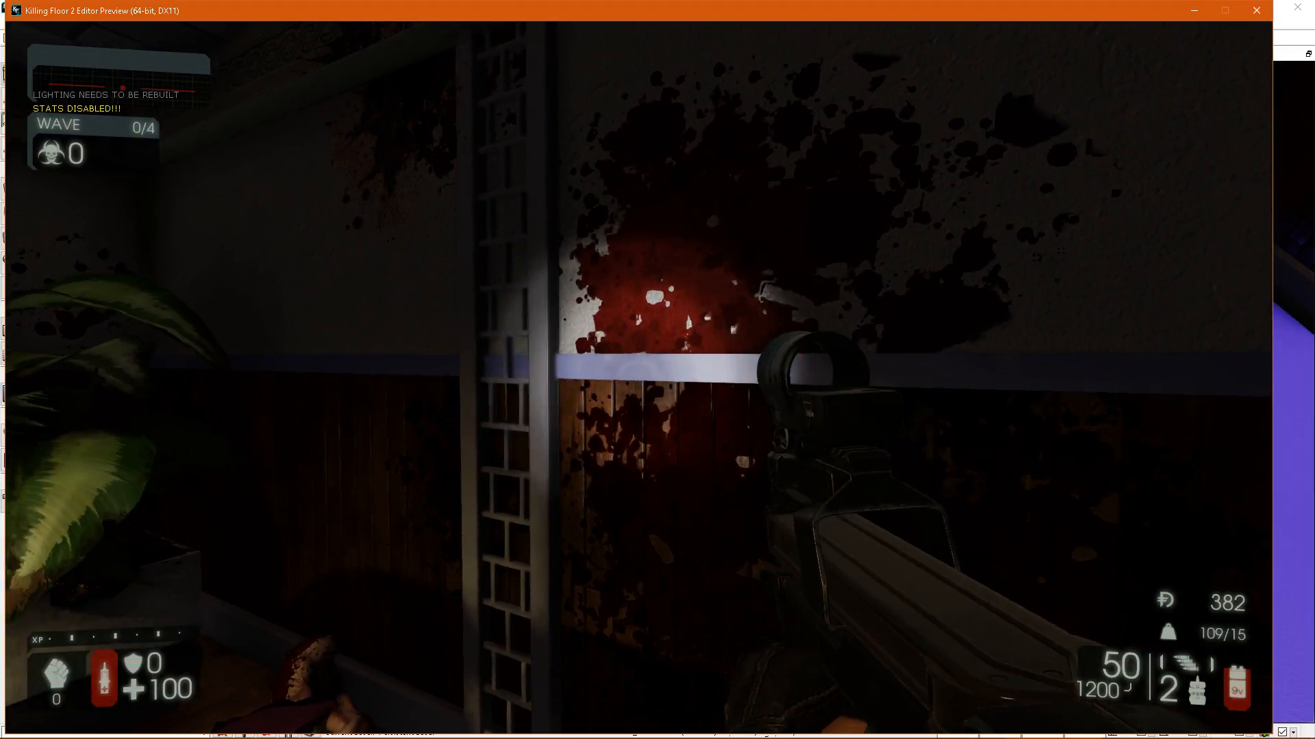
pyautogui.press('w')
pyautogui.press('a')
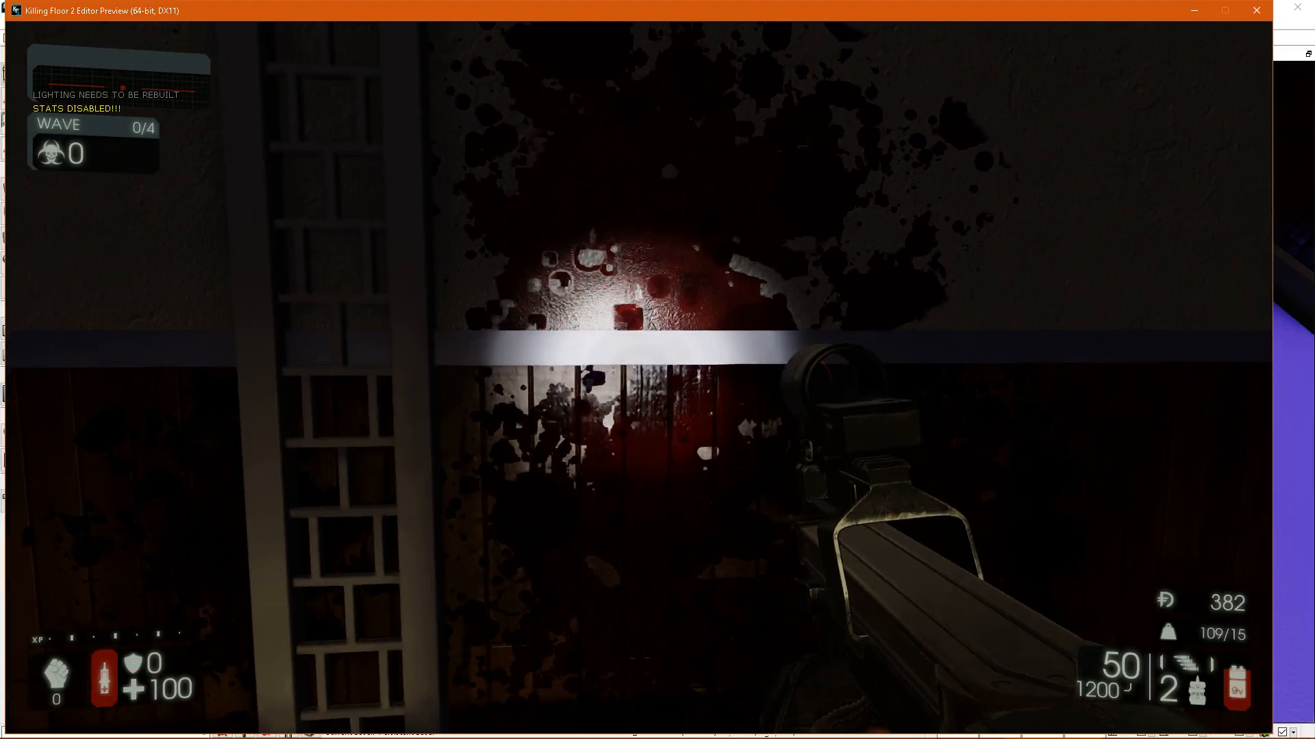
pyautogui.press('s')
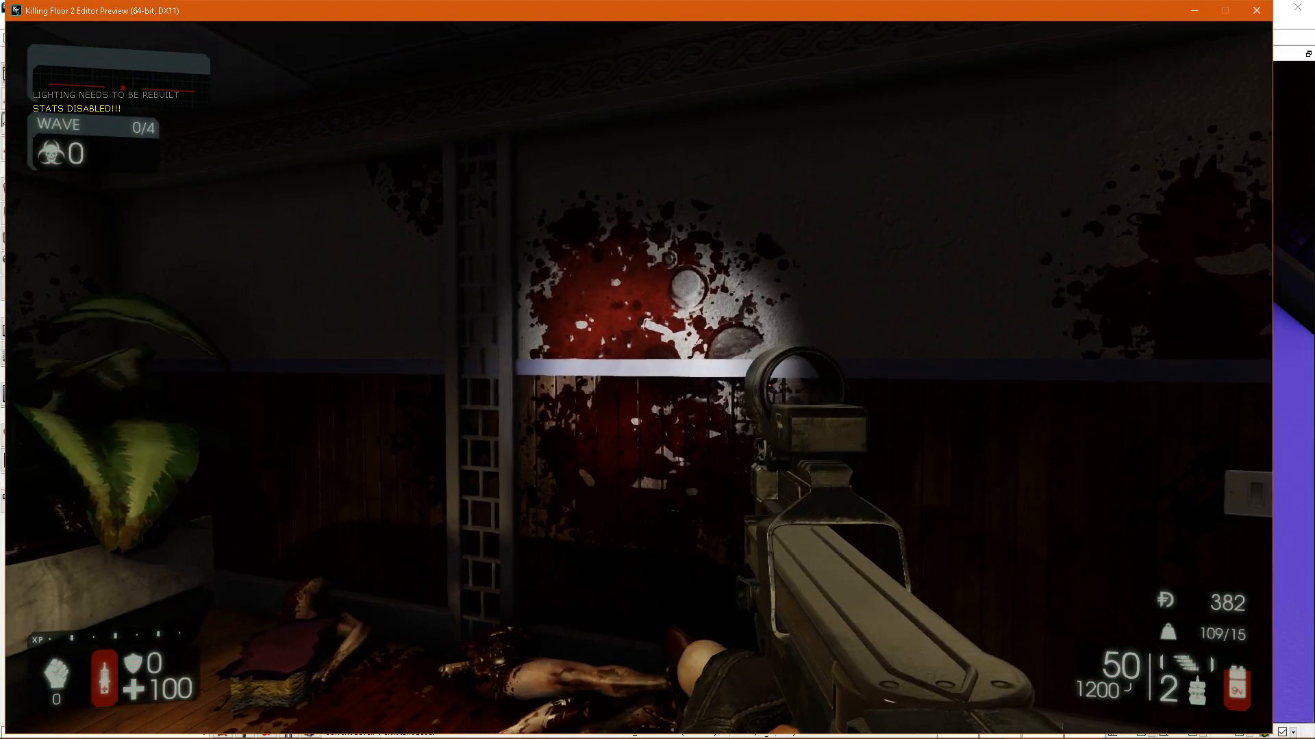
pyautogui.press('w')
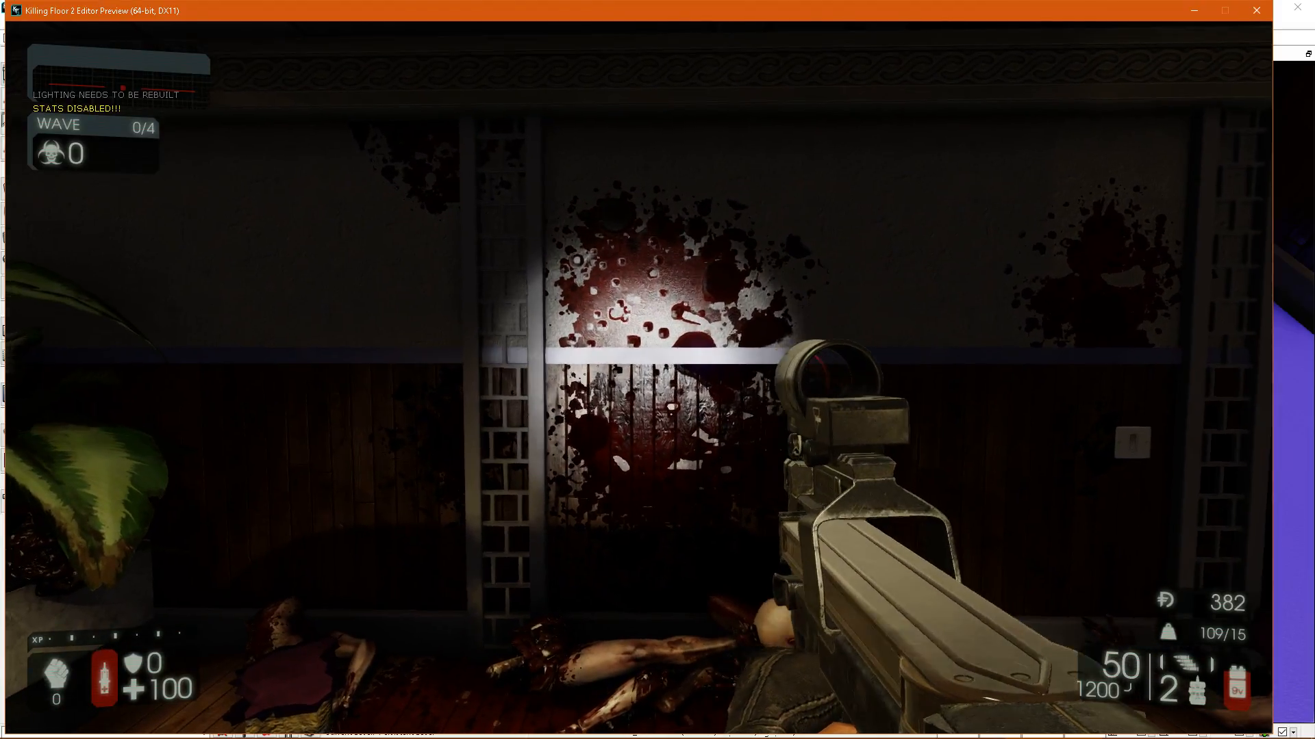
pyautogui.press('d')
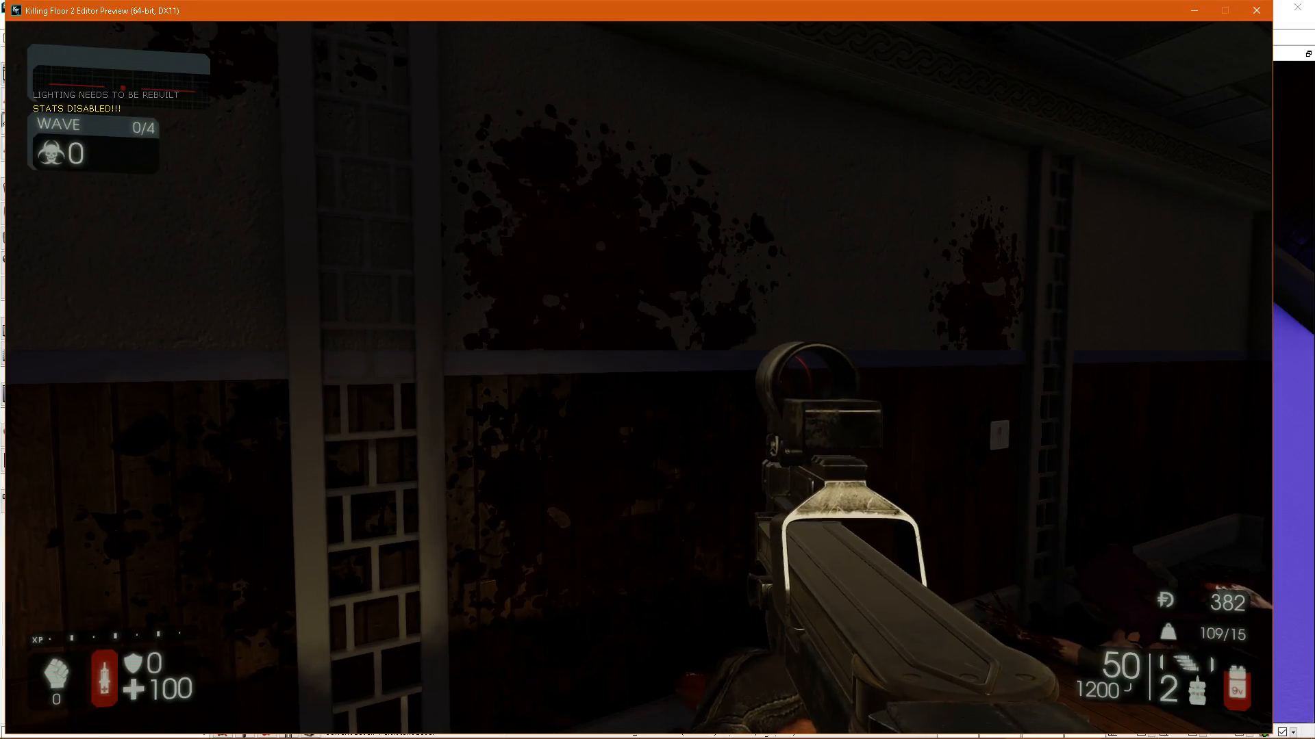
pyautogui.press('Escape')
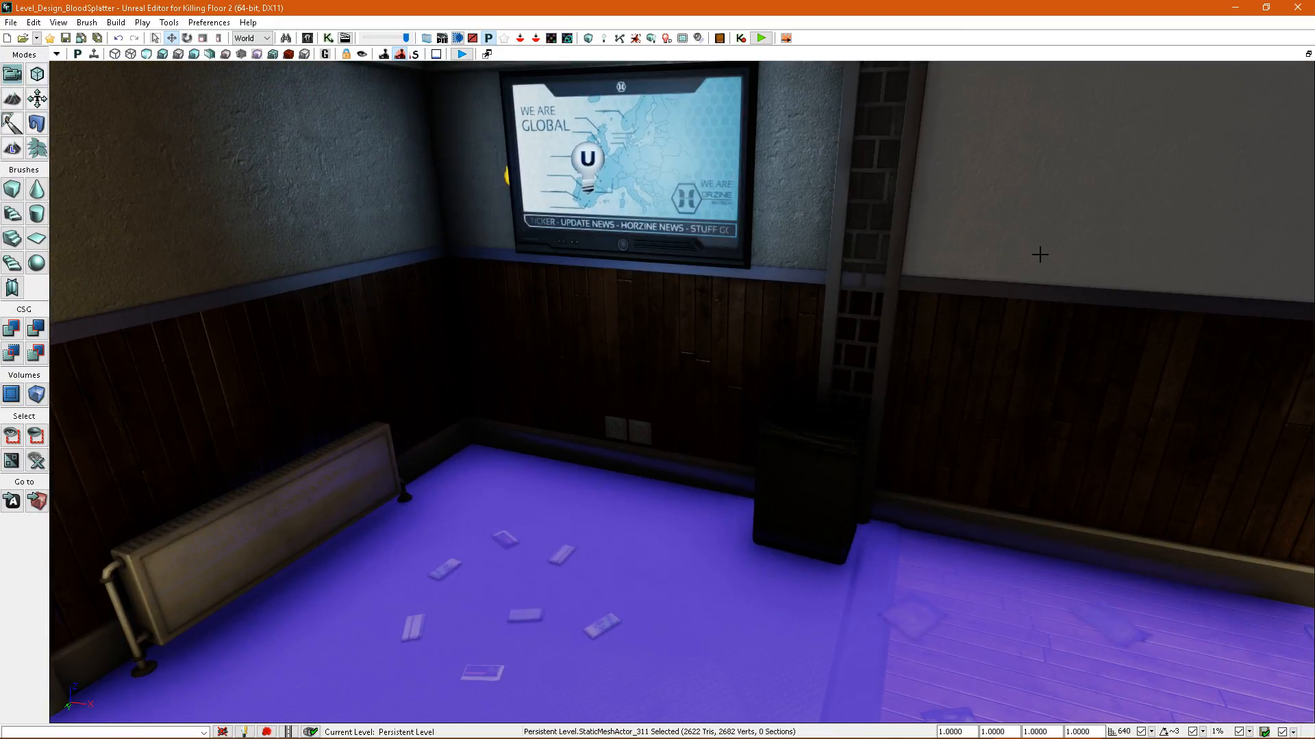
# Select the upper wall panels, wood panelling and trim pieces together along the wall between the TV screen and the plant.
pyautogui.click(1004, 303)
pyautogui.moveTo(921, 311); pyautogui.dragTo(1034, 302, button='right')
pyautogui.keyDown('ctrl'); pyautogui.click(1195, 302); pyautogui.keyUp('ctrl')
pyautogui.keyDown('ctrl'); pyautogui.click(1193, 343); pyautogui.keyUp('ctrl')
pyautogui.moveTo(1189, 331); pyautogui.dragTo(927, 322, button='right')
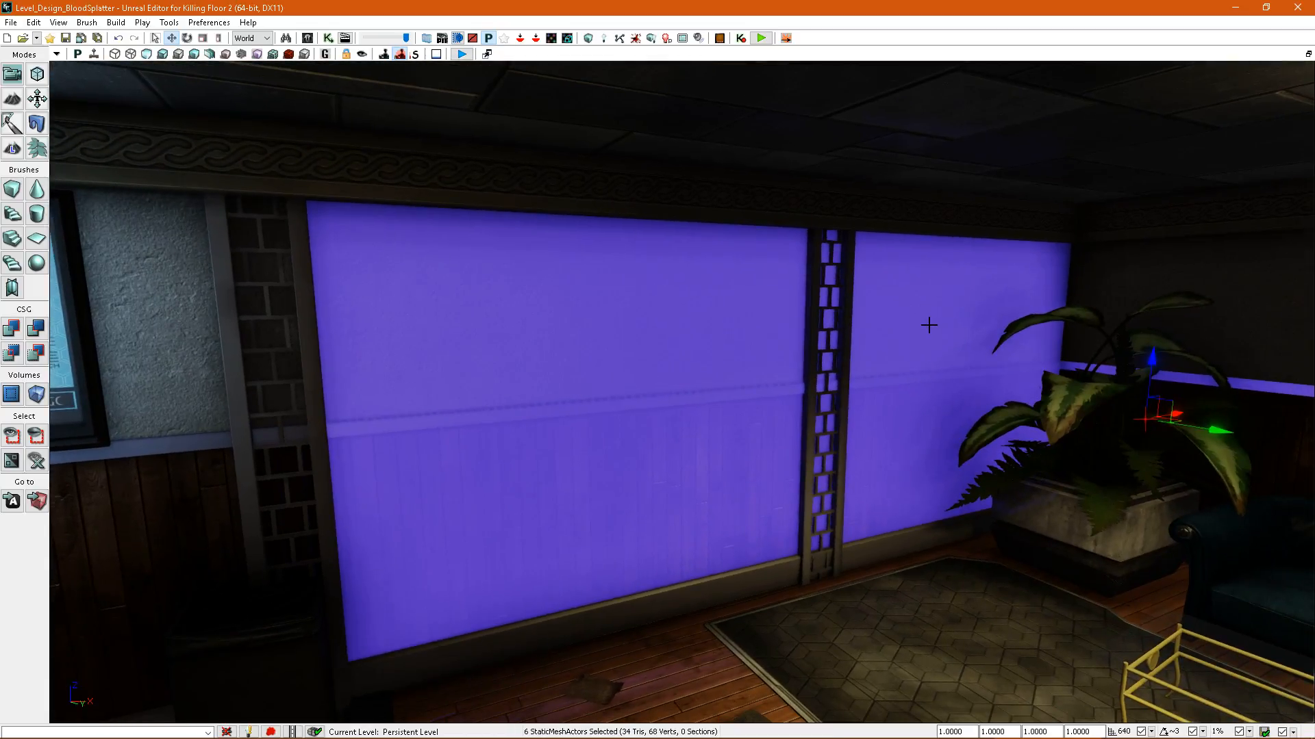
# Select the upper wall panel beside the TV screen on its own, and finally only the trim strip below it.
pyautogui.rightClick(888, 363)
pyautogui.moveTo(752, 515); pyautogui.dragTo(911, 426, button='right')
pyautogui.click(850, 423)
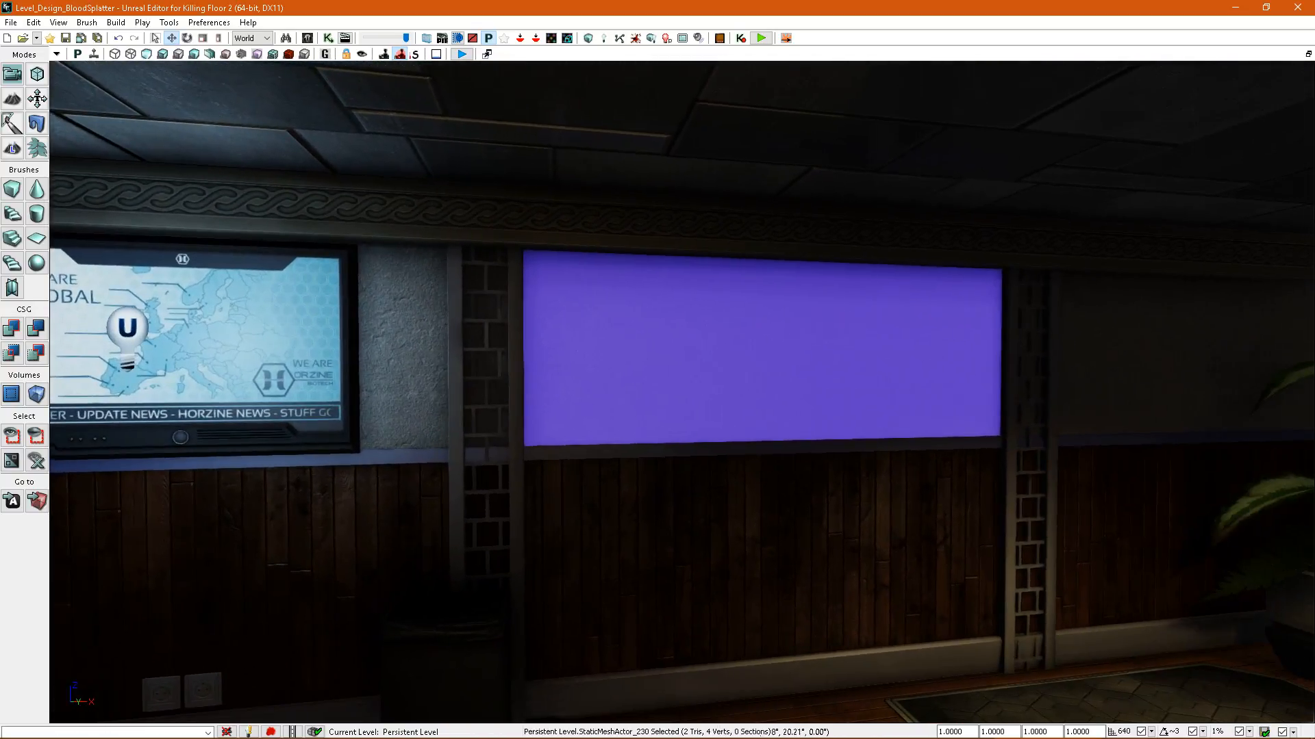
pyautogui.moveTo(754, 479); pyautogui.dragTo(815, 476, button='right')
pyautogui.click(588, 484)
pyautogui.moveTo(588, 485); pyautogui.dragTo(658, 465, button='right')
pyautogui.moveTo(834, 513); pyautogui.dragTo(825, 524, button='right')
pyautogui.moveTo(760, 458); pyautogui.dragTo(945, 445, button='right')
pyautogui.moveTo(581, 322); pyautogui.dragTo(592, 324, button='right')
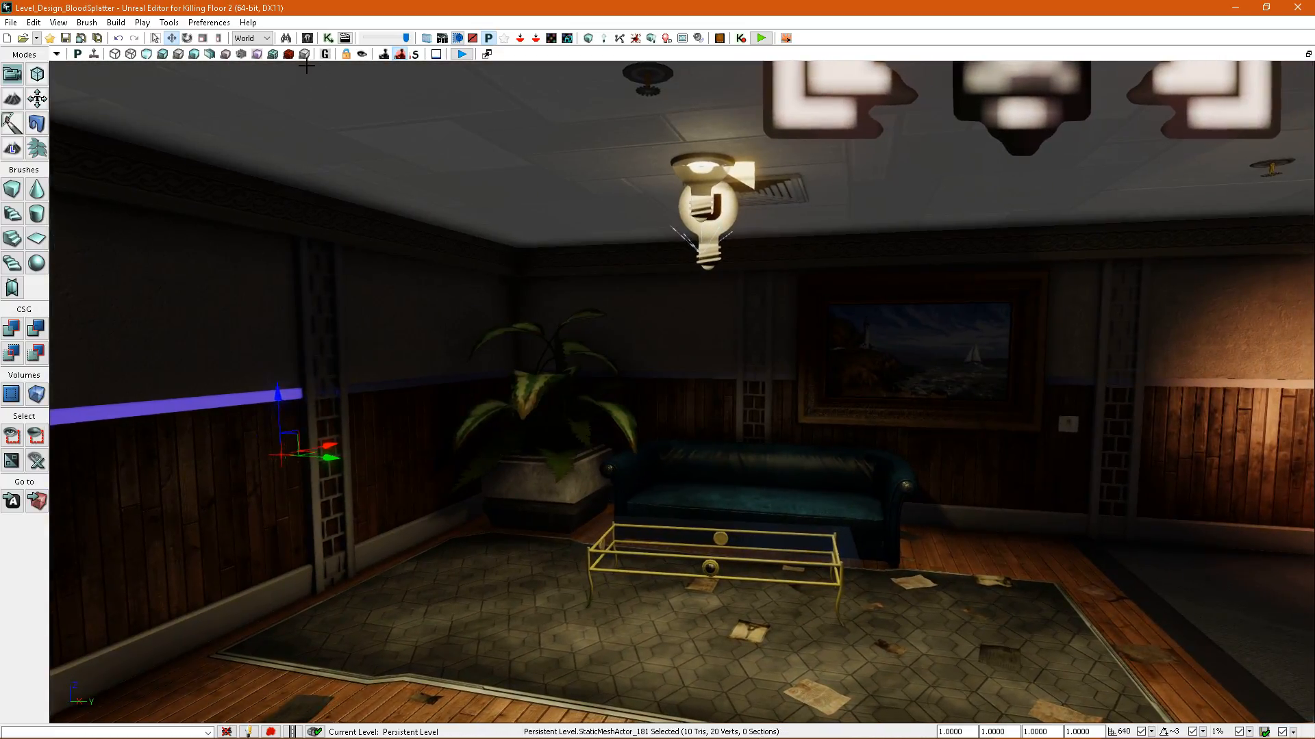
# Display the splatter density view, examine the grid evenness on walls, pillar, floor and furniture, and return to the lit view.
pyautogui.click(289, 55)
pyautogui.moveTo(674, 284); pyautogui.dragTo(572, 280, button='right')
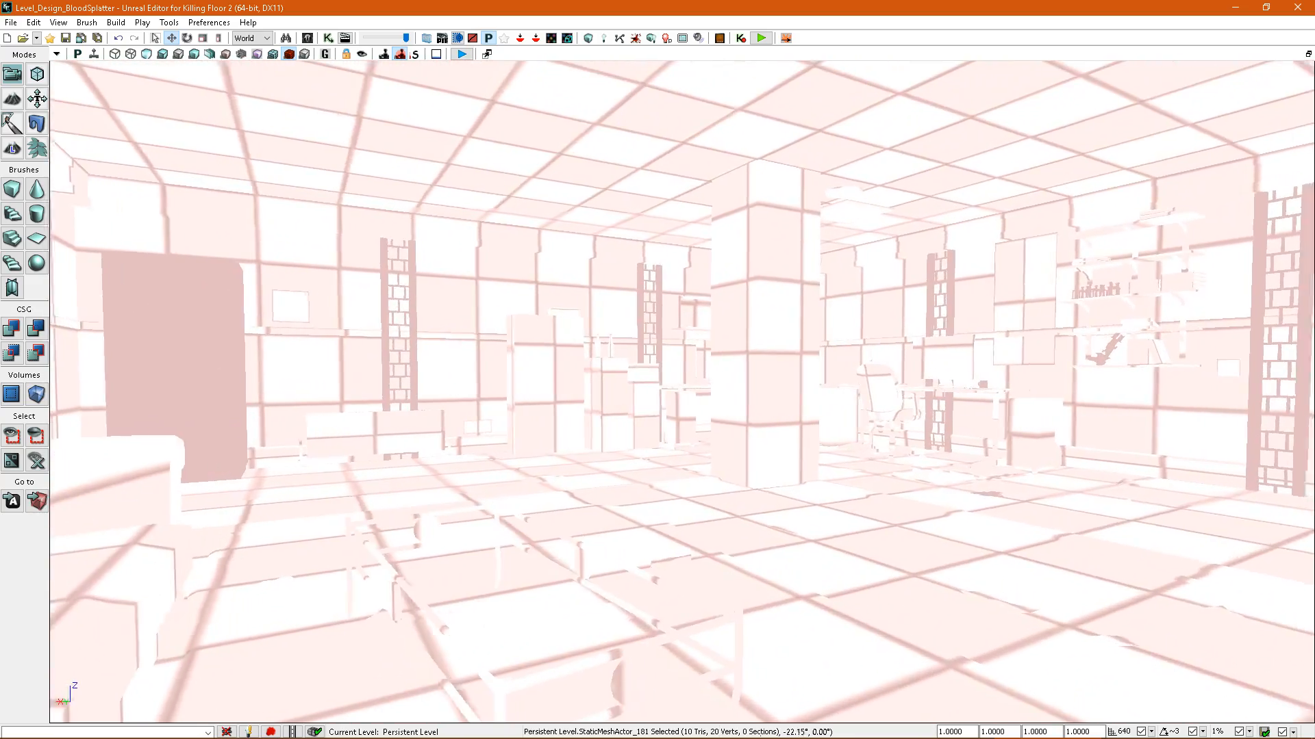
pyautogui.moveTo(572, 280); pyautogui.dragTo(551, 279, button='right')
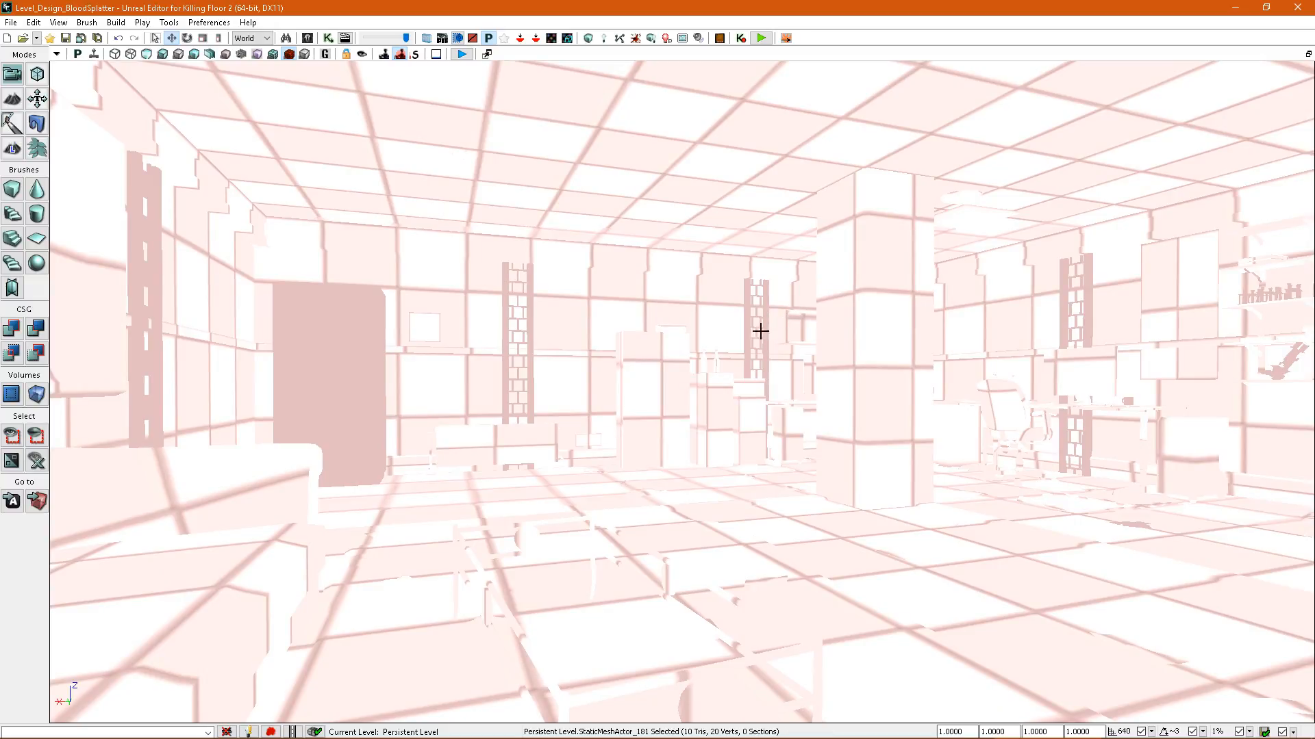
pyautogui.moveTo(762, 330); pyautogui.dragTo(796, 330, button='right')
pyautogui.moveTo(742, 339); pyautogui.dragTo(781, 322)
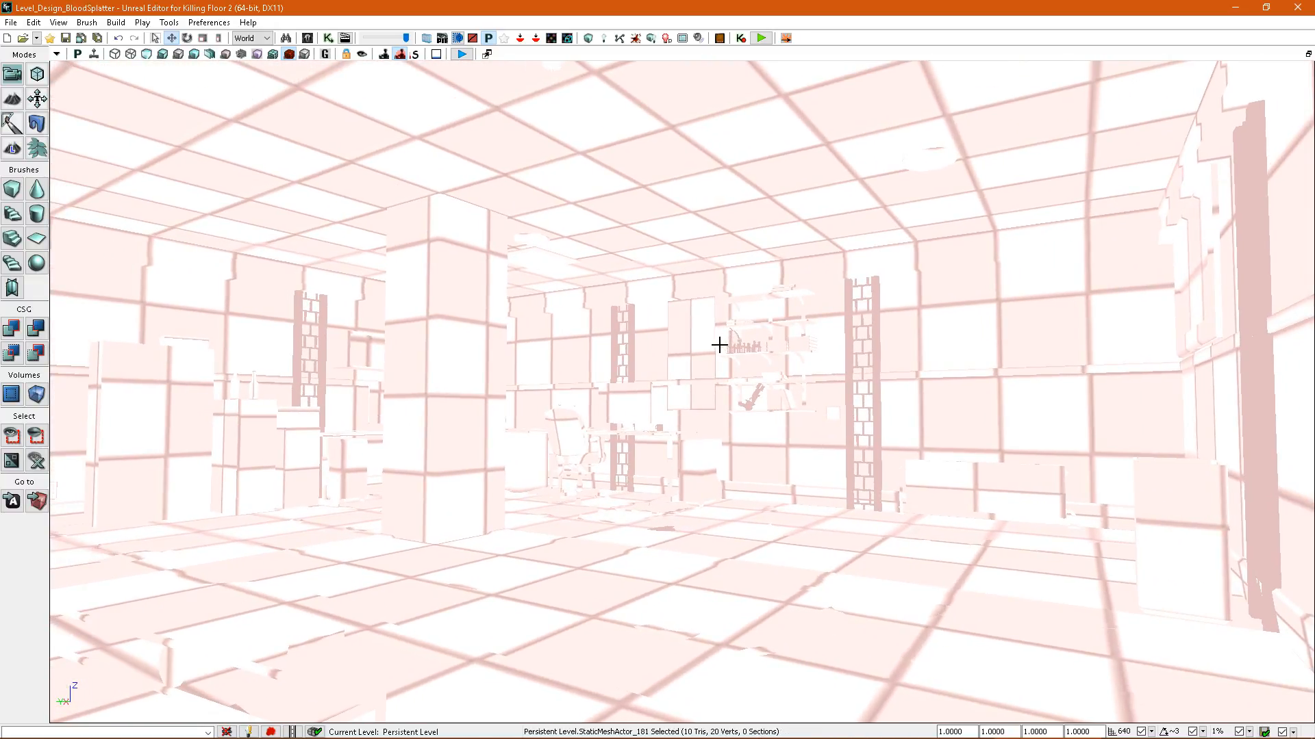
pyautogui.hotkey('alt', '4')
pyautogui.moveTo(720, 346); pyautogui.dragTo(713, 348, button='right')
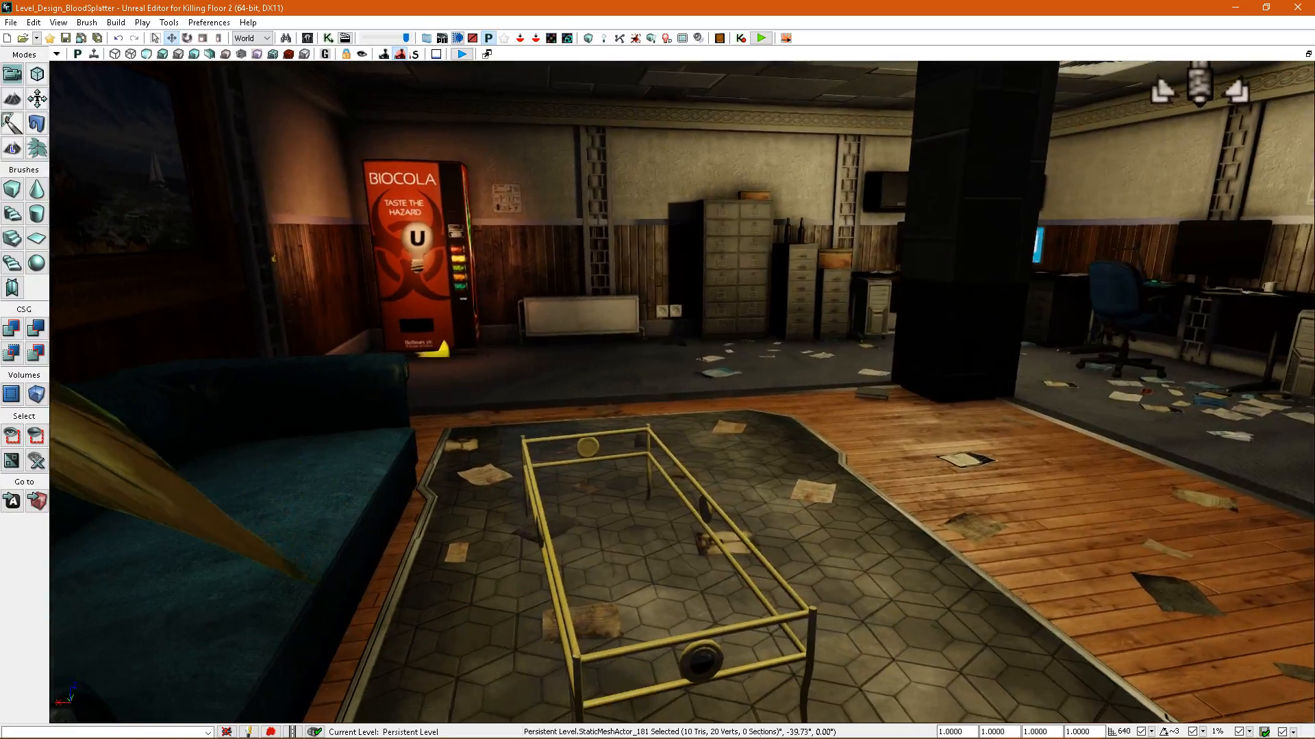
pyautogui.moveTo(713, 393); pyautogui.dragTo(787, 387, button='right')
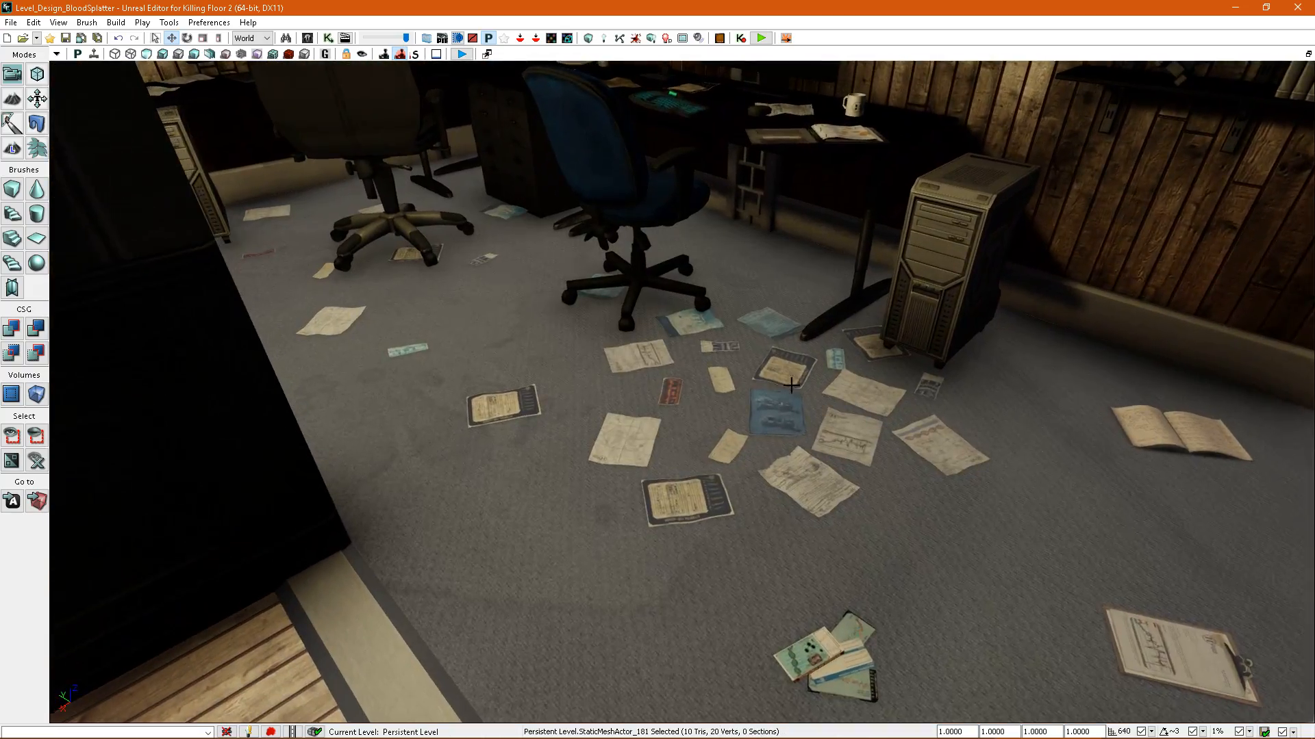
pyautogui.moveTo(772, 467)
pyautogui.mouseDown(button='right')
pyautogui.moveTo(700, 388)
pyautogui.moveTo(729, 387)
pyautogui.moveTo(713, 398)
pyautogui.moveTo(704, 383)
pyautogui.moveTo(751, 380)
pyautogui.moveTo(724, 391)
pyautogui.mouseUp(button='right')
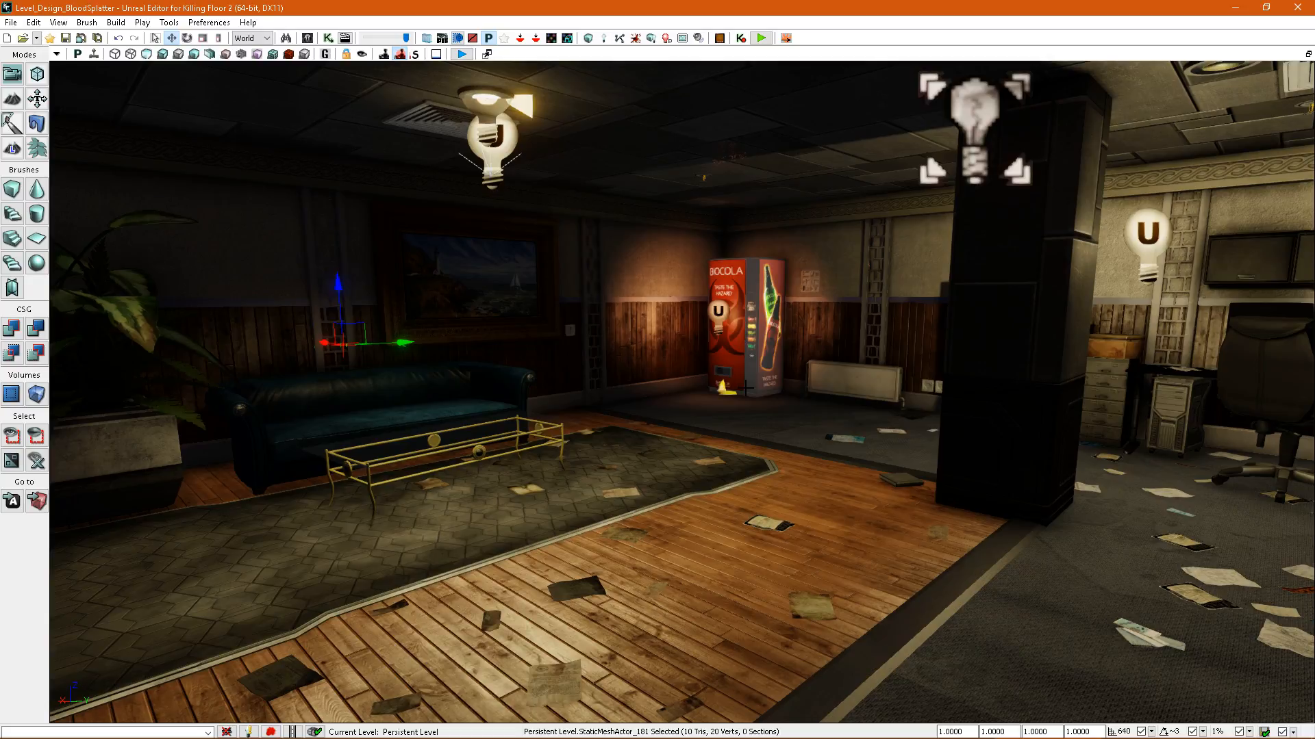
pyautogui.moveTo(746, 387)
pyautogui.mouseDown(button='right')
pyautogui.moveTo(697, 373)
pyautogui.moveTo(637, 405)
pyautogui.moveTo(669, 404)
pyautogui.moveTo(691, 376)
pyautogui.moveTo(756, 357)
pyautogui.moveTo(808, 363)
pyautogui.moveTo(770, 373)
pyautogui.moveTo(884, 342)
pyautogui.moveTo(660, 407)
pyautogui.mouseUp(button='right')
pyautogui.moveTo(709, 349); pyautogui.dragTo(784, 328, button='right')
pyautogui.moveTo(780, 383); pyautogui.dragTo(852, 391, button='right')
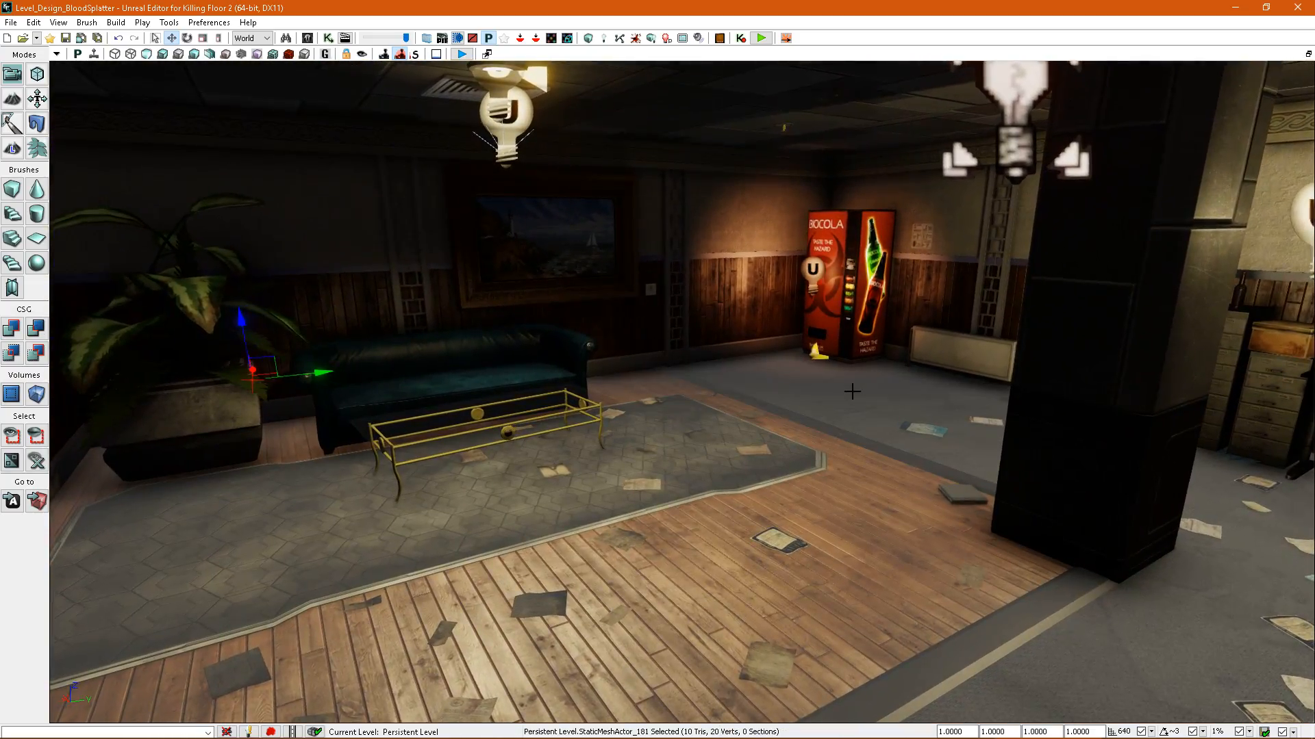